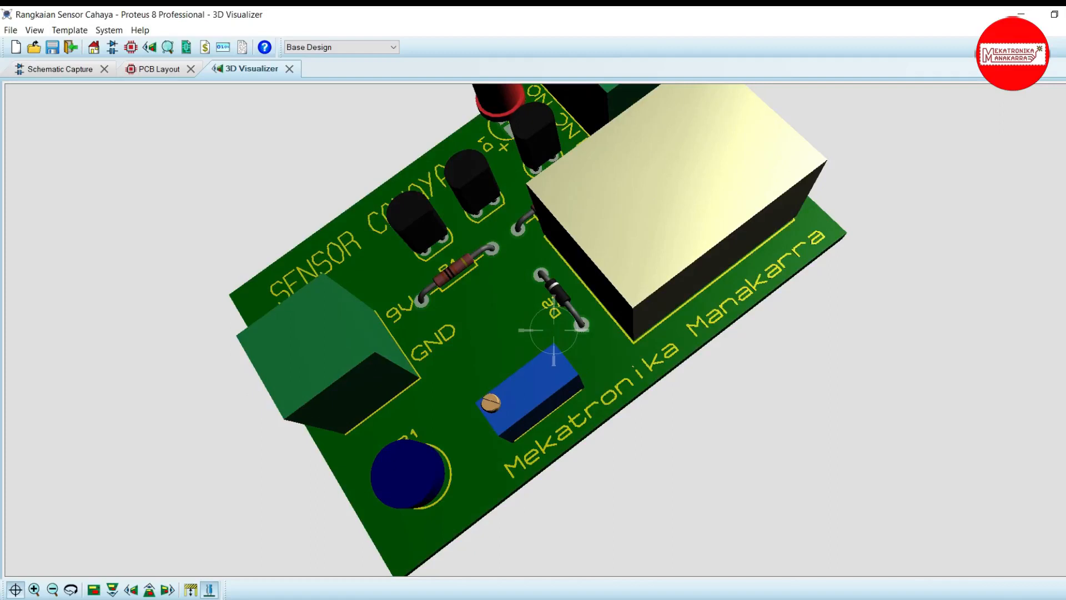
Inspect the finished light sensor board in 3D from several angles.
{"action": "right_click", "coordinate": [554, 331]}
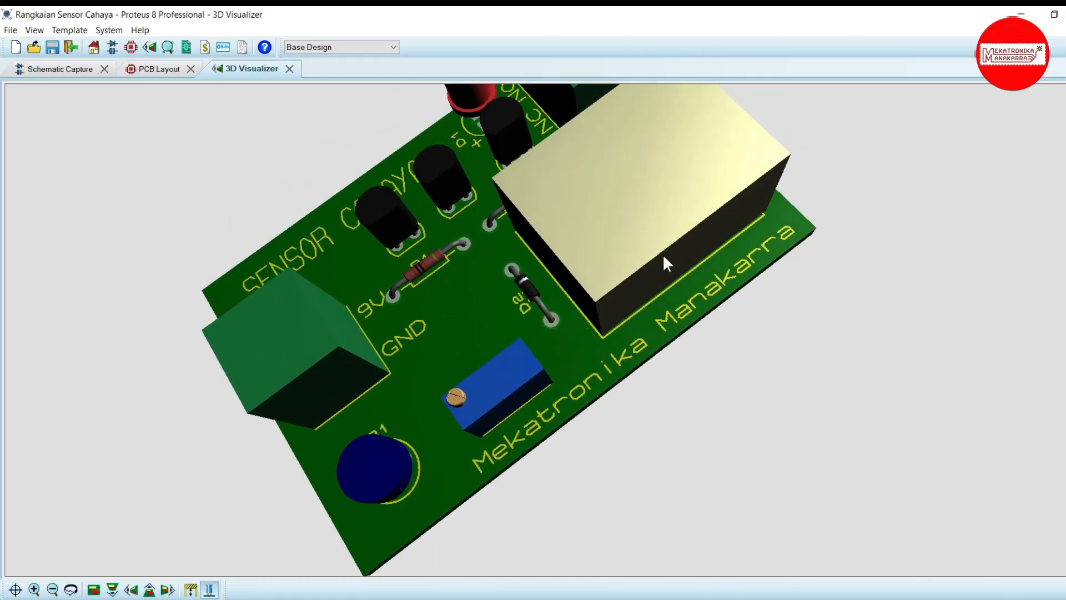
{"action": "scroll", "coordinate": [657, 311], "scroll_direction": "down", "scroll_amount": 2}
{"action": "left_click_drag", "start_coordinate": [367, 231], "coordinate": [554, 330]}
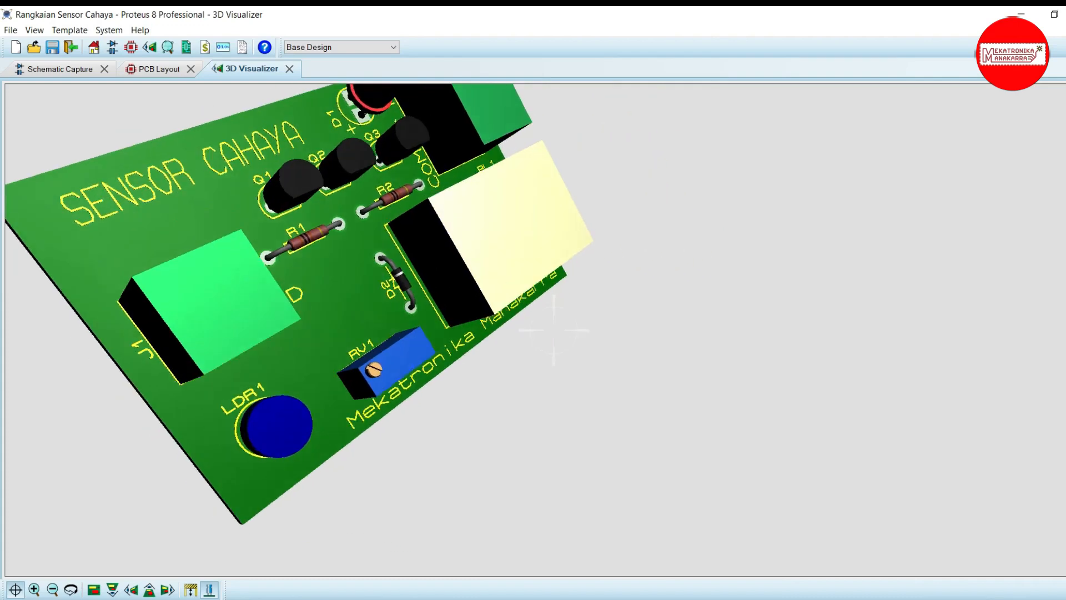
{"action": "right_click", "coordinate": [554, 330]}
{"action": "left_click_drag", "start_coordinate": [626, 316], "coordinate": [554, 330]}
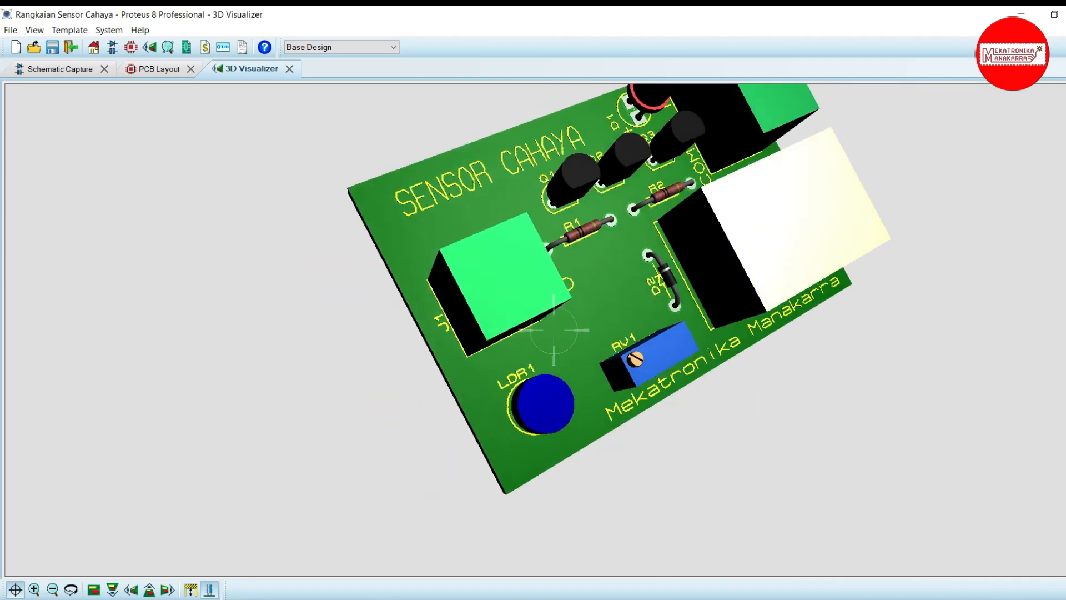
{"action": "right_click", "coordinate": [554, 331]}
Review the sensor circuit's schematic and PCB layout, and return to the 3D view of the board.
{"action": "left_click", "coordinate": [57, 69]}
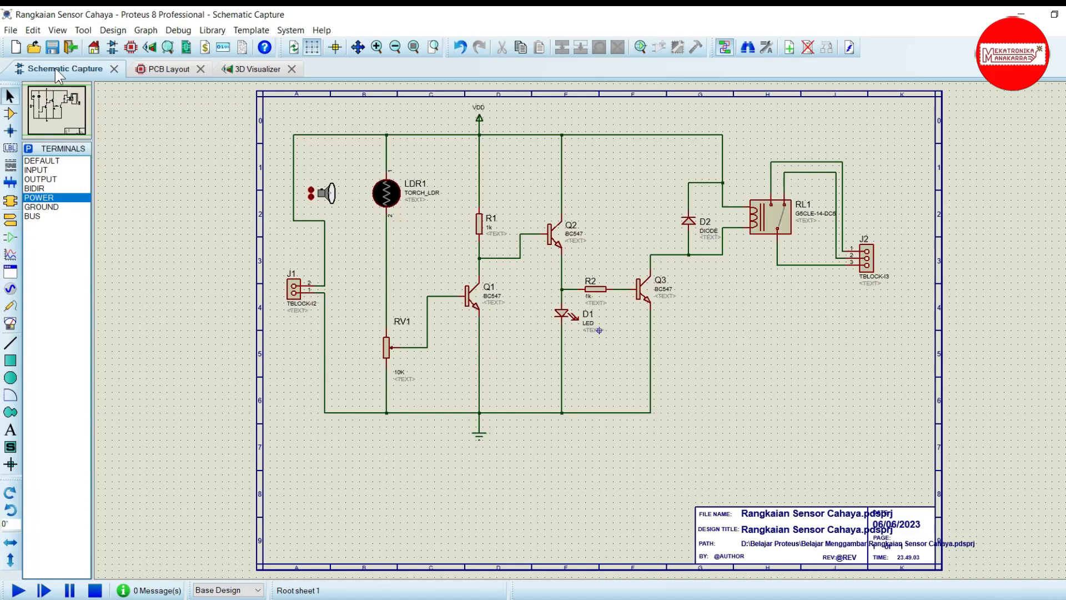
{"action": "left_click", "coordinate": [161, 69]}
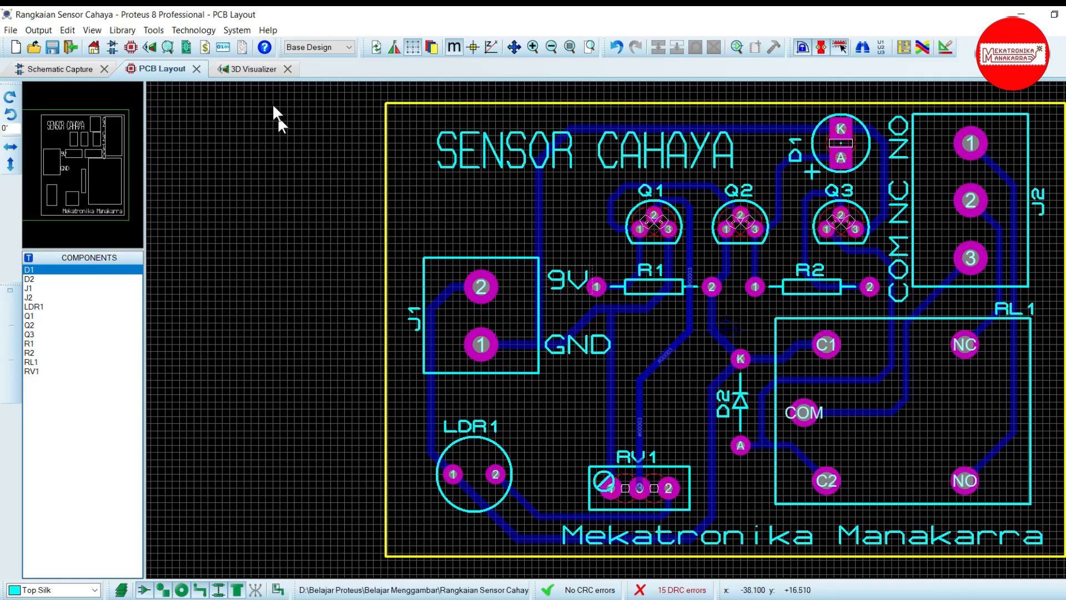
{"action": "left_click", "coordinate": [251, 69]}
{"action": "left_click", "coordinate": [556, 229]}
{"action": "left_click_drag", "start_coordinate": [553, 330], "coordinate": [554, 330]}
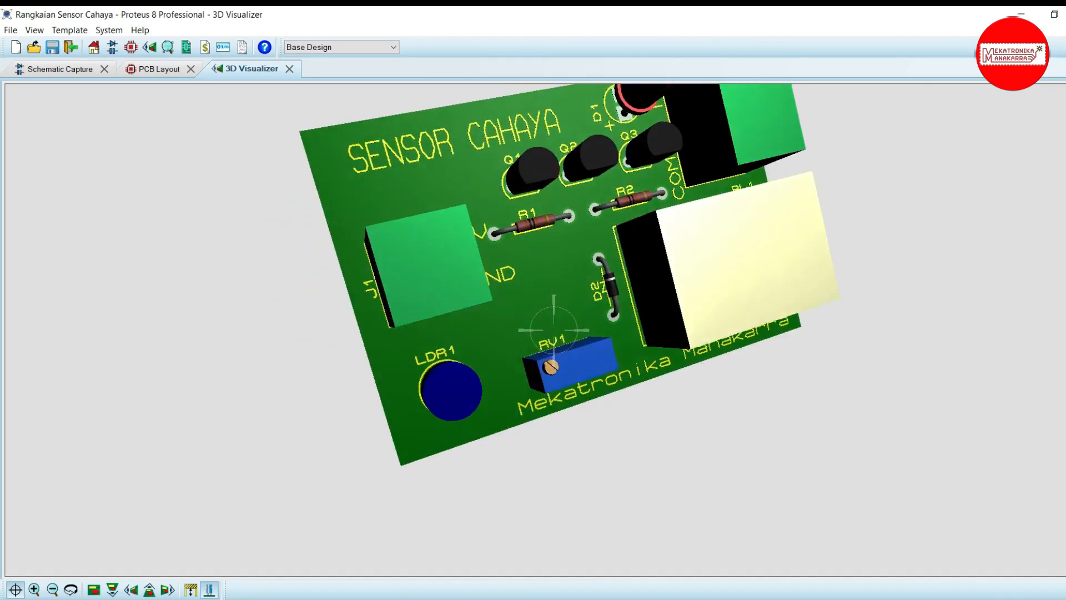
{"action": "right_click", "coordinate": [553, 330]}
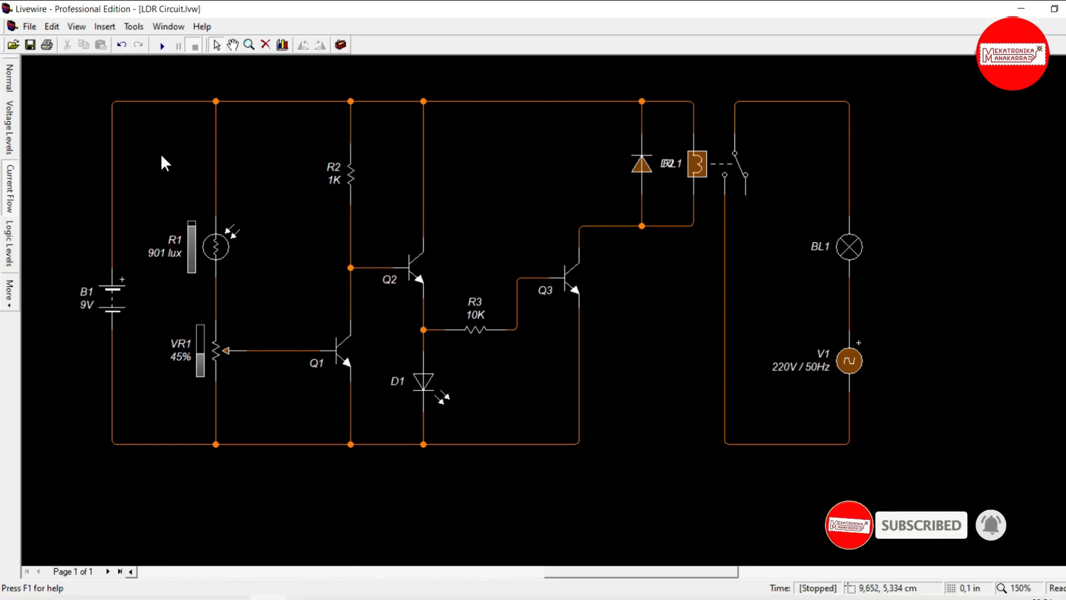
In Livewire, run the LDR circuit simulation and raise the light level on R1 to 951 lux.
{"action": "left_click", "coordinate": [159, 51]}
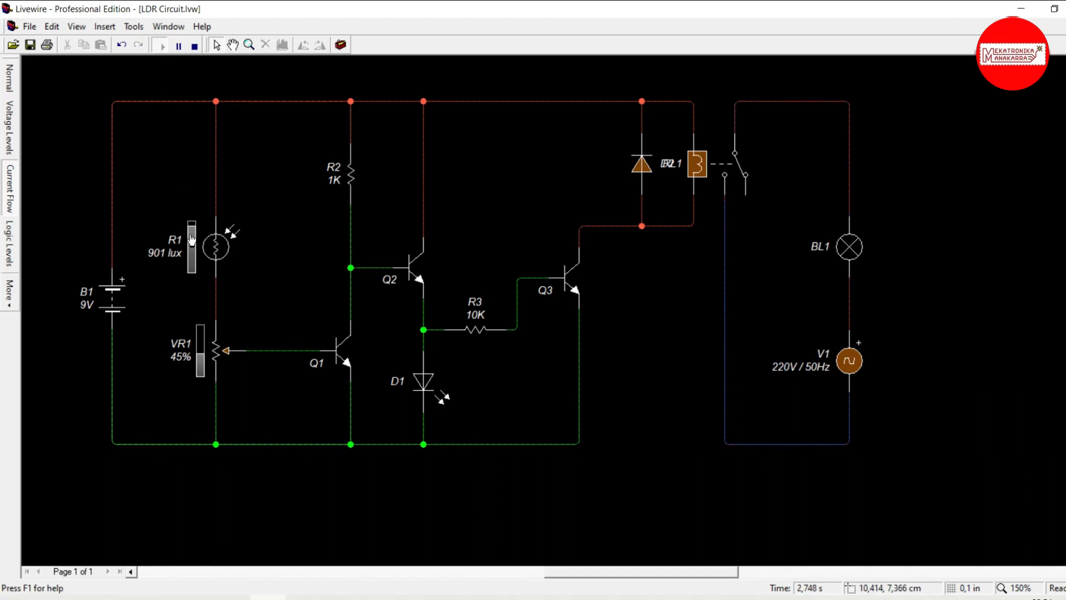
{"action": "mouse_move", "coordinate": [211, 252]}
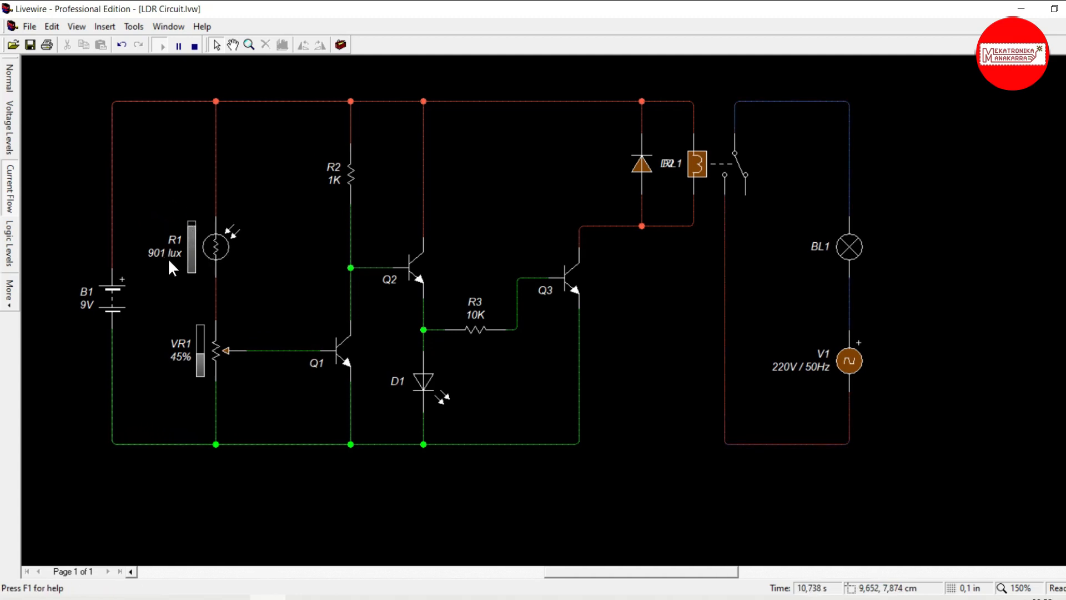
{"action": "left_click", "coordinate": [191, 231]}
{"action": "mouse_move", "coordinate": [336, 357]}
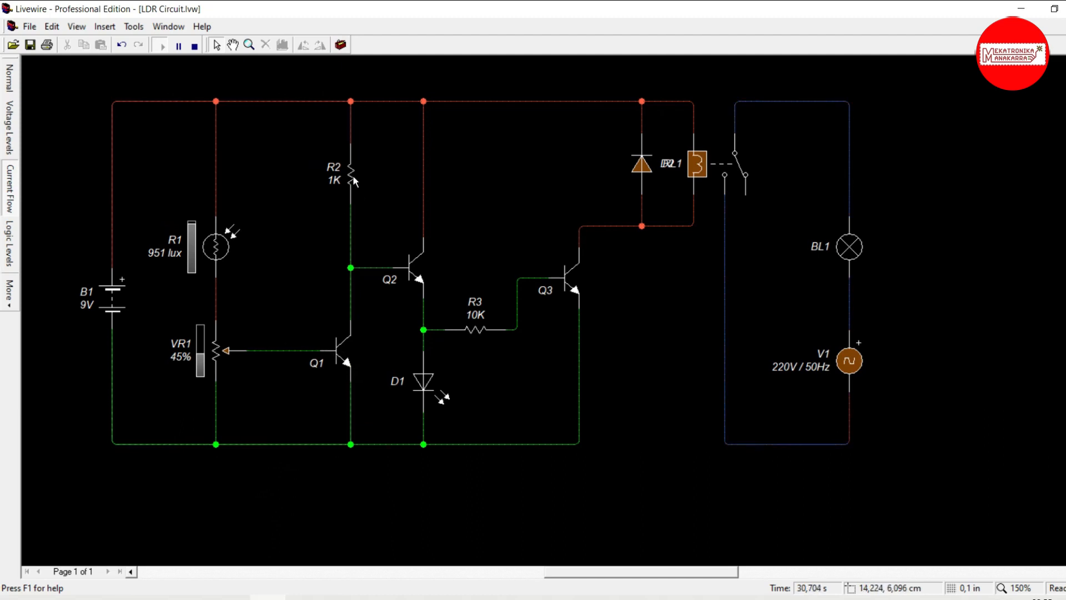
{"action": "mouse_move", "coordinate": [354, 171]}
{"action": "mouse_move", "coordinate": [351, 438]}
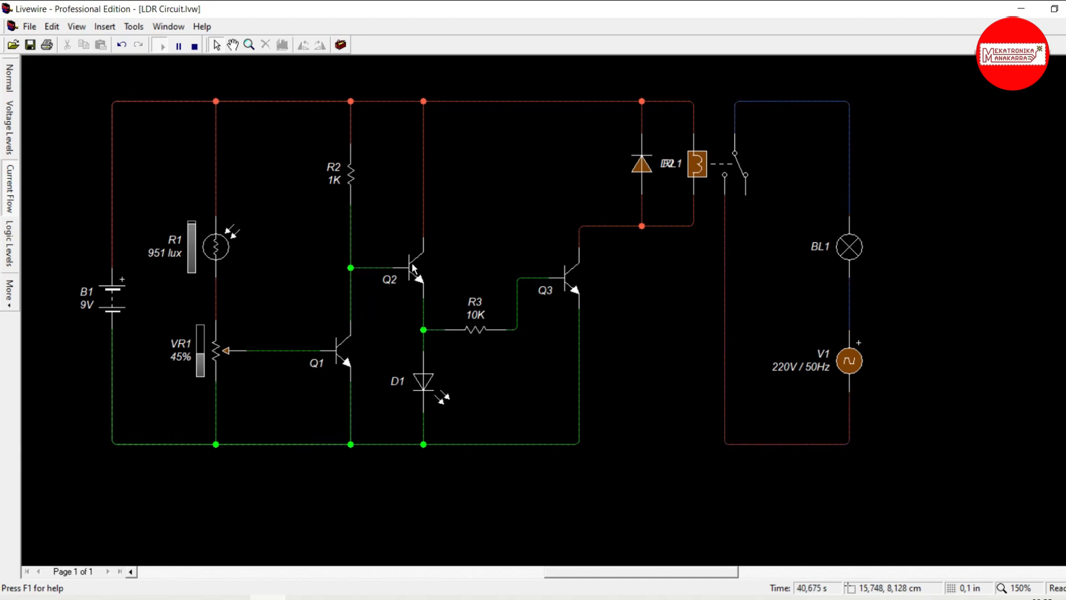
{"action": "mouse_move", "coordinate": [412, 262]}
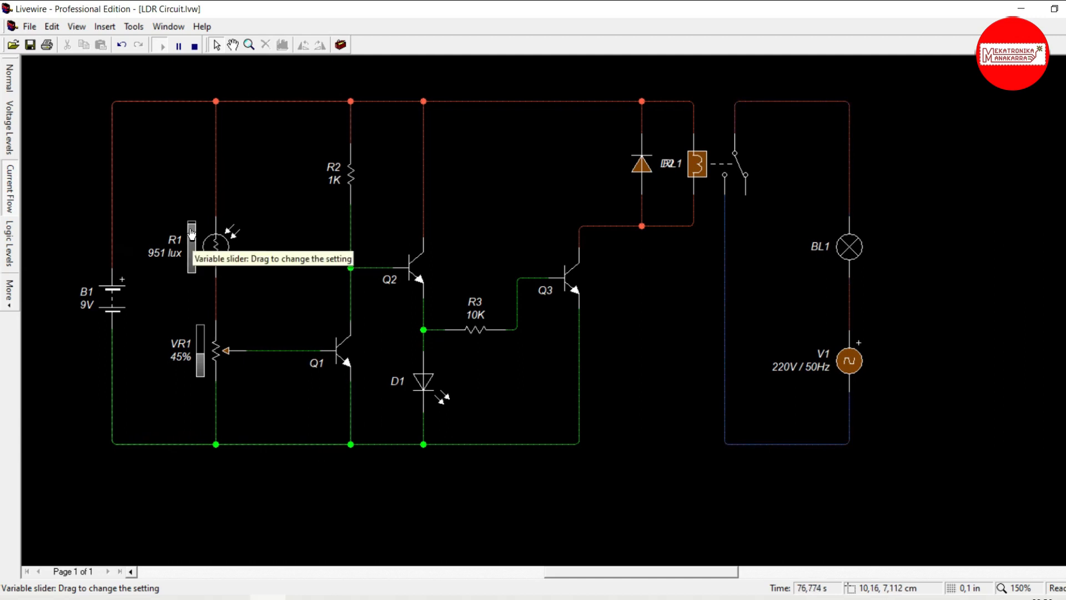
Lower the light level on R1 to 159 lux and examine Q2, D1, Q3 and the relay.
{"action": "left_click_drag", "start_coordinate": [192, 233], "coordinate": [194, 269]}
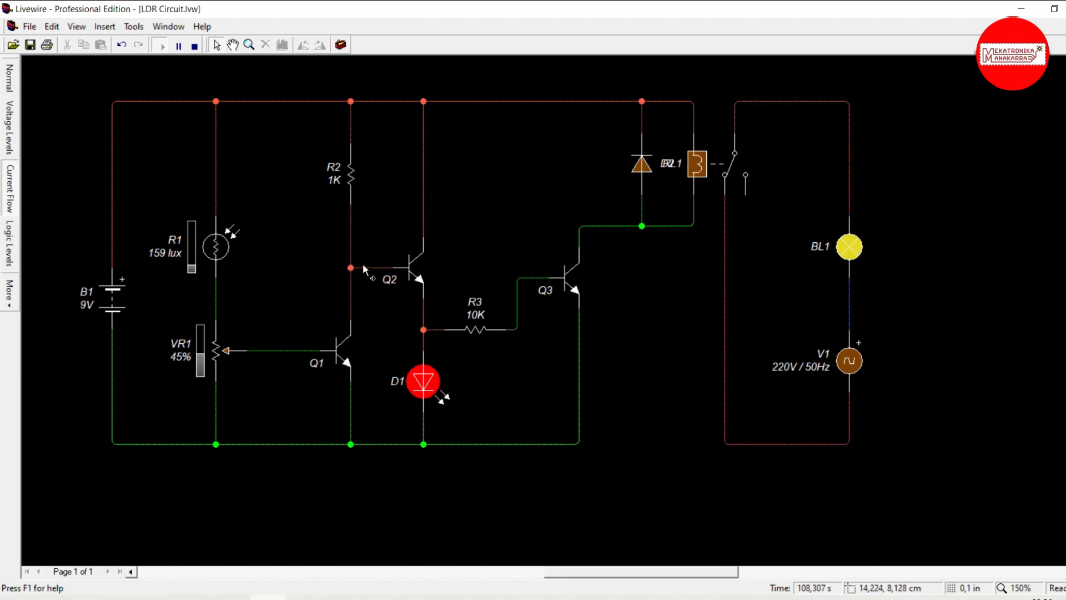
{"action": "mouse_move", "coordinate": [396, 271]}
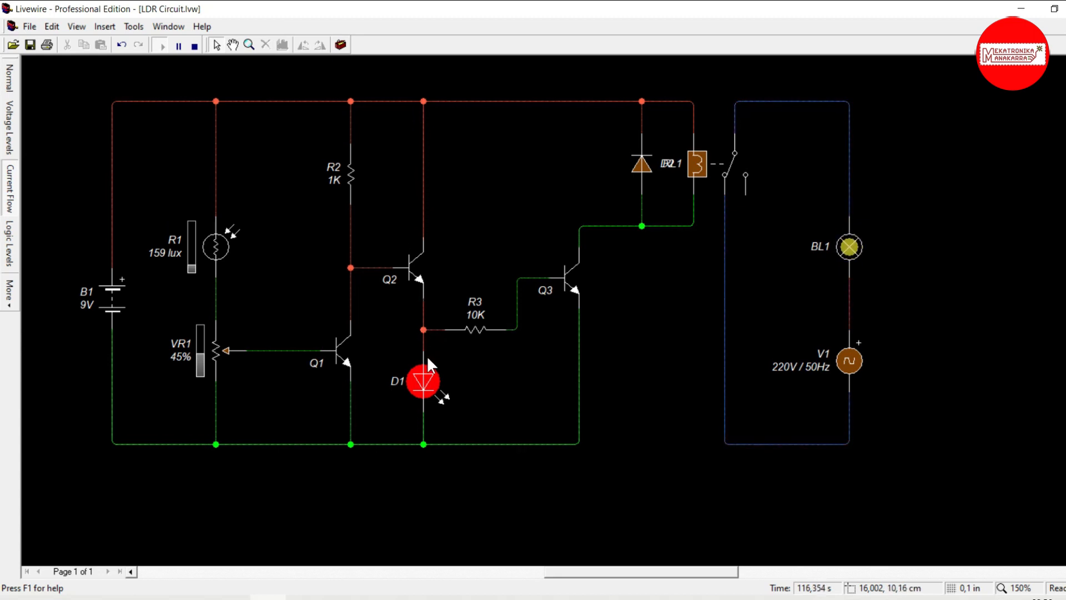
{"action": "mouse_move", "coordinate": [426, 380]}
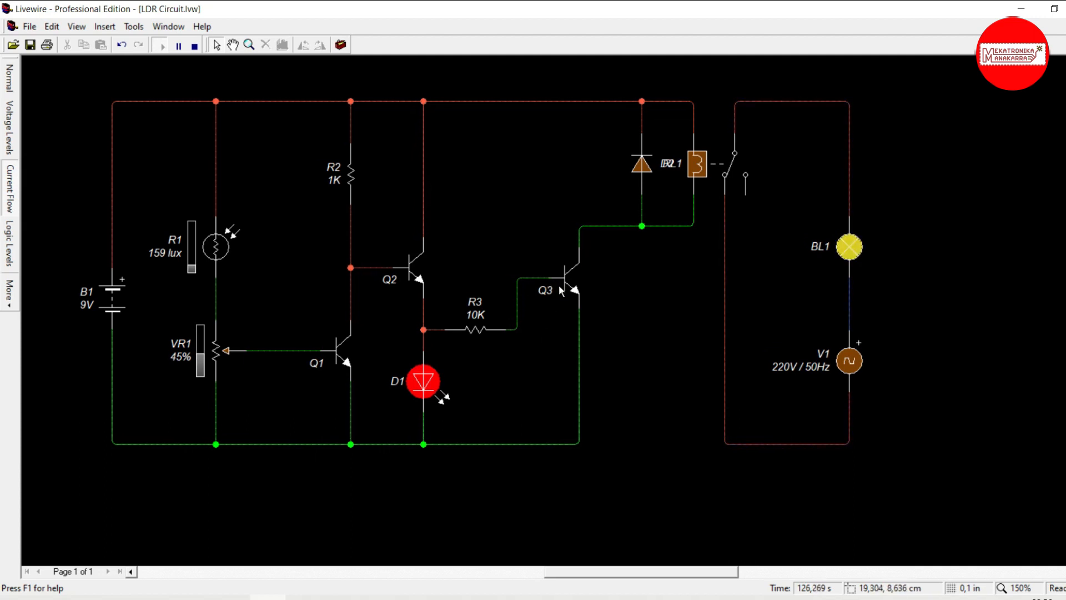
{"action": "mouse_move", "coordinate": [559, 285]}
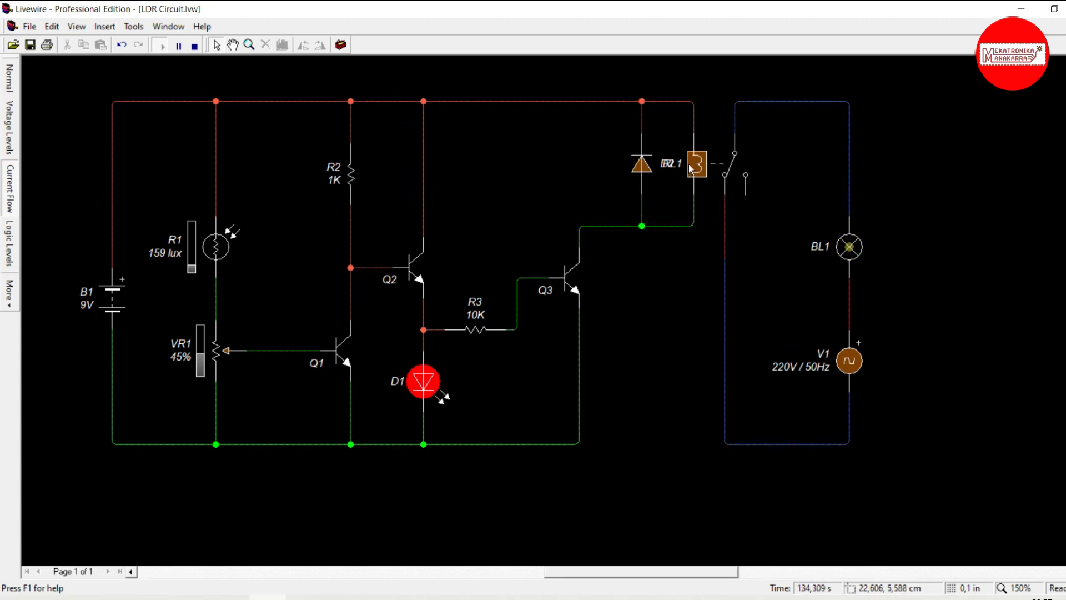
{"action": "mouse_move", "coordinate": [698, 175]}
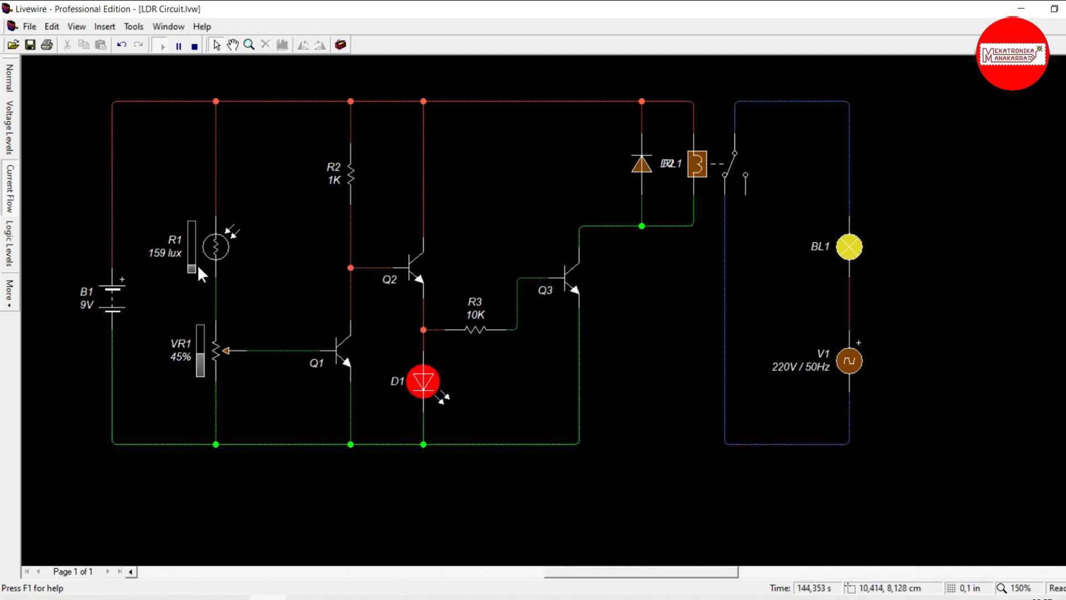
Test R1 at 951 lux and again at 159 lux, and stop the simulation.
{"action": "left_click_drag", "start_coordinate": [198, 266], "coordinate": [195, 243]}
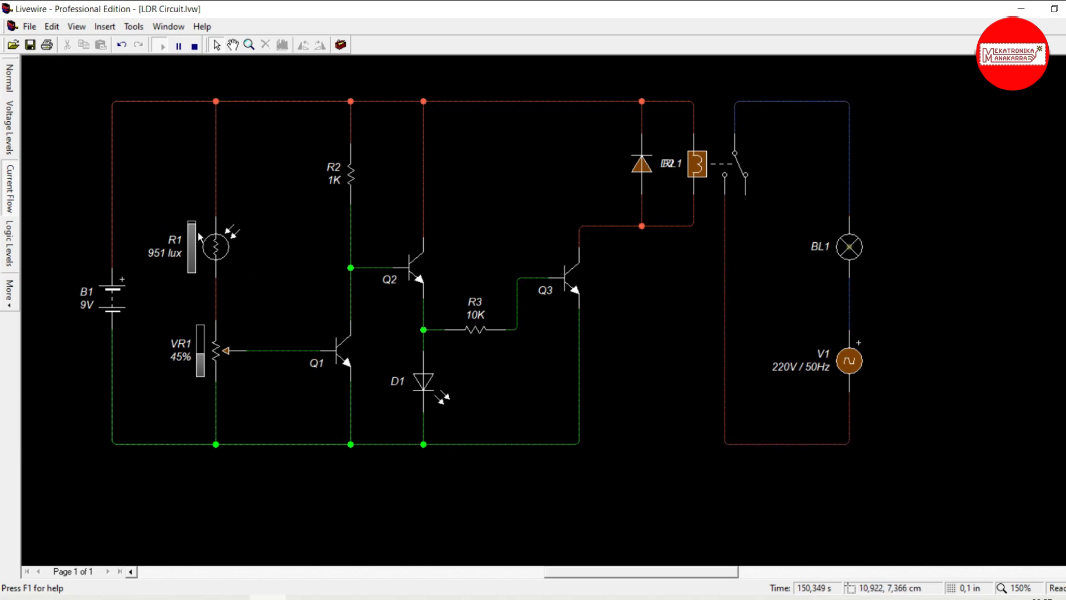
{"action": "left_click_drag", "start_coordinate": [192, 229], "coordinate": [192, 271]}
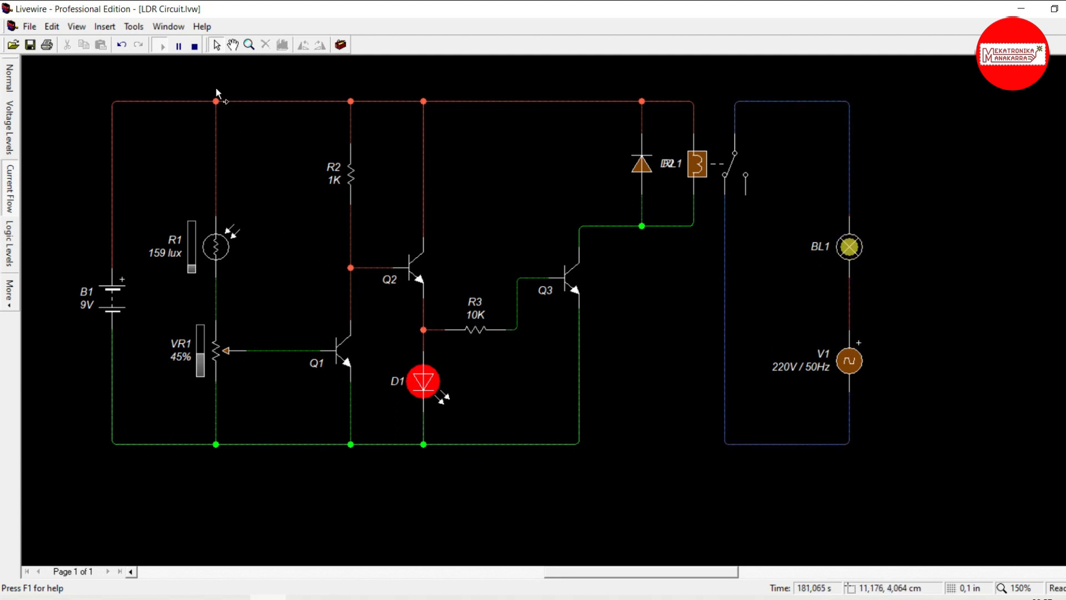
{"action": "left_click", "coordinate": [194, 46]}
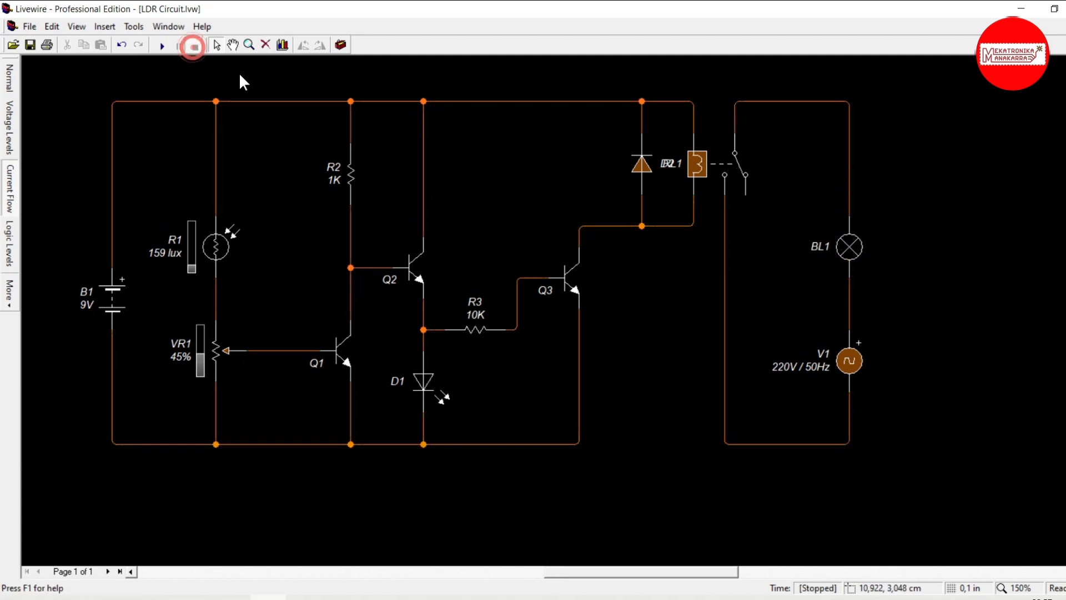
Minimize Livewire and launch Proteus 8.11 Professional from the desktop.
{"action": "left_click", "coordinate": [1021, 9]}
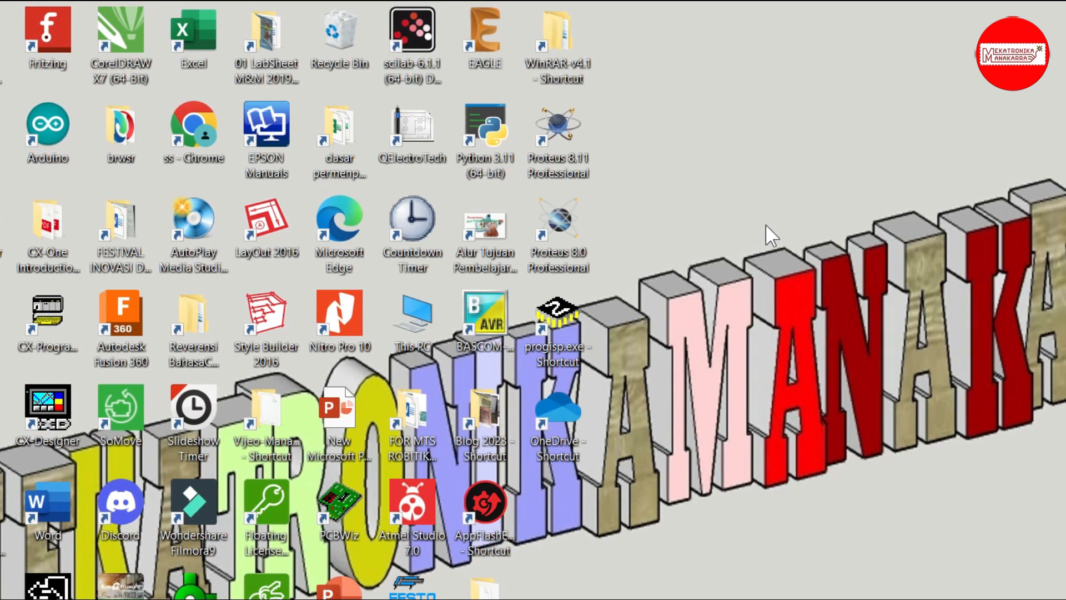
{"action": "double_click", "coordinate": [563, 131]}
{"action": "right_click", "coordinate": [568, 139]}
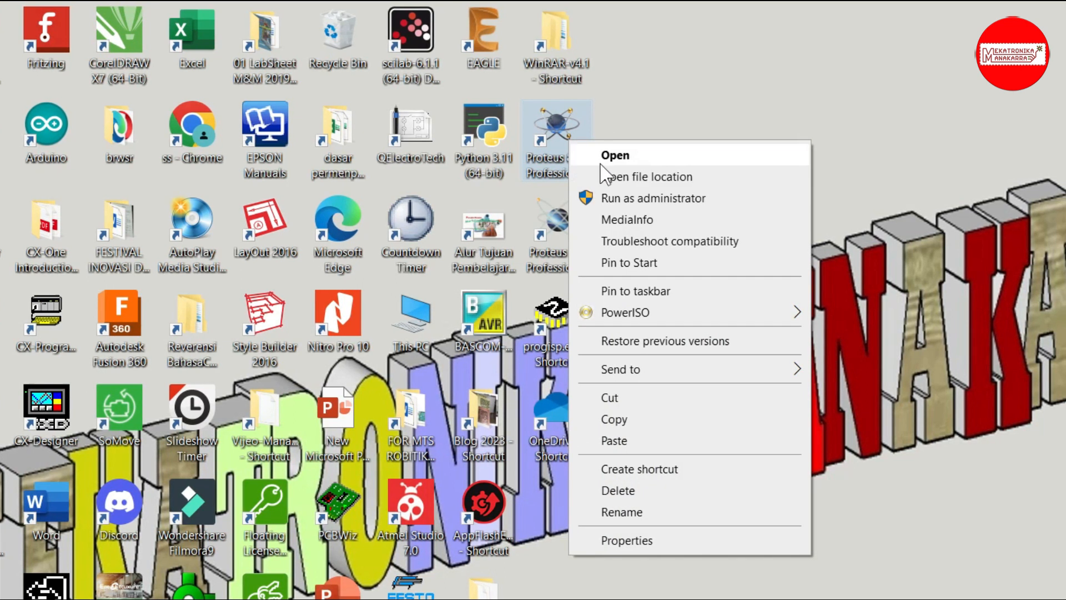
{"action": "left_click", "coordinate": [628, 159]}
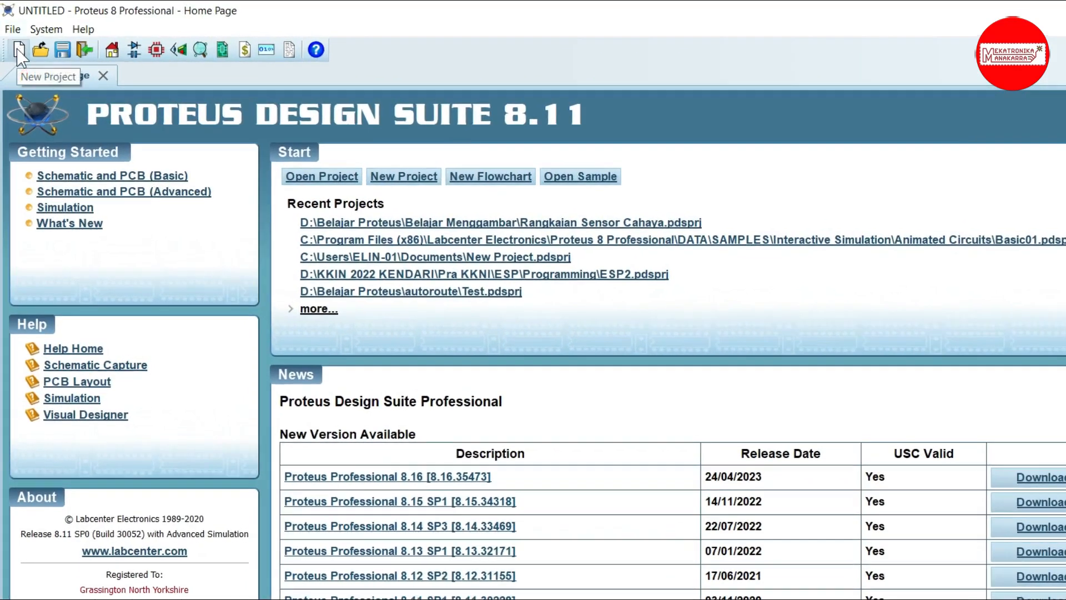
Start a new project and name it Rangkaian Sensor Cahaya.
{"action": "left_click", "coordinate": [13, 31]}
{"action": "left_click", "coordinate": [32, 49]}
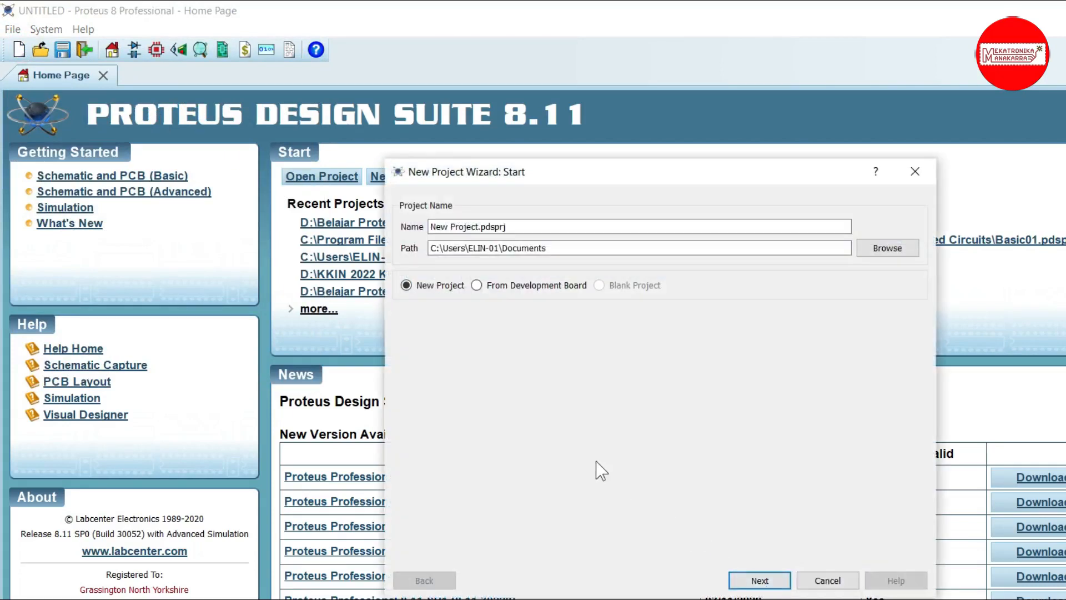
{"action": "left_click", "coordinate": [525, 226]}
{"action": "triple_click", "coordinate": [524, 224]}
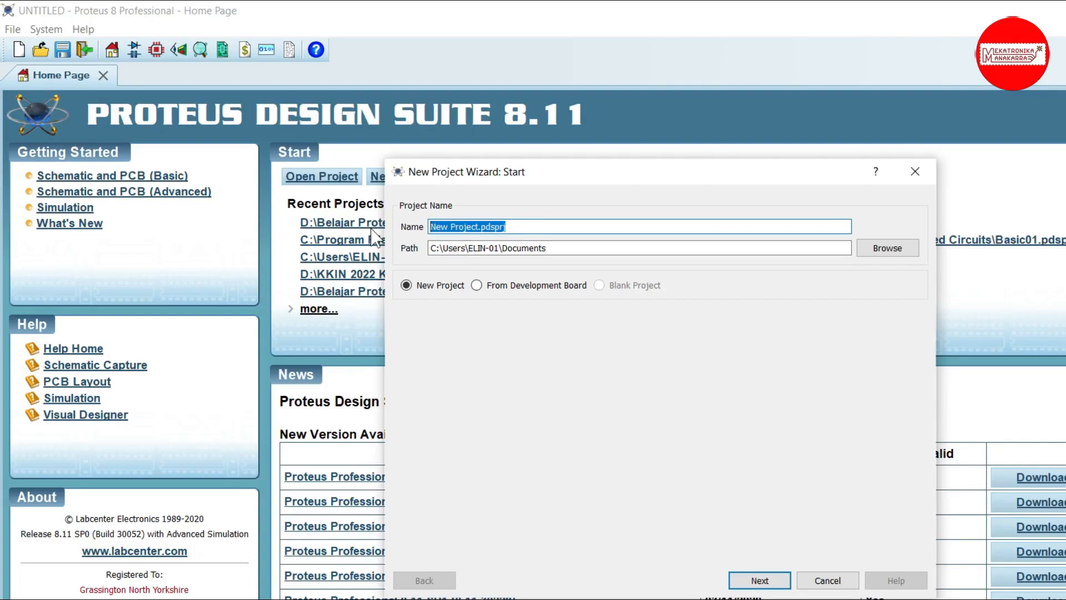
{"action": "type", "text": "Rangkaian Sensor Cahaya"}
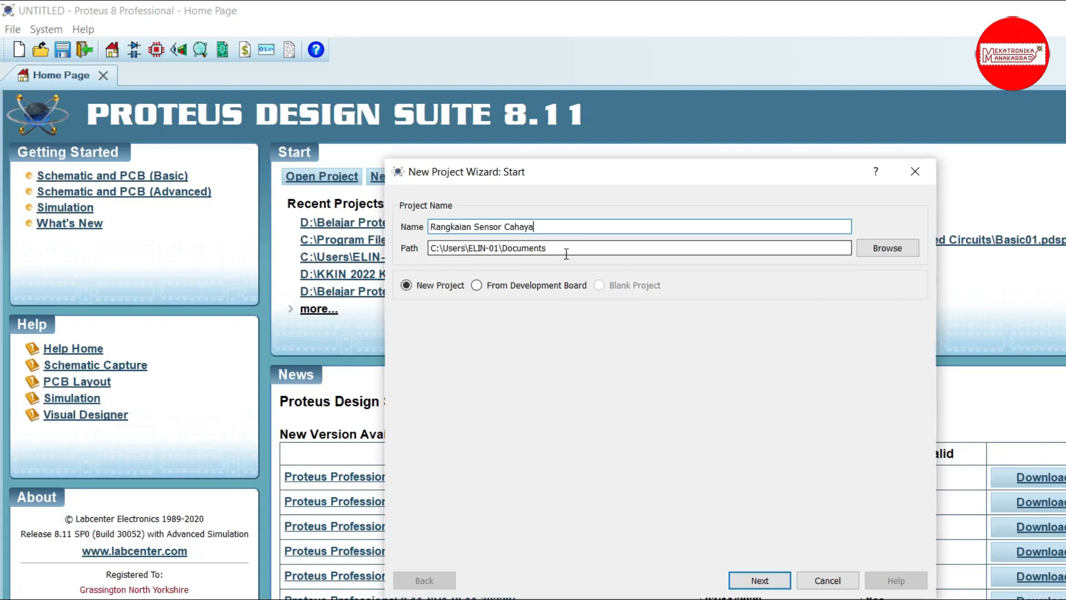
Set the project folder to D:\Belajar Proteus\Belajar Menggambar and replace the existing project of the same name.
{"action": "left_click", "coordinate": [887, 248]}
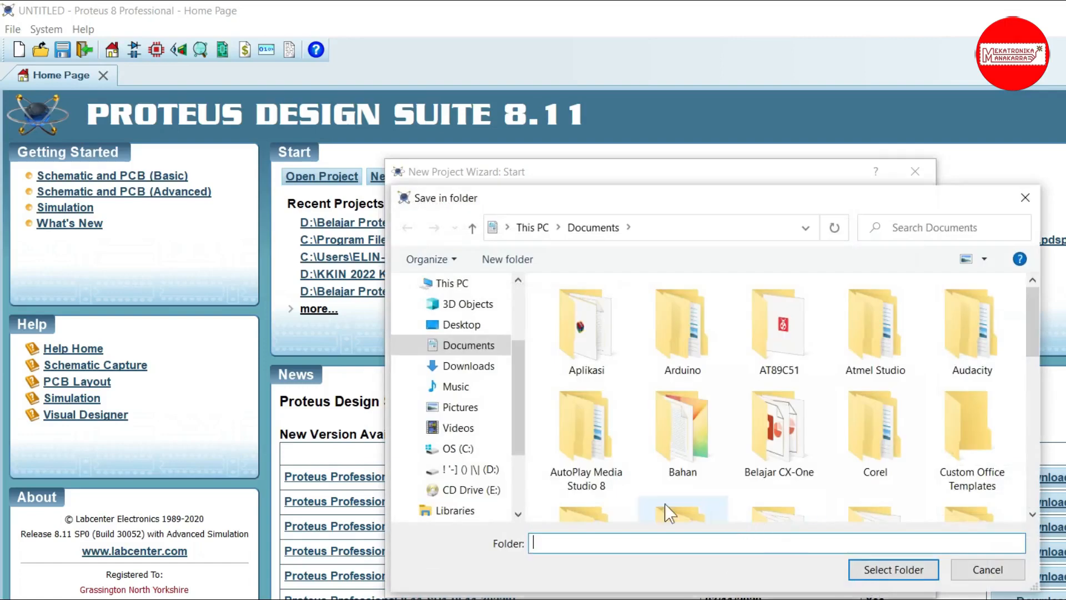
{"action": "left_click", "coordinate": [478, 469]}
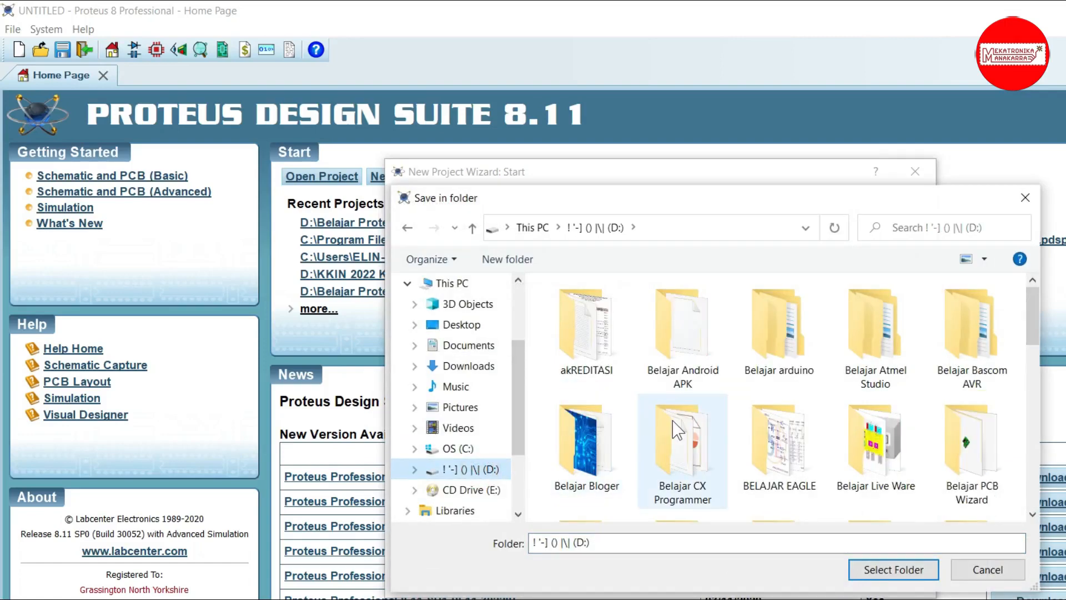
{"action": "scroll", "coordinate": [719, 429], "scroll_direction": "down", "scroll_amount": 2}
{"action": "scroll", "coordinate": [719, 429], "scroll_direction": "up", "scroll_amount": 2}
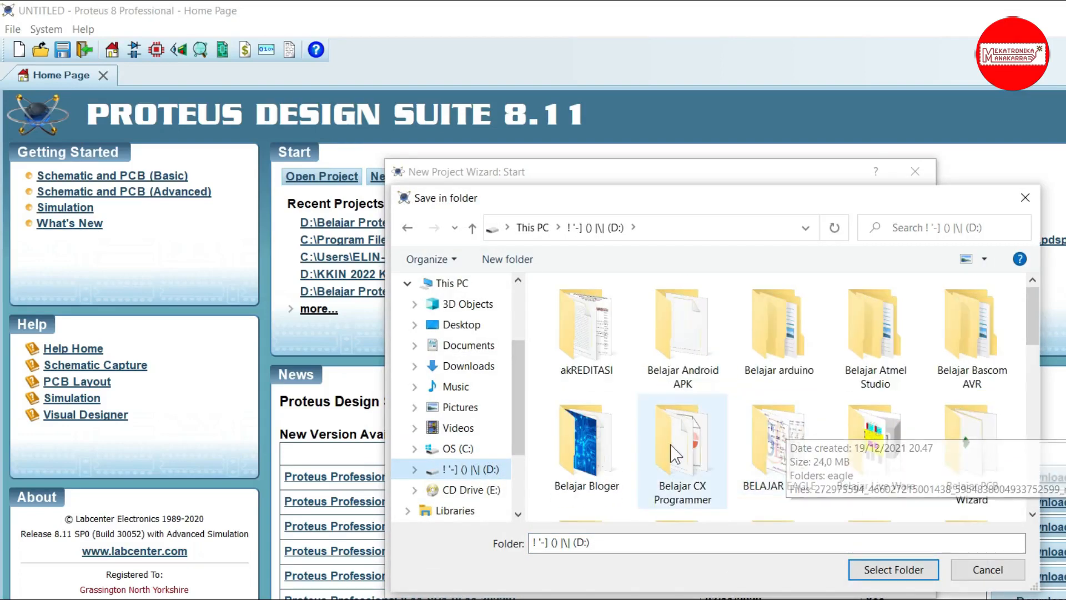
{"action": "left_click_drag", "start_coordinate": [1034, 339], "coordinate": [1036, 392]}
{"action": "double_click", "coordinate": [572, 435]}
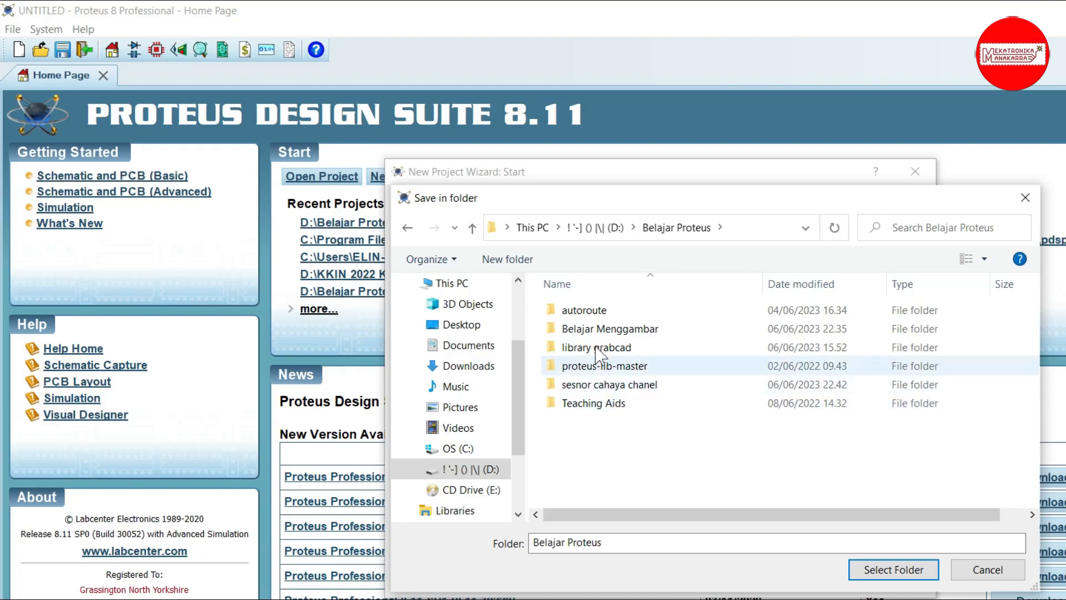
{"action": "double_click", "coordinate": [589, 329]}
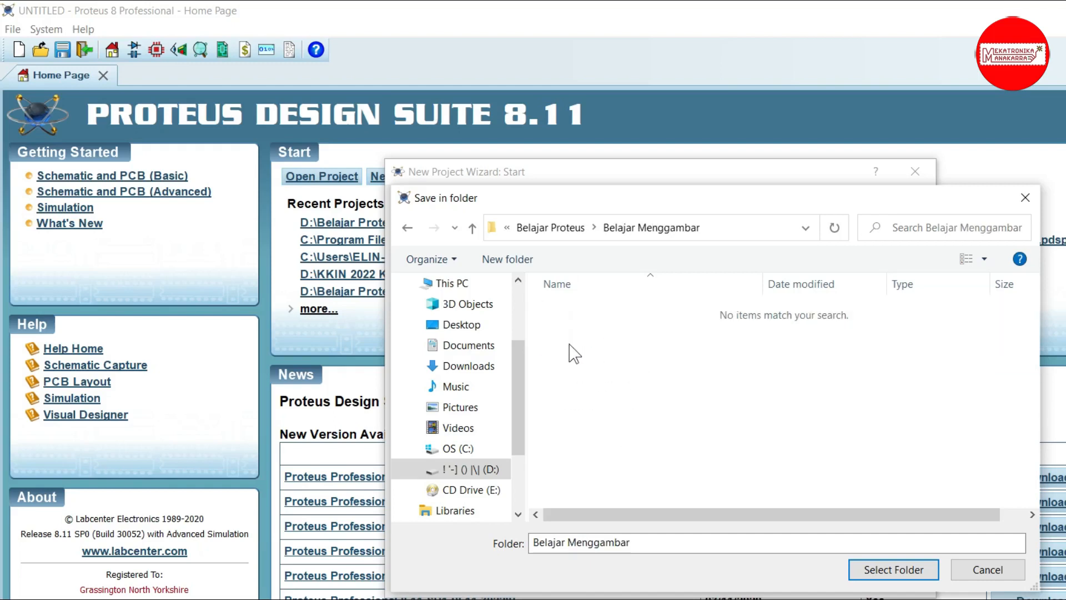
{"action": "left_click", "coordinate": [583, 543]}
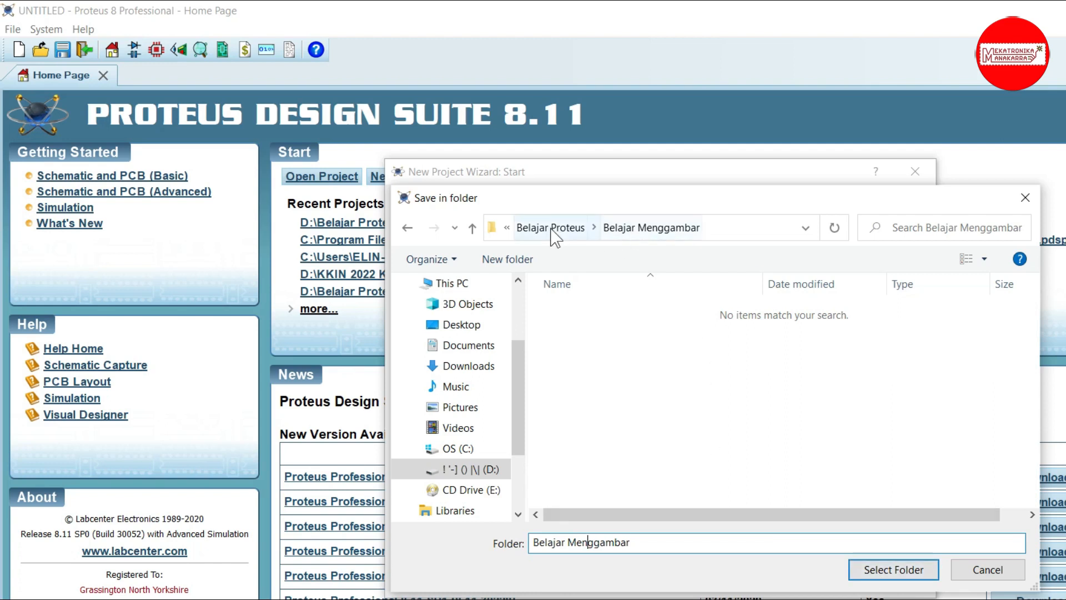
{"action": "left_click", "coordinate": [872, 572]}
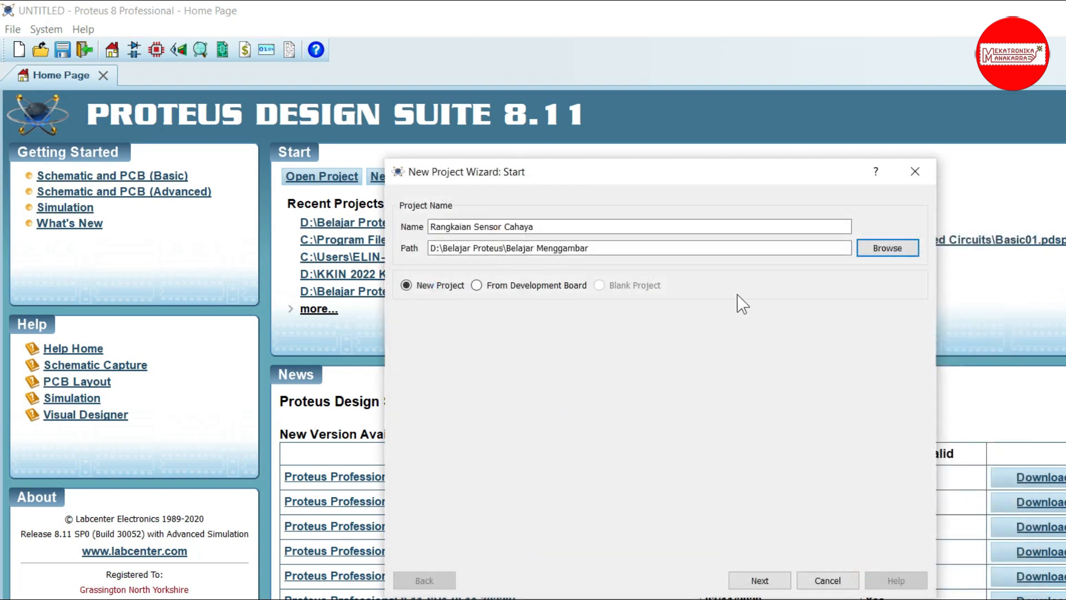
{"action": "left_click", "coordinate": [758, 579]}
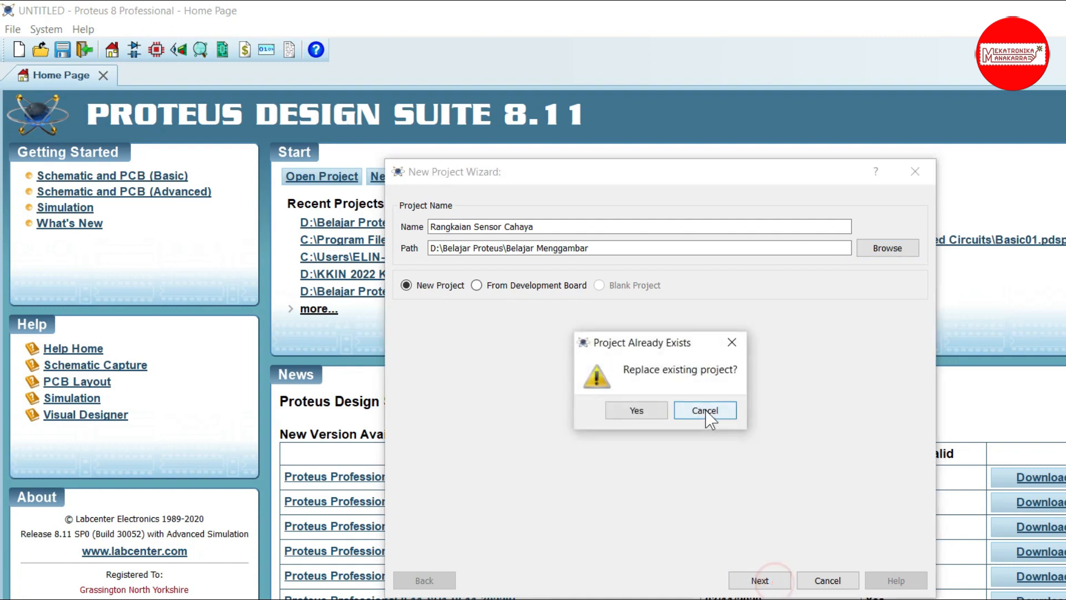
{"action": "left_click", "coordinate": [632, 411]}
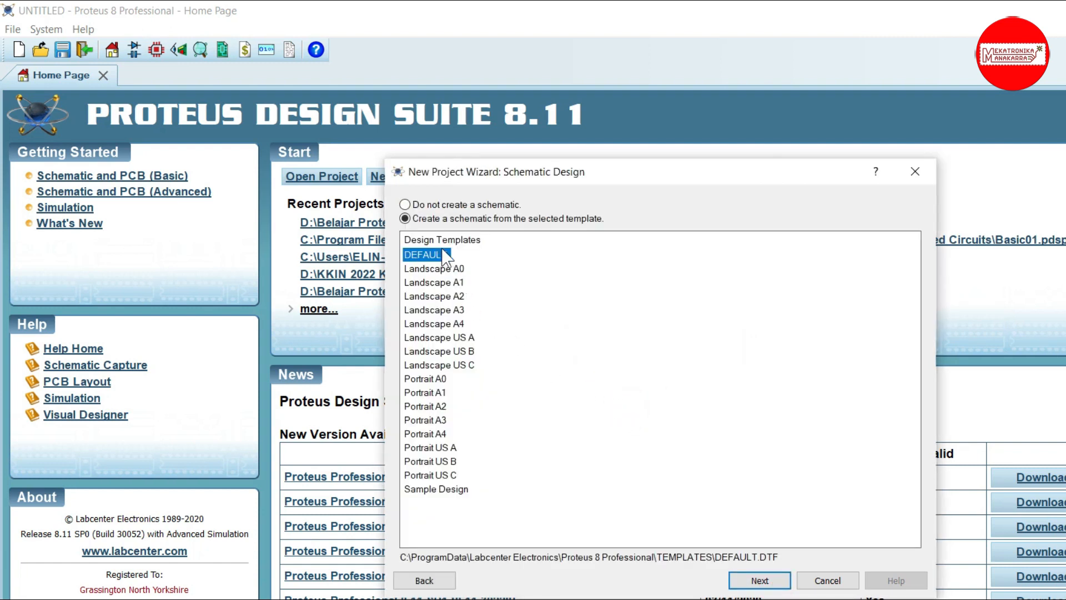
Base the schematic on the Landscape A4 template and the PCB layout on the Generic Single Layer template.
{"action": "left_click", "coordinate": [444, 324]}
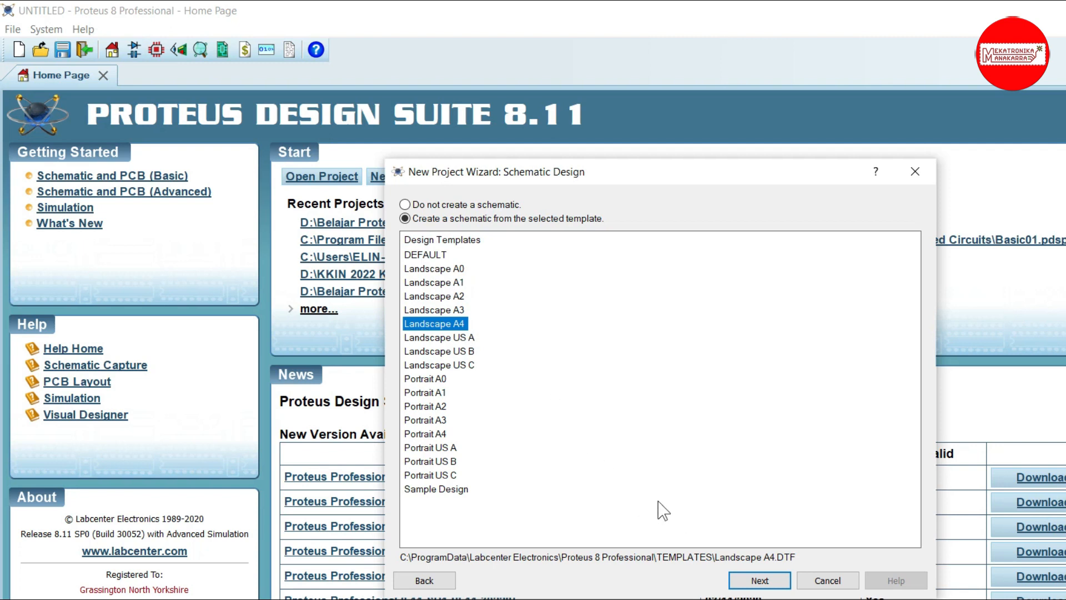
{"action": "left_click", "coordinate": [759, 581]}
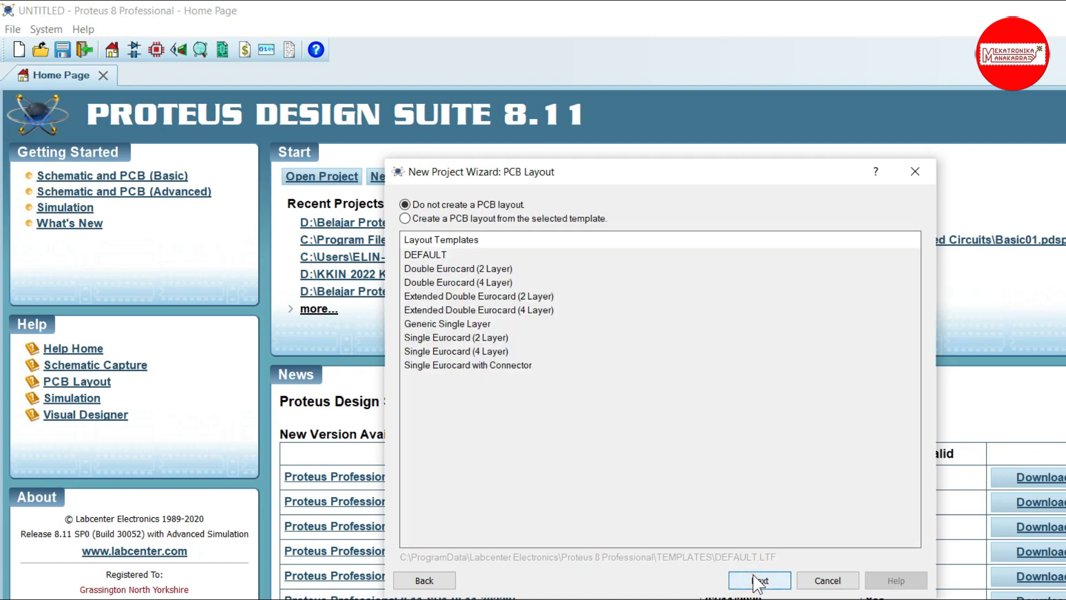
{"action": "left_click", "coordinate": [423, 216]}
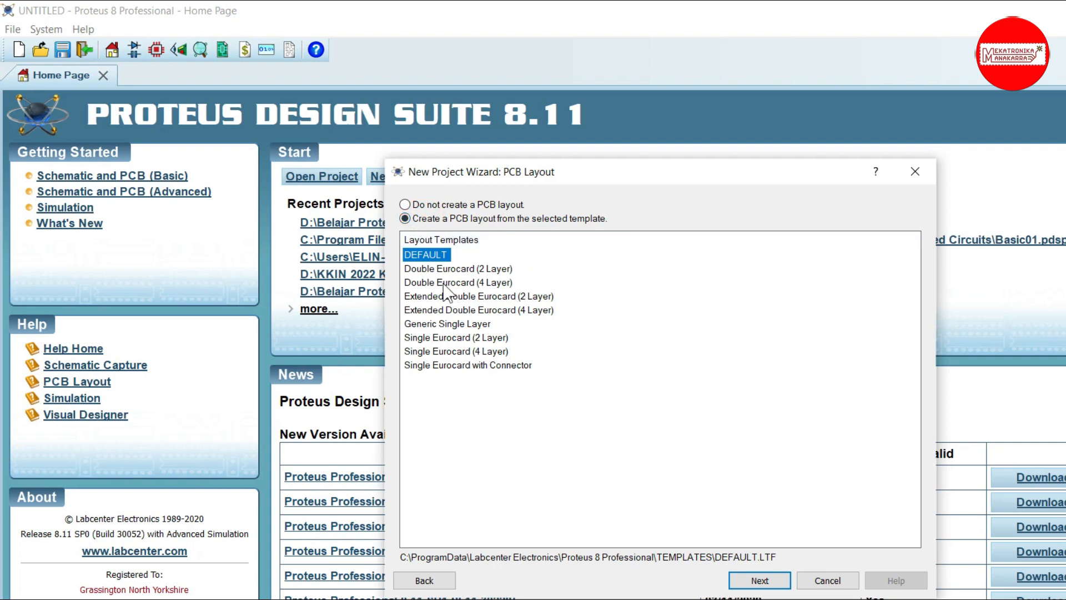
{"action": "left_click", "coordinate": [427, 257]}
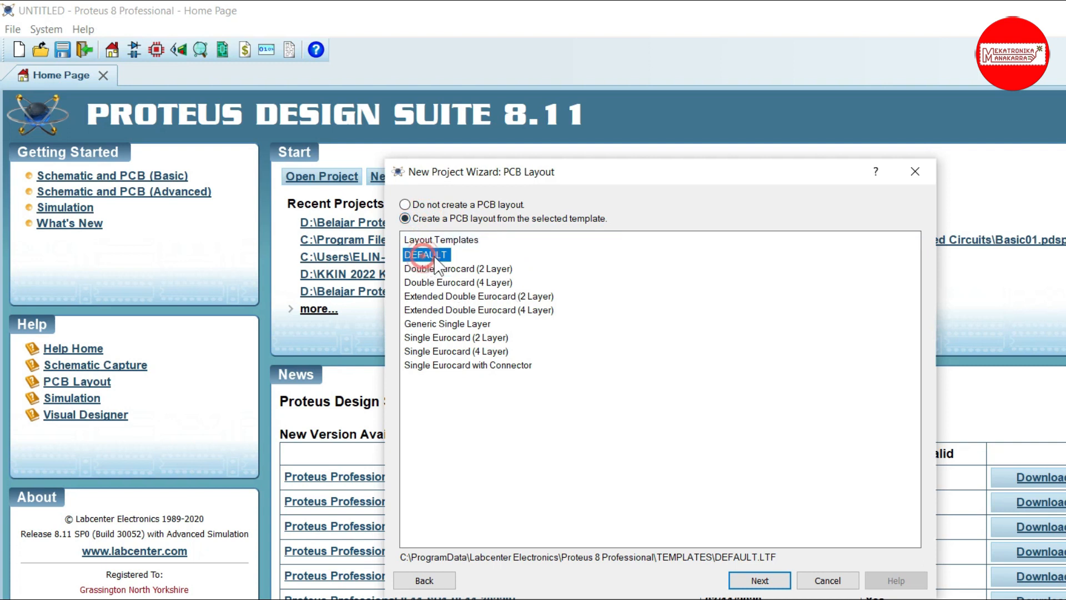
{"action": "left_click", "coordinate": [437, 324]}
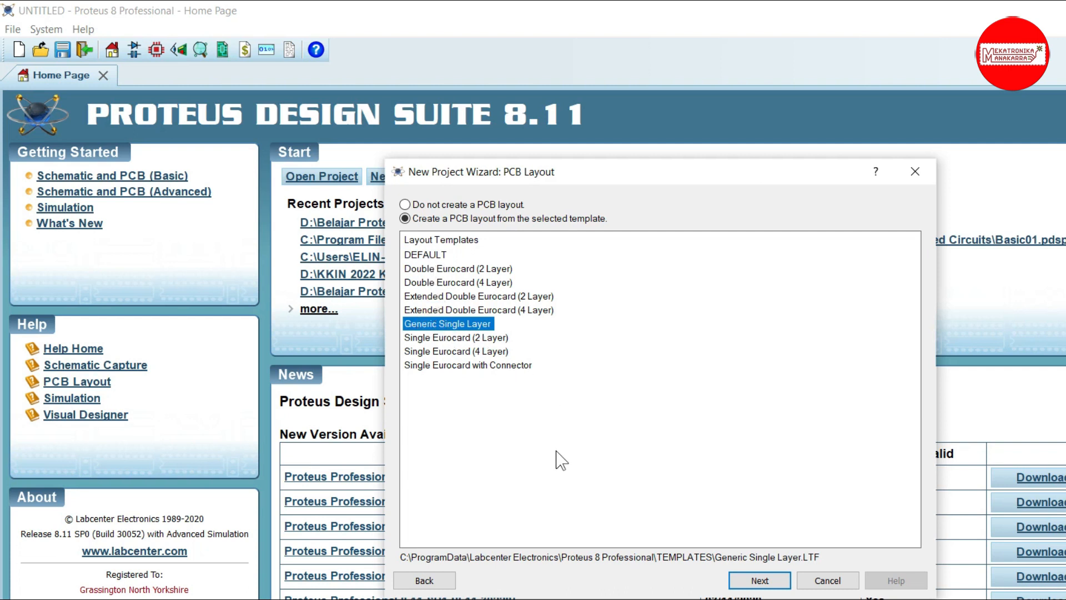
{"action": "left_click", "coordinate": [769, 590]}
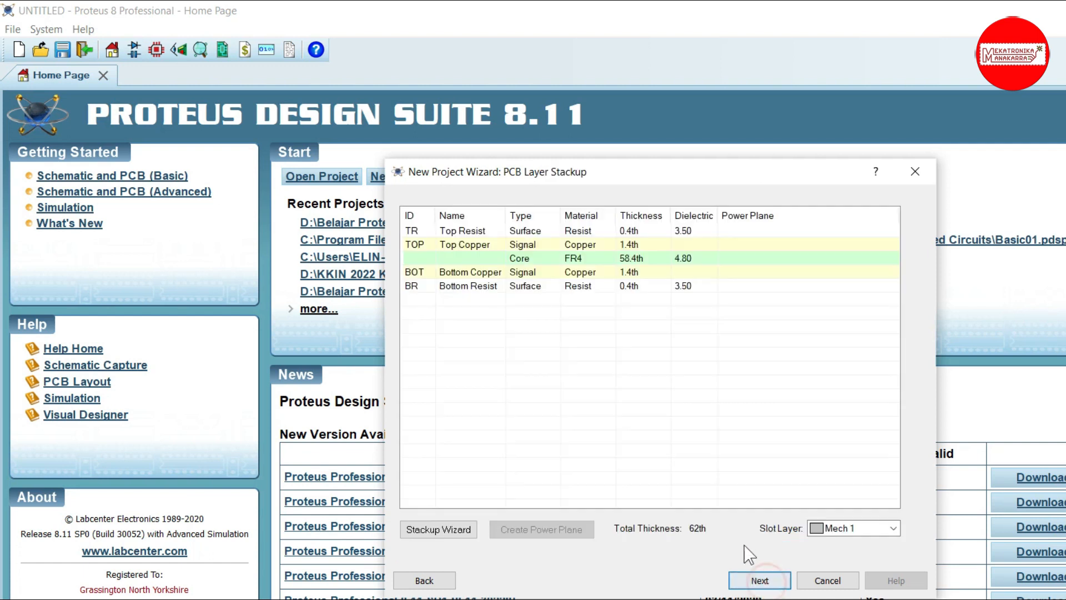
Keep the default PCB layer stackup, drill pairs and No Firmware Project setting, and finish creating the project.
{"action": "left_click", "coordinate": [757, 581]}
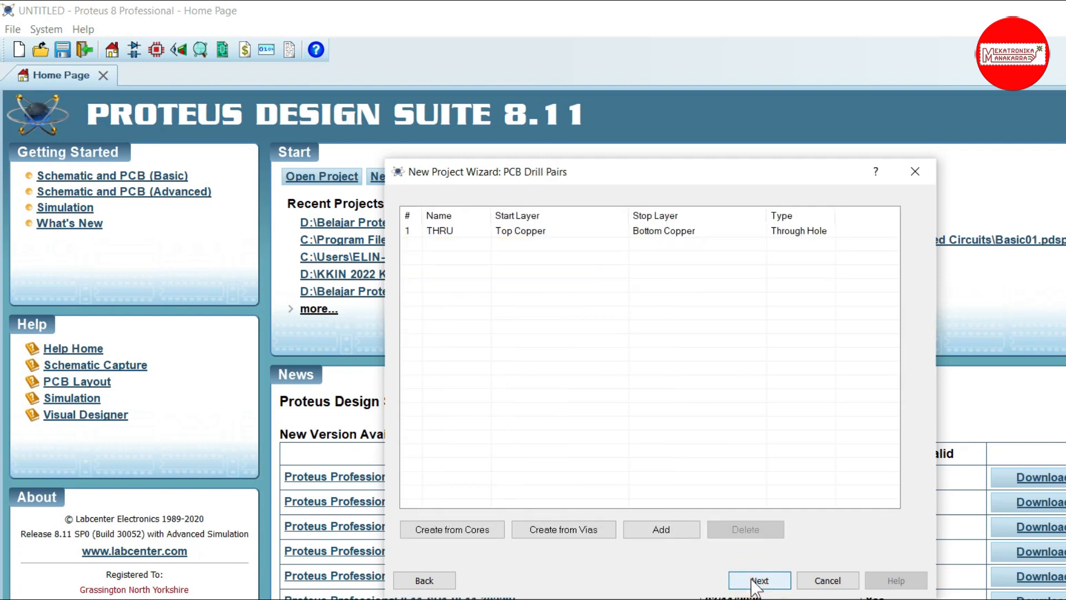
{"action": "left_click", "coordinate": [756, 581]}
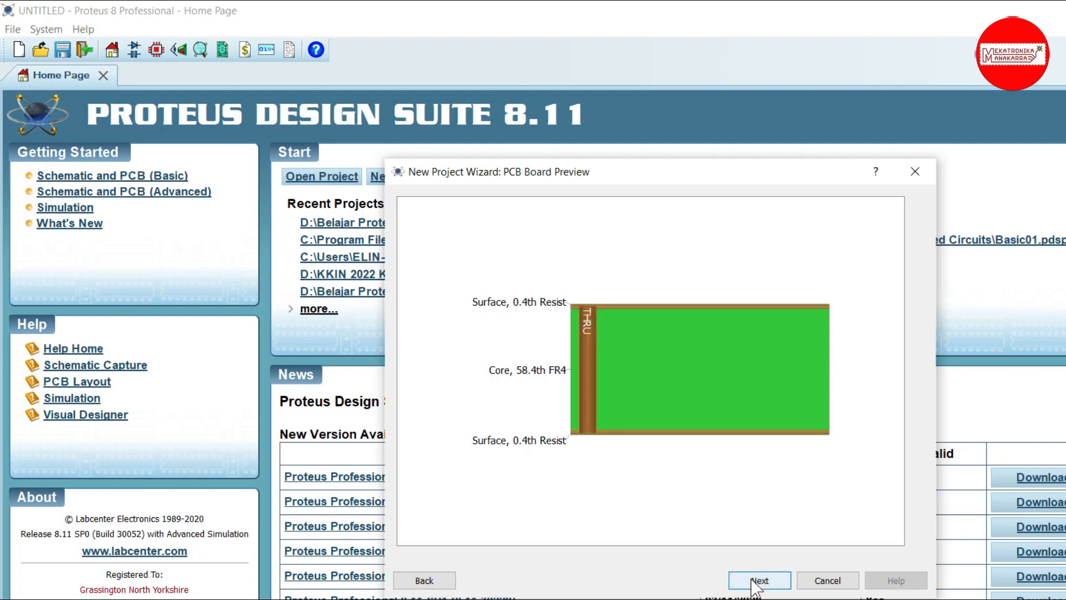
{"action": "left_click", "coordinate": [757, 581]}
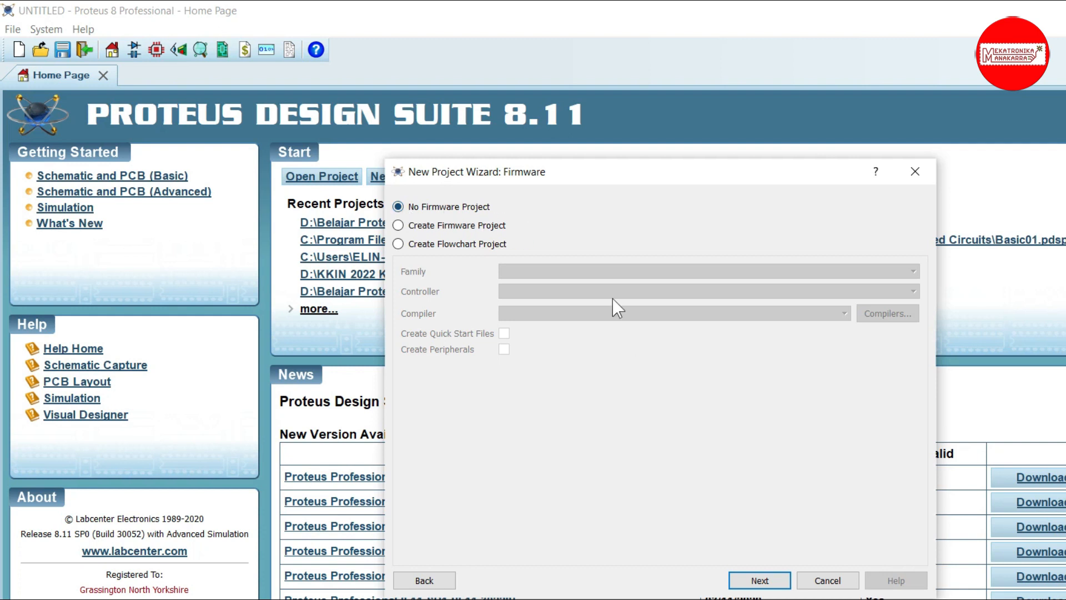
{"action": "left_click", "coordinate": [760, 580]}
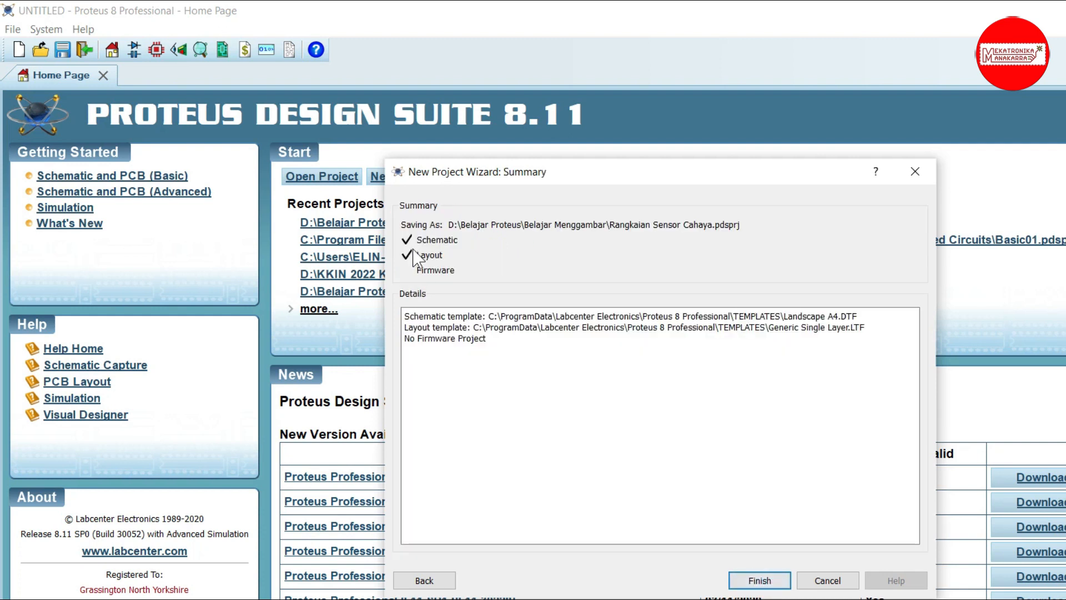
{"action": "left_click", "coordinate": [760, 581]}
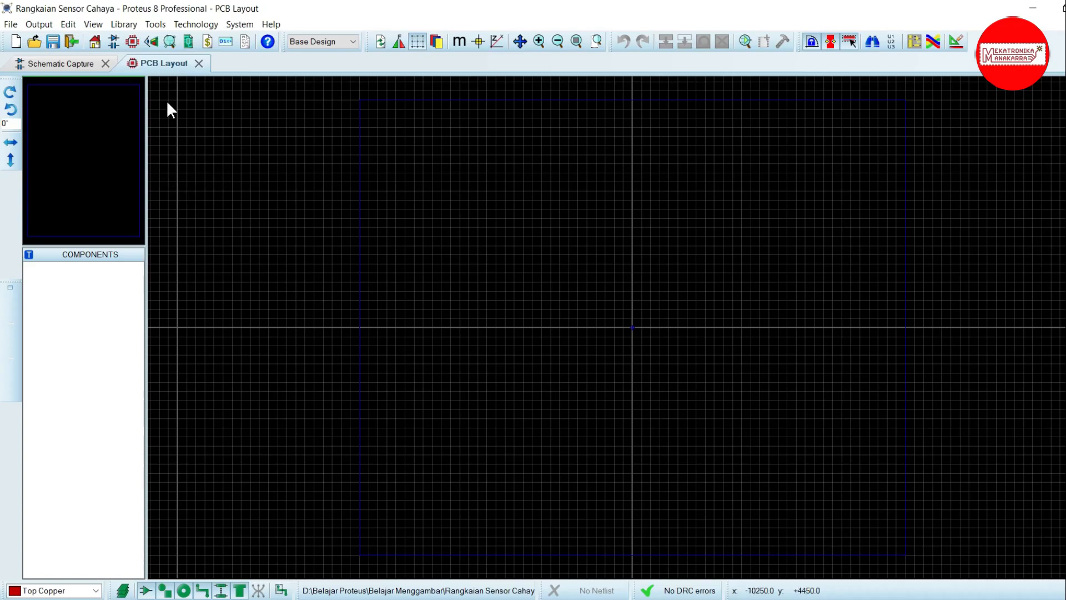
Switch to the schematic and browse the device library for Connectors in the Terminal Blocks sub-category.
{"action": "left_click", "coordinate": [87, 72]}
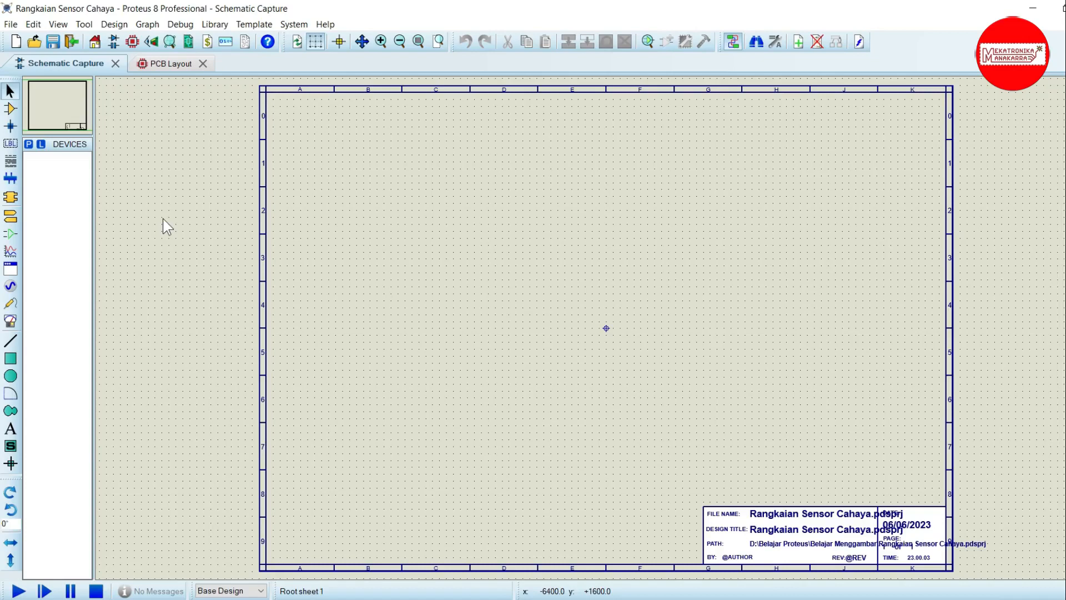
{"action": "left_click", "coordinate": [10, 110]}
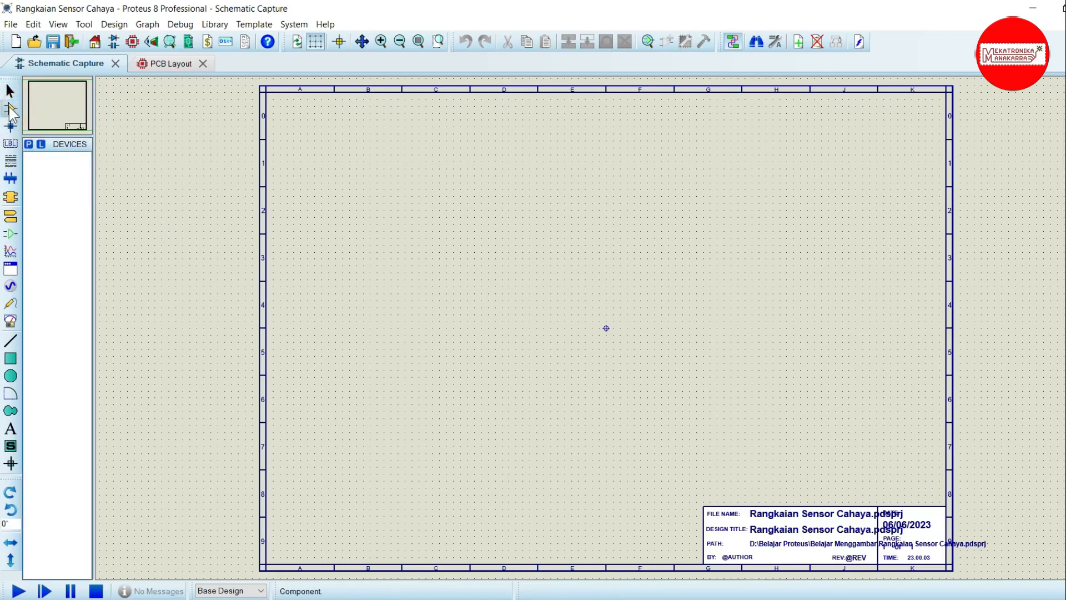
{"action": "left_click", "coordinate": [10, 110]}
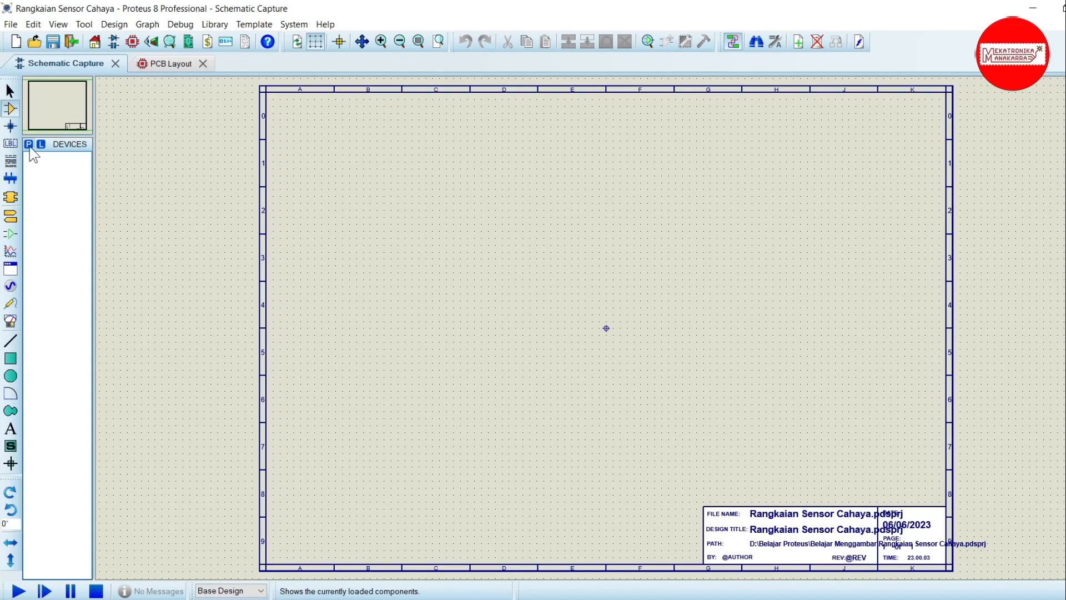
{"action": "left_click", "coordinate": [30, 148]}
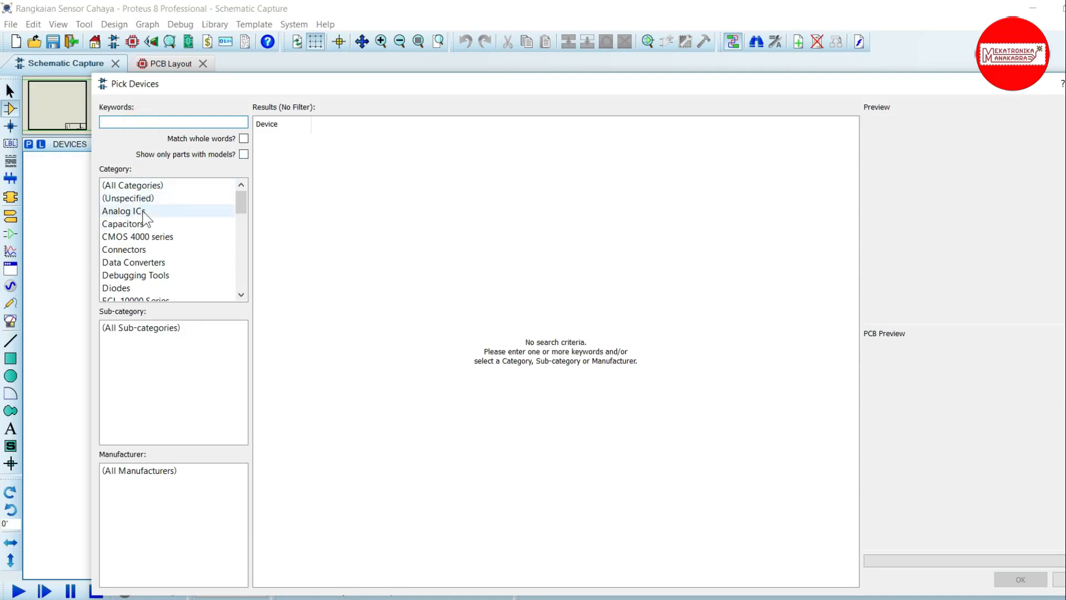
{"action": "left_click", "coordinate": [138, 249]}
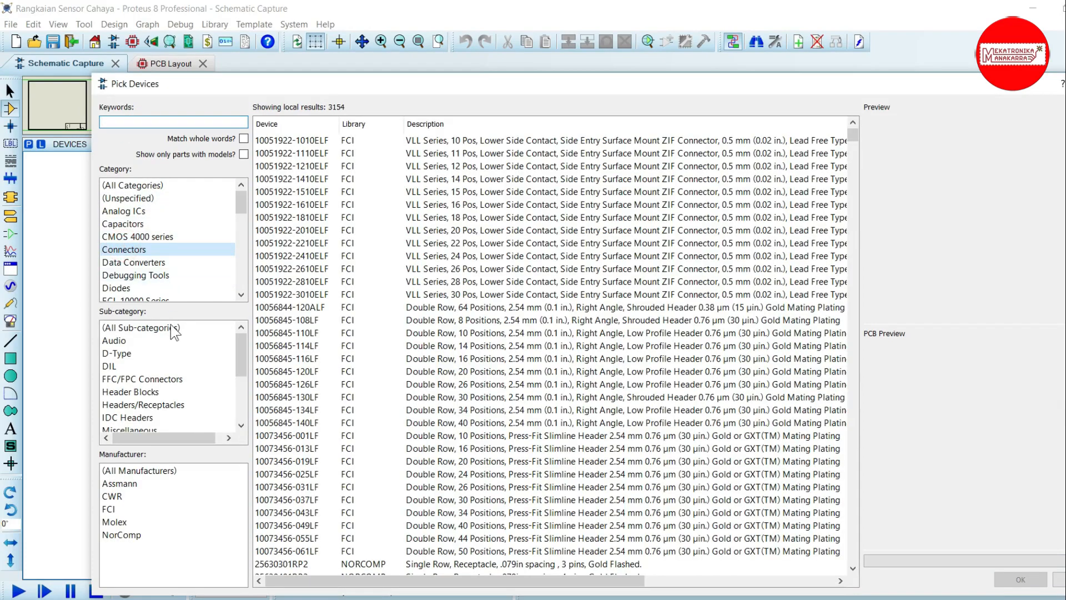
{"action": "scroll", "coordinate": [164, 375], "scroll_direction": "down", "scroll_amount": 2}
{"action": "scroll", "coordinate": [160, 372], "scroll_direction": "down", "scroll_amount": 1}
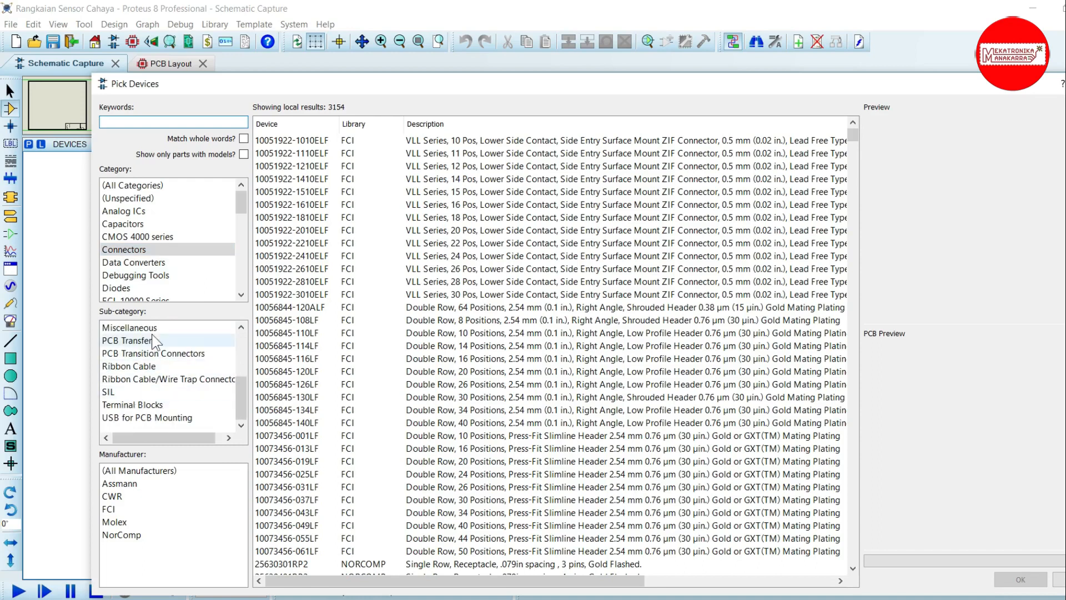
{"action": "left_click", "coordinate": [148, 405]}
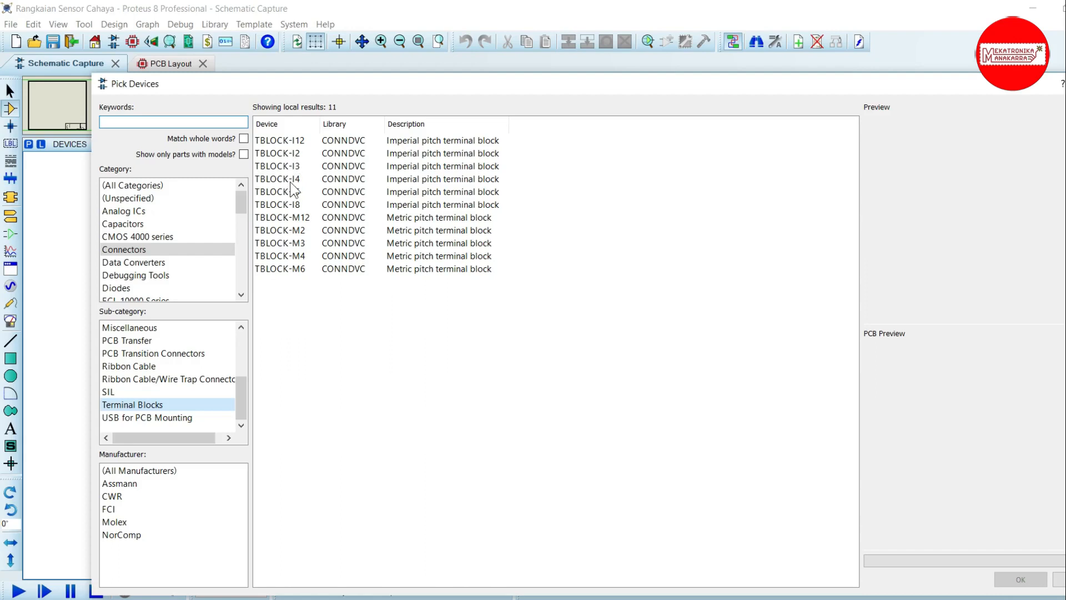
Pick the TBLOCK-I2 two-pin terminal block and place it near the left border of the schematic sheet.
{"action": "left_click", "coordinate": [300, 166]}
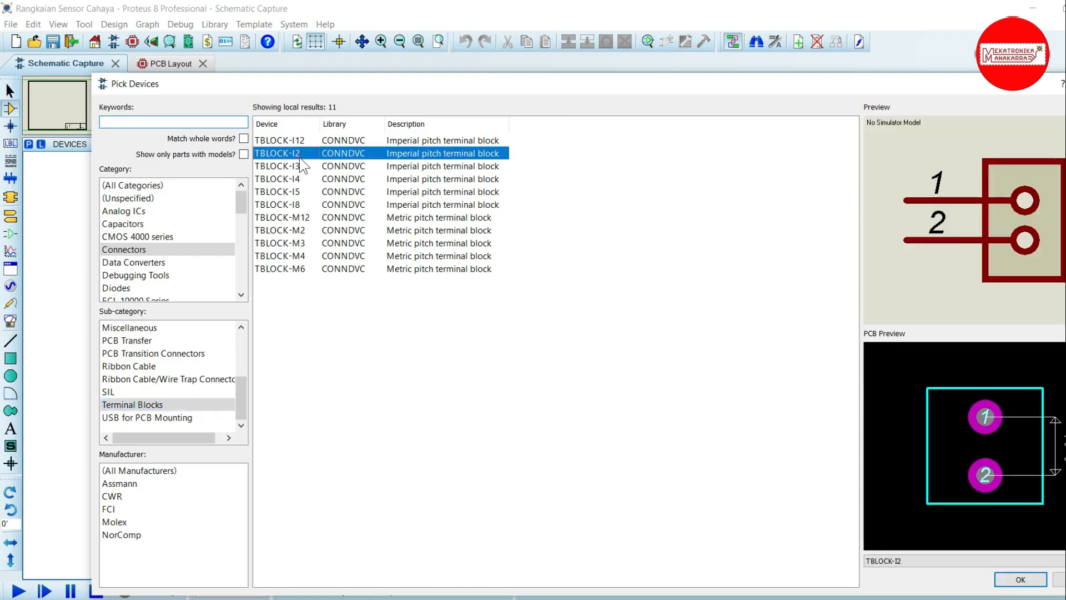
{"action": "left_click", "coordinate": [298, 154]}
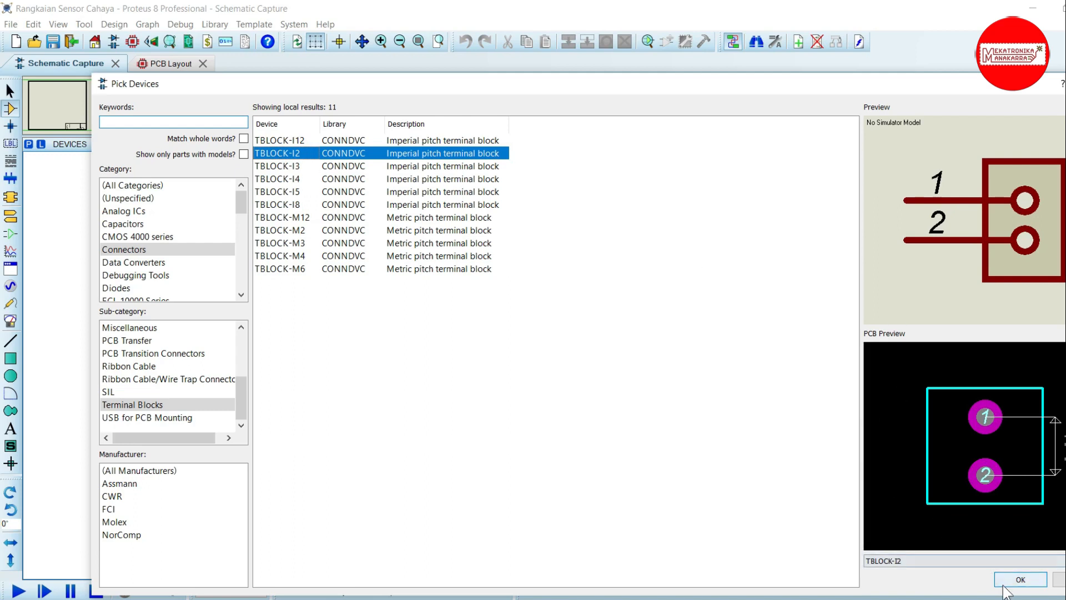
{"action": "left_click_drag", "start_coordinate": [1063, 177], "coordinate": [739, 176]}
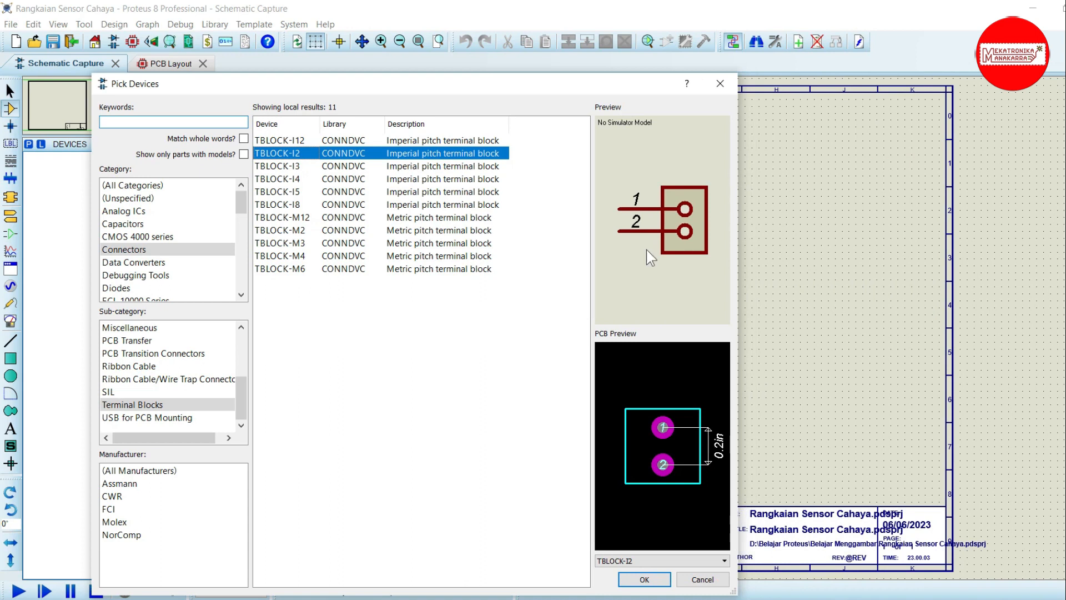
{"action": "left_click", "coordinate": [642, 579]}
{"action": "left_click", "coordinate": [334, 279]}
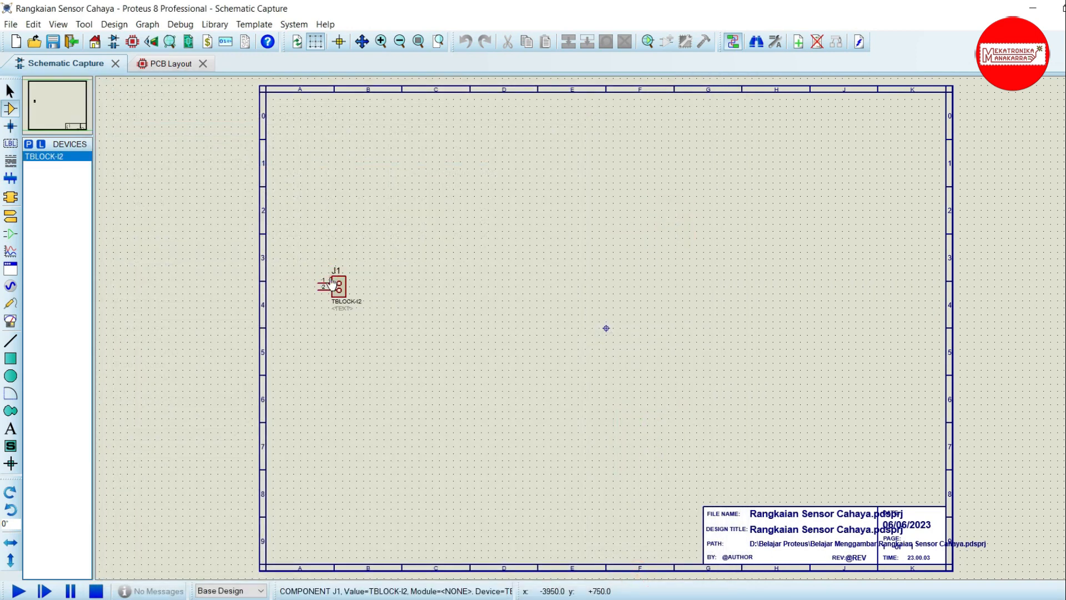
Rotate terminal block J1 by 180 degrees.
{"action": "scroll", "coordinate": [317, 297], "scroll_direction": "up", "scroll_amount": 1}
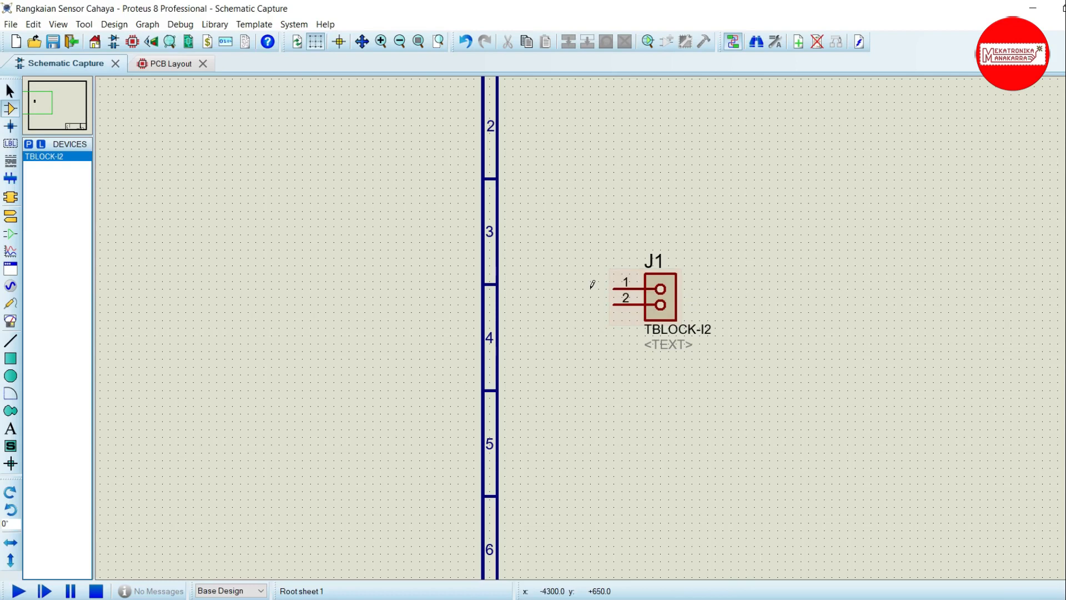
{"action": "right_click", "coordinate": [660, 304]}
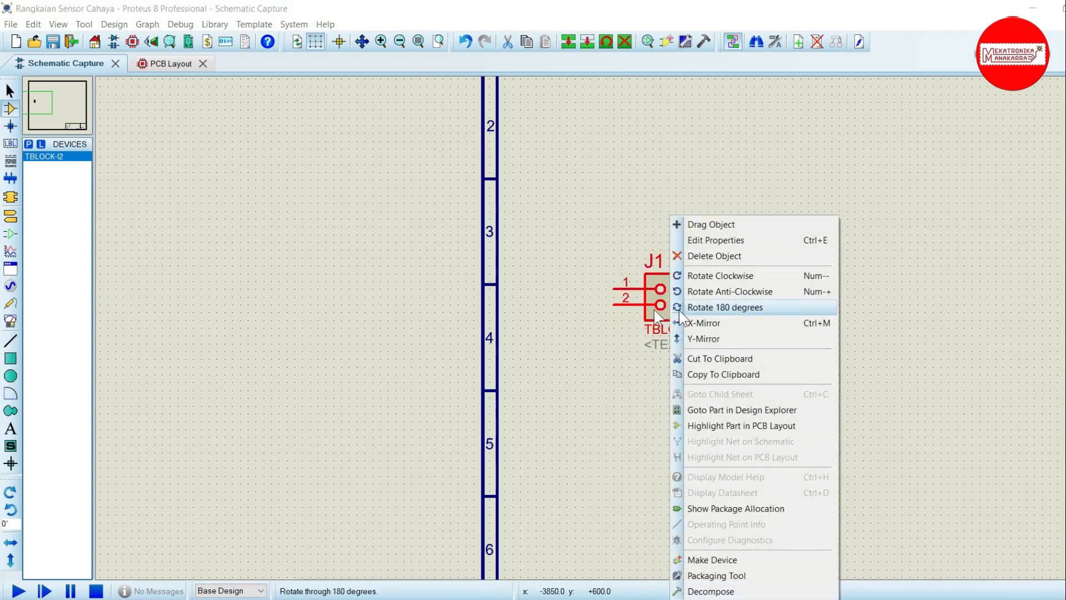
{"action": "left_click", "coordinate": [737, 315]}
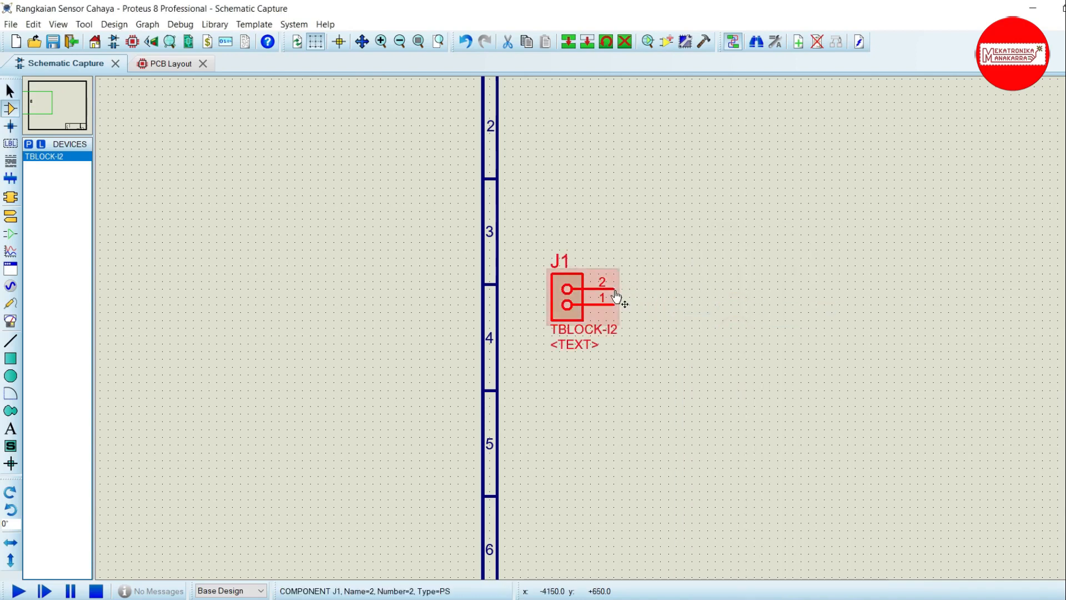
{"action": "scroll", "coordinate": [611, 311], "scroll_direction": "down", "scroll_amount": 3}
{"action": "scroll", "coordinate": [608, 323], "scroll_direction": "up", "scroll_amount": 2}
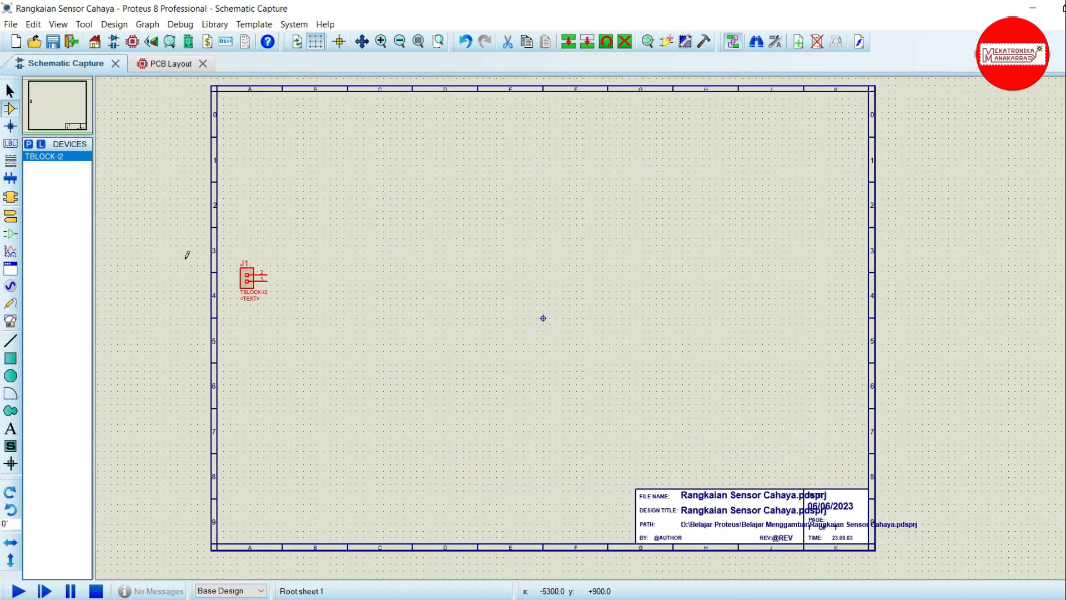
Find TORCH_LDR in the device library with the keyword LDR and place it above and to the right of terminal block J1.
{"action": "left_click", "coordinate": [29, 145]}
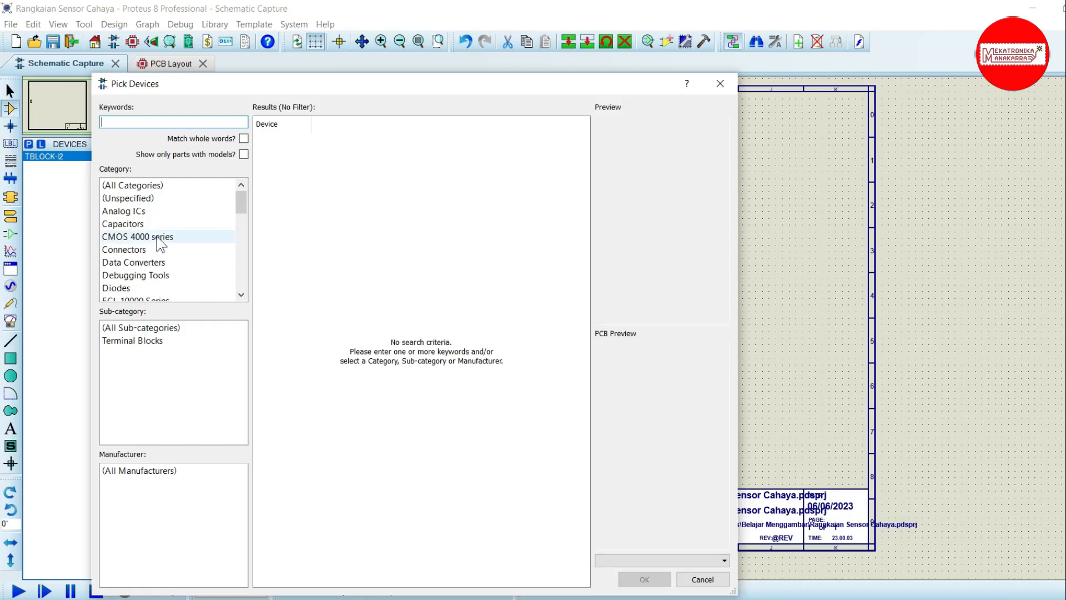
{"action": "left_click", "coordinate": [134, 120]}
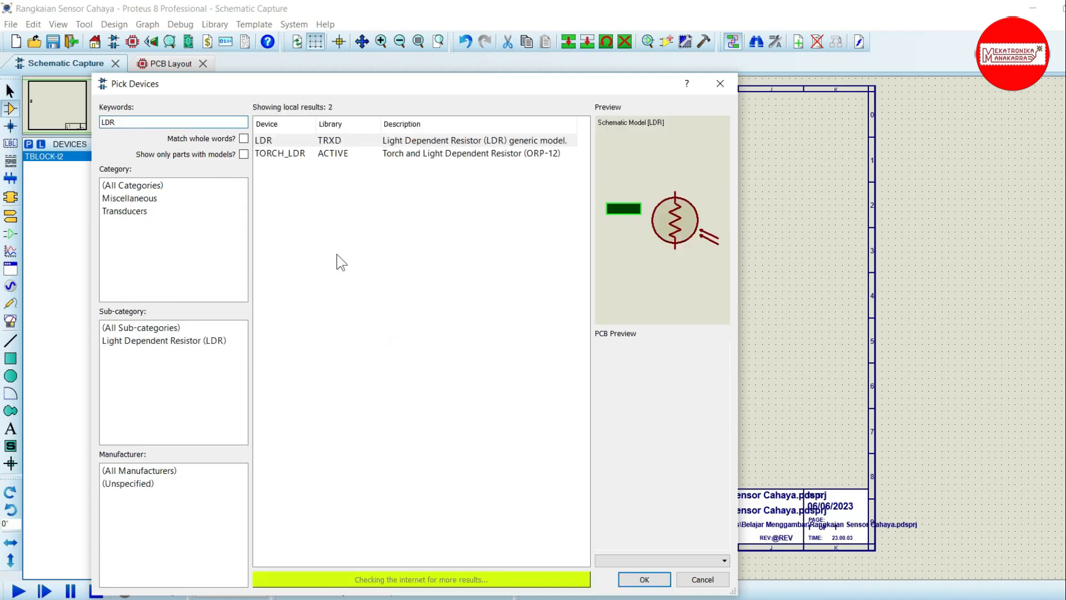
{"action": "left_click", "coordinate": [265, 154]}
{"action": "left_click", "coordinate": [265, 136]}
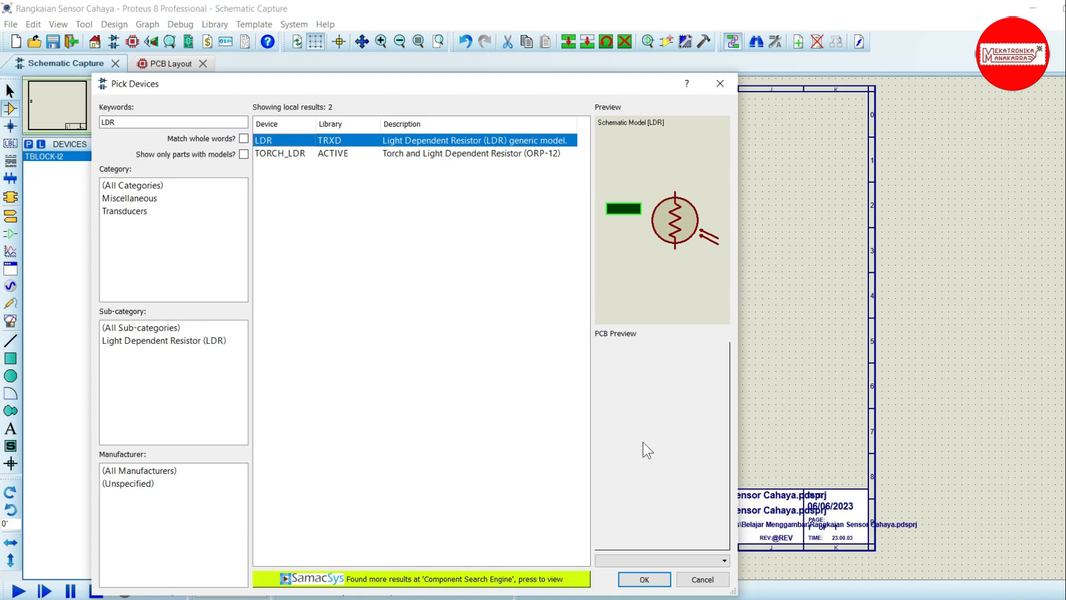
{"action": "left_click", "coordinate": [264, 155]}
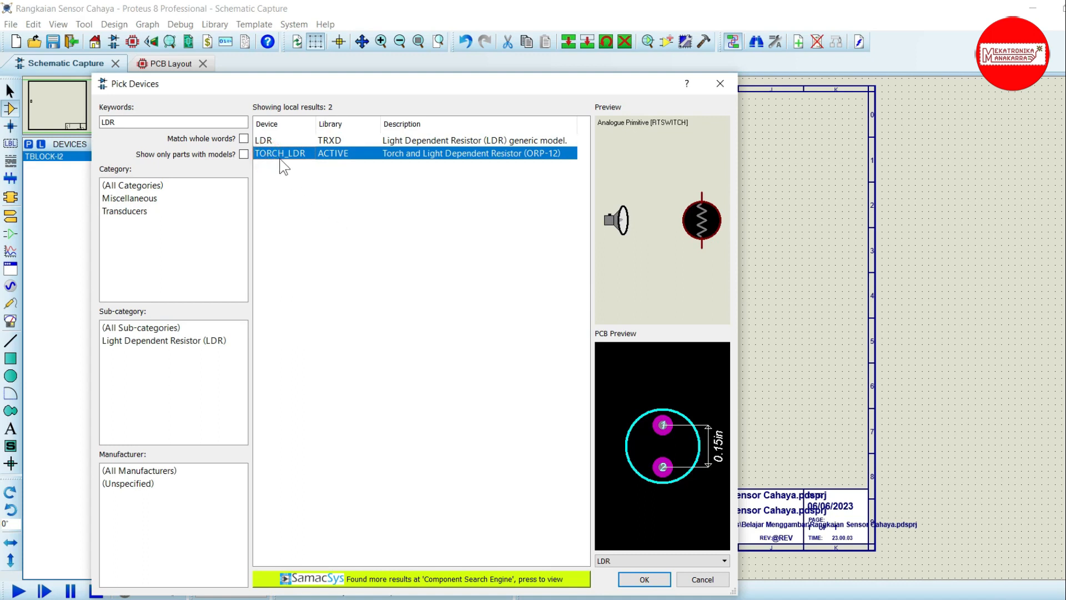
{"action": "left_click", "coordinate": [635, 578]}
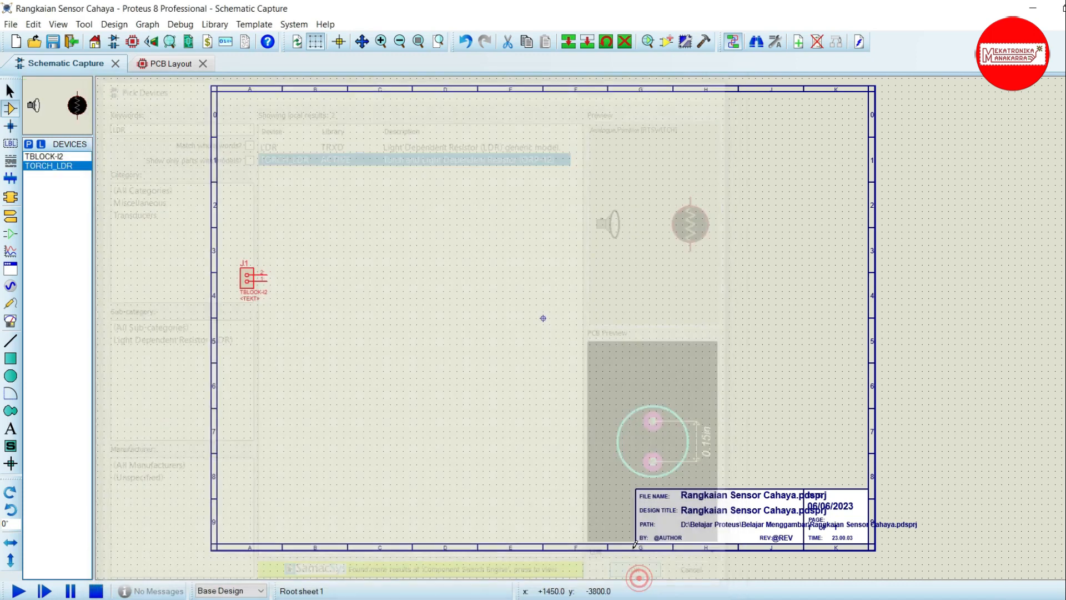
{"action": "left_click", "coordinate": [341, 205]}
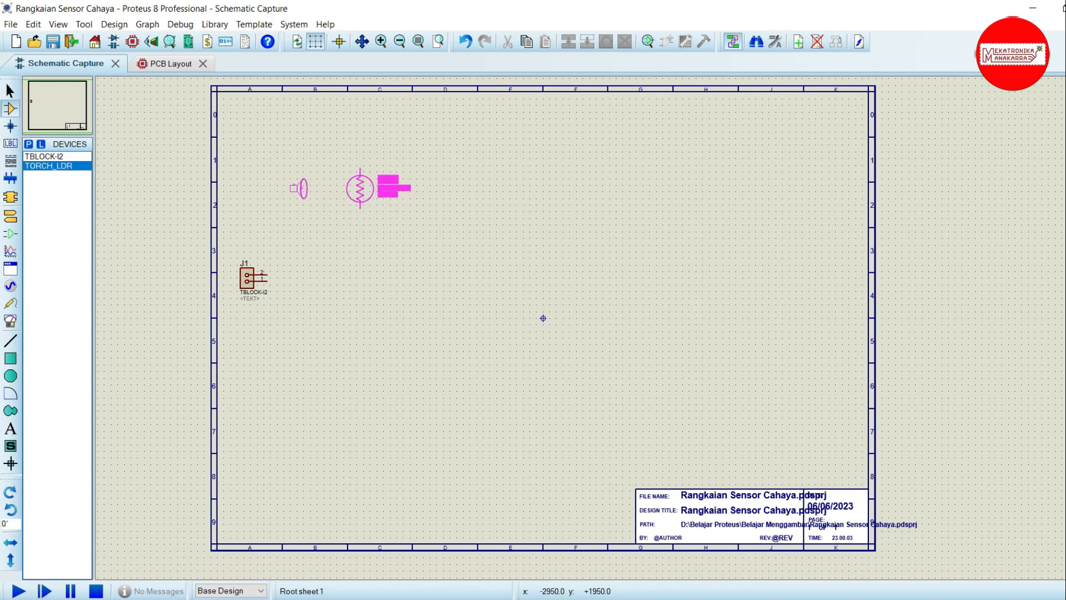
{"action": "left_click", "coordinate": [336, 185]}
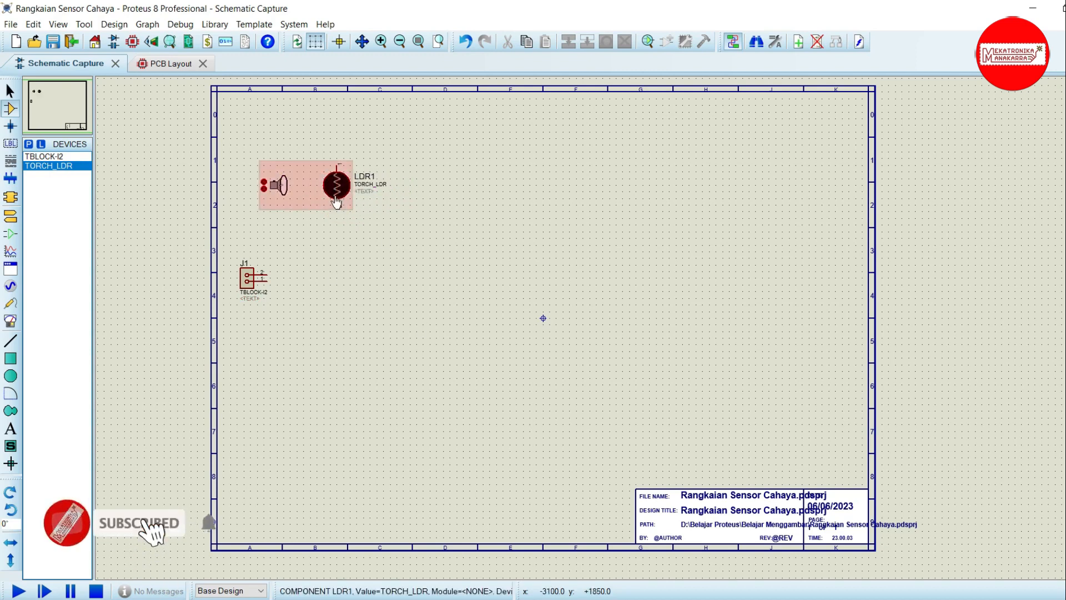
Search the device library with the keyword trim and preview the 3005P-1-101 trimmer.
{"action": "left_click", "coordinate": [28, 143]}
{"action": "left_click", "coordinate": [144, 251]}
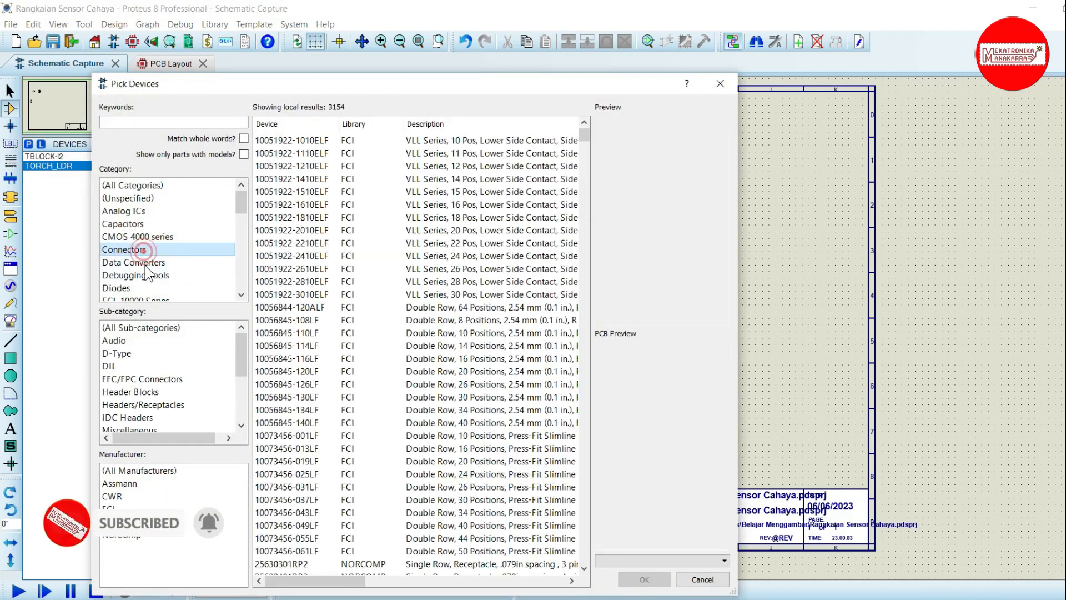
{"action": "left_click", "coordinate": [127, 123]}
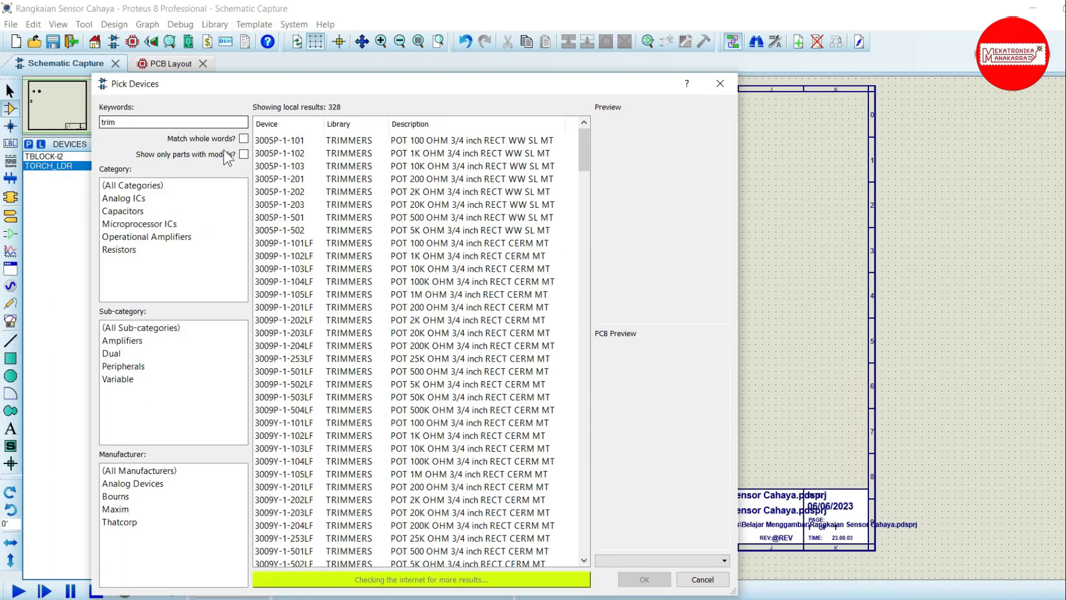
{"action": "left_click", "coordinate": [283, 142]}
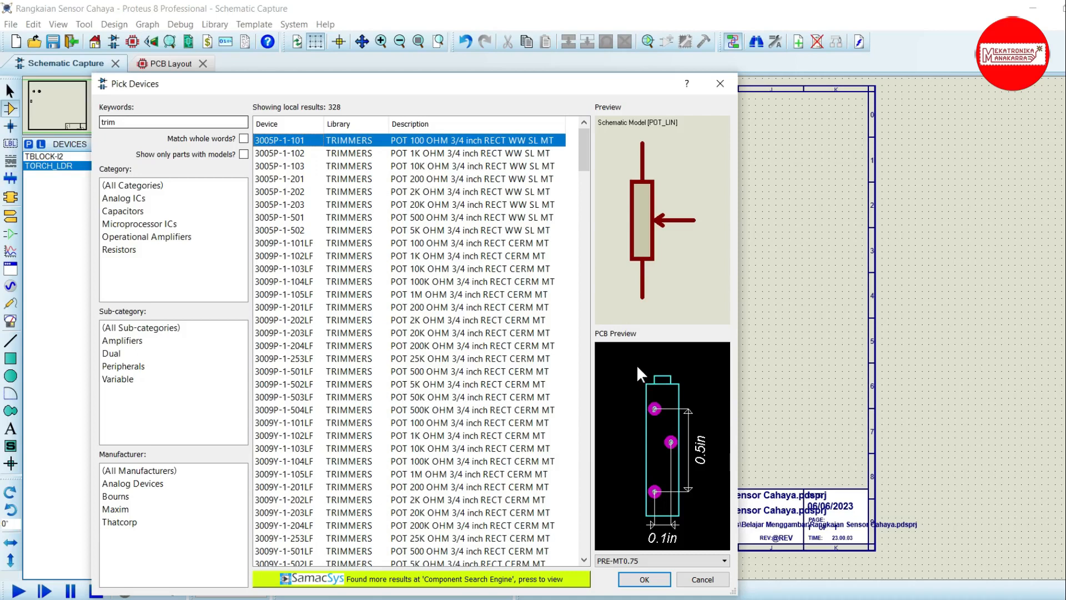
Browse the trimmer results through the 3059Y, 3214, 3224 and 3252 series and examine their PCB footprints.
{"action": "left_click", "coordinate": [315, 179]}
{"action": "left_click", "coordinate": [312, 217]}
{"action": "left_click", "coordinate": [312, 272]}
{"action": "scroll", "coordinate": [314, 281], "scroll_direction": "down", "scroll_amount": 8}
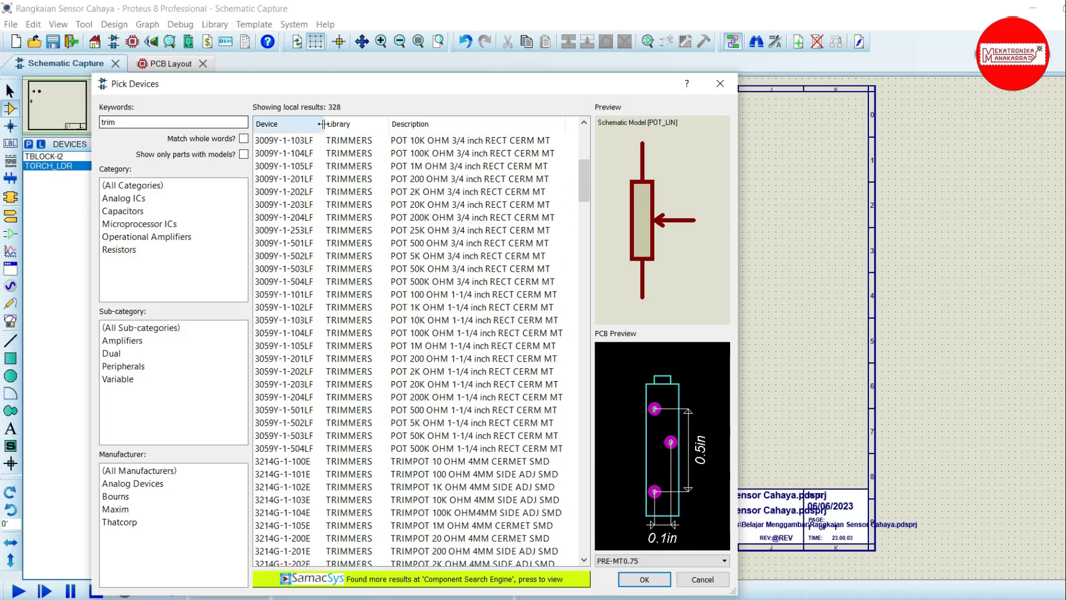
{"action": "left_click_drag", "start_coordinate": [324, 124], "coordinate": [349, 124]}
{"action": "left_click", "coordinate": [310, 269]}
{"action": "left_click", "coordinate": [300, 320]}
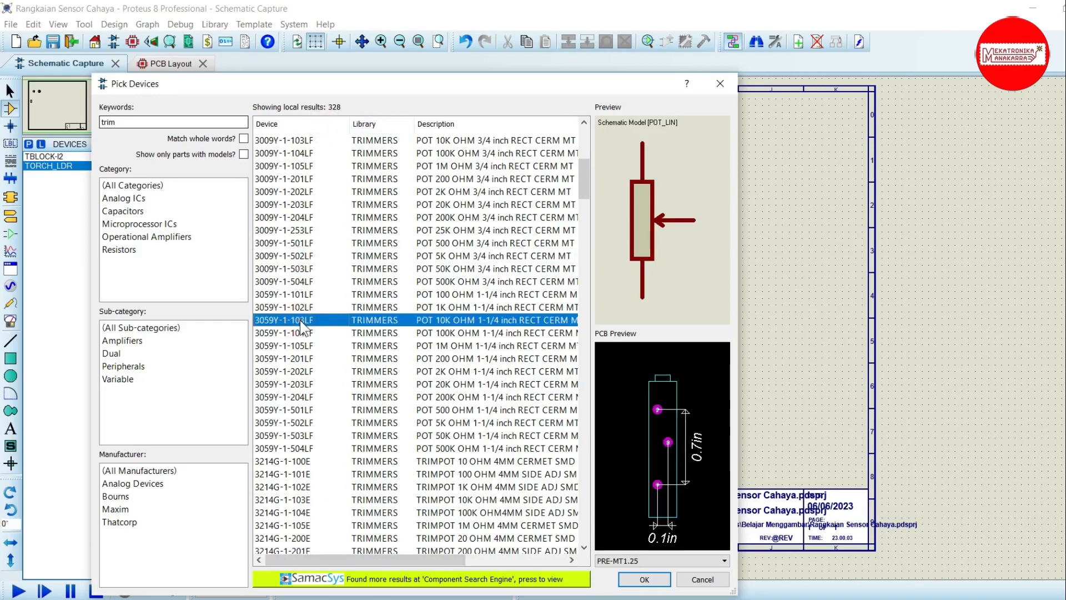
{"action": "key", "text": "Down"}
{"action": "key", "text": "Down"}
{"action": "key", "text": "Down"}
{"action": "key", "text": "Down"}
{"action": "key", "text": "Down"}
{"action": "key", "text": "Down"}
{"action": "key", "text": "Down"}
{"action": "key", "text": "Down"}
{"action": "key", "text": "Down"}
{"action": "key", "text": "Down"}
{"action": "key", "text": "Down"}
{"action": "key", "text": "Down"}
{"action": "key", "text": "Down"}
{"action": "key", "text": "Down"}
{"action": "key", "text": "Down"}
{"action": "key", "text": "Down"}
{"action": "key", "text": "Down"}
{"action": "key", "text": "Down"}
{"action": "key", "text": "Down"}
{"action": "key", "text": "Down"}
{"action": "key", "text": "Down"}
{"action": "key", "text": "Down"}
{"action": "key", "text": "Down"}
{"action": "key", "text": "Down"}
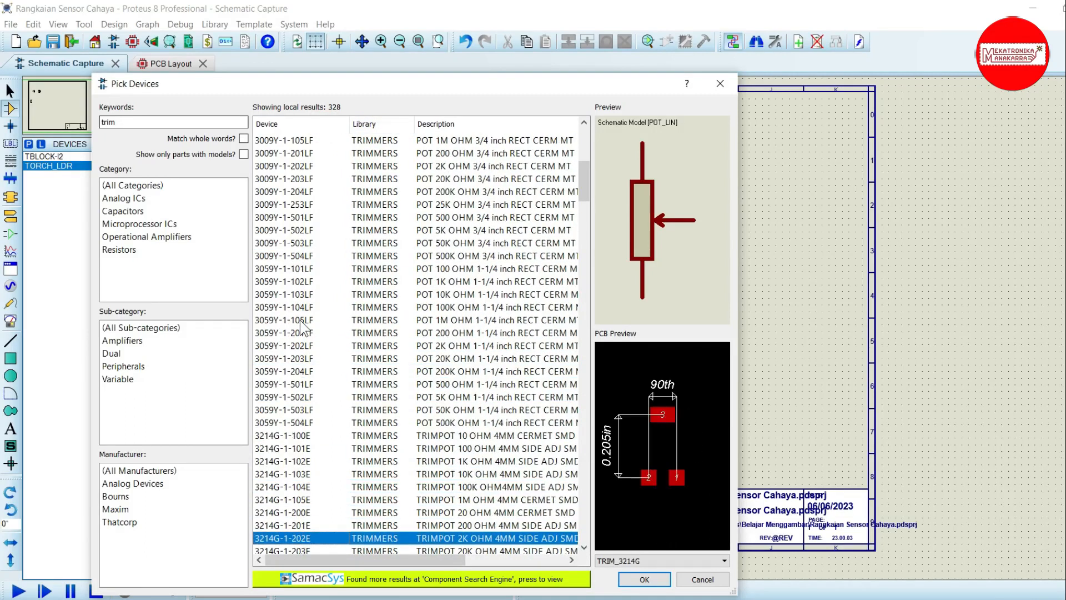
{"action": "key", "text": "Down"}
{"action": "key", "text": "Down"}
{"action": "key", "text": "Down"}
{"action": "key", "text": "Down"}
{"action": "key", "text": "Down"}
{"action": "key", "text": "Down"}
{"action": "key", "text": "Down"}
{"action": "key", "text": "Down"}
{"action": "key", "text": "Down"}
{"action": "key", "text": "Down"}
{"action": "key", "text": "Down"}
{"action": "key", "text": "Down"}
{"action": "key", "text": "Down"}
{"action": "key", "text": "Down"}
{"action": "key", "text": "Down"}
{"action": "key", "text": "Down"}
{"action": "key", "text": "Down"}
{"action": "key", "text": "Down"}
{"action": "key", "text": "Down"}
{"action": "key", "text": "Down"}
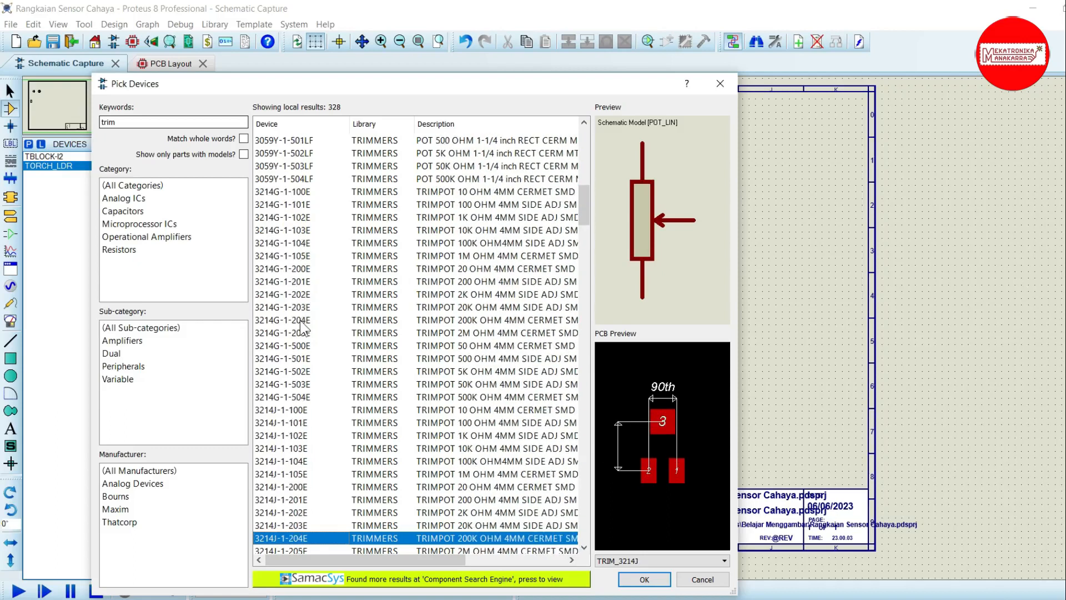
{"action": "key", "text": "Down"}
{"action": "key", "text": "Down"}
{"action": "key", "text": "Down"}
{"action": "key", "text": "Down"}
{"action": "key", "text": "Down"}
{"action": "key", "text": "Down"}
{"action": "key", "text": "Down"}
{"action": "key", "text": "Down"}
{"action": "key", "text": "Down"}
{"action": "key", "text": "Down"}
{"action": "key", "text": "Down"}
{"action": "key", "text": "Down"}
{"action": "key", "text": "Down"}
{"action": "key", "text": "Down"}
{"action": "key", "text": "Down"}
{"action": "key", "text": "Down"}
{"action": "key", "text": "Down"}
{"action": "key", "text": "Down"}
{"action": "key", "text": "Down"}
{"action": "key", "text": "Down"}
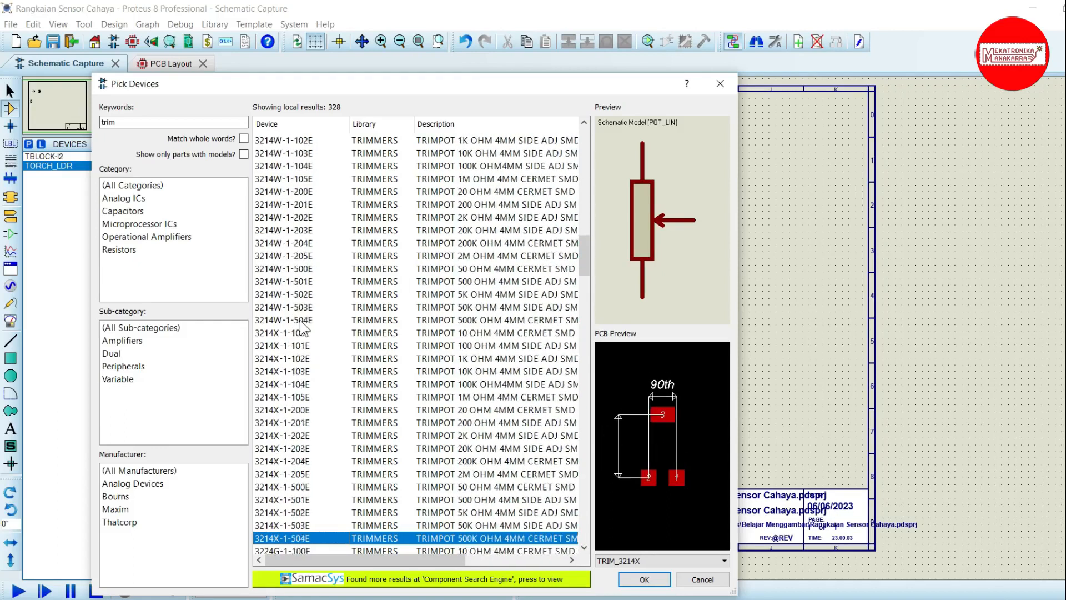
{"action": "key", "text": "Down"}
{"action": "key", "text": "Down"}
{"action": "key", "text": "Down"}
{"action": "key", "text": "Down"}
{"action": "key", "text": "Down"}
{"action": "key", "text": "Down"}
{"action": "key", "text": "Down"}
{"action": "key", "text": "Down"}
{"action": "key", "text": "Down"}
{"action": "key", "text": "Down"}
{"action": "key", "text": "Down"}
{"action": "key", "text": "Down"}
{"action": "key", "text": "Down"}
{"action": "key", "text": "Down"}
{"action": "key", "text": "Down"}
{"action": "key", "text": "Down"}
{"action": "key", "text": "Down"}
{"action": "key", "text": "Down"}
{"action": "key", "text": "Down"}
{"action": "key", "text": "Down"}
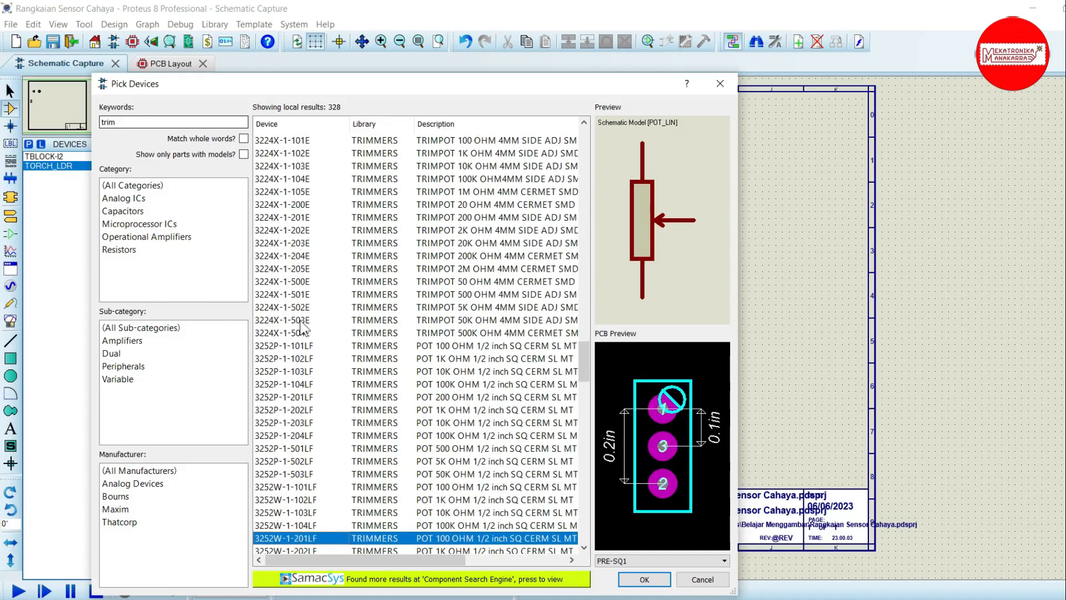
{"action": "scroll", "coordinate": [303, 328], "scroll_direction": "down", "scroll_amount": 6}
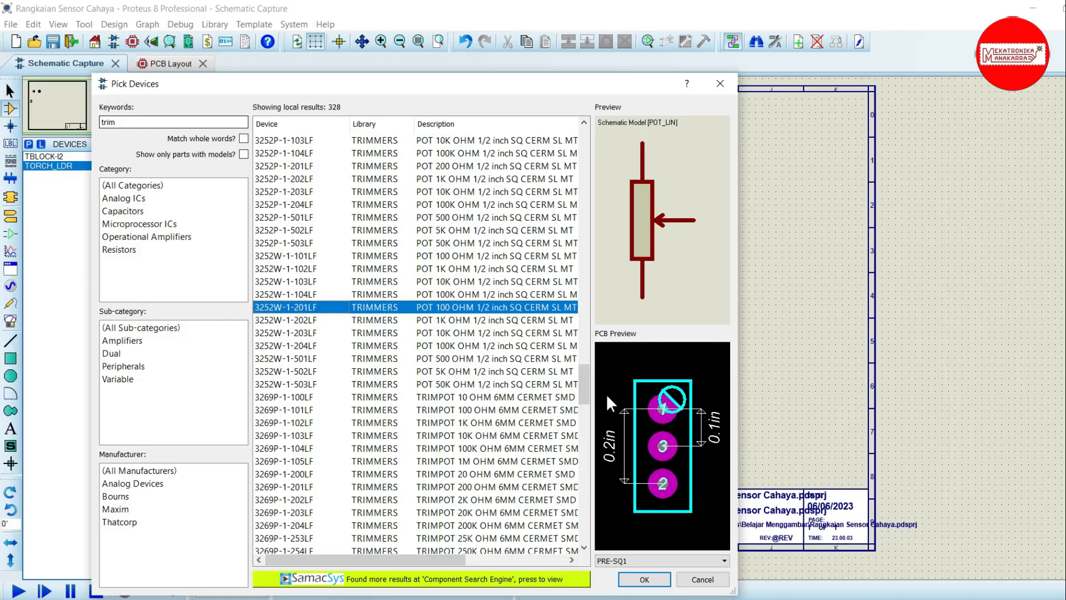
Compare the PCB footprints of the 3224X, 3252P and 3252W trimmers in the results.
{"action": "left_click", "coordinate": [290, 179]}
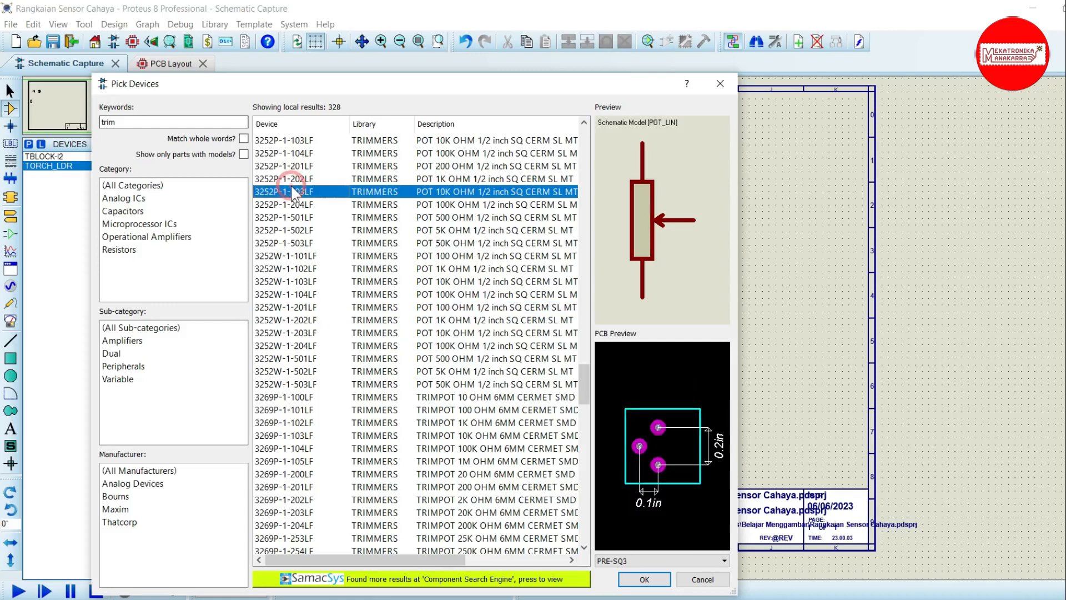
{"action": "scroll", "coordinate": [292, 183], "scroll_direction": "up", "scroll_amount": 4}
{"action": "left_click", "coordinate": [309, 166]}
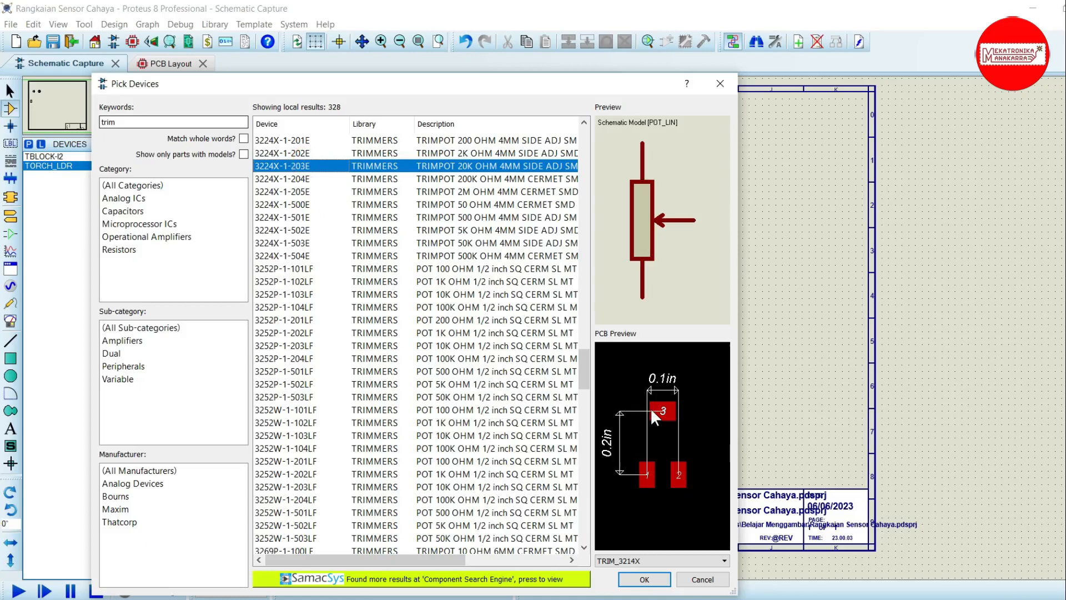
{"action": "left_click", "coordinate": [331, 347]}
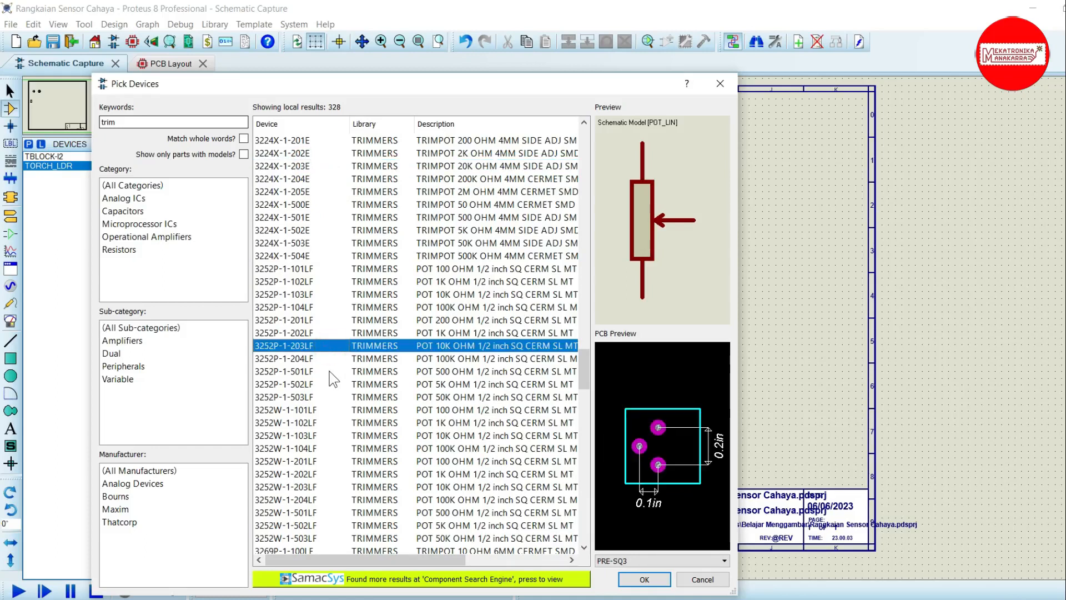
{"action": "left_click", "coordinate": [329, 371]}
{"action": "scroll", "coordinate": [329, 372], "scroll_direction": "down", "scroll_amount": 2}
{"action": "left_click", "coordinate": [318, 323]}
{"action": "left_click", "coordinate": [318, 338]}
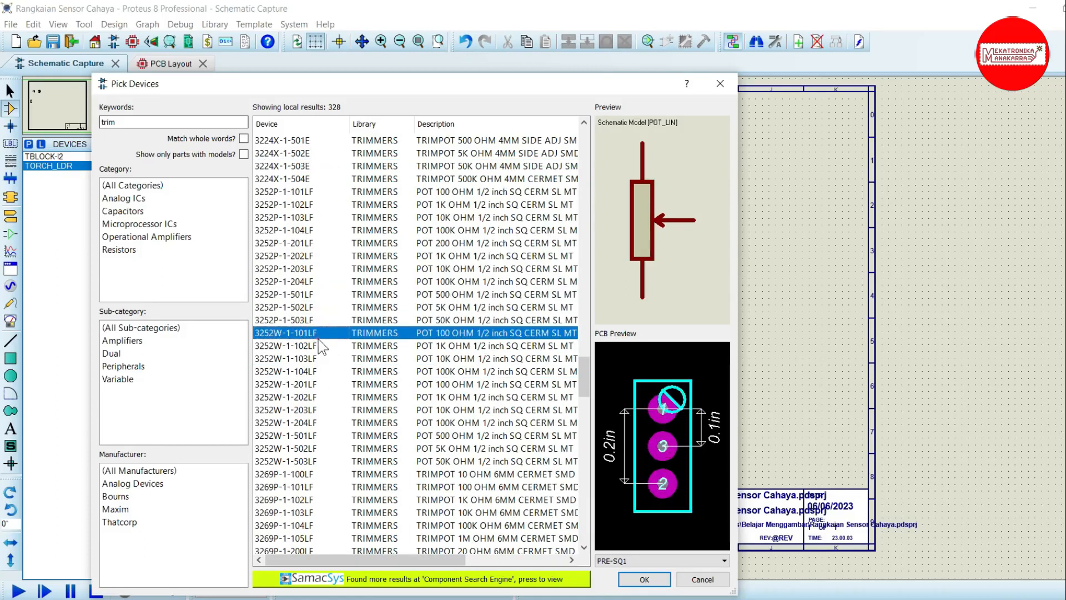
{"action": "left_click", "coordinate": [319, 340]}
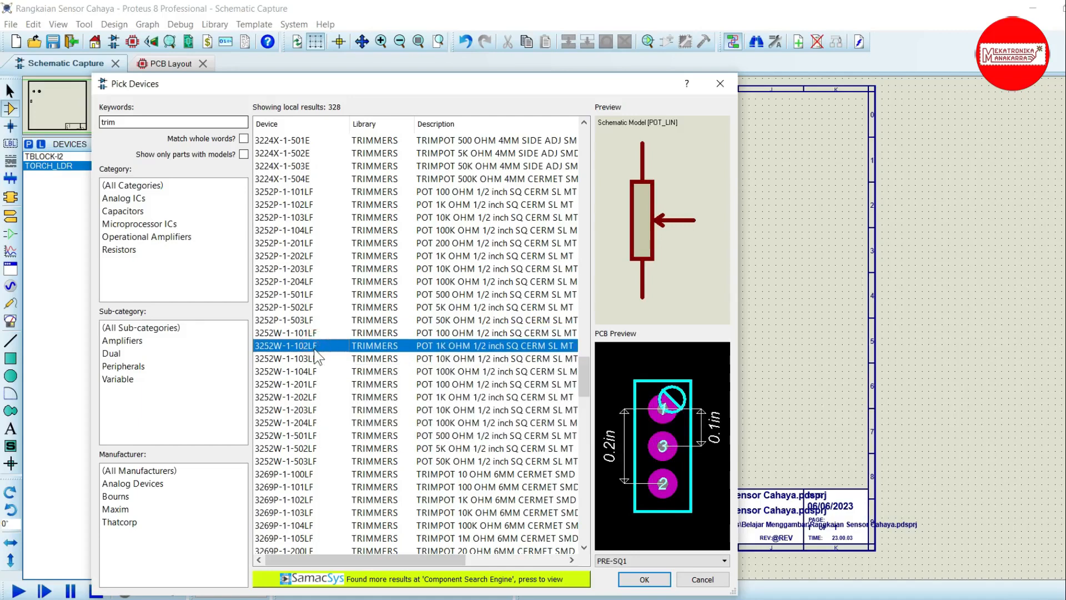
{"action": "left_click", "coordinate": [313, 359]}
{"action": "left_click", "coordinate": [312, 333]}
{"action": "left_click", "coordinate": [311, 319]}
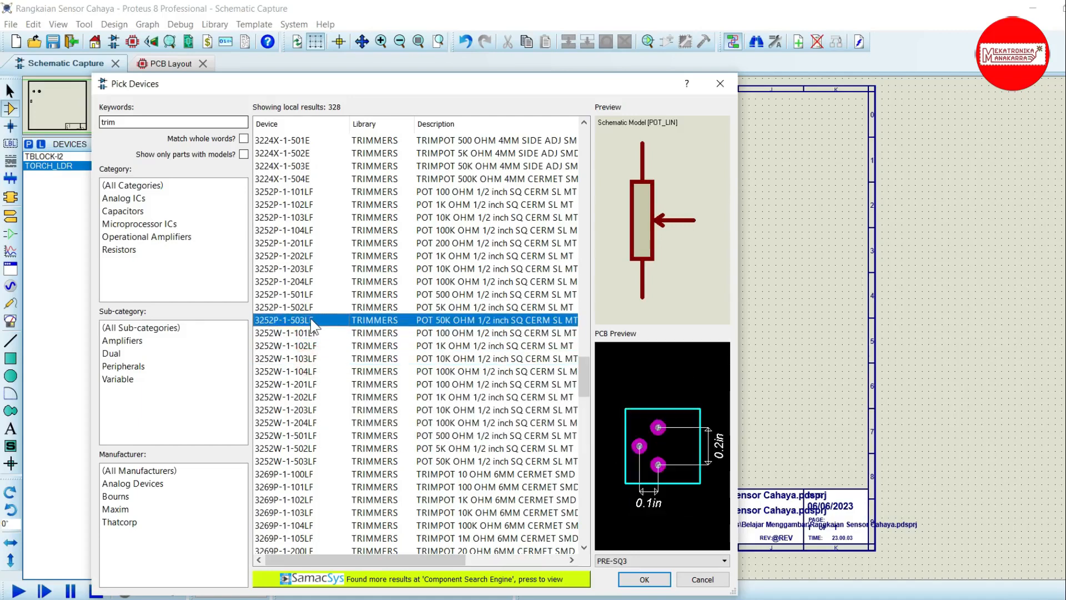
Pick the 10K trimmer 3252W-1-103LF and place it below LDR1, to the lower right of terminal block J1.
{"action": "left_click", "coordinate": [344, 357]}
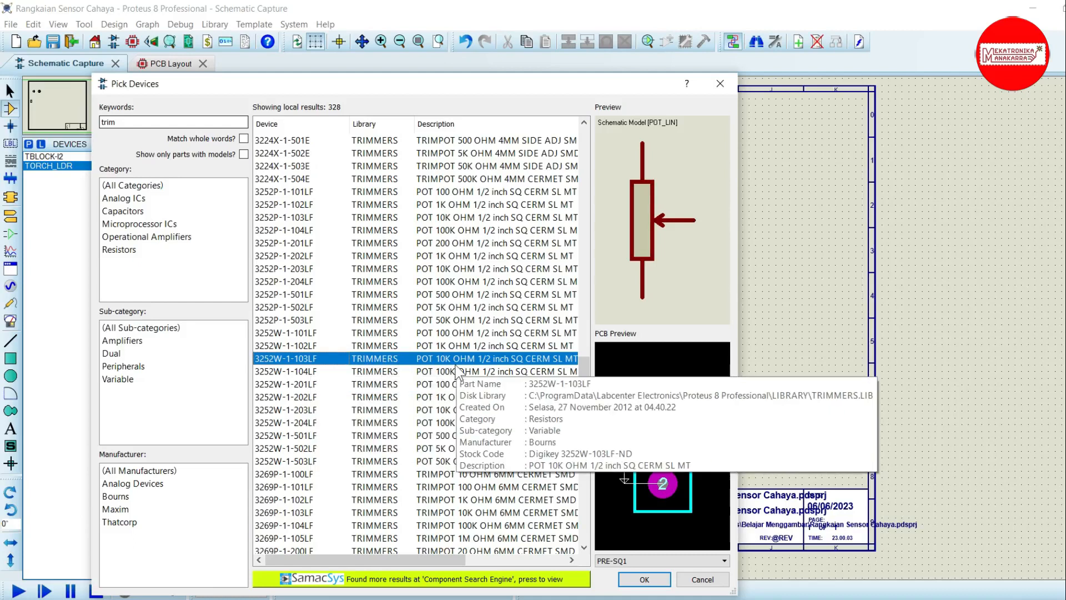
{"action": "left_click", "coordinate": [644, 579]}
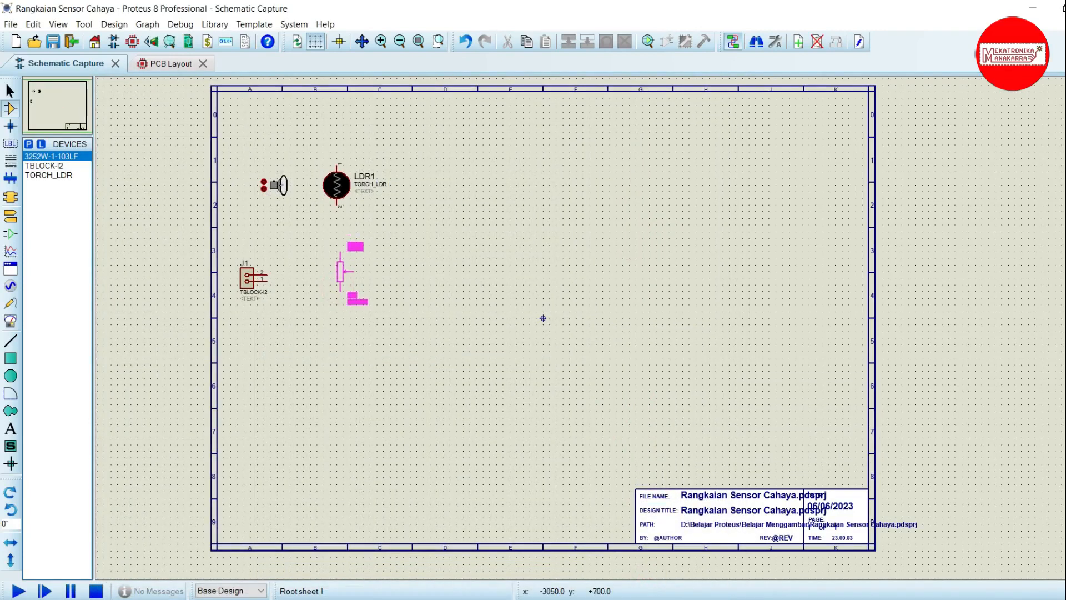
{"action": "left_click", "coordinate": [337, 334]}
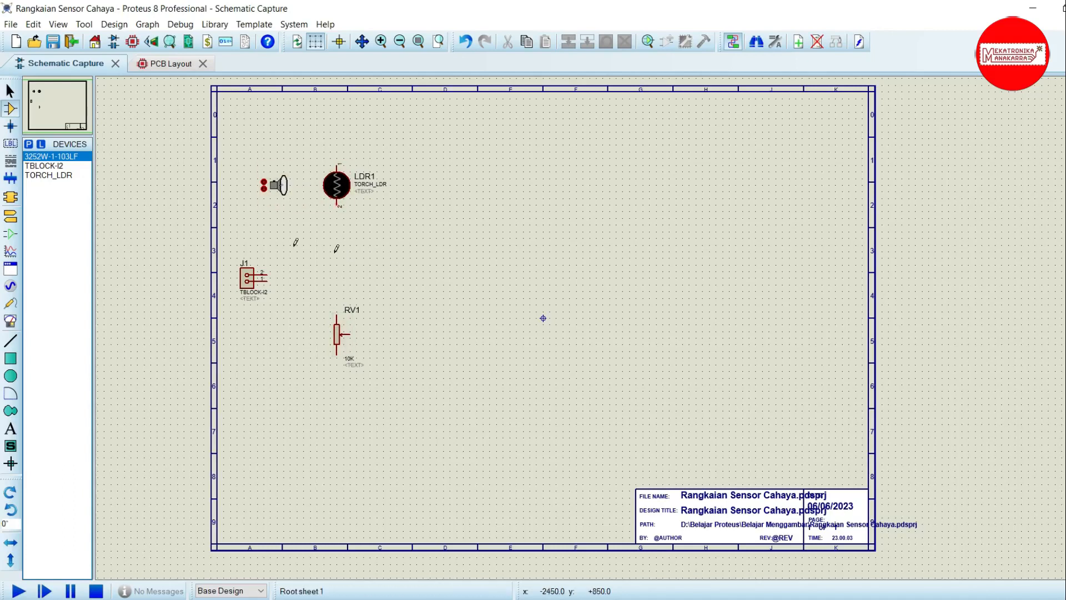
Search the device library with the keyword transistor and select the BC547 NPN transistor in the results.
{"action": "left_click", "coordinate": [29, 144]}
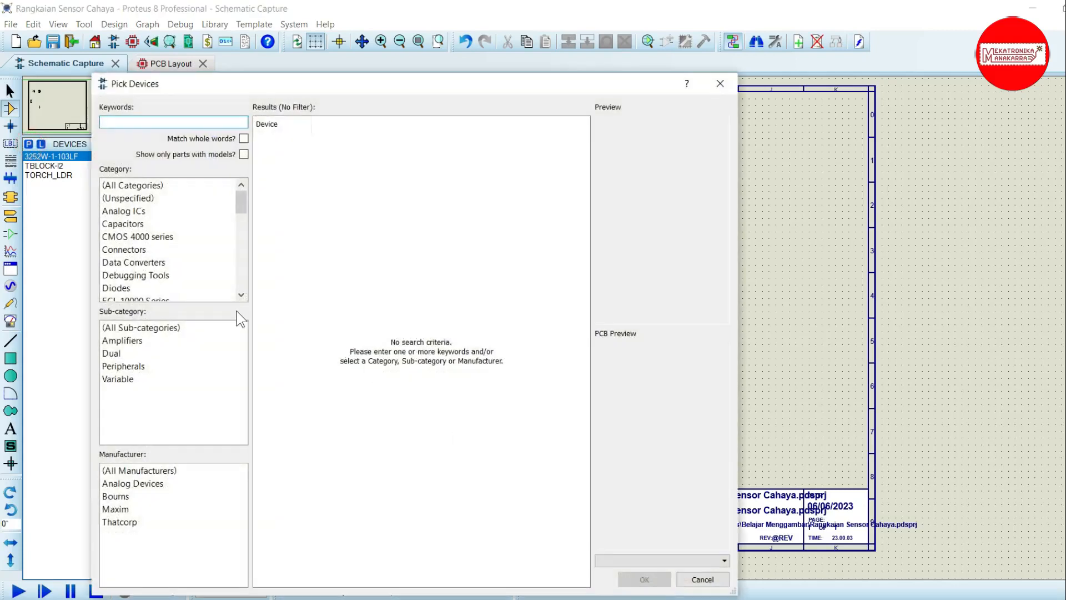
{"action": "type", "text": "trans"}
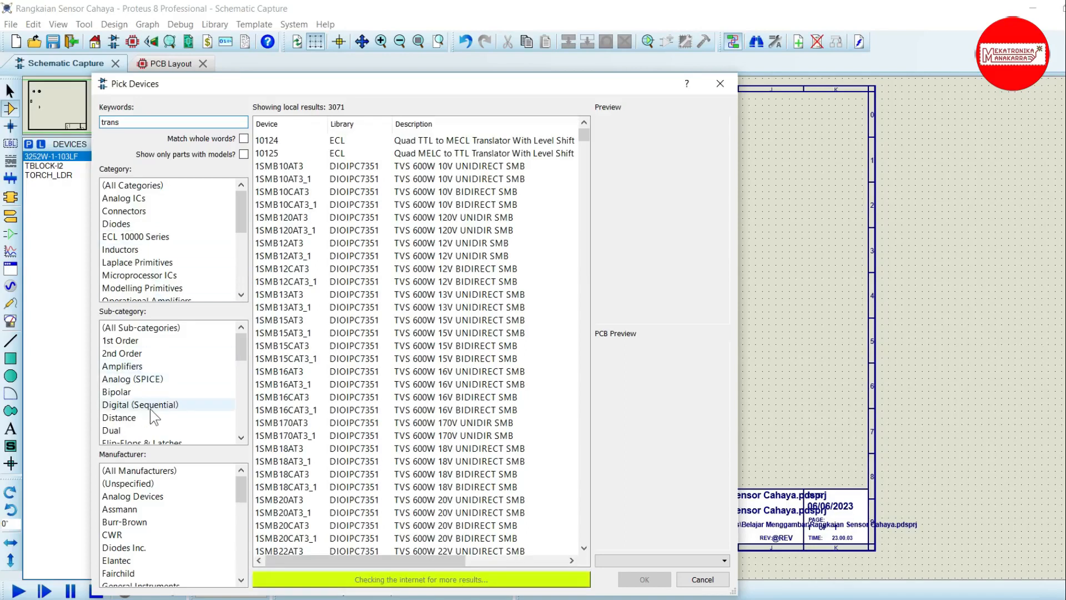
{"action": "type", "text": "istor"}
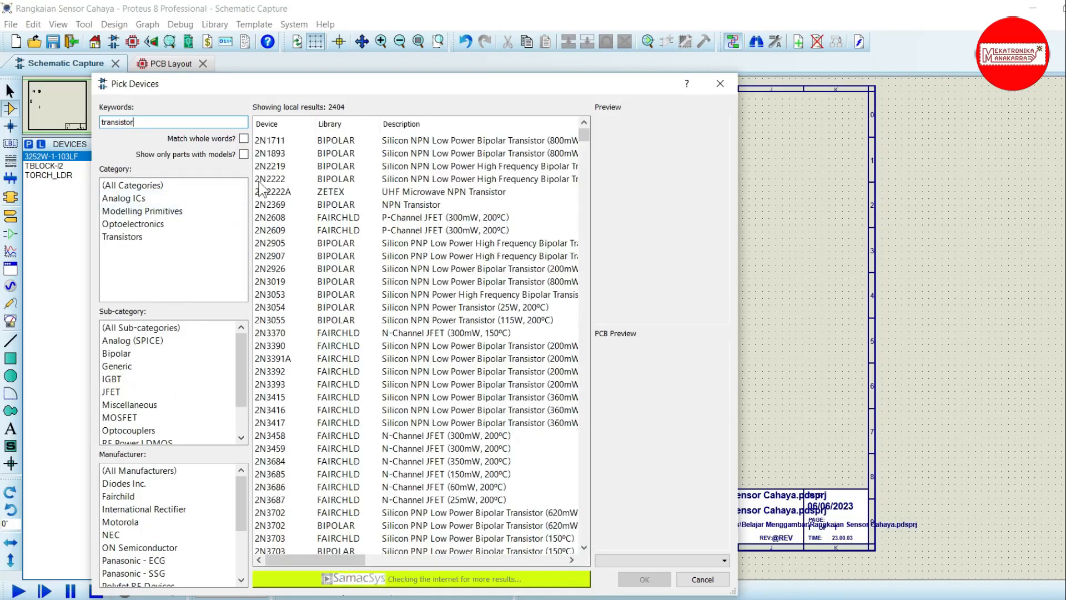
{"action": "scroll", "coordinate": [284, 157], "scroll_direction": "down", "scroll_amount": 15}
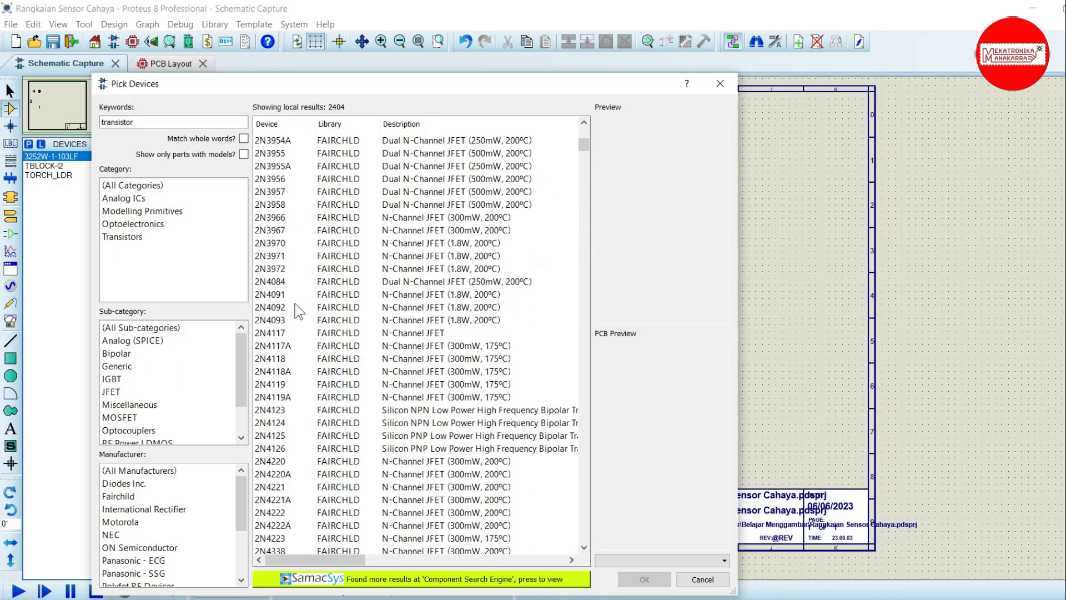
{"action": "scroll", "coordinate": [295, 345], "scroll_direction": "down", "scroll_amount": 15}
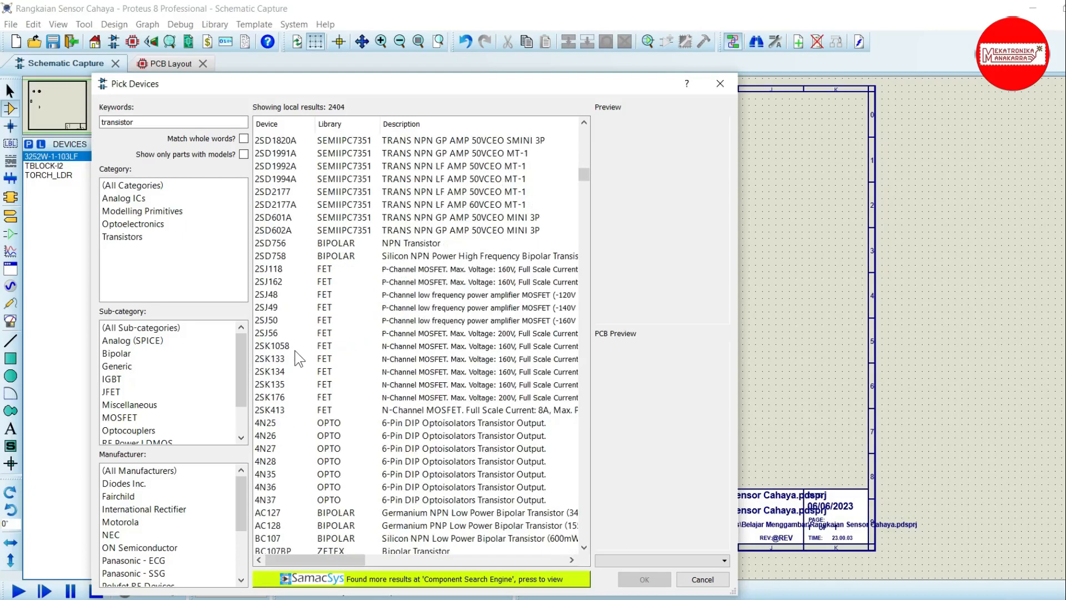
{"action": "scroll", "coordinate": [294, 351], "scroll_direction": "down", "scroll_amount": 4}
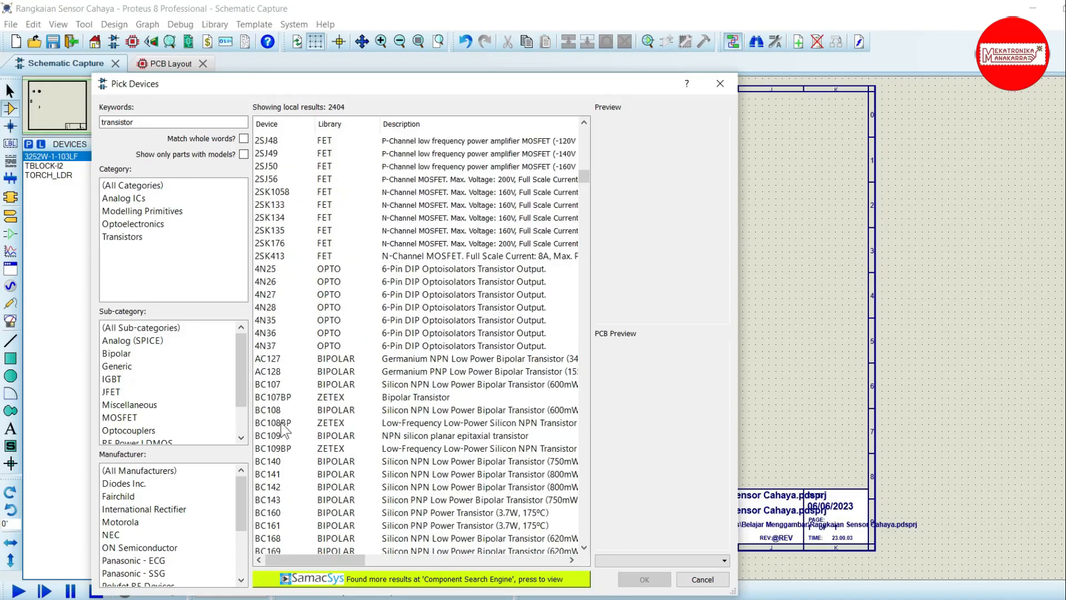
{"action": "left_click", "coordinate": [281, 423]}
{"action": "scroll", "coordinate": [282, 429], "scroll_direction": "down", "scroll_amount": 2}
{"action": "scroll", "coordinate": [282, 430], "scroll_direction": "down", "scroll_amount": 2}
{"action": "scroll", "coordinate": [282, 442], "scroll_direction": "down", "scroll_amount": 6}
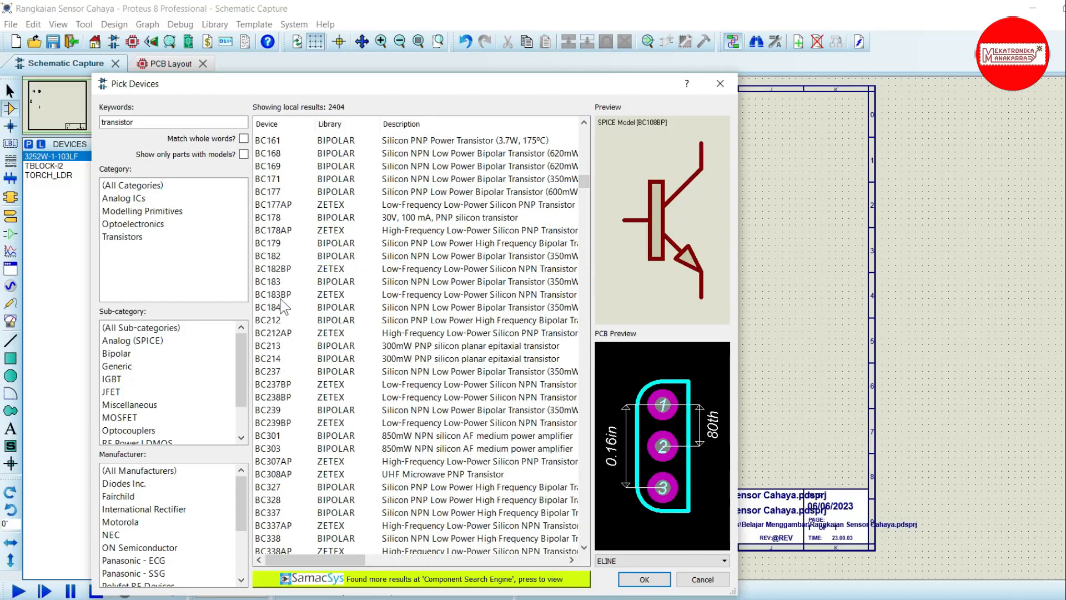
{"action": "scroll", "coordinate": [276, 470], "scroll_direction": "down", "scroll_amount": 4}
{"action": "left_click", "coordinate": [264, 512]}
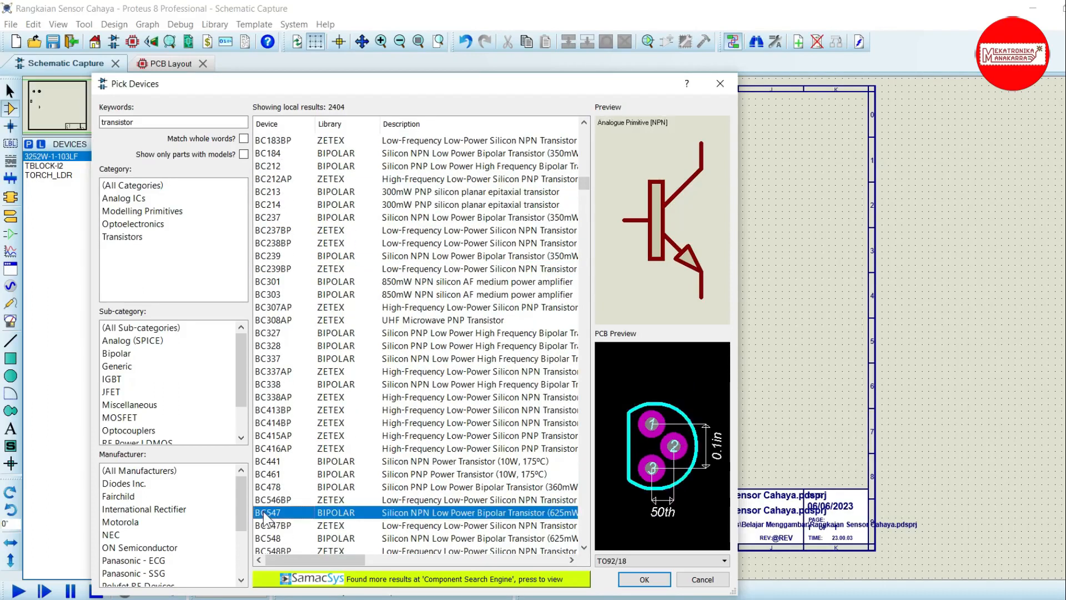
Compare the PCB footprint of the BC547 with those of the neighbouring BC546BP, BC547BP and BC548 transistors.
{"action": "scroll", "coordinate": [316, 408], "scroll_direction": "down", "scroll_amount": 6}
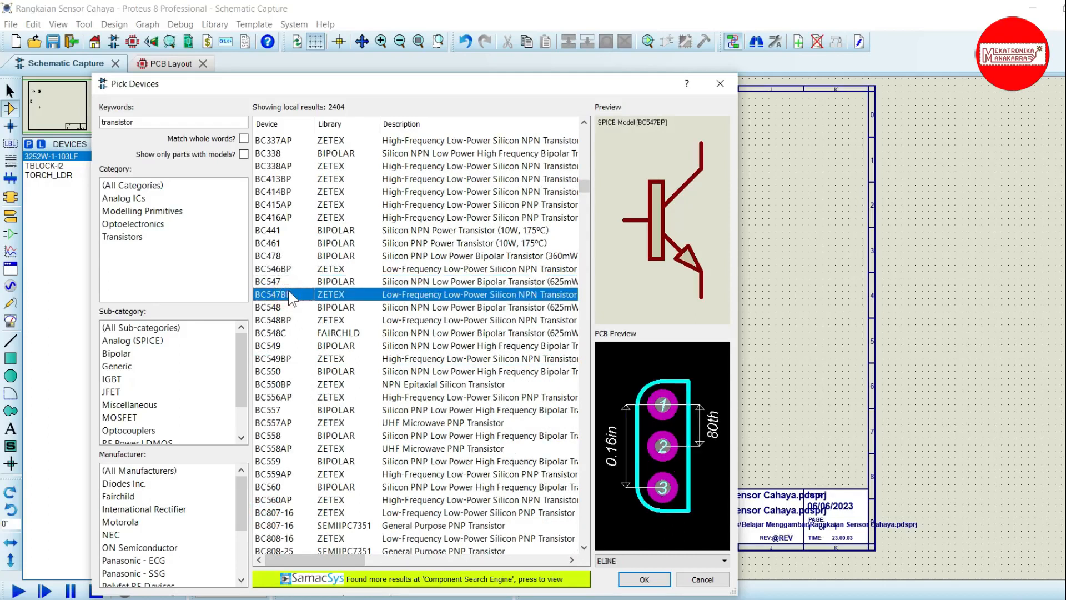
{"action": "left_click", "coordinate": [286, 282]}
{"action": "left_click", "coordinate": [284, 294]}
{"action": "left_click", "coordinate": [285, 282]}
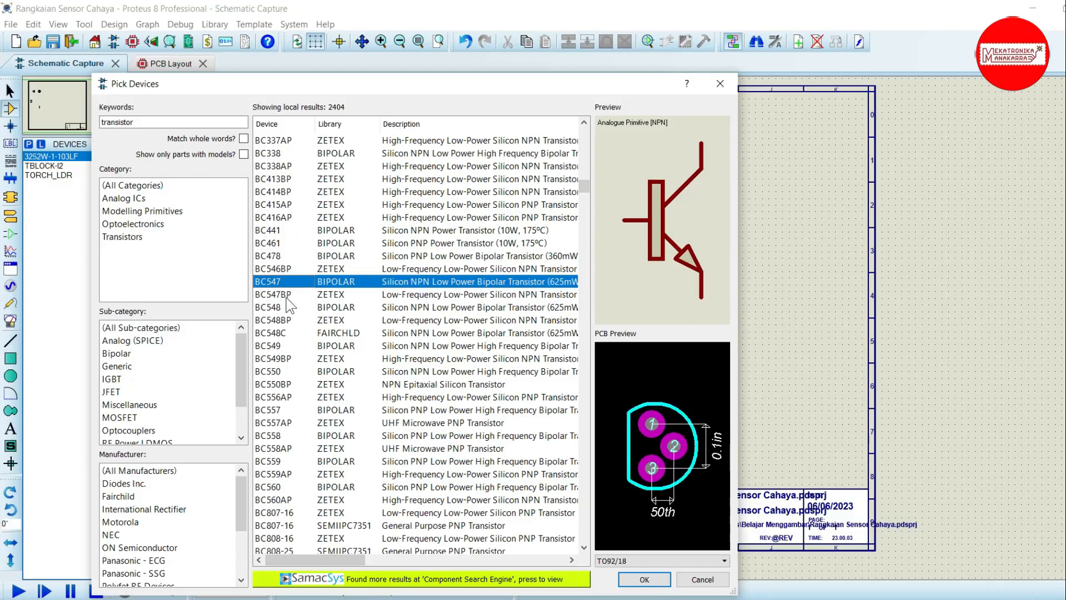
{"action": "left_click", "coordinate": [286, 297]}
{"action": "left_click", "coordinate": [285, 306]}
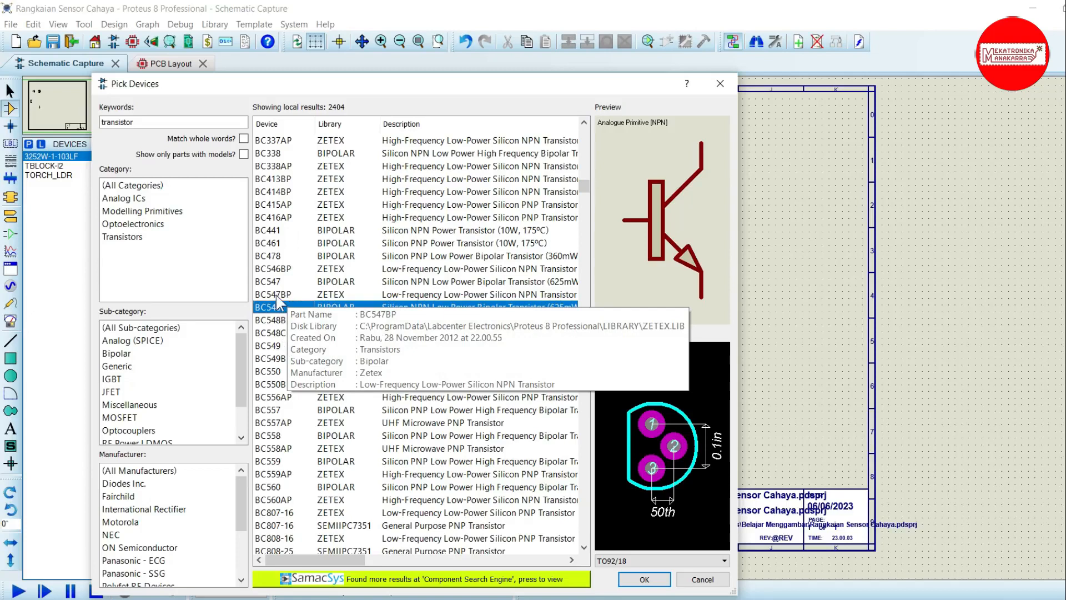
{"action": "left_click", "coordinate": [275, 293]}
{"action": "left_click", "coordinate": [278, 282]}
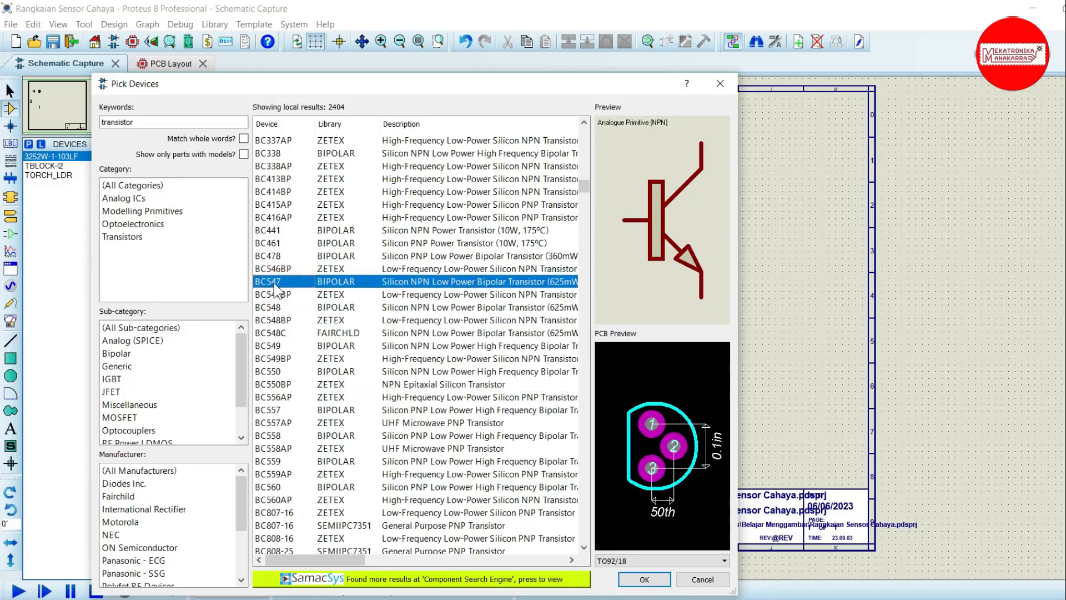
{"action": "left_click", "coordinate": [278, 270]}
{"action": "left_click", "coordinate": [277, 282]}
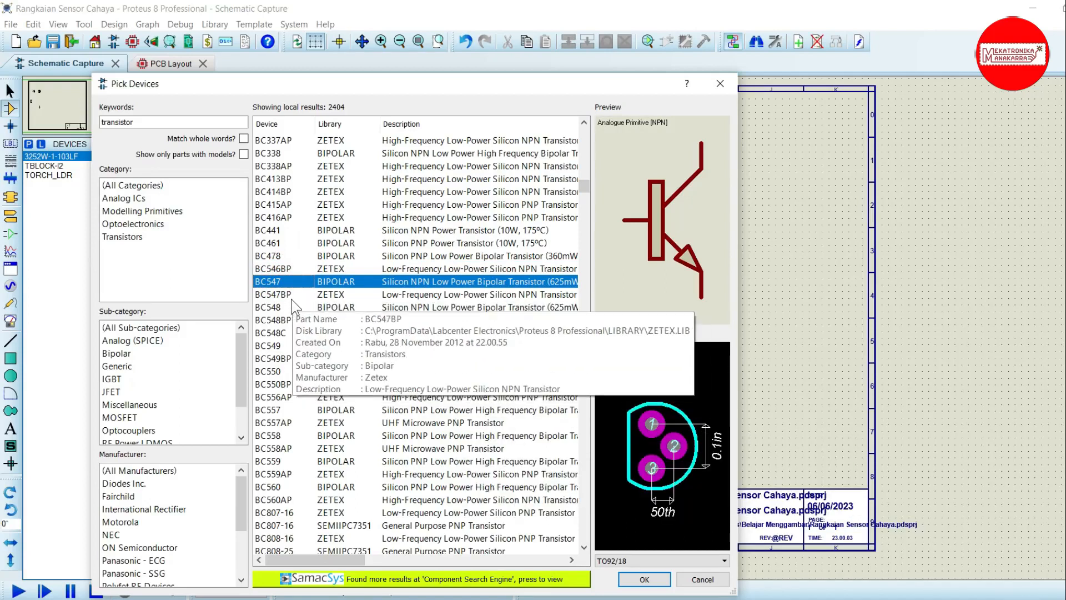
{"action": "left_click", "coordinate": [291, 294]}
Pick the BC547 transistor and place it to the right of LDR1 and RV1, at a height between them.
{"action": "left_click", "coordinate": [280, 281]}
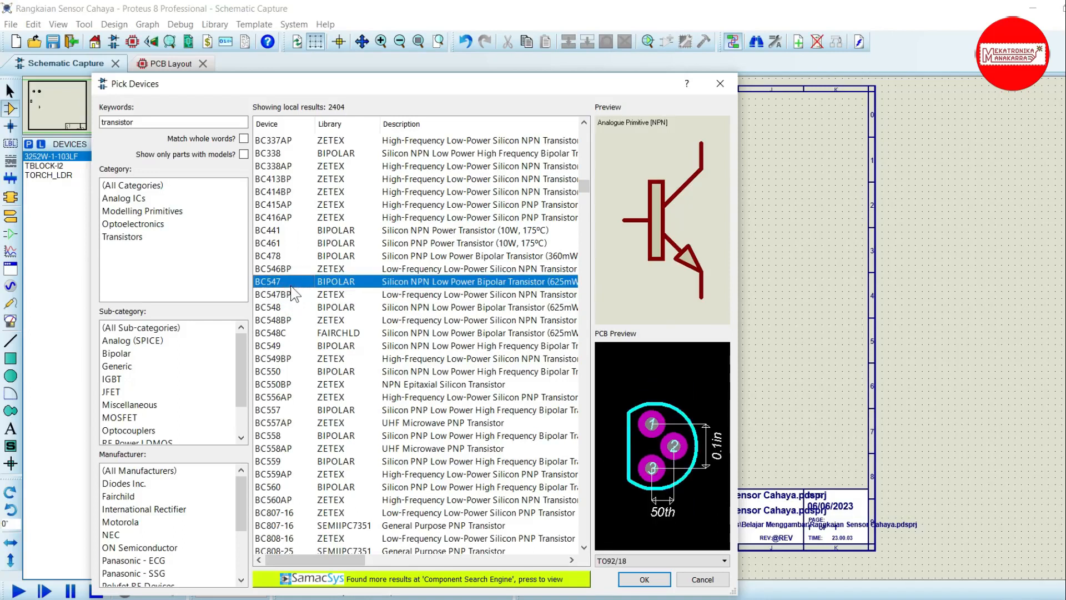
{"action": "left_click", "coordinate": [636, 583]}
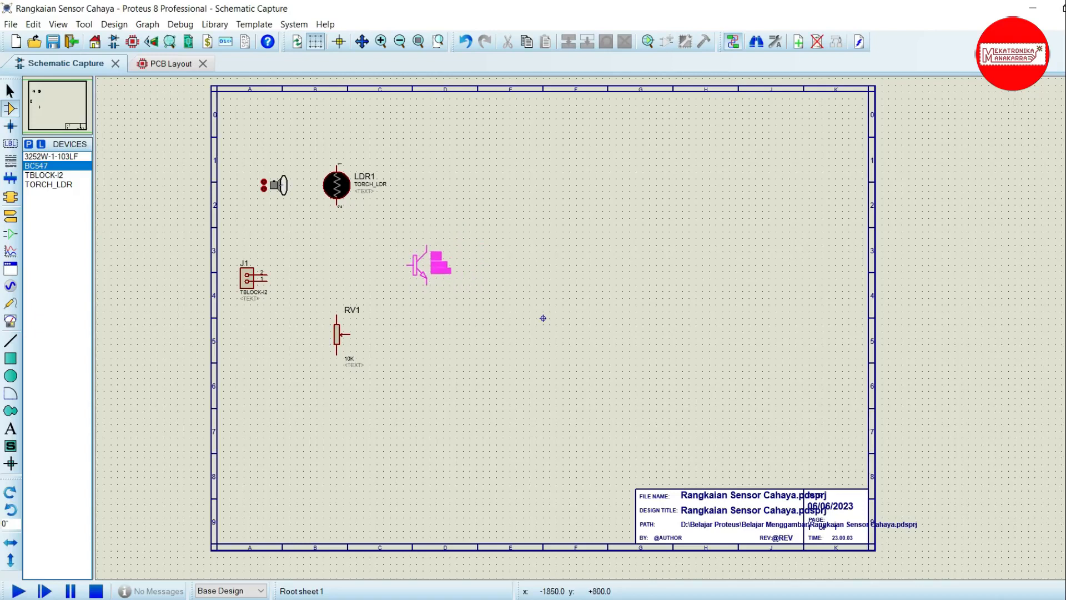
{"action": "left_click", "coordinate": [431, 252]}
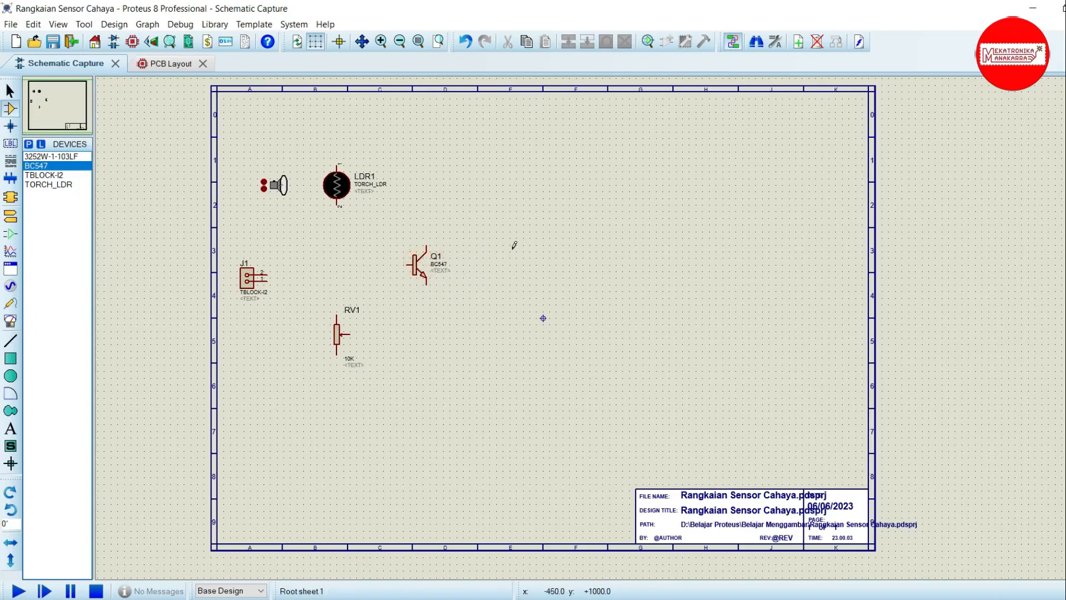
Place two more BC547 transistors, one to the upper right of Q1 and one farther right at about Q1's height.
{"action": "left_click", "coordinate": [511, 212]}
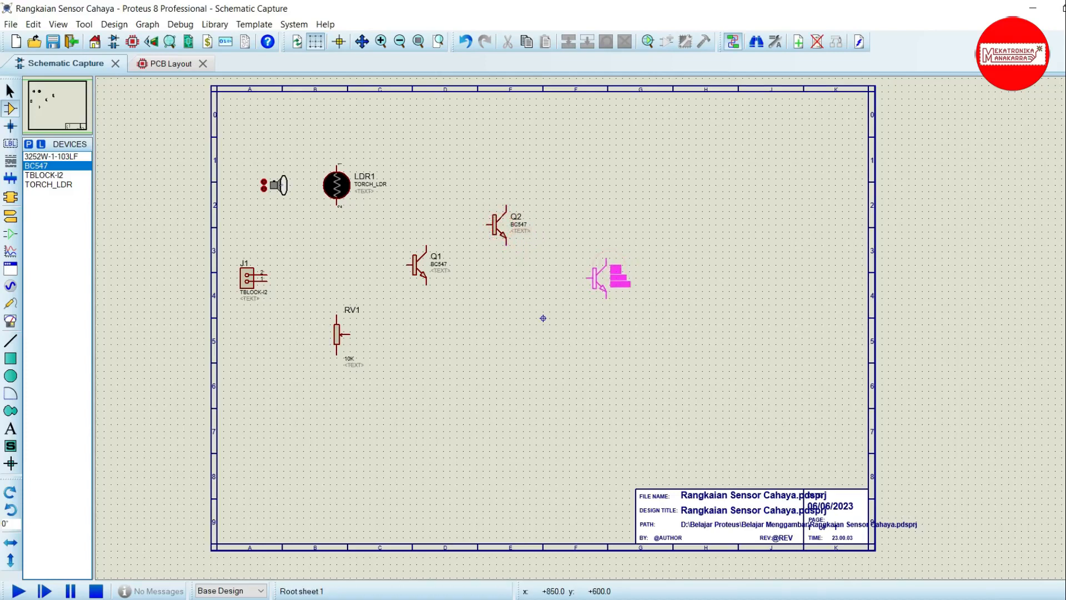
{"action": "left_click", "coordinate": [584, 277]}
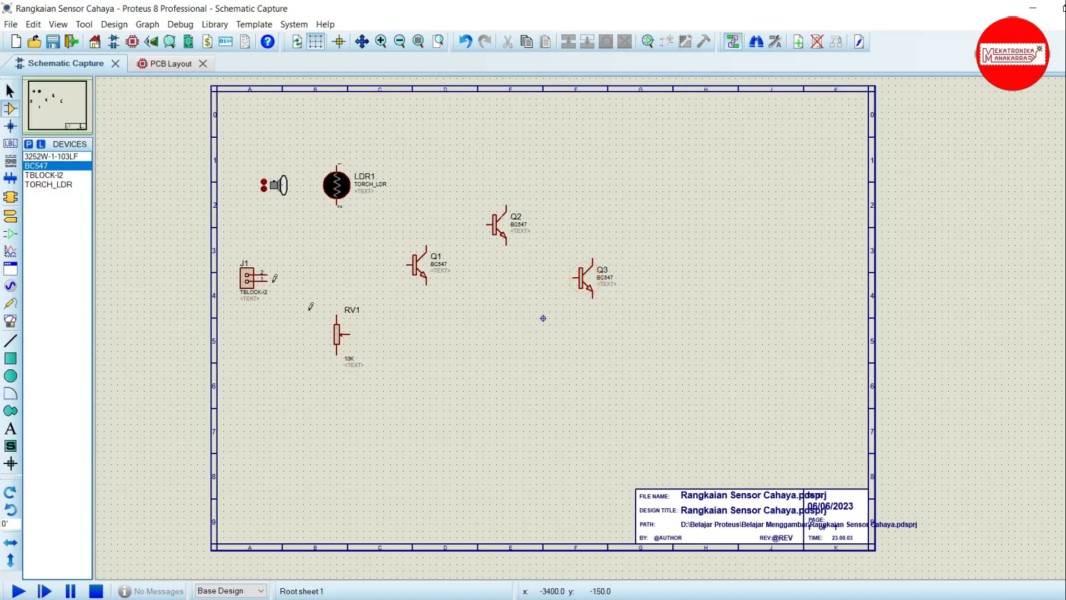
Search the device library with the keyword resistor and filter the results to the 0.6W Metal Film sub-category.
{"action": "left_click", "coordinate": [28, 144]}
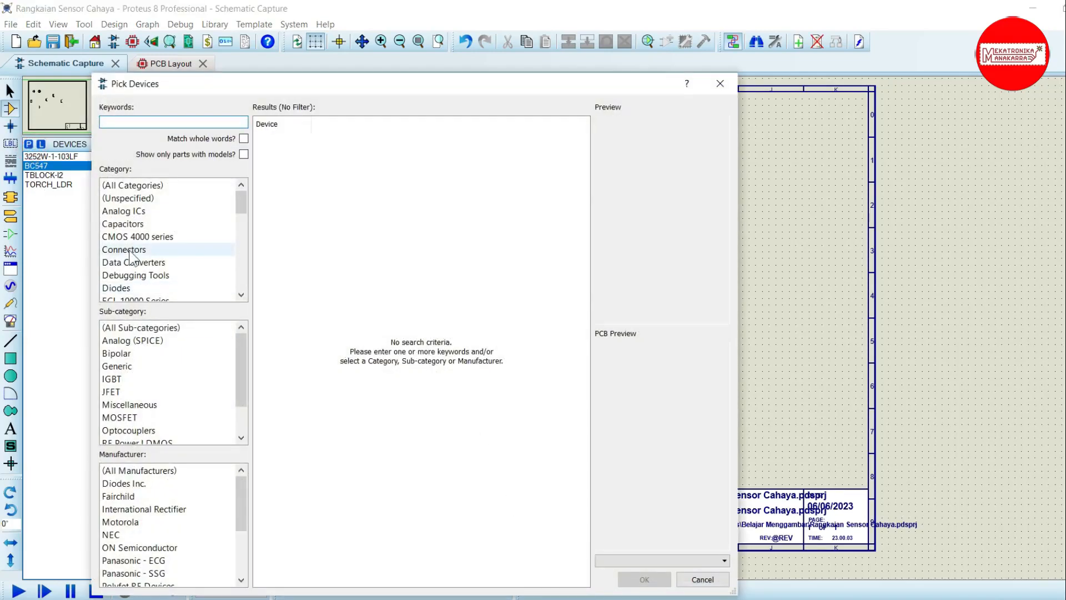
{"action": "type", "text": "res"}
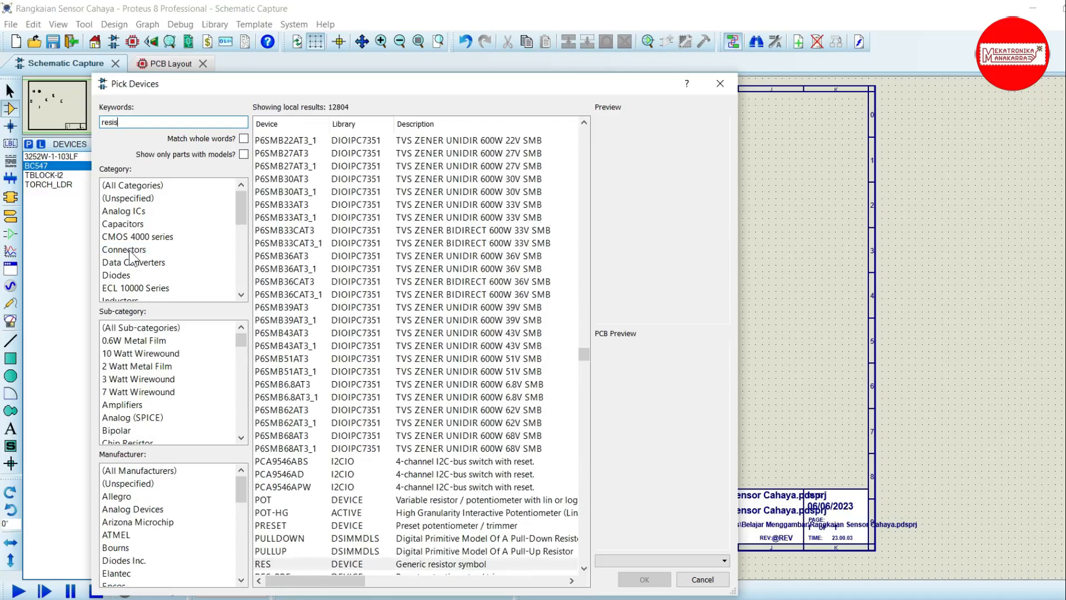
{"action": "type", "text": "is"}
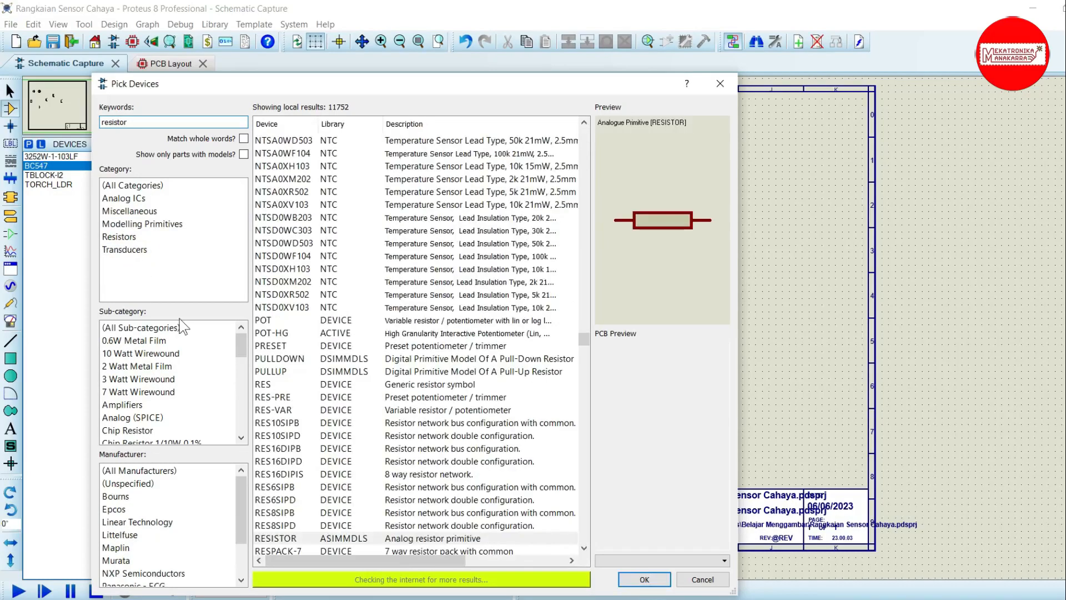
{"action": "left_click", "coordinate": [172, 341]}
{"action": "scroll", "coordinate": [183, 371], "scroll_direction": "down", "scroll_amount": 7}
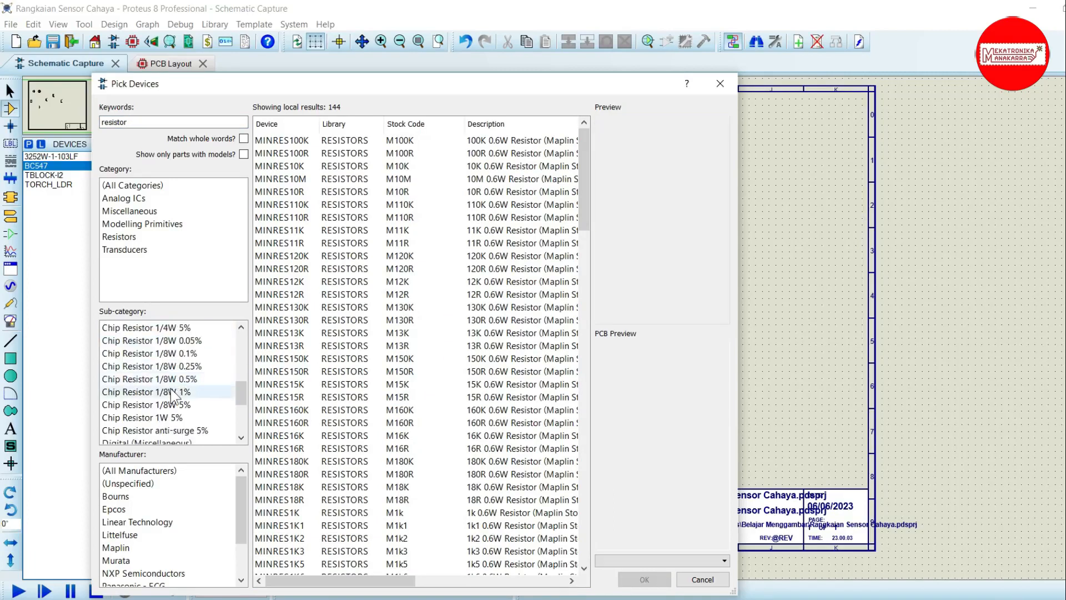
{"action": "scroll", "coordinate": [166, 427], "scroll_direction": "up", "scroll_amount": 7}
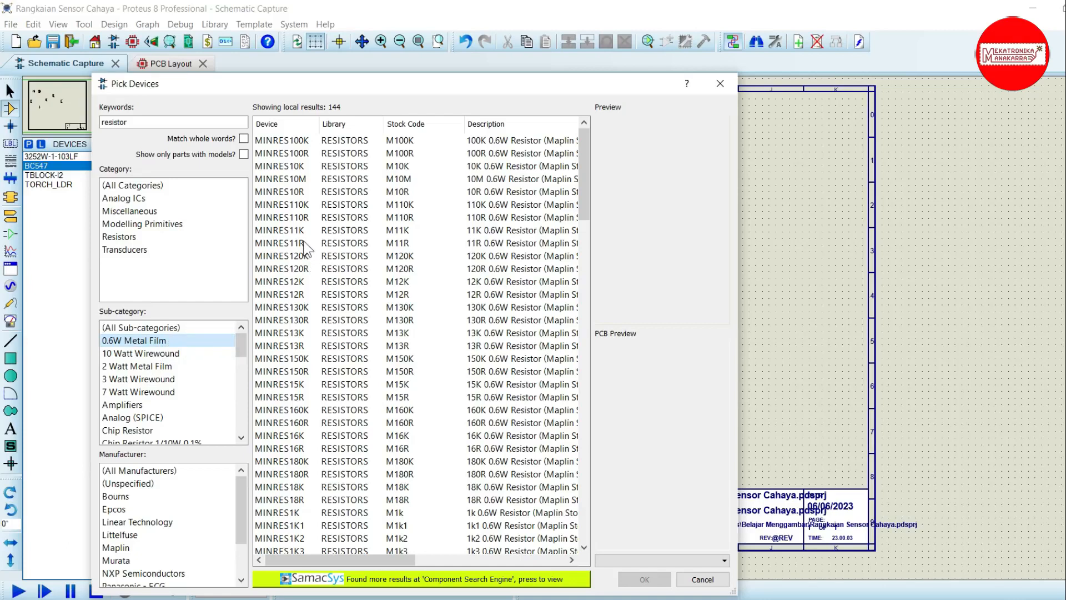
Find the 1k resistor MINRES1K in the results and pick it with the RES40 package.
{"action": "left_click", "coordinate": [302, 166]}
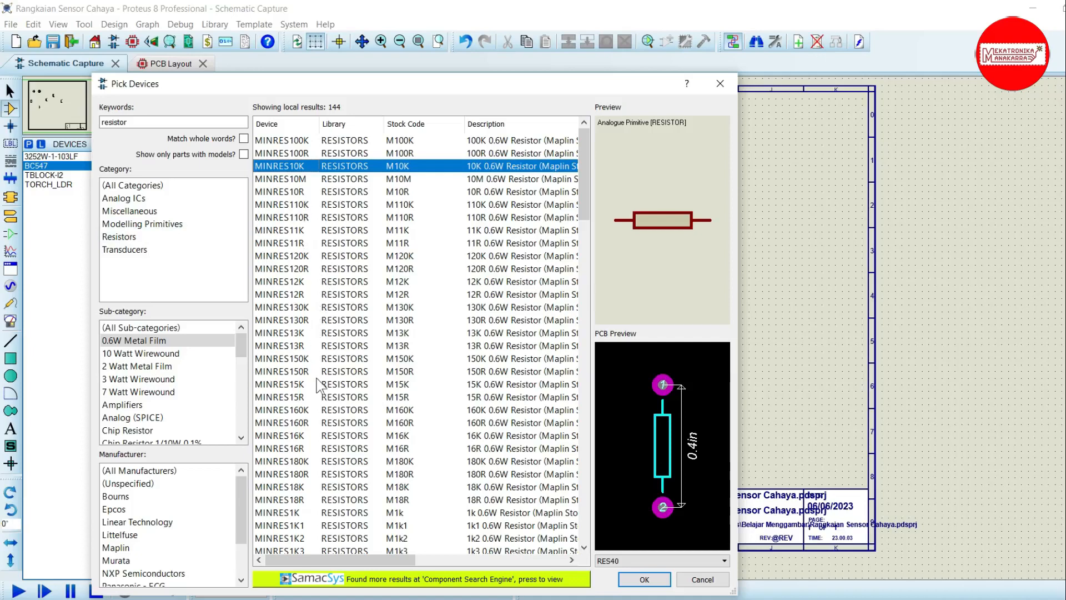
{"action": "scroll", "coordinate": [320, 383], "scroll_direction": "down", "scroll_amount": 2}
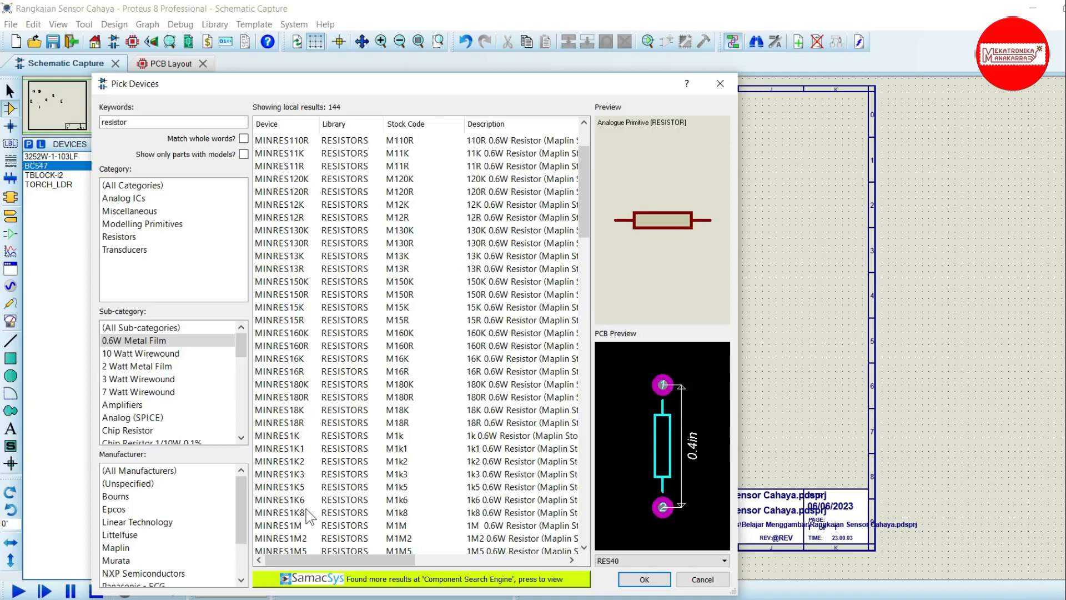
{"action": "left_click", "coordinate": [314, 435]}
{"action": "scroll", "coordinate": [465, 355], "scroll_direction": "down", "scroll_amount": 2}
{"action": "scroll", "coordinate": [466, 356], "scroll_direction": "down", "scroll_amount": 2}
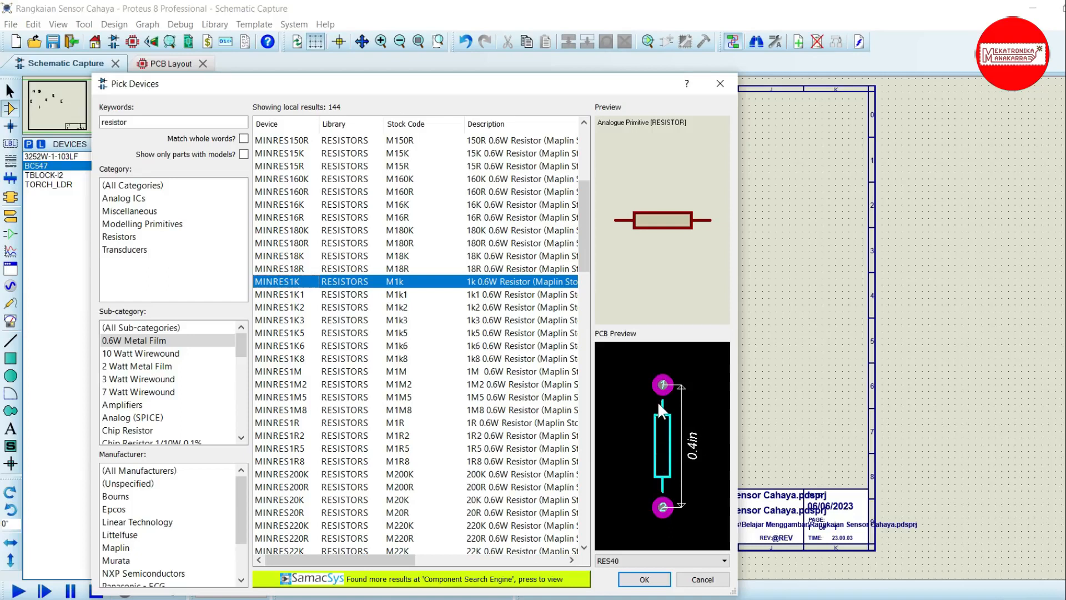
{"action": "left_click", "coordinate": [626, 562]}
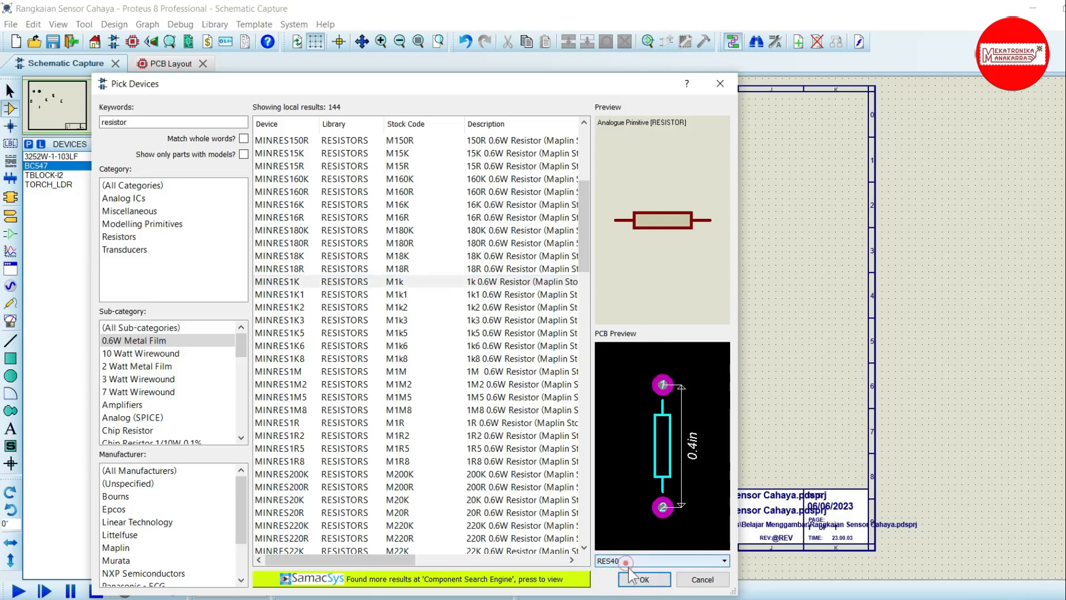
{"action": "left_click", "coordinate": [636, 578]}
Place one MINRES1K resistor to the left of Q2 and a second one to the left of Q3.
{"action": "left_click", "coordinate": [523, 329]}
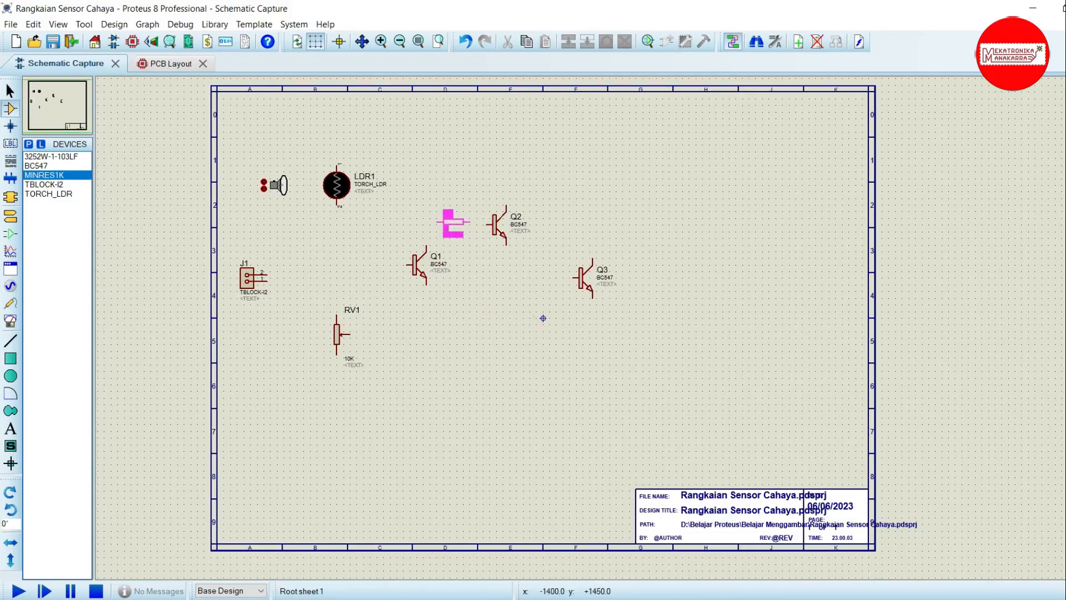
{"action": "left_click", "coordinate": [456, 225]}
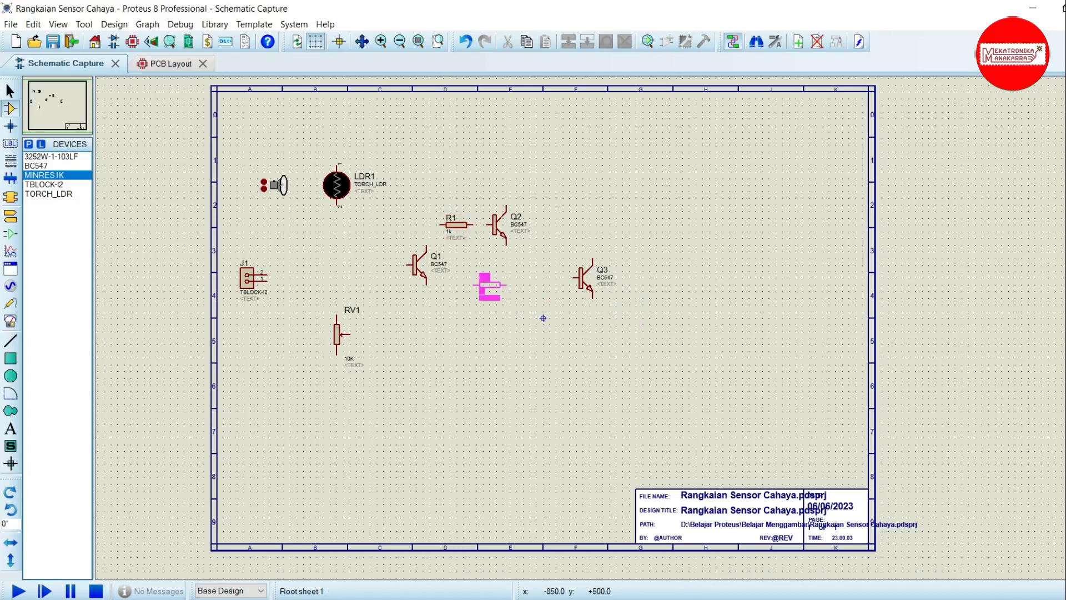
{"action": "left_click", "coordinate": [538, 278]}
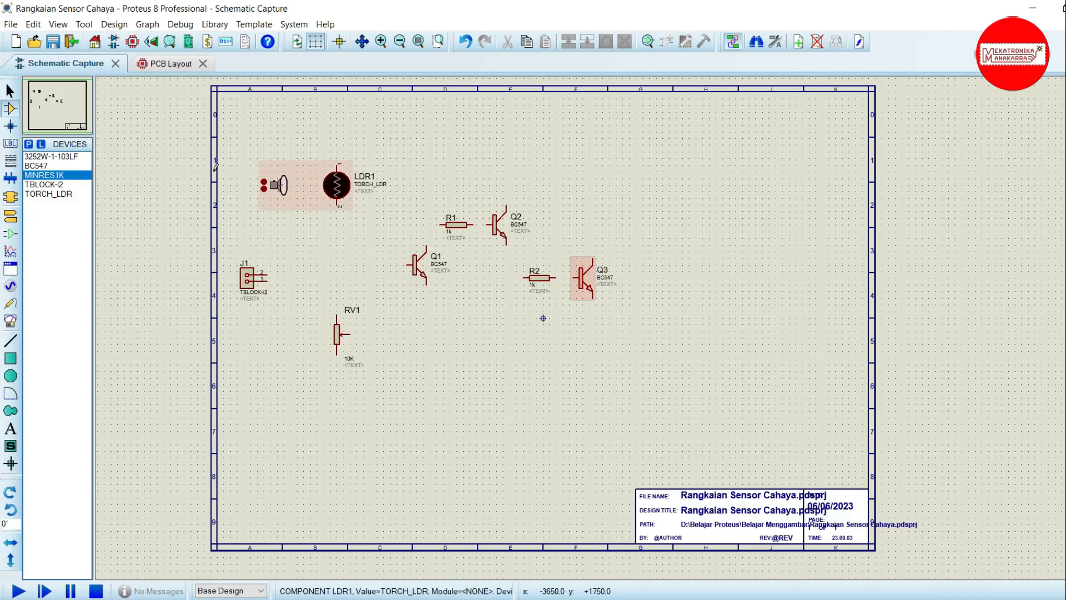
Move resistor R1 directly above Q1's collector and rotate it anti-clockwise so it stands vertically.
{"action": "left_click", "coordinate": [10, 91]}
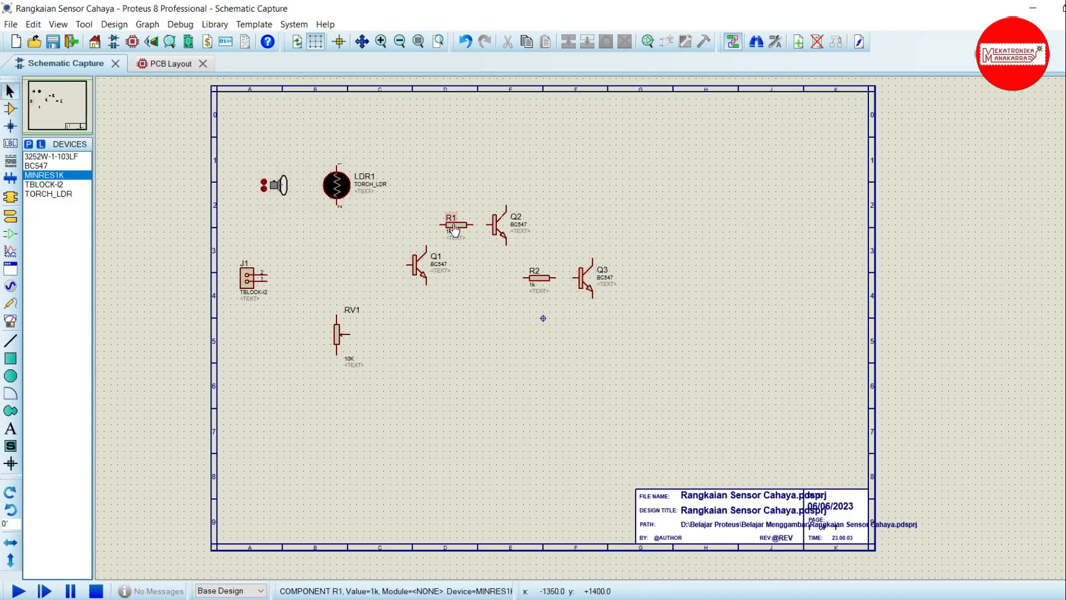
{"action": "left_click", "coordinate": [456, 230]}
{"action": "left_click_drag", "start_coordinate": [456, 230], "coordinate": [429, 218]}
{"action": "right_click", "coordinate": [428, 217]}
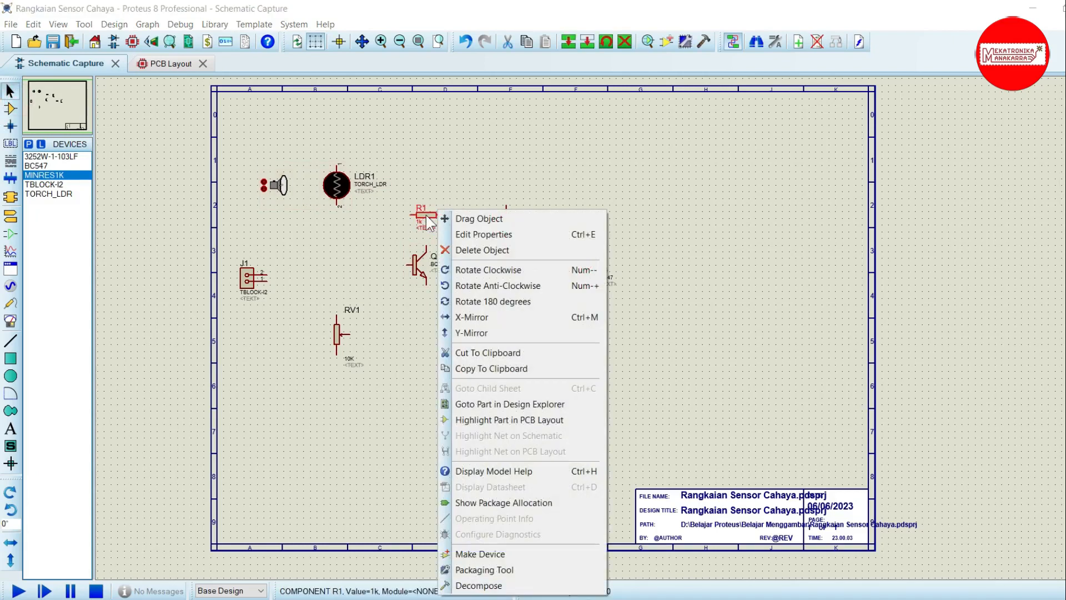
{"action": "left_click", "coordinate": [472, 283]}
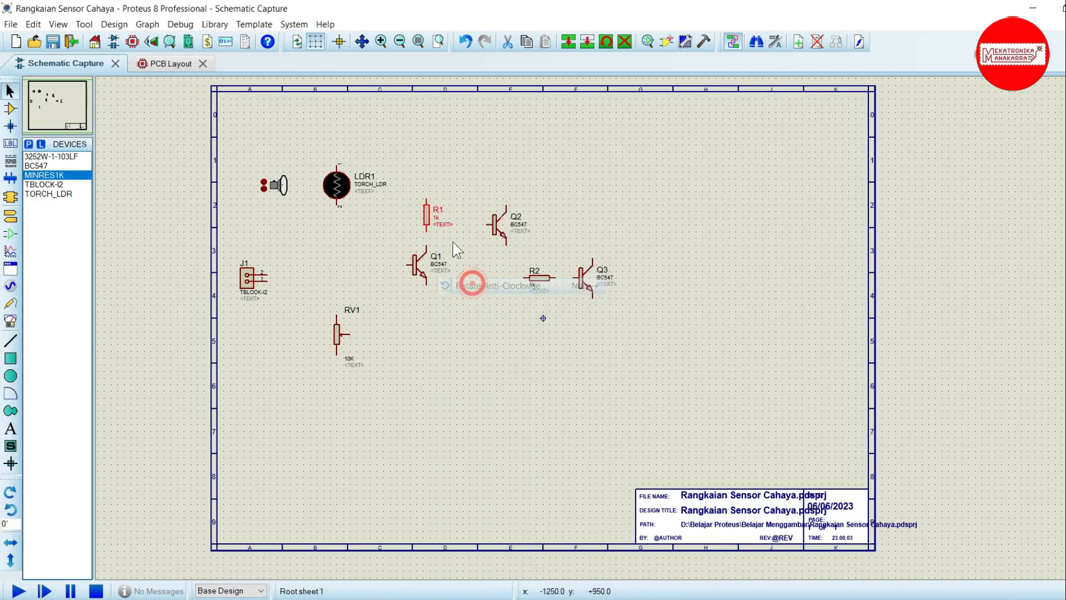
{"action": "left_click", "coordinate": [476, 177]}
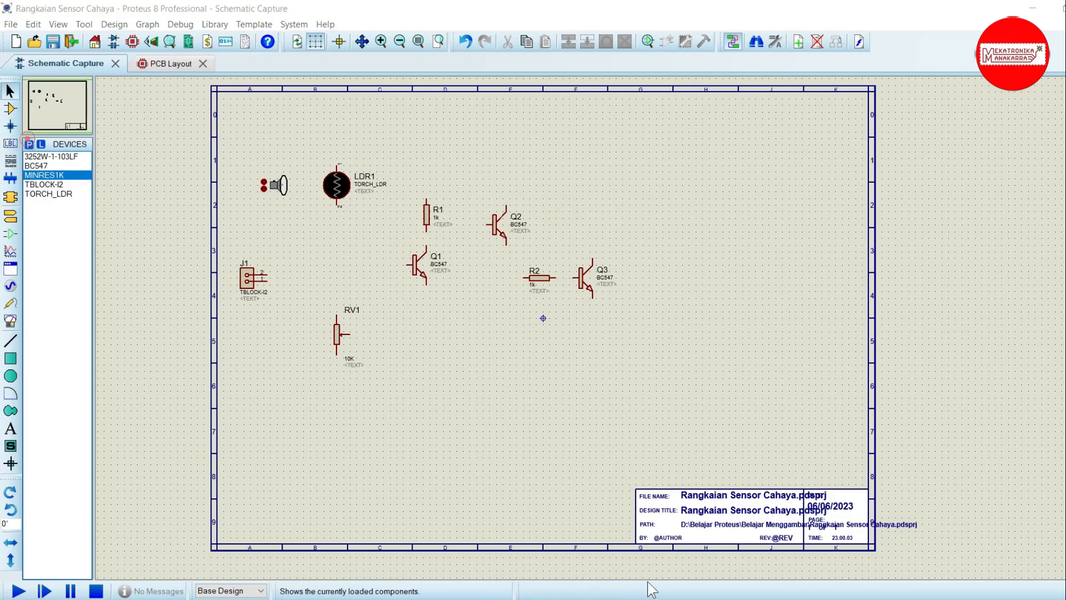
Search the device library with the keyword led, filter to the LEDs sub-category and select the generic LED device.
{"action": "key", "text": "p"}
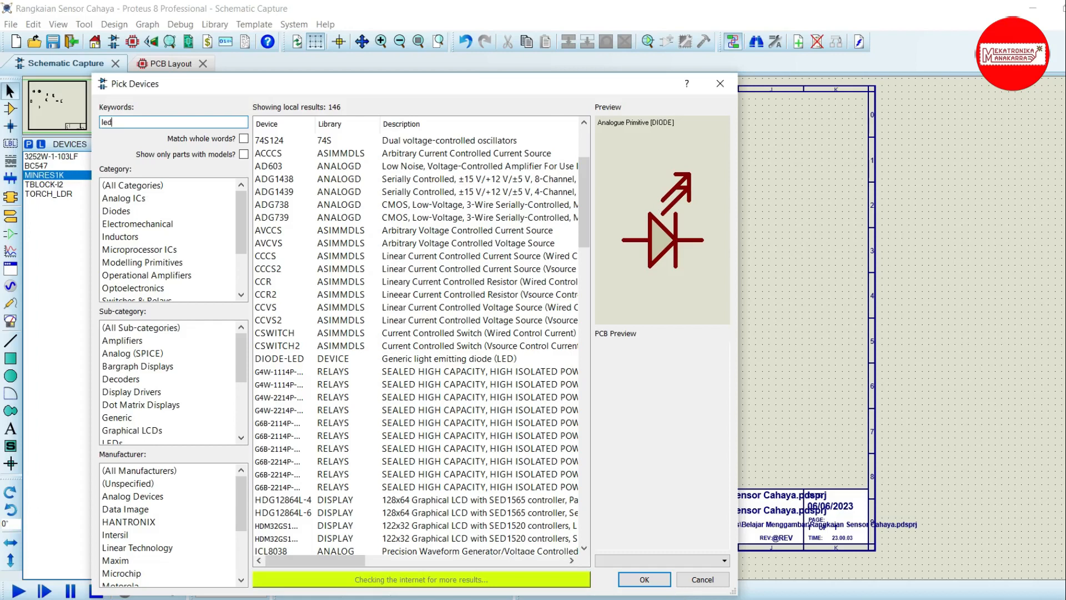
{"action": "scroll", "coordinate": [166, 411], "scroll_direction": "down", "scroll_amount": 2}
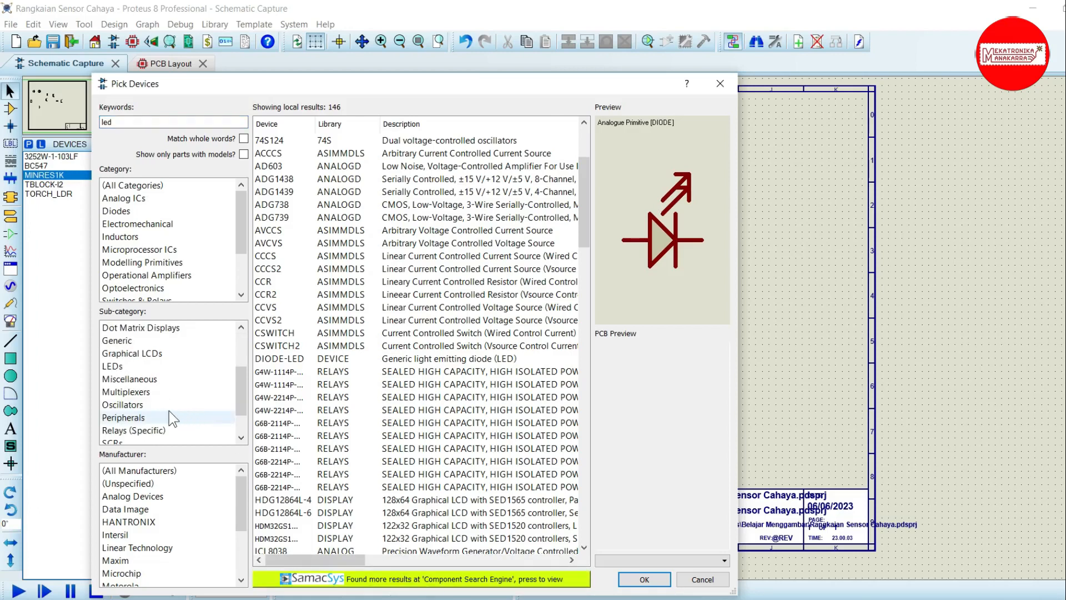
{"action": "left_click", "coordinate": [141, 366]}
{"action": "left_click", "coordinate": [262, 155]}
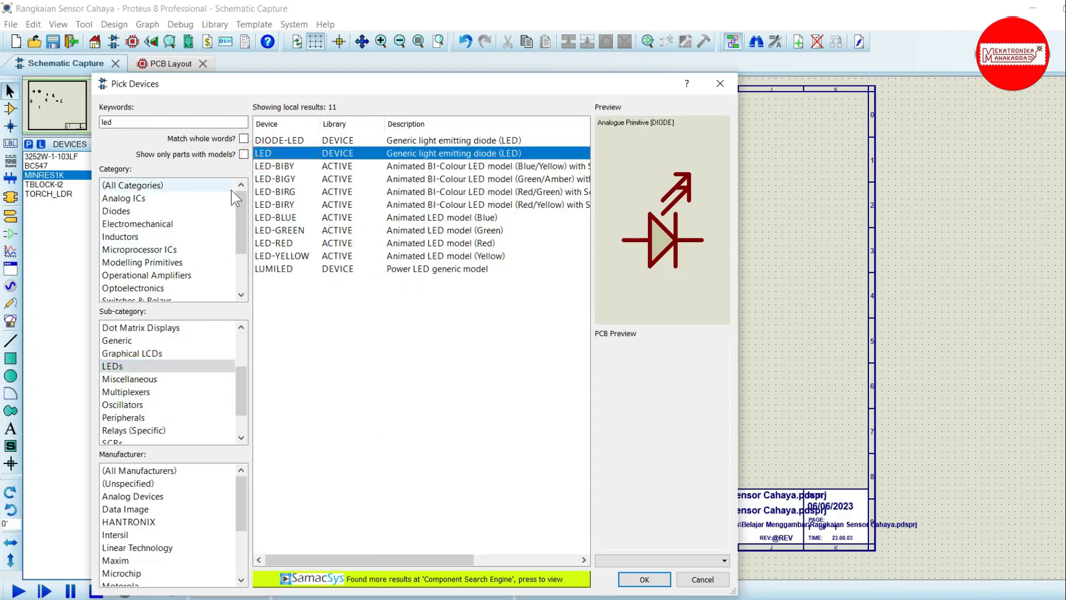
Compare the symbols and PCB previews of the LED models, including DIODE-LED, LED, the bi-colour, coloured and LUMILED types.
{"action": "left_click", "coordinate": [293, 140]}
{"action": "left_click", "coordinate": [295, 153]}
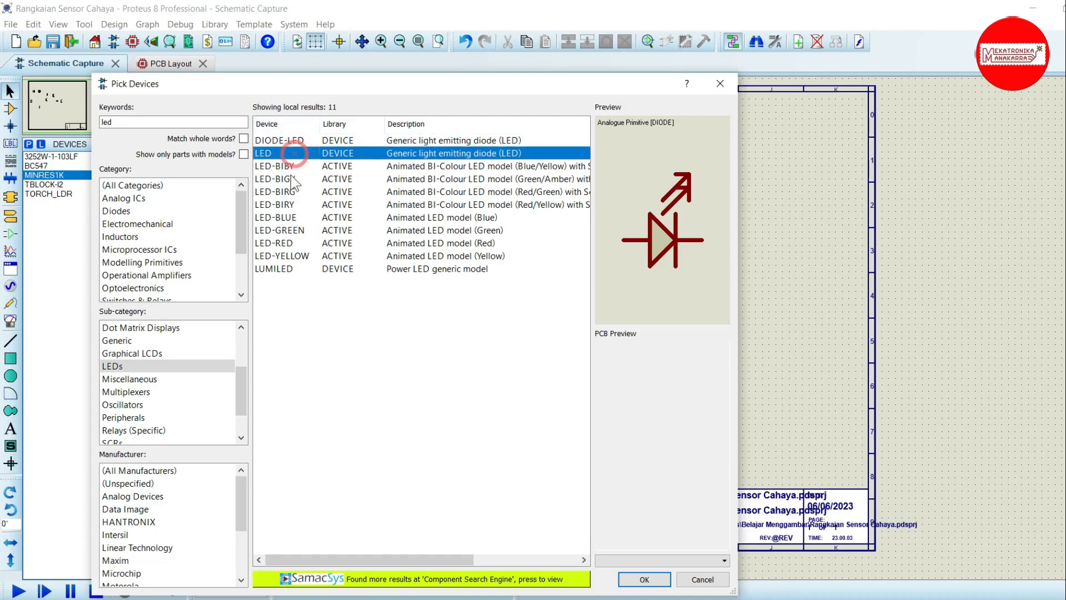
{"action": "left_click", "coordinate": [292, 179]}
{"action": "left_click", "coordinate": [286, 217]}
{"action": "left_click", "coordinate": [295, 244]}
{"action": "left_click", "coordinate": [299, 269]}
{"action": "left_click", "coordinate": [299, 257]}
{"action": "left_click", "coordinate": [309, 193]}
{"action": "left_click", "coordinate": [307, 154]}
{"action": "left_click", "coordinate": [304, 141]}
{"action": "left_click", "coordinate": [301, 154]}
{"action": "left_click", "coordinate": [299, 206]}
{"action": "left_click", "coordinate": [300, 256]}
{"action": "left_click", "coordinate": [295, 166]}
Pick the generic LED device and place it below Q2, to the lower left of R2.
{"action": "left_click", "coordinate": [294, 153]}
{"action": "left_click", "coordinate": [630, 581]}
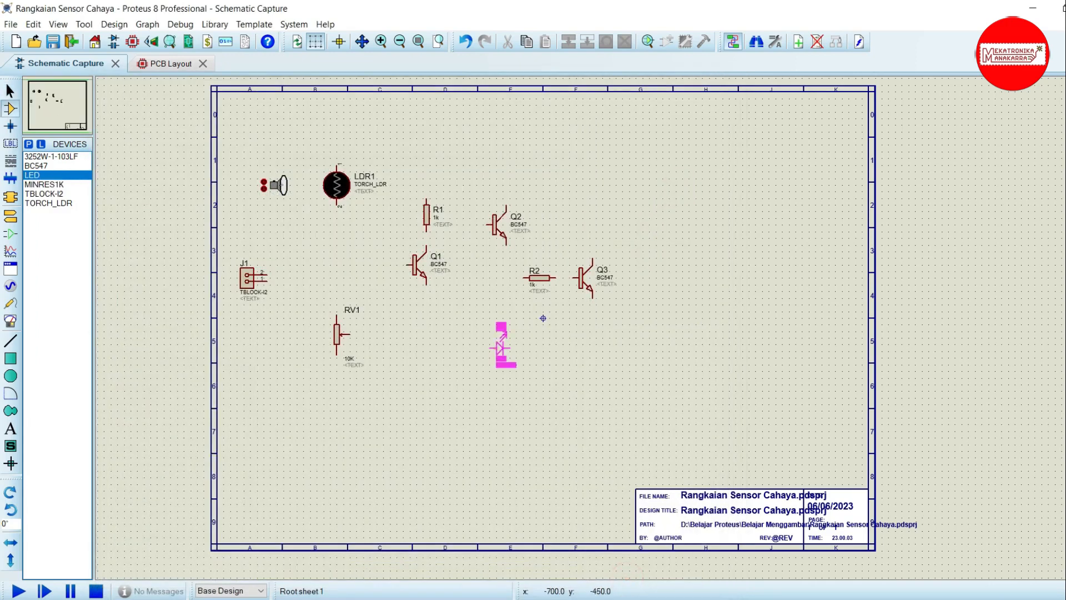
{"action": "left_click", "coordinate": [506, 300]}
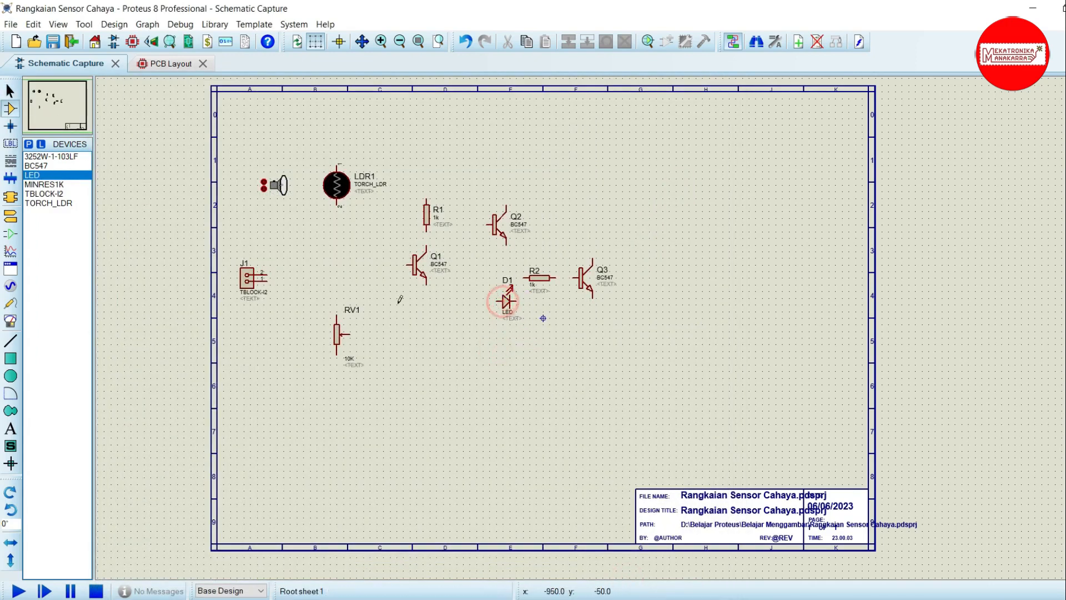
Rotate LED D1 clockwise so it stands vertically with its cathode facing down.
{"action": "left_click", "coordinate": [10, 92]}
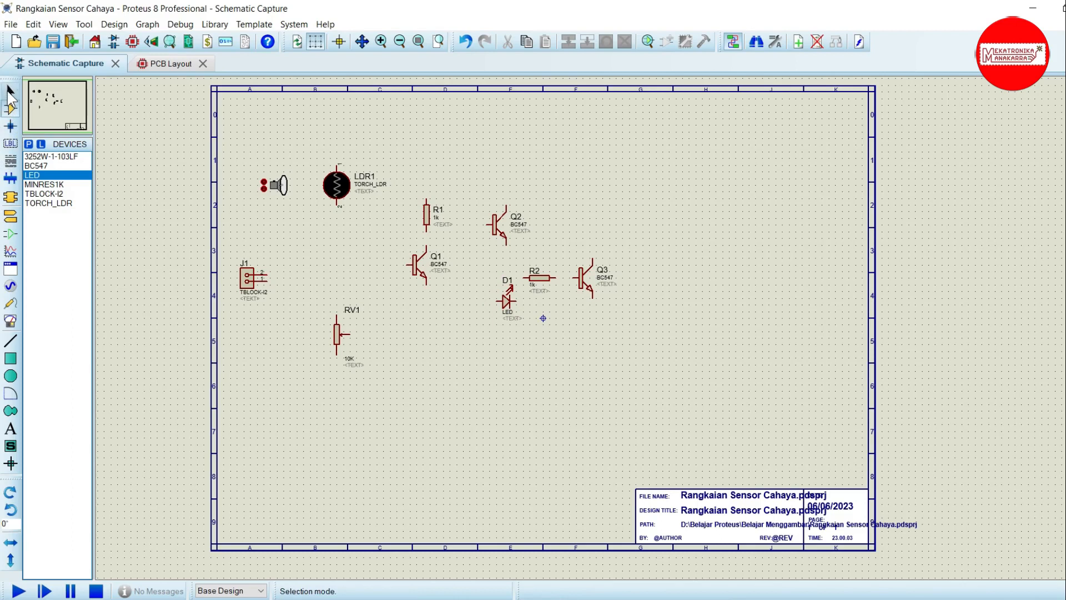
{"action": "right_click", "coordinate": [510, 301]}
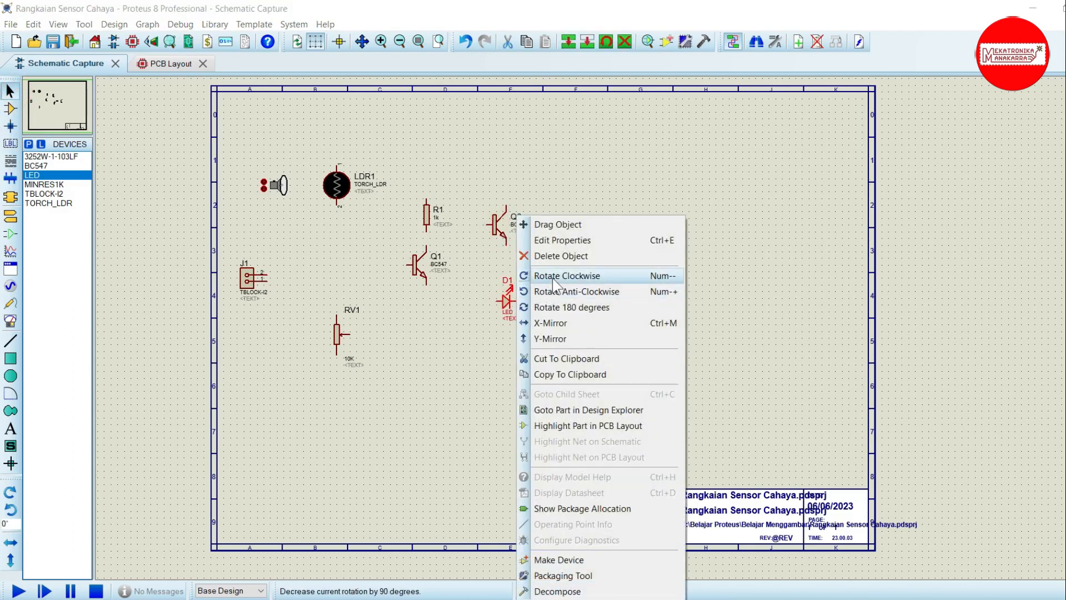
{"action": "left_click", "coordinate": [556, 275]}
{"action": "left_click", "coordinate": [523, 365]}
{"action": "left_click", "coordinate": [687, 295]}
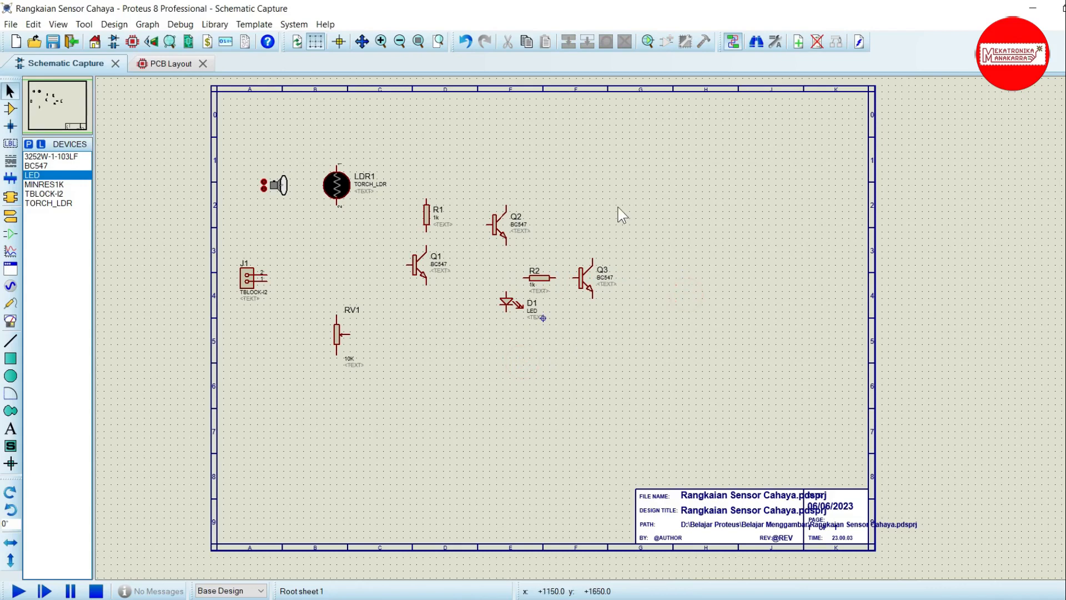
Search the device library with the keyword di and filter the results to the Diodes category.
{"action": "left_click", "coordinate": [28, 144]}
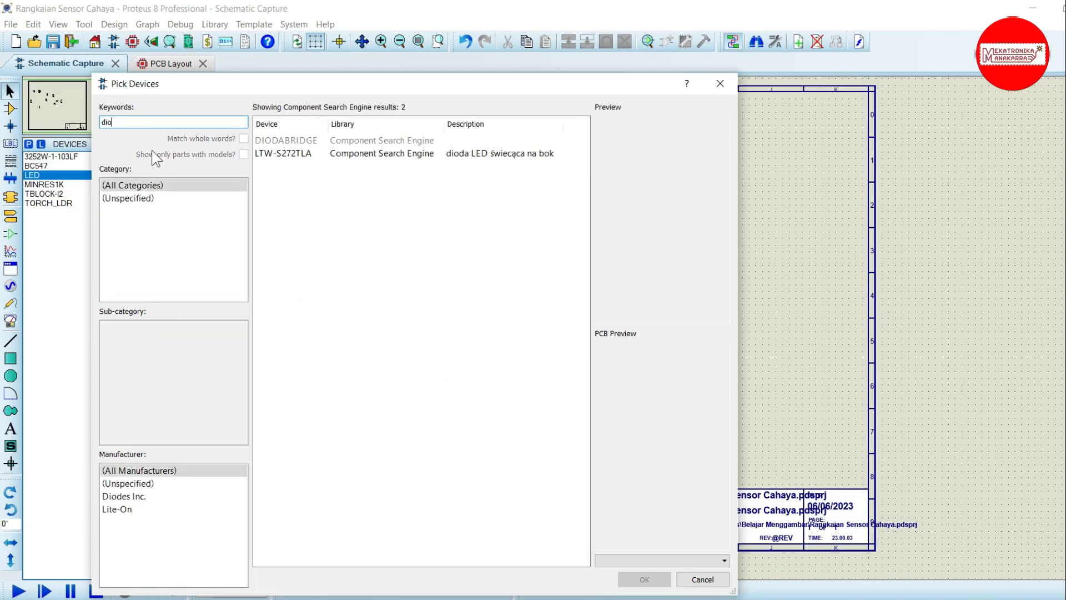
{"action": "key", "text": "BackSpace"}
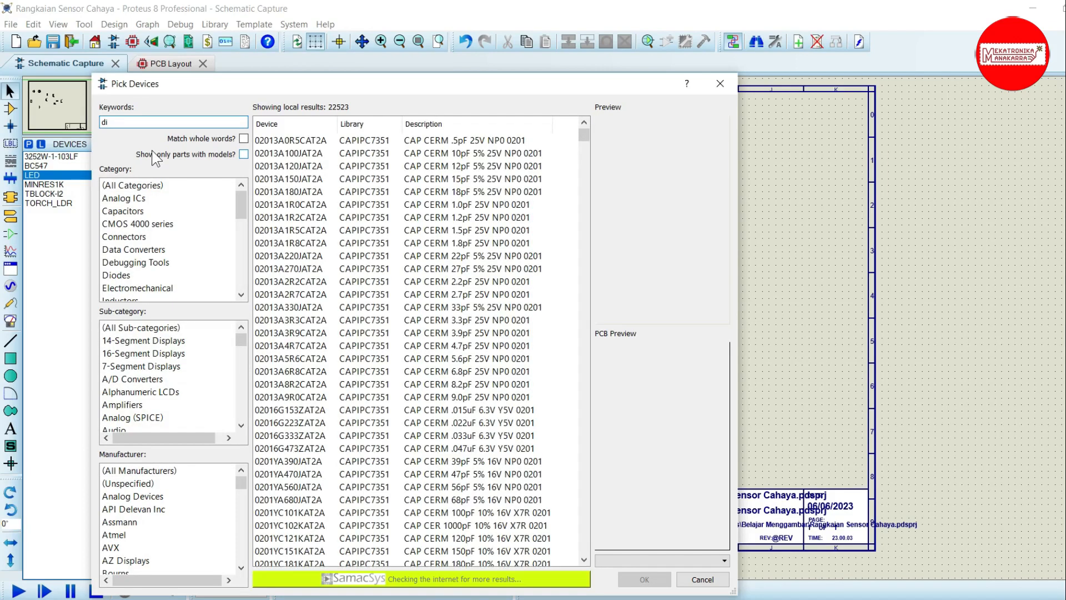
{"action": "left_click", "coordinate": [139, 275]}
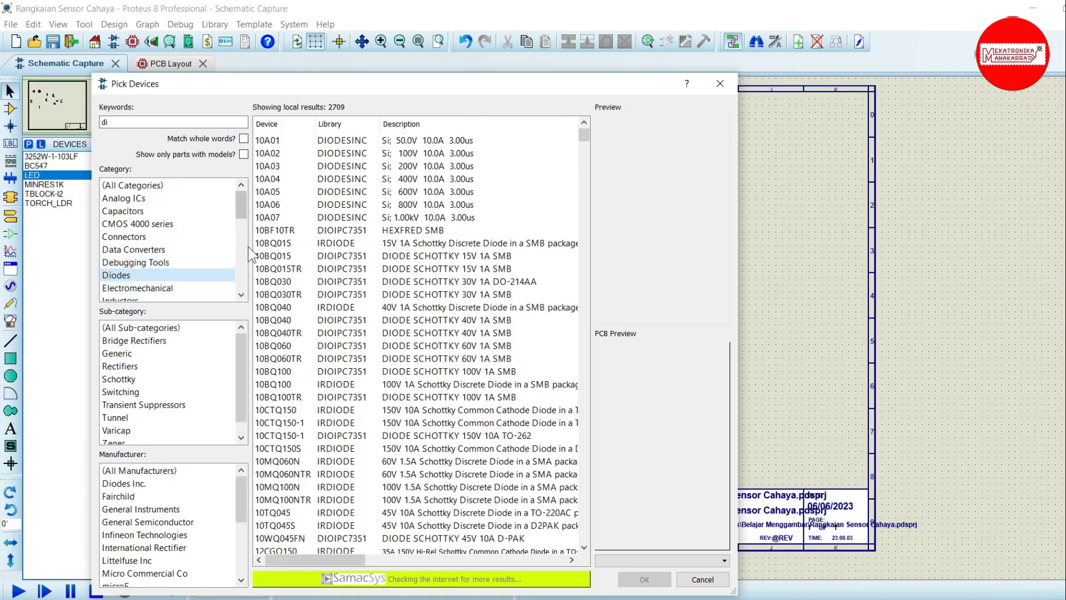
Examine the symbols and PCB footprints of the first diodes in the results, from 10A01 to 10TQ045S.
{"action": "left_click", "coordinate": [304, 205]}
{"action": "left_click", "coordinate": [281, 243]}
{"action": "left_click", "coordinate": [308, 308]}
{"action": "left_click", "coordinate": [331, 345]}
{"action": "left_click", "coordinate": [325, 168]}
{"action": "left_click", "coordinate": [311, 140]}
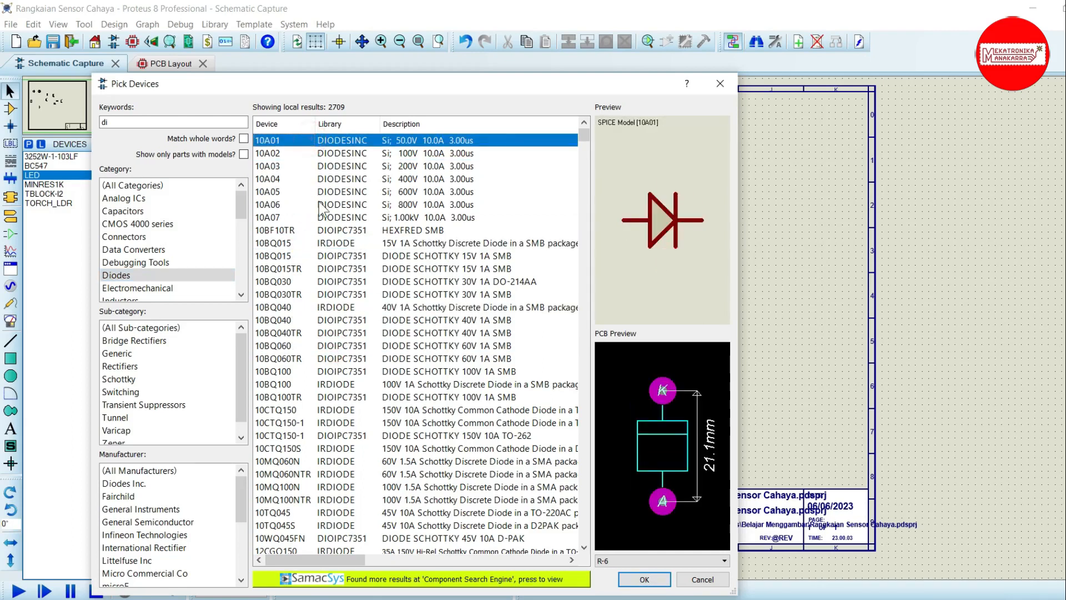
{"action": "left_click", "coordinate": [305, 165]}
{"action": "left_click", "coordinate": [309, 192]}
{"action": "left_click", "coordinate": [317, 230]}
{"action": "left_click", "coordinate": [326, 268]}
{"action": "left_click", "coordinate": [330, 320]}
{"action": "scroll", "coordinate": [332, 322], "scroll_direction": "down", "scroll_amount": 6}
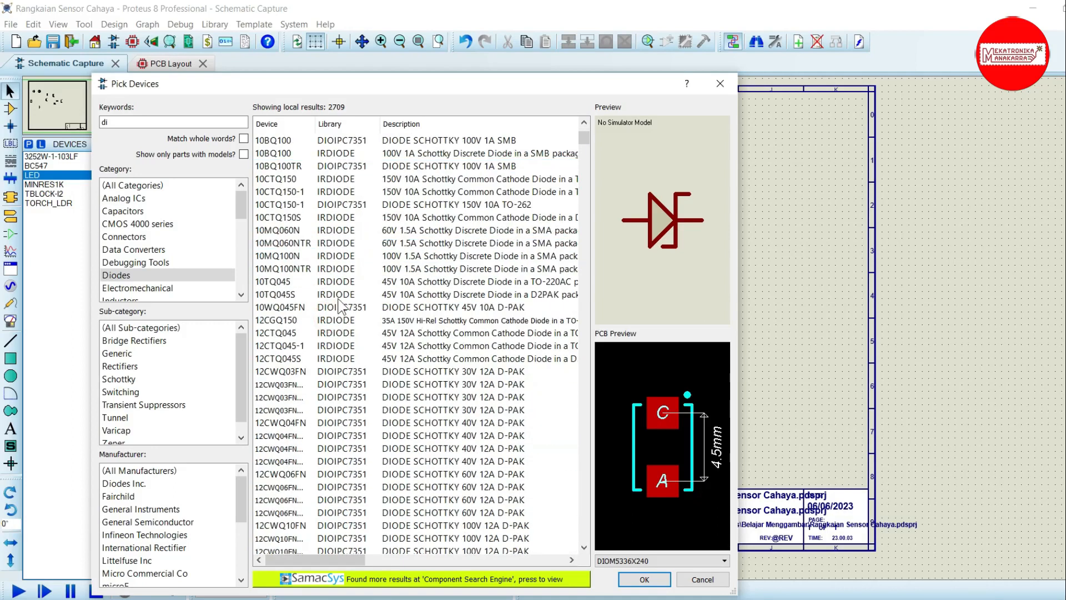
{"action": "left_click", "coordinate": [336, 295]}
{"action": "scroll", "coordinate": [339, 306], "scroll_direction": "down", "scroll_amount": 4}
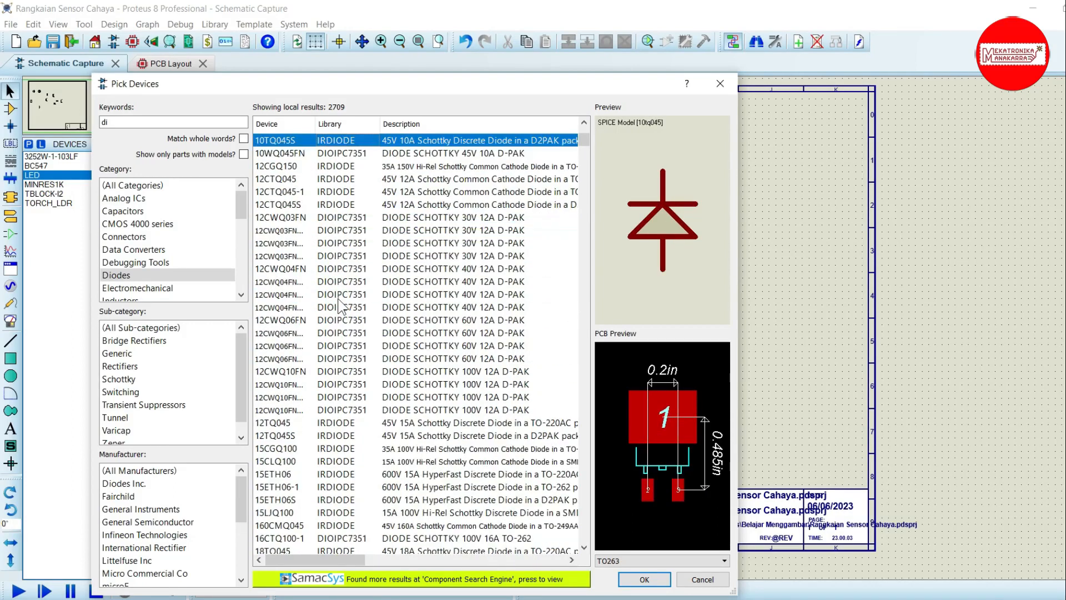
Go through the following diodes as far as the 1N4001 of the DIODE library, checking each symbol and footprint.
{"action": "key", "text": "Down"}
{"action": "key", "text": "Down"}
{"action": "key", "text": "Down"}
{"action": "key", "text": "Down"}
{"action": "key", "text": "Down"}
{"action": "key", "text": "Down"}
{"action": "key", "text": "Down"}
{"action": "key", "text": "Down"}
{"action": "key", "text": "Down"}
{"action": "key", "text": "Down"}
{"action": "key", "text": "Down"}
{"action": "key", "text": "Down"}
{"action": "key", "text": "Down"}
{"action": "key", "text": "Down"}
{"action": "key", "text": "Down"}
{"action": "key", "text": "Down"}
{"action": "key", "text": "Down"}
{"action": "key", "text": "Down"}
{"action": "key", "text": "Down"}
{"action": "key", "text": "Down"}
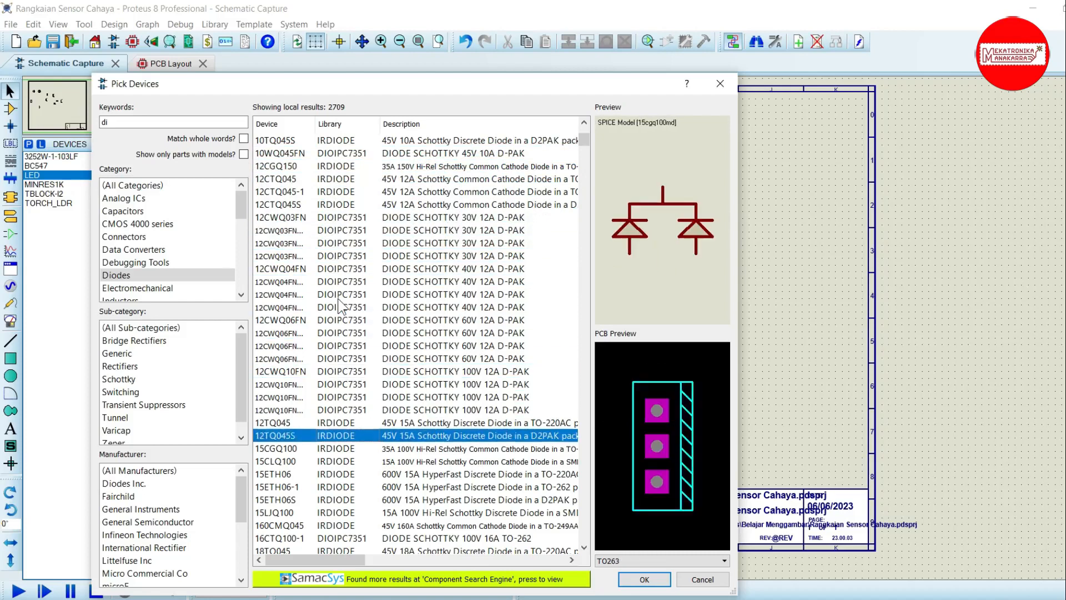
{"action": "key", "text": "Down"}
{"action": "key", "text": "Down"}
{"action": "key", "text": "Down"}
{"action": "key", "text": "Down"}
{"action": "key", "text": "Down"}
{"action": "key", "text": "Down"}
{"action": "key", "text": "Down"}
{"action": "key", "text": "Down"}
{"action": "key", "text": "Down"}
{"action": "key", "text": "Down"}
{"action": "key", "text": "Down"}
{"action": "key", "text": "Down"}
{"action": "key", "text": "Down"}
{"action": "key", "text": "Up"}
{"action": "key", "text": "Up"}
{"action": "key", "text": "Up"}
{"action": "key", "text": "Up"}
{"action": "key", "text": "Up"}
{"action": "key", "text": "Up"}
{"action": "key", "text": "Up"}
{"action": "key", "text": "Up"}
{"action": "key", "text": "Up"}
{"action": "key", "text": "Up"}
{"action": "key", "text": "Up"}
{"action": "key", "text": "Up"}
{"action": "key", "text": "Up"}
{"action": "key", "text": "Up"}
{"action": "key", "text": "Up"}
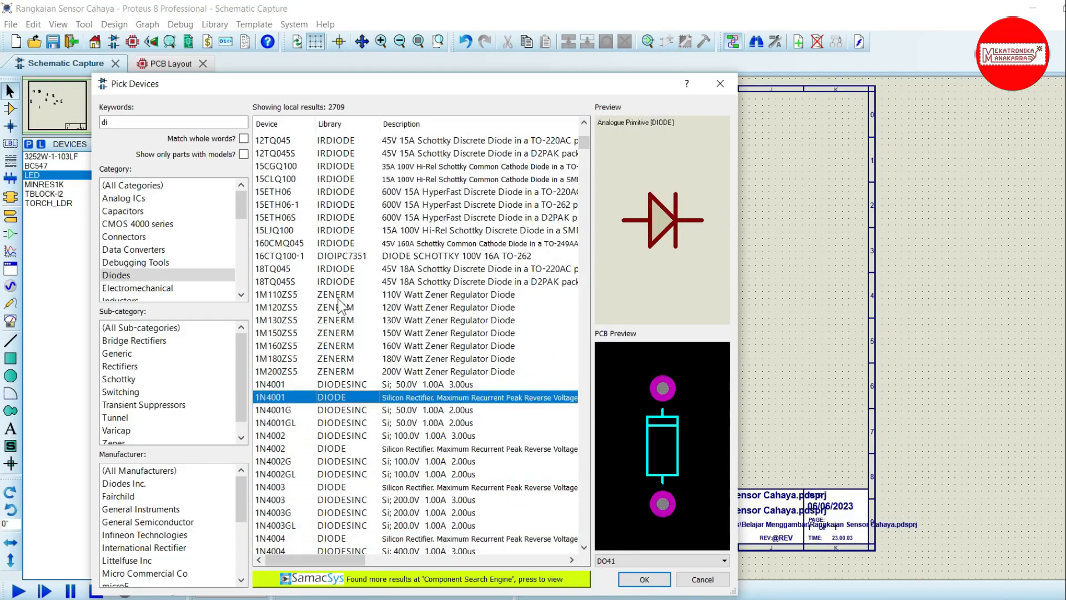
Go through the remaining 1N rectifier, switching and Zener diodes as far as the 1N5246B, checking each symbol and PCB footprint.
{"action": "key", "text": "Down"}
{"action": "key", "text": "Down"}
{"action": "key", "text": "Down"}
{"action": "key", "text": "Down"}
{"action": "key", "text": "Down"}
{"action": "key", "text": "Down"}
{"action": "key", "text": "Down"}
{"action": "key", "text": "Down"}
{"action": "key", "text": "Down"}
{"action": "key", "text": "Down"}
{"action": "key", "text": "Down"}
{"action": "key", "text": "Down"}
{"action": "key", "text": "Down"}
{"action": "key", "text": "Down"}
{"action": "key", "text": "Down"}
{"action": "key", "text": "Down"}
{"action": "key", "text": "Down"}
{"action": "key", "text": "Down"}
{"action": "key", "text": "Down"}
{"action": "key", "text": "Down"}
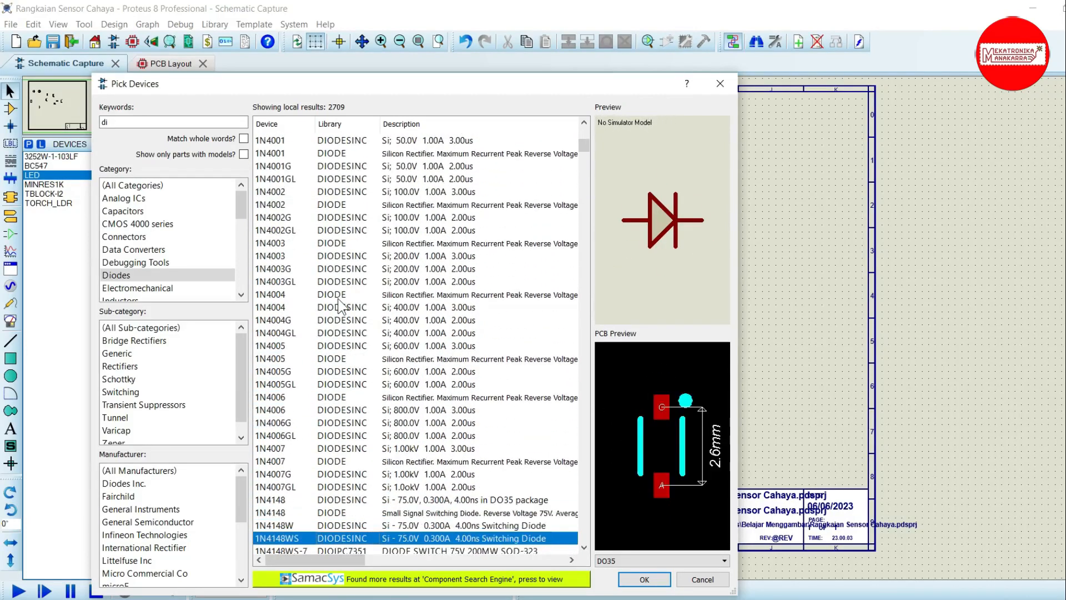
{"action": "key", "text": "Down"}
{"action": "key", "text": "Down"}
{"action": "key", "text": "Down"}
{"action": "key", "text": "Down"}
{"action": "key", "text": "Down"}
{"action": "key", "text": "Down"}
{"action": "key", "text": "Down"}
{"action": "key", "text": "Down"}
{"action": "key", "text": "Down"}
{"action": "key", "text": "Down"}
{"action": "key", "text": "Down"}
{"action": "key", "text": "Down"}
{"action": "key", "text": "Down"}
{"action": "key", "text": "Down"}
{"action": "key", "text": "Down"}
{"action": "key", "text": "Down"}
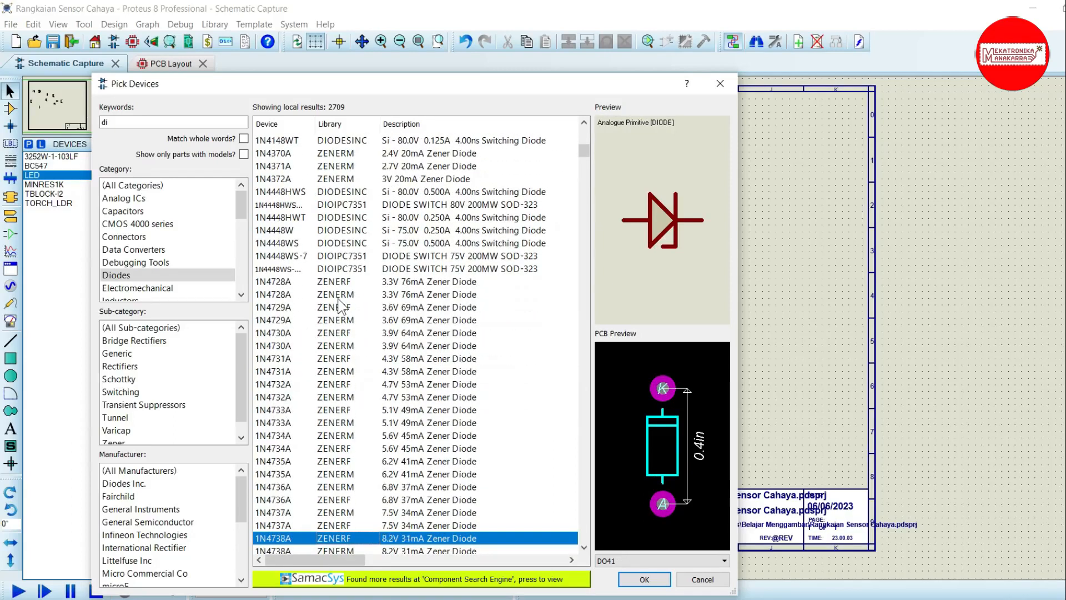
{"action": "key", "text": "Down"}
{"action": "key", "text": "Down"}
{"action": "key", "text": "Down"}
{"action": "key", "text": "Down"}
{"action": "key", "text": "Down"}
{"action": "key", "text": "Down"}
{"action": "key", "text": "Down"}
{"action": "key", "text": "Down"}
{"action": "key", "text": "Down"}
{"action": "key", "text": "Down"}
{"action": "key", "text": "Down"}
{"action": "key", "text": "Down"}
{"action": "key", "text": "Down"}
{"action": "key", "text": "Down"}
{"action": "key", "text": "Down"}
{"action": "key", "text": "Down"}
{"action": "key", "text": "Down"}
{"action": "key", "text": "Down"}
{"action": "key", "text": "Down"}
{"action": "key", "text": "Down"}
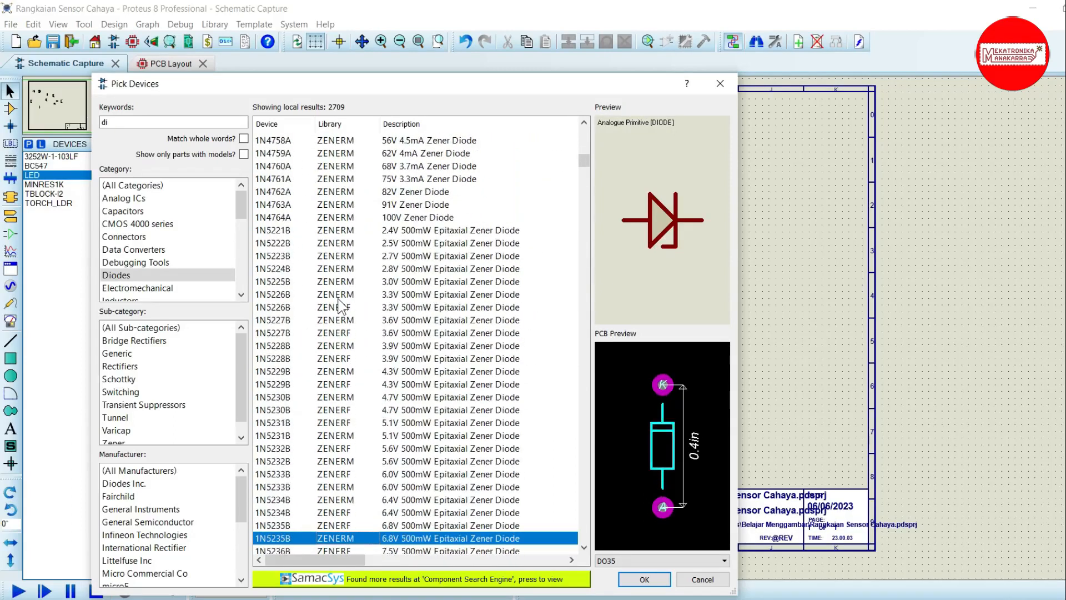
{"action": "key", "text": "Down"}
{"action": "key", "text": "Down"}
{"action": "key", "text": "Down"}
{"action": "key", "text": "Down"}
{"action": "key", "text": "Down"}
{"action": "key", "text": "Down"}
{"action": "key", "text": "Down"}
{"action": "key", "text": "Down"}
{"action": "key", "text": "Down"}
{"action": "key", "text": "Down"}
{"action": "key", "text": "Down"}
{"action": "key", "text": "Down"}
{"action": "key", "text": "Down"}
{"action": "key", "text": "Down"}
{"action": "key", "text": "Down"}
{"action": "key", "text": "Down"}
{"action": "key", "text": "Down"}
{"action": "key", "text": "Down"}
{"action": "key", "text": "Down"}
{"action": "key", "text": "Down"}
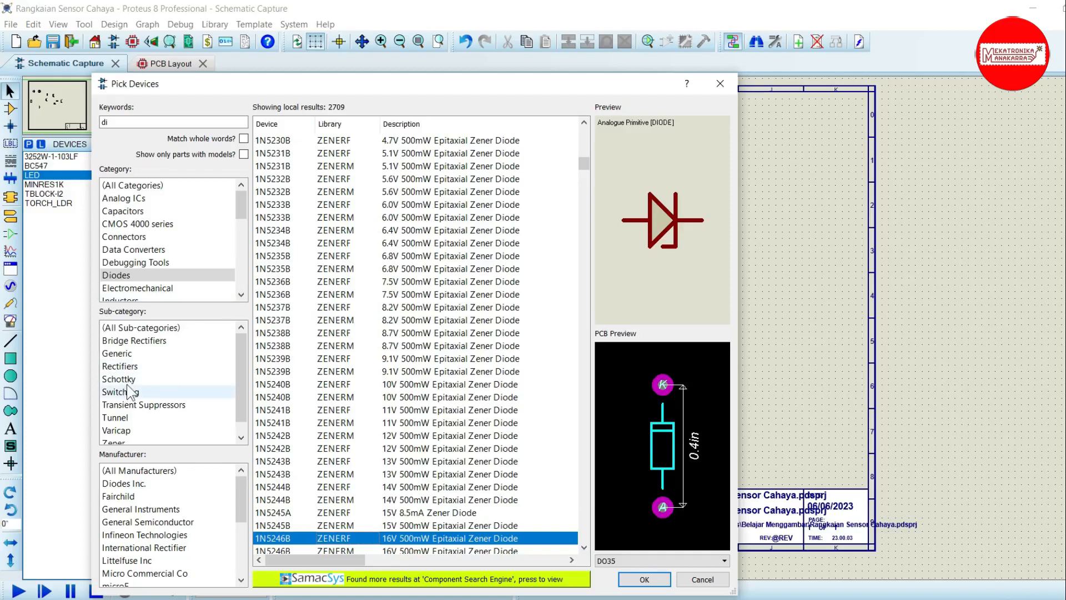
Filter the diode results to the Generic sub-category and compare the bridge, standard, Schottky and tunnel diode symbols and footprints.
{"action": "left_click", "coordinate": [136, 354]}
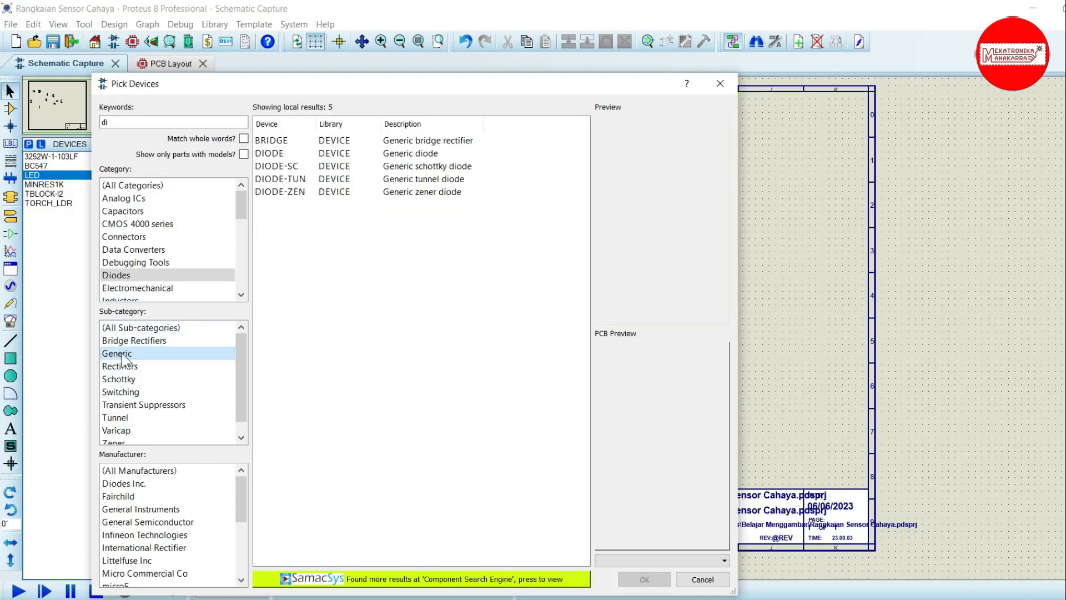
{"action": "left_click", "coordinate": [280, 141]}
{"action": "left_click", "coordinate": [281, 155]}
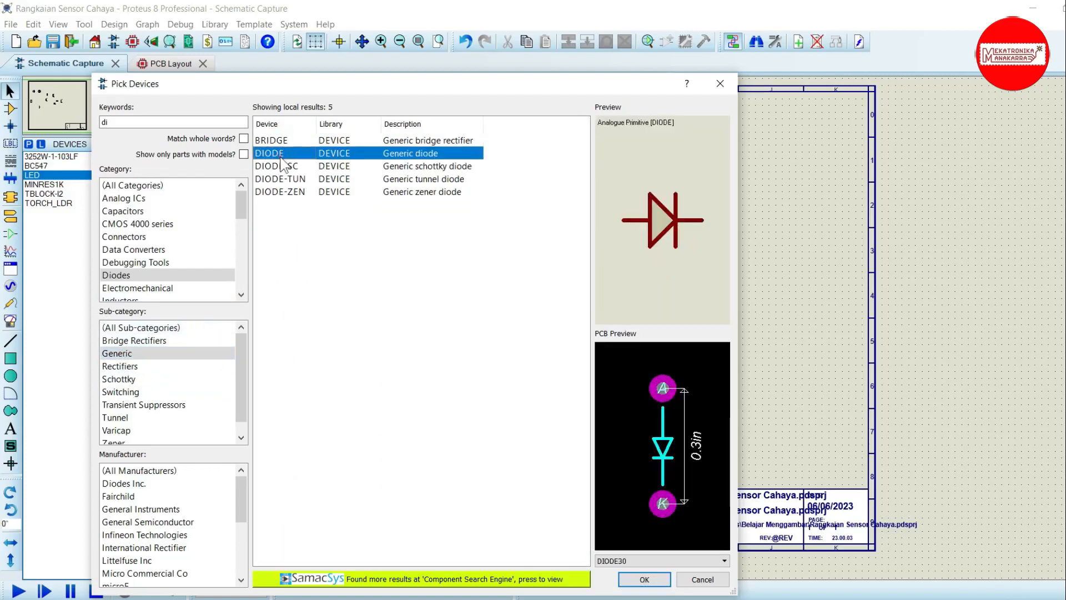
{"action": "left_click", "coordinate": [280, 166]}
{"action": "left_click", "coordinate": [281, 179]}
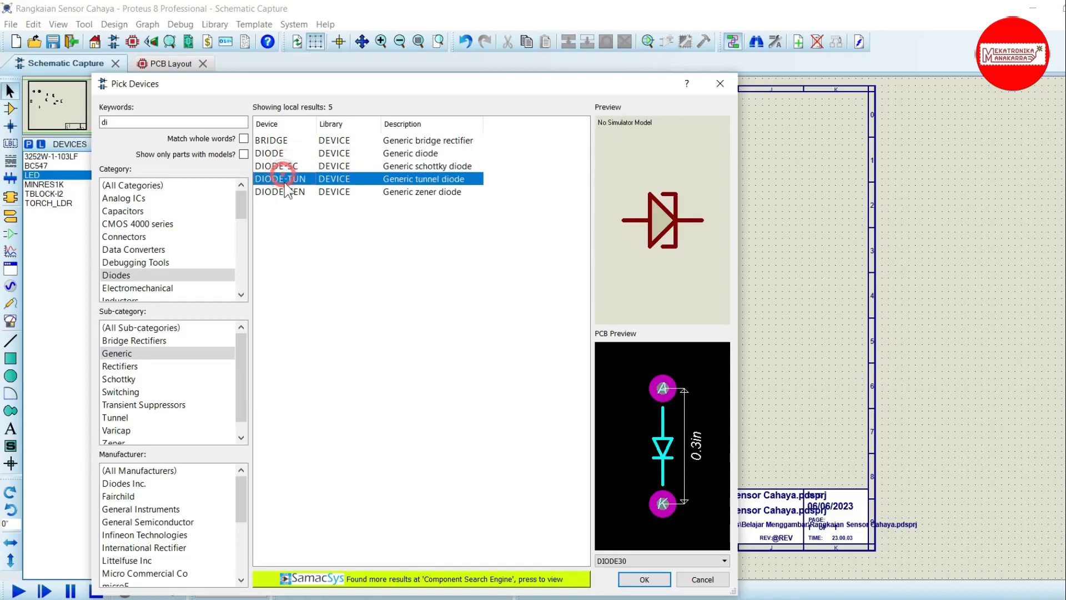
{"action": "left_click", "coordinate": [283, 155]}
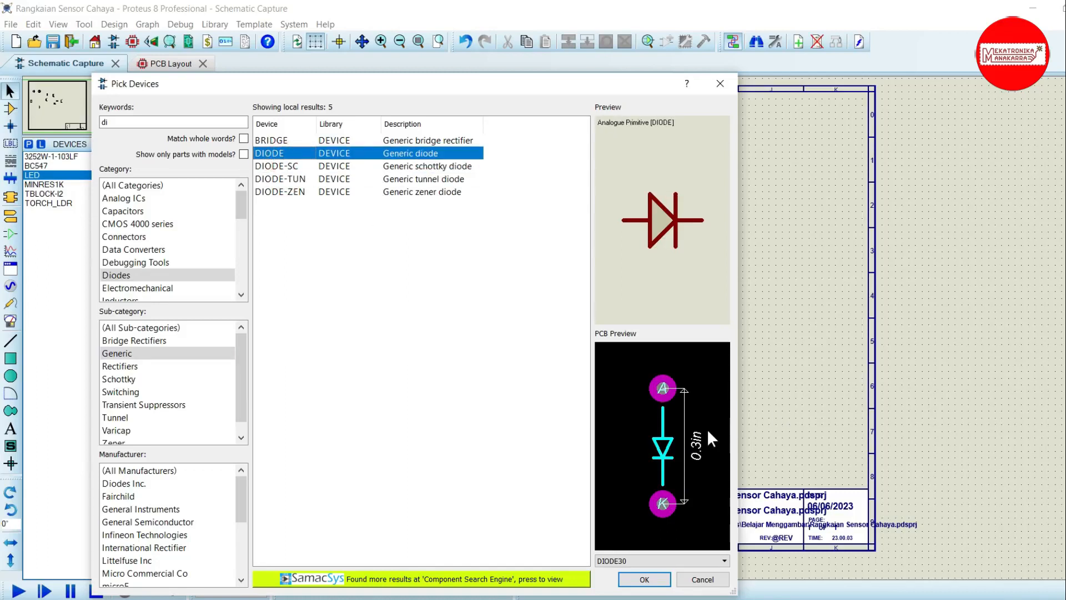
Pick the generic DIODE with the DIODE30 package and place it upright, cathode up, above and to the right of Q3.
{"action": "left_click", "coordinate": [645, 562]}
{"action": "left_click", "coordinate": [626, 571]}
{"action": "left_click", "coordinate": [626, 562]}
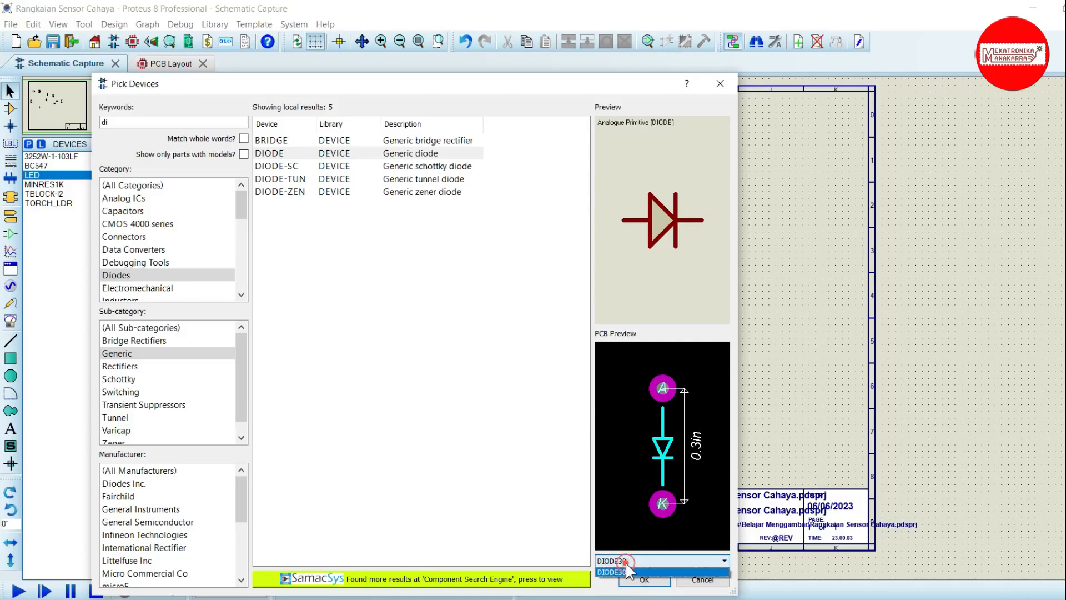
{"action": "left_click", "coordinate": [626, 571]}
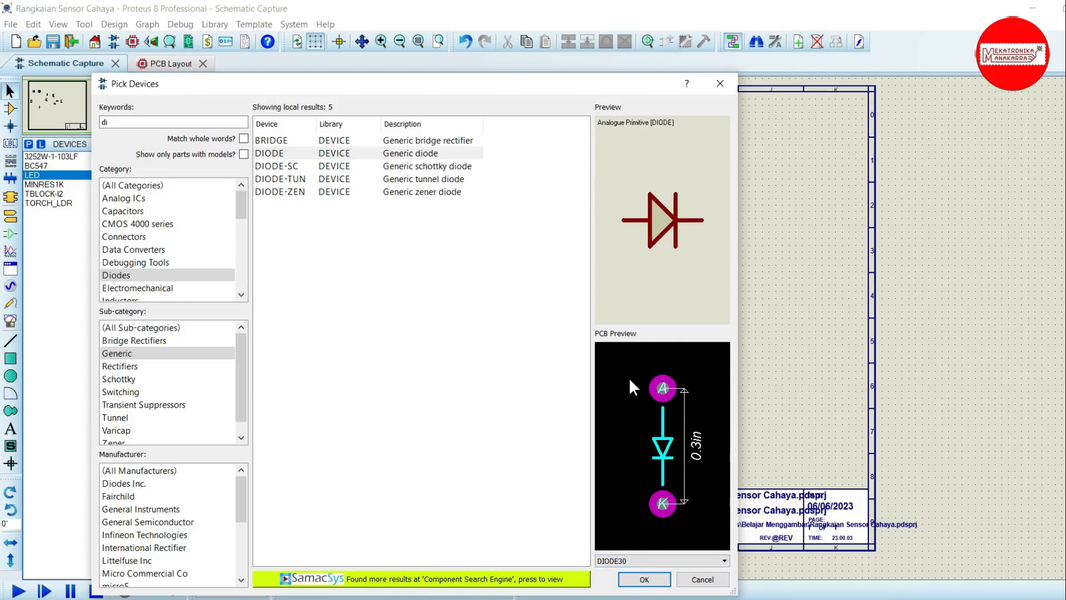
{"action": "left_click", "coordinate": [283, 151]}
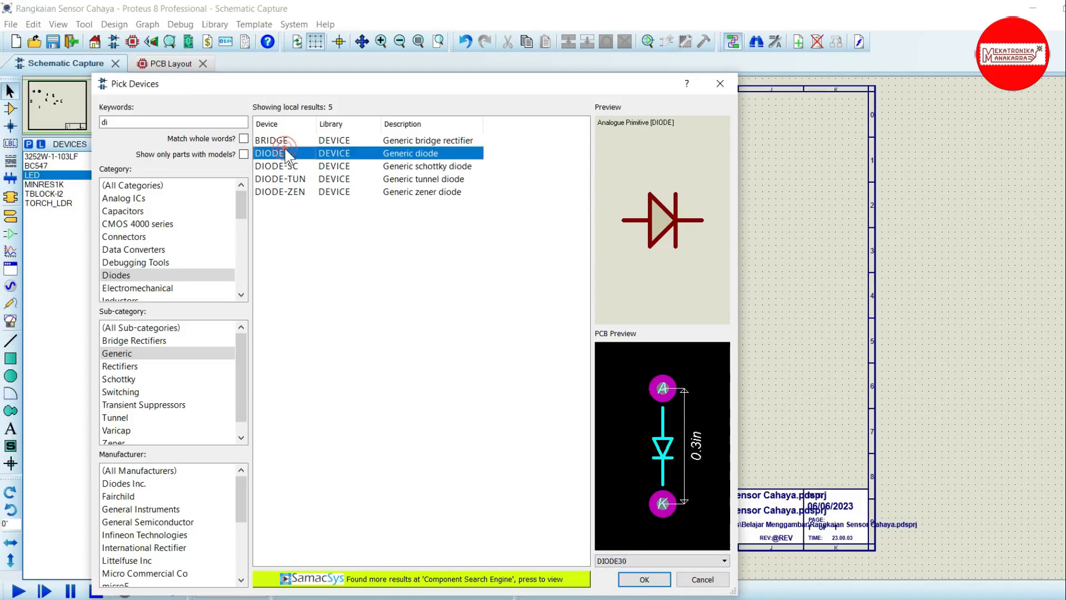
{"action": "left_click", "coordinate": [644, 580]}
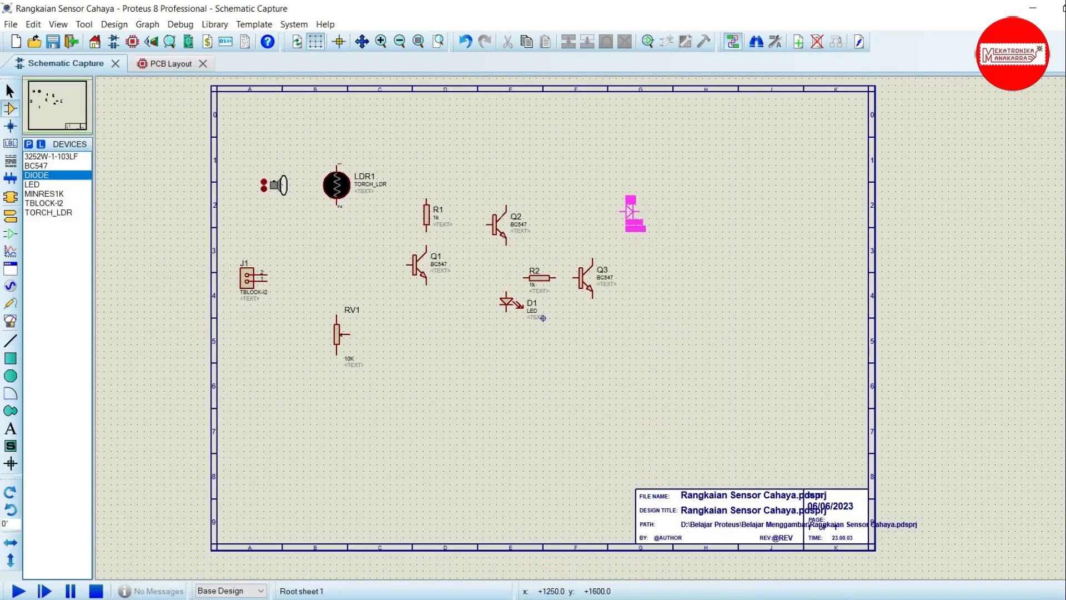
{"action": "left_click", "coordinate": [630, 211]}
{"action": "right_click", "coordinate": [632, 209]}
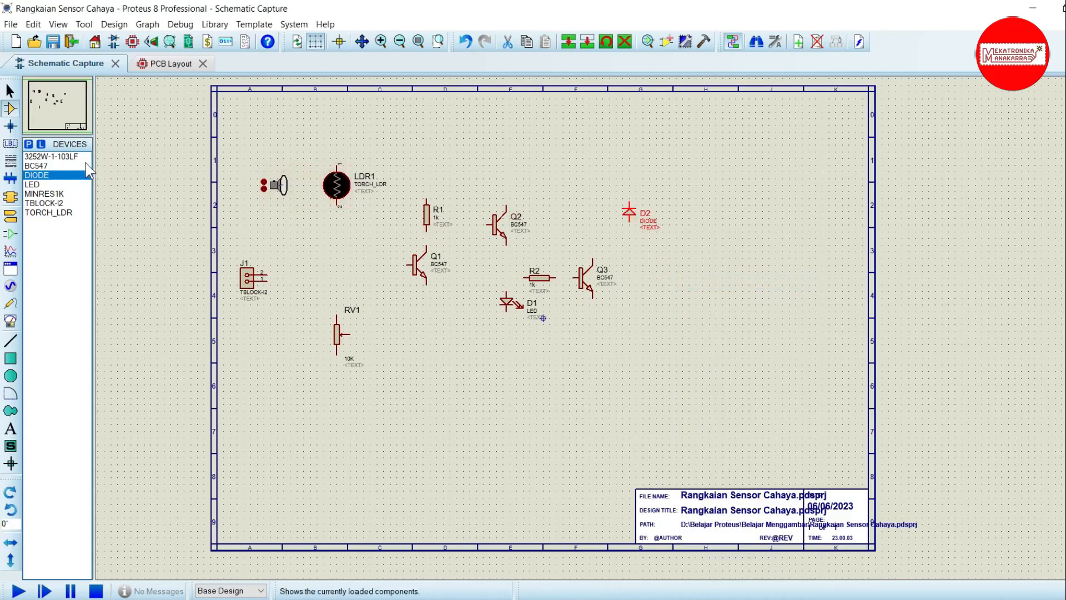
Search the device library with the keyword relay and filter the results to the Relays (Generic) sub-category.
{"action": "left_click", "coordinate": [28, 144]}
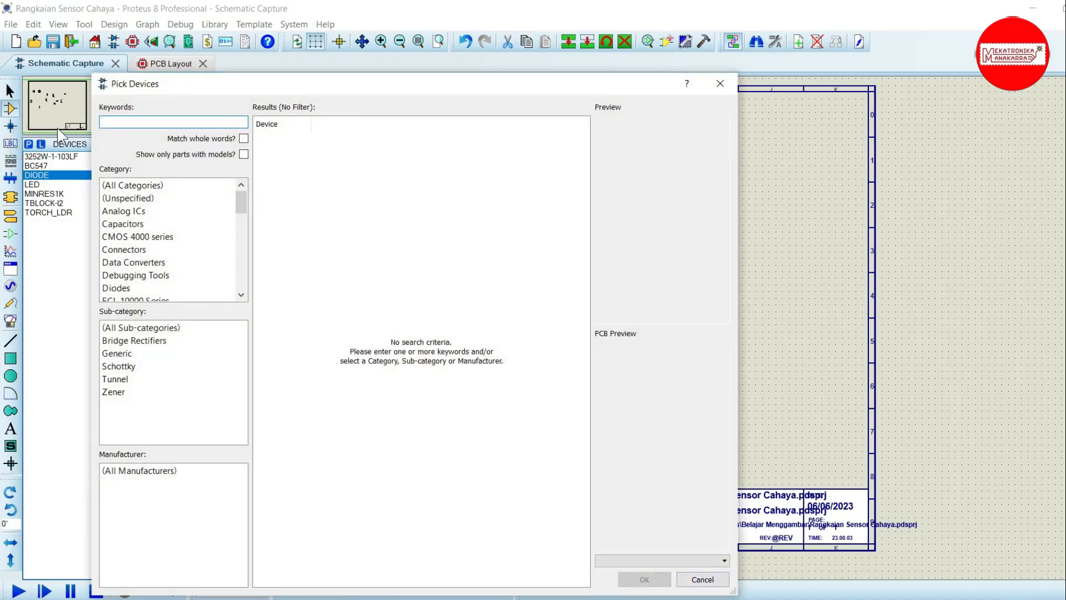
{"action": "type", "text": "relay"}
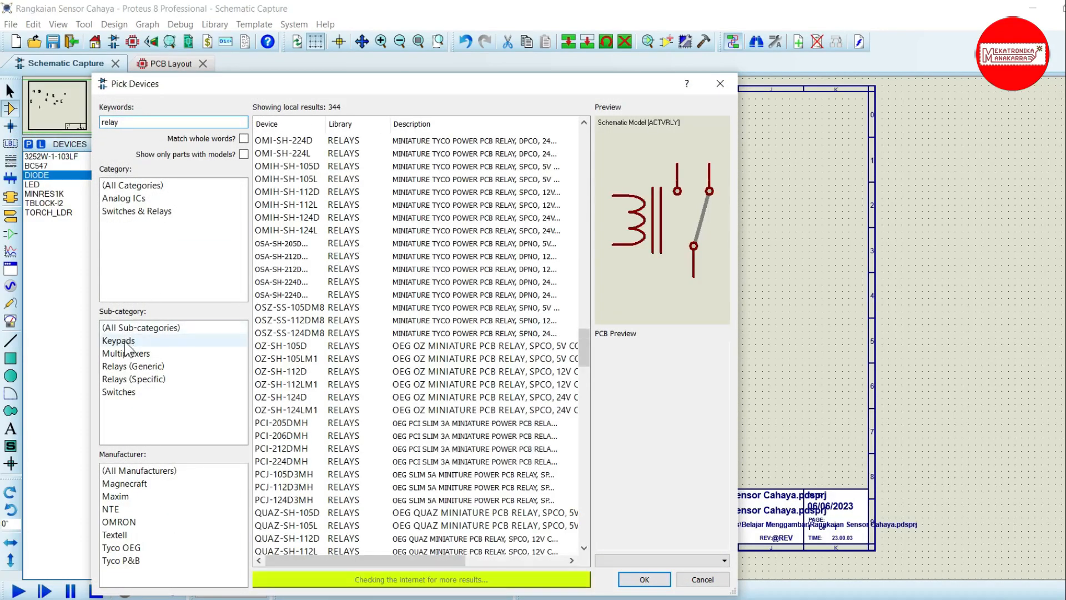
{"action": "left_click", "coordinate": [124, 367]}
Compare the schematic symbols of the generic relays from RELAY to RLY-SPNO, checking whether each has a PCB footprint.
{"action": "left_click", "coordinate": [270, 141]}
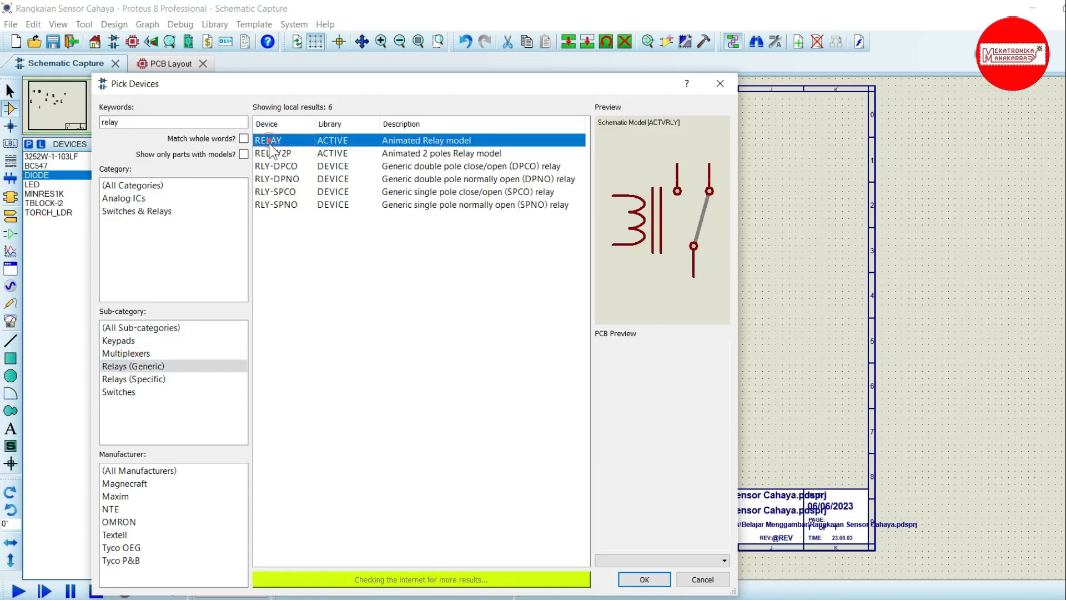
{"action": "left_click", "coordinate": [275, 154]}
{"action": "left_click", "coordinate": [277, 166]}
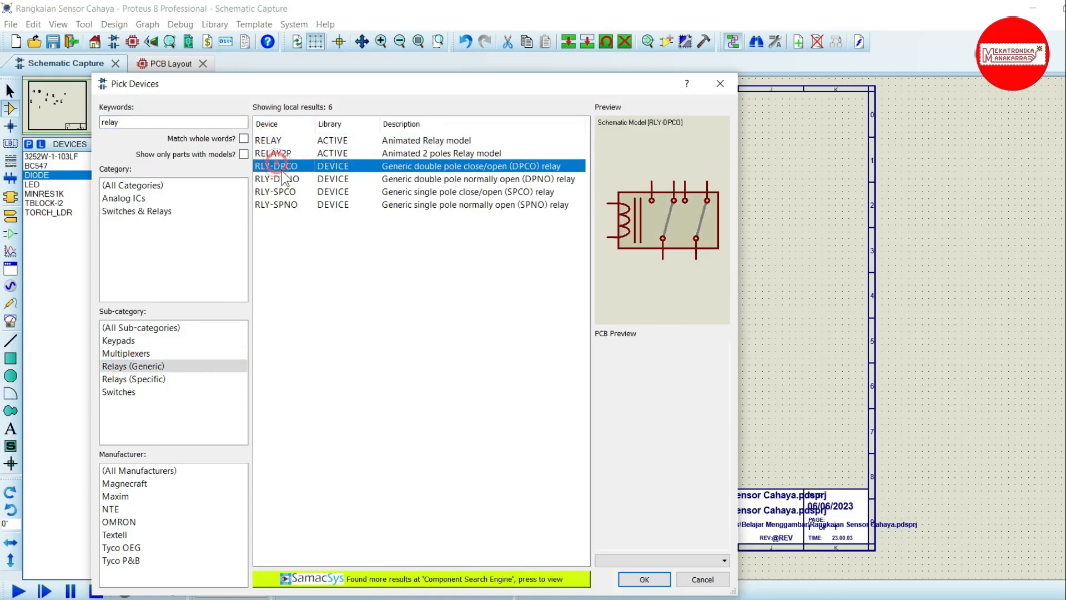
{"action": "left_click", "coordinate": [284, 178]}
{"action": "left_click", "coordinate": [287, 192]}
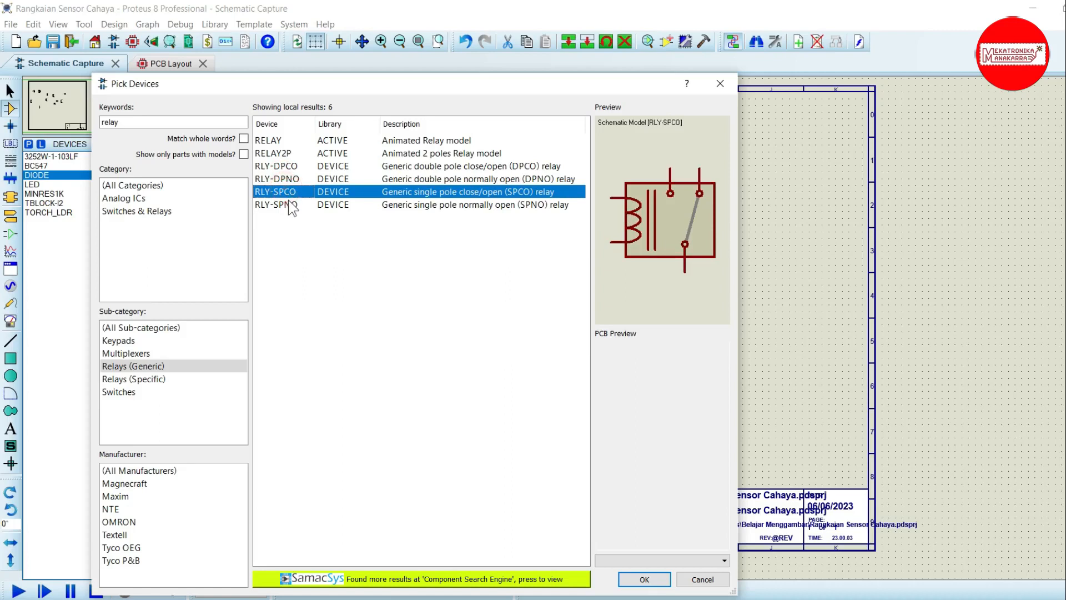
{"action": "left_click", "coordinate": [291, 205]}
{"action": "left_click", "coordinate": [289, 192]}
{"action": "left_click", "coordinate": [301, 205]}
{"action": "left_click", "coordinate": [301, 192]}
Filter the relay results to the Relays (Specific) sub-category and compare the PCB footprints of the Omron relays from G2R through G5CLE.
{"action": "left_click", "coordinate": [150, 378]}
{"action": "left_click", "coordinate": [285, 232]}
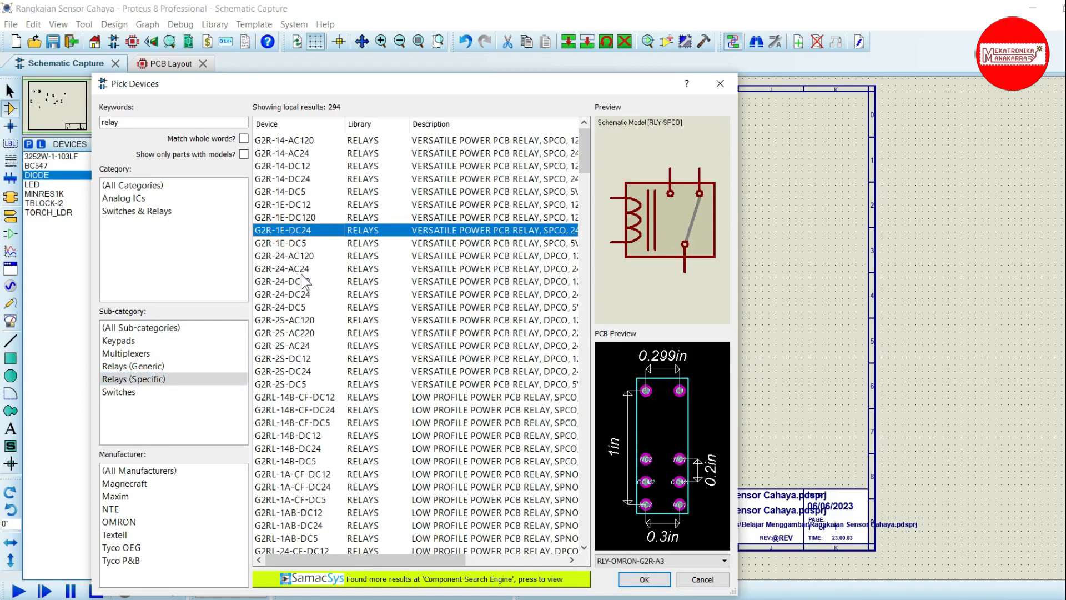
{"action": "key", "text": "Up"}
{"action": "key", "text": "Up"}
{"action": "key", "text": "Up"}
{"action": "key", "text": "Up"}
{"action": "key", "text": "Up"}
{"action": "key", "text": "Up"}
{"action": "key", "text": "Up"}
{"action": "key", "text": "Down"}
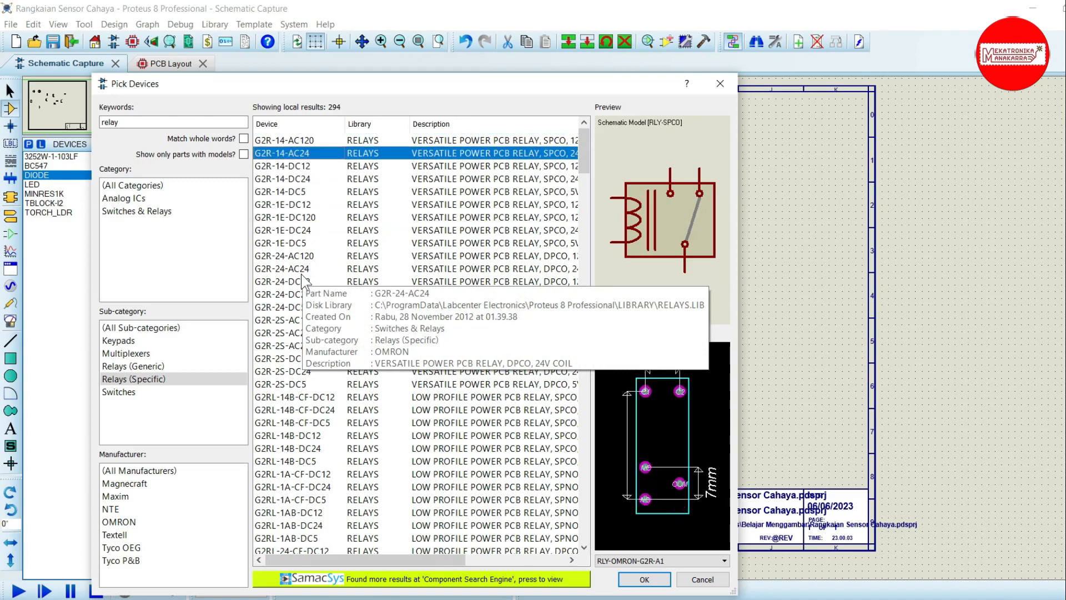
{"action": "key", "text": "Down"}
{"action": "key", "text": "Down"}
{"action": "key", "text": "Down"}
{"action": "key", "text": "Down"}
{"action": "key", "text": "Down"}
{"action": "key", "text": "Down"}
{"action": "key", "text": "Down"}
{"action": "key", "text": "Down"}
{"action": "key", "text": "Down"}
{"action": "key", "text": "Down"}
{"action": "key", "text": "Down"}
{"action": "key", "text": "Down"}
{"action": "key", "text": "Down"}
{"action": "key", "text": "Down"}
{"action": "key", "text": "Down"}
{"action": "key", "text": "Down"}
{"action": "key", "text": "Down"}
{"action": "key", "text": "Down"}
{"action": "key", "text": "Down"}
{"action": "key", "text": "Down"}
{"action": "key", "text": "Down"}
{"action": "key", "text": "Down"}
{"action": "key", "text": "Down"}
{"action": "key", "text": "Down"}
{"action": "key", "text": "Down"}
{"action": "key", "text": "Down"}
{"action": "key", "text": "Down"}
{"action": "key", "text": "Down"}
{"action": "key", "text": "Down"}
{"action": "key", "text": "Down"}
{"action": "key", "text": "Down"}
{"action": "key", "text": "Down"}
{"action": "key", "text": "Down"}
{"action": "key", "text": "Down"}
{"action": "key", "text": "Down"}
{"action": "key", "text": "Down"}
{"action": "key", "text": "Down"}
{"action": "key", "text": "Down"}
{"action": "key", "text": "Down"}
{"action": "key", "text": "Down"}
{"action": "key", "text": "Up"}
{"action": "key", "text": "Up"}
{"action": "key", "text": "Up"}
{"action": "key", "text": "Up"}
{"action": "key", "text": "Up"}
{"action": "key", "text": "Up"}
{"action": "key", "text": "Up"}
{"action": "key", "text": "Up"}
{"action": "key", "text": "Up"}
{"action": "key", "text": "Up"}
{"action": "key", "text": "Up"}
{"action": "key", "text": "Up"}
{"action": "key", "text": "Up"}
{"action": "key", "text": "Up"}
{"action": "key", "text": "Up"}
{"action": "key", "text": "Up"}
{"action": "key", "text": "Up"}
{"action": "key", "text": "Up"}
{"action": "key", "text": "Up"}
{"action": "key", "text": "Up"}
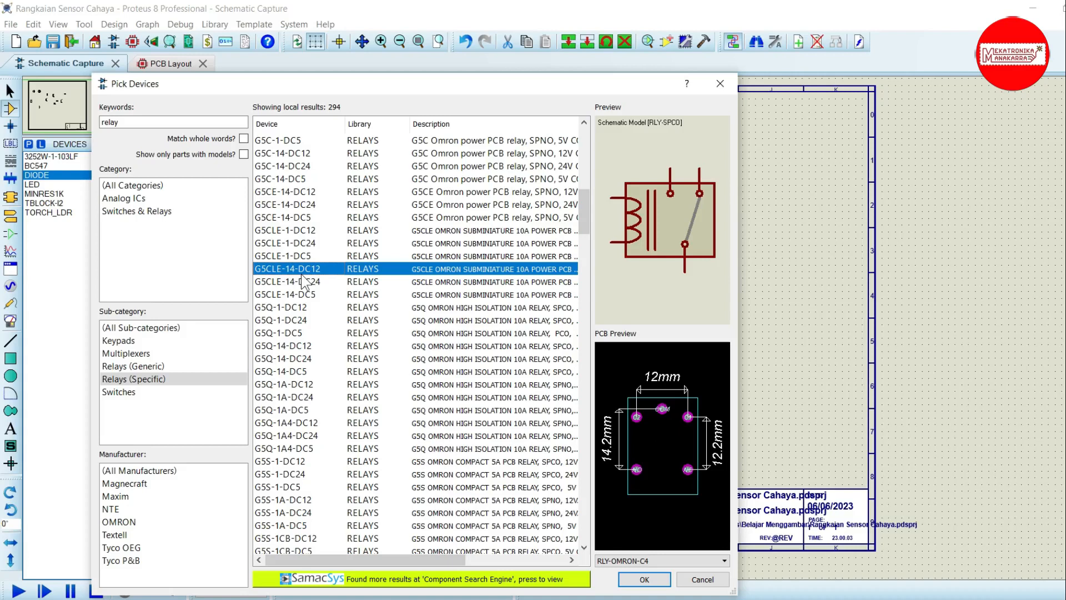
Pick the G5CLE-14-DC5 relay with the RLY-OMRON-C4 package and place it to the right of diode D2.
{"action": "left_click", "coordinate": [298, 295]}
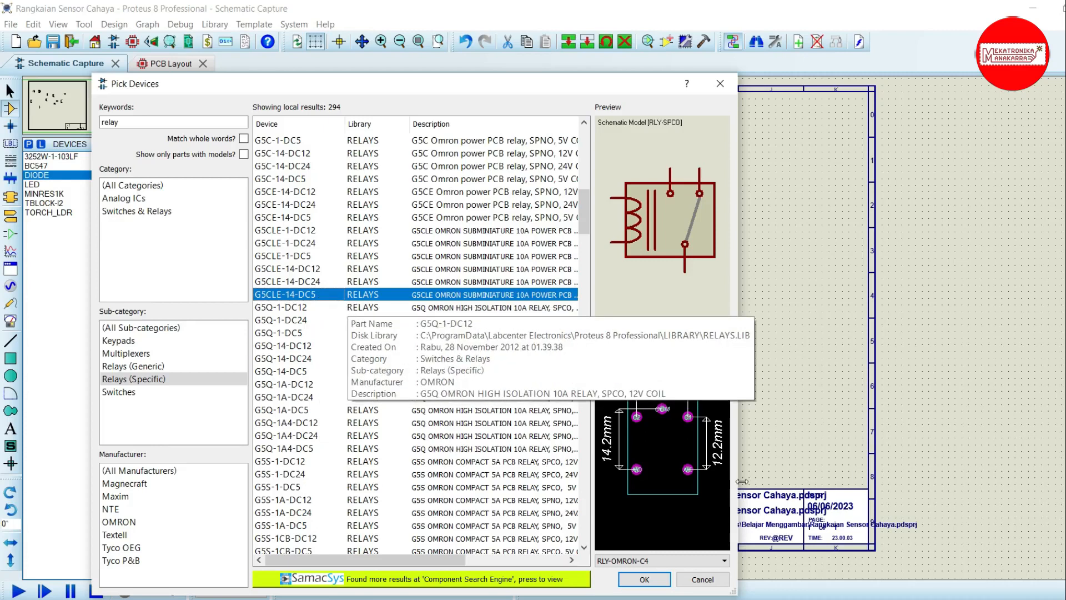
{"action": "left_click", "coordinate": [645, 579]}
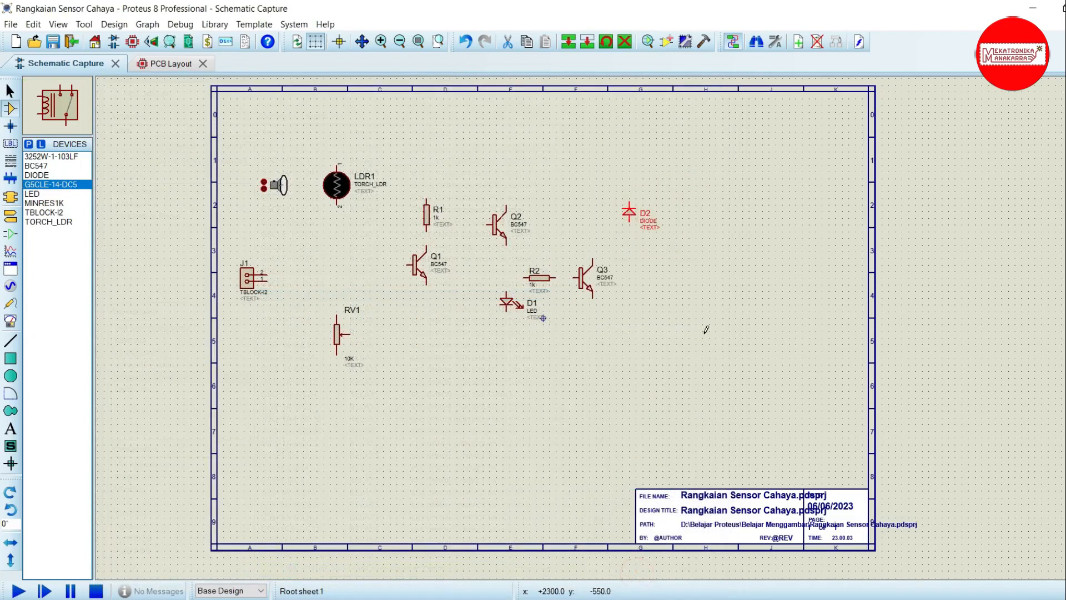
{"action": "left_click", "coordinate": [721, 264]}
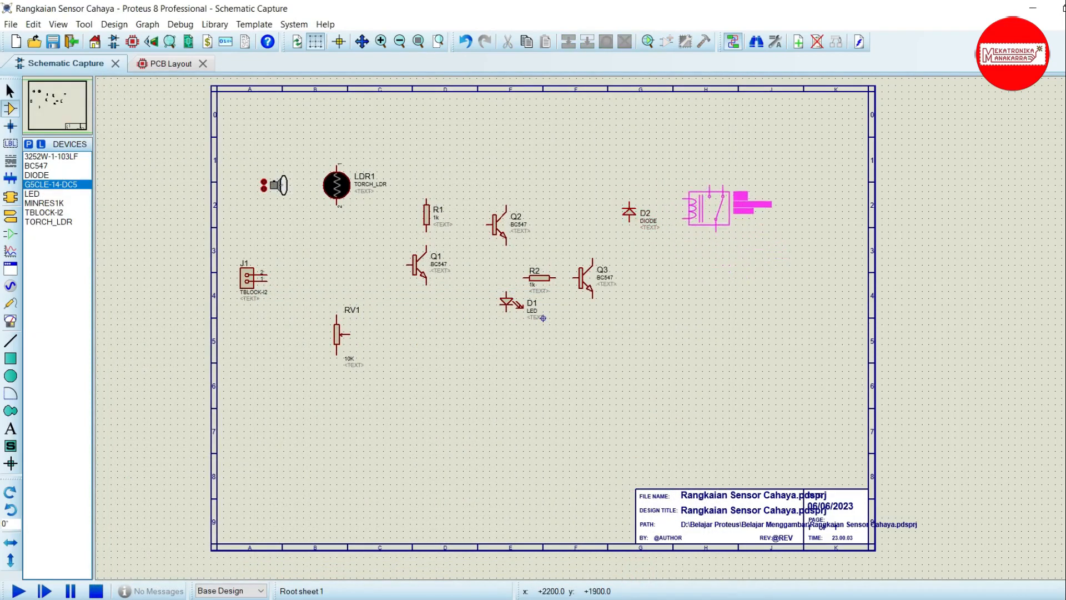
{"action": "left_click", "coordinate": [691, 189]}
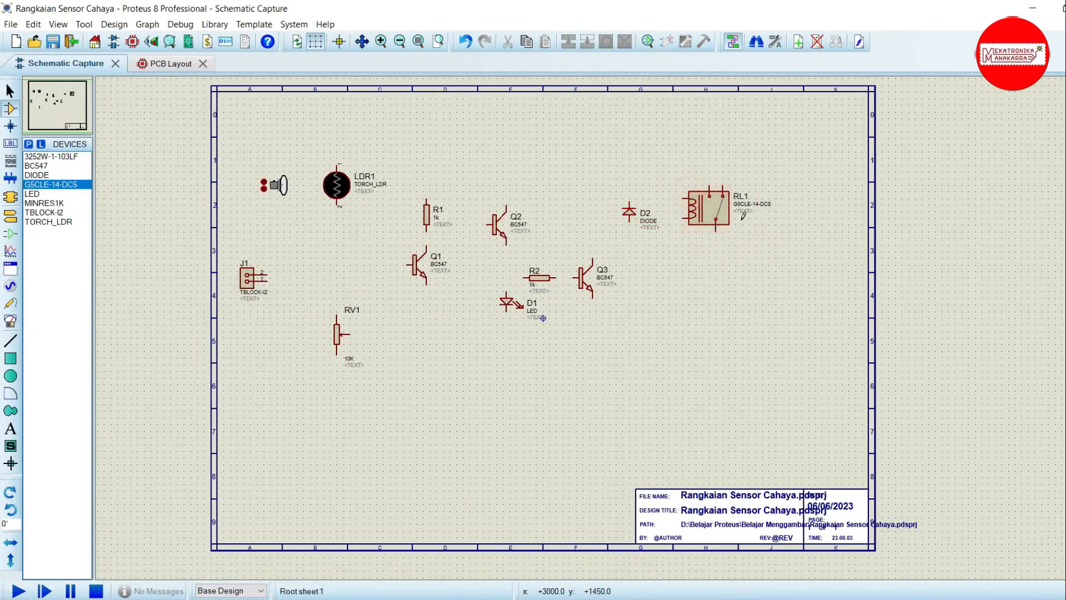
Filter the device library to the Connectors category and its Terminal Blocks sub-category.
{"action": "scroll", "coordinate": [743, 216], "scroll_direction": "up", "scroll_amount": 1}
{"action": "scroll", "coordinate": [591, 333], "scroll_direction": "down", "scroll_amount": 3}
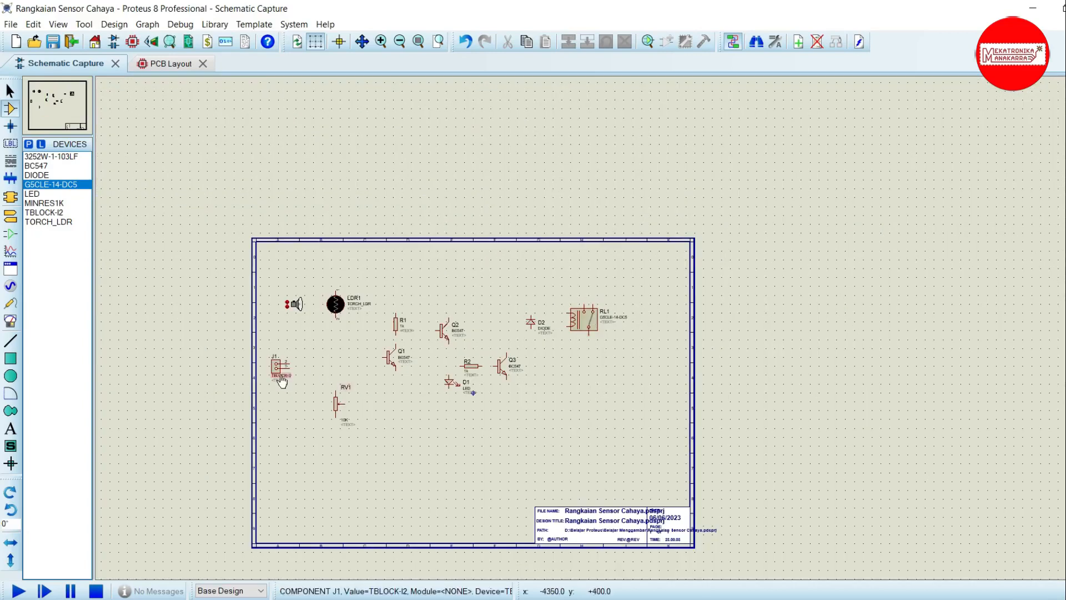
{"action": "scroll", "coordinate": [584, 289], "scroll_direction": "up", "scroll_amount": 2}
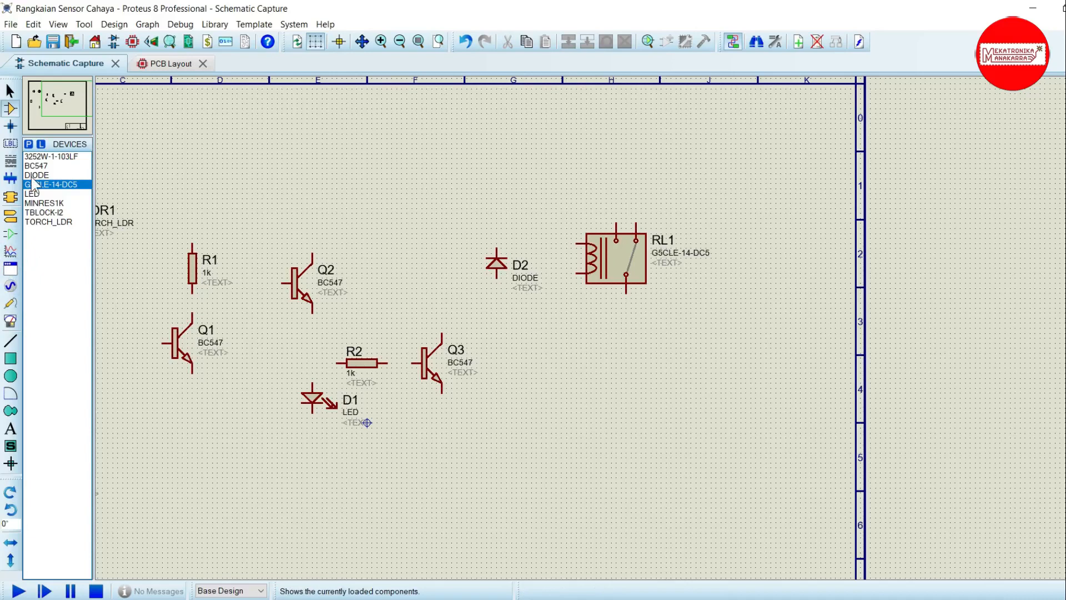
{"action": "left_click", "coordinate": [28, 145]}
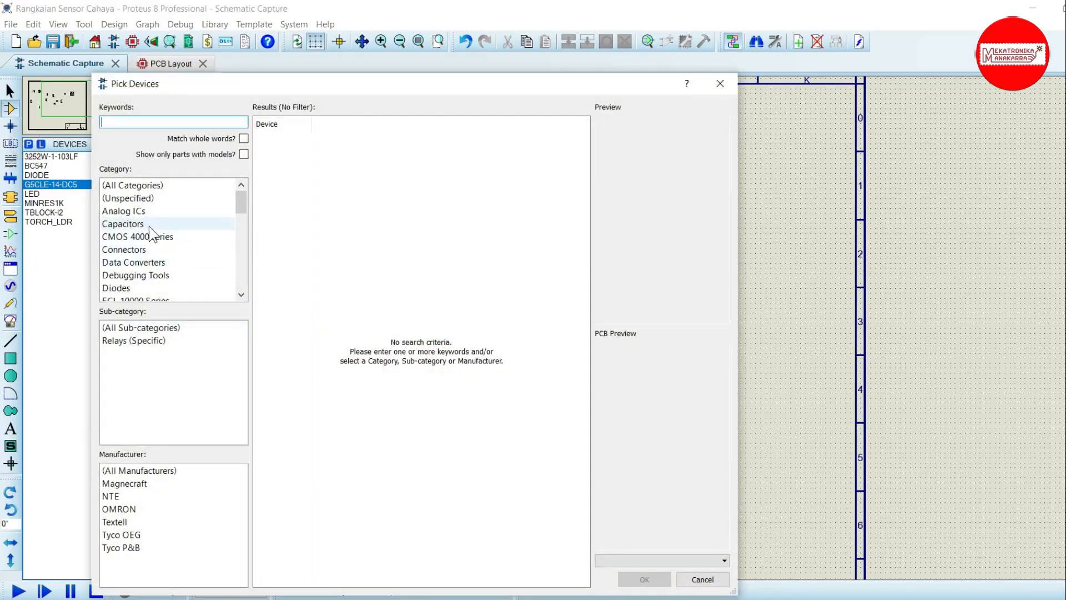
{"action": "left_click", "coordinate": [141, 249]}
{"action": "scroll", "coordinate": [146, 375], "scroll_direction": "down", "scroll_amount": 2}
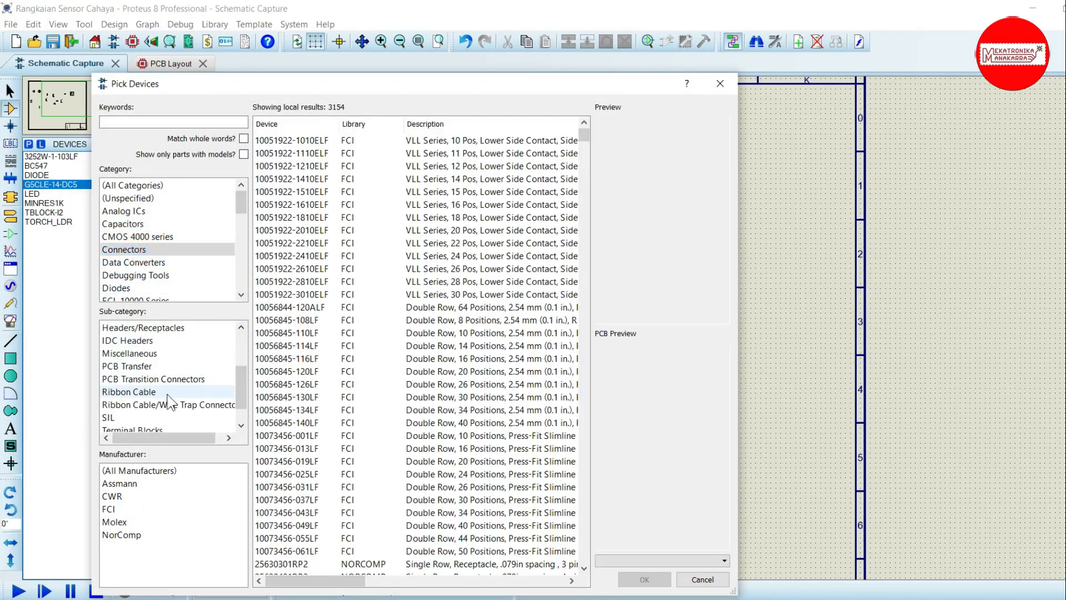
{"action": "scroll", "coordinate": [144, 356], "scroll_direction": "up", "scroll_amount": 2}
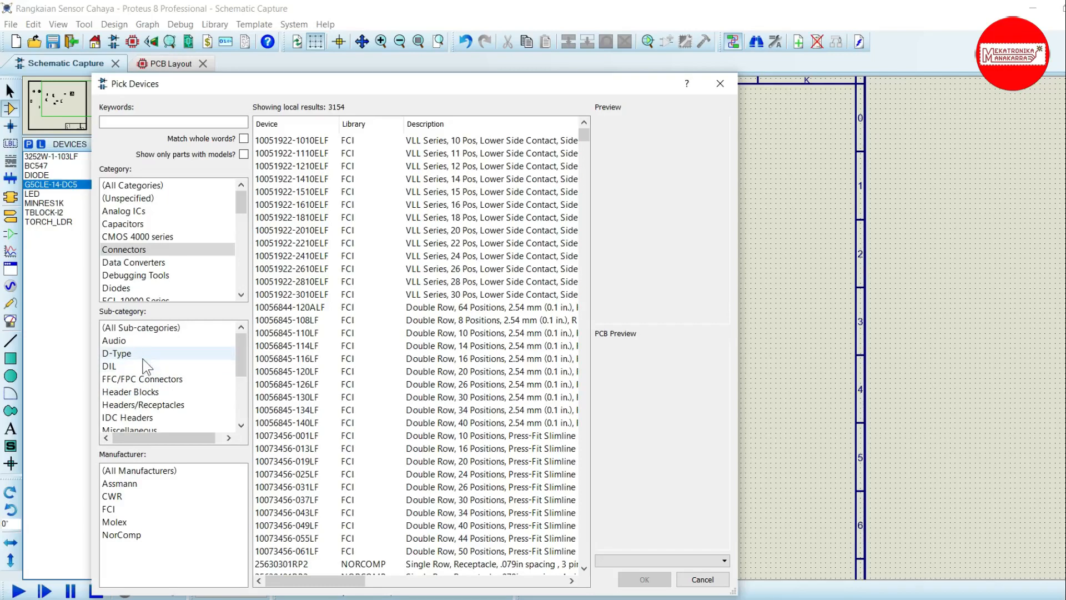
{"action": "scroll", "coordinate": [142, 383], "scroll_direction": "down", "scroll_amount": 2}
{"action": "scroll", "coordinate": [145, 391], "scroll_direction": "down", "scroll_amount": 1}
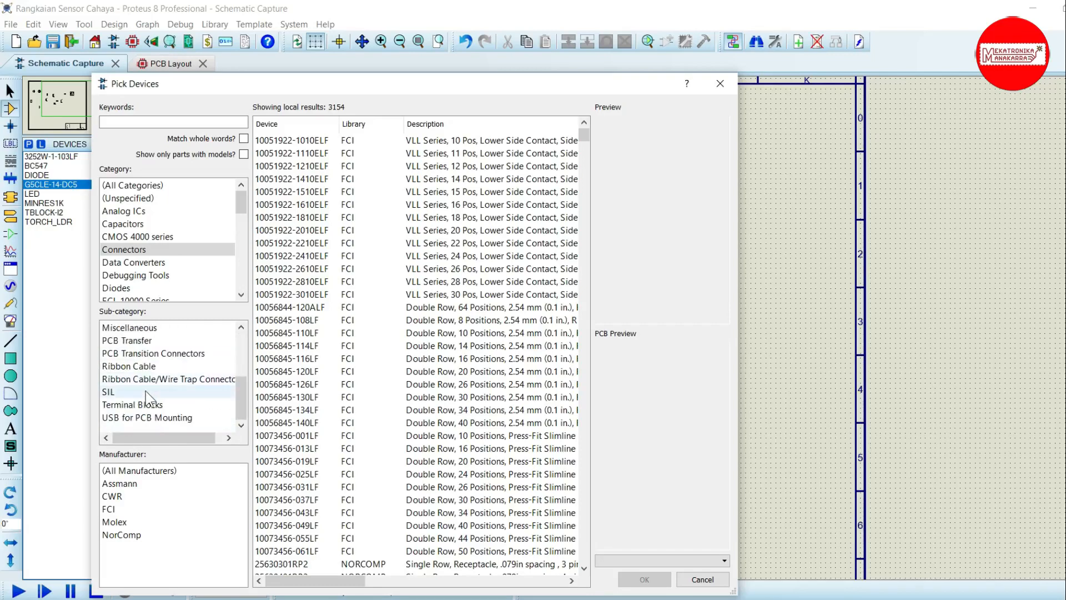
{"action": "left_click", "coordinate": [140, 405]}
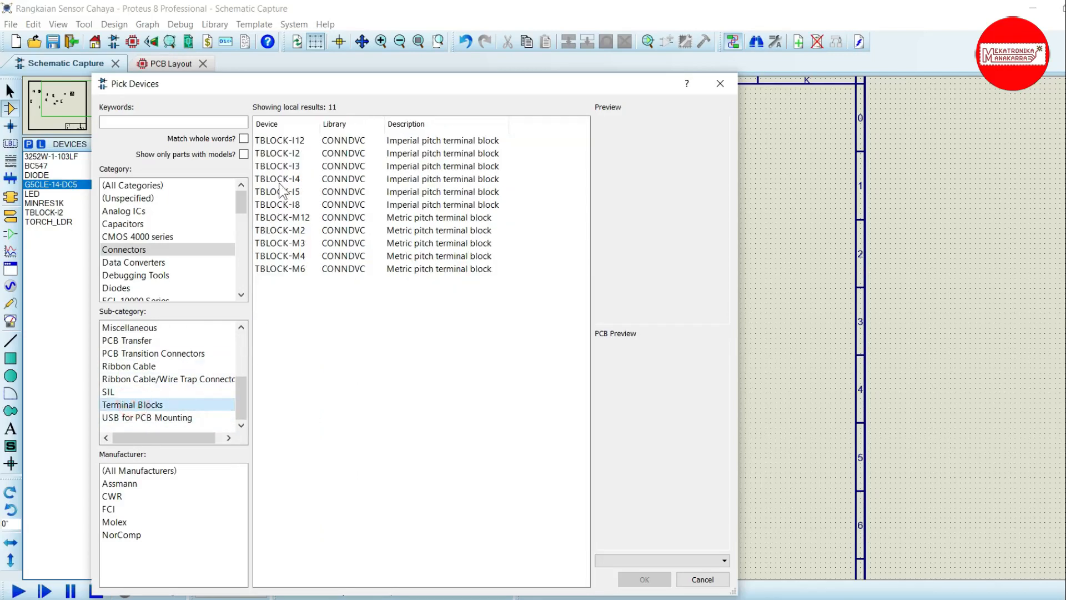
Pick the three-way terminal block TBLOCK-I3 and place it below and to the right of relay RL1.
{"action": "left_click", "coordinate": [291, 166]}
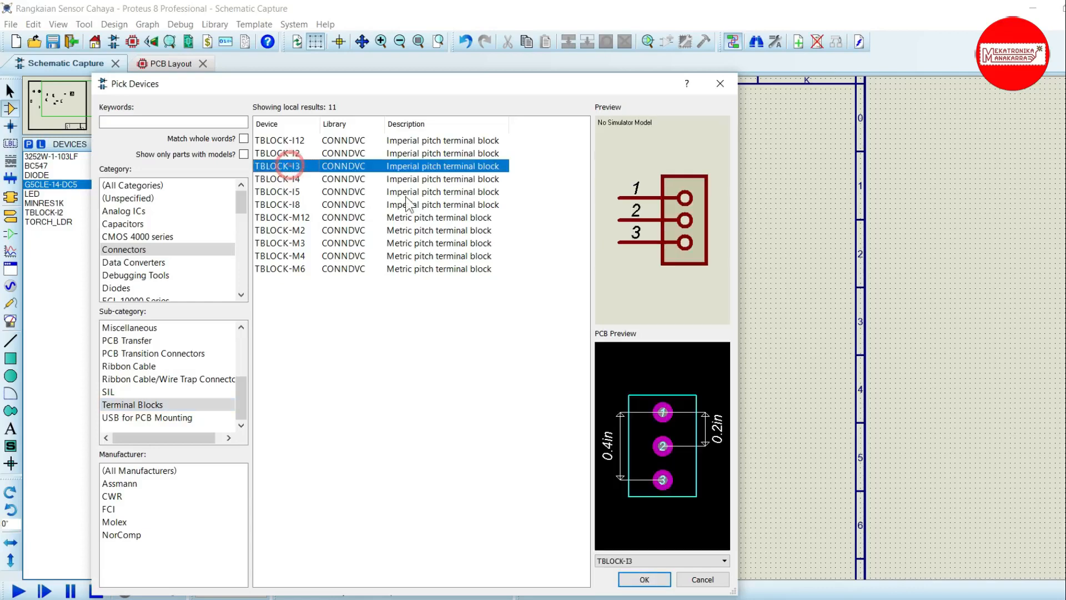
{"action": "left_click", "coordinate": [632, 576]}
{"action": "left_click", "coordinate": [741, 288]}
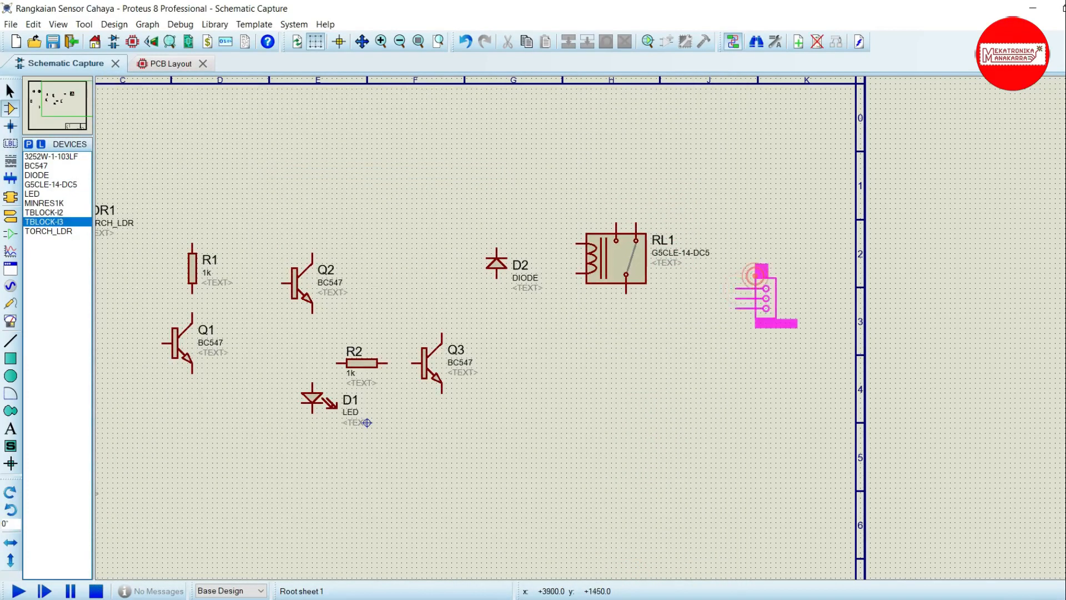
{"action": "left_click", "coordinate": [745, 298]}
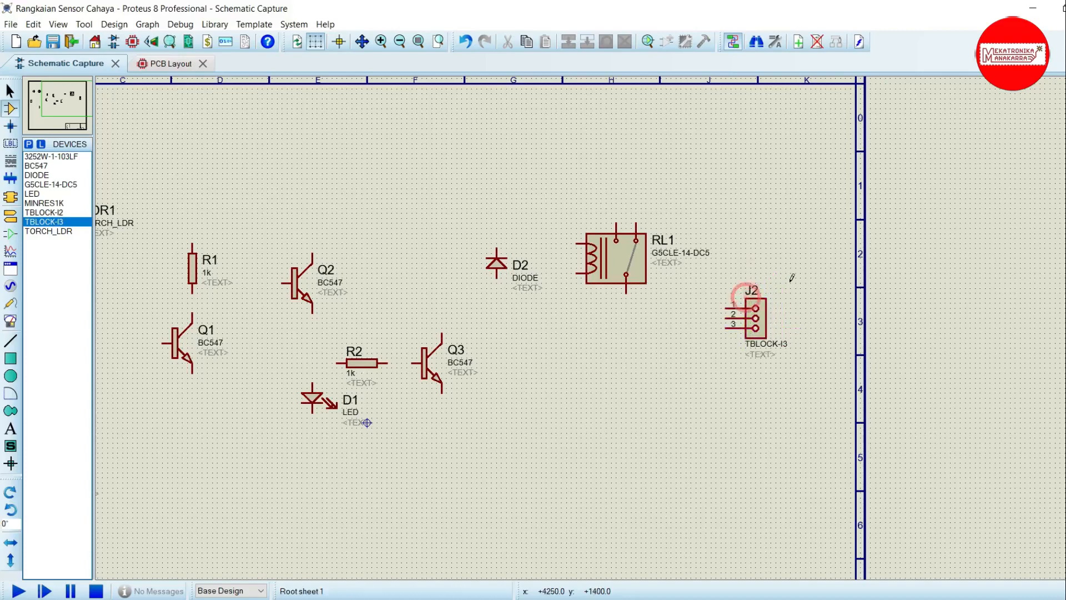
Review all the components placed on the schematic sheet, from connector J1 across to terminal block J2.
{"action": "scroll", "coordinate": [792, 278], "scroll_direction": "down", "scroll_amount": 3}
{"action": "scroll", "coordinate": [608, 323], "scroll_direction": "up", "scroll_amount": 3}
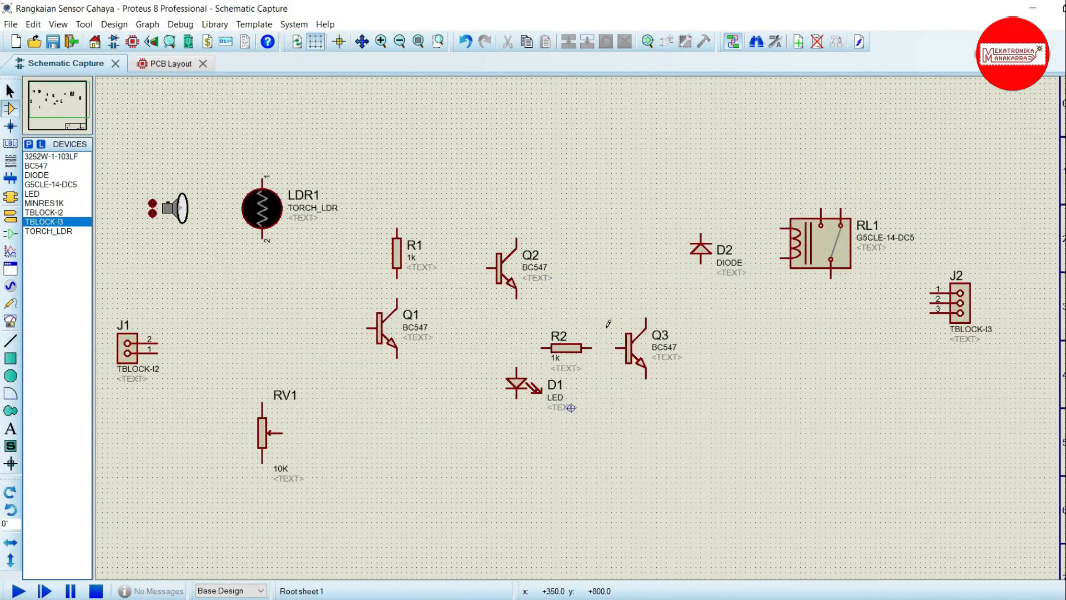
{"action": "scroll", "coordinate": [608, 324], "scroll_direction": "down", "scroll_amount": 3}
{"action": "scroll", "coordinate": [608, 324], "scroll_direction": "up", "scroll_amount": 3}
{"action": "scroll", "coordinate": [608, 323], "scroll_direction": "down", "scroll_amount": 3}
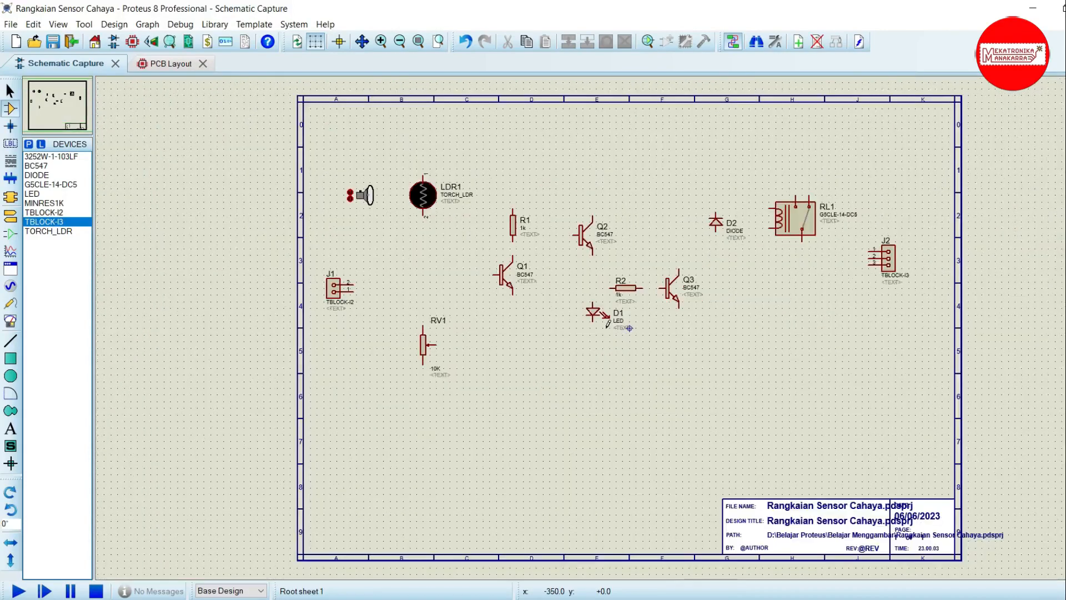
{"action": "scroll", "coordinate": [608, 333], "scroll_direction": "up", "scroll_amount": 3}
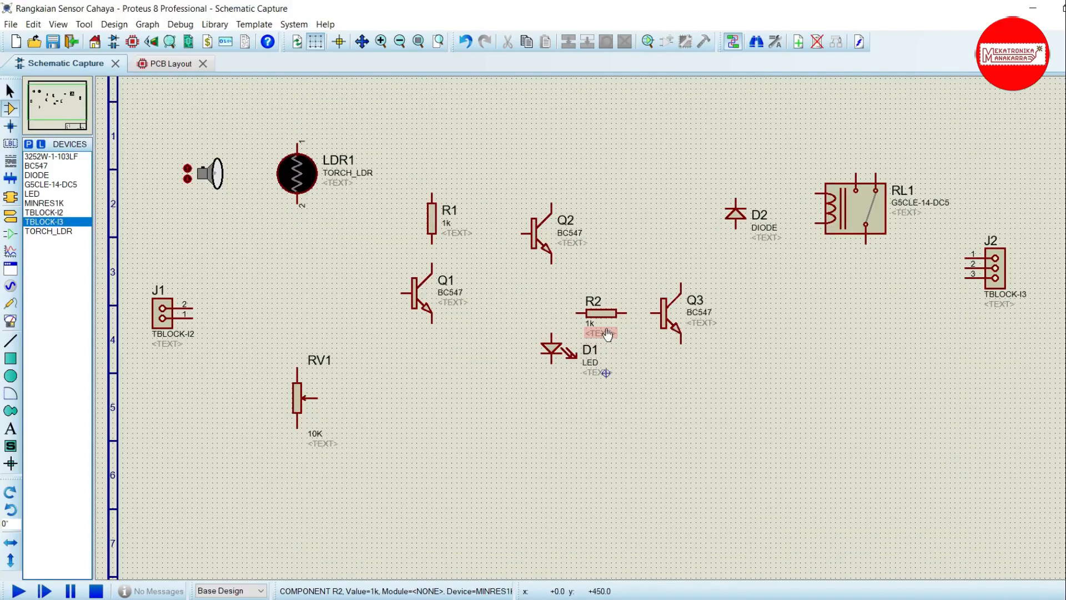
{"action": "scroll", "coordinate": [606, 334], "scroll_direction": "down", "scroll_amount": 2}
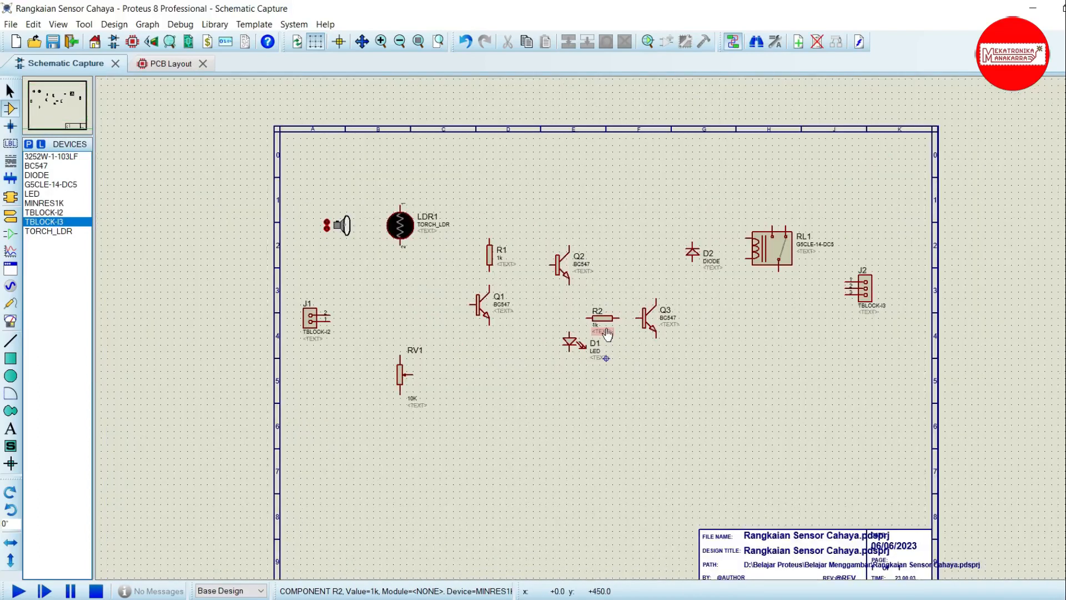
{"action": "scroll", "coordinate": [608, 333], "scroll_direction": "down", "scroll_amount": 2}
{"action": "scroll", "coordinate": [608, 333], "scroll_direction": "up", "scroll_amount": 2}
{"action": "scroll", "coordinate": [556, 325], "scroll_direction": "down", "scroll_amount": 2}
{"action": "scroll", "coordinate": [547, 322], "scroll_direction": "up", "scroll_amount": 2}
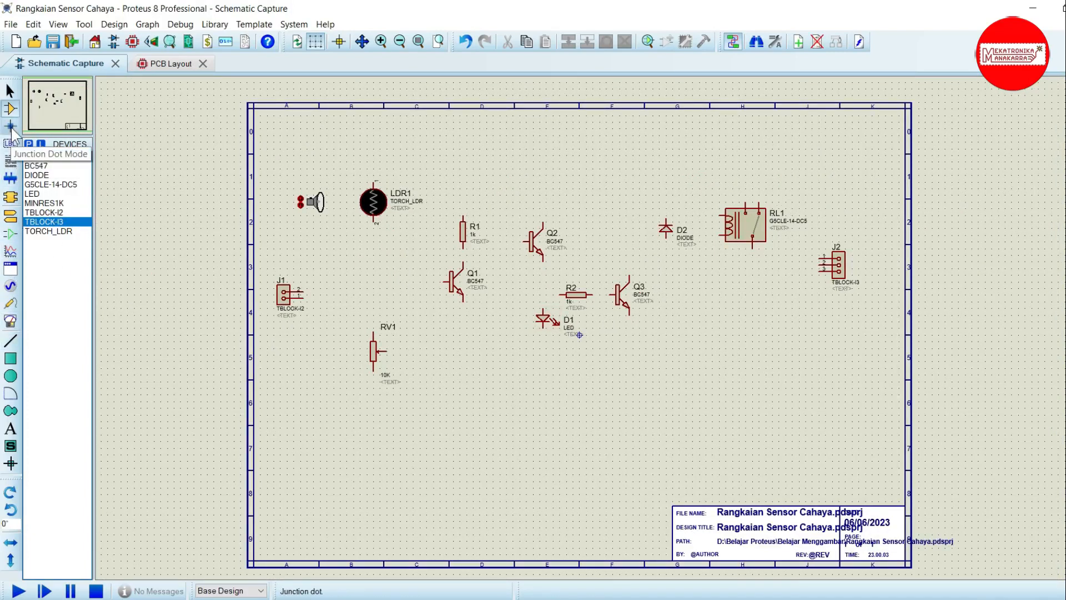
Switch to Selection Mode and wire pin 2 of LDR1 straight down to the upper terminal of potentiometer RV1.
{"action": "left_click", "coordinate": [12, 91]}
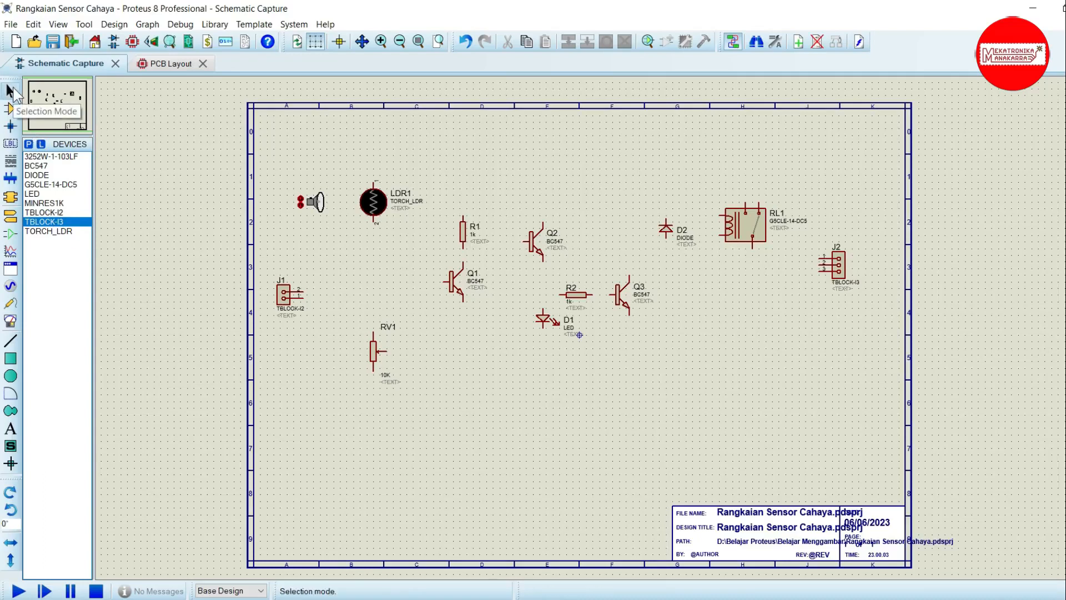
{"action": "scroll", "coordinate": [311, 278], "scroll_direction": "up", "scroll_amount": 1}
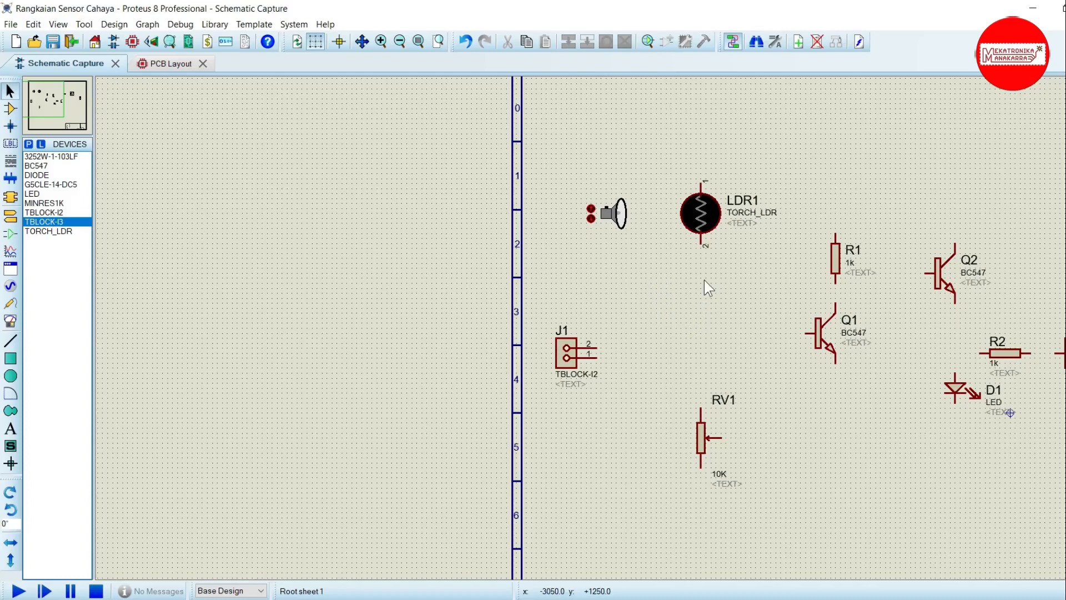
{"action": "left_click", "coordinate": [701, 242]}
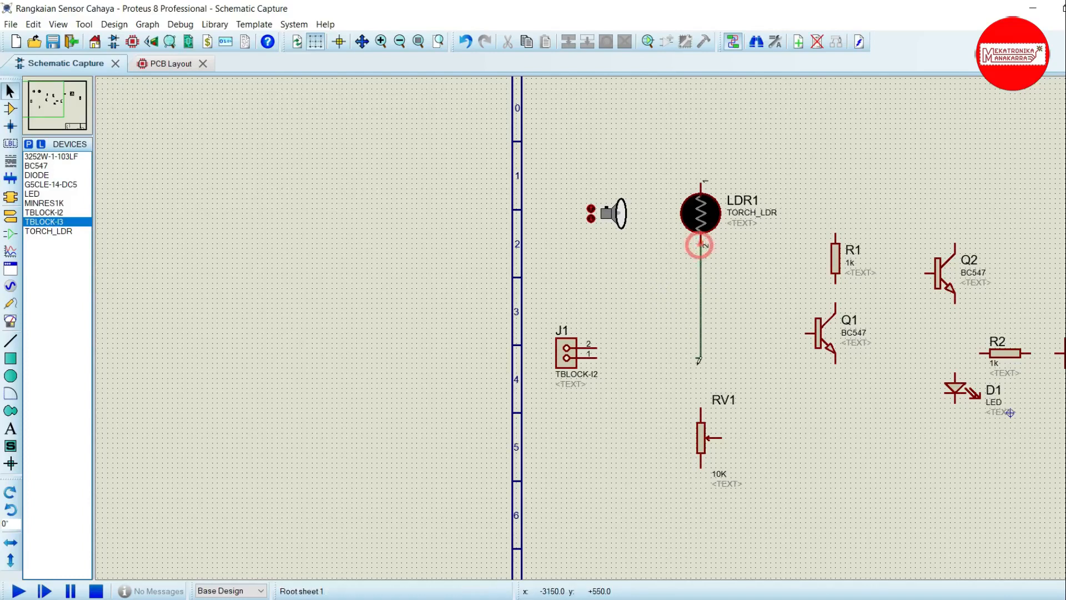
{"action": "left_click", "coordinate": [702, 406]}
Wire pin 2 of J1 to pin 1 of LDR1, routing the wire around the outside of the torch symbol.
{"action": "left_click", "coordinate": [598, 348]}
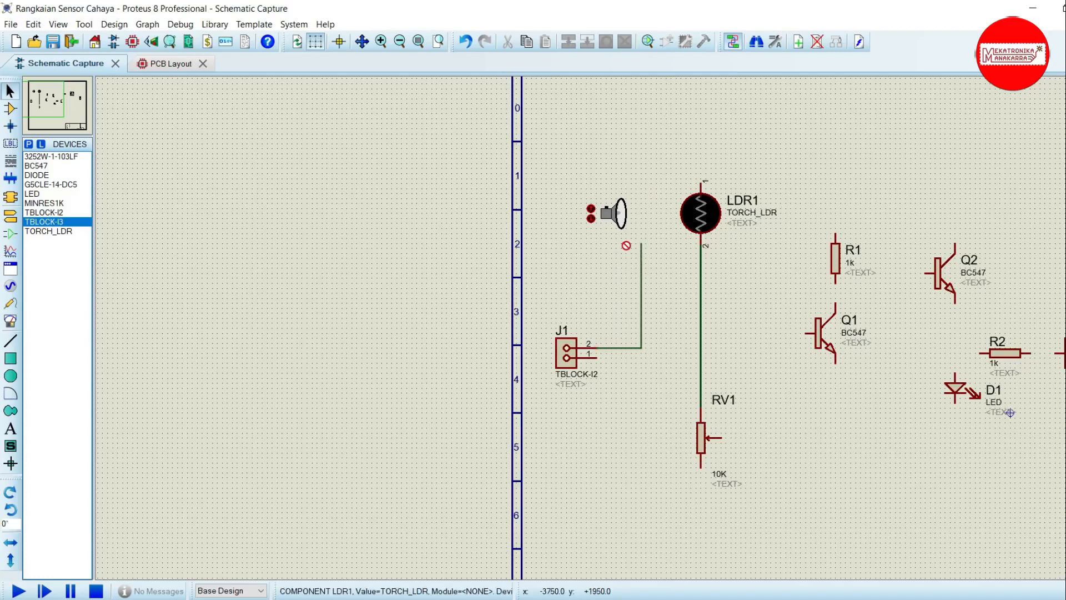
{"action": "left_click", "coordinate": [567, 253]}
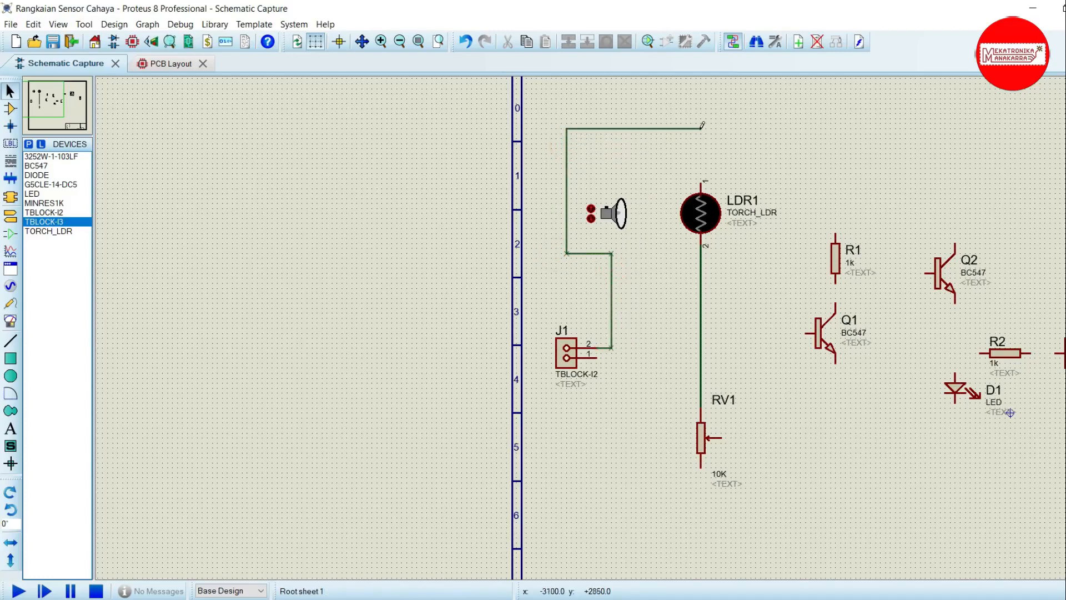
{"action": "left_click", "coordinate": [701, 184]}
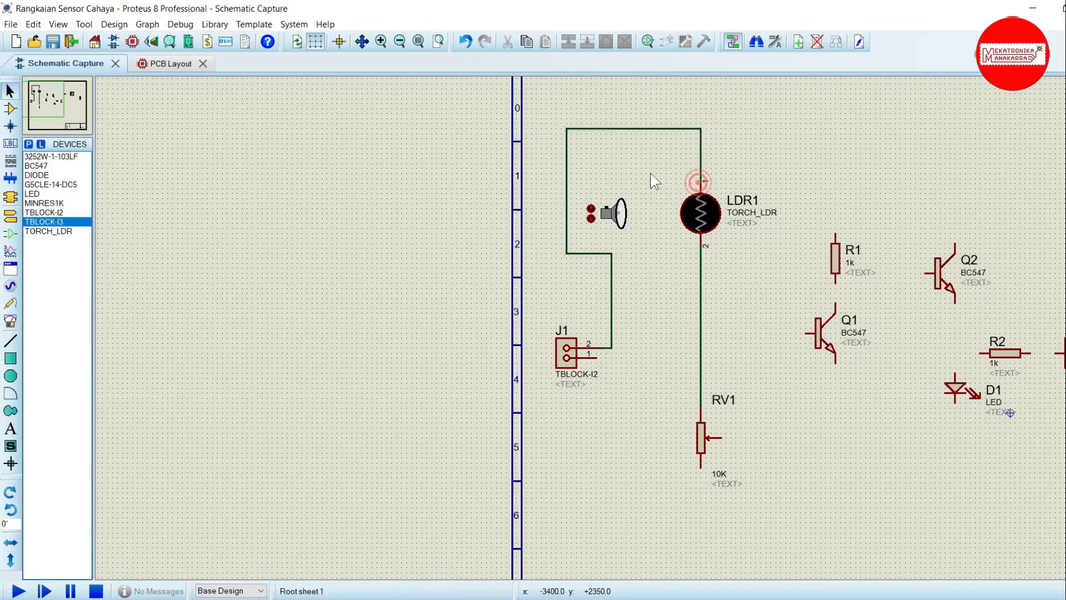
Wire the upper terminal of R1 to the corner of the supply wire above LDR1.
{"action": "scroll", "coordinate": [609, 336], "scroll_direction": "down", "scroll_amount": 2}
{"action": "scroll", "coordinate": [611, 334], "scroll_direction": "up", "scroll_amount": 2}
{"action": "scroll", "coordinate": [617, 328], "scroll_direction": "down", "scroll_amount": 2}
{"action": "scroll", "coordinate": [638, 317], "scroll_direction": "up", "scroll_amount": 2}
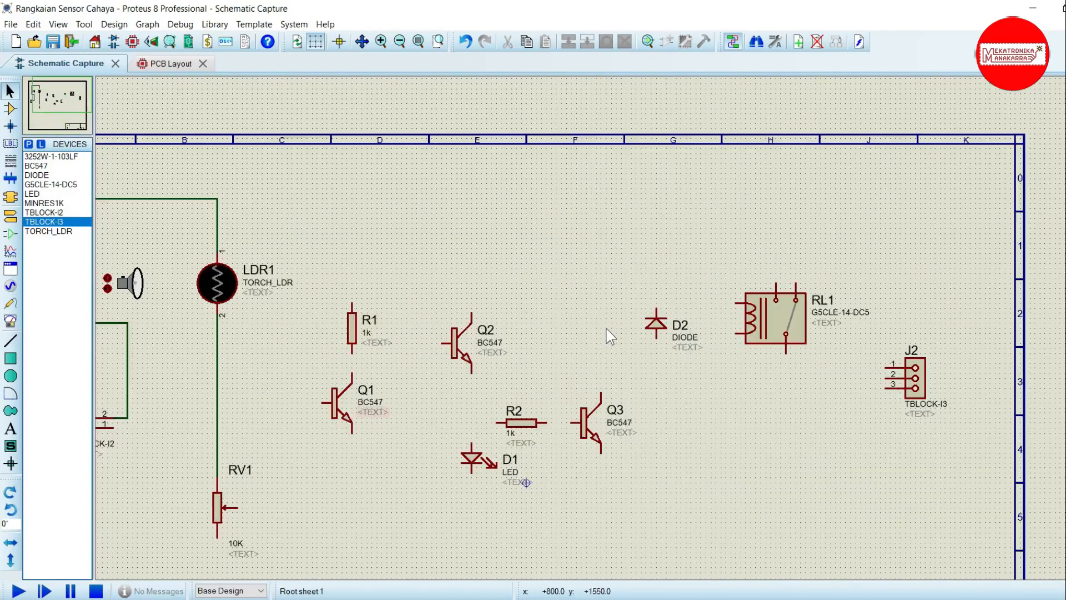
{"action": "scroll", "coordinate": [613, 329], "scroll_direction": "down", "scroll_amount": 1}
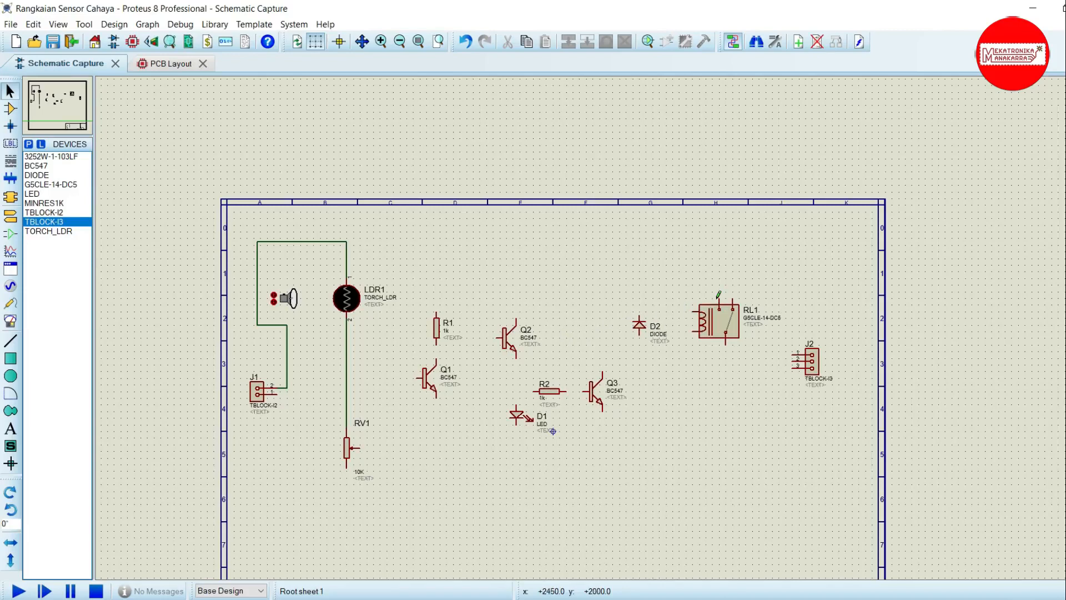
{"action": "left_click", "coordinate": [640, 316]}
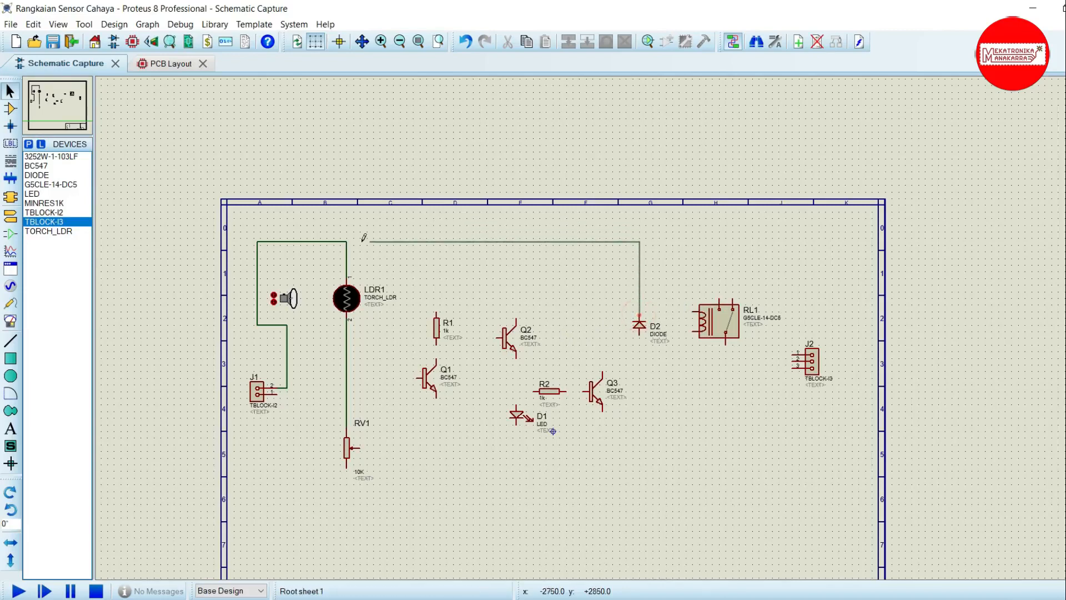
{"action": "right_click", "coordinate": [575, 248]}
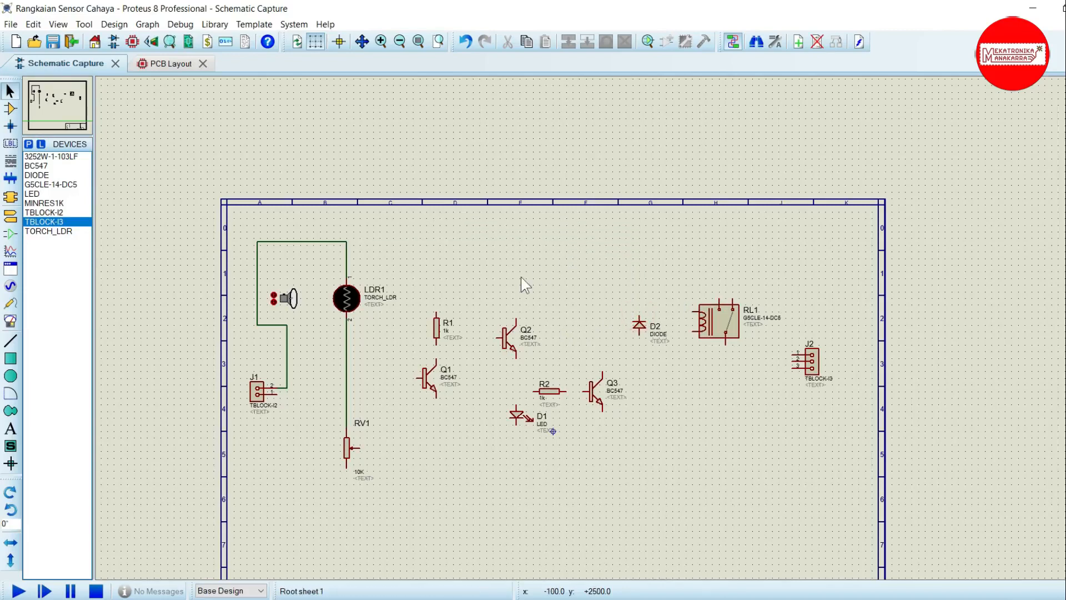
{"action": "left_click", "coordinate": [437, 314]}
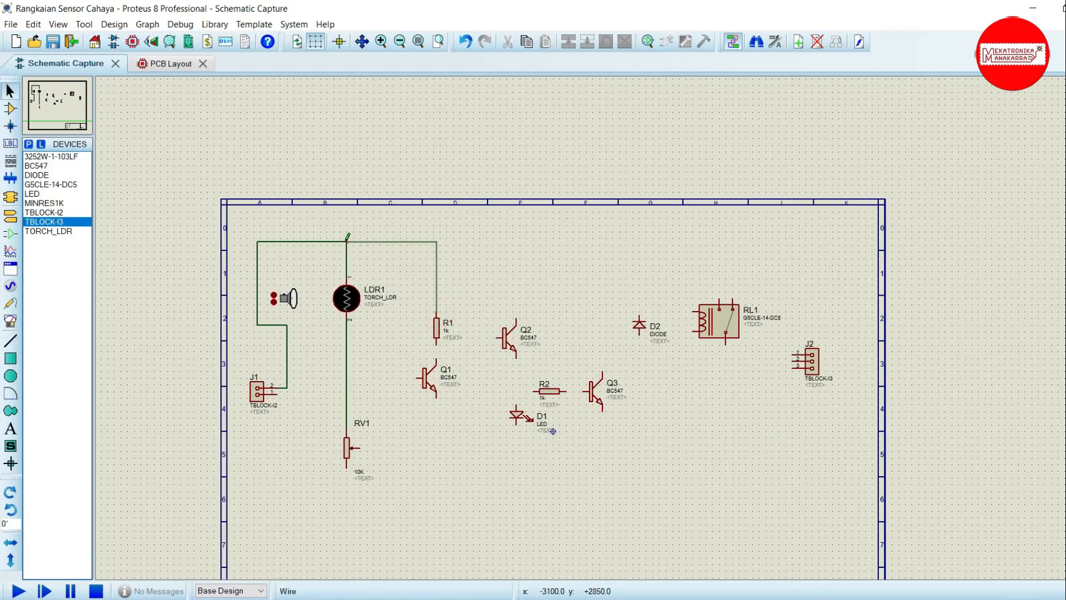
{"action": "left_click", "coordinate": [346, 241]}
Wire the collector of Q2 to the corner of the supply wire above R1.
{"action": "scroll", "coordinate": [346, 243], "scroll_direction": "up", "scroll_amount": 1}
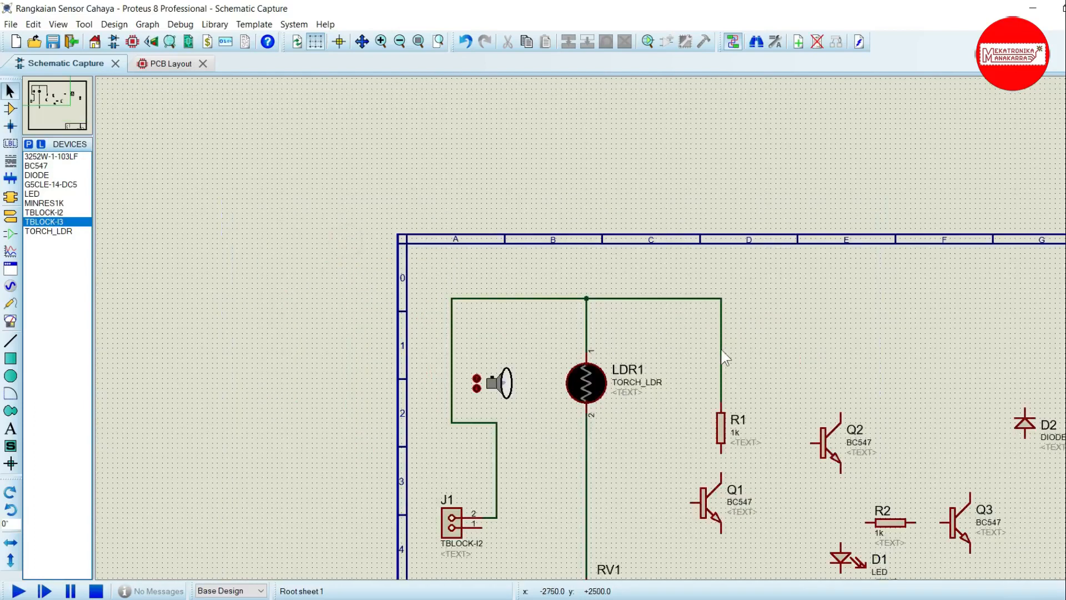
{"action": "left_click", "coordinate": [843, 411]}
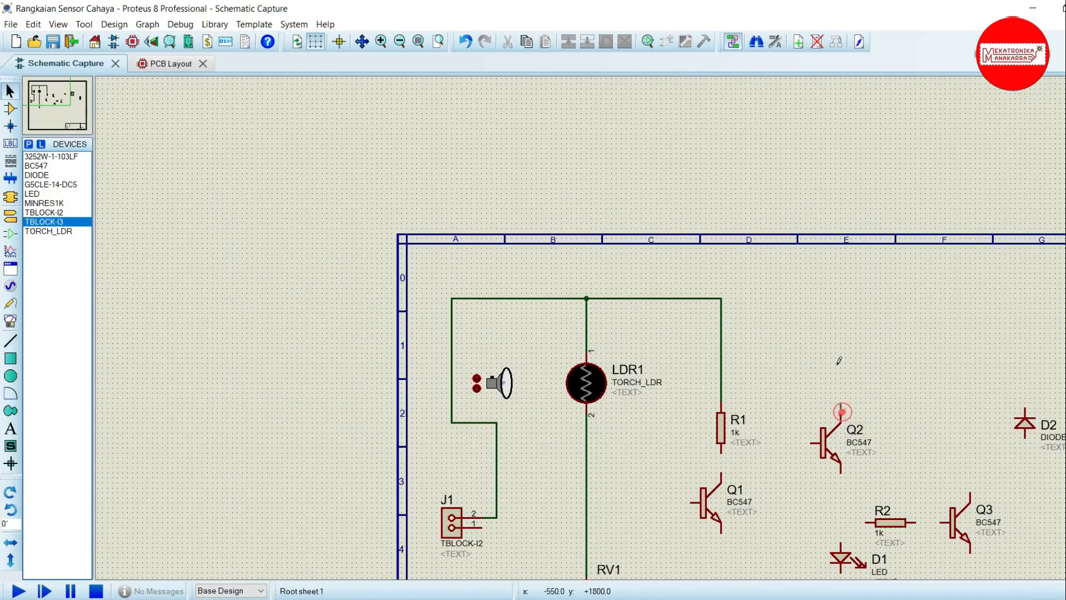
{"action": "left_click", "coordinate": [722, 299]}
Wire RL1's upper coil terminal to the supply-wire corner above Q2, and connect D2's upper terminal to the vertical wire beside it.
{"action": "scroll", "coordinate": [722, 298], "scroll_direction": "down", "scroll_amount": 1}
{"action": "scroll", "coordinate": [613, 339], "scroll_direction": "up", "scroll_amount": 1}
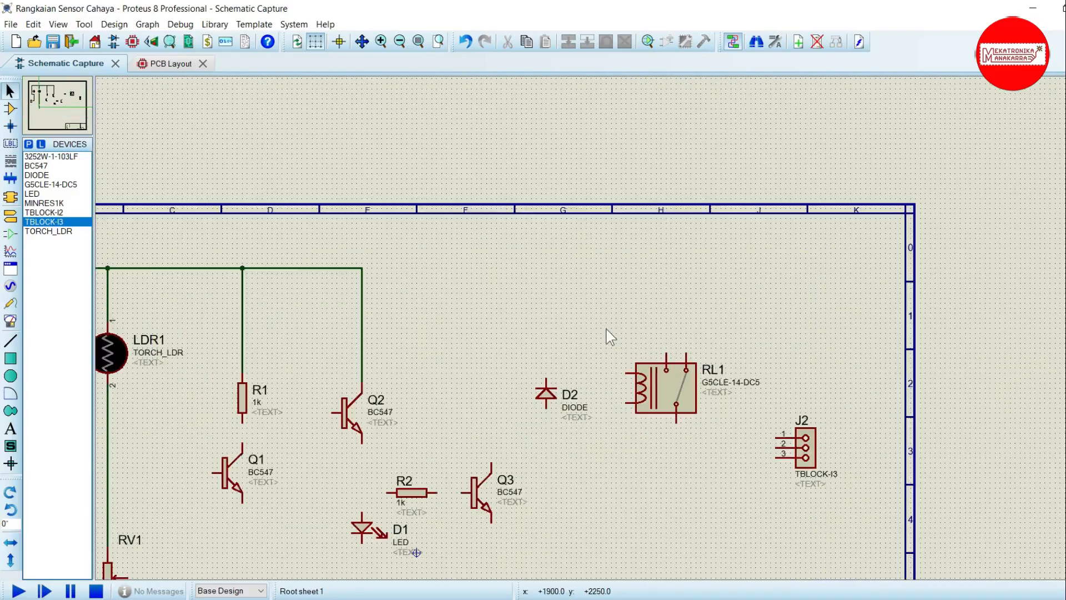
{"action": "left_click", "coordinate": [627, 371]}
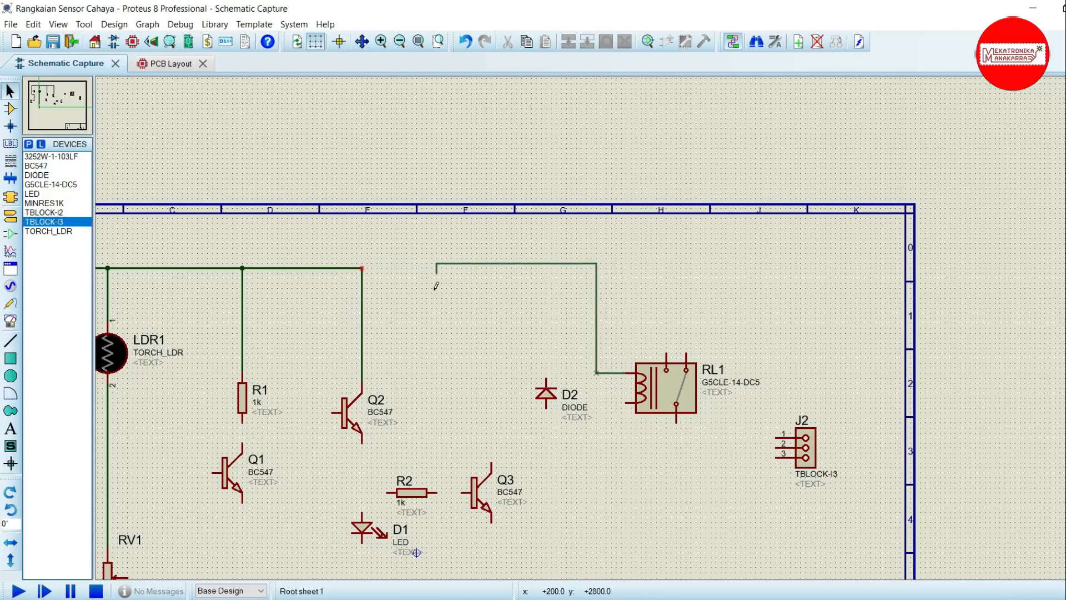
{"action": "left_click", "coordinate": [362, 268]}
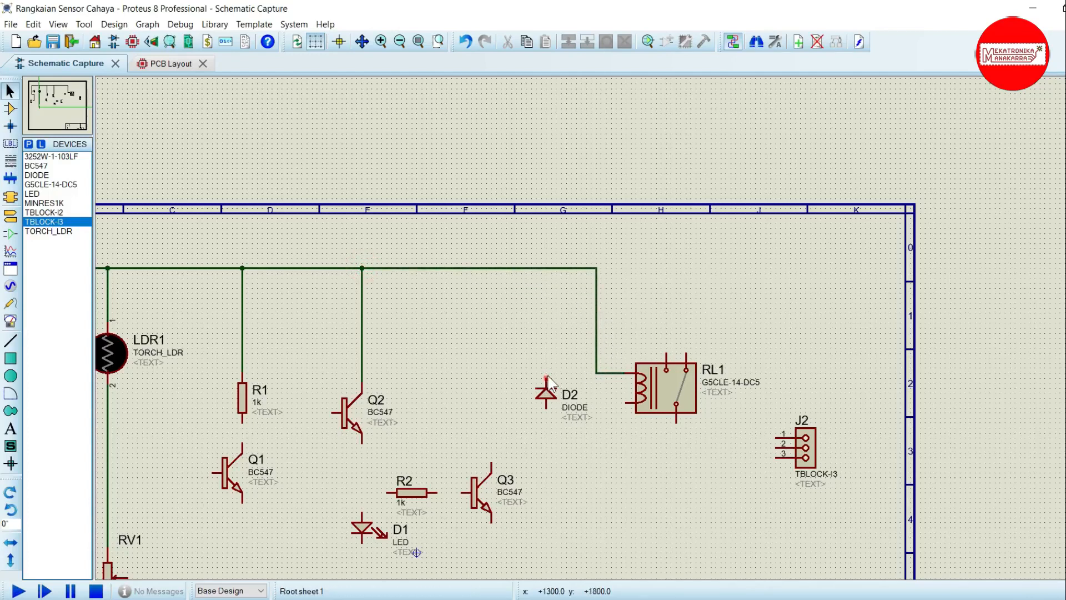
{"action": "left_click", "coordinate": [547, 371]}
{"action": "left_click", "coordinate": [596, 335]}
Connect R1's lower terminal to the collector of Q1, and move Q1 slightly lower beneath R1.
{"action": "scroll", "coordinate": [599, 335], "scroll_direction": "down", "scroll_amount": 2}
{"action": "scroll", "coordinate": [611, 336], "scroll_direction": "up", "scroll_amount": 2}
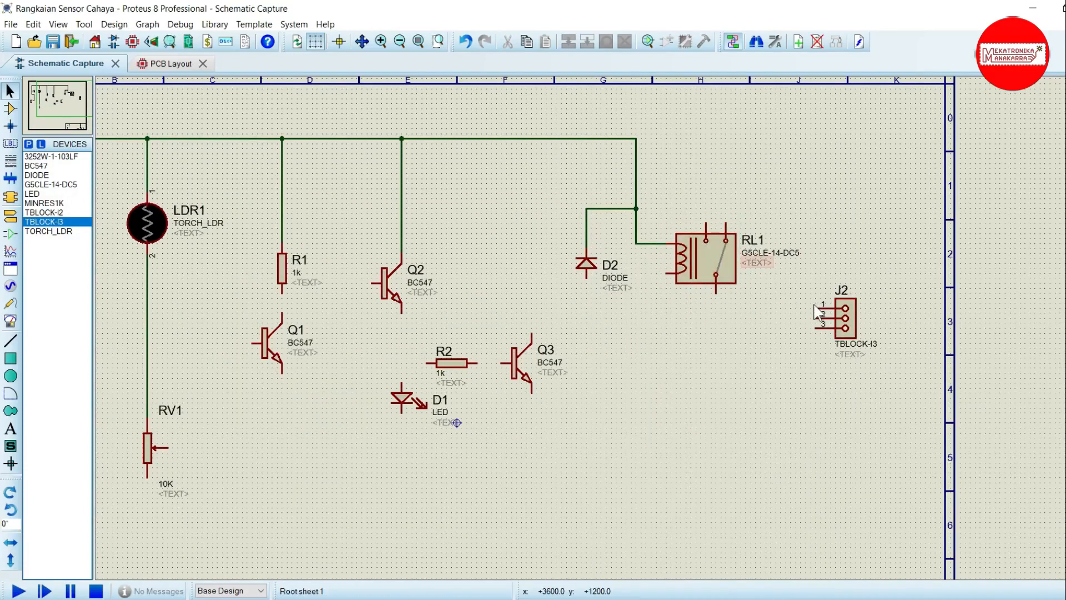
{"action": "left_click", "coordinate": [283, 290]}
{"action": "left_click", "coordinate": [282, 313]}
{"action": "left_click_drag", "start_coordinate": [261, 351], "coordinate": [261, 380]}
{"action": "left_click", "coordinate": [231, 334]}
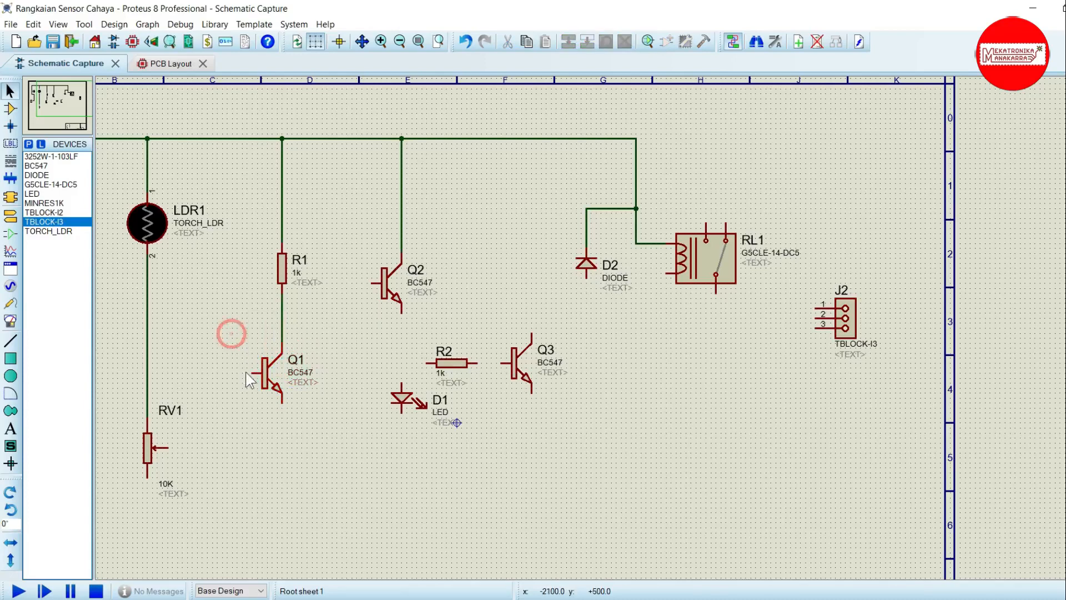
Wire the base of Q1 to the wiper of potentiometer RV1.
{"action": "left_click", "coordinate": [253, 373]}
{"action": "left_click", "coordinate": [208, 443]}
{"action": "left_click", "coordinate": [168, 447]}
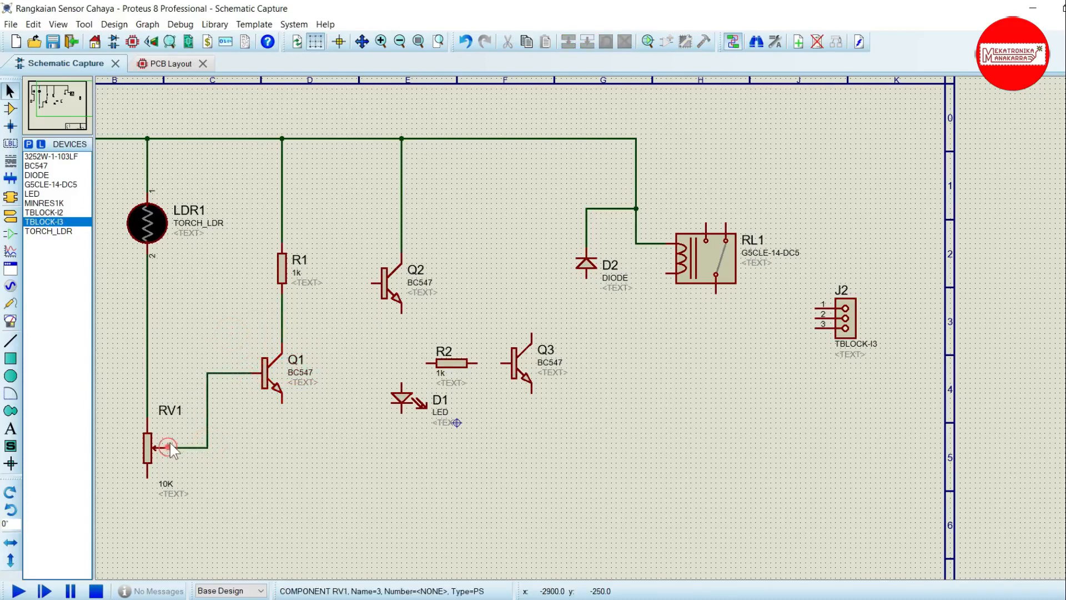
Wire the lower terminal of RV1 to pin 1 of J1, routing the wire below the components.
{"action": "scroll", "coordinate": [482, 335], "scroll_direction": "down", "scroll_amount": 2}
{"action": "scroll", "coordinate": [610, 337], "scroll_direction": "up", "scroll_amount": 2}
{"action": "scroll", "coordinate": [597, 319], "scroll_direction": "down", "scroll_amount": 1}
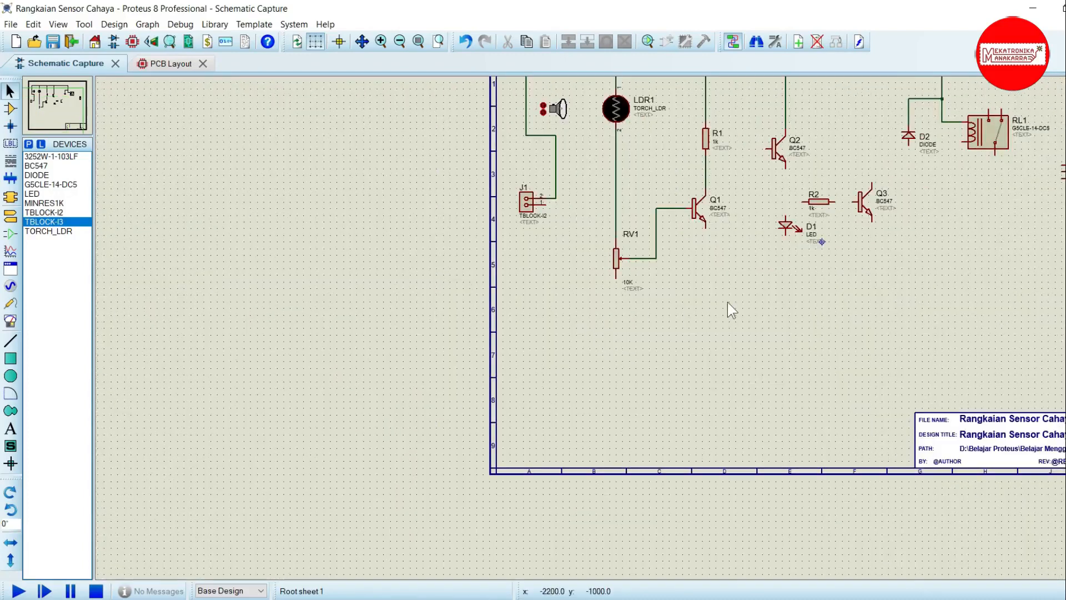
{"action": "left_click", "coordinate": [617, 277]}
{"action": "left_click", "coordinate": [617, 321]}
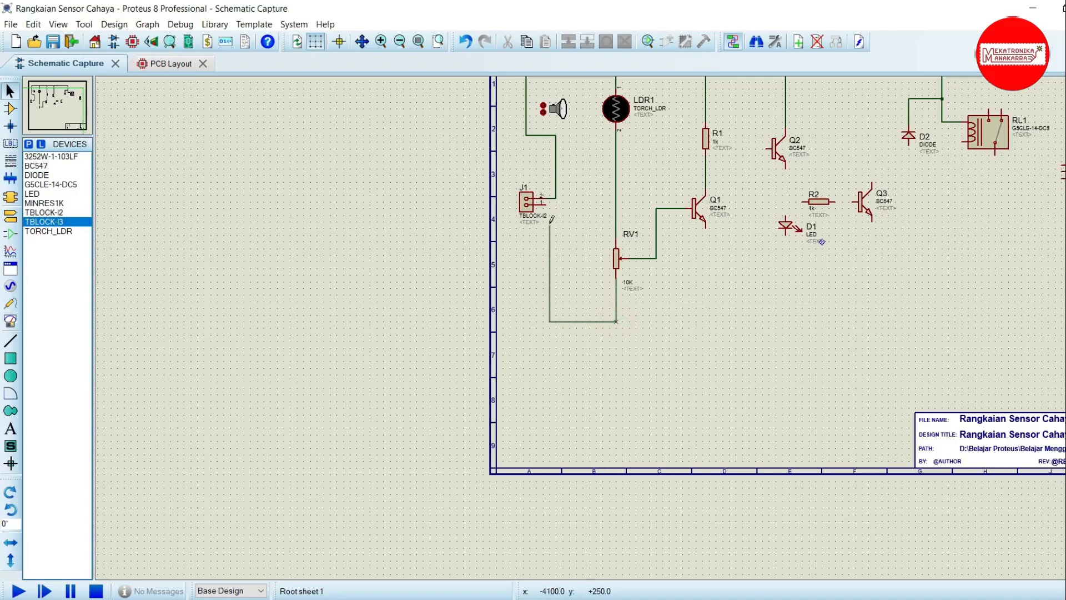
{"action": "left_click", "coordinate": [555, 208]}
{"action": "left_click", "coordinate": [554, 208]}
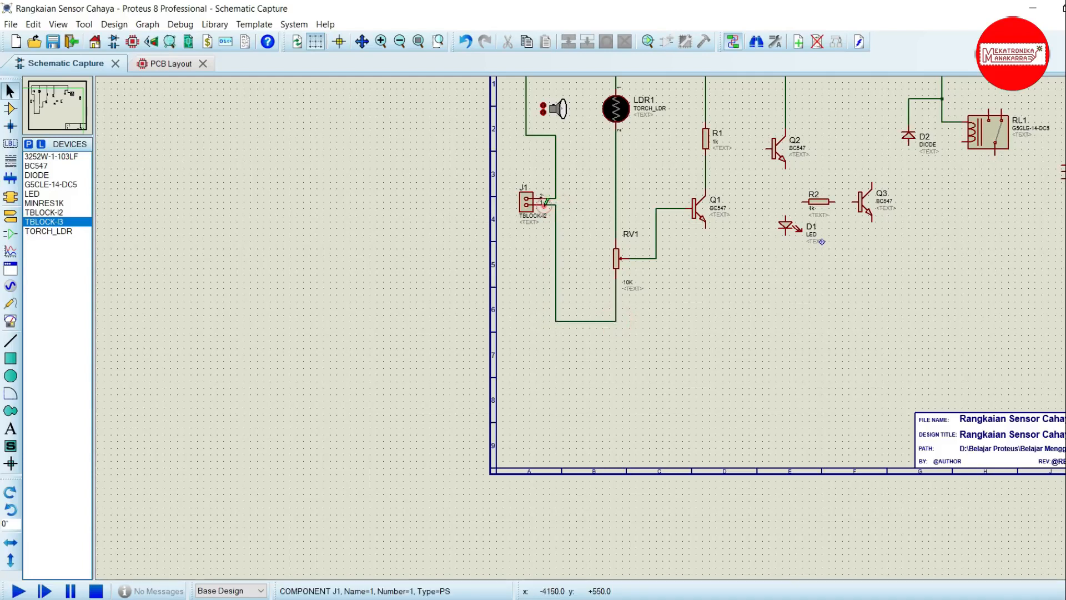
Wire the emitter of Q1 and the lower terminal of D1 to the return wire beneath RV1.
{"action": "left_click", "coordinate": [706, 228]}
{"action": "left_click", "coordinate": [617, 321]}
{"action": "left_click", "coordinate": [784, 236]}
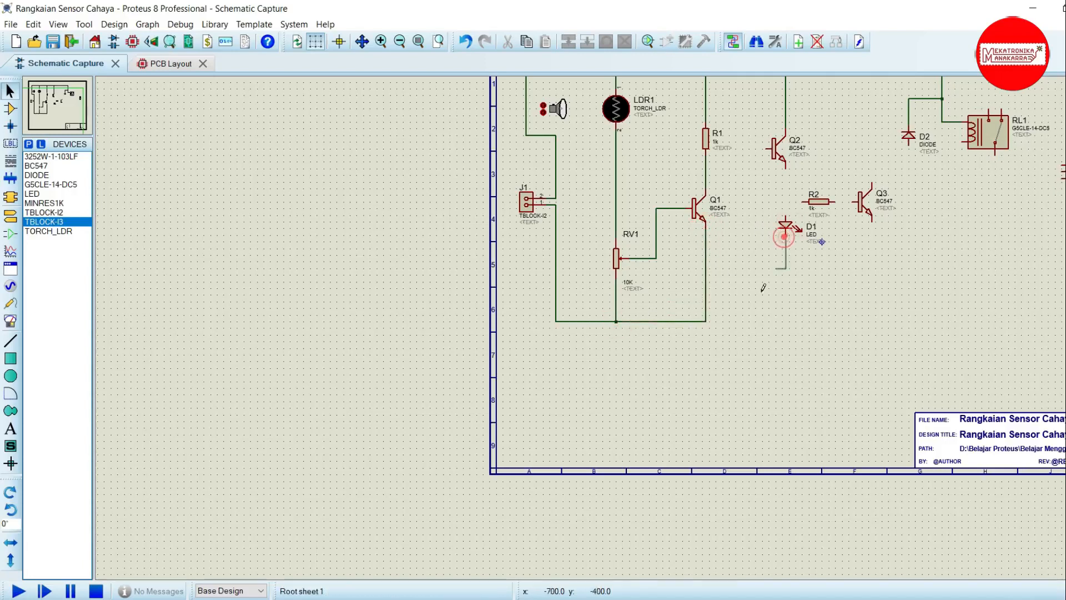
{"action": "left_click", "coordinate": [706, 321]}
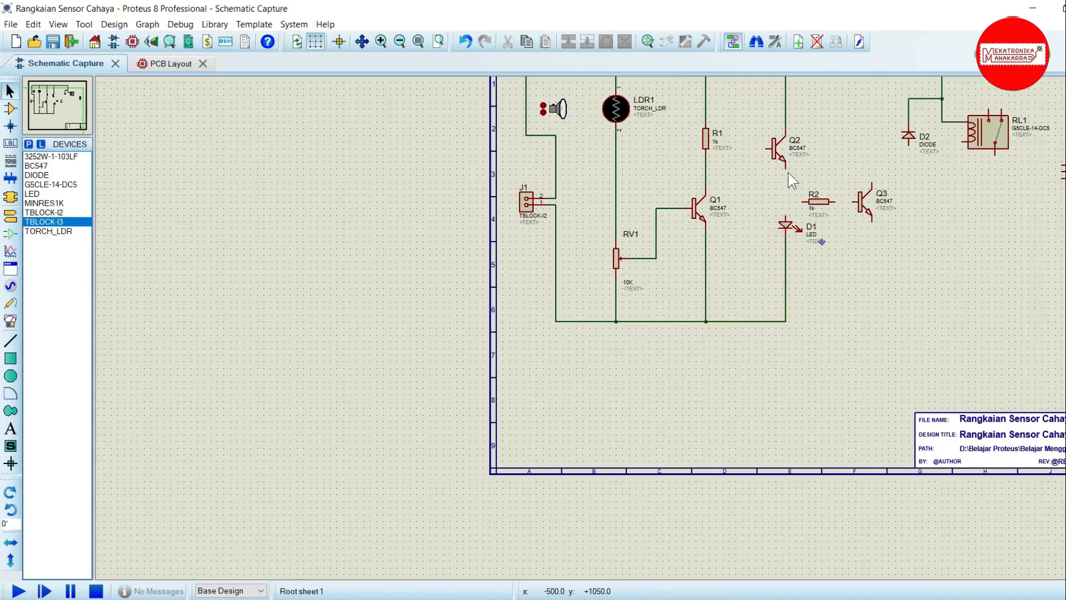
Wire the emitter of Q2 to the upper terminal of D1, and connect R2's left terminal to that wire.
{"action": "left_click", "coordinate": [785, 166]}
{"action": "left_click", "coordinate": [786, 222]}
{"action": "left_click", "coordinate": [804, 196]}
{"action": "left_click", "coordinate": [785, 202]}
Wire R2's right terminal to the base of Q3, and the base of Q2 to the wire between R1 and Q1.
{"action": "left_click", "coordinate": [836, 202]}
{"action": "left_click", "coordinate": [856, 200]}
{"action": "left_click", "coordinate": [765, 149]}
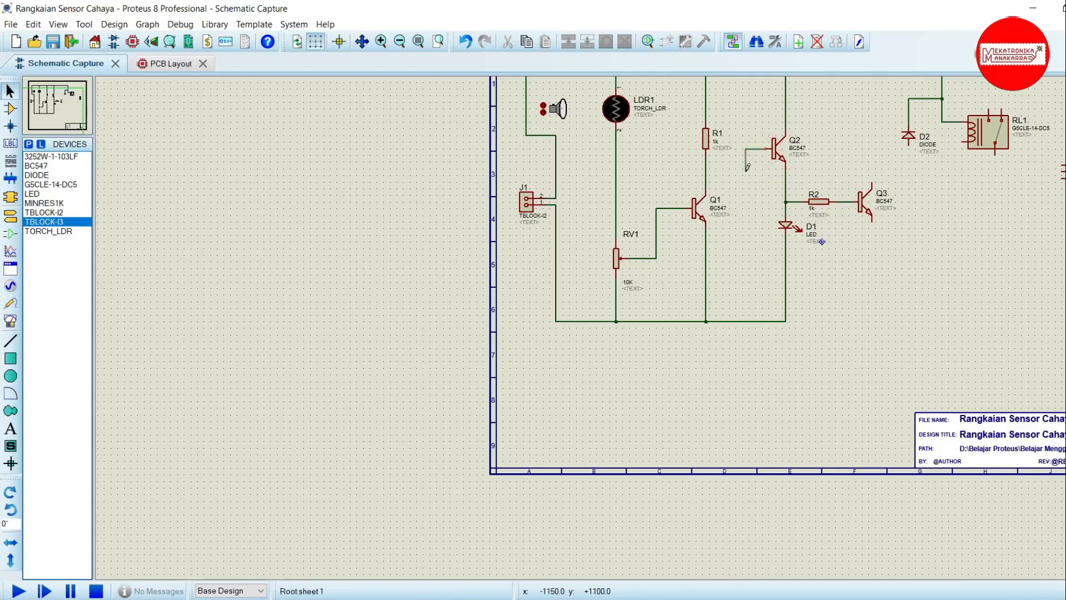
{"action": "left_click", "coordinate": [706, 172]}
Wire RL1's lower coil terminal to the collector of Q3, and connect D2's lower terminal to that wire.
{"action": "scroll", "coordinate": [952, 221], "scroll_direction": "up", "scroll_amount": 1}
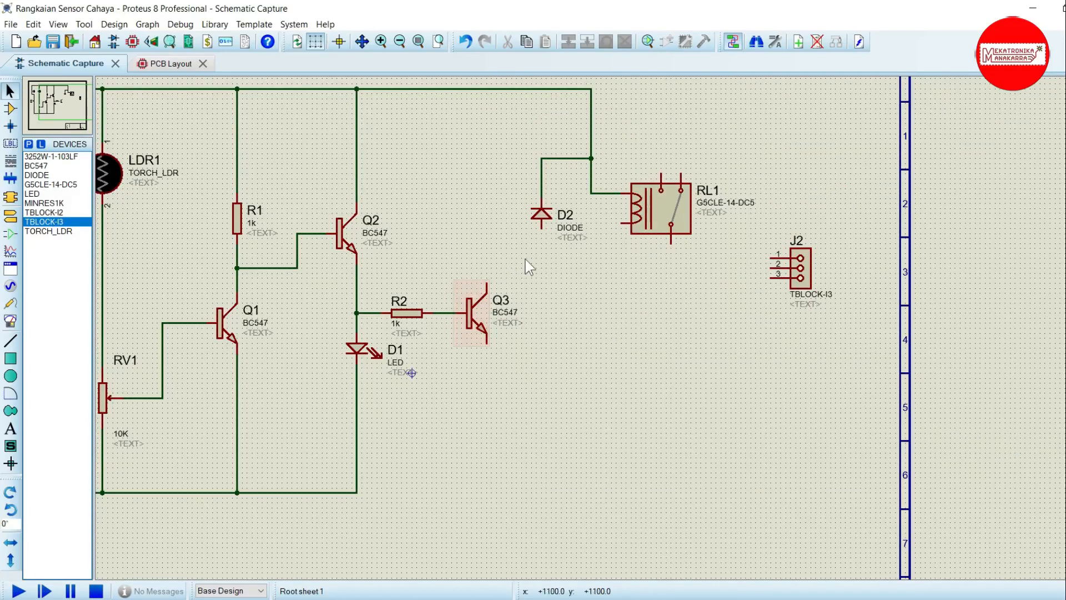
{"action": "left_click", "coordinate": [622, 221]}
{"action": "left_click", "coordinate": [592, 268]}
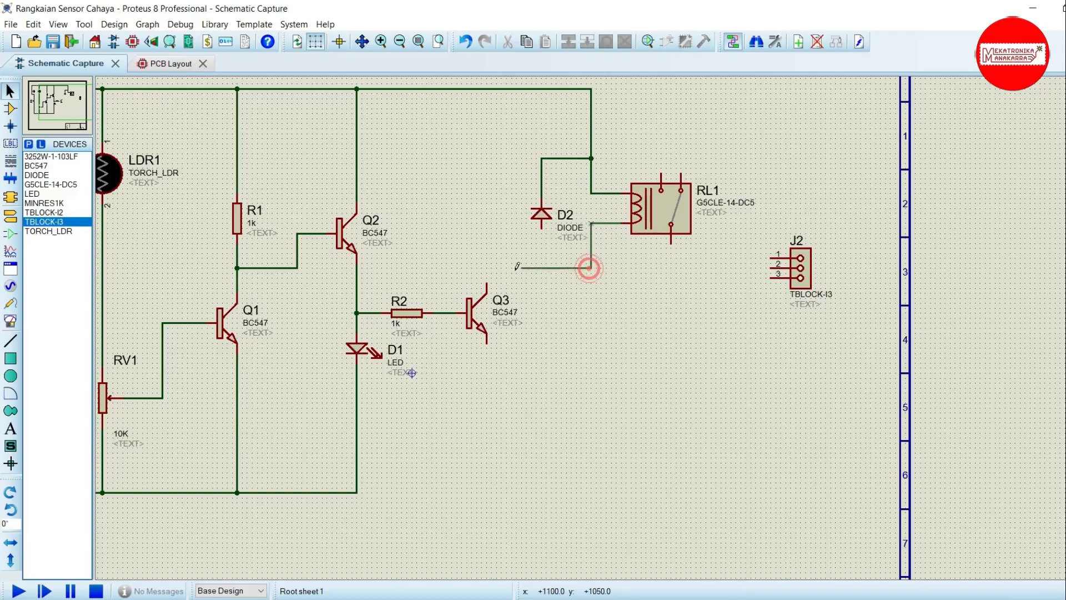
{"action": "left_click", "coordinate": [486, 282]}
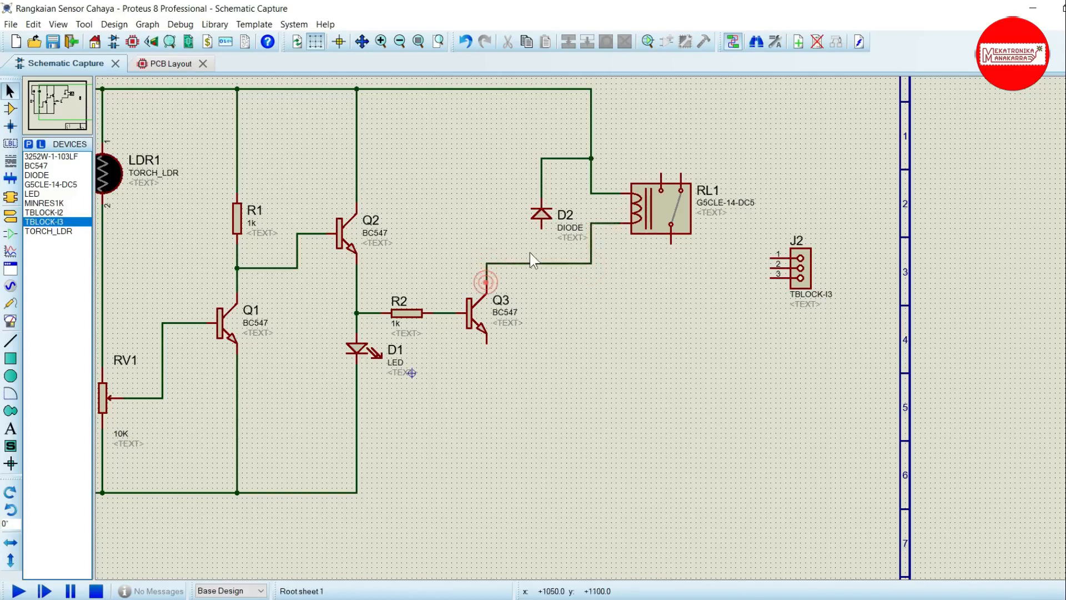
{"action": "left_click", "coordinate": [542, 229]}
{"action": "left_click", "coordinate": [542, 262]}
Wire the emitter of Q3 to the corner of the return wire below D1.
{"action": "left_click", "coordinate": [486, 340]}
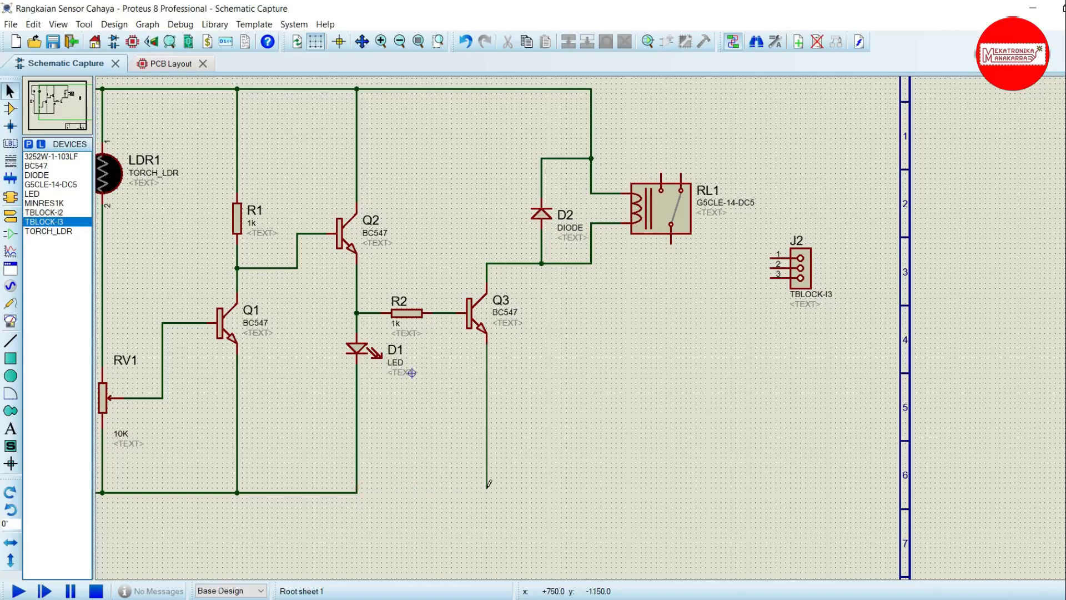
{"action": "left_click", "coordinate": [357, 491]}
{"action": "left_click", "coordinate": [357, 492]}
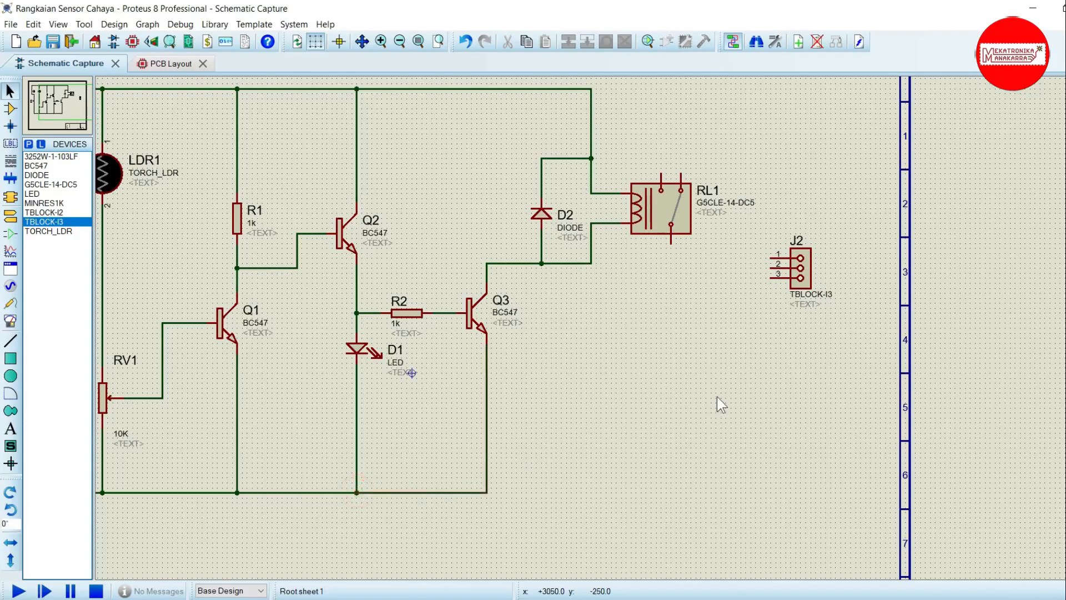
Wire RL1's upper-left contact to pin 1 of J2, routing the wire above the relay.
{"action": "scroll", "coordinate": [638, 323], "scroll_direction": "down", "scroll_amount": 2}
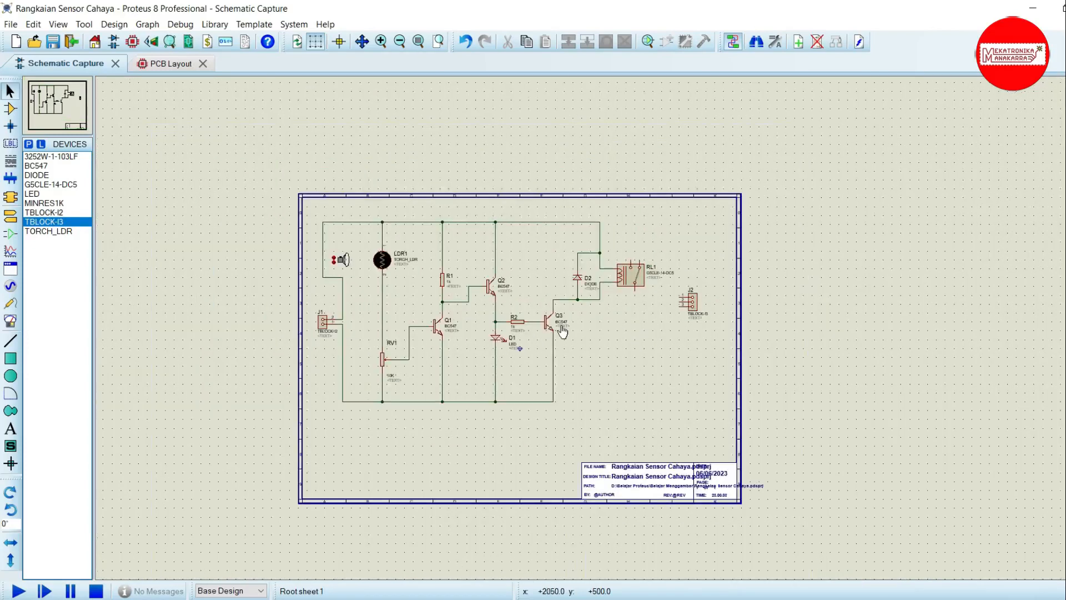
{"action": "scroll", "coordinate": [503, 326], "scroll_direction": "up", "scroll_amount": 1}
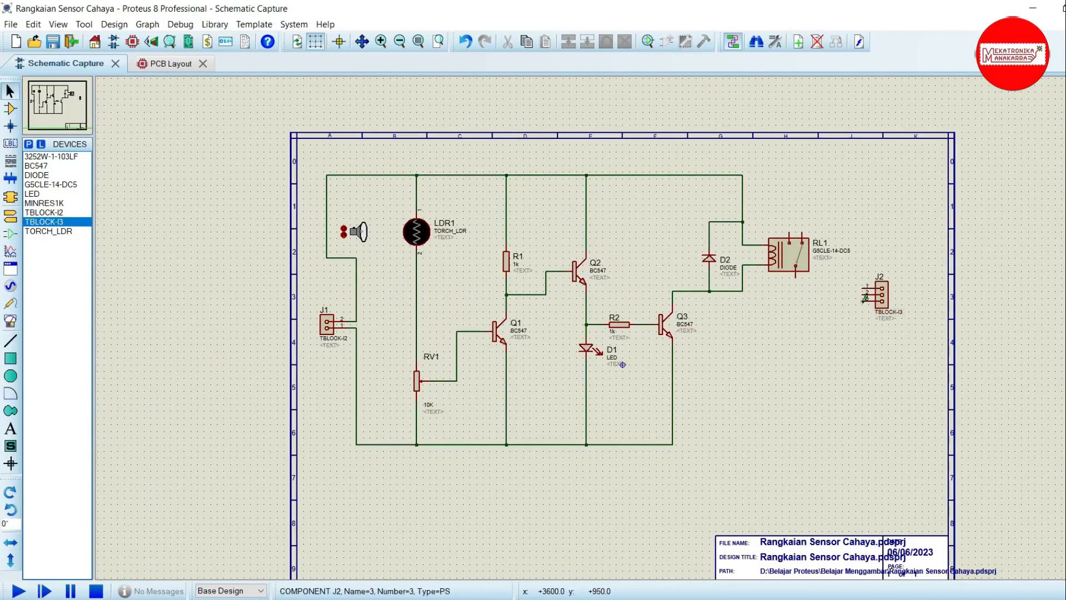
{"action": "scroll", "coordinate": [865, 299], "scroll_direction": "up", "scroll_amount": 2}
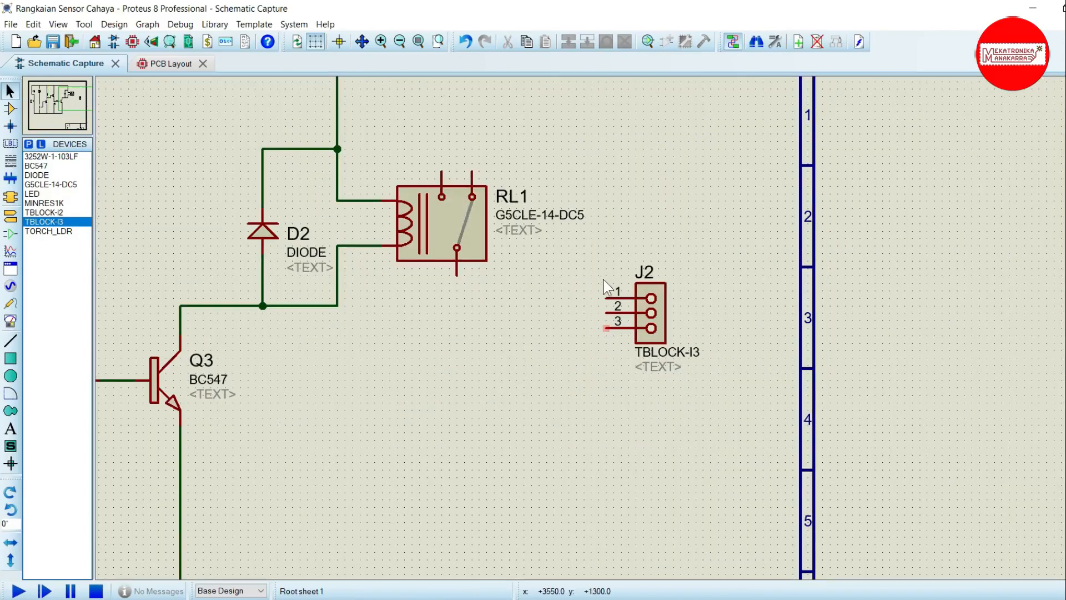
{"action": "left_click", "coordinate": [441, 172]}
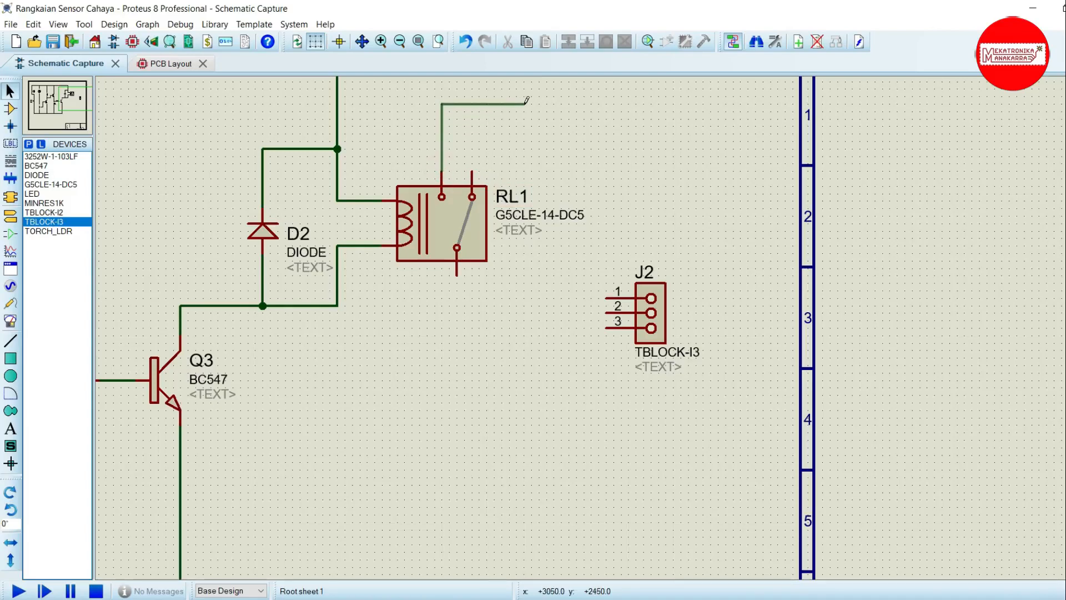
{"action": "left_click", "coordinate": [598, 294]}
Wire RL1's upper-right contact to pin 2 of J2 and its lower contact to pin 3.
{"action": "left_click", "coordinate": [471, 172]}
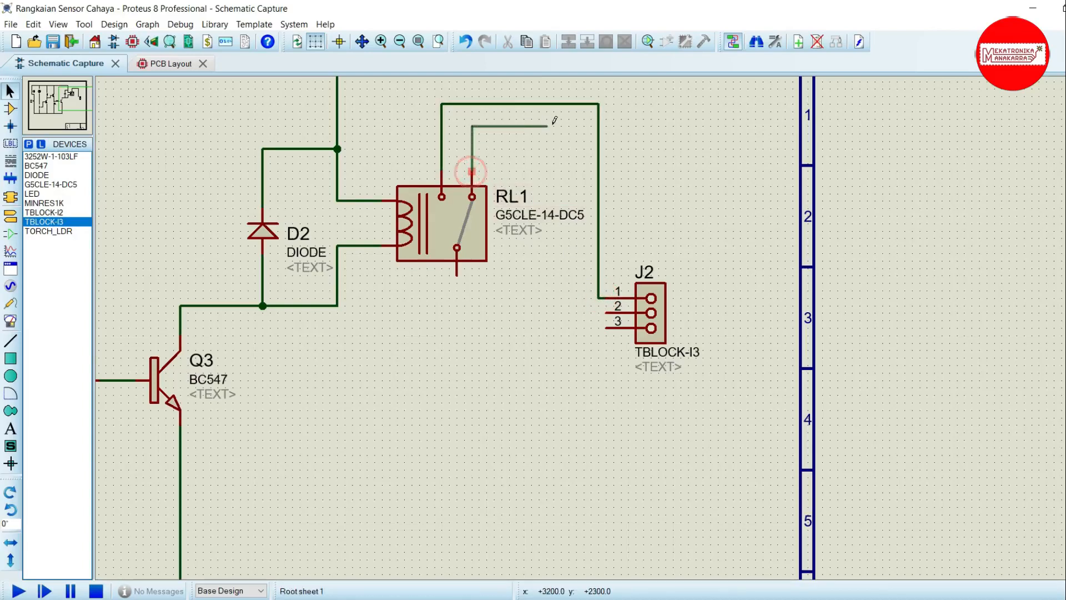
{"action": "left_click", "coordinate": [583, 312]}
{"action": "left_click", "coordinate": [606, 313]}
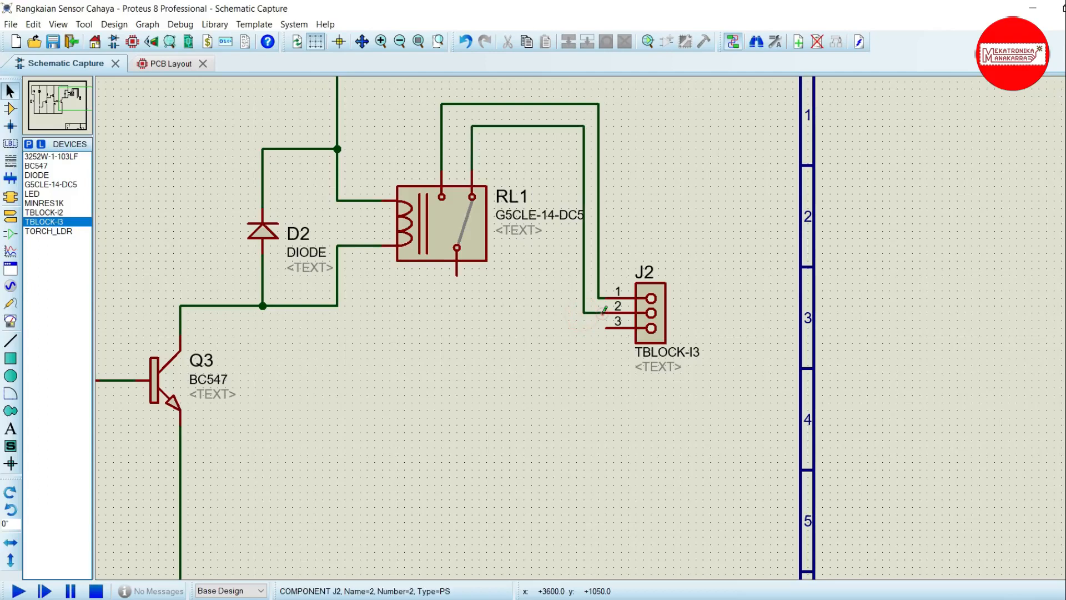
{"action": "left_click", "coordinate": [604, 328]}
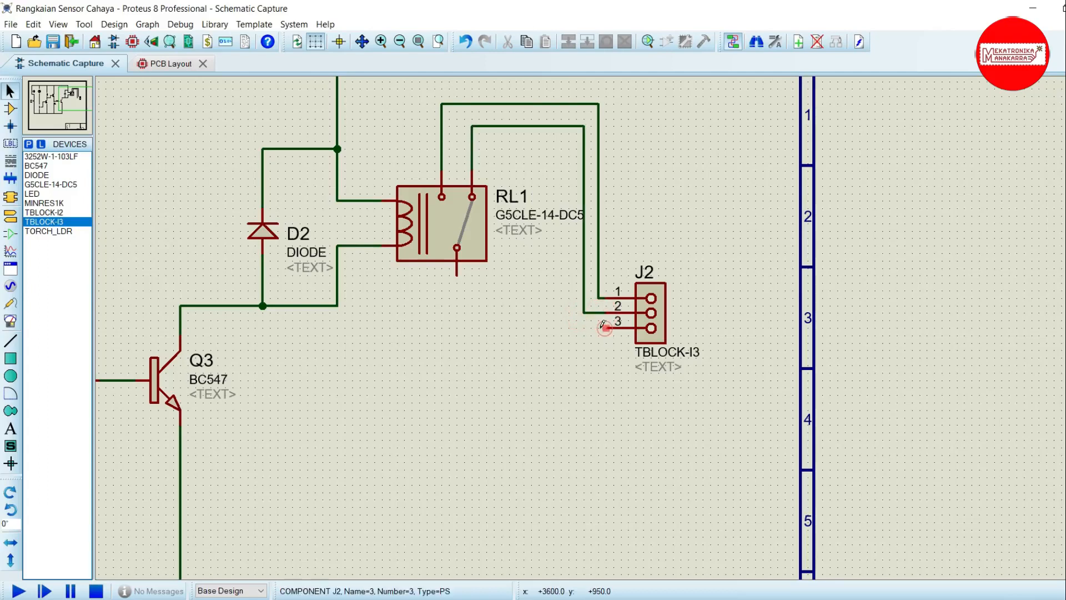
{"action": "left_click", "coordinate": [457, 276]}
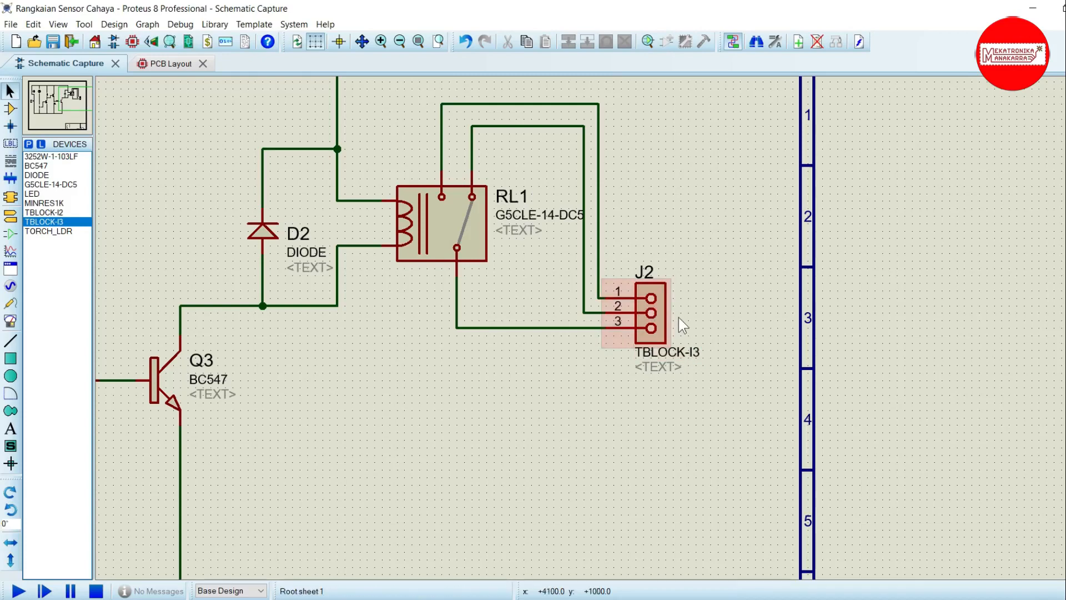
Review the finished wiring from J1 across to J2, ending with the whole schematic sheet in view.
{"action": "scroll", "coordinate": [679, 319], "scroll_direction": "down", "scroll_amount": 1}
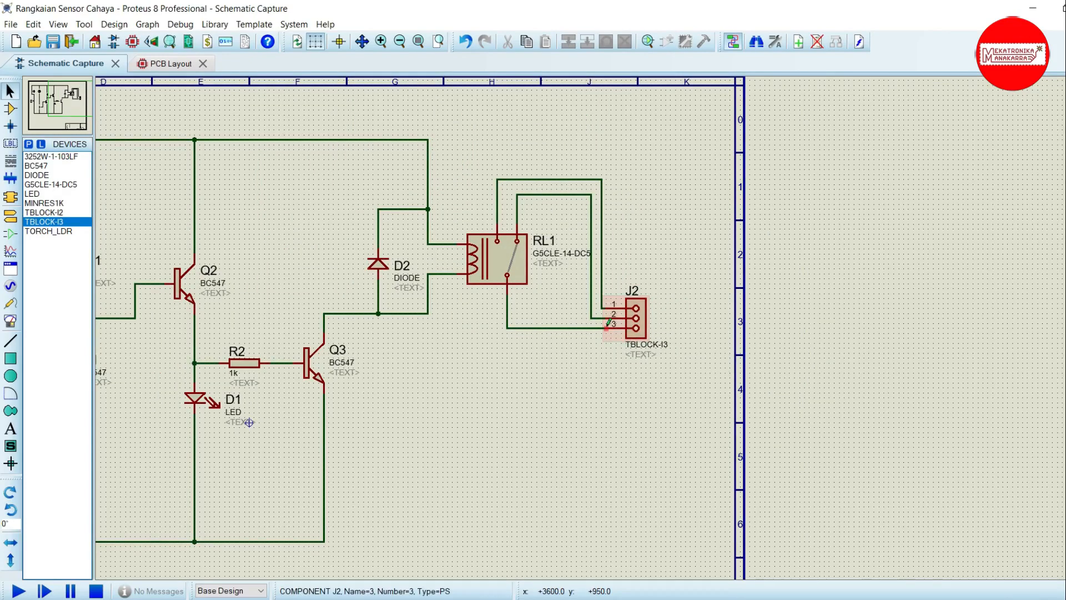
{"action": "scroll", "coordinate": [572, 322], "scroll_direction": "down", "scroll_amount": 1}
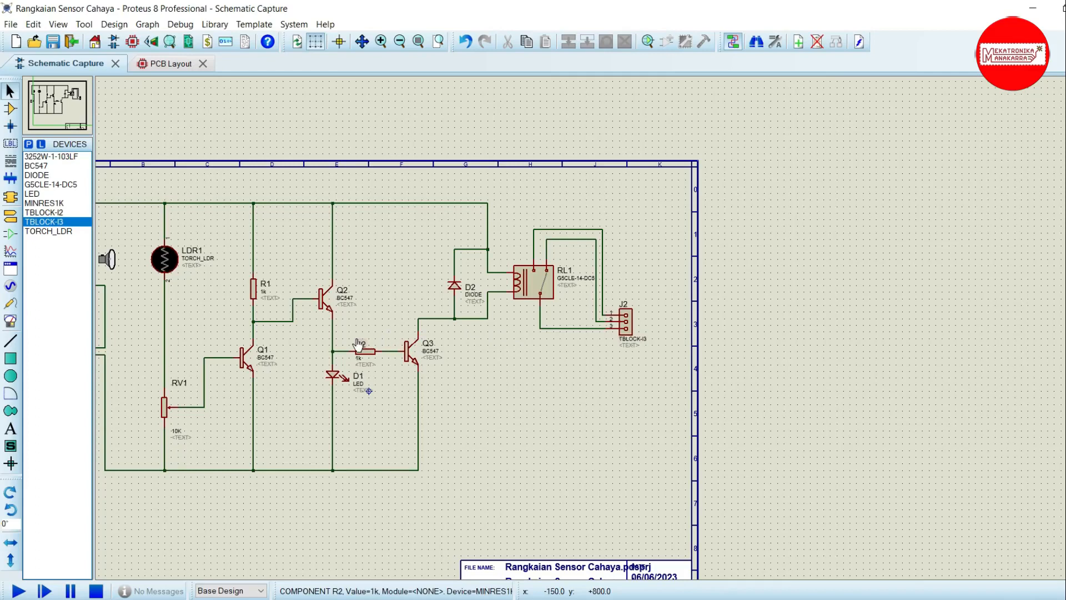
{"action": "scroll", "coordinate": [714, 318], "scroll_direction": "up", "scroll_amount": 1}
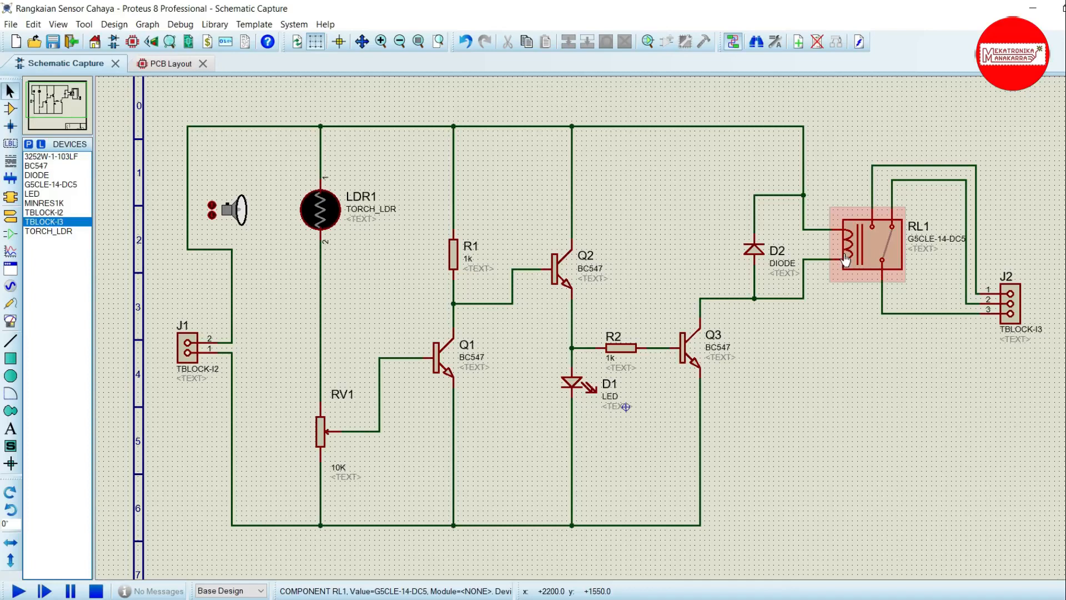
{"action": "scroll", "coordinate": [669, 289], "scroll_direction": "down", "scroll_amount": 1}
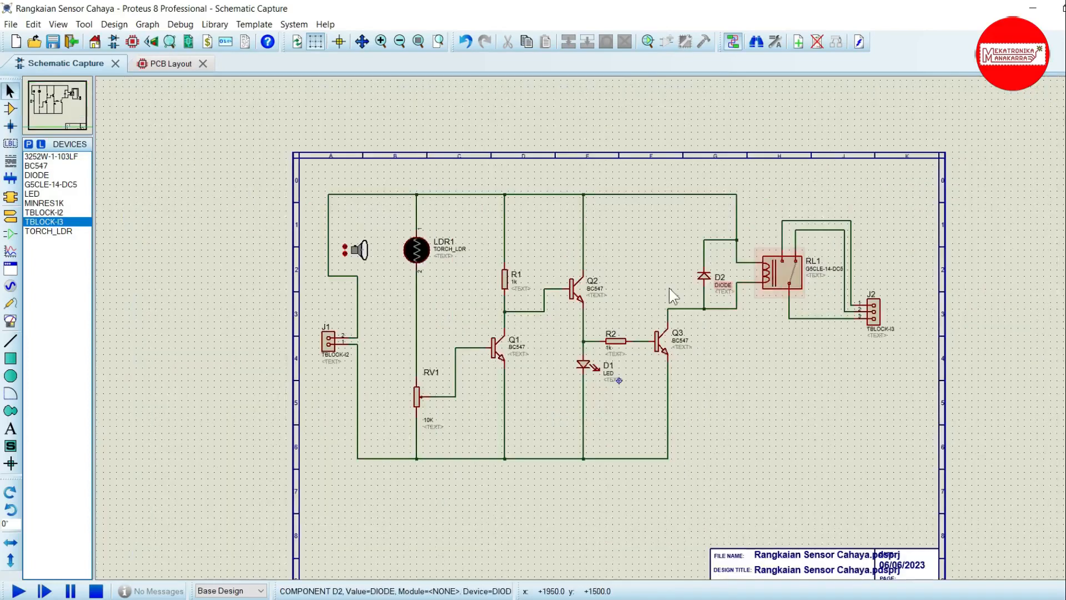
{"action": "scroll", "coordinate": [611, 336], "scroll_direction": "up", "scroll_amount": 1}
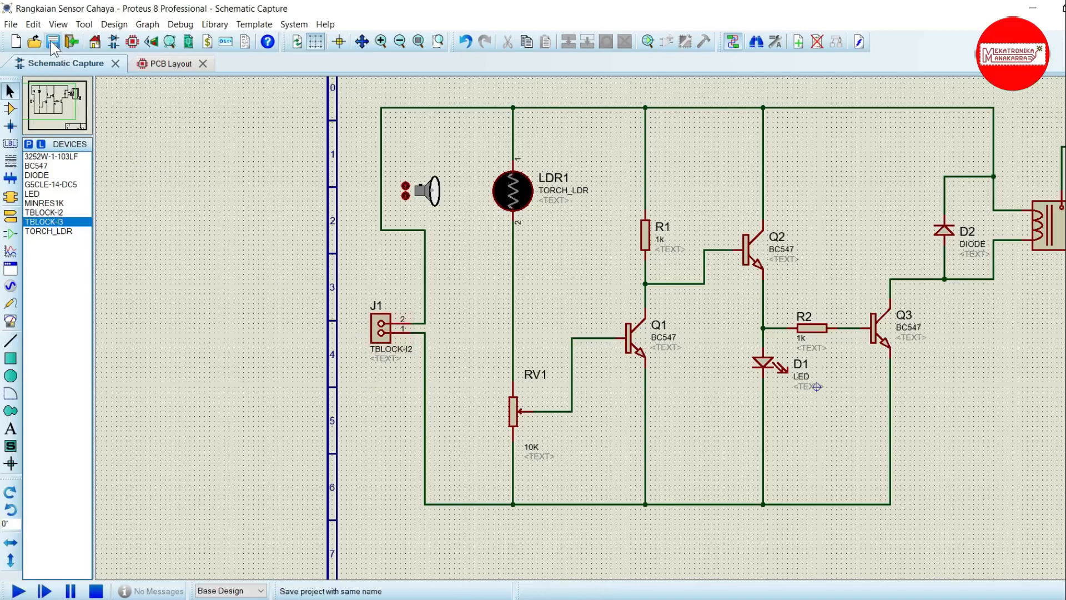
{"action": "scroll", "coordinate": [401, 262], "scroll_direction": "down", "scroll_amount": 1}
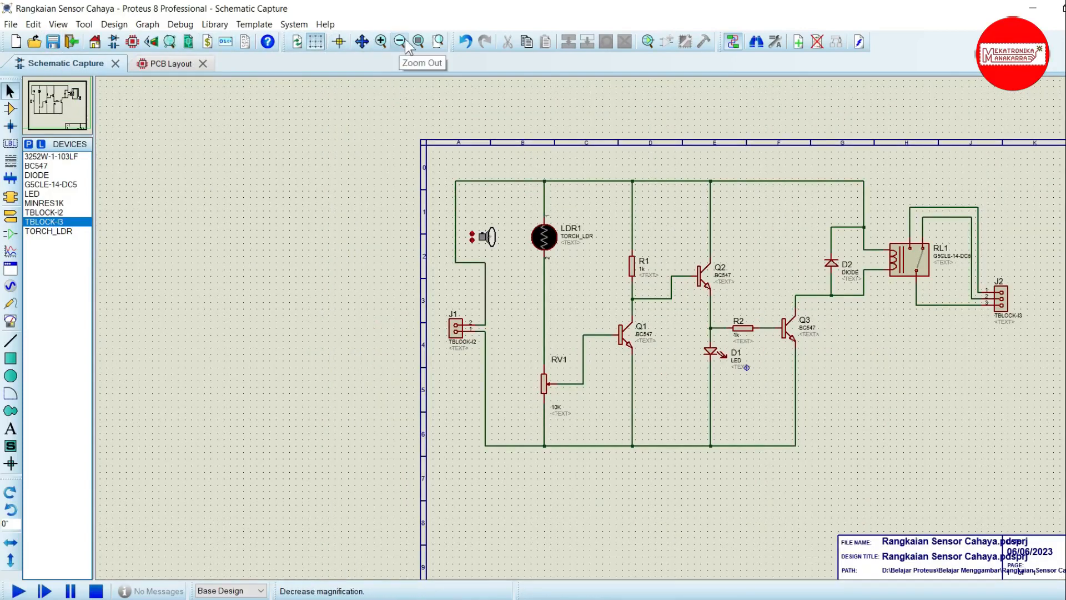
{"action": "left_click", "coordinate": [362, 42]}
{"action": "left_click", "coordinate": [599, 329]}
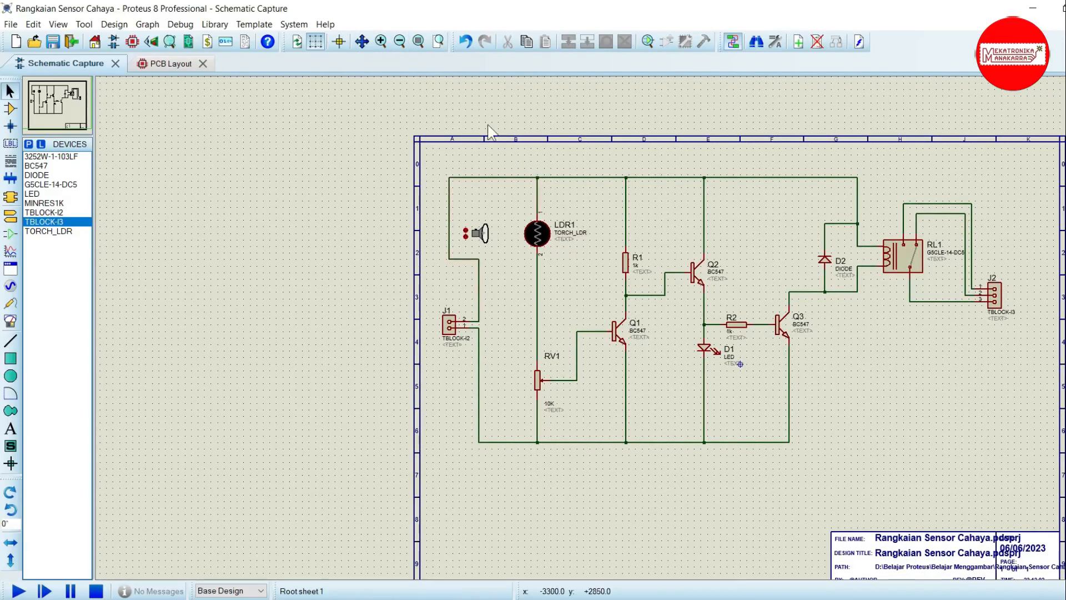
{"action": "left_click", "coordinate": [417, 42]}
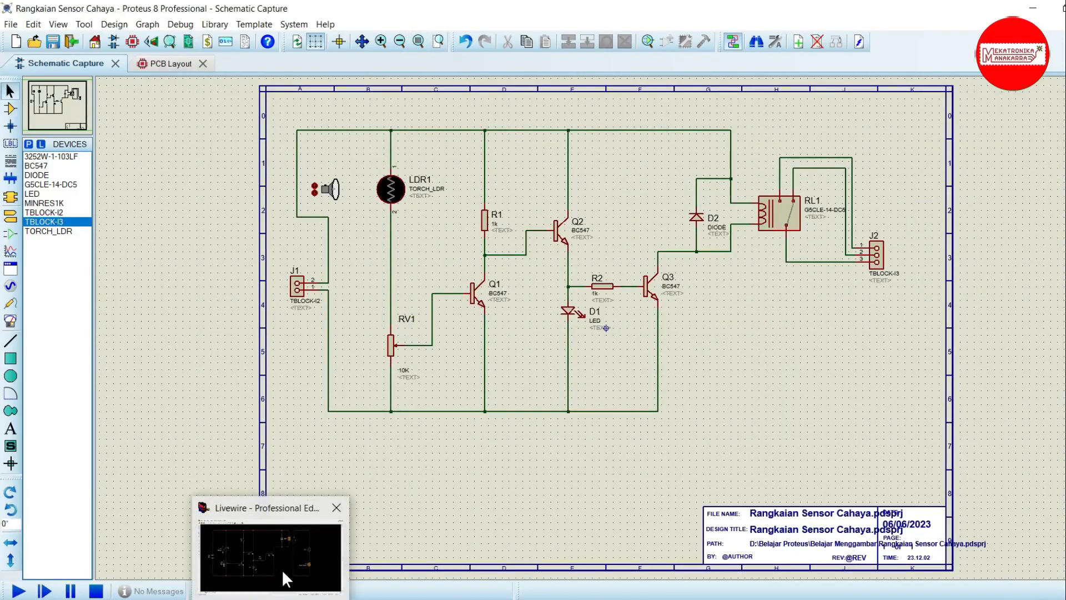
Check the Livewire reference circuit, and in Proteus place a ground terminal below Q1 and wire it to the lower return rail.
{"action": "left_click", "coordinate": [286, 574]}
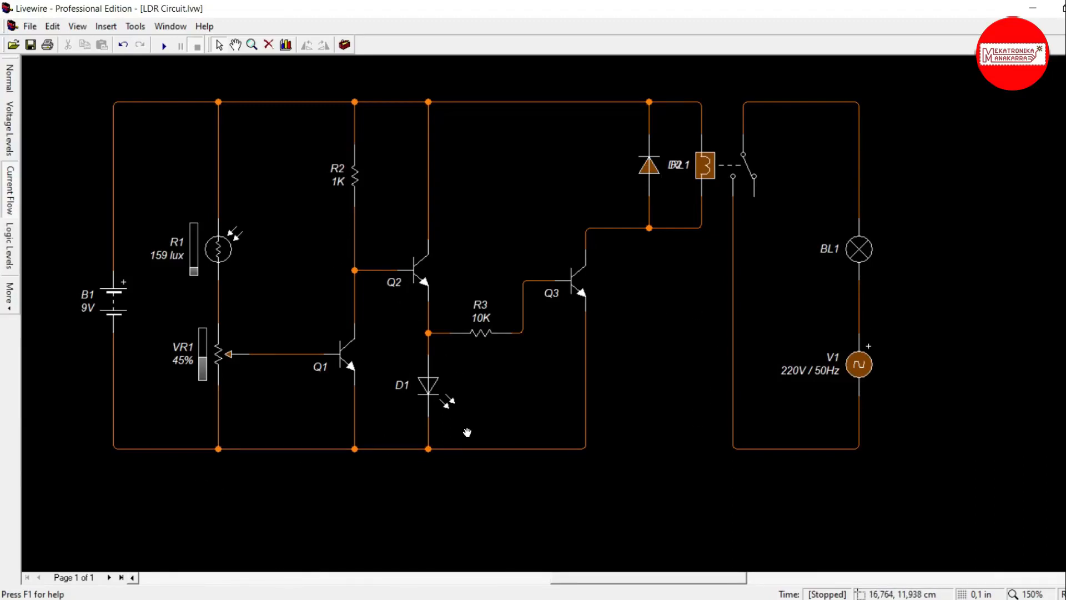
{"action": "key", "text": "alt+Tab"}
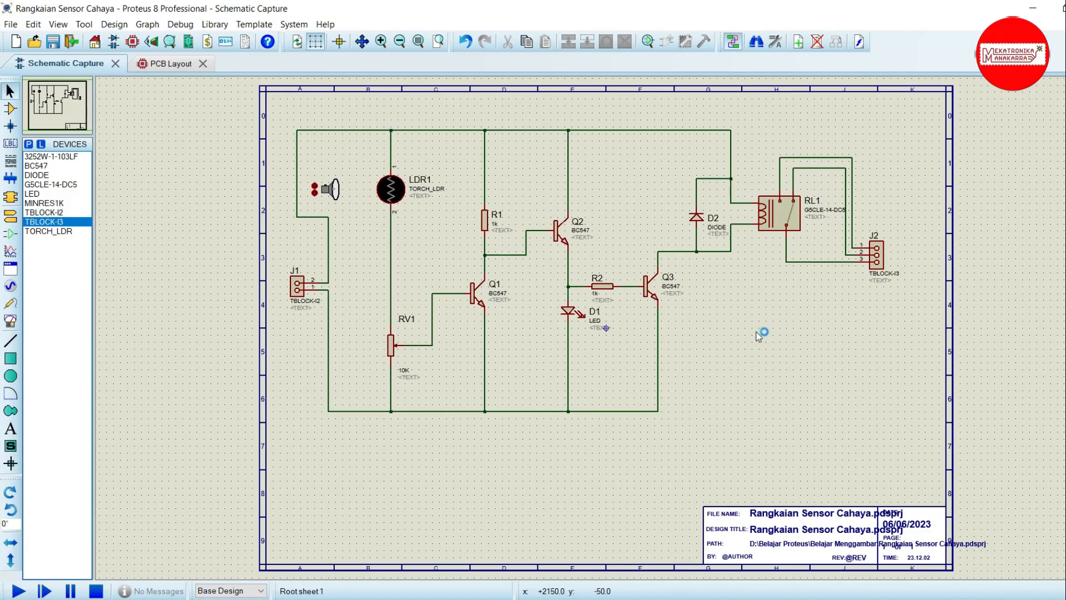
{"action": "right_click", "coordinate": [732, 335]}
{"action": "mouse_move", "coordinate": [738, 347]}
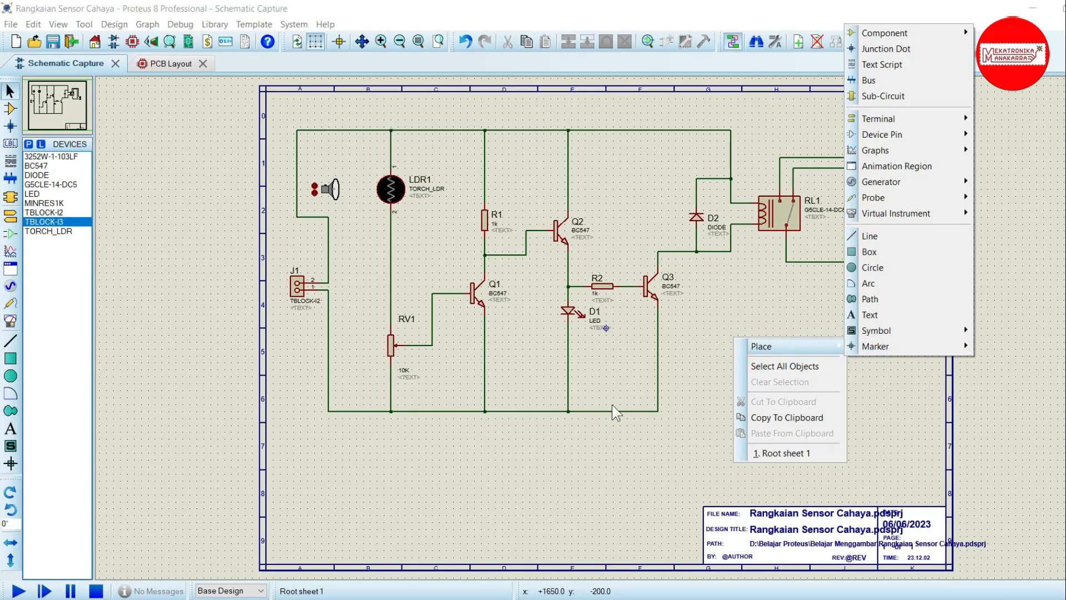
{"action": "mouse_move", "coordinate": [876, 118]}
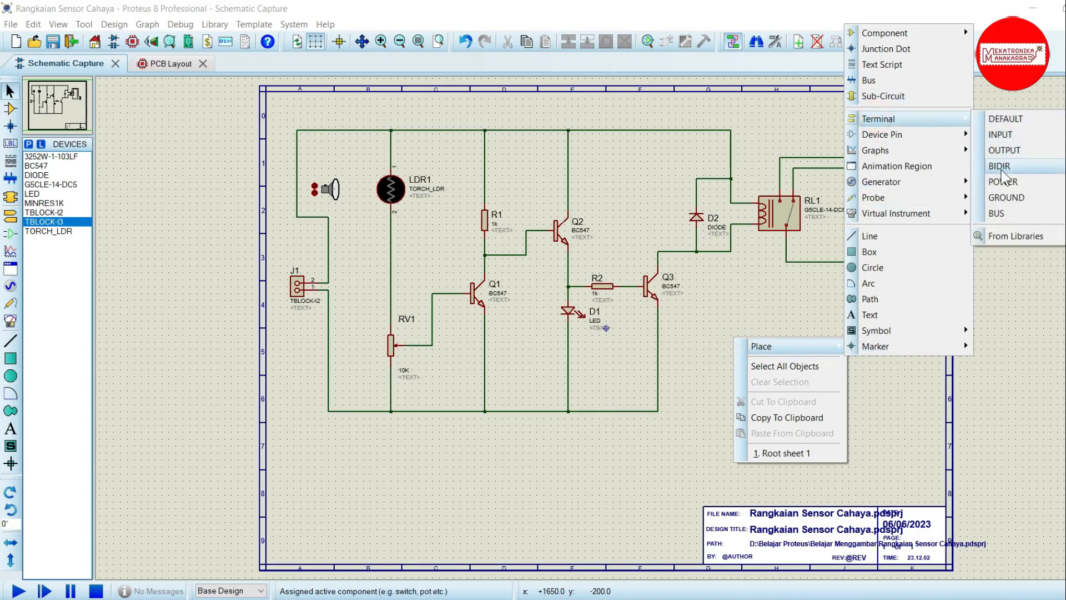
{"action": "left_click", "coordinate": [1004, 197]}
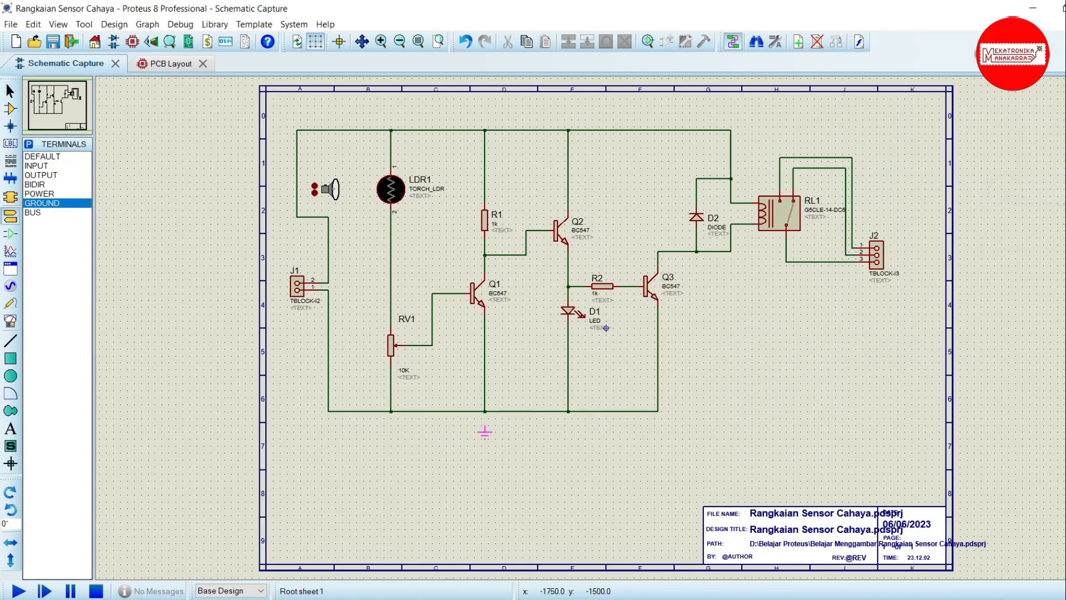
{"action": "left_click", "coordinate": [485, 431]}
{"action": "left_click", "coordinate": [485, 414]}
{"action": "left_click", "coordinate": [485, 412]}
Place a power terminal above R1 and wire it to the upper supply rail.
{"action": "right_click", "coordinate": [678, 108]}
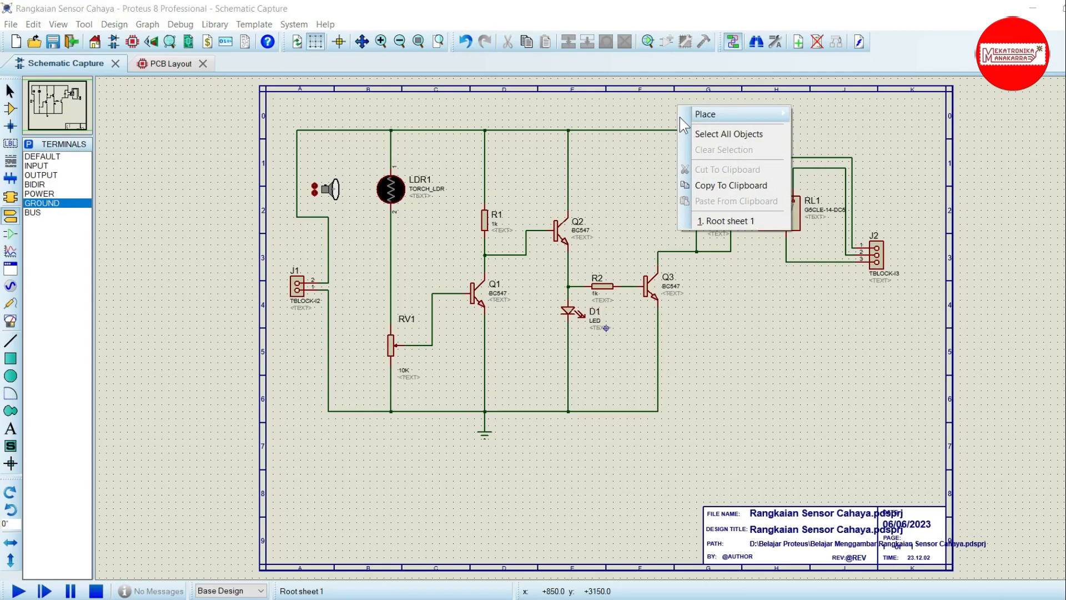
{"action": "mouse_move", "coordinate": [699, 115]}
{"action": "mouse_move", "coordinate": [870, 196]}
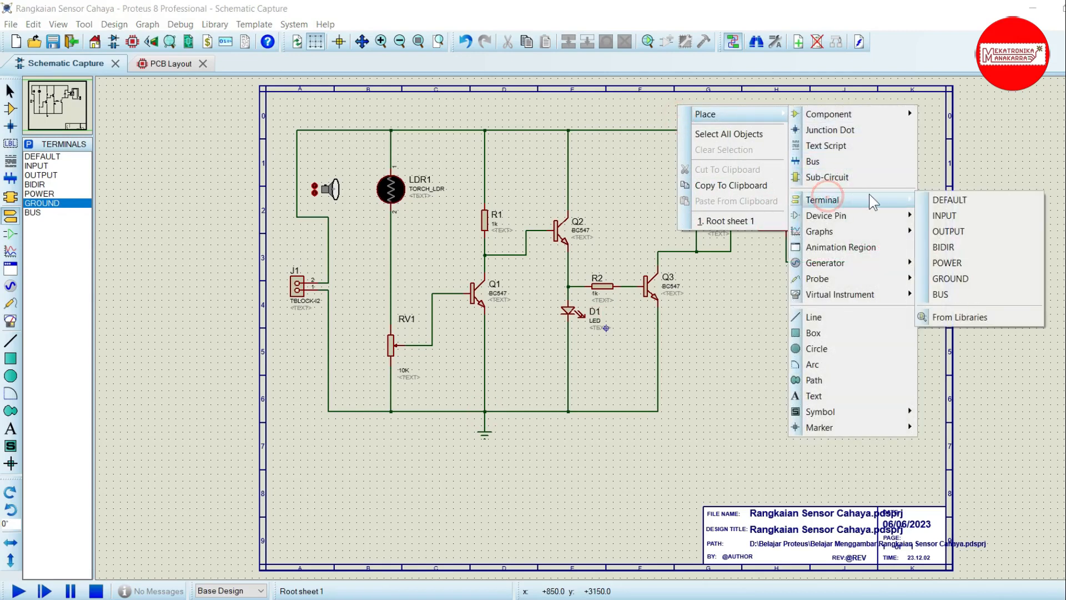
{"action": "left_click", "coordinate": [955, 264]}
{"action": "left_click", "coordinate": [485, 118]}
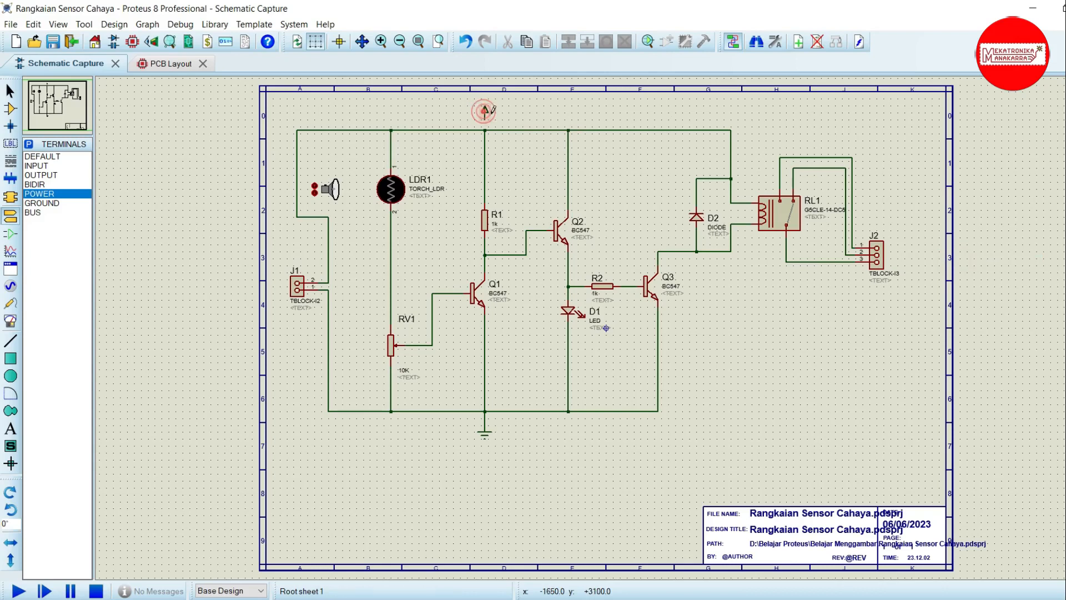
{"action": "scroll", "coordinate": [485, 118], "scroll_direction": "up", "scroll_amount": 2}
{"action": "left_click", "coordinate": [599, 297]}
{"action": "left_click", "coordinate": [599, 320]}
Label the power terminal above R1 as VCC/VDD.
{"action": "double_click", "coordinate": [604, 285]}
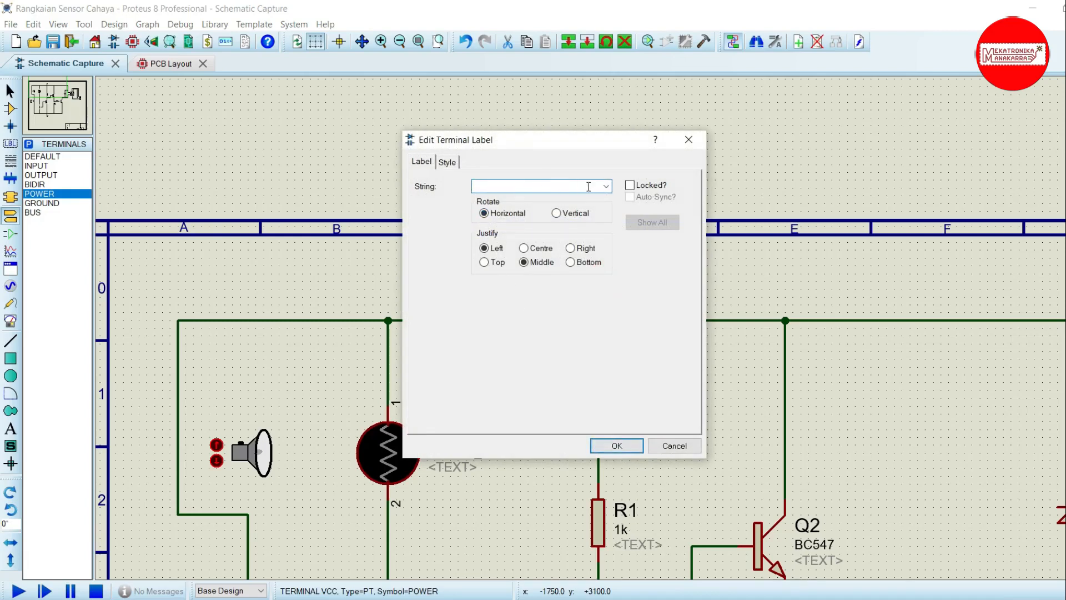
{"action": "left_click", "coordinate": [606, 186]}
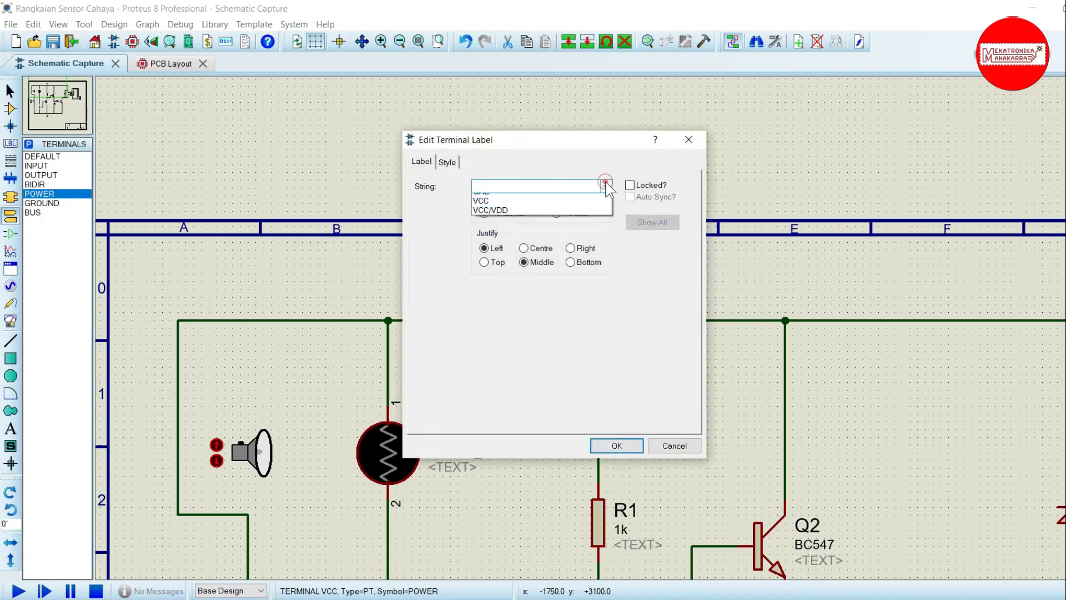
{"action": "left_click", "coordinate": [595, 217]}
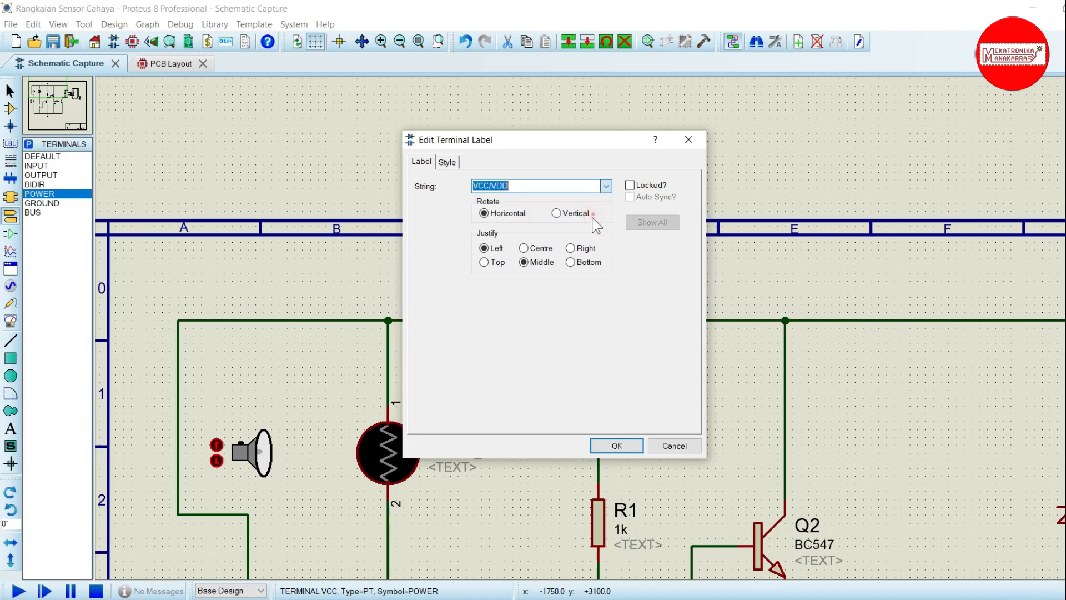
{"action": "left_click", "coordinate": [611, 445]}
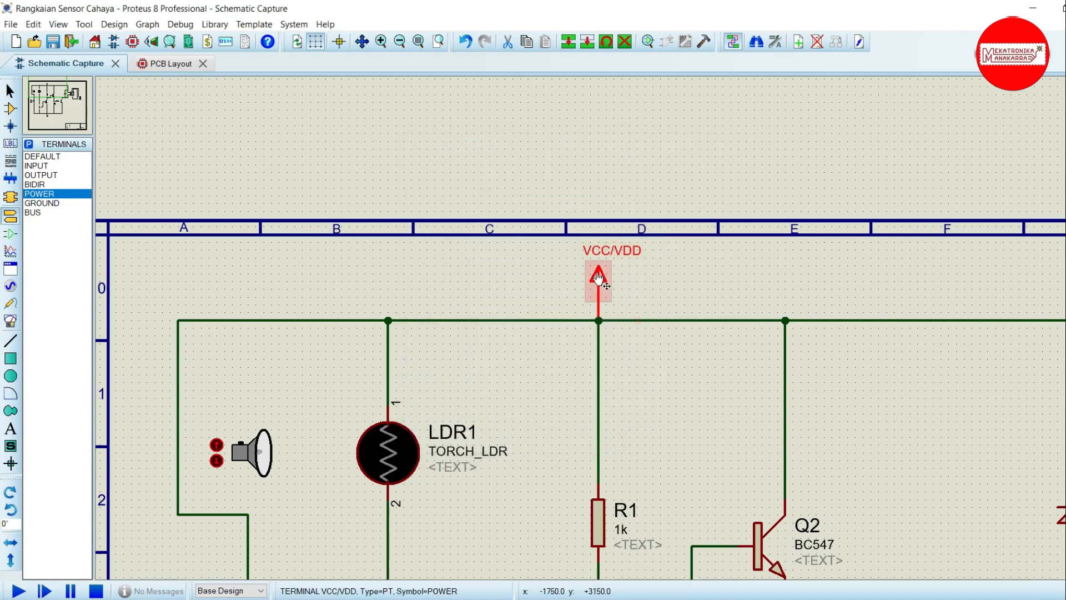
{"action": "scroll", "coordinate": [598, 275], "scroll_direction": "up", "scroll_amount": 1}
{"action": "left_click", "coordinate": [10, 90]}
{"action": "left_click", "coordinate": [608, 331]}
{"action": "left_click", "coordinate": [694, 338]}
{"action": "scroll", "coordinate": [642, 335], "scroll_direction": "down", "scroll_amount": 3}
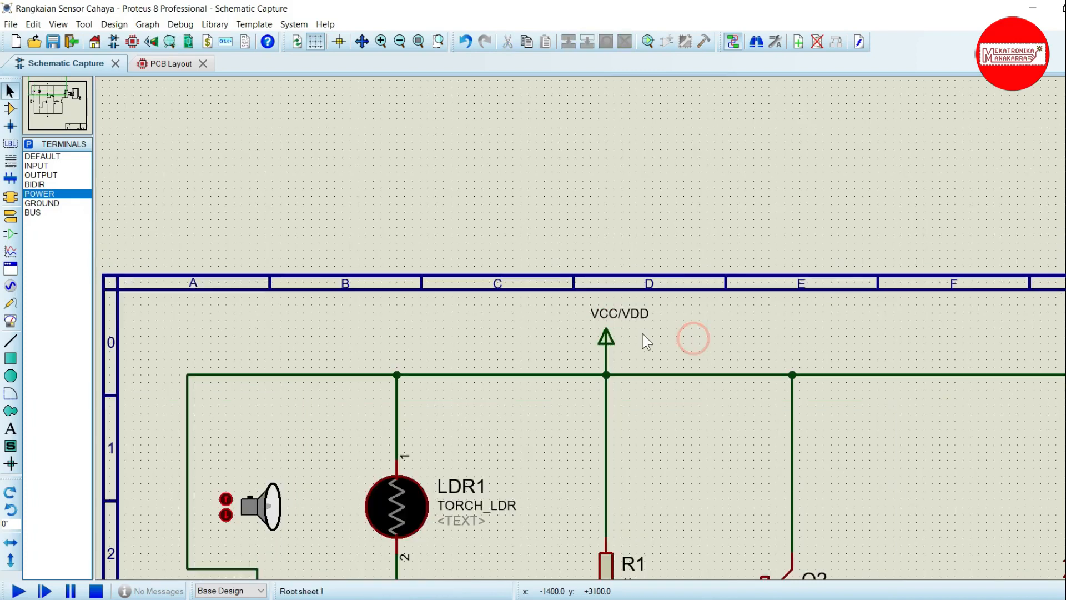
{"action": "scroll", "coordinate": [614, 407], "scroll_direction": "up", "scroll_amount": 1}
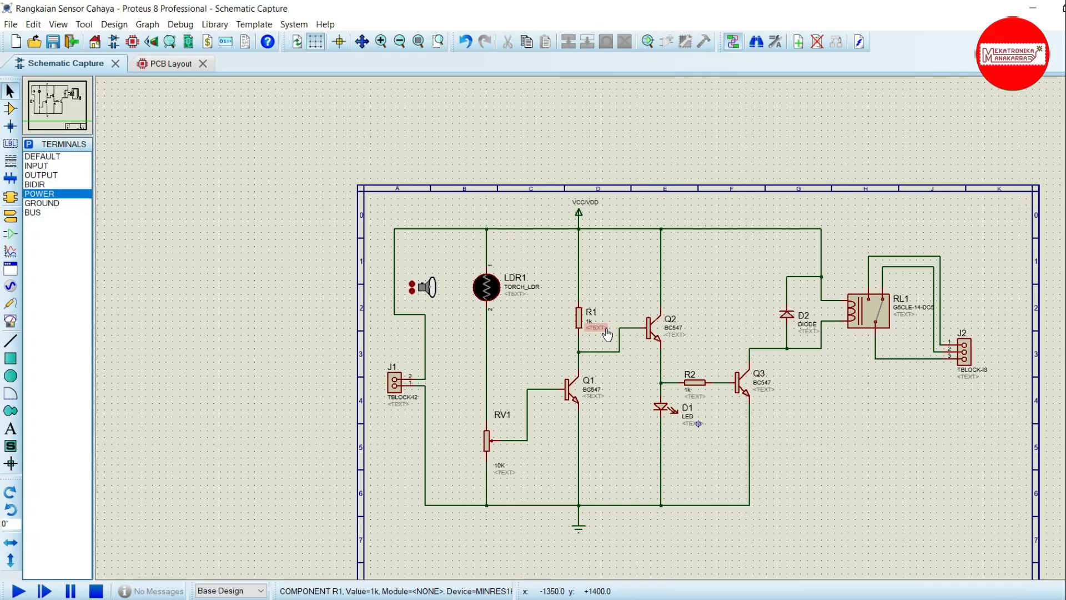
Save the project and transfer the finished schematic to the PCB layout.
{"action": "left_click", "coordinate": [212, 212]}
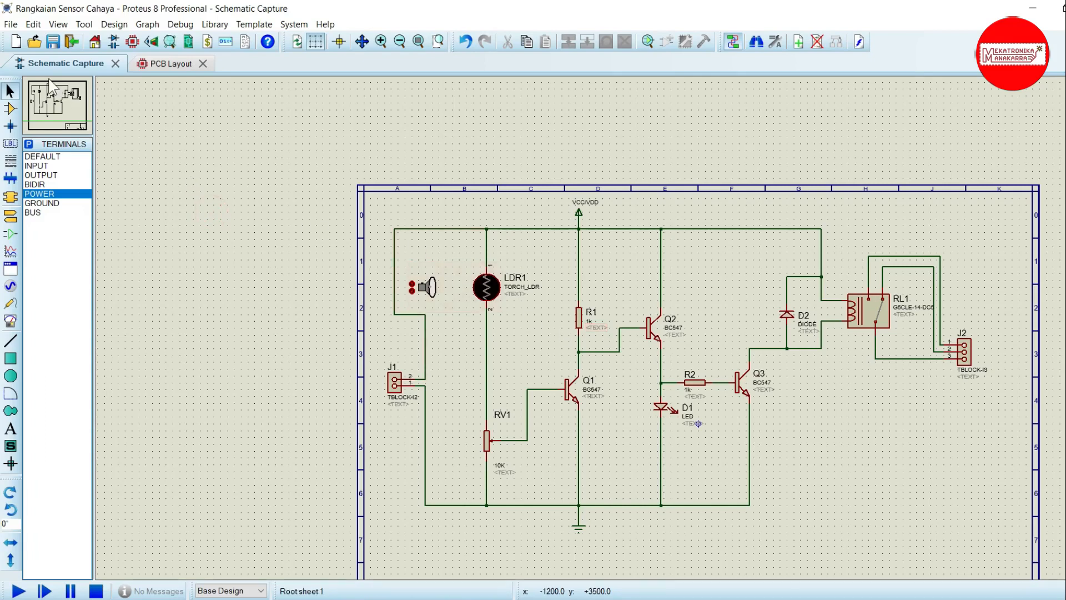
{"action": "left_click", "coordinate": [53, 43]}
{"action": "scroll", "coordinate": [282, 211], "scroll_direction": "down", "scroll_amount": 1}
{"action": "scroll", "coordinate": [596, 437], "scroll_direction": "up", "scroll_amount": 1}
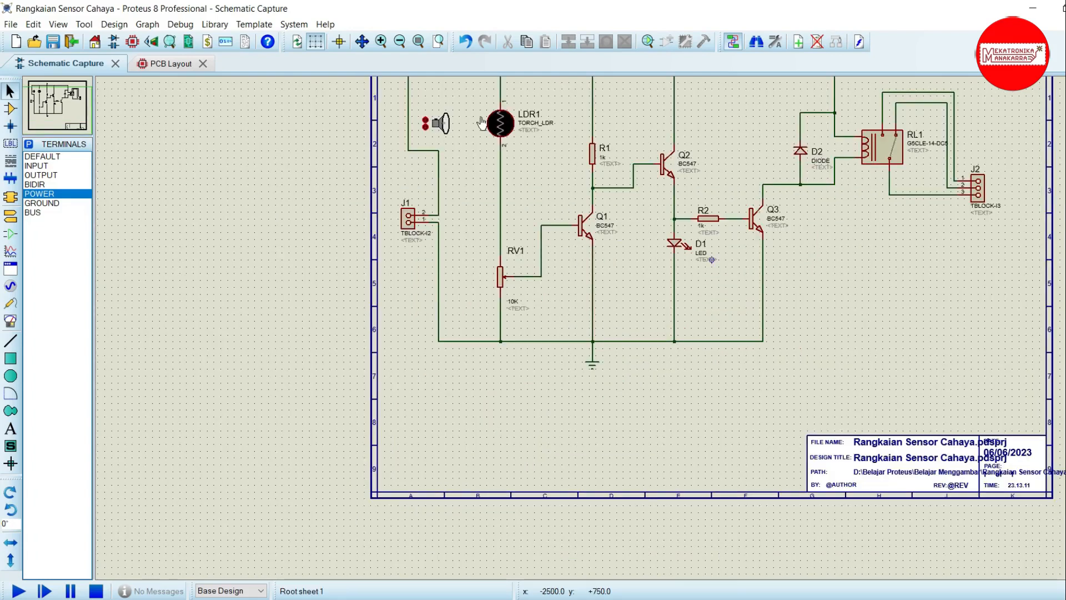
{"action": "left_click", "coordinate": [418, 42]}
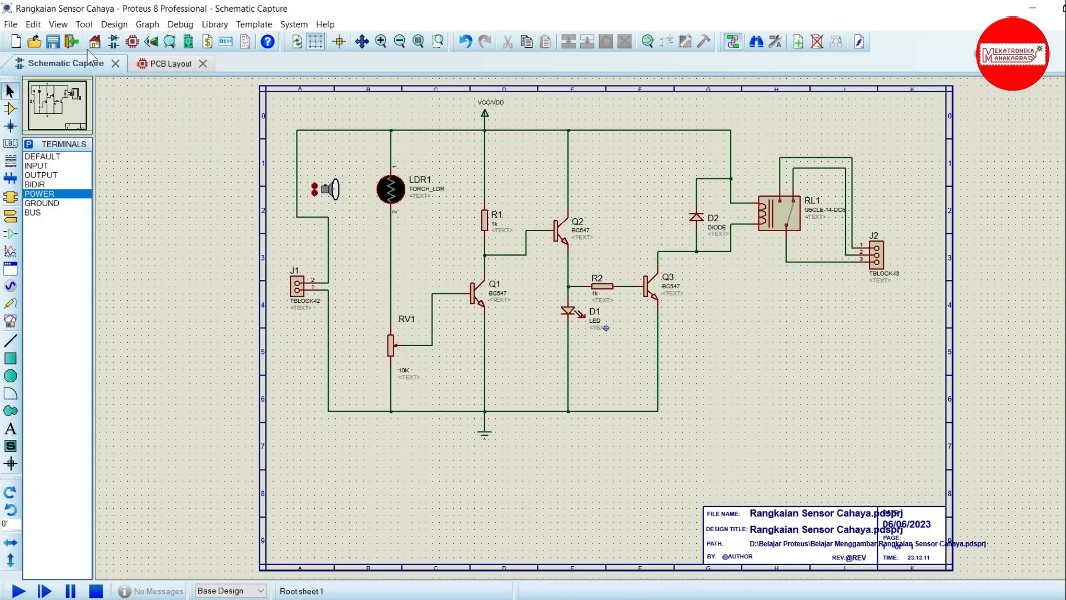
{"action": "left_click", "coordinate": [132, 42]}
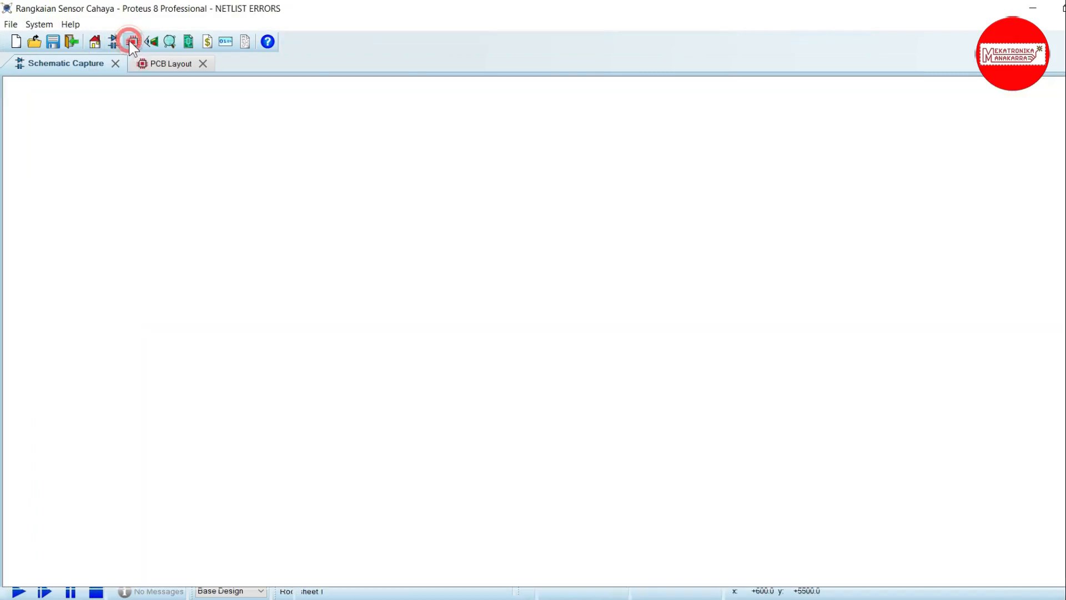
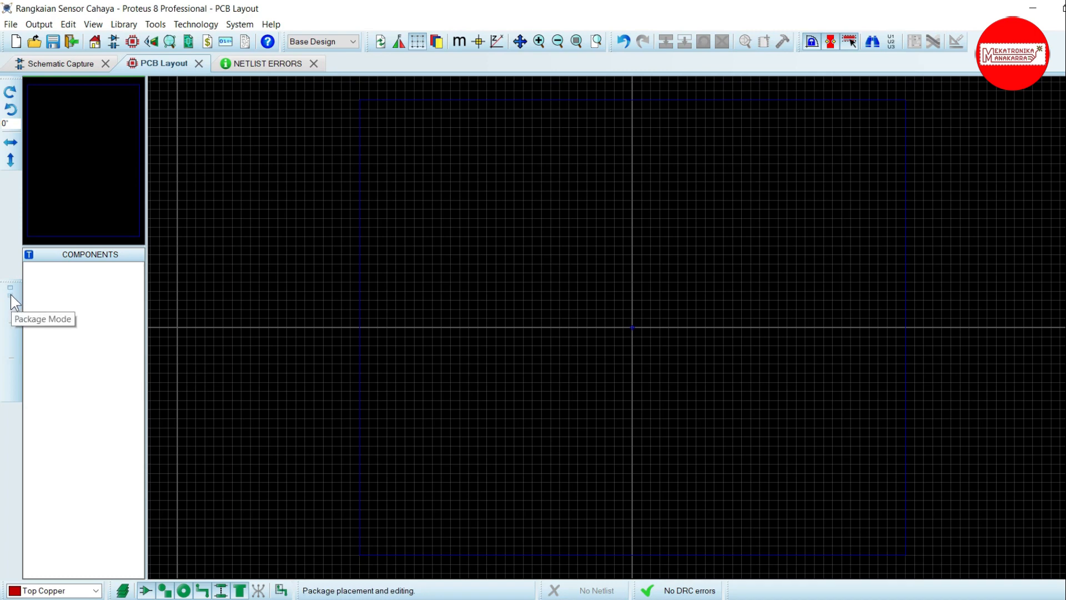
Check the PCB layout's component and package lists for the parts of the schematic.
{"action": "left_click", "coordinate": [11, 293]}
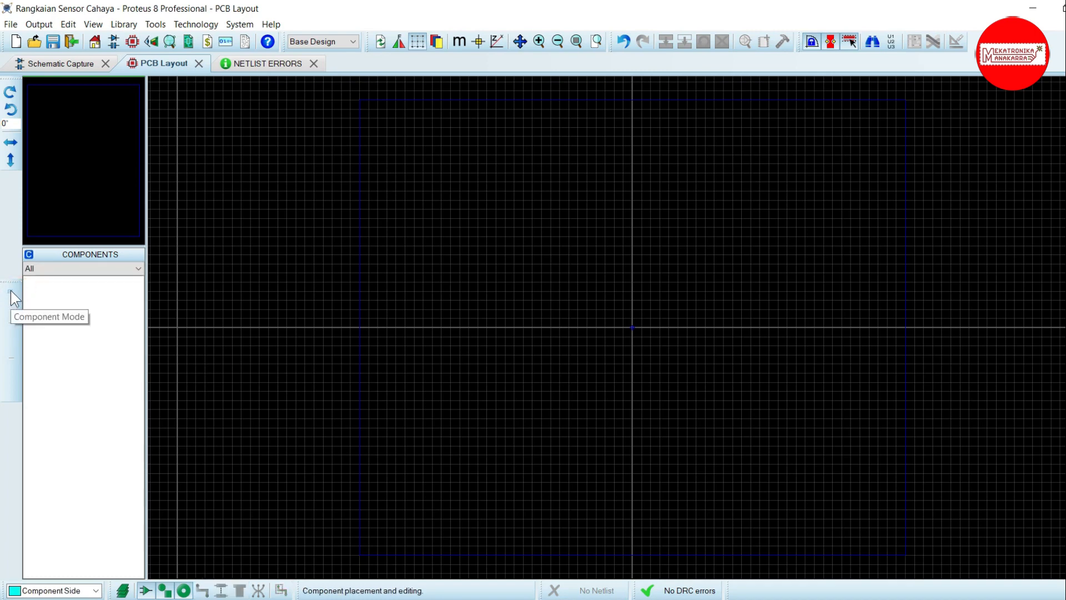
{"action": "left_click", "coordinate": [11, 288]}
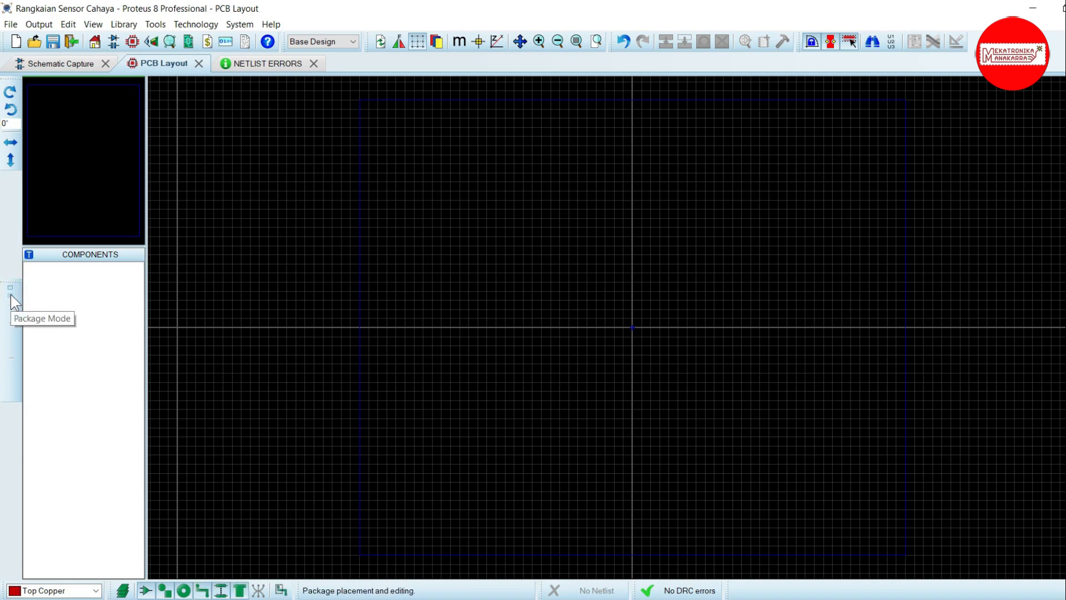
{"action": "left_click", "coordinate": [11, 294]}
{"action": "left_click", "coordinate": [11, 291]}
{"action": "left_click", "coordinate": [78, 268]}
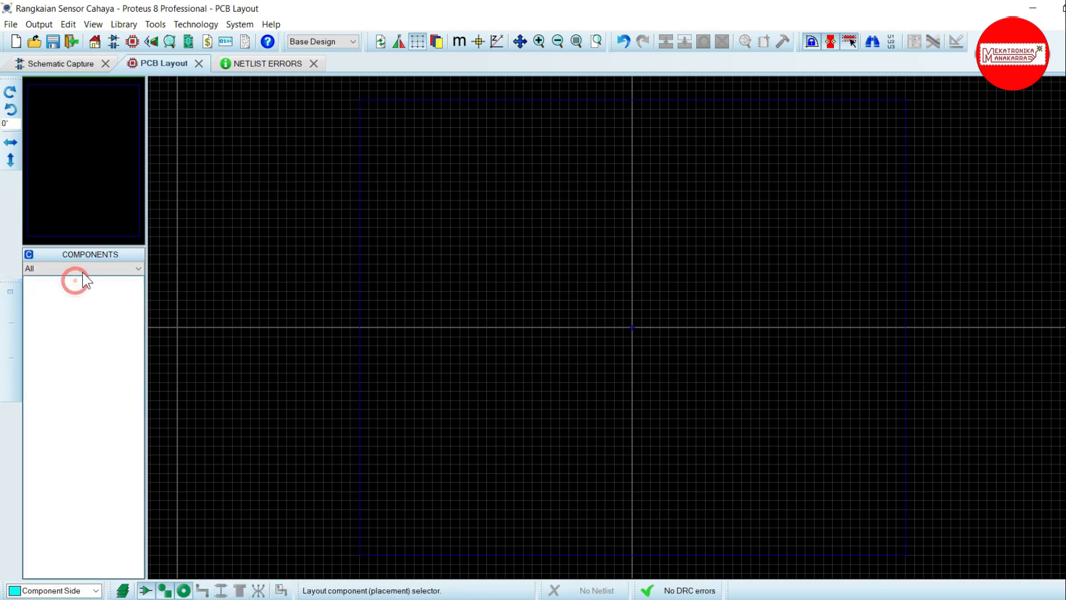
{"action": "left_click", "coordinate": [81, 268]}
{"action": "left_click", "coordinate": [83, 267]}
{"action": "left_click", "coordinate": [77, 289]}
{"action": "left_click", "coordinate": [75, 270]}
{"action": "left_click", "coordinate": [59, 299]}
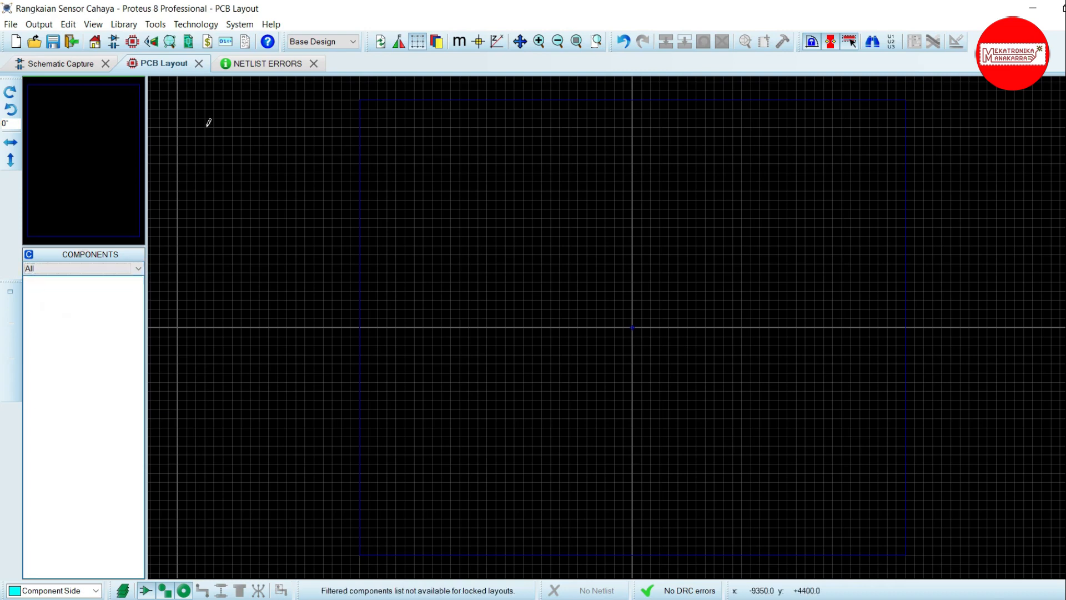
Review and close the netlist errors report, and relabel the schematic's power terminal as VDD.
{"action": "left_click", "coordinate": [267, 65]}
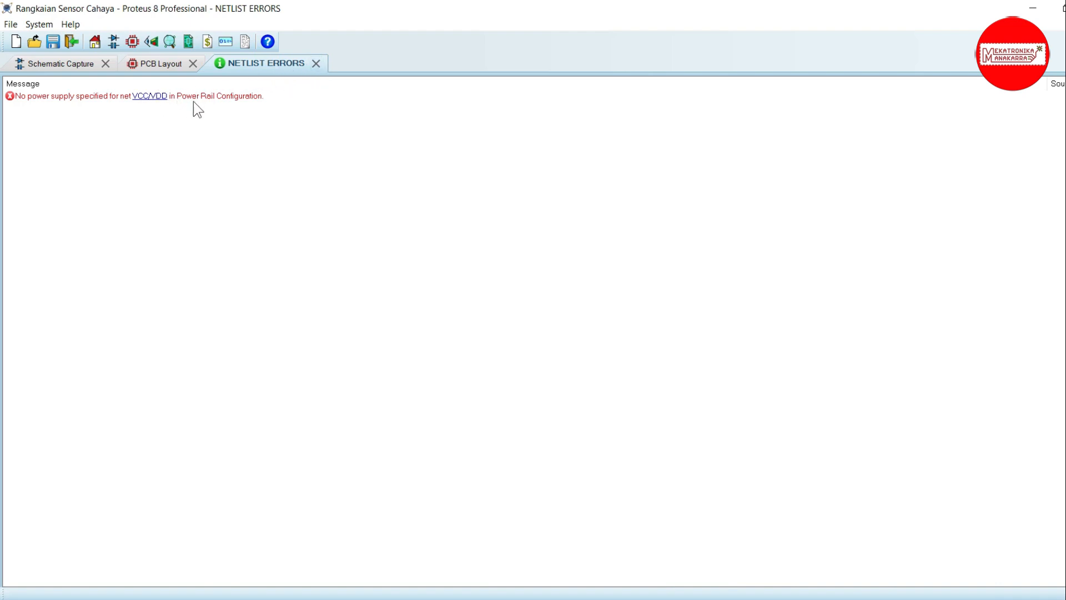
{"action": "left_click", "coordinate": [317, 64]}
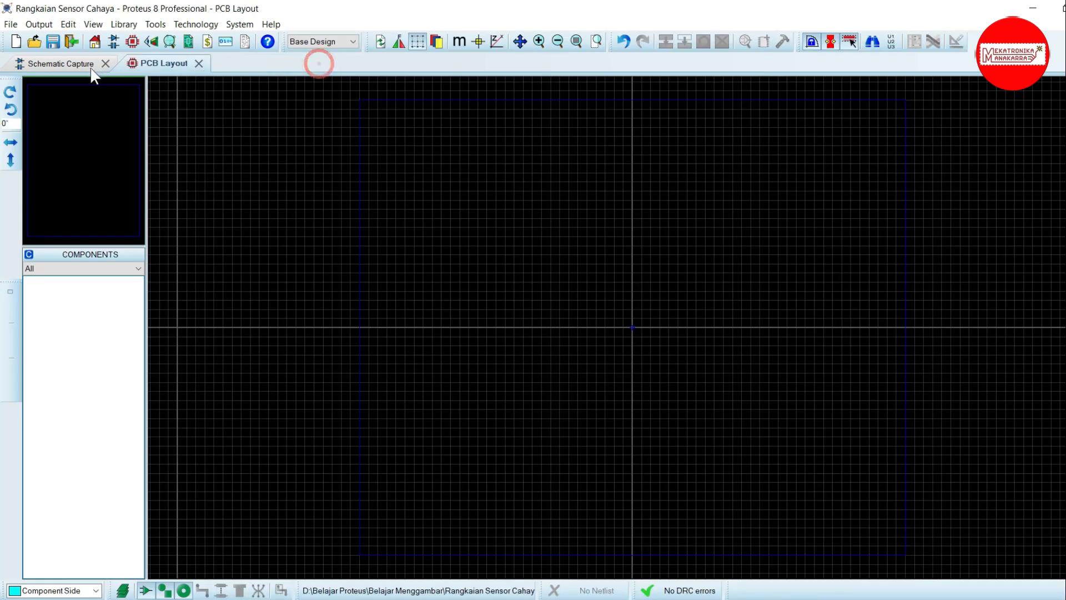
{"action": "left_click", "coordinate": [92, 67]}
{"action": "double_click", "coordinate": [496, 103]}
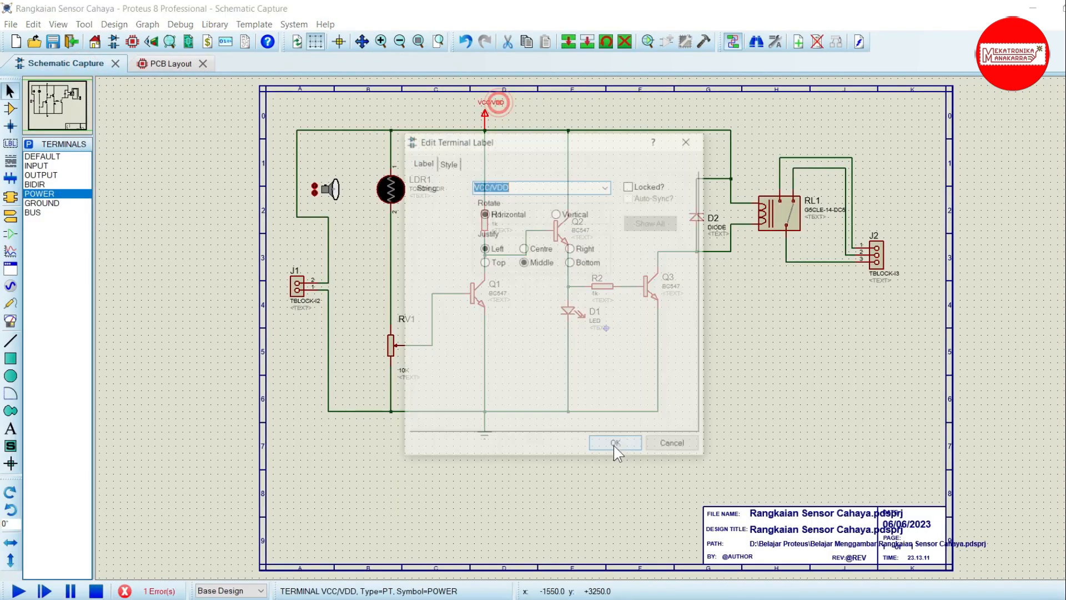
{"action": "left_click", "coordinate": [606, 188]}
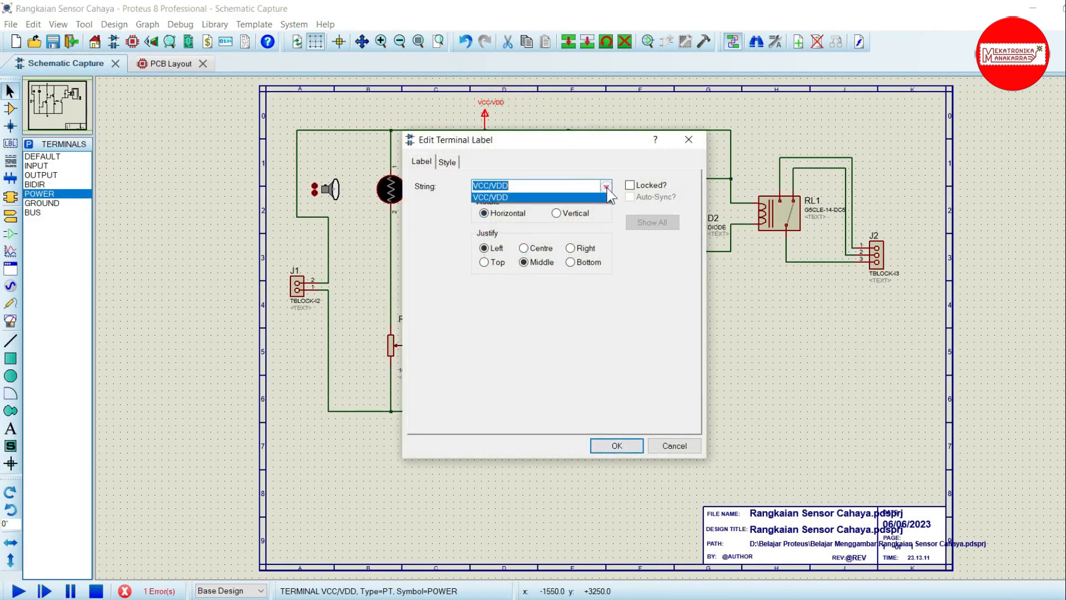
{"action": "left_click", "coordinate": [607, 187]}
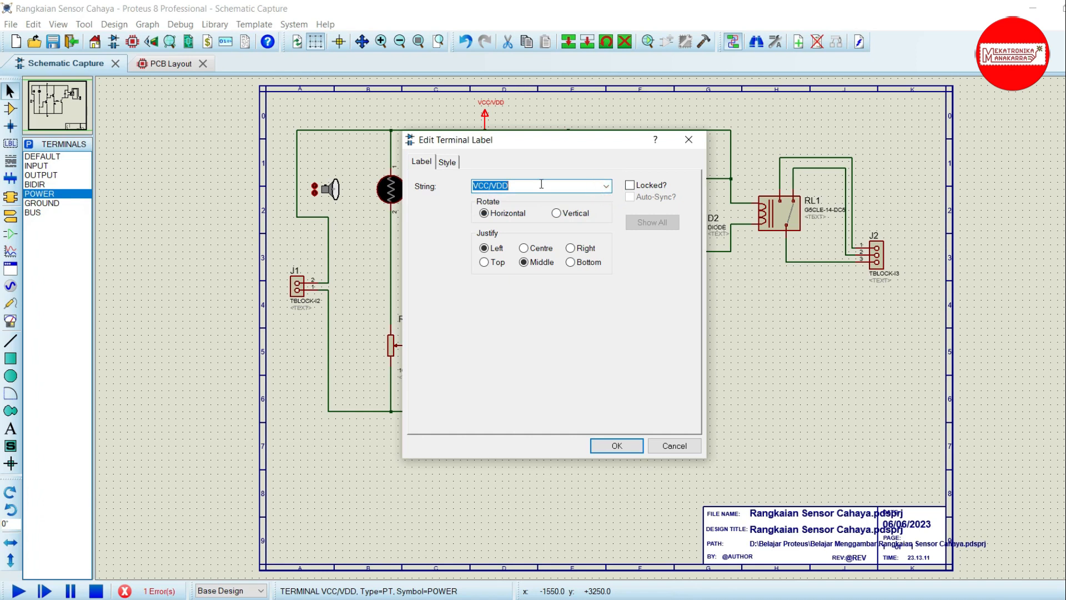
{"action": "type", "text": "V"}
{"action": "left_click", "coordinate": [608, 445]}
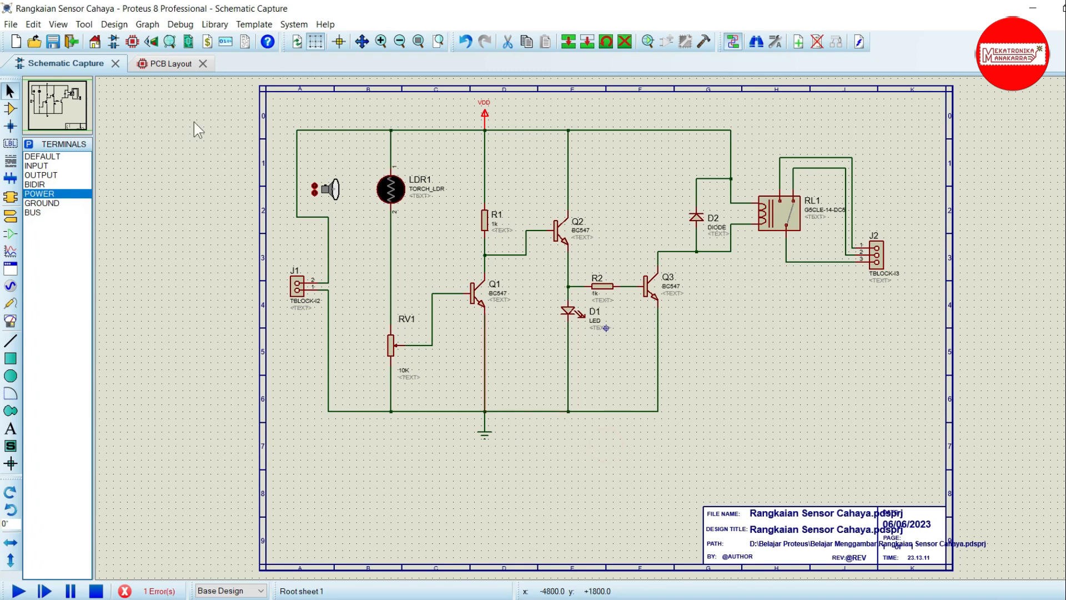
Transfer the corrected schematic to the PCB layout and preview the footprints of the listed components, including D1 and D2.
{"action": "left_click", "coordinate": [133, 41]}
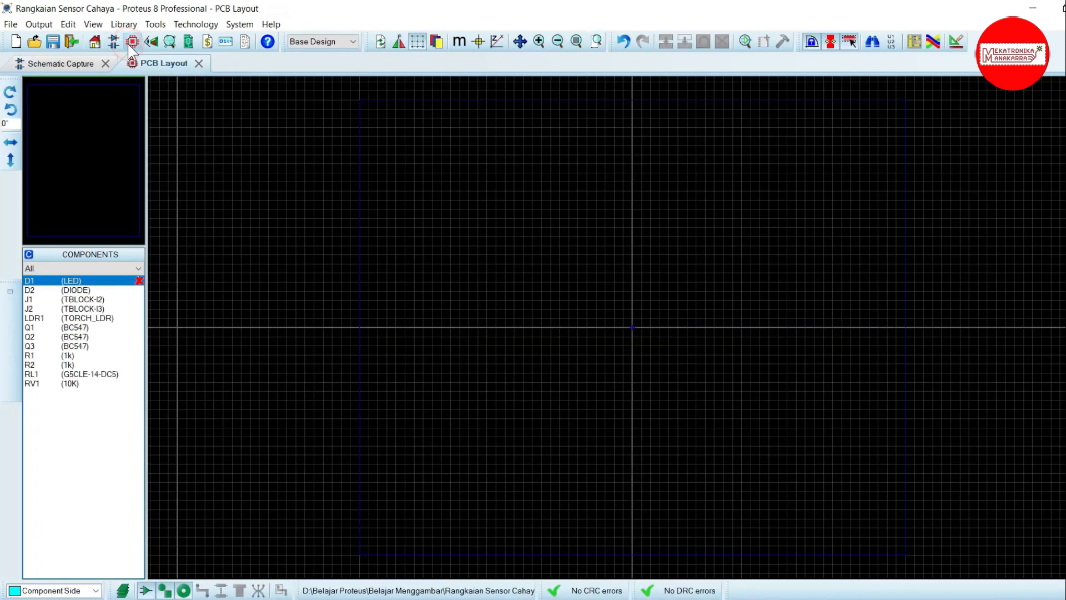
{"action": "left_click", "coordinate": [99, 300]}
{"action": "left_click", "coordinate": [95, 280]}
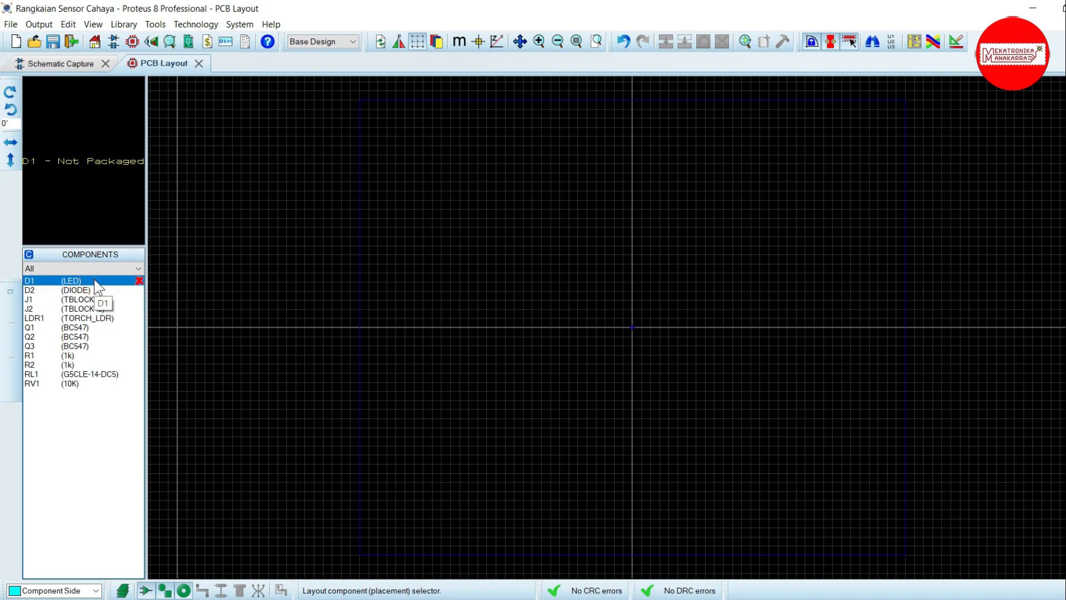
{"action": "left_click", "coordinate": [76, 290]}
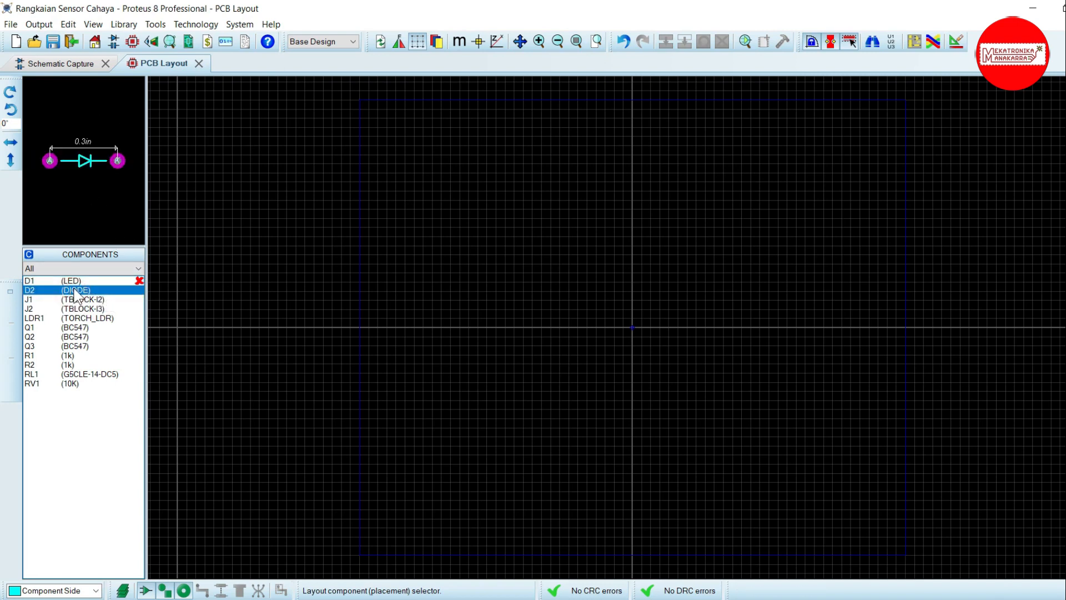
{"action": "key", "text": "Up"}
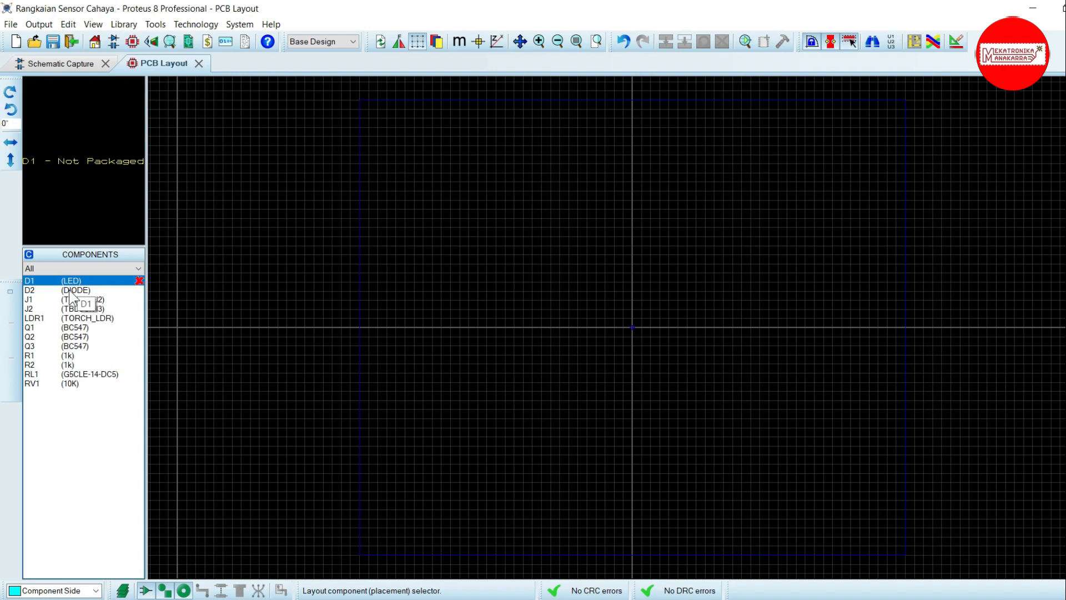
{"action": "left_click", "coordinate": [68, 290]}
{"action": "left_click", "coordinate": [67, 310]}
{"action": "left_click", "coordinate": [65, 337]}
{"action": "left_click", "coordinate": [65, 364]}
{"action": "left_click", "coordinate": [71, 329]}
{"action": "left_click", "coordinate": [69, 309]}
{"action": "left_click", "coordinate": [68, 300]}
{"action": "left_click", "coordinate": [74, 280]}
{"action": "double_click", "coordinate": [91, 281]}
{"action": "left_click", "coordinate": [529, 307]}
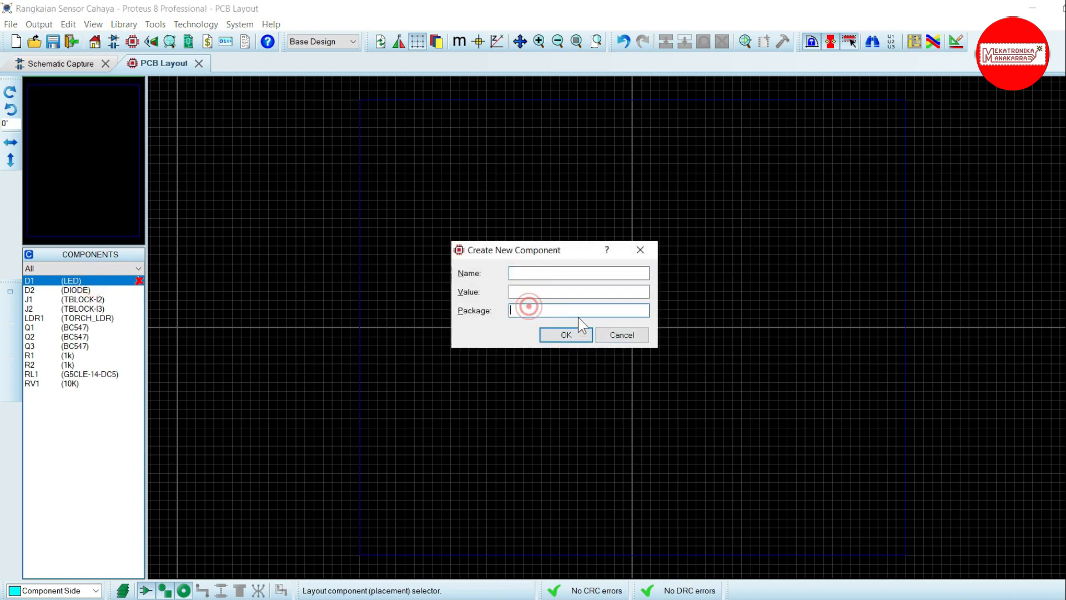
{"action": "left_click", "coordinate": [617, 335]}
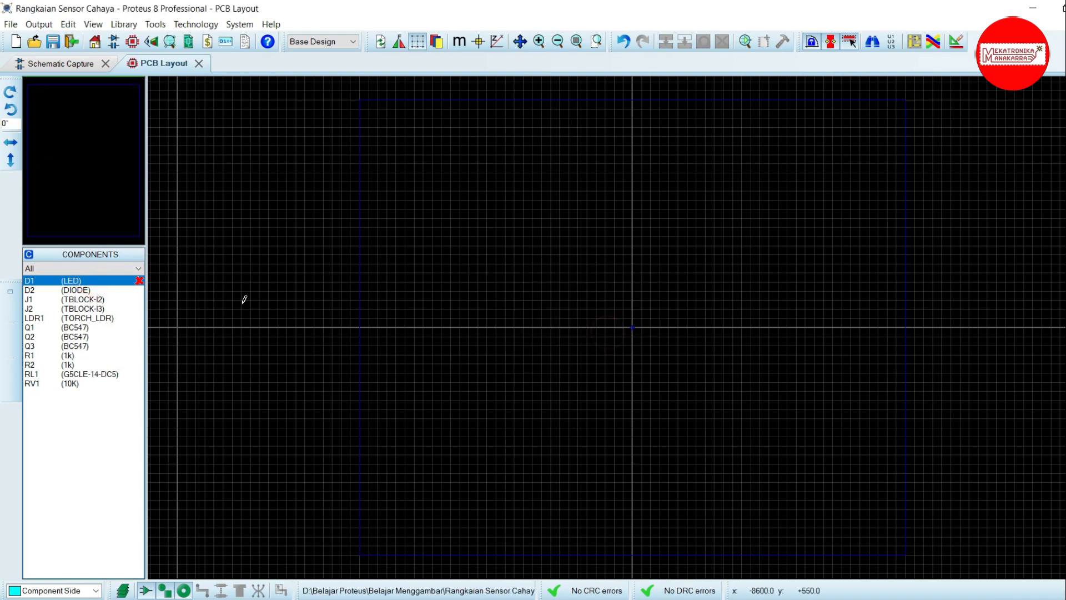
Return to the schematic and open the package library for LED D1's PCB footprint.
{"action": "left_click", "coordinate": [36, 61]}
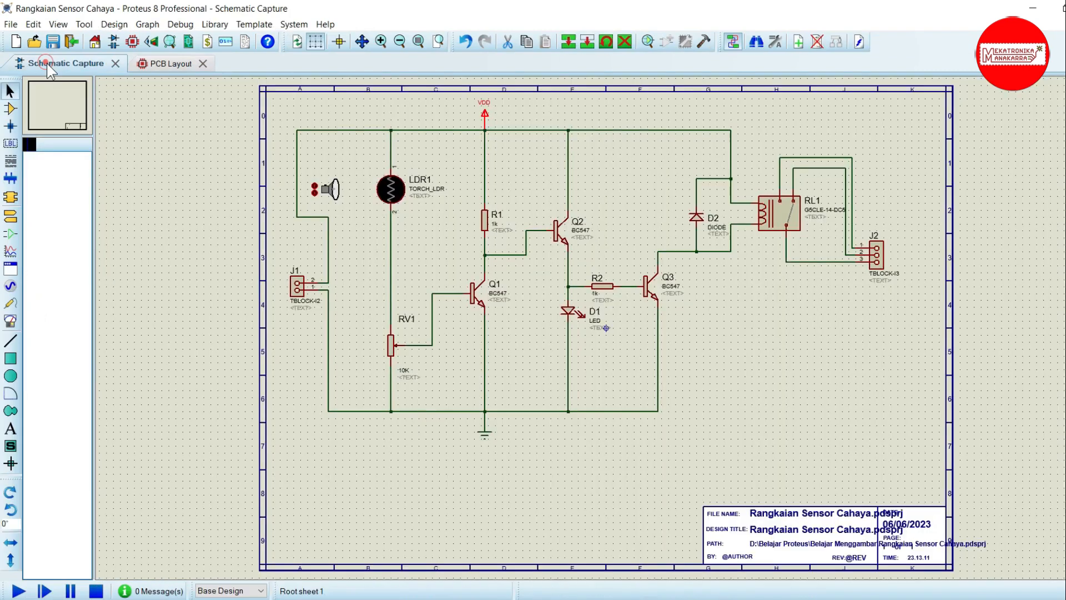
{"action": "double_click", "coordinate": [570, 317]}
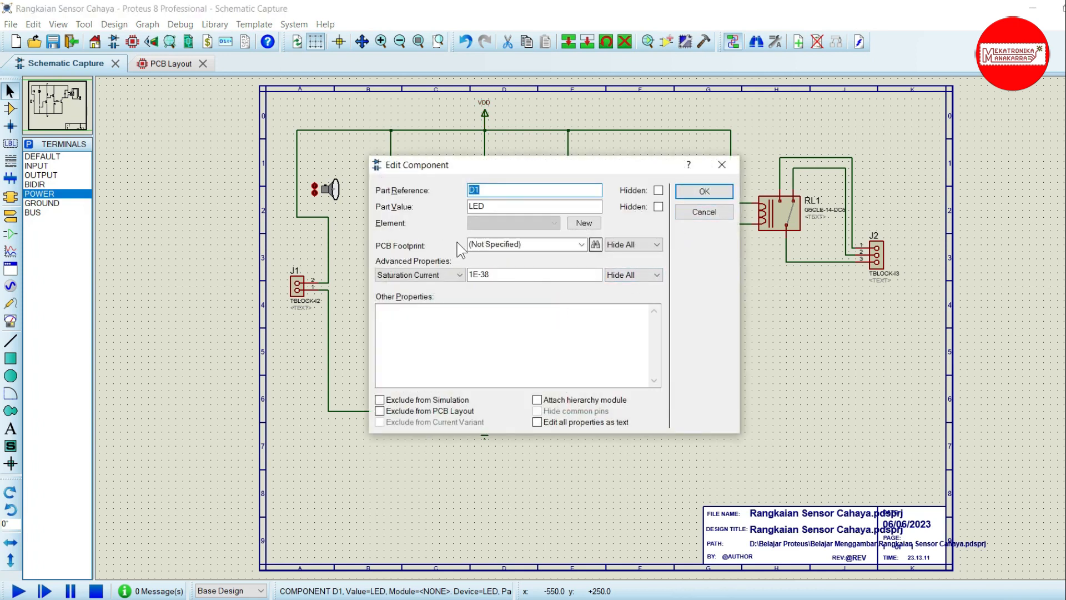
{"action": "left_click", "coordinate": [581, 245]}
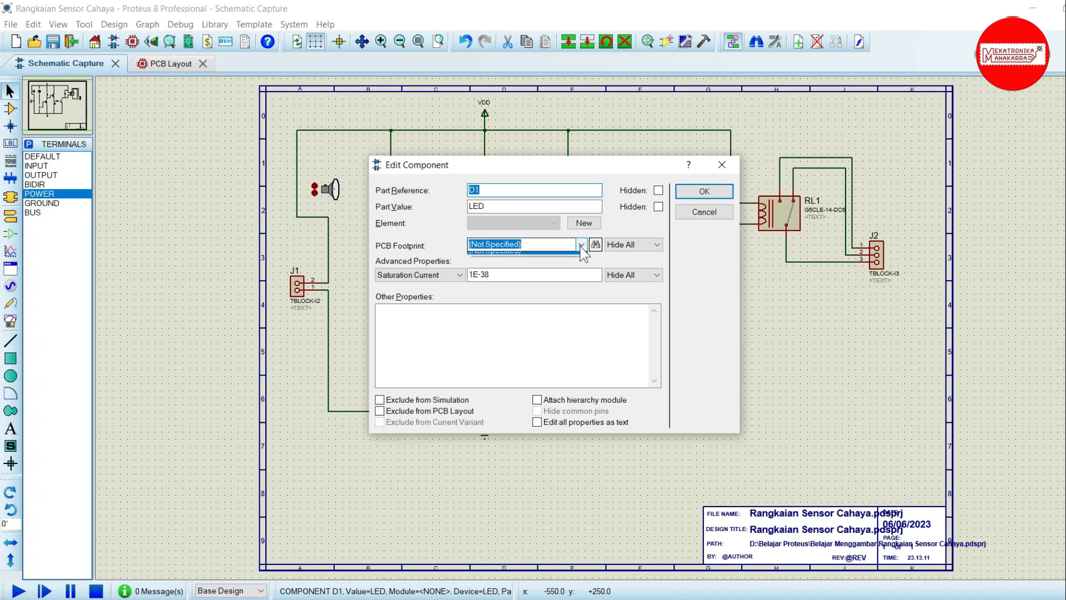
{"action": "left_click", "coordinate": [580, 248]}
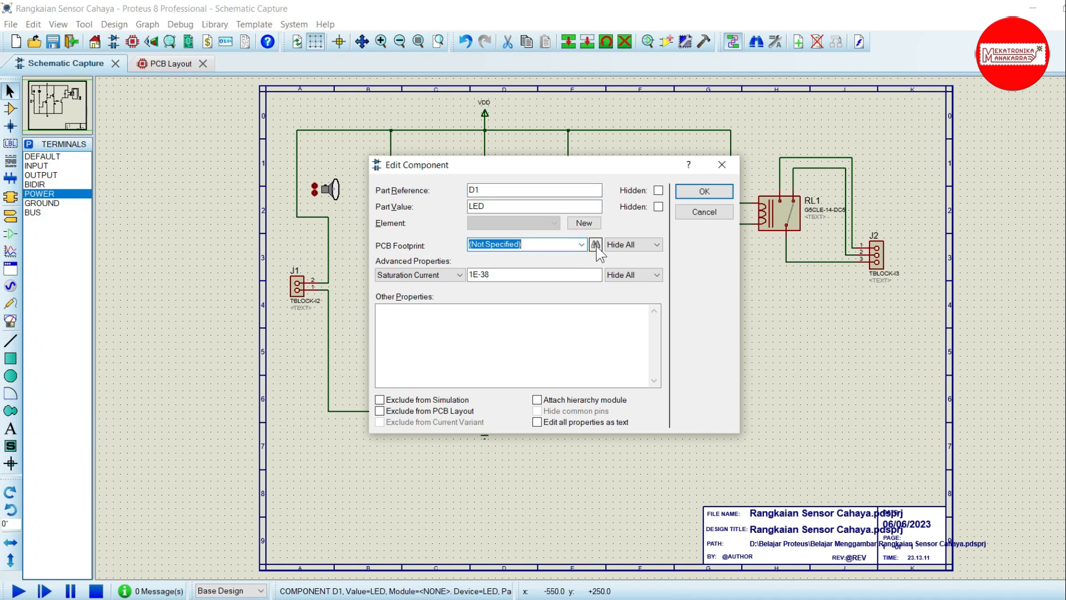
{"action": "left_click", "coordinate": [596, 246]}
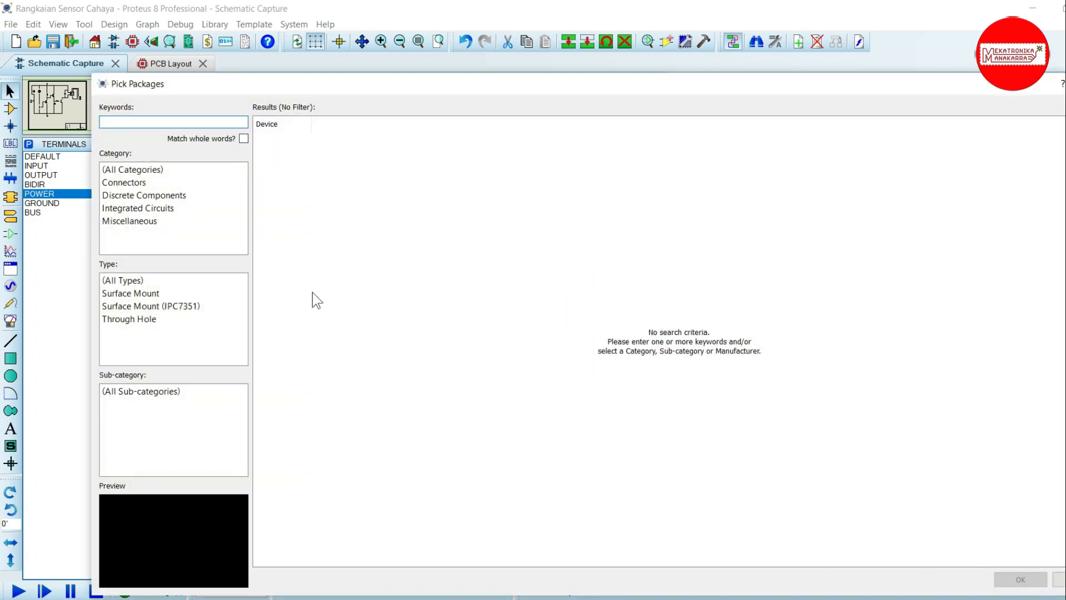
Browse the package categories, search the library for "led" and select the through-hole LED package.
{"action": "left_click", "coordinate": [131, 184]}
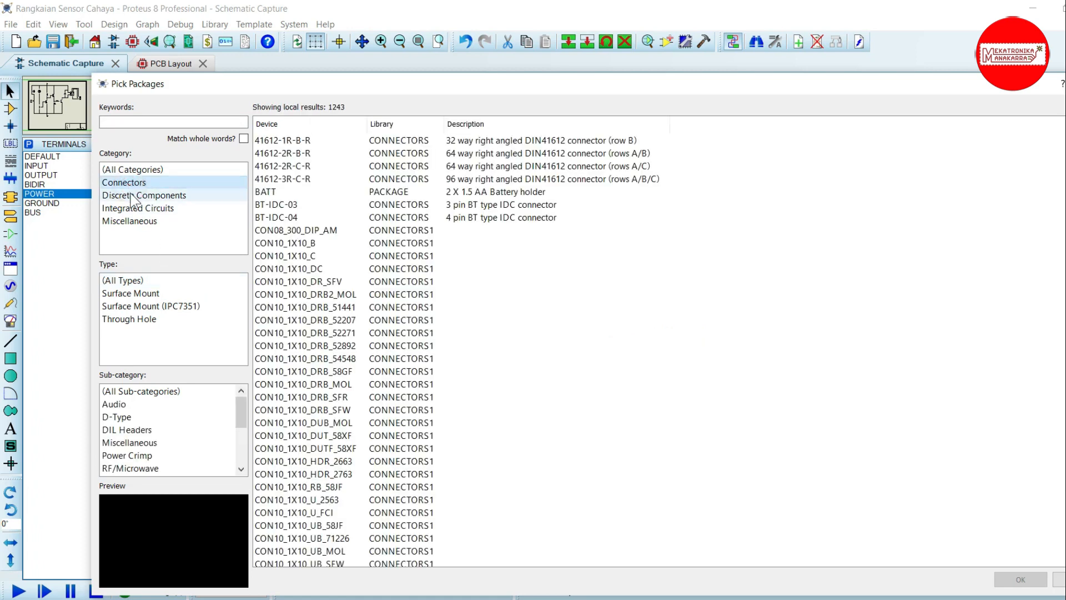
{"action": "left_click", "coordinate": [133, 196]}
{"action": "left_click", "coordinate": [137, 209]}
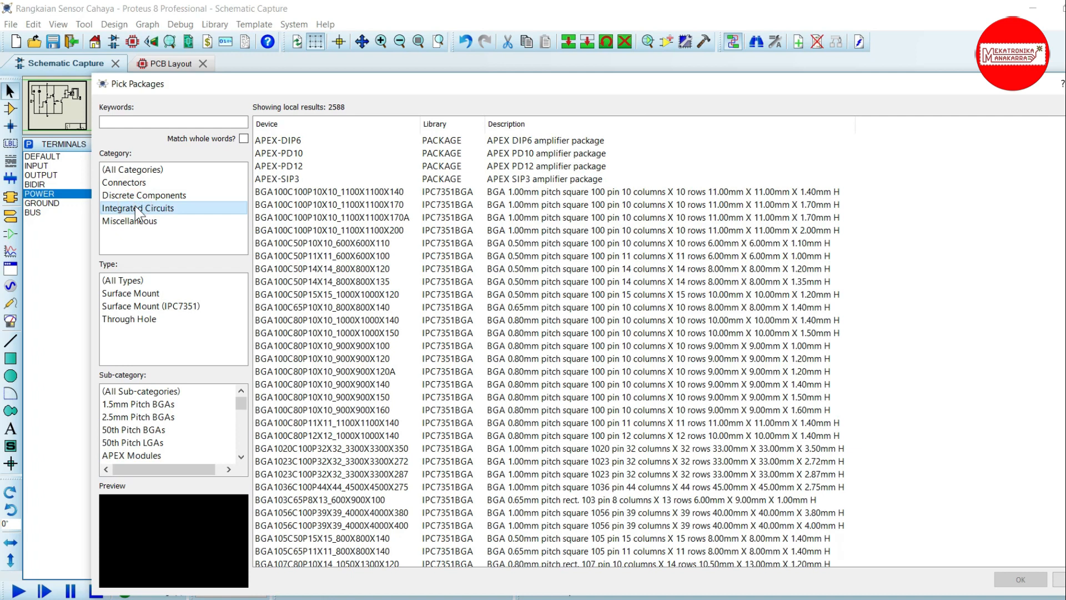
{"action": "scroll", "coordinate": [378, 281], "scroll_direction": "down", "scroll_amount": 4}
{"action": "left_click", "coordinate": [165, 123]}
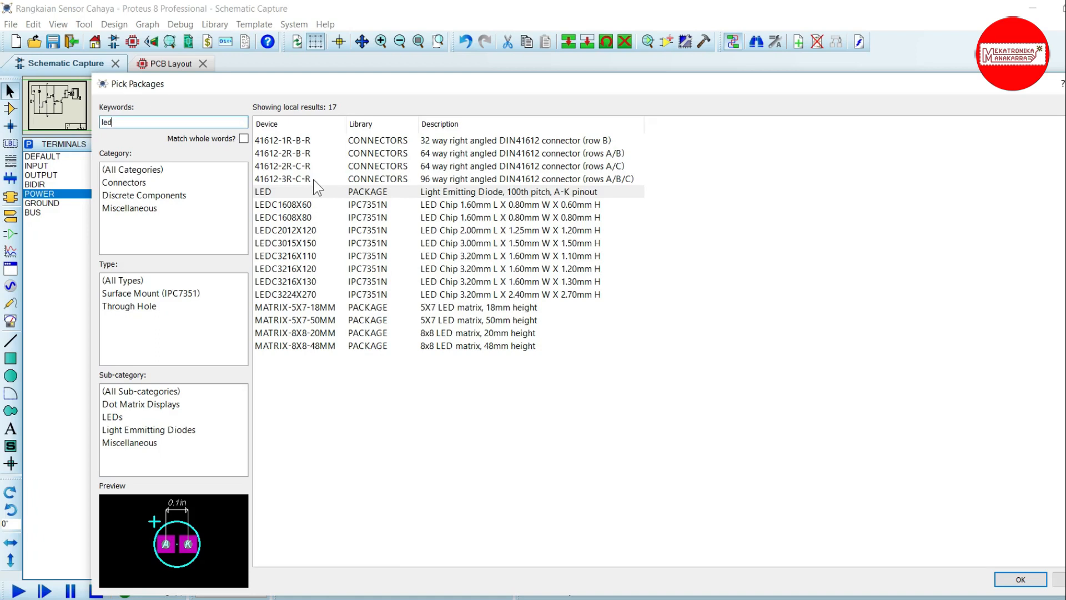
{"action": "left_click", "coordinate": [294, 192]}
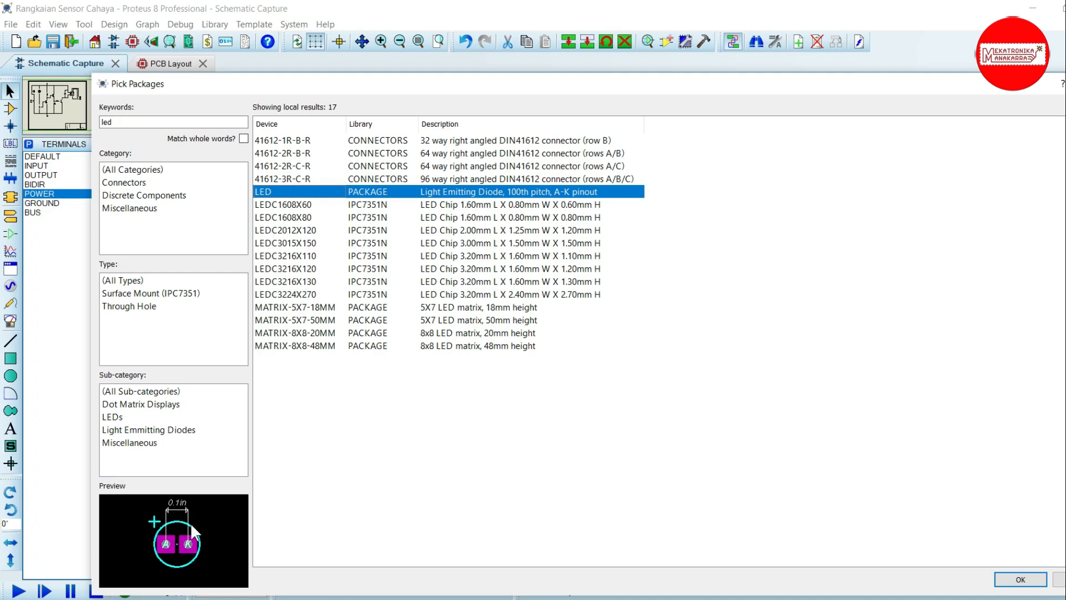
Preview the LED matrix and LEDC chip packages as alternatives for D1.
{"action": "left_click", "coordinate": [282, 312]}
{"action": "left_click", "coordinate": [289, 297]}
{"action": "left_click", "coordinate": [290, 284]}
{"action": "left_click", "coordinate": [292, 271]}
{"action": "left_click", "coordinate": [295, 258]}
{"action": "left_click", "coordinate": [298, 240]}
{"action": "left_click", "coordinate": [300, 221]}
{"action": "left_click", "coordinate": [303, 206]}
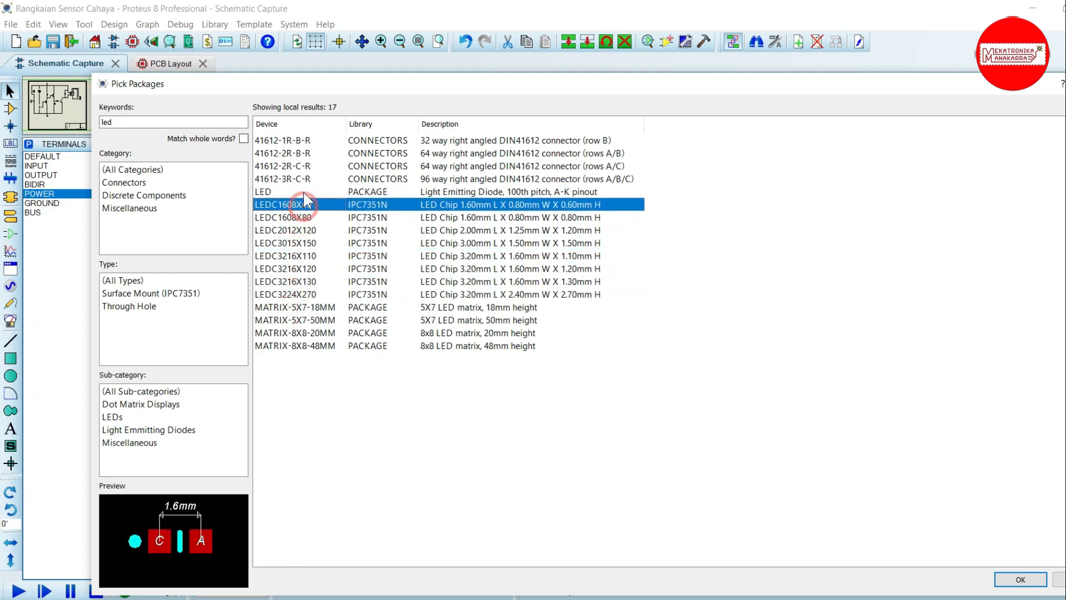
Assign the LED package with 100th pitch and A-K pinout as D1's PCB footprint.
{"action": "left_click", "coordinate": [303, 192]}
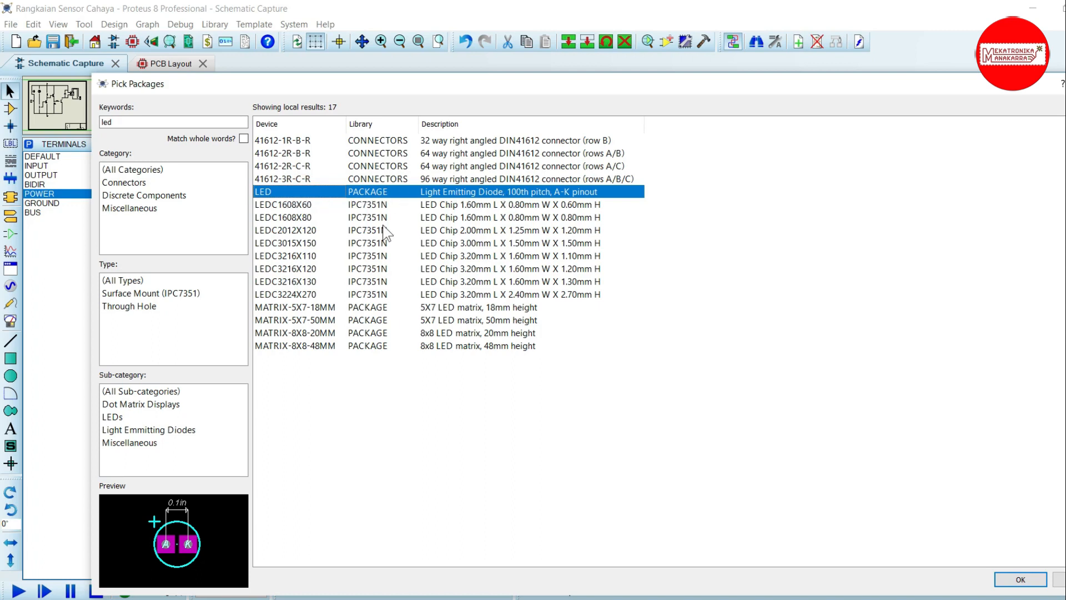
{"action": "left_click", "coordinate": [1016, 579]}
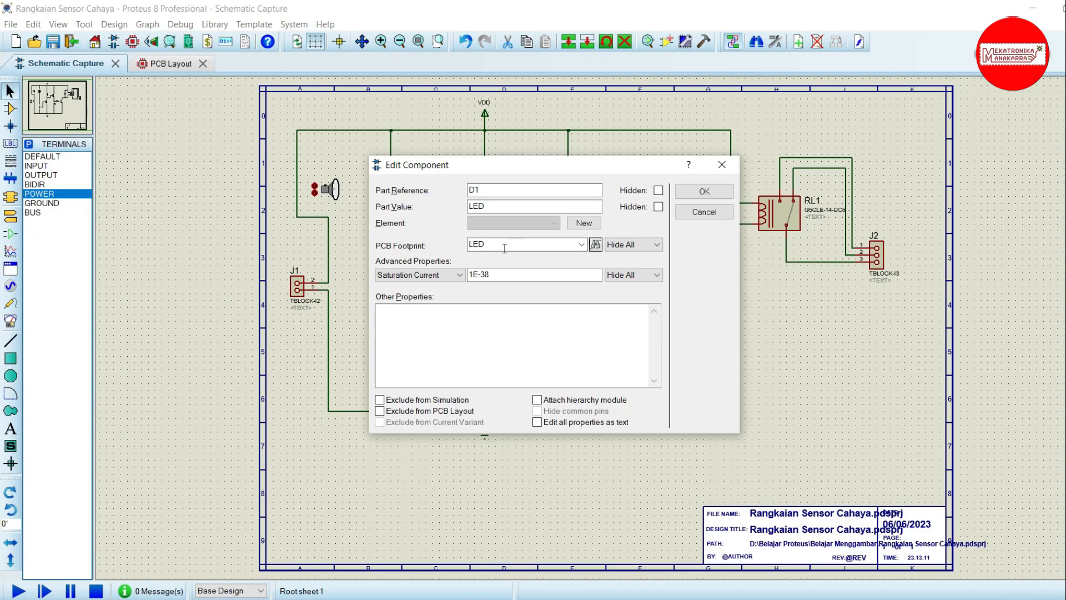
{"action": "left_click", "coordinate": [694, 194]}
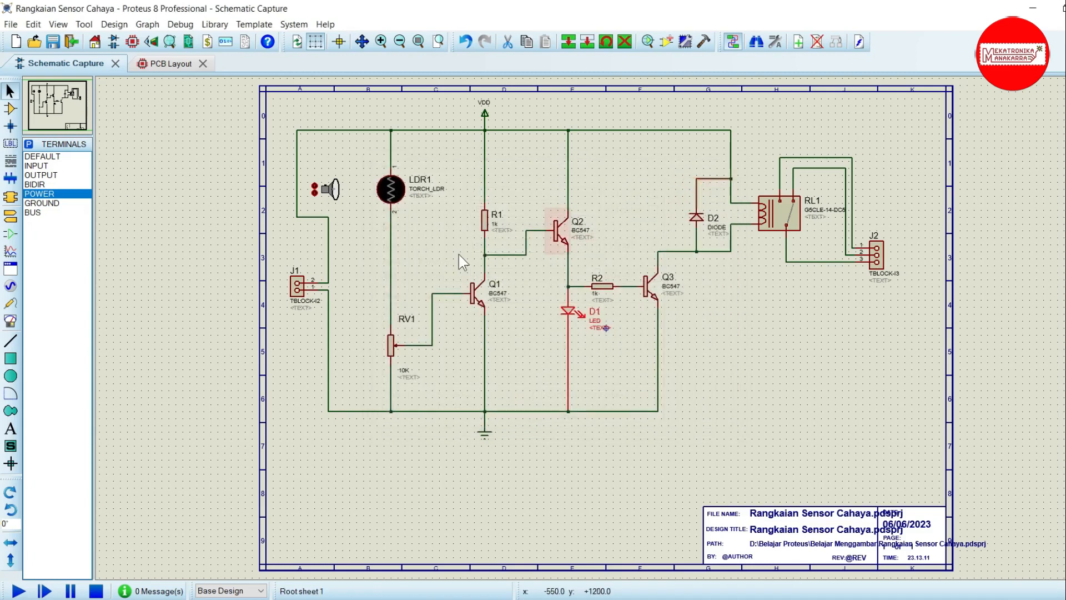
Return to the PCB layout and preview the footprints of D1 and D2.
{"action": "left_click", "coordinate": [132, 42]}
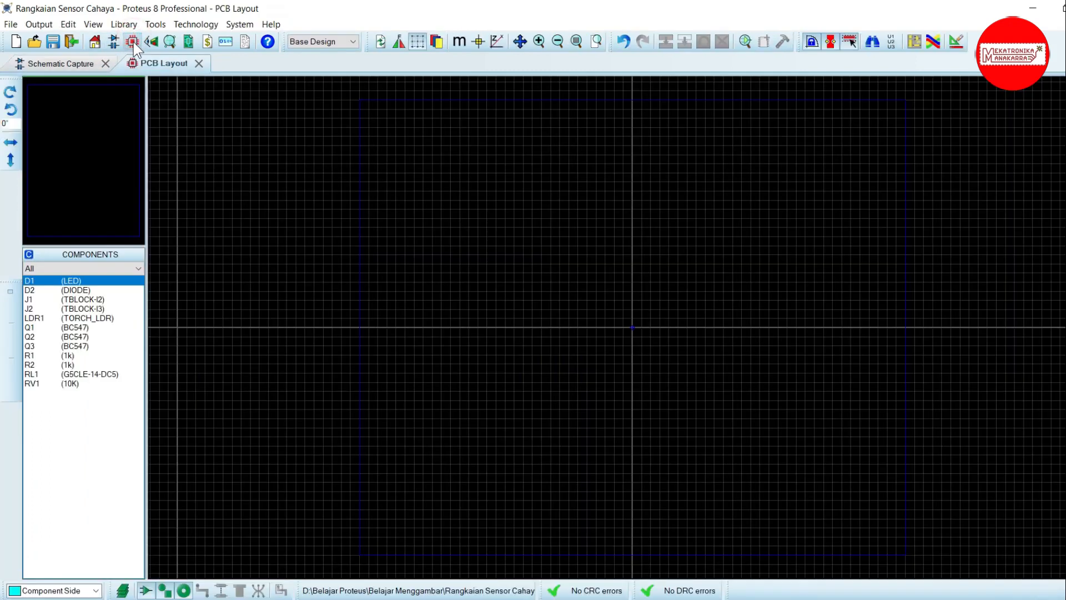
{"action": "left_click", "coordinate": [56, 282]}
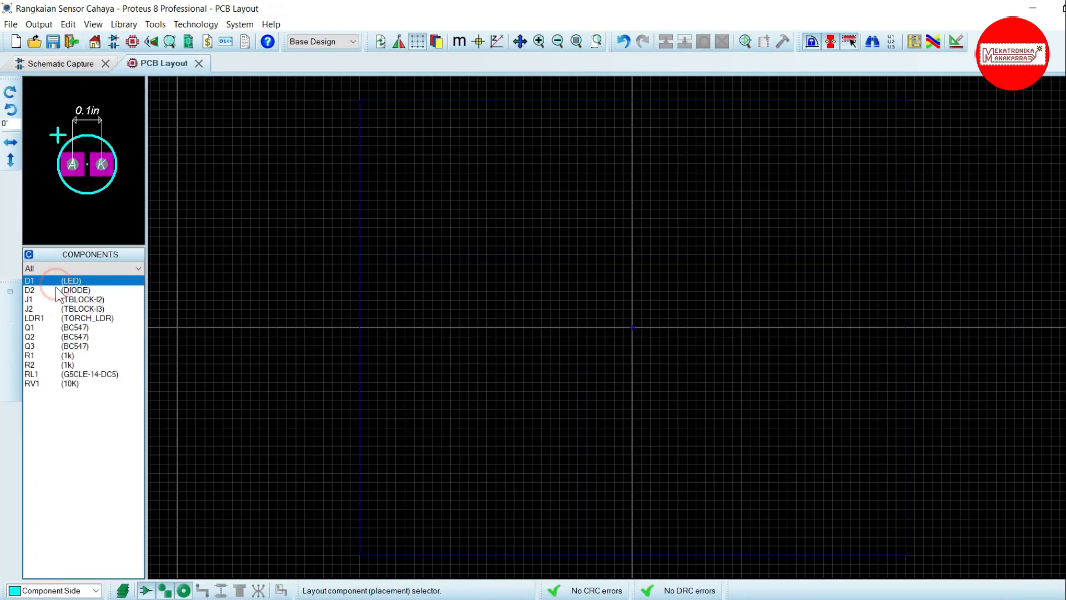
{"action": "left_click", "coordinate": [56, 288]}
{"action": "left_click", "coordinate": [59, 283]}
{"action": "left_click", "coordinate": [75, 290]}
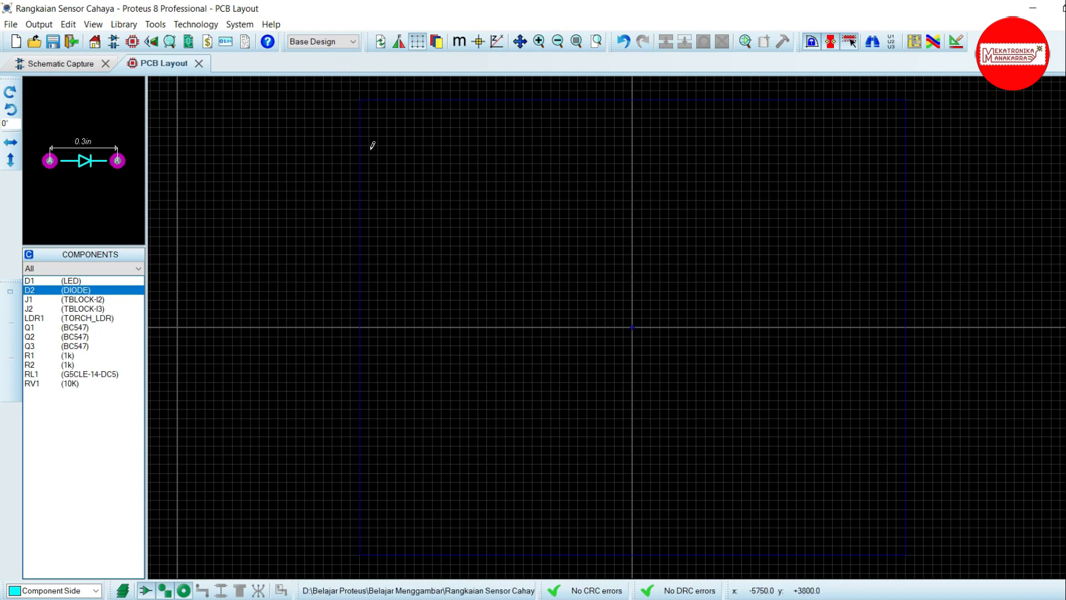
Set the board properties to a maximum width of 6 cm and a maximum height of 4 cm.
{"action": "left_click", "coordinate": [247, 27]}
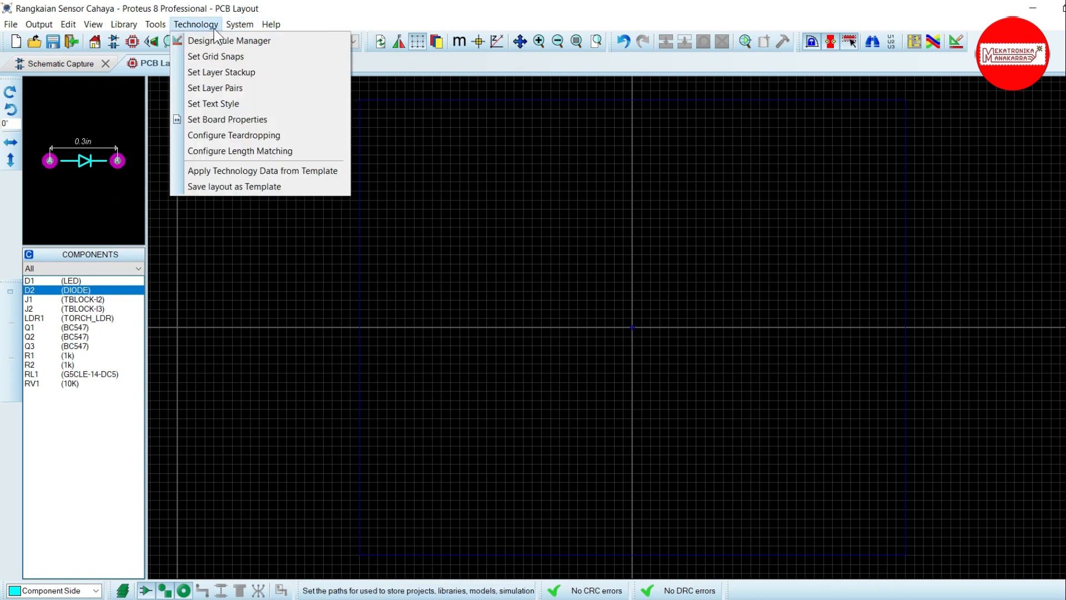
{"action": "left_click", "coordinate": [262, 118]}
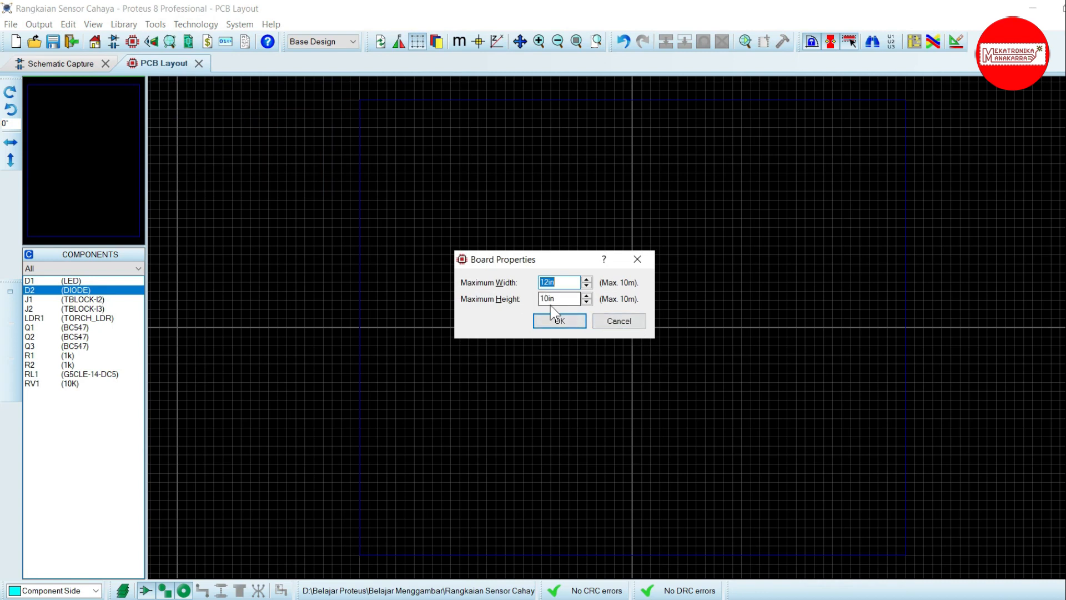
{"action": "left_click", "coordinate": [558, 286]}
{"action": "left_click_drag", "start_coordinate": [561, 300], "coordinate": [530, 301]}
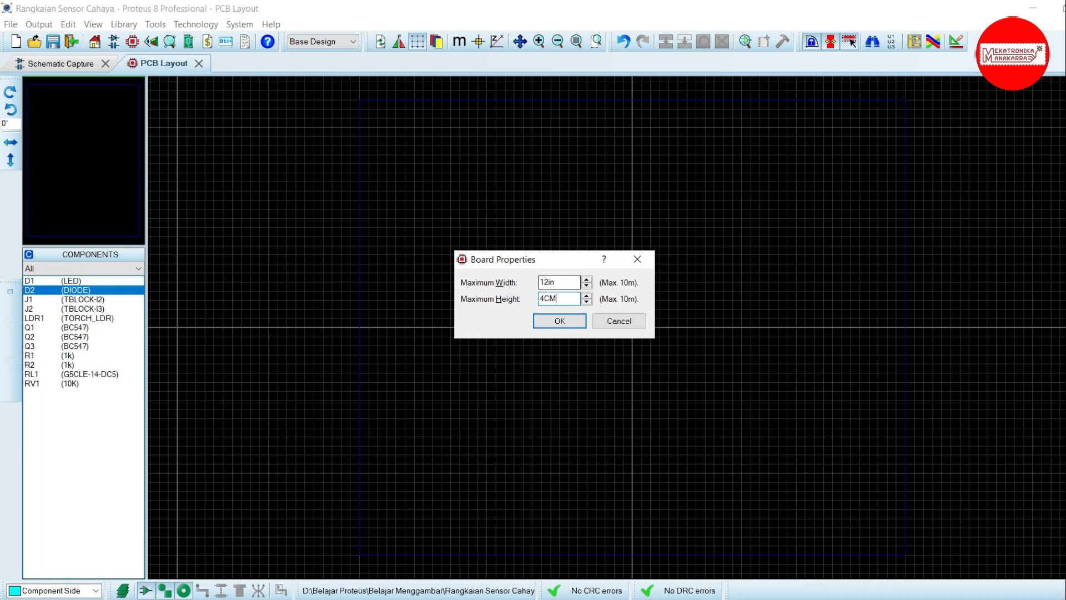
{"action": "left_click_drag", "start_coordinate": [561, 282], "coordinate": [502, 285]}
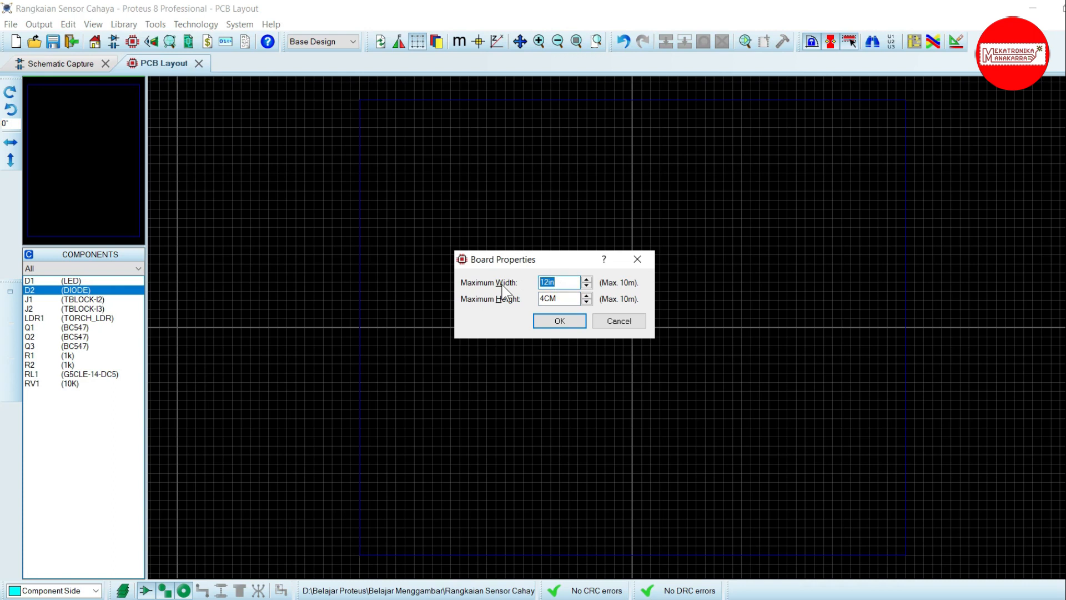
{"action": "type", "text": "6CM"}
{"action": "left_click", "coordinate": [574, 317]}
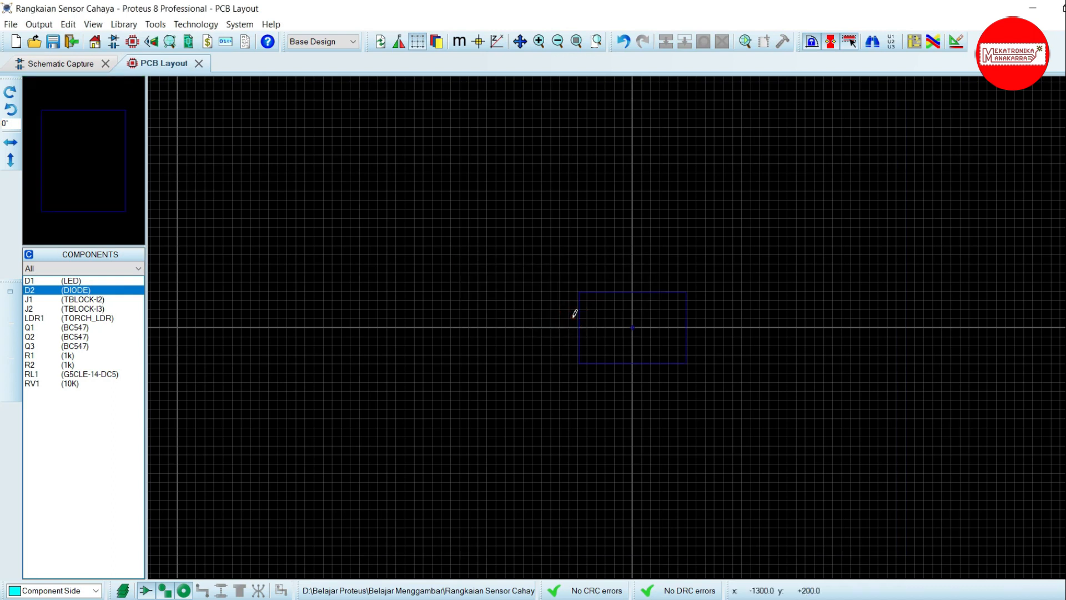
Switch the PCB layout's coordinates and grid to metric units.
{"action": "scroll", "coordinate": [672, 340], "scroll_direction": "up", "scroll_amount": 2}
{"action": "scroll", "coordinate": [630, 314], "scroll_direction": "up", "scroll_amount": 1}
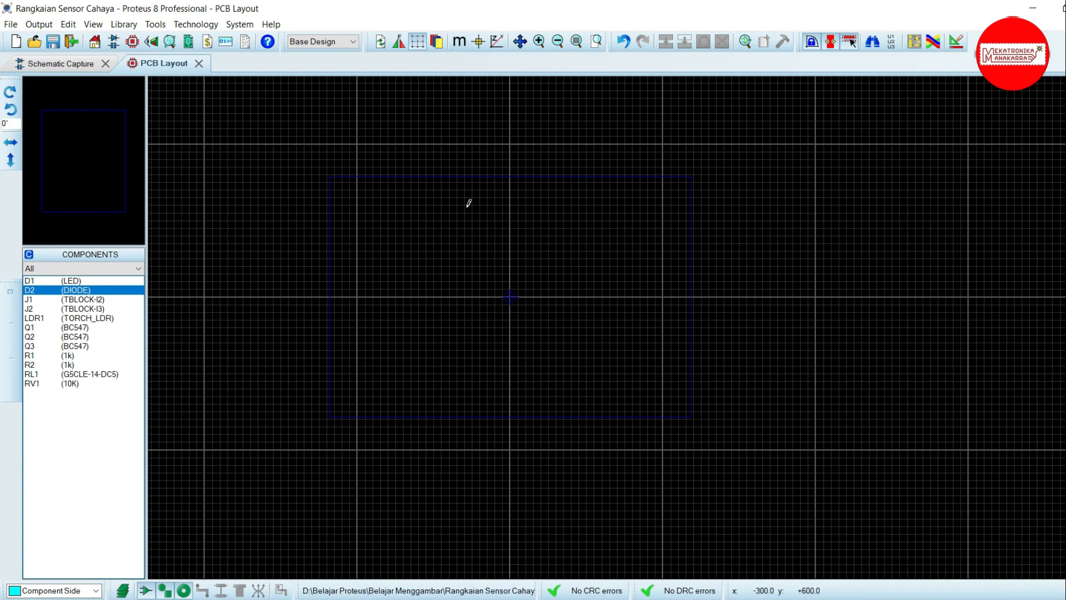
{"action": "left_click", "coordinate": [459, 48]}
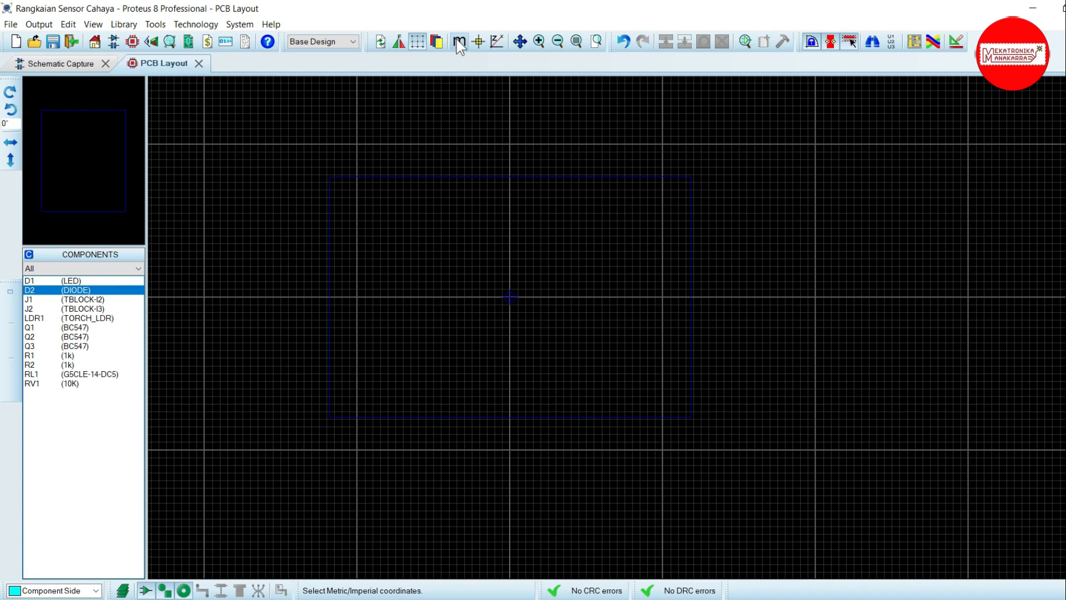
{"action": "left_click", "coordinate": [460, 47]}
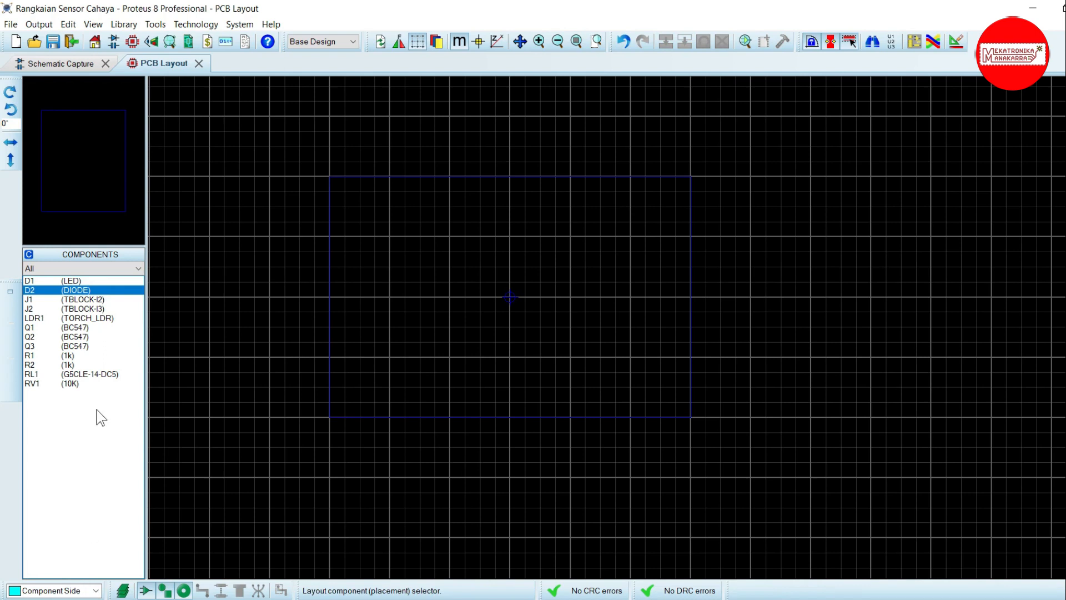
Draw a 60 by 40 mm graphics box on the Board Edge layer along the work area's border.
{"action": "left_click", "coordinate": [11, 364]}
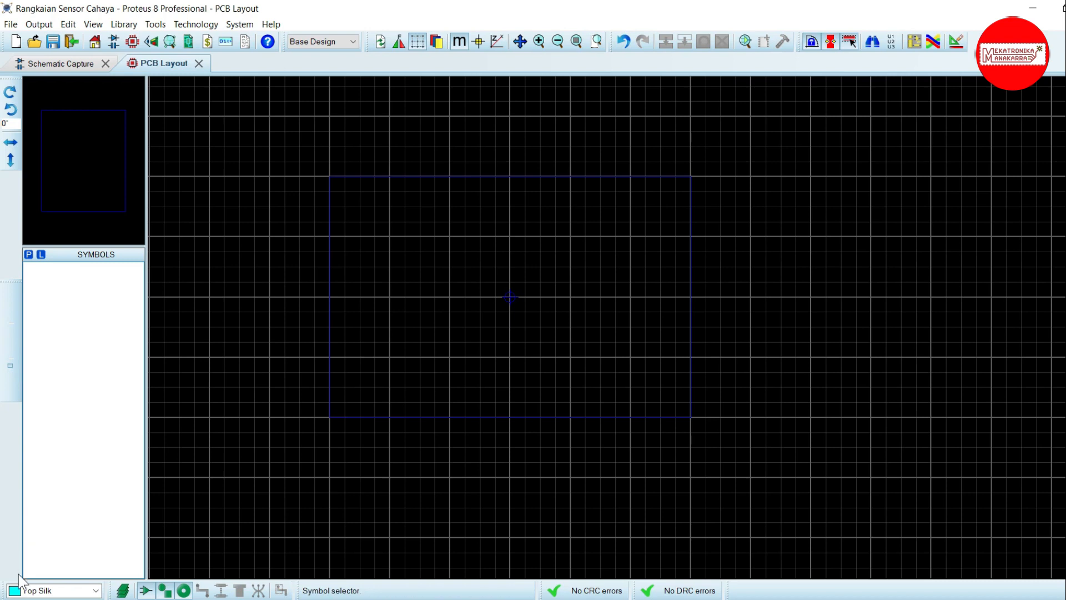
{"action": "left_click", "coordinate": [22, 592]}
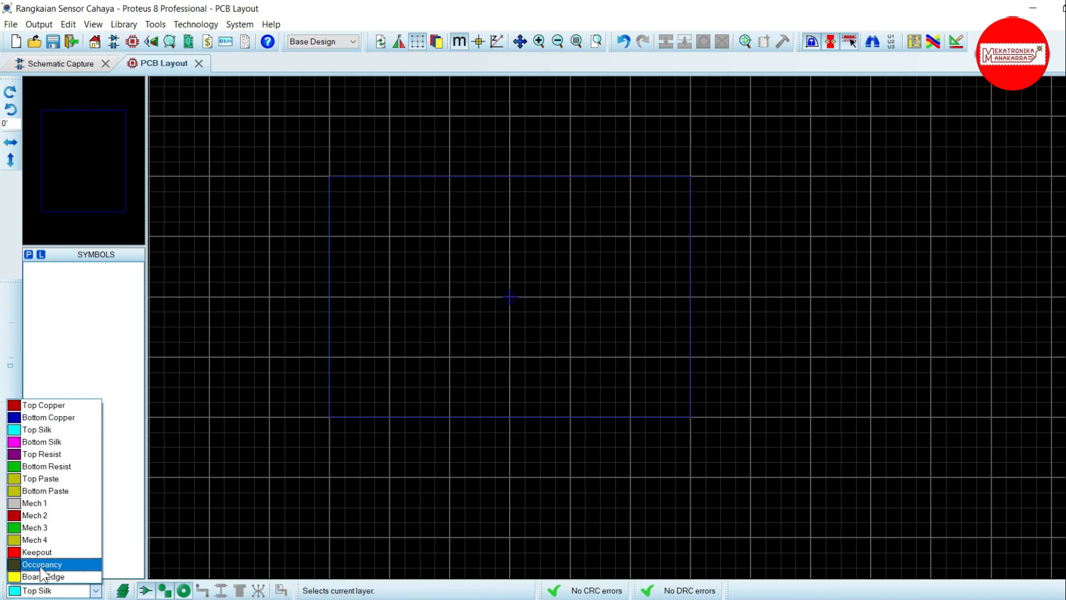
{"action": "left_click", "coordinate": [41, 578]}
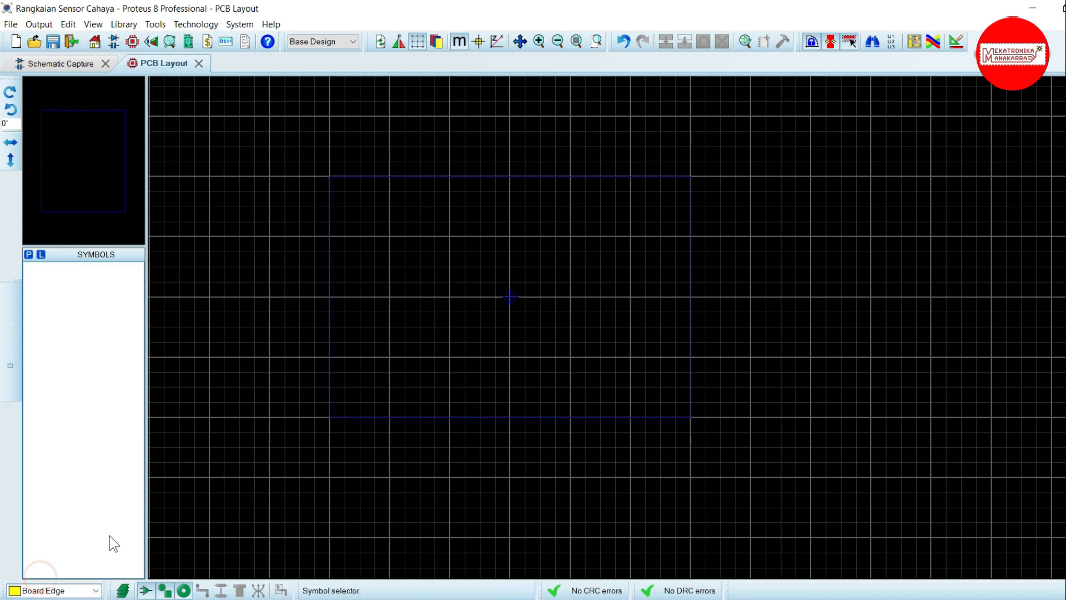
{"action": "left_click", "coordinate": [11, 367]}
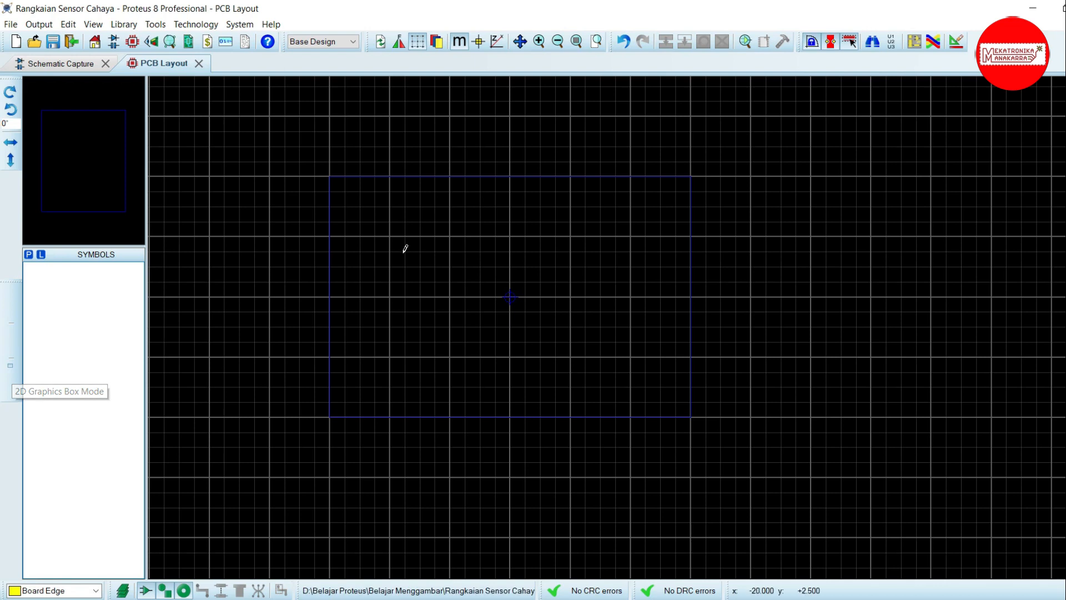
{"action": "left_click", "coordinate": [330, 176]}
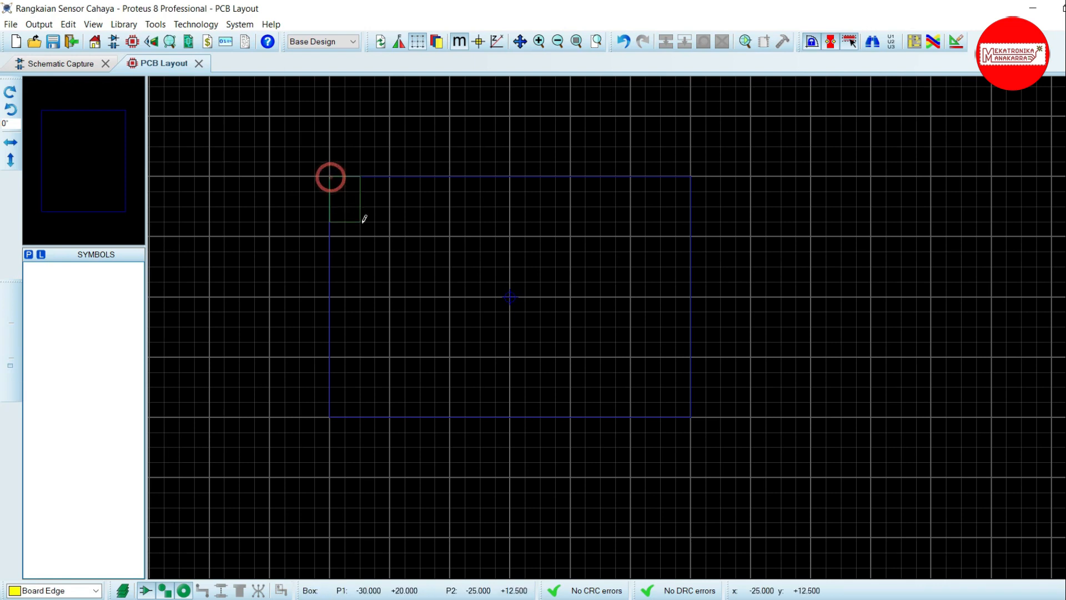
{"action": "left_click", "coordinate": [691, 416]}
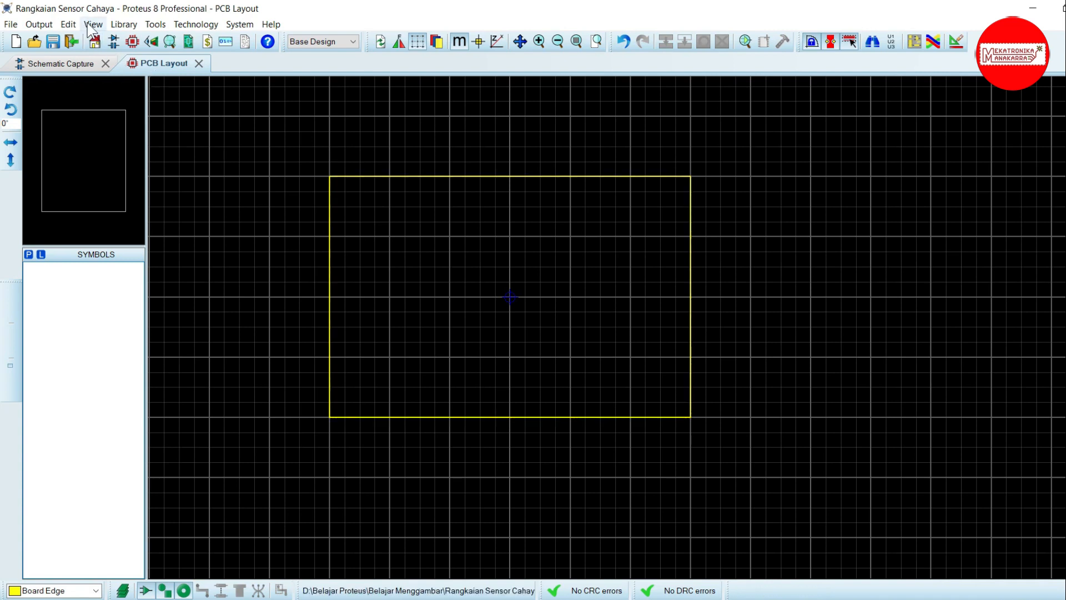
Set the metric grid snap values to 1.27 mm for F3 and 2.54 mm for F4.
{"action": "left_click", "coordinate": [154, 25]}
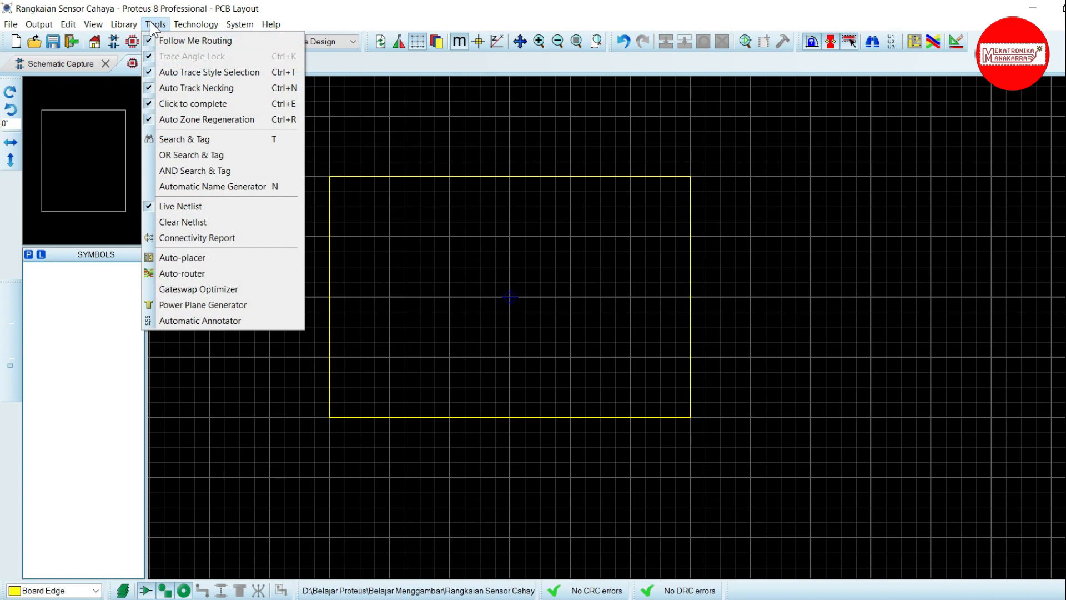
{"action": "mouse_move", "coordinate": [100, 26]}
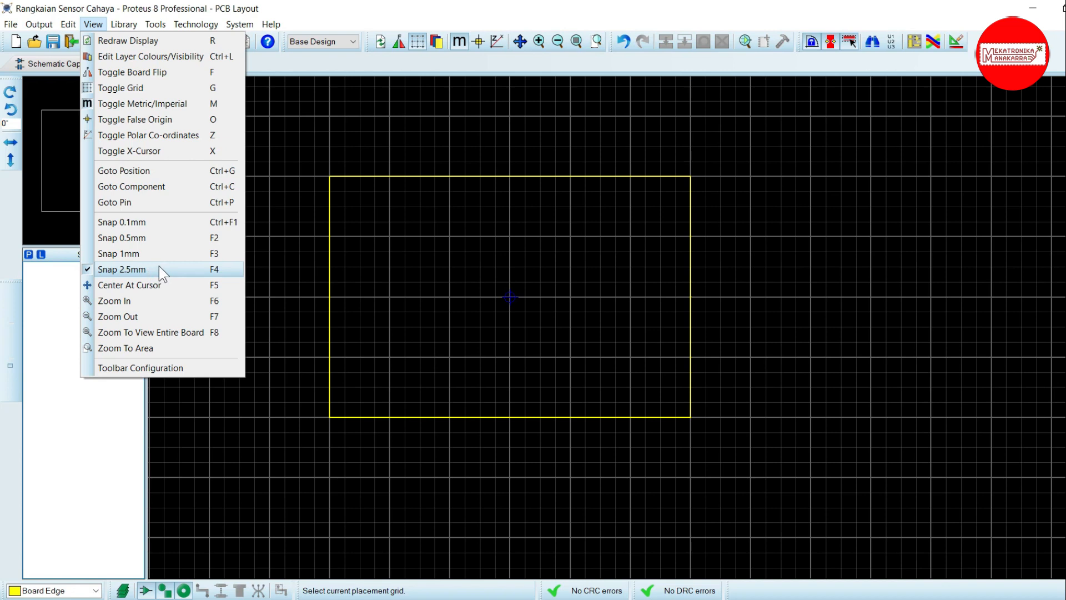
{"action": "left_click", "coordinate": [242, 22]}
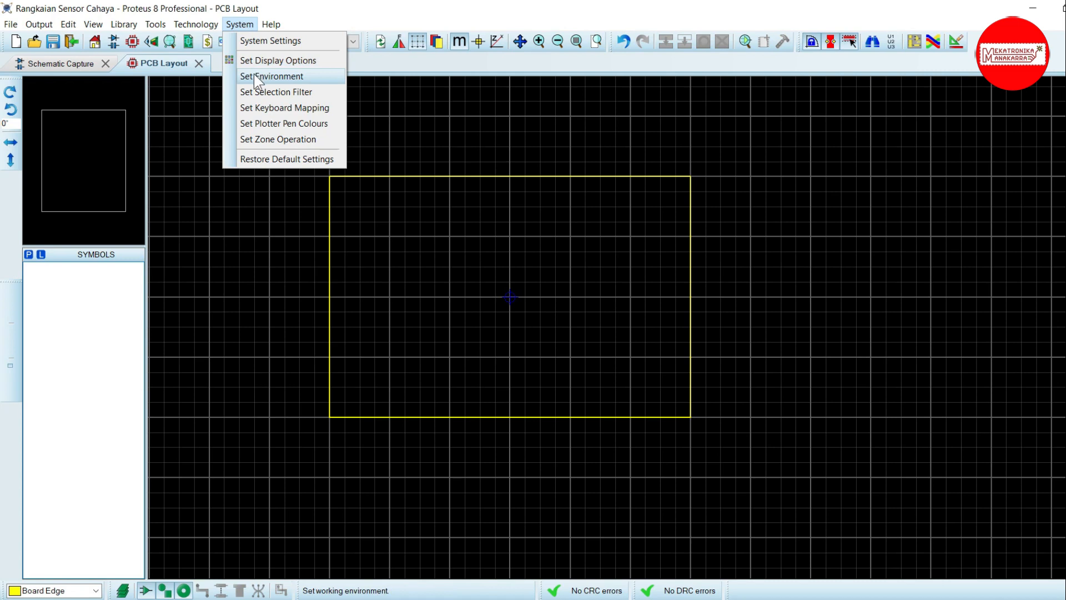
{"action": "mouse_move", "coordinate": [195, 24]}
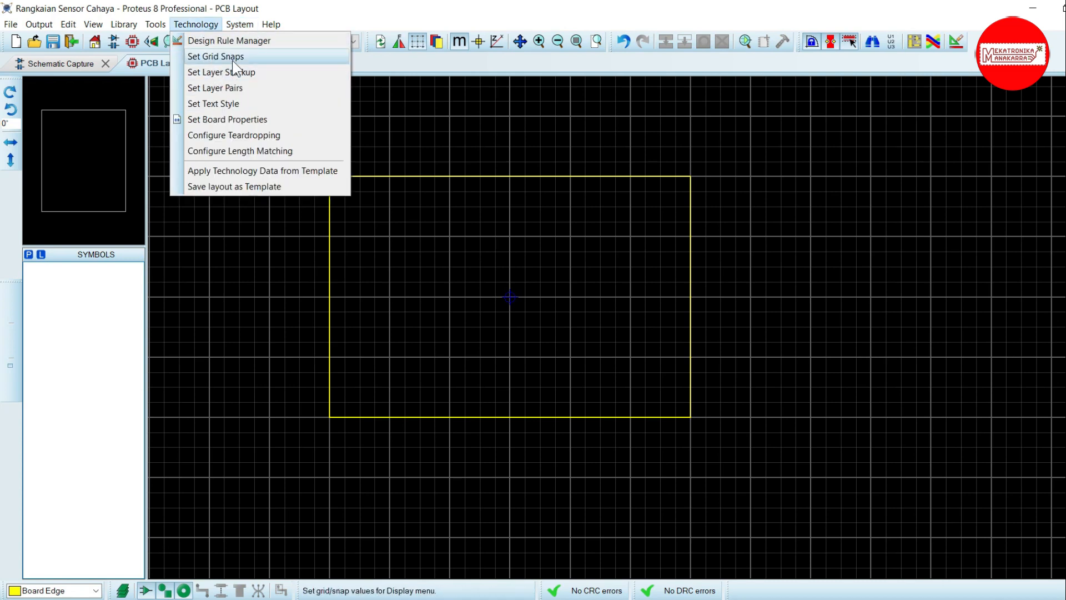
{"action": "left_click", "coordinate": [216, 56]}
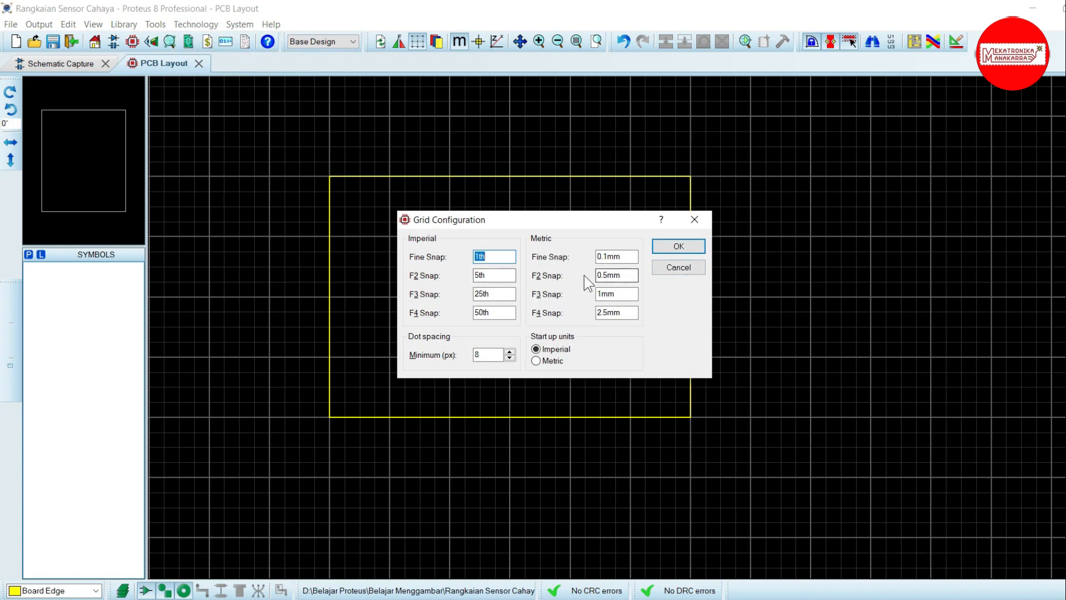
{"action": "left_click", "coordinate": [599, 294]}
{"action": "left_click", "coordinate": [607, 314]}
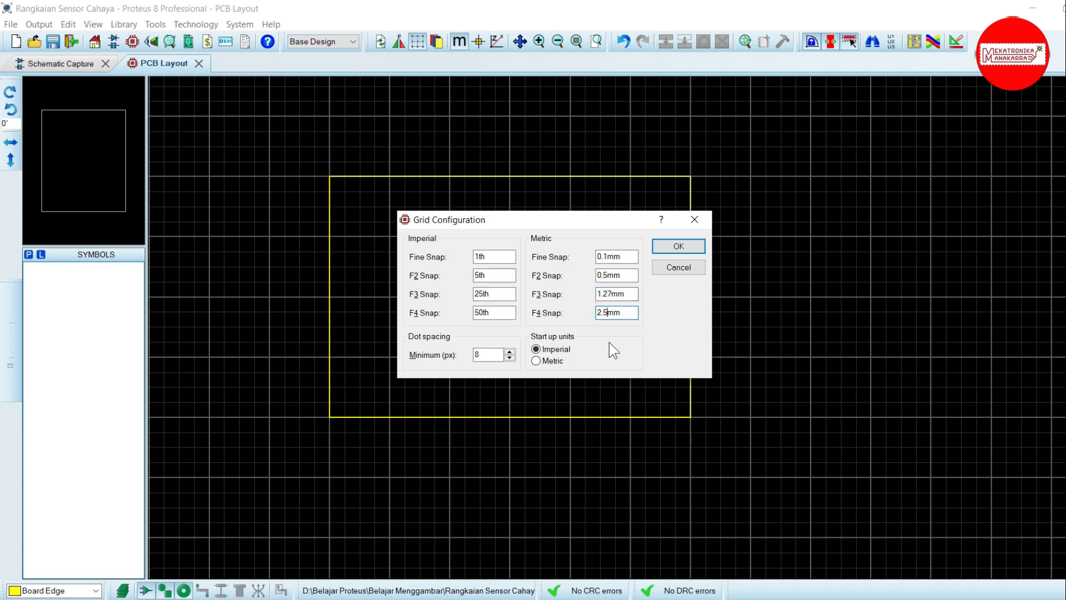
{"action": "left_click", "coordinate": [667, 257]}
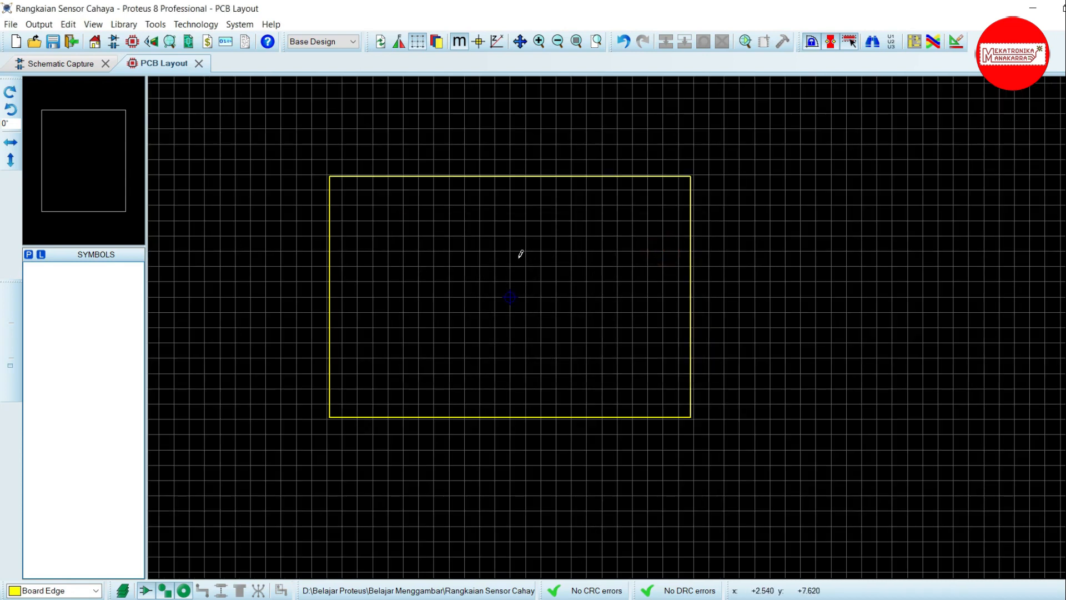
Switch the PCB layout's active placement snap to 50th.
{"action": "left_click", "coordinate": [92, 25]}
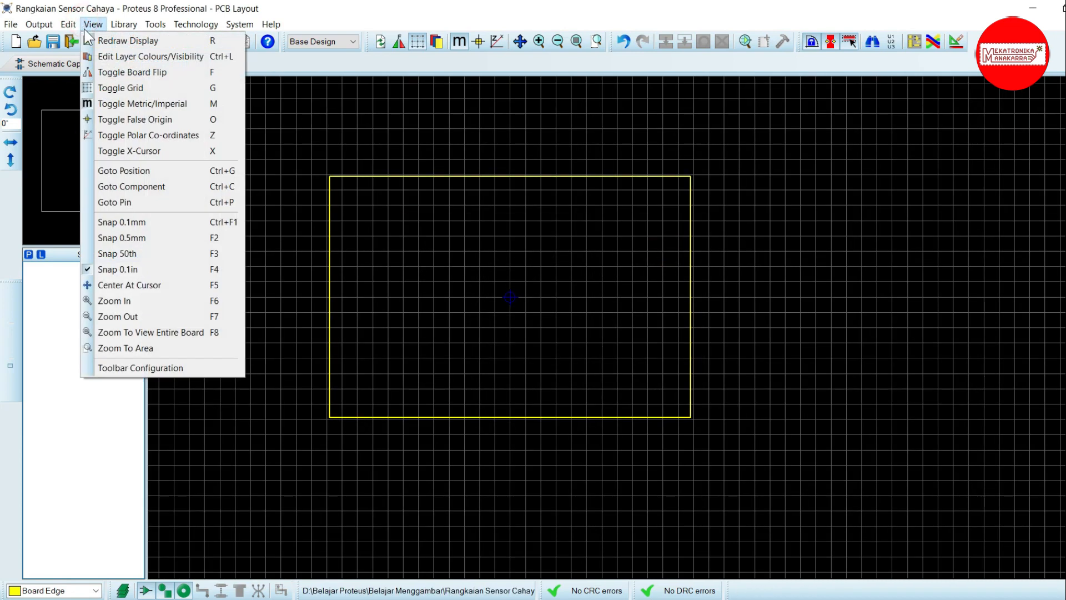
{"action": "left_click", "coordinate": [141, 257]}
{"action": "key", "text": "F6"}
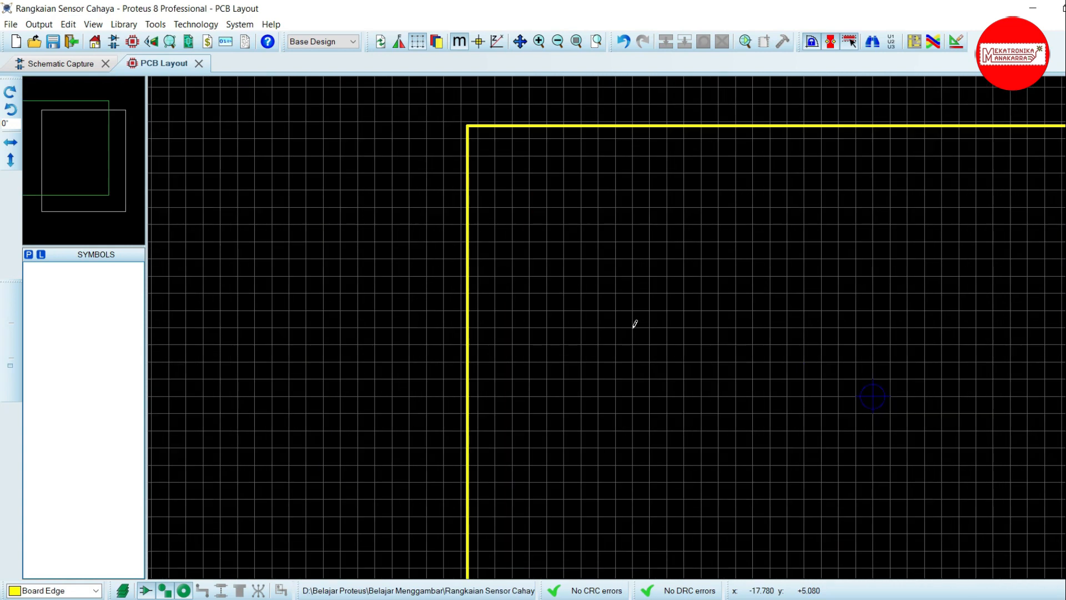
{"action": "scroll", "coordinate": [556, 266], "scroll_direction": "down", "scroll_amount": 2}
{"action": "scroll", "coordinate": [633, 321], "scroll_direction": "up", "scroll_amount": 2}
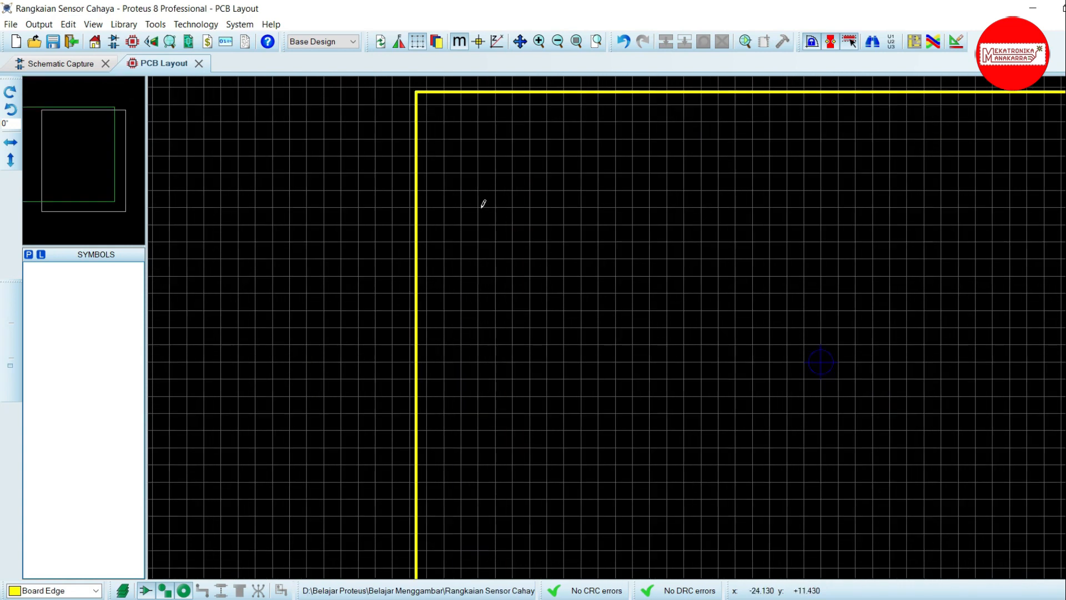
{"action": "scroll", "coordinate": [483, 204], "scroll_direction": "down", "scroll_amount": 1}
{"action": "scroll", "coordinate": [614, 290], "scroll_direction": "down", "scroll_amount": 1}
{"action": "key", "text": "F6"}
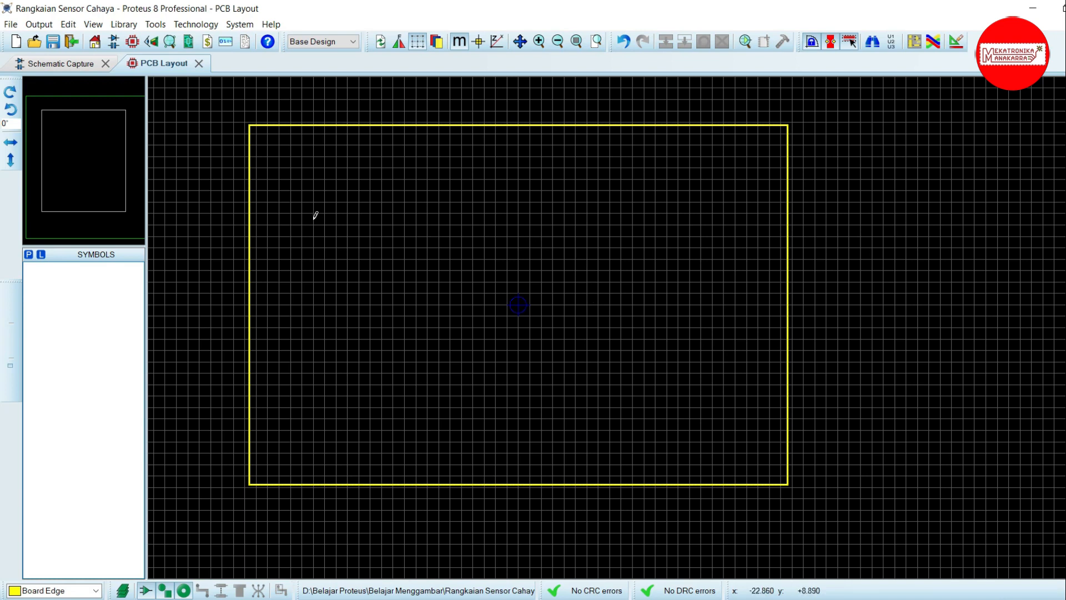
Place terminal block J1 (TBLOCK-I2) just inside the board's left edge at mid-height.
{"action": "left_click", "coordinate": [12, 295]}
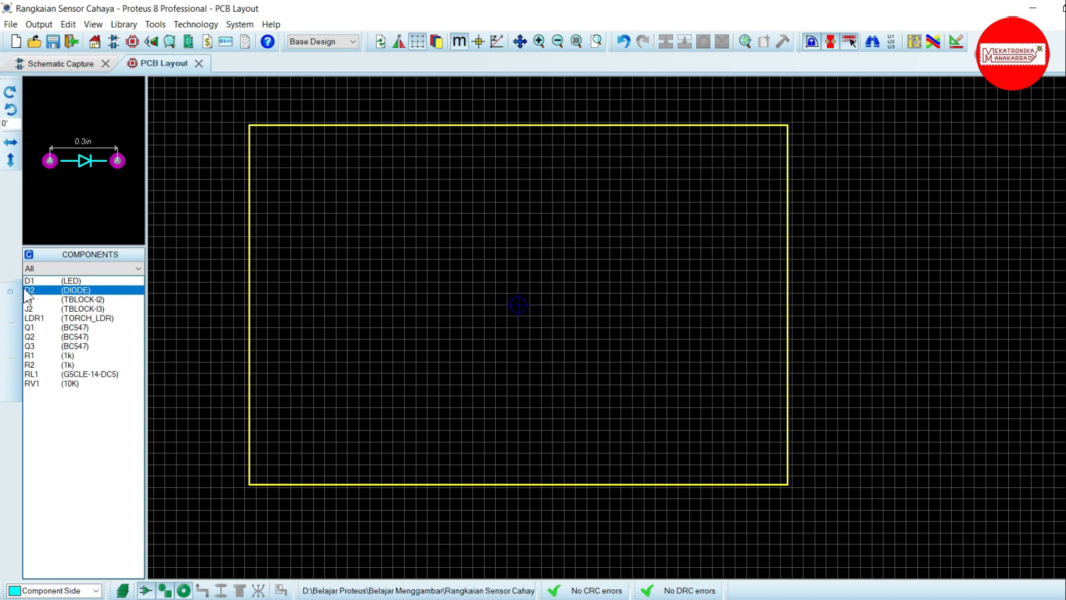
{"action": "left_click", "coordinate": [54, 376]}
{"action": "left_click", "coordinate": [66, 299]}
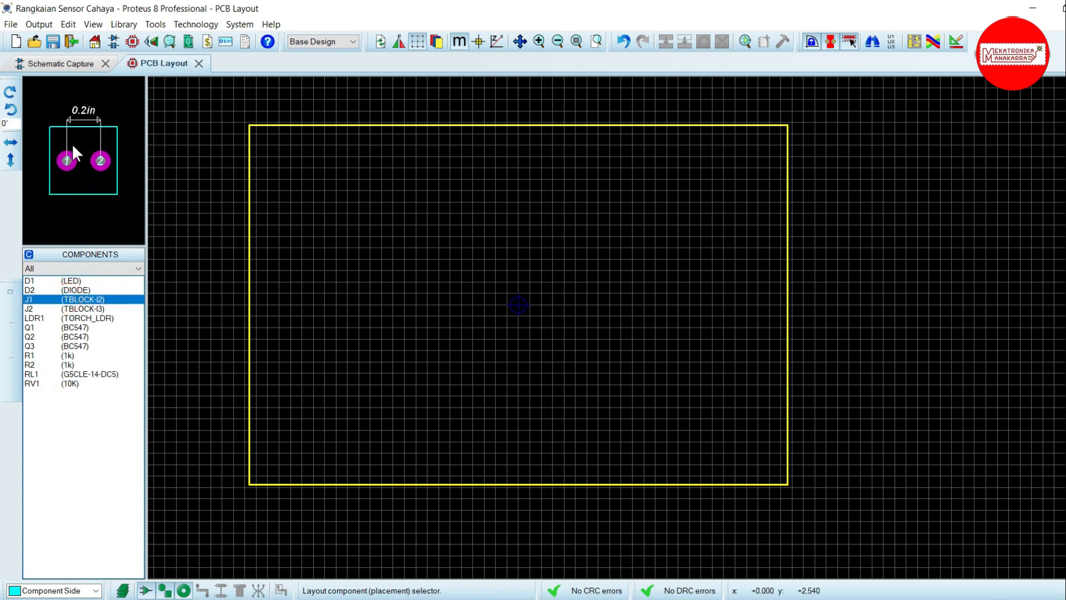
{"action": "left_click", "coordinate": [274, 295]}
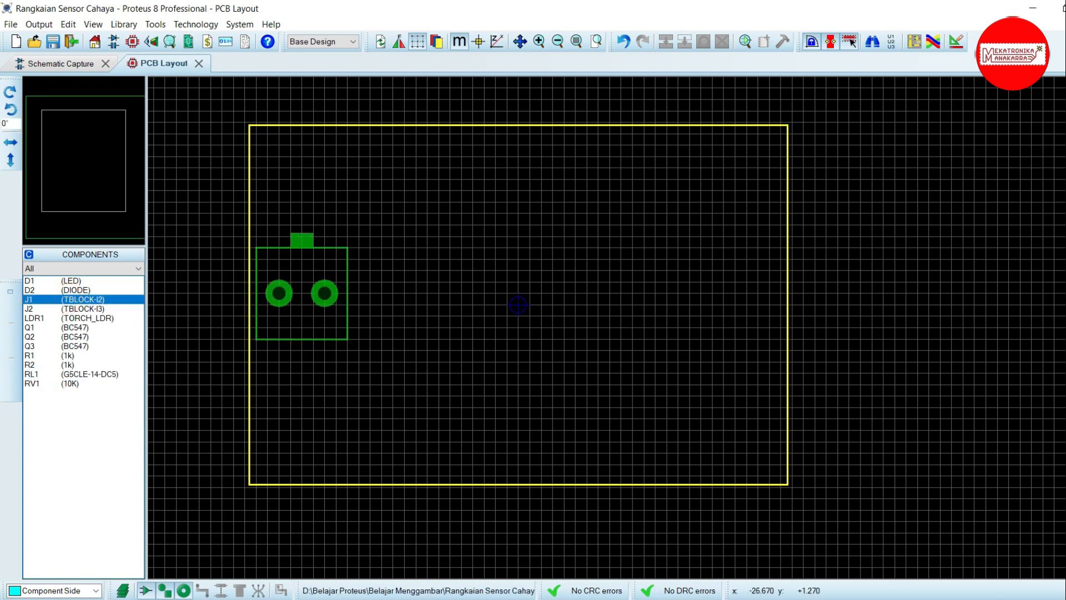
{"action": "left_click", "coordinate": [285, 289]}
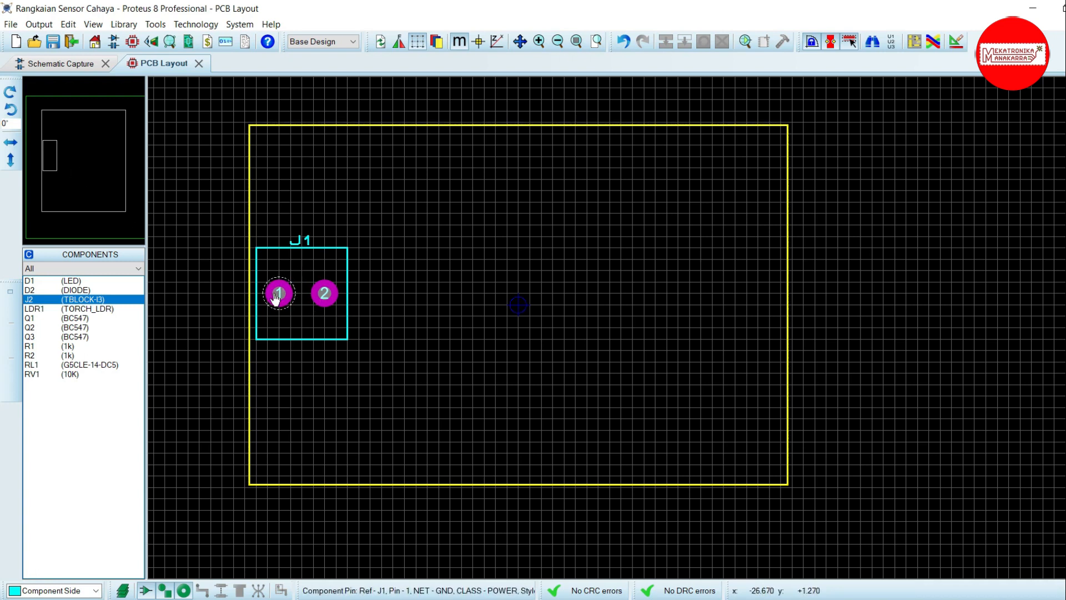
Rotate J1 anti-clockwise and shift it slightly inward from the board's left edge.
{"action": "left_click", "coordinate": [275, 297]}
{"action": "right_click", "coordinate": [274, 293]}
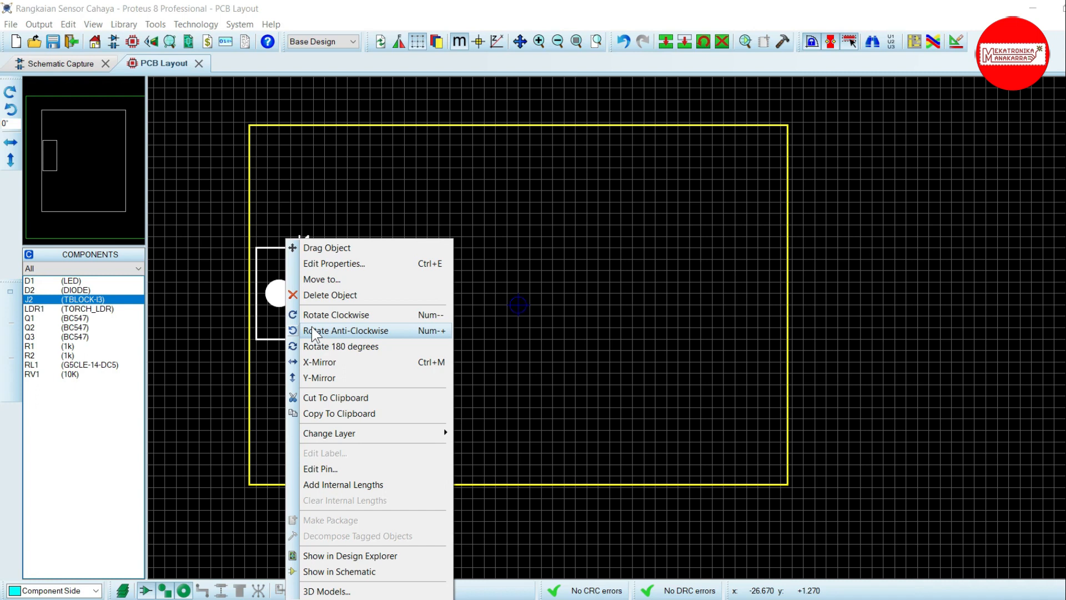
{"action": "left_click", "coordinate": [314, 333]}
{"action": "left_click_drag", "start_coordinate": [301, 270], "coordinate": [314, 269]}
{"action": "left_click", "coordinate": [314, 295]}
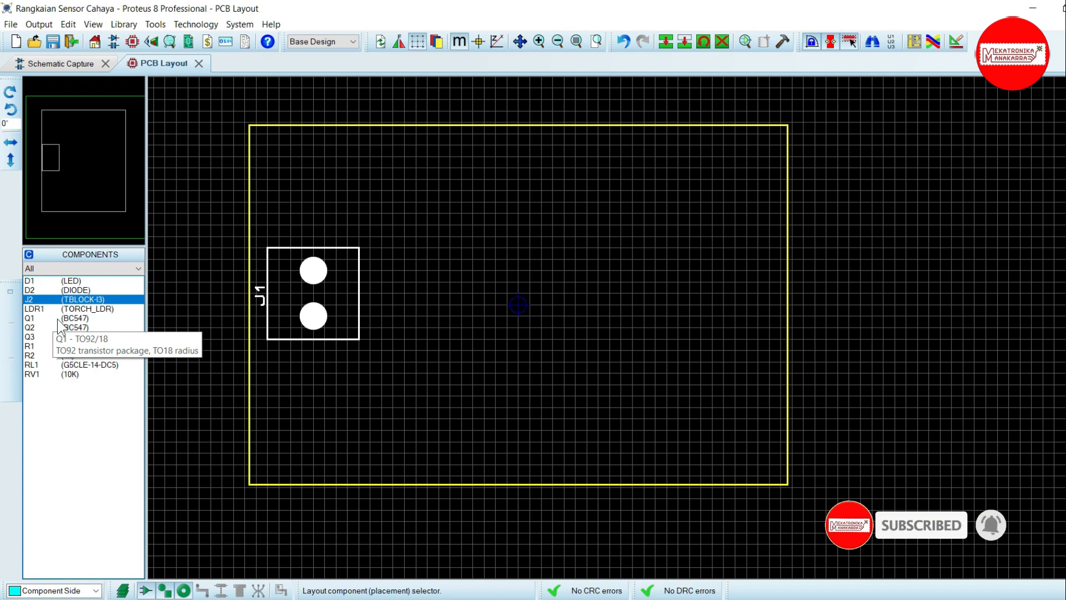
Place terminal block J2 (TBLOCK-I3) opposite J1, rotate it clockwise and shift it closer to the board's right edge.
{"action": "left_click", "coordinate": [487, 316]}
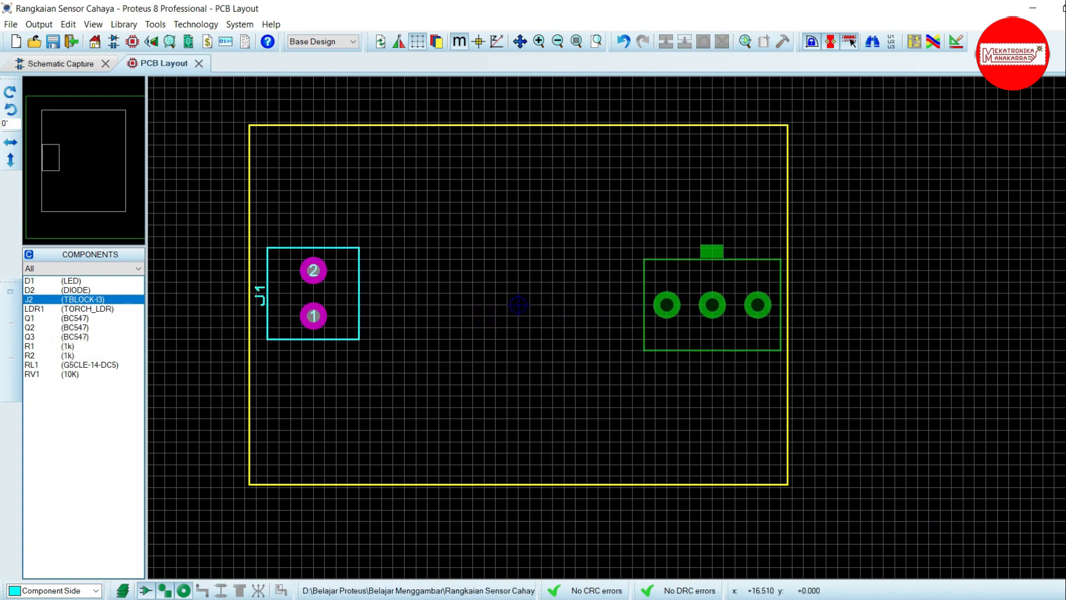
{"action": "left_click", "coordinate": [712, 305]}
{"action": "left_click", "coordinate": [708, 307]}
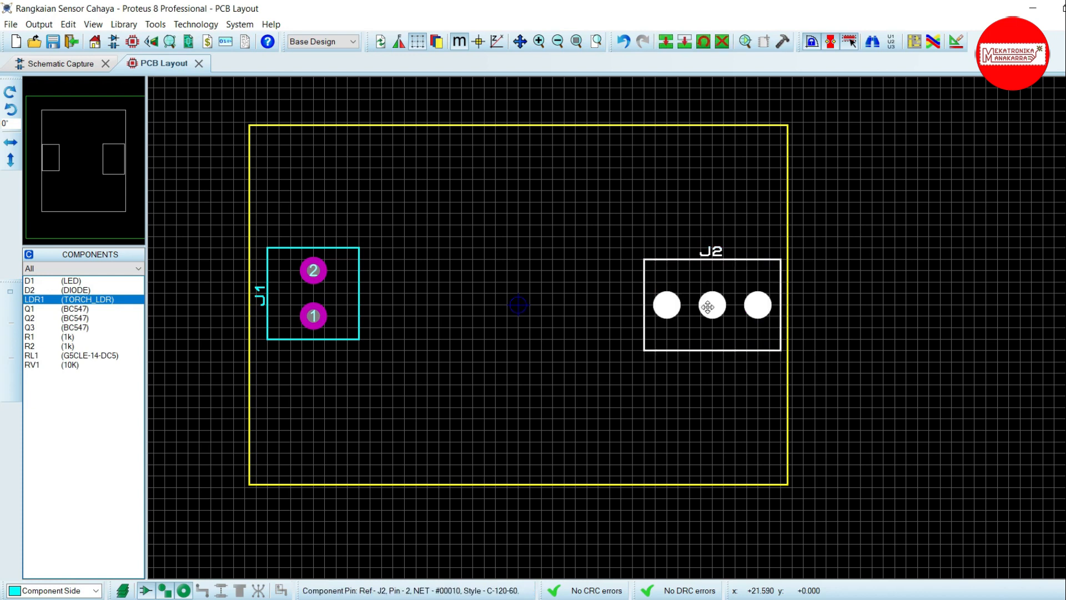
{"action": "right_click", "coordinate": [709, 303]}
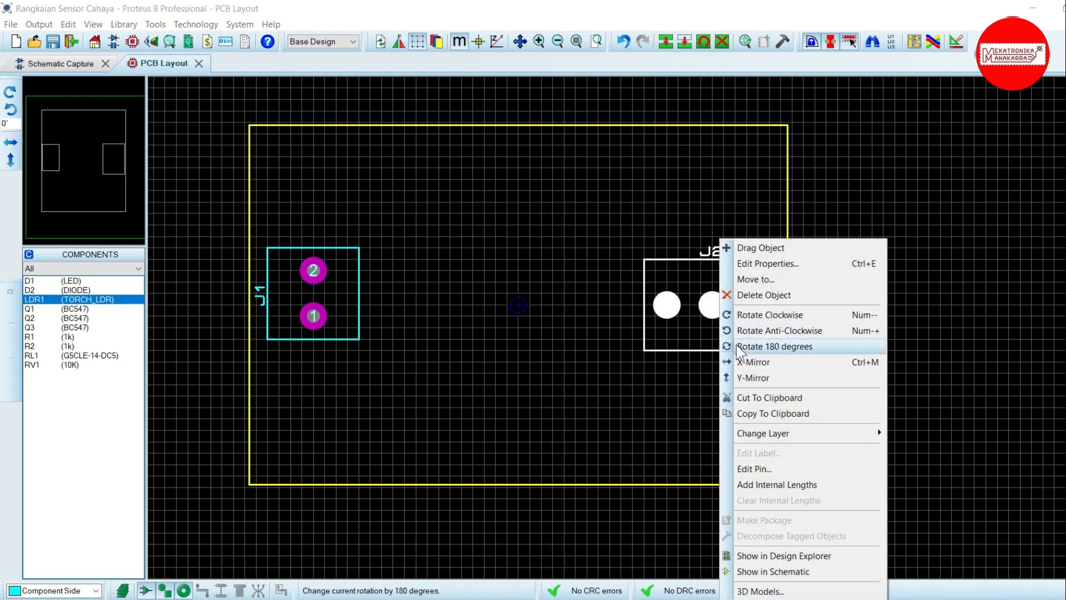
{"action": "left_click", "coordinate": [767, 315]}
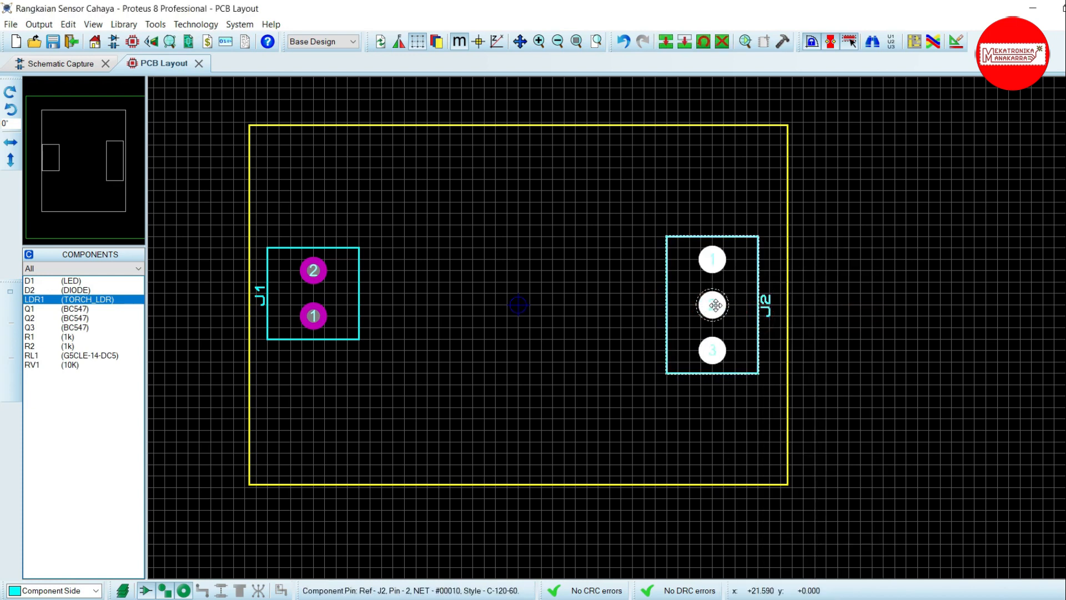
{"action": "left_click_drag", "start_coordinate": [708, 308], "coordinate": [720, 307]}
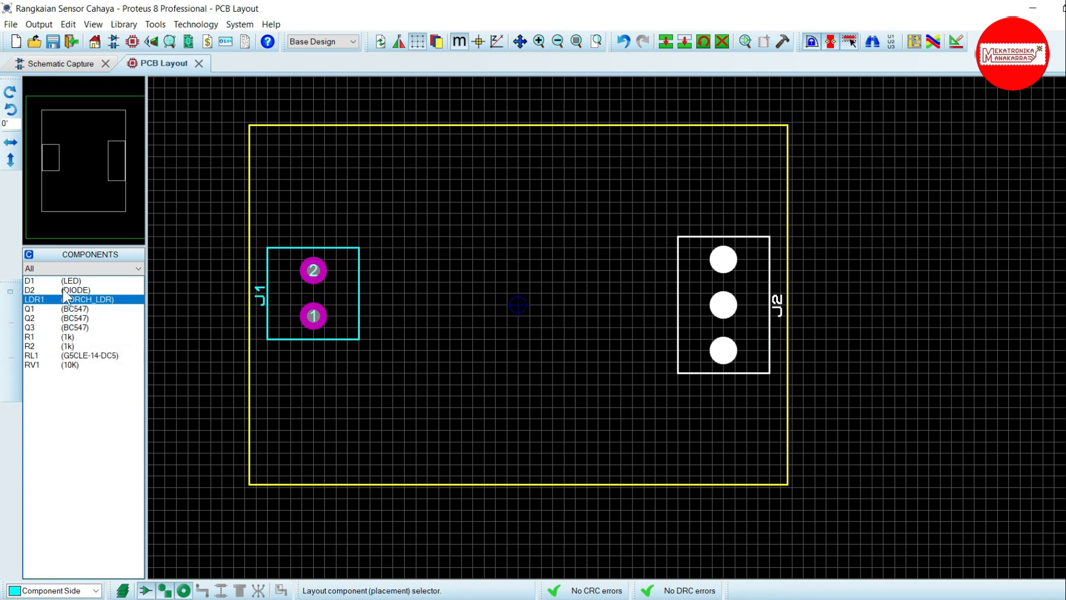
Place the light sensor LDR1 below J1 in the board's lower left corner.
{"action": "left_click", "coordinate": [71, 358]}
{"action": "left_click", "coordinate": [71, 363]}
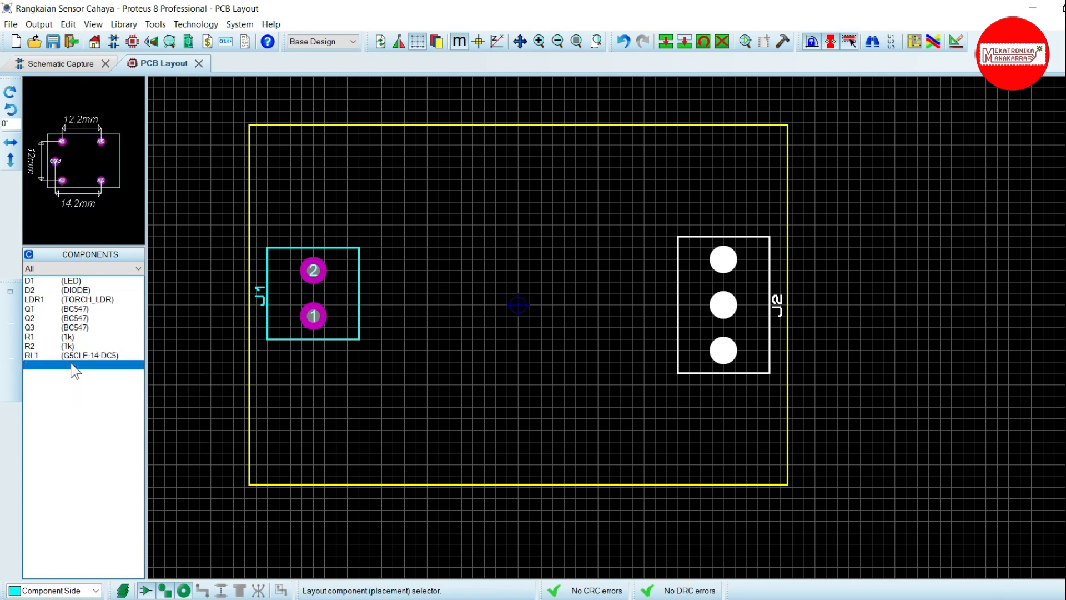
{"action": "left_click", "coordinate": [71, 299]}
{"action": "left_click", "coordinate": [303, 408]}
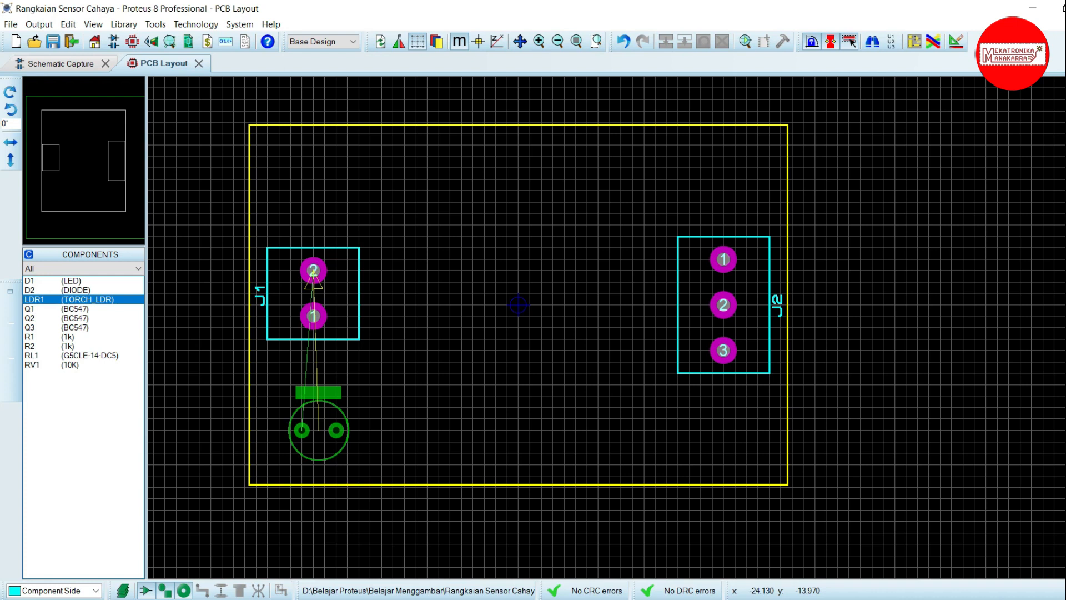
{"action": "left_click", "coordinate": [305, 428]}
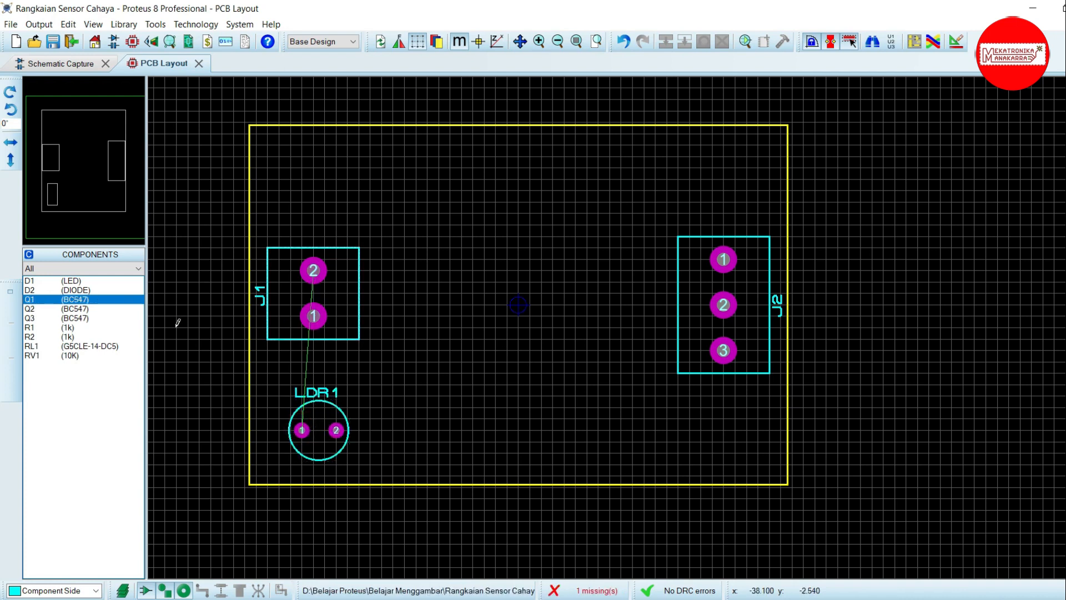
Check the circuit around Q1 in the schematic and place resistor R1 on the PCB, up and to the right of J1.
{"action": "left_click", "coordinate": [65, 66]}
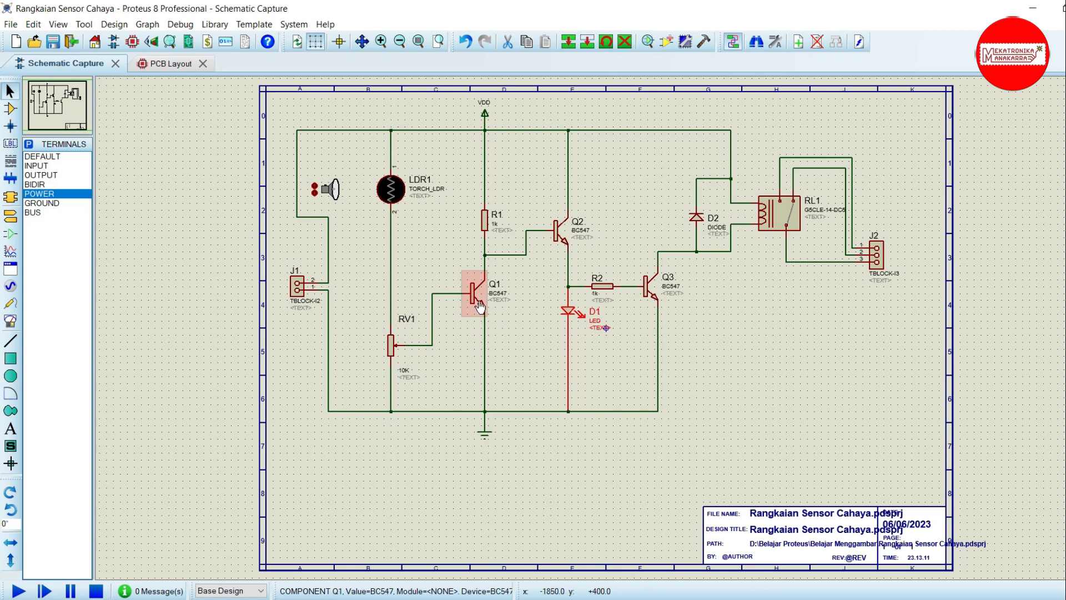
{"action": "left_click", "coordinate": [161, 62]}
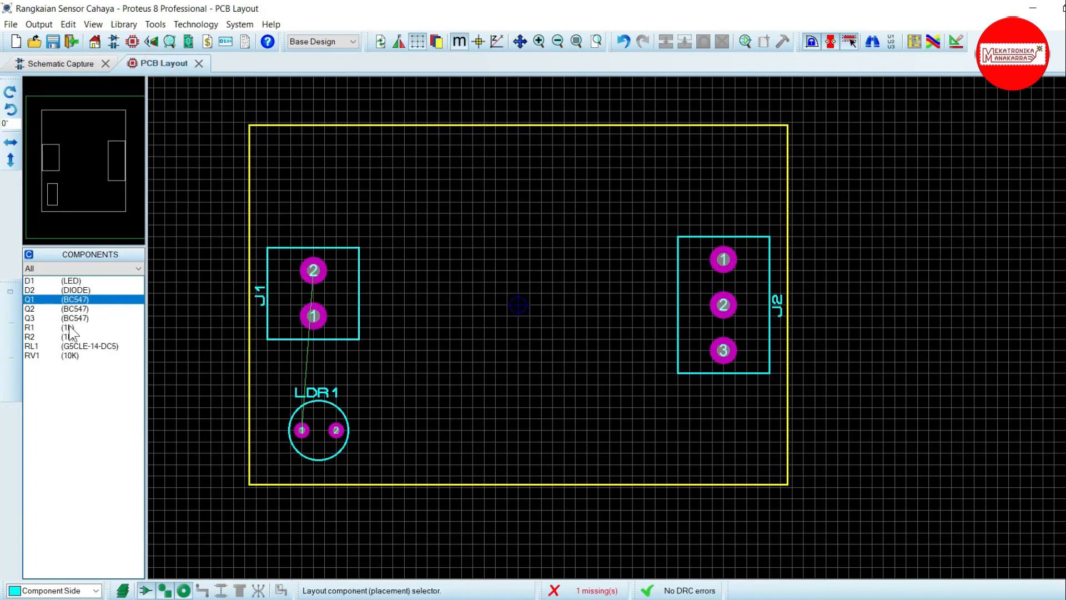
{"action": "left_click", "coordinate": [69, 328]}
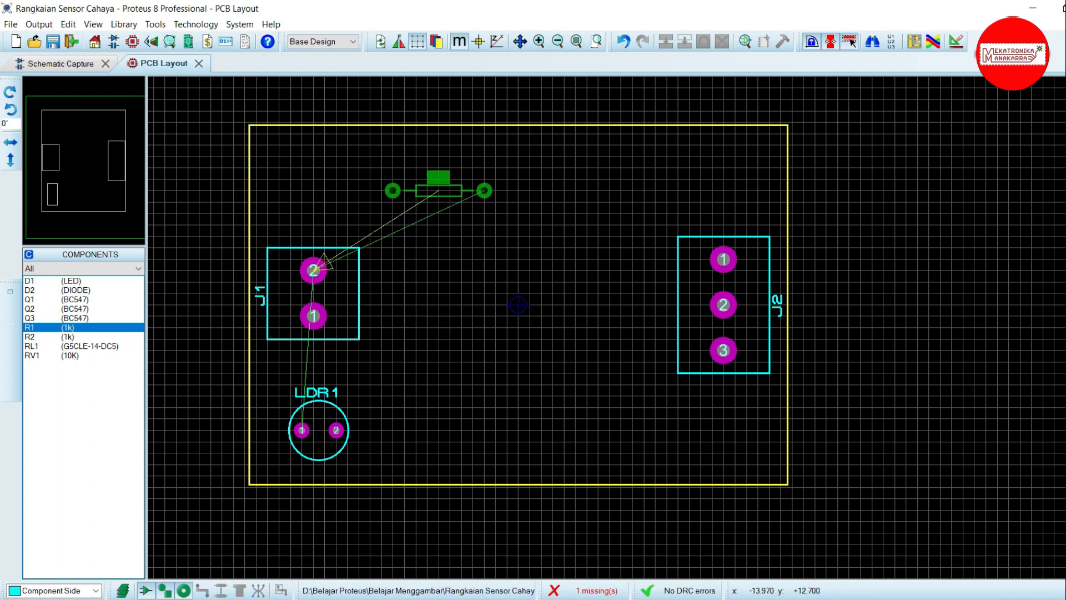
{"action": "left_click", "coordinate": [439, 202]}
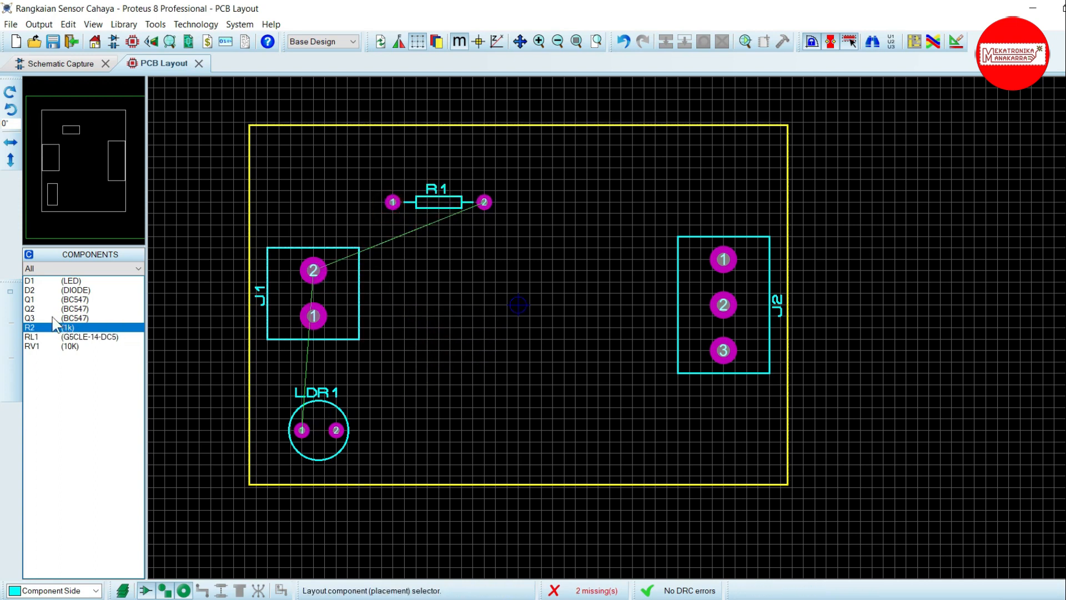
Place transistors Q1, Q2 and Q3 side by side in a row between J1 and J2.
{"action": "left_click", "coordinate": [54, 300]}
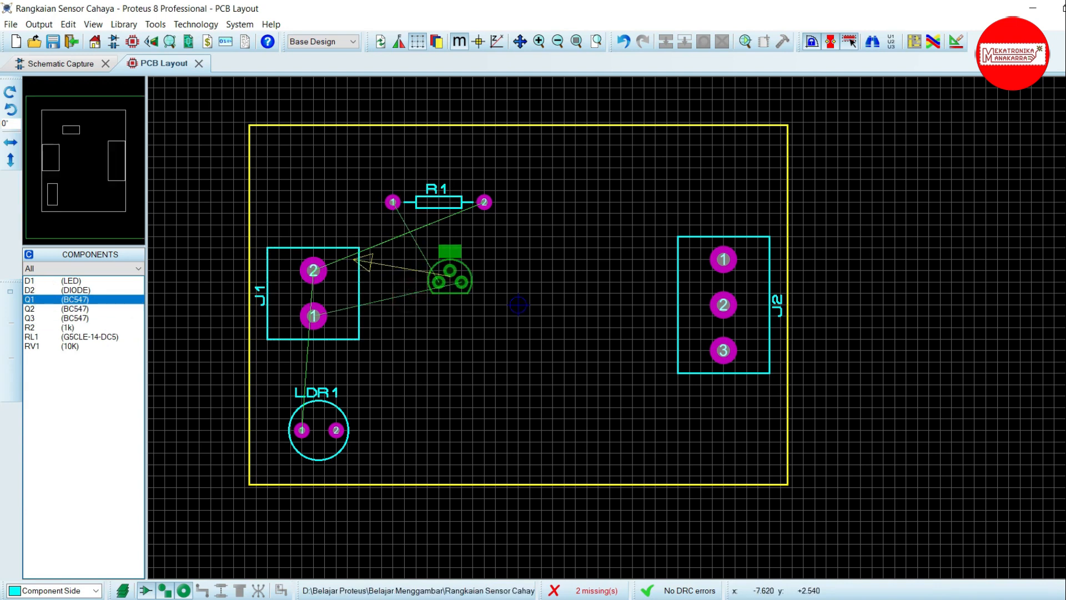
{"action": "left_click", "coordinate": [449, 273]}
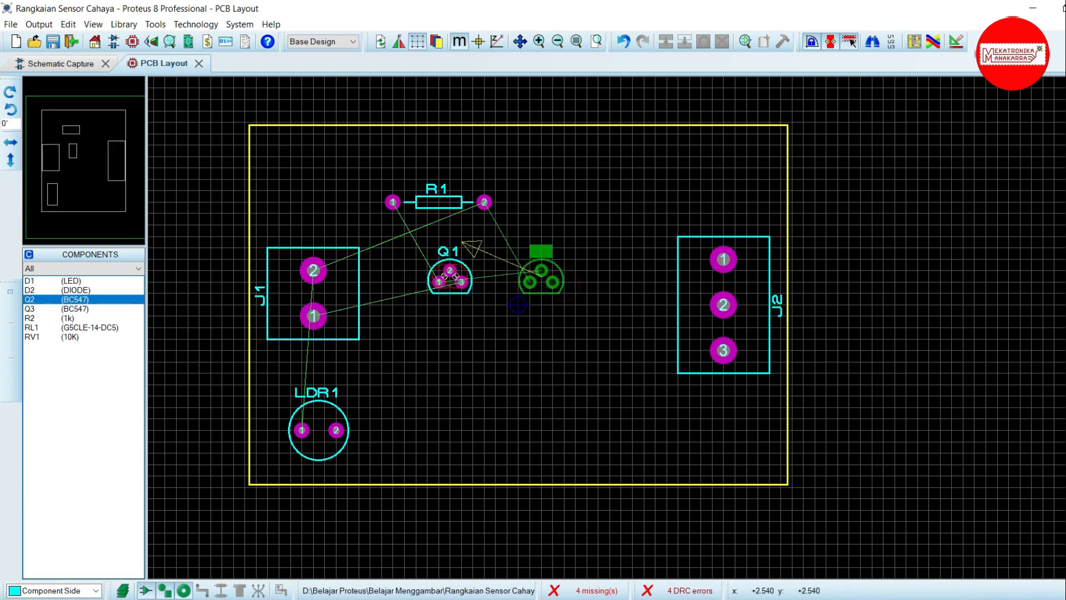
{"action": "left_click", "coordinate": [529, 273]}
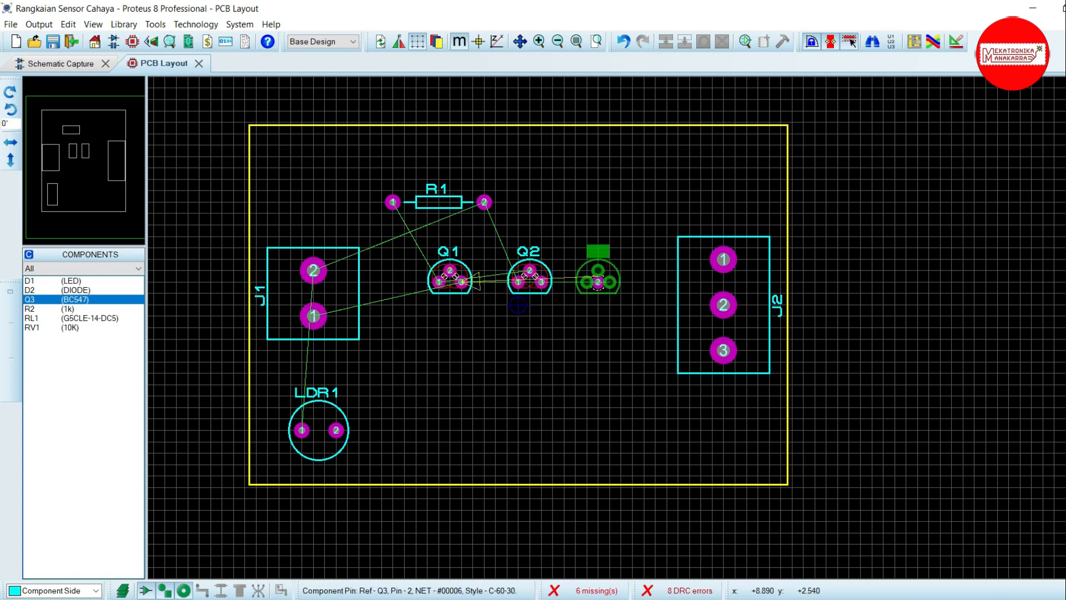
{"action": "left_click", "coordinate": [609, 272]}
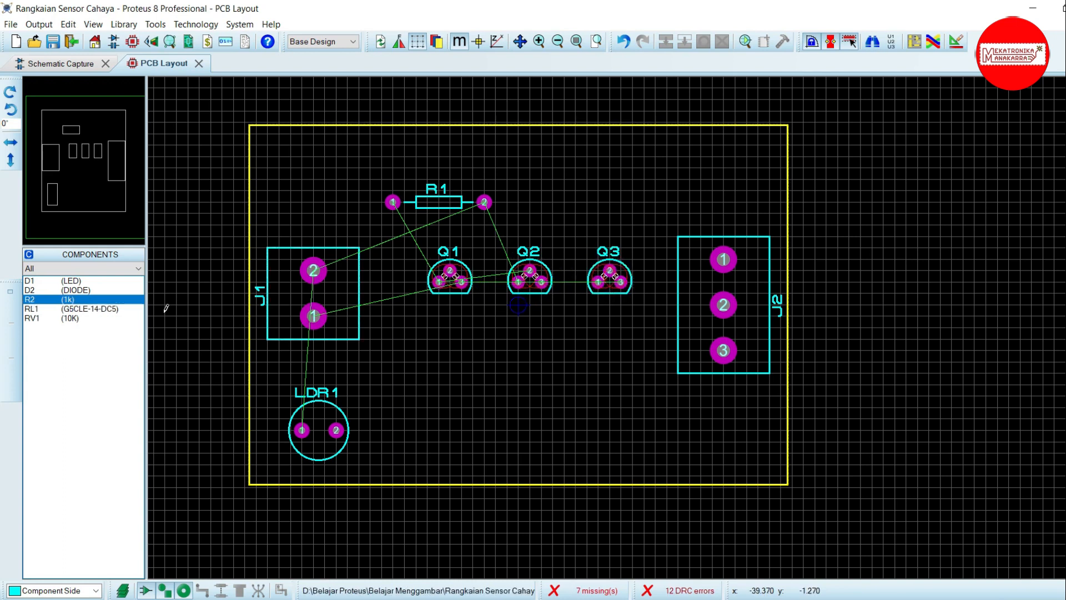
Place relay RL1 in the board's lower right area and move J2 up into the upper right corner, clear of the relay.
{"action": "left_click", "coordinate": [94, 310]}
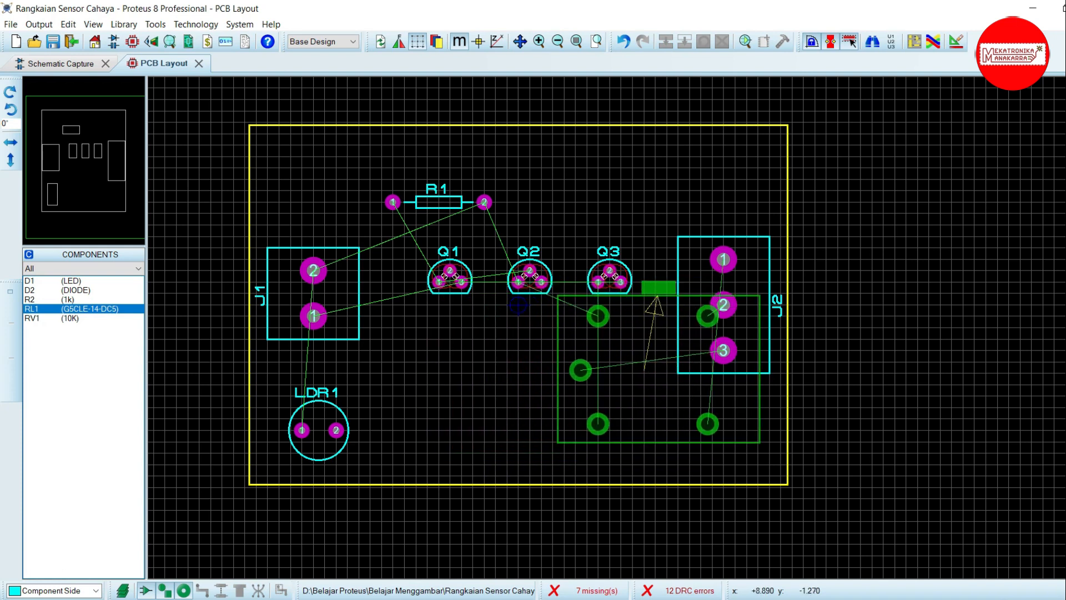
{"action": "left_click", "coordinate": [656, 297]}
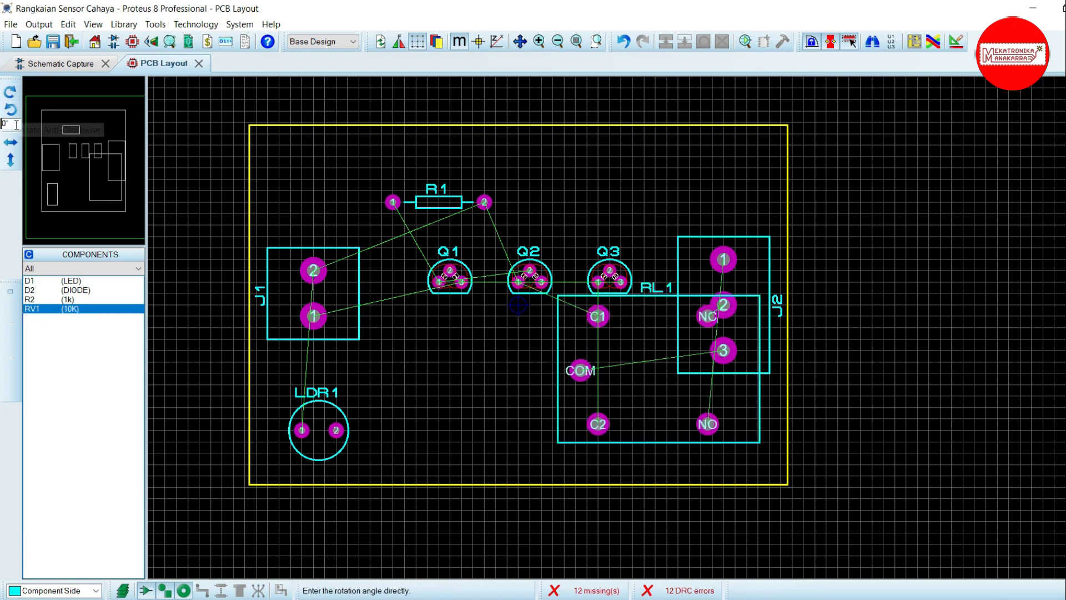
{"action": "left_click", "coordinate": [11, 286]}
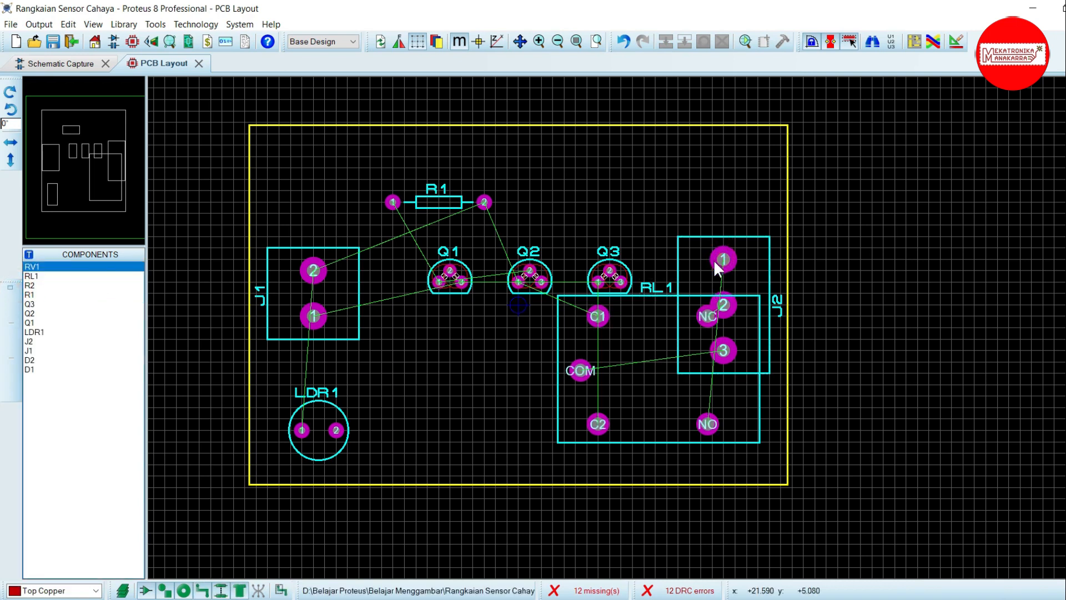
{"action": "left_click", "coordinate": [733, 240]}
{"action": "left_click_drag", "start_coordinate": [733, 240], "coordinate": [733, 138]}
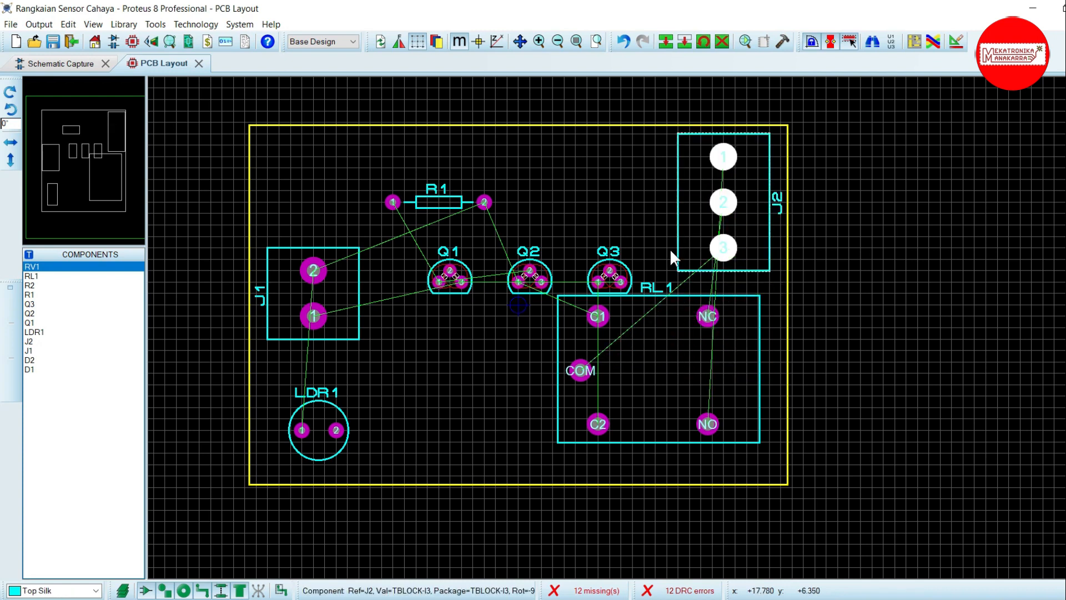
Move transistors Q3 and Q2 up above the relay, roughly level with R1.
{"action": "left_click", "coordinate": [609, 272]}
{"action": "left_click_drag", "start_coordinate": [610, 272], "coordinate": [609, 218]}
{"action": "left_click", "coordinate": [544, 268]}
{"action": "left_click_drag", "start_coordinate": [544, 267], "coordinate": [549, 222]}
Shift R1 left above J1 and move Q1 up between R1 and Q2, in line with the other transistors.
{"action": "left_click", "coordinate": [448, 204]}
{"action": "left_click_drag", "start_coordinate": [448, 203], "coordinate": [378, 206]}
{"action": "left_click", "coordinate": [449, 264]}
{"action": "mouse_move", "coordinate": [449, 263]}
{"action": "left_mouse_down"}
{"action": "mouse_move", "coordinate": [450, 230]}
{"action": "mouse_move", "coordinate": [450, 259]}
{"action": "left_mouse_up"}
{"action": "double_click", "coordinate": [468, 275]}
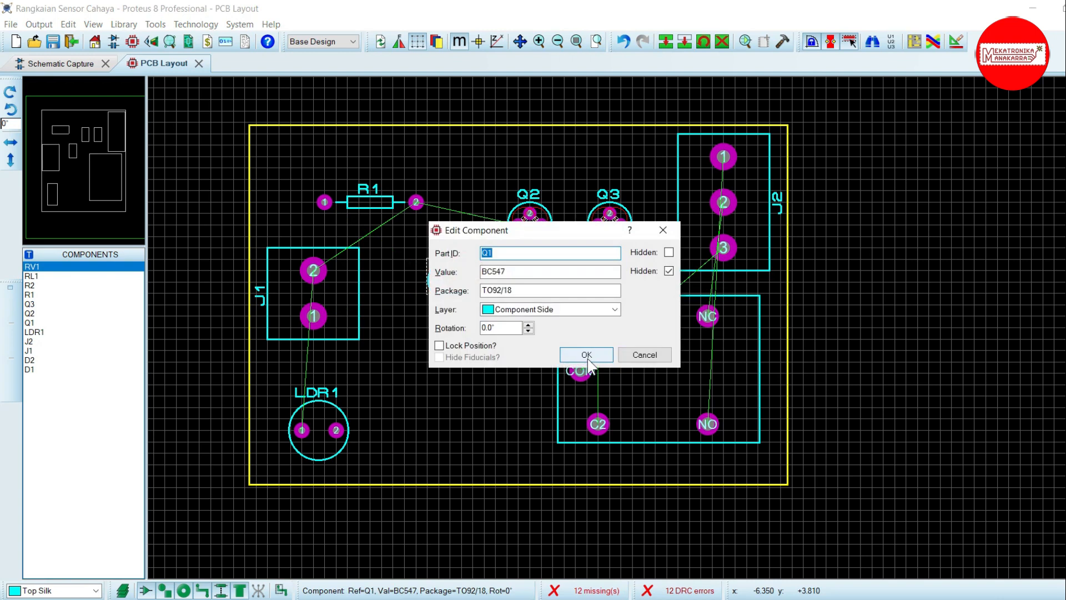
{"action": "left_click", "coordinate": [578, 353]}
{"action": "left_click_drag", "start_coordinate": [466, 299], "coordinate": [475, 242]}
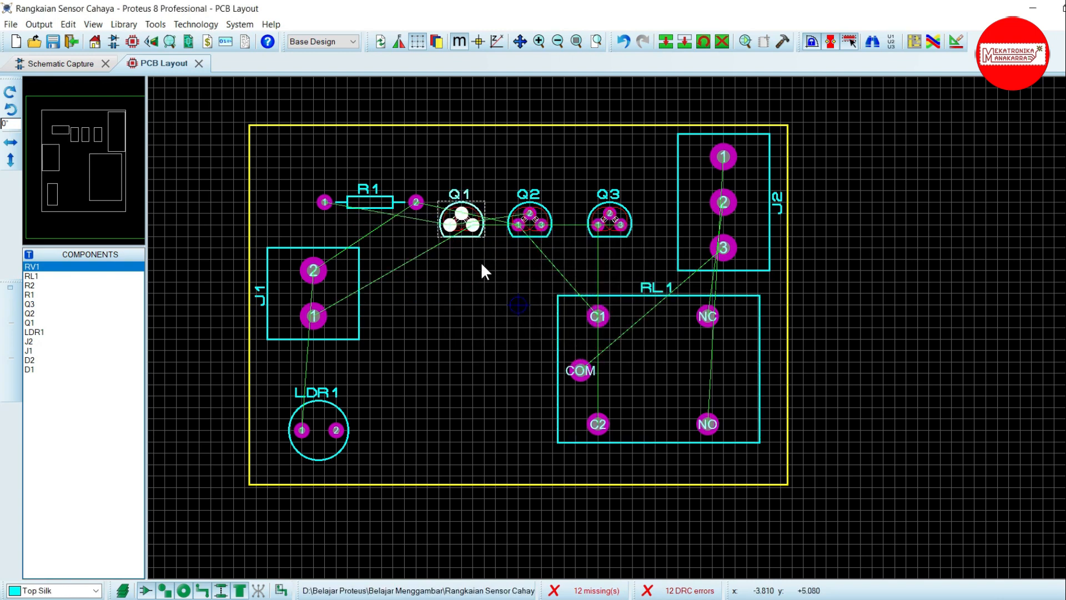
{"action": "left_click", "coordinate": [482, 279]}
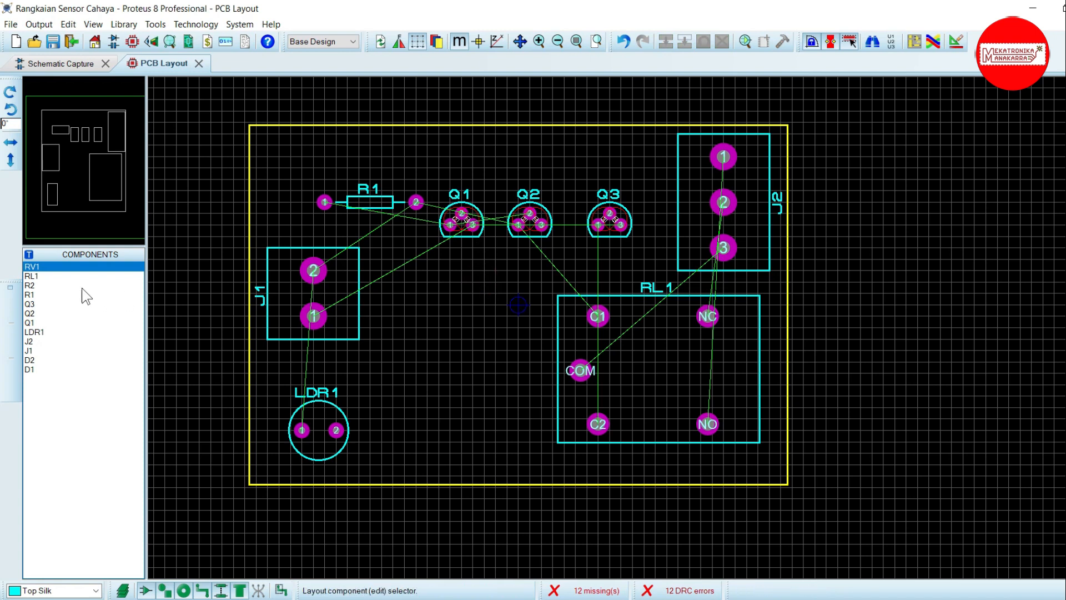
Place LED D1 directly above Q3 at the board's upper edge.
{"action": "left_click", "coordinate": [11, 291]}
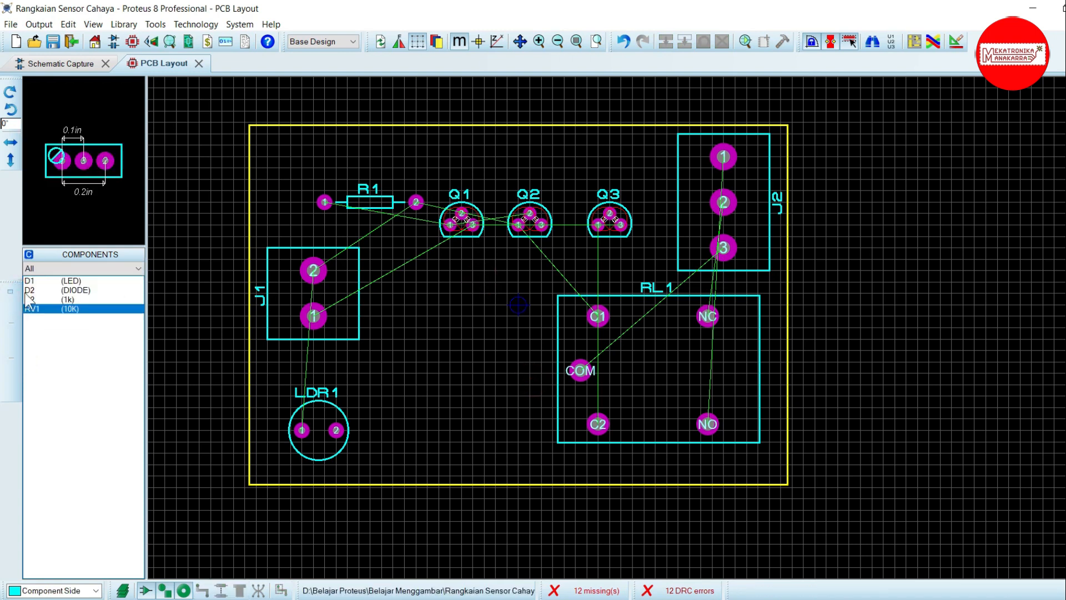
{"action": "left_click", "coordinate": [53, 283]}
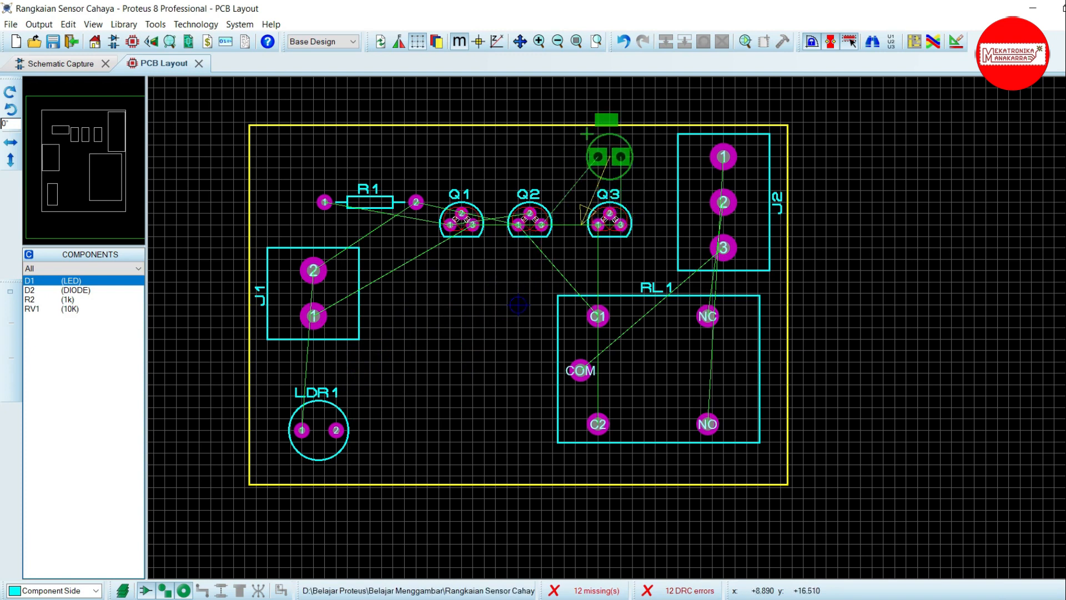
{"action": "left_click", "coordinate": [609, 156]}
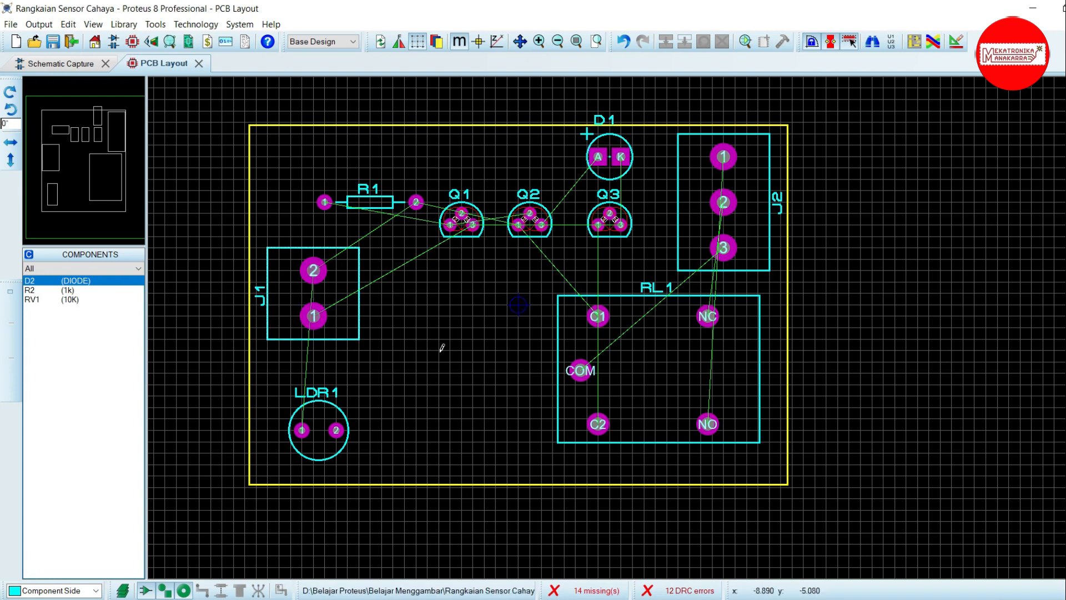
Place diode D2 beside the relay, rotate it anti-clockwise and move it close to RL1's left side.
{"action": "left_click", "coordinate": [501, 377]}
{"action": "right_click", "coordinate": [500, 380]}
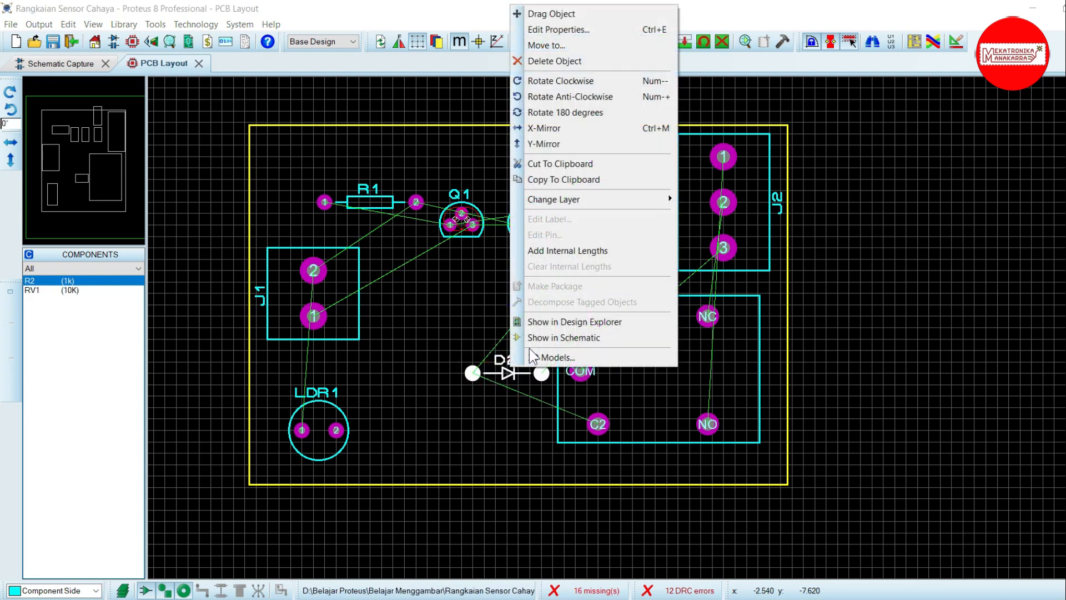
{"action": "left_click", "coordinate": [540, 95]}
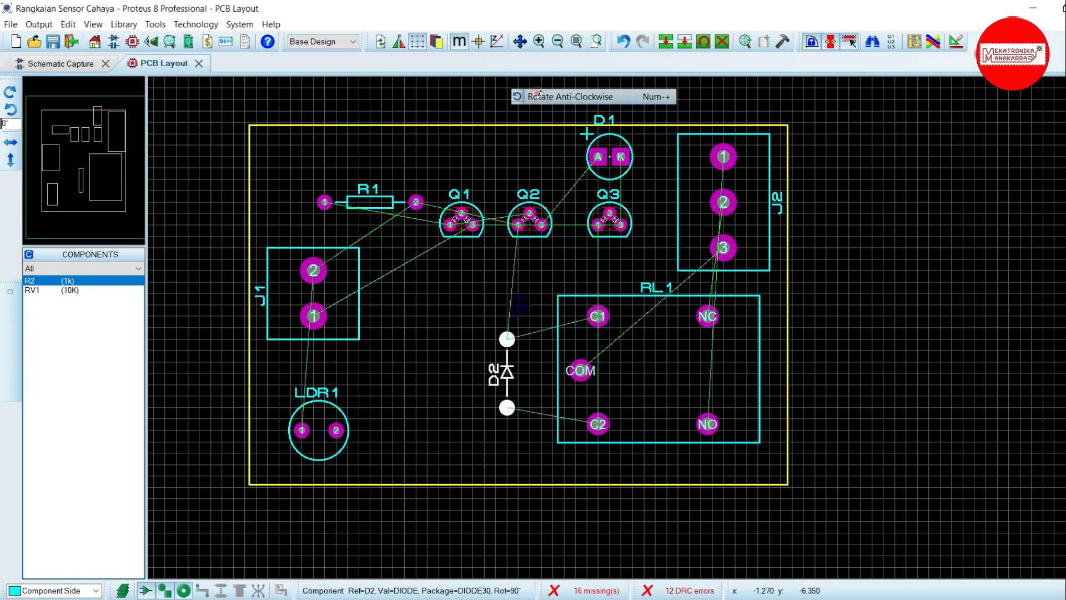
{"action": "mouse_move", "coordinate": [510, 377]}
{"action": "left_mouse_down"}
{"action": "mouse_move", "coordinate": [527, 364]}
{"action": "mouse_move", "coordinate": [518, 361]}
{"action": "left_mouse_up"}
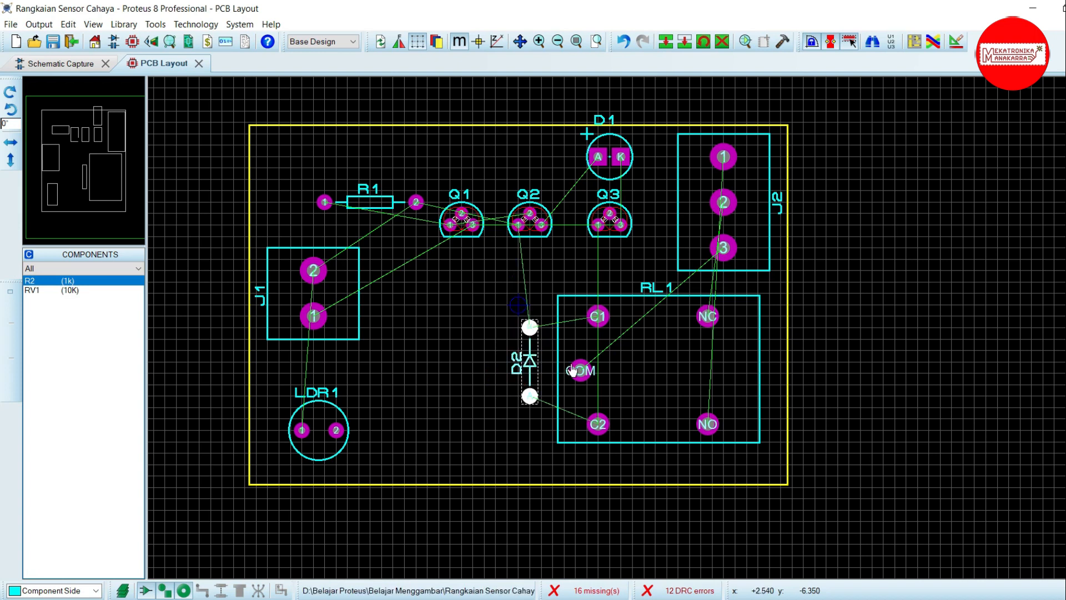
Place resistor R2 below Q2 and Q3, just above the relay, and potentiometer RV1 to the right of LDR1.
{"action": "left_click", "coordinate": [59, 289]}
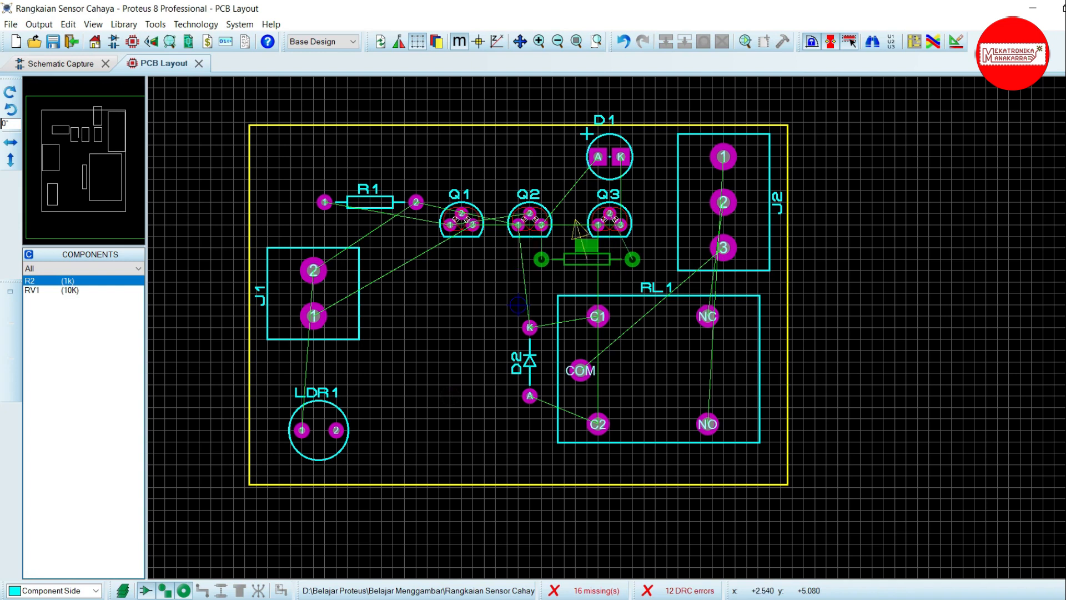
{"action": "left_click", "coordinate": [542, 263]}
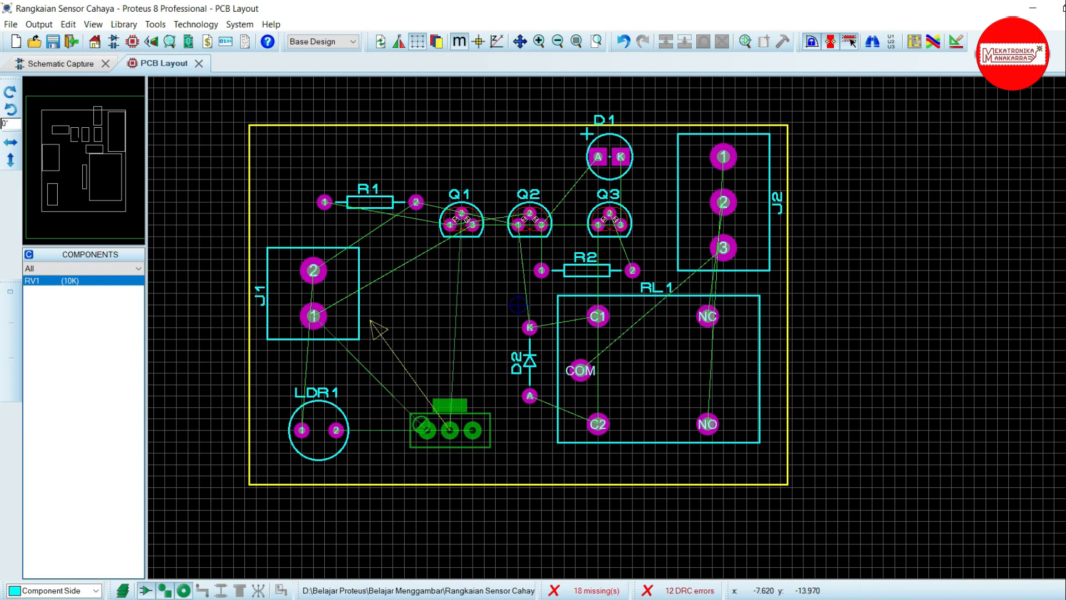
{"action": "left_click", "coordinate": [449, 389]}
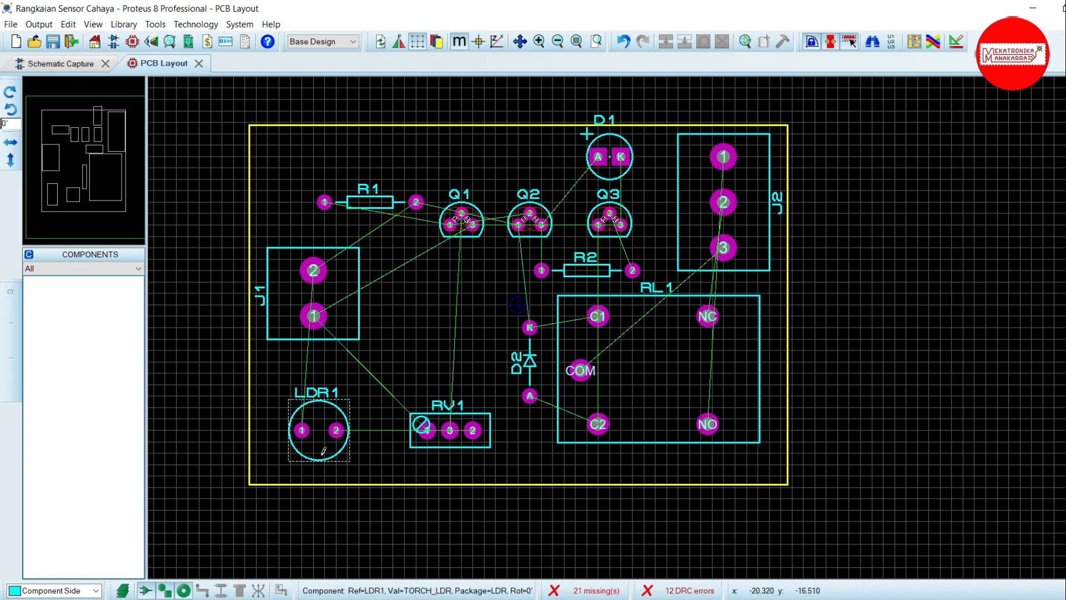
Move LDR1 slightly up, between J1 and the board's lower edge.
{"action": "left_click", "coordinate": [336, 434]}
{"action": "left_click_drag", "start_coordinate": [336, 433], "coordinate": [337, 415]}
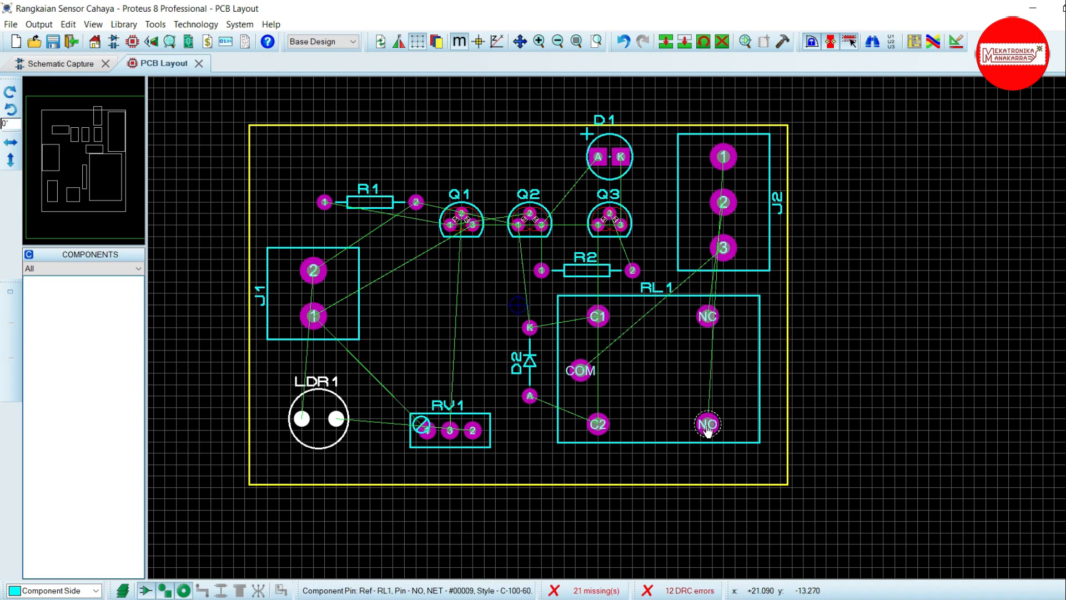
Rotate LED D1 clockwise in place above Q3.
{"action": "scroll", "coordinate": [634, 322], "scroll_direction": "up", "scroll_amount": 2}
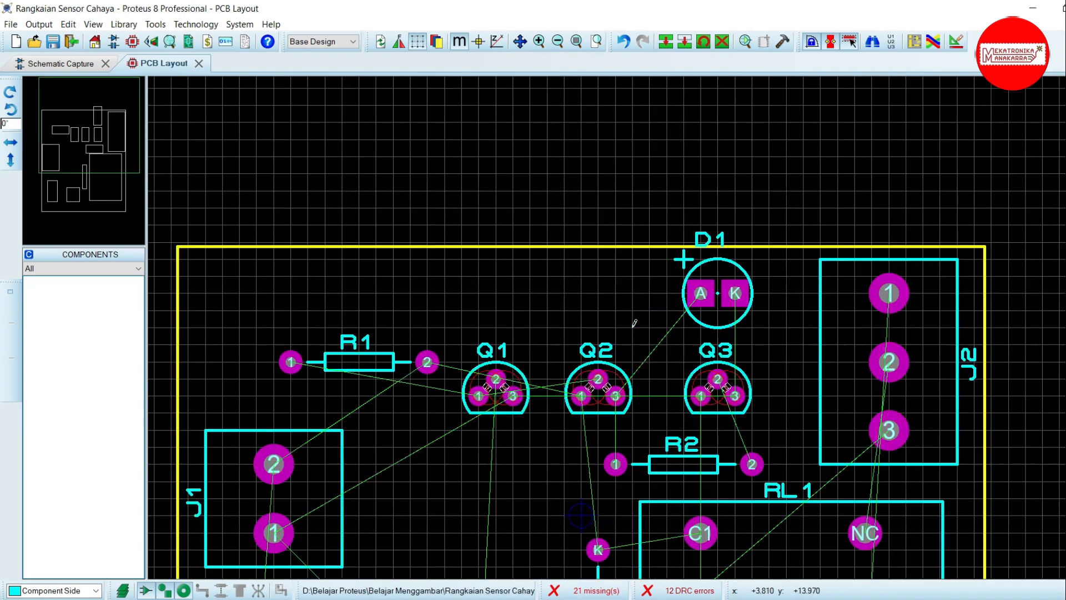
{"action": "scroll", "coordinate": [596, 313], "scroll_direction": "down", "scroll_amount": 2}
{"action": "scroll", "coordinate": [628, 333], "scroll_direction": "up", "scroll_amount": 3}
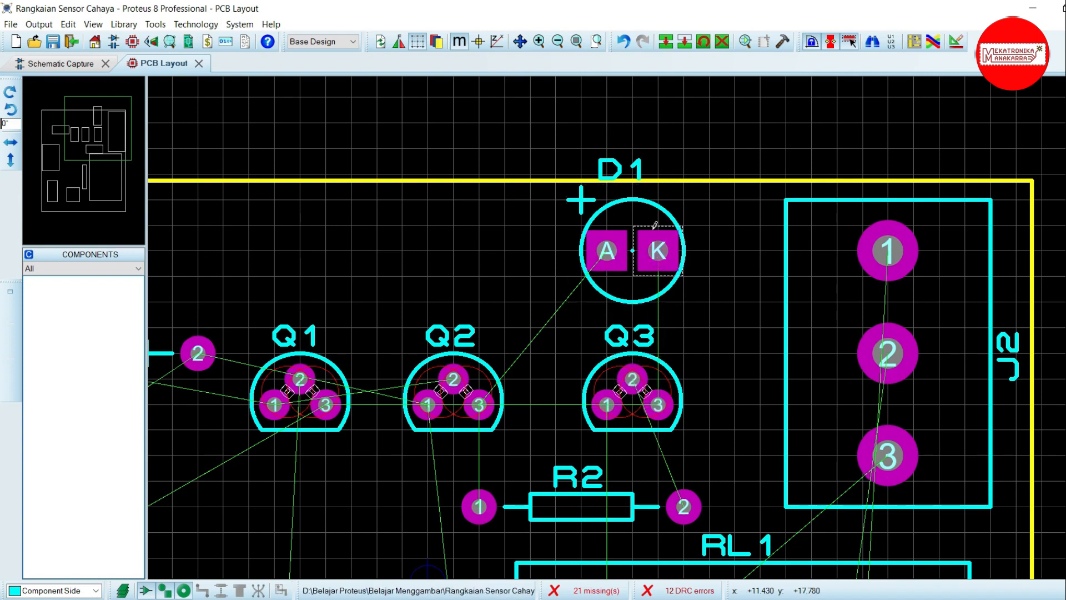
{"action": "right_click", "coordinate": [655, 253]}
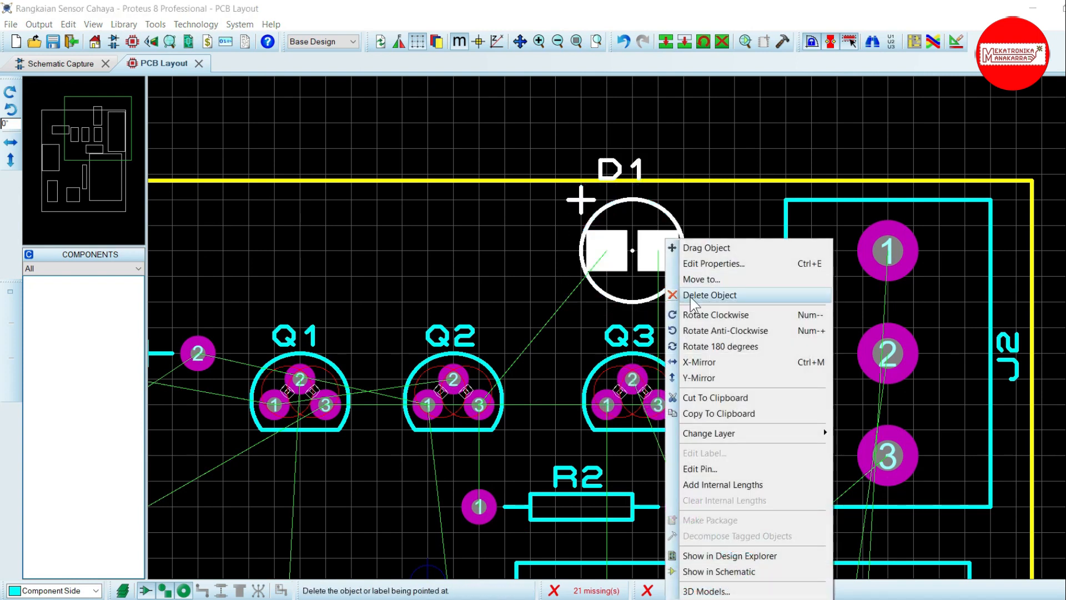
{"action": "left_click", "coordinate": [703, 315]}
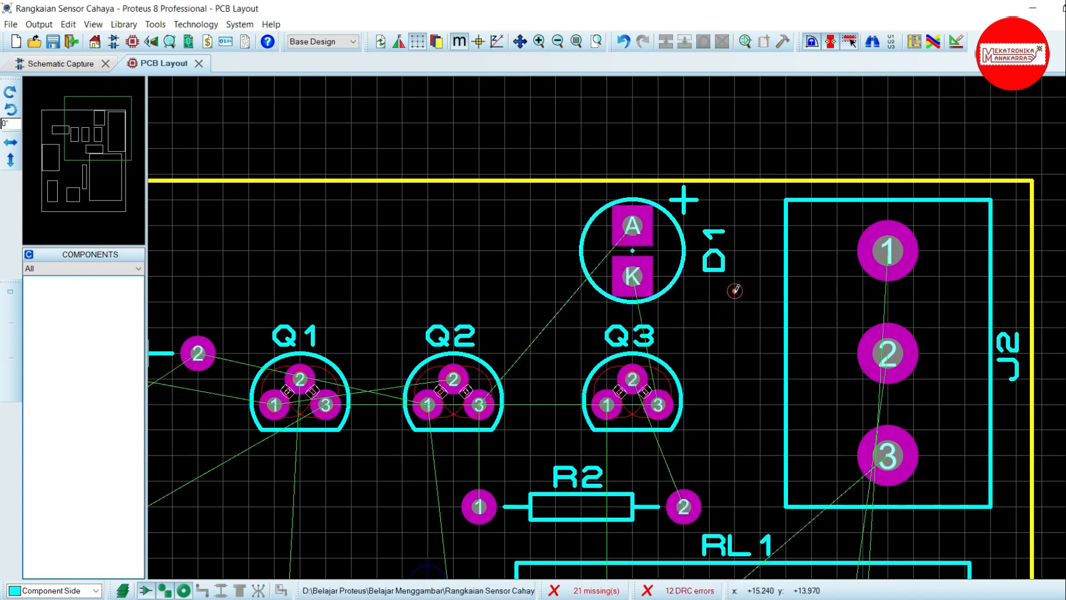
{"action": "scroll", "coordinate": [599, 273], "scroll_direction": "down", "scroll_amount": 5}
{"action": "scroll", "coordinate": [622, 350], "scroll_direction": "up", "scroll_amount": 2}
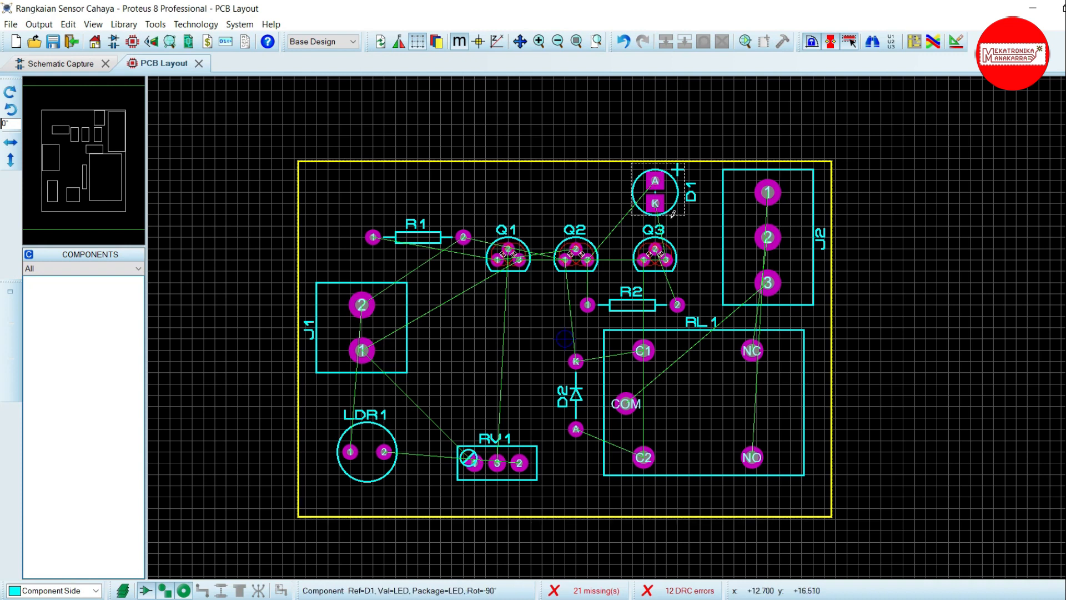
Shift terminal J2 slightly left, away from the board's right edge.
{"action": "left_click", "coordinate": [753, 195]}
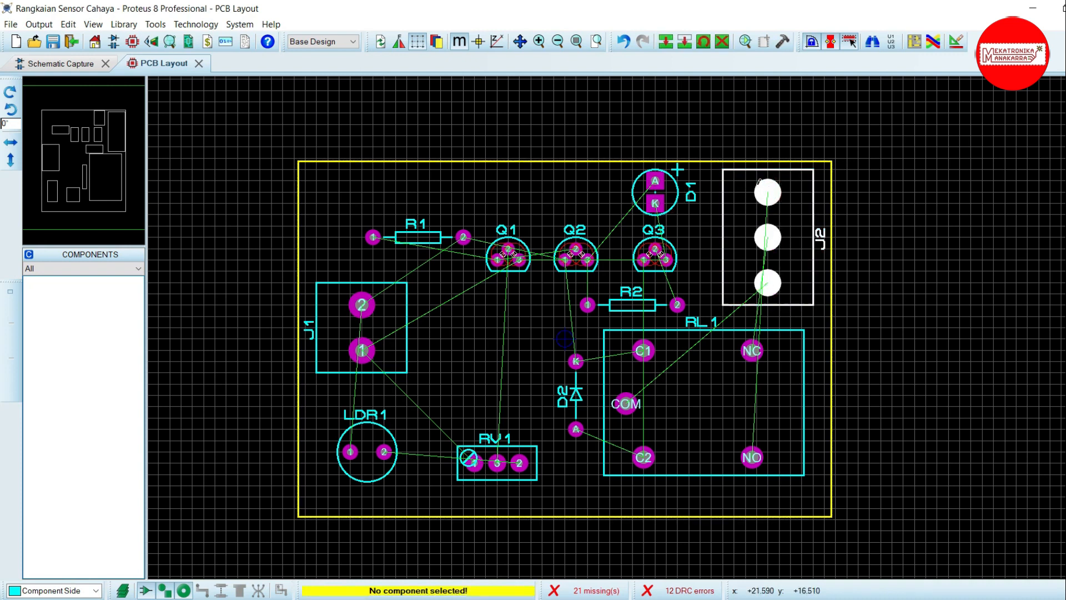
{"action": "left_click", "coordinate": [752, 185]}
{"action": "left_click", "coordinate": [766, 192]}
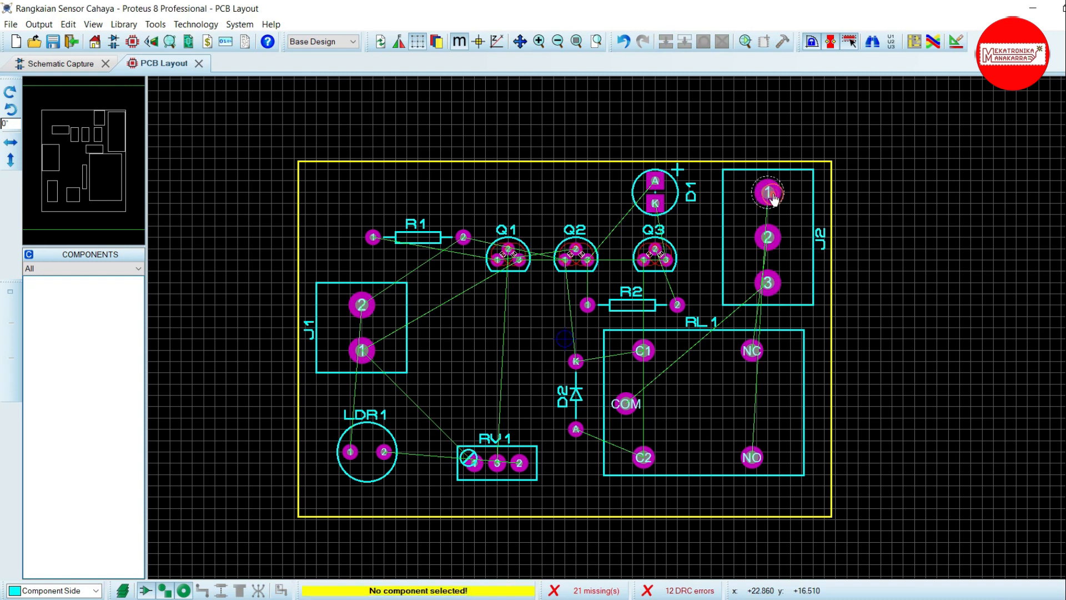
{"action": "left_click", "coordinate": [771, 194]}
{"action": "left_click_drag", "start_coordinate": [771, 193], "coordinate": [759, 193]}
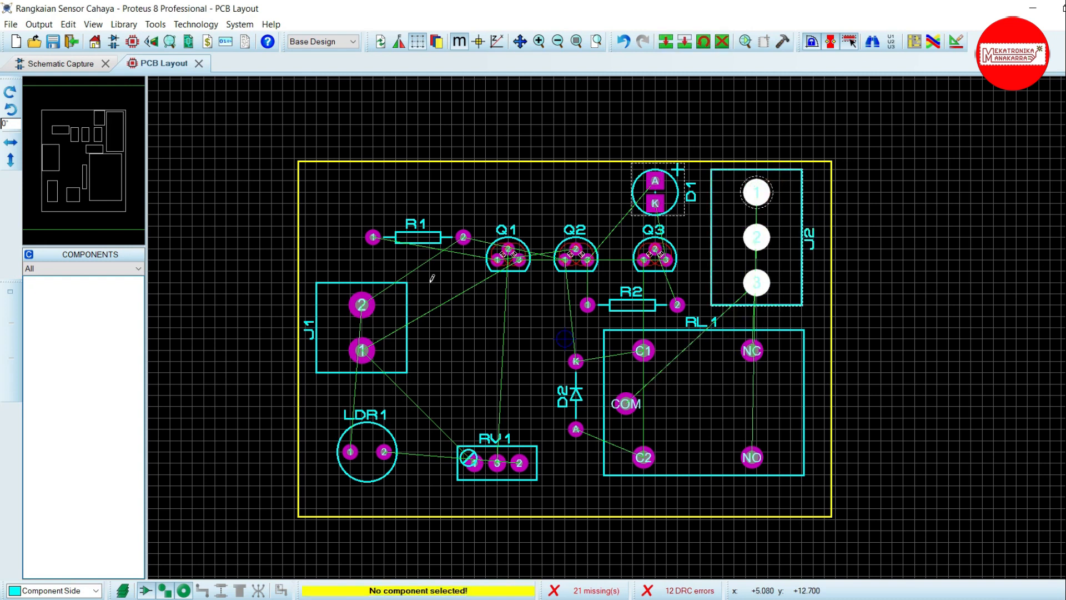
Shift terminal J1 slightly right, away from the board's left edge, and save the project.
{"action": "left_click", "coordinate": [362, 309]}
{"action": "left_click_drag", "start_coordinate": [362, 307], "coordinate": [372, 305]}
{"action": "left_click", "coordinate": [206, 295]}
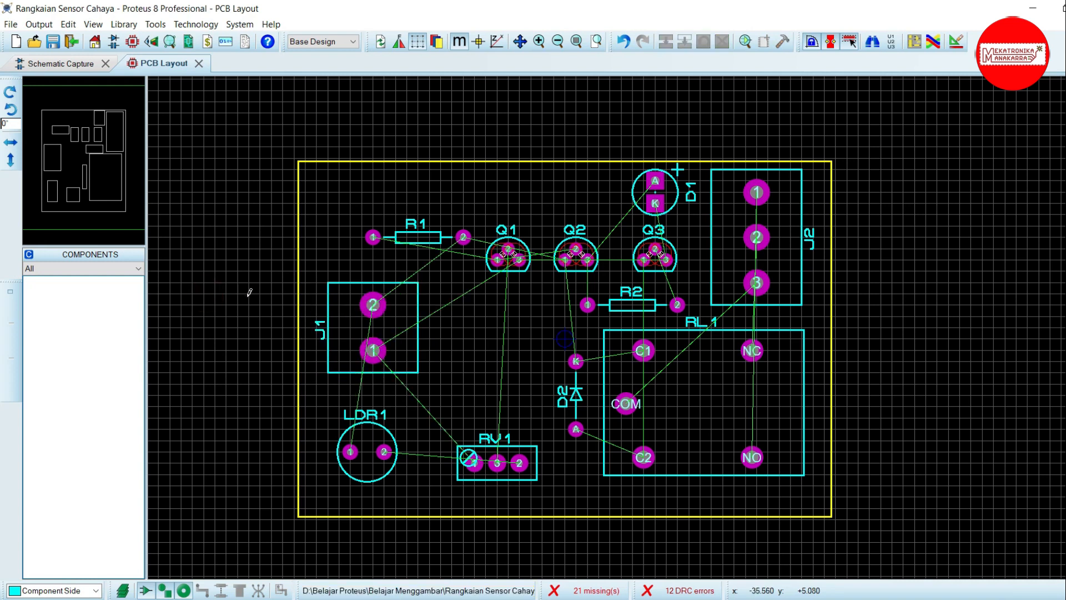
{"action": "left_click", "coordinate": [54, 42]}
{"action": "scroll", "coordinate": [604, 480], "scroll_direction": "up", "scroll_amount": 1}
{"action": "scroll", "coordinate": [605, 480], "scroll_direction": "down", "scroll_amount": 2}
{"action": "scroll", "coordinate": [635, 323], "scroll_direction": "up", "scroll_amount": 1}
{"action": "scroll", "coordinate": [635, 333], "scroll_direction": "down", "scroll_amount": 1}
{"action": "scroll", "coordinate": [683, 234], "scroll_direction": "up", "scroll_amount": 1}
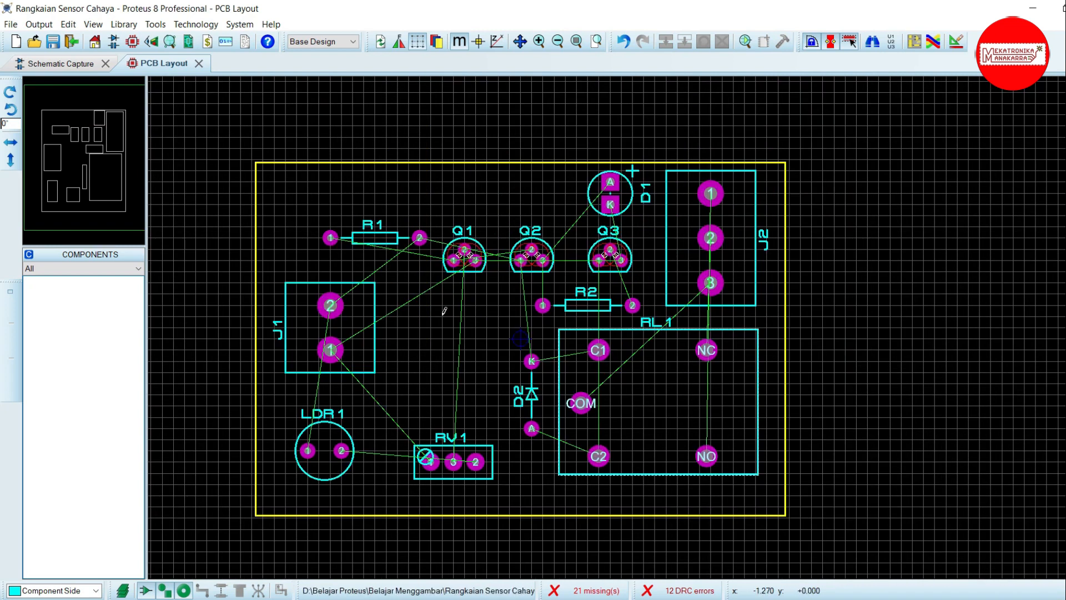
{"action": "scroll", "coordinate": [219, 200], "scroll_direction": "up", "scroll_amount": 1}
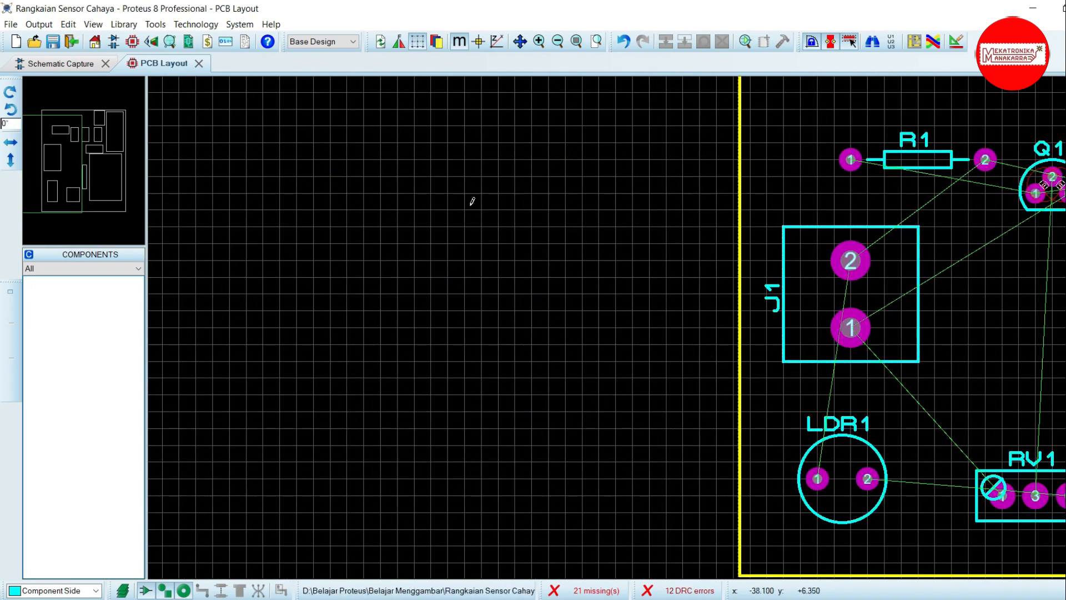
{"action": "scroll", "coordinate": [472, 201], "scroll_direction": "down", "scroll_amount": 2}
{"action": "scroll", "coordinate": [389, 278], "scroll_direction": "up", "scroll_amount": 2}
{"action": "scroll", "coordinate": [326, 334], "scroll_direction": "down", "scroll_amount": 1}
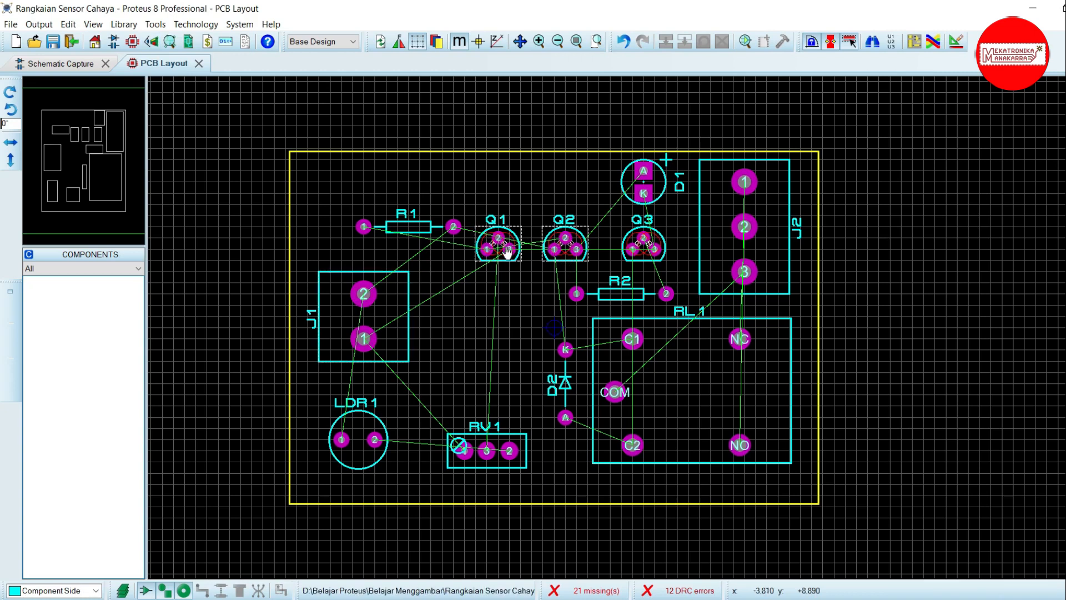
Open the 3D view of the board and examine the component arrangement from the front, back, underside and above.
{"action": "left_click", "coordinate": [158, 39]}
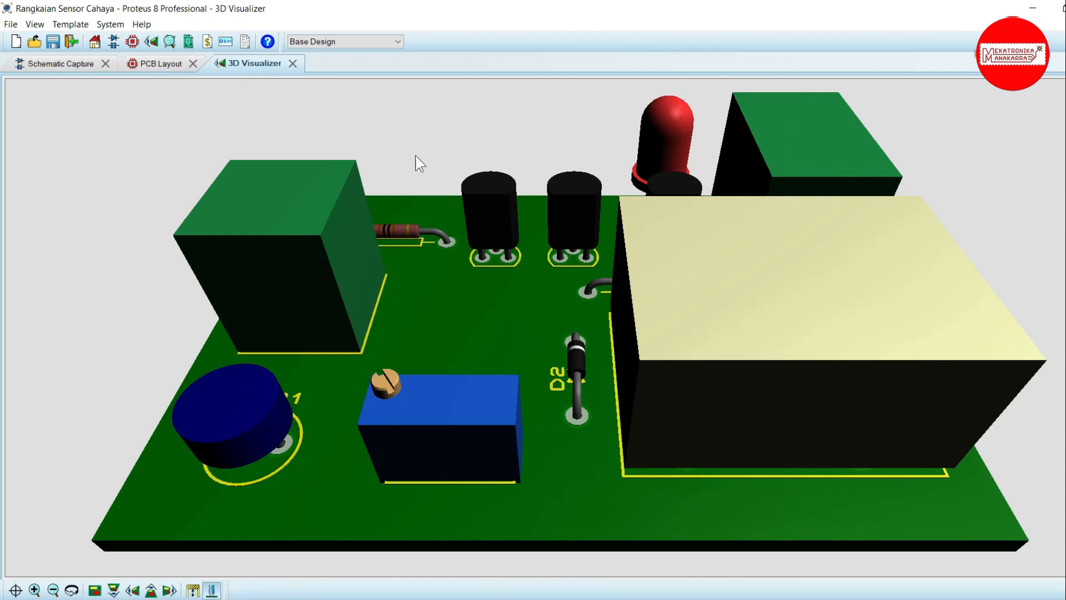
{"action": "left_click", "coordinate": [71, 590]}
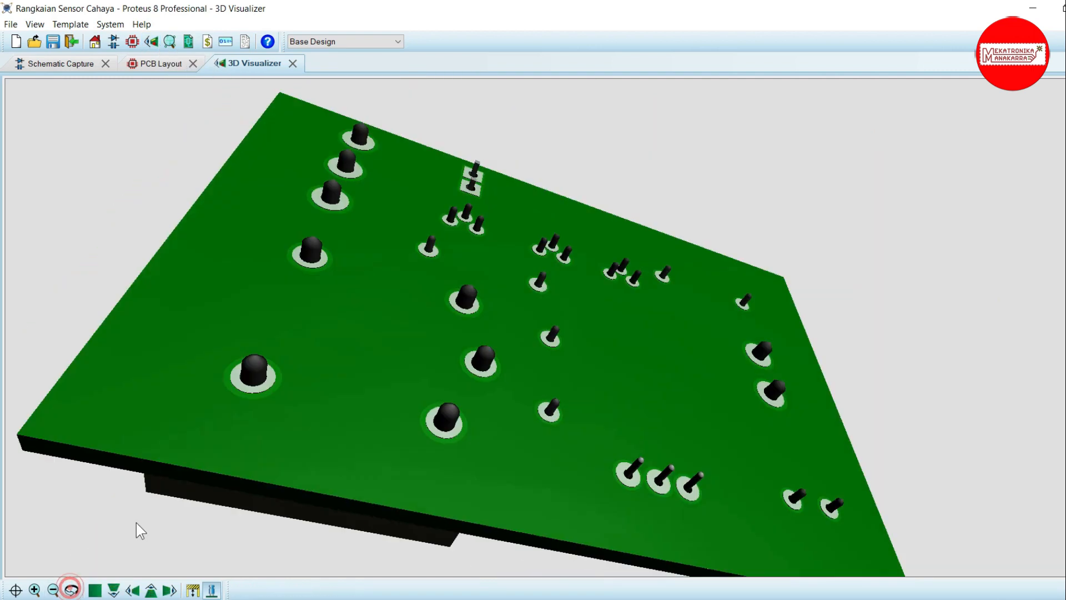
{"action": "left_click_drag", "start_coordinate": [517, 213], "coordinate": [560, 327]}
{"action": "left_click", "coordinate": [559, 327]}
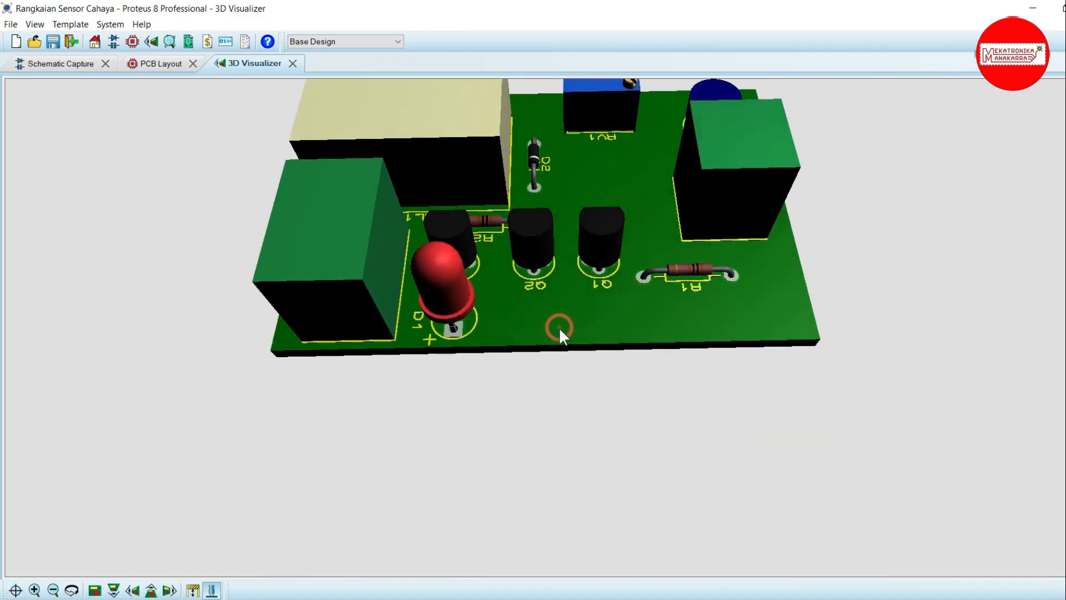
{"action": "left_click", "coordinate": [114, 590]}
{"action": "scroll", "coordinate": [371, 236], "scroll_direction": "down", "scroll_amount": 3}
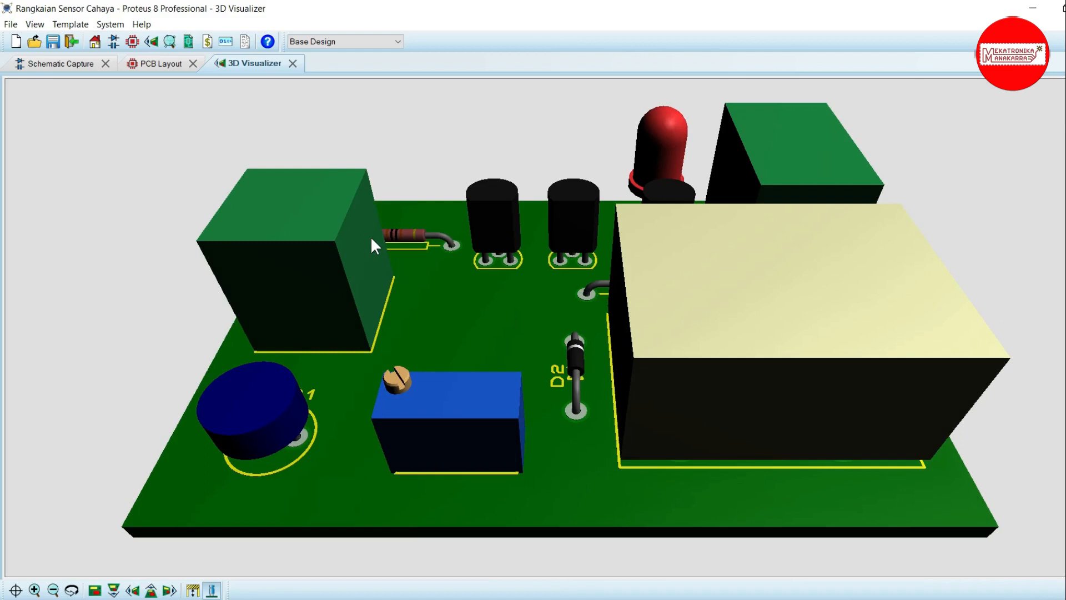
{"action": "left_click_drag", "start_coordinate": [416, 217], "coordinate": [559, 328]}
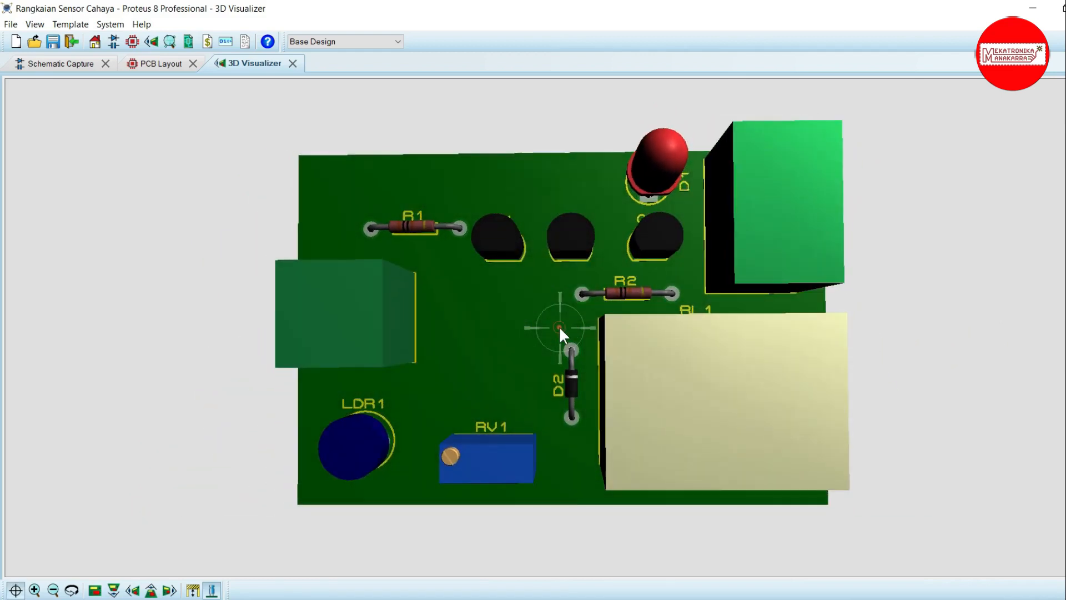
{"action": "left_click_drag", "start_coordinate": [444, 337], "coordinate": [560, 328]}
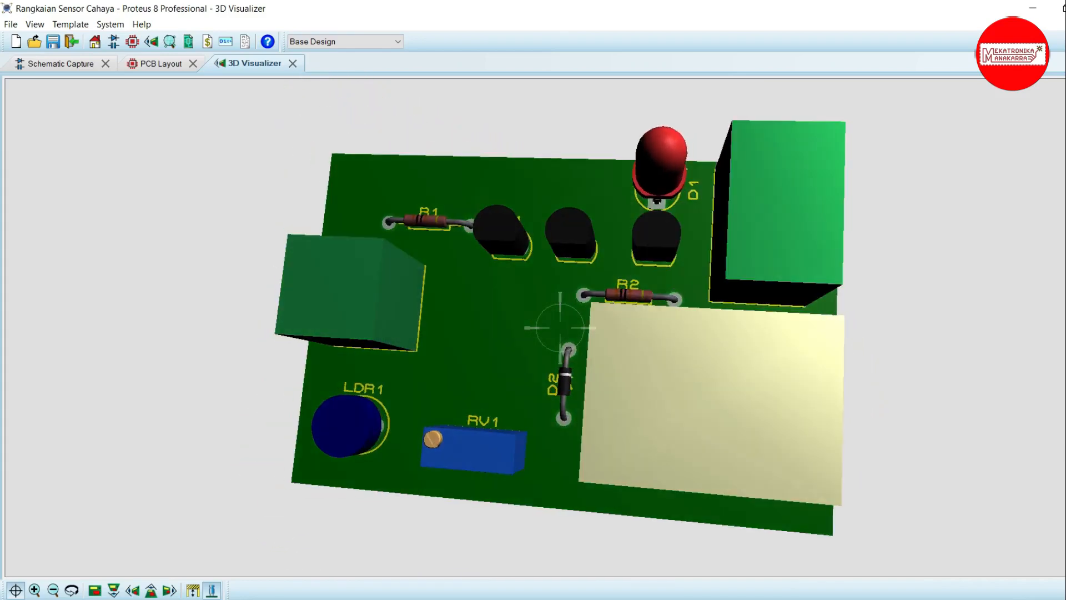
{"action": "left_click", "coordinate": [560, 327]}
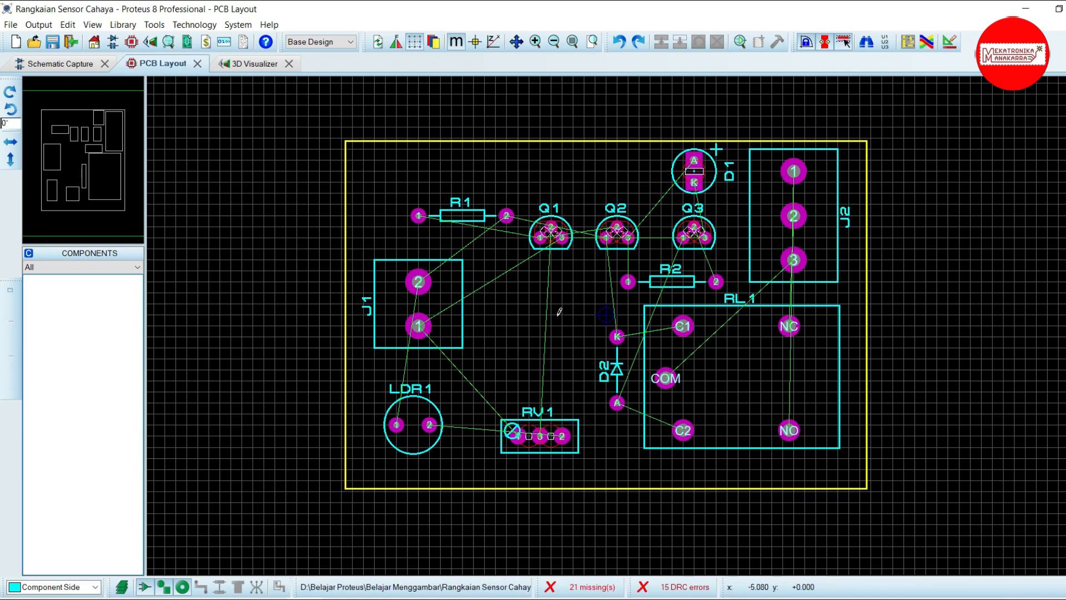
Return to the PCB layout and move resistor R1 below Q1, in line with R2.
{"action": "left_click", "coordinate": [465, 224]}
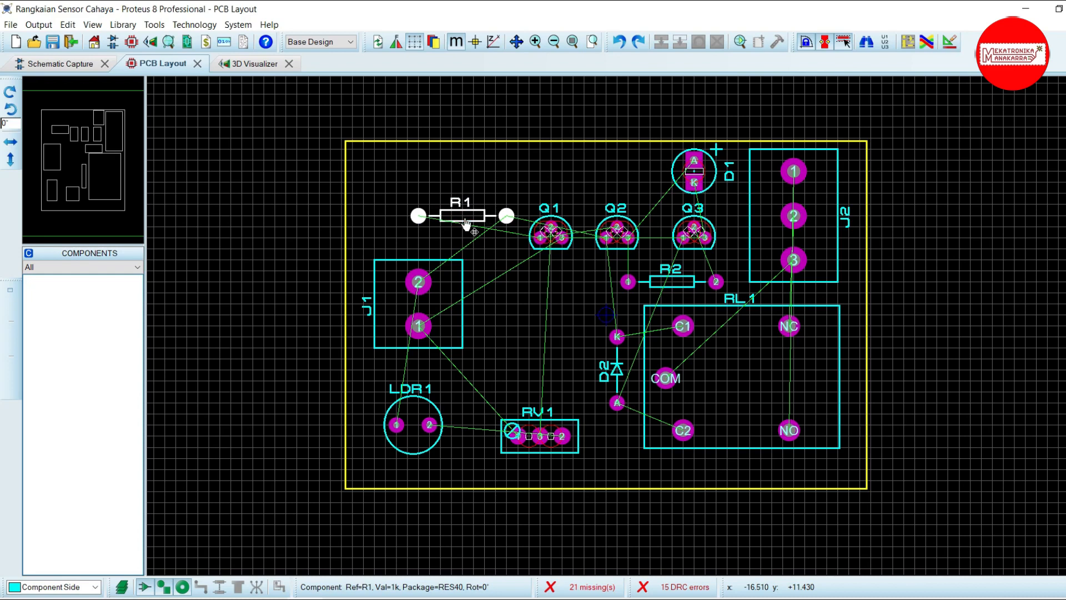
{"action": "left_click_drag", "start_coordinate": [466, 225], "coordinate": [554, 290]}
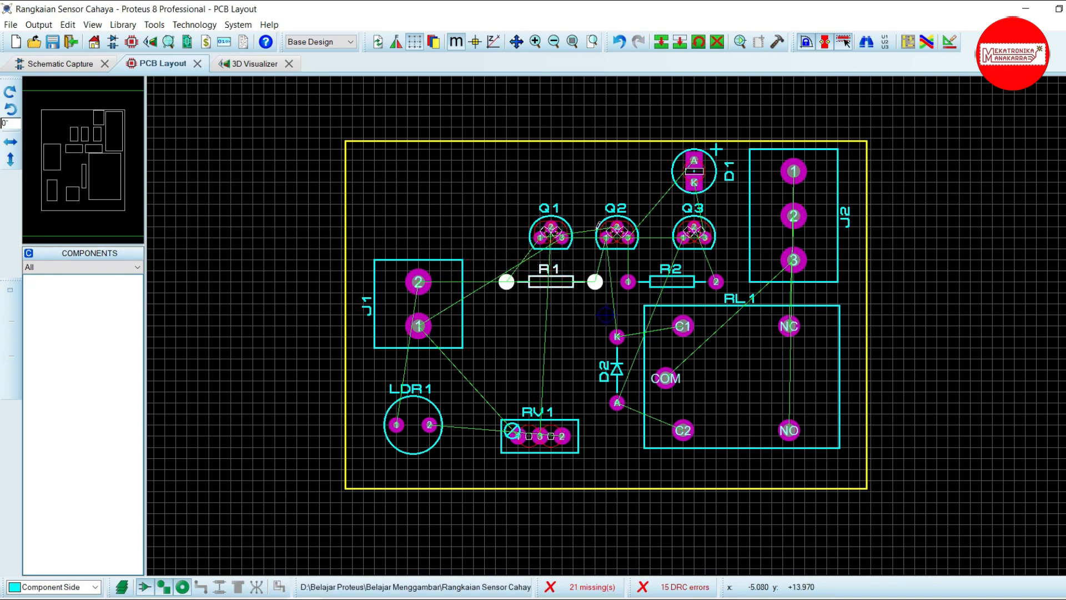
{"action": "scroll", "coordinate": [630, 321], "scroll_direction": "up", "scroll_amount": 2}
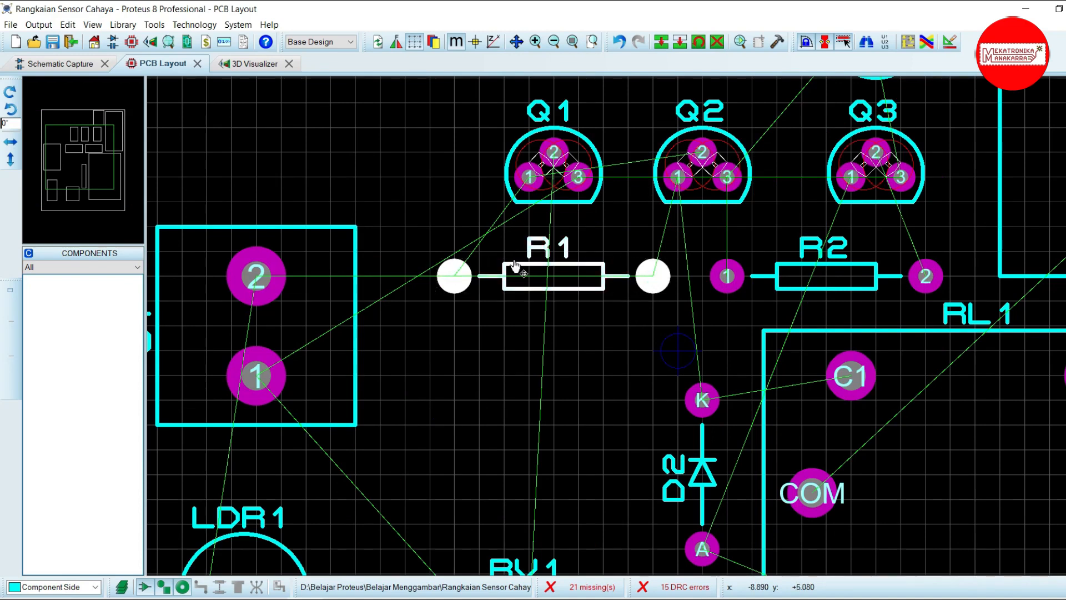
{"action": "scroll", "coordinate": [574, 276], "scroll_direction": "down", "scroll_amount": 1}
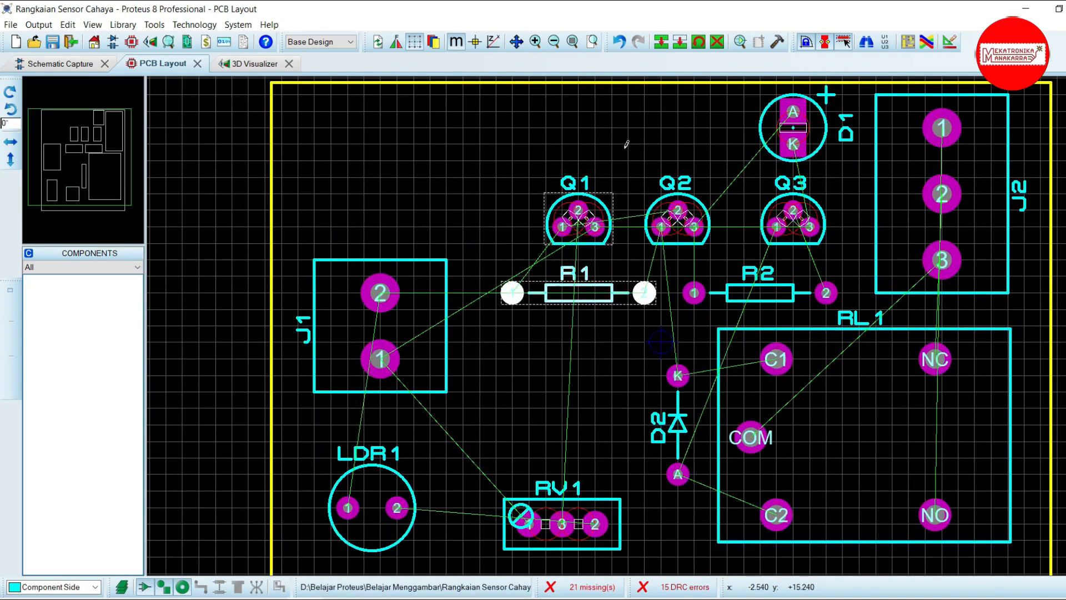
{"action": "scroll", "coordinate": [567, 272], "scroll_direction": "down", "scroll_amount": 1}
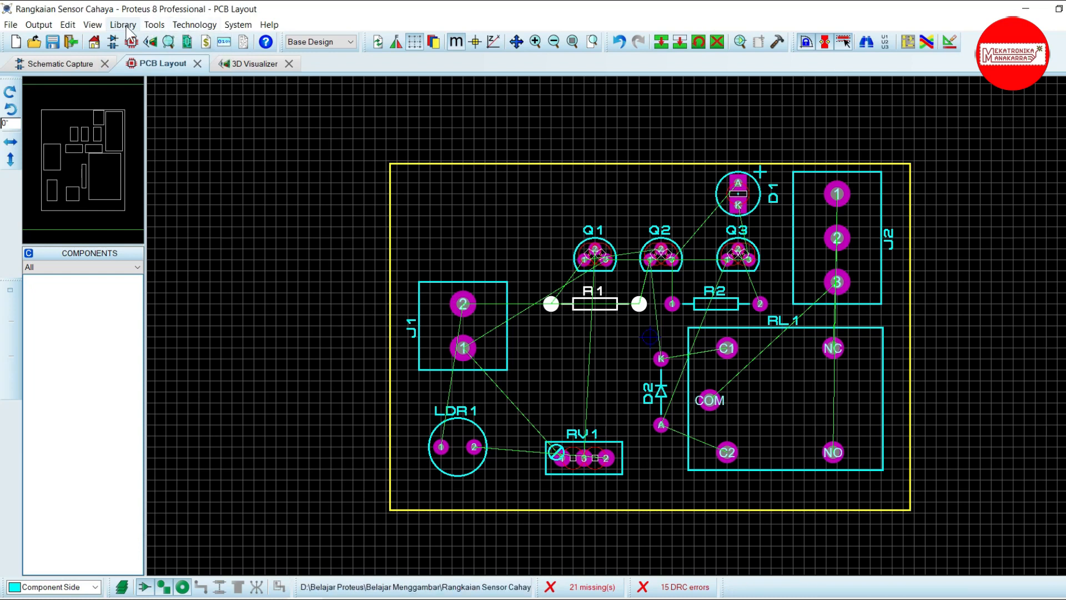
Open the Design Rule Manager, look through the top and bottom copper regions and open the DEFAULT rule for editing.
{"action": "left_click", "coordinate": [194, 24]}
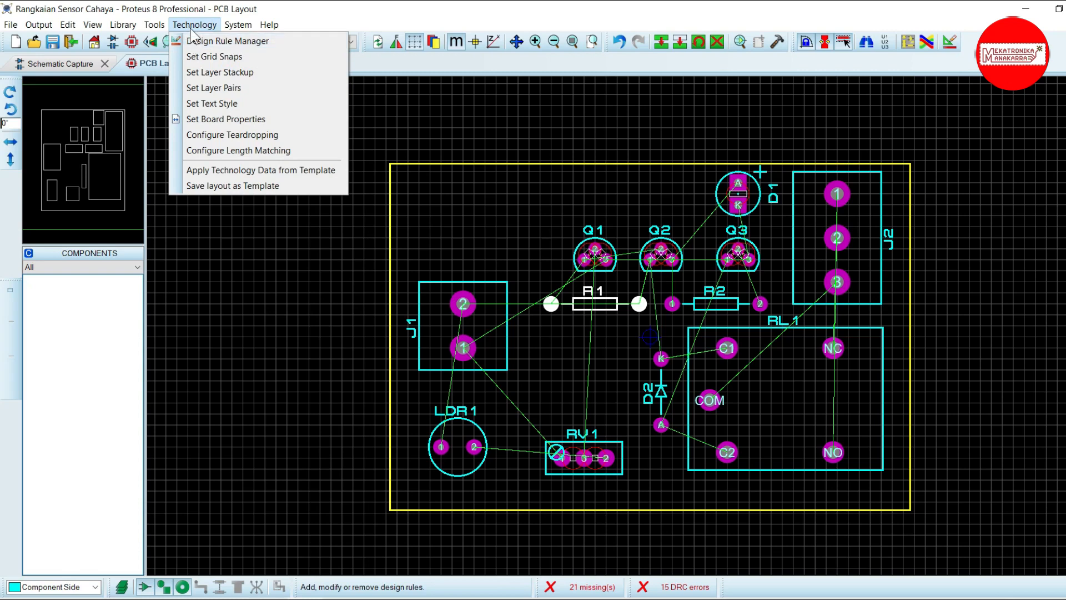
{"action": "left_click", "coordinate": [260, 40]}
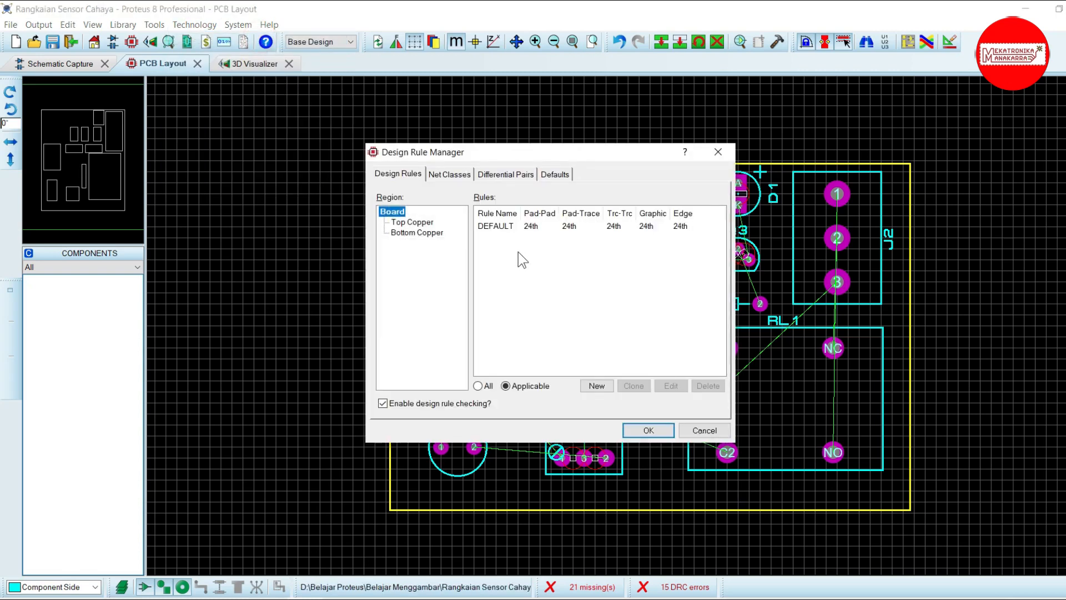
{"action": "left_click", "coordinate": [534, 225]}
{"action": "left_click", "coordinate": [412, 224]}
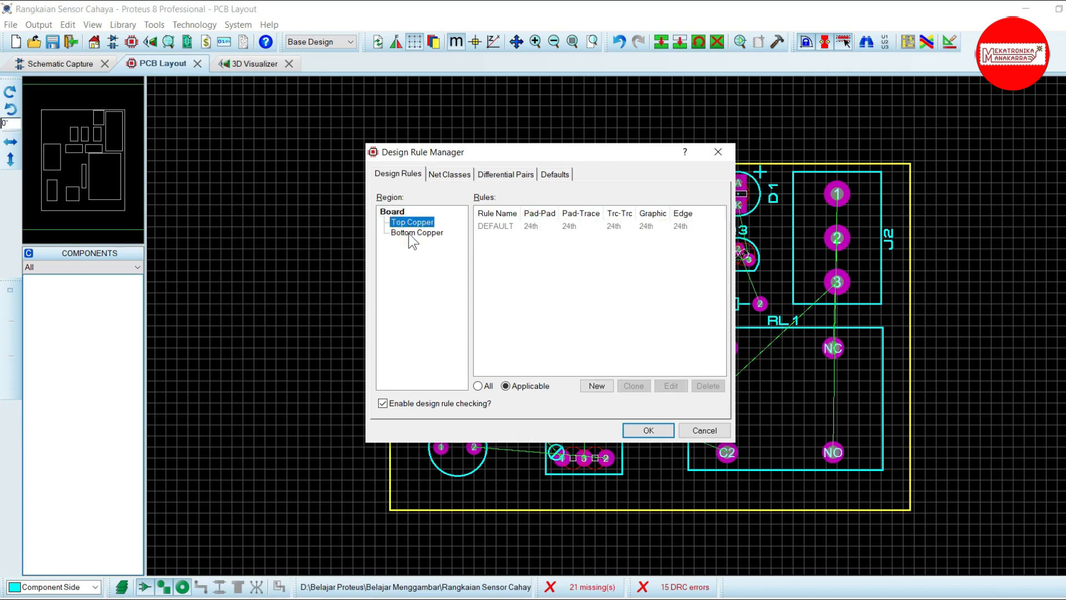
{"action": "left_click", "coordinate": [409, 234]}
{"action": "left_click", "coordinate": [508, 224]}
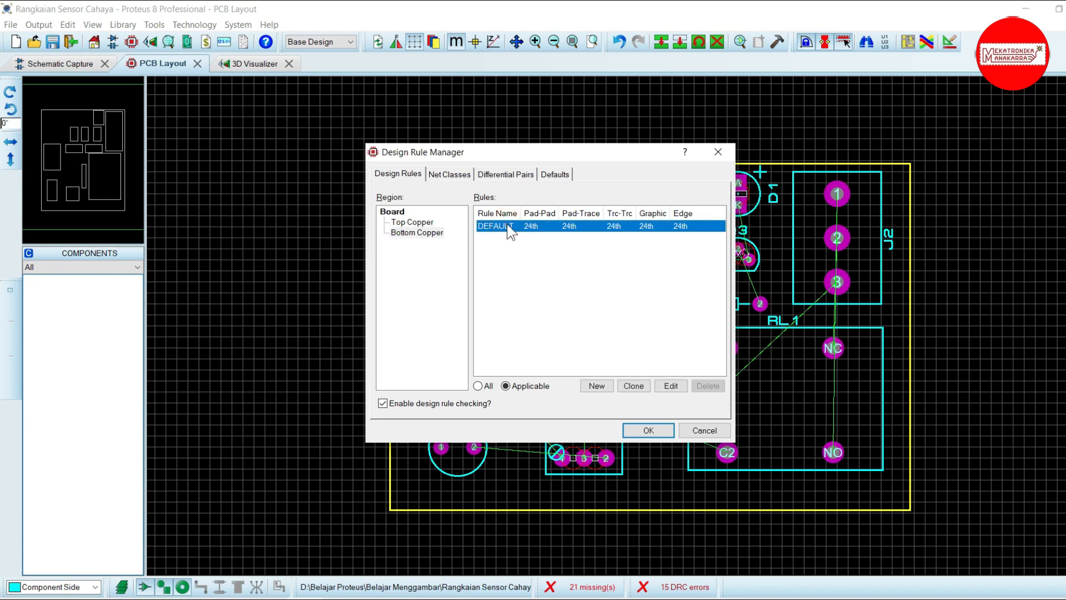
{"action": "double_click", "coordinate": [508, 225]}
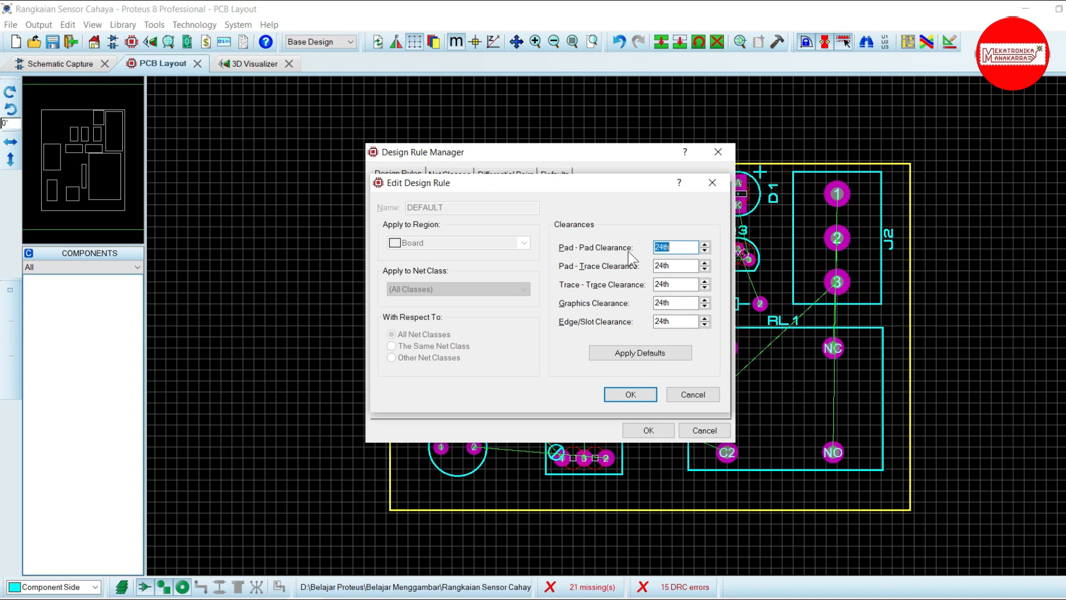
Examine the pad, trace, graphics and edge/slot clearances of the DEFAULT rule and accept them.
{"action": "left_click", "coordinate": [687, 248]}
{"action": "left_click_drag", "start_coordinate": [687, 248], "coordinate": [603, 248]}
{"action": "left_click", "coordinate": [597, 266]}
{"action": "left_click", "coordinate": [659, 267]}
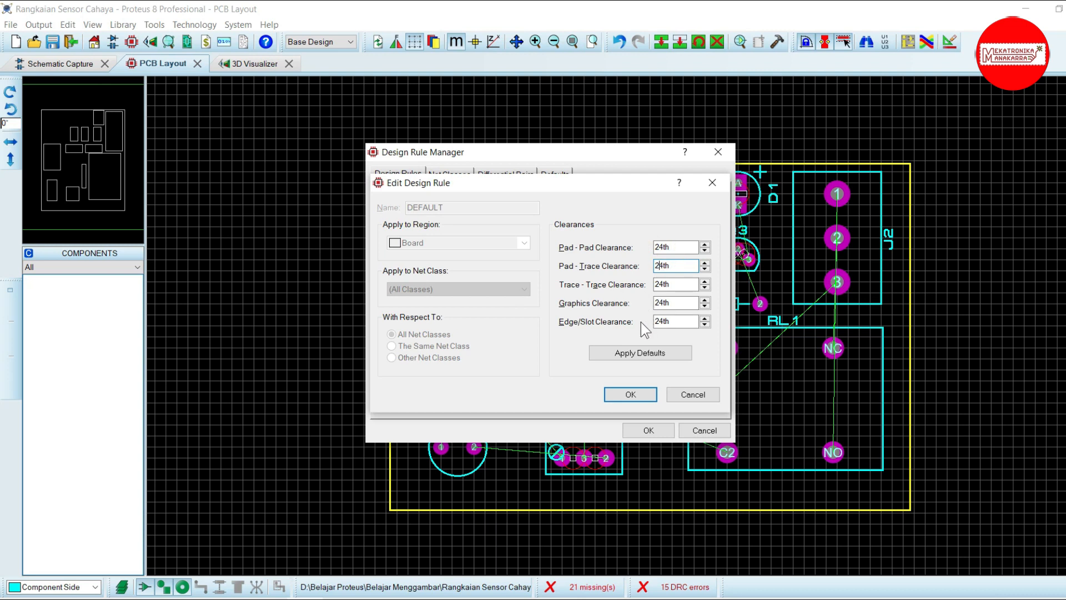
{"action": "left_click", "coordinate": [631, 395]}
Select the POWER net class in the Design Rule Manager and set its trace style to T30.
{"action": "left_click", "coordinate": [442, 174]}
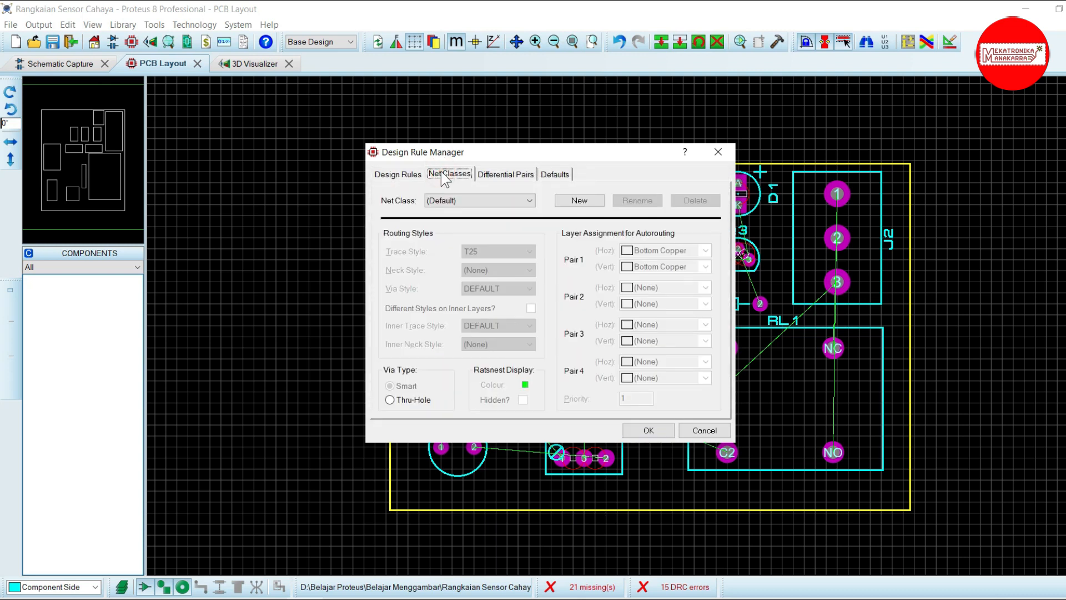
{"action": "left_click", "coordinate": [466, 198]}
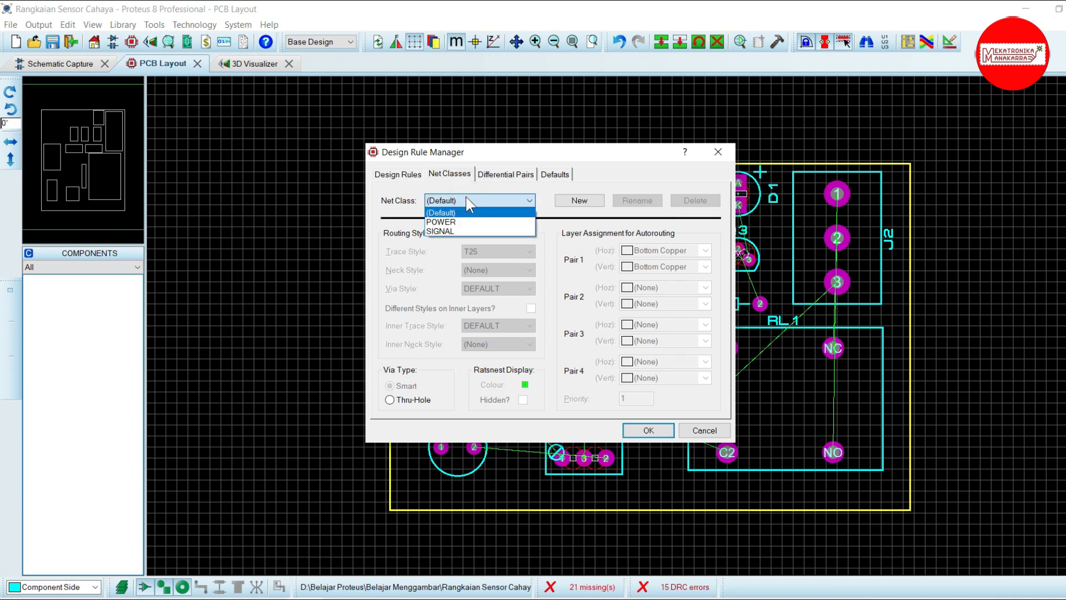
{"action": "left_click", "coordinate": [466, 221]}
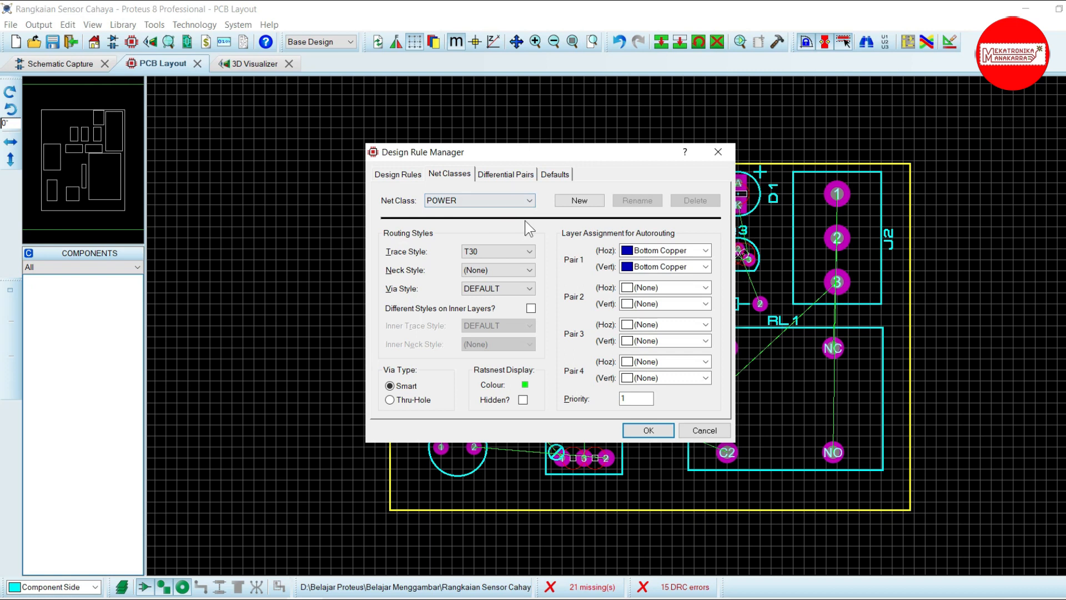
{"action": "left_click", "coordinate": [498, 253]}
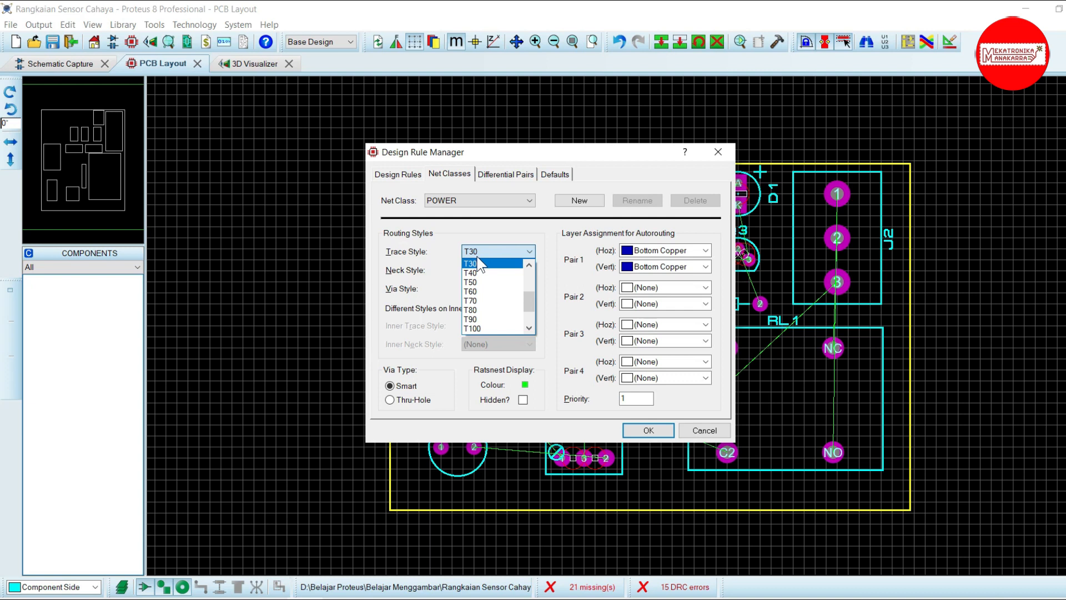
{"action": "left_click", "coordinate": [480, 264]}
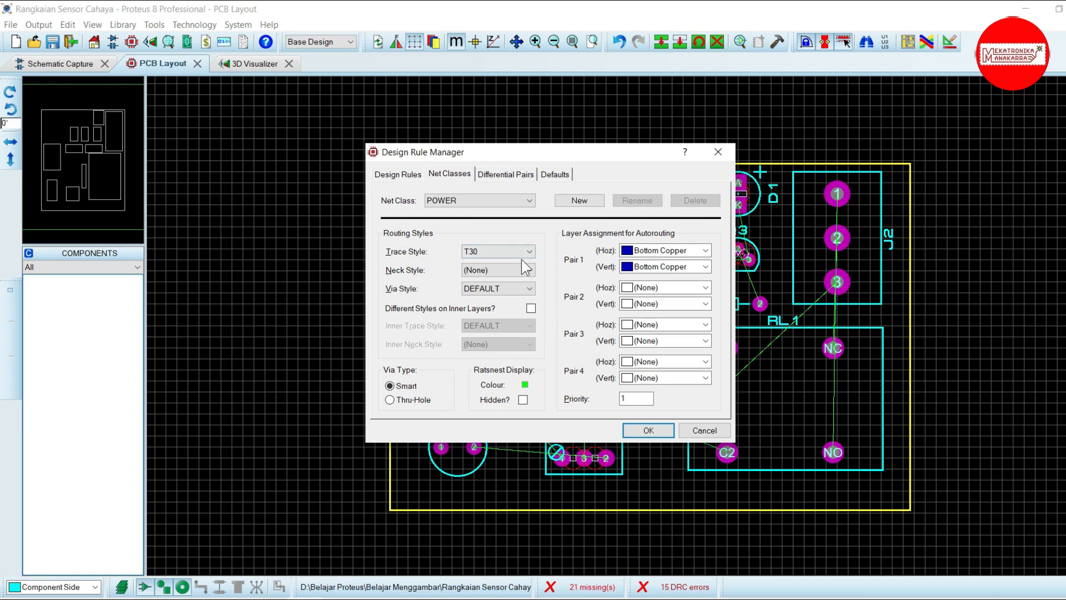
Check the SIGNAL net class, the differential pairs and the defaults, and accept the design rules.
{"action": "left_click", "coordinate": [485, 201]}
{"action": "left_click", "coordinate": [453, 232]}
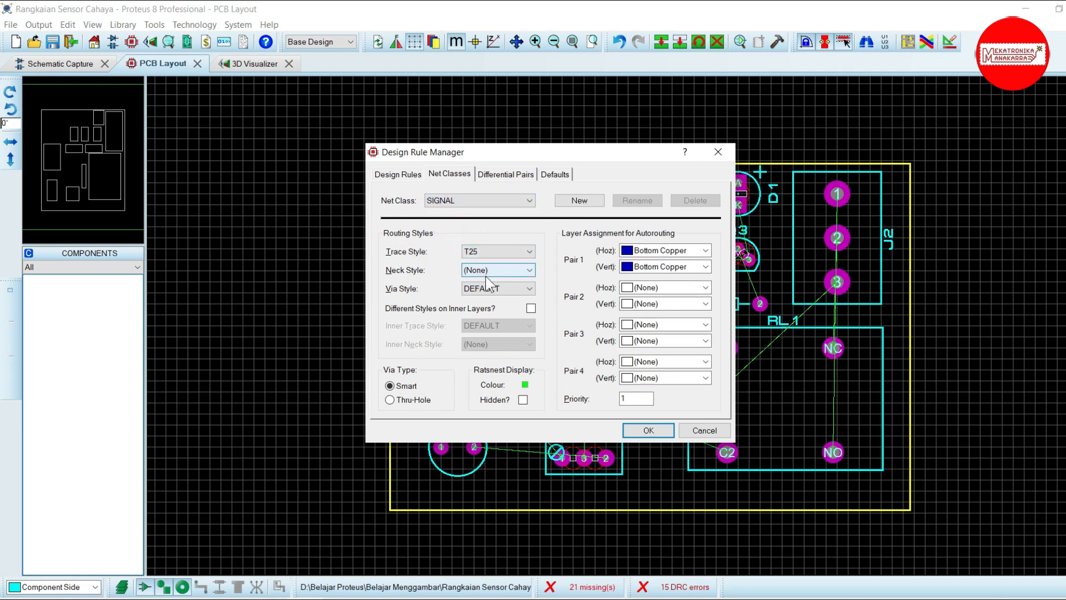
{"action": "left_click", "coordinate": [497, 176]}
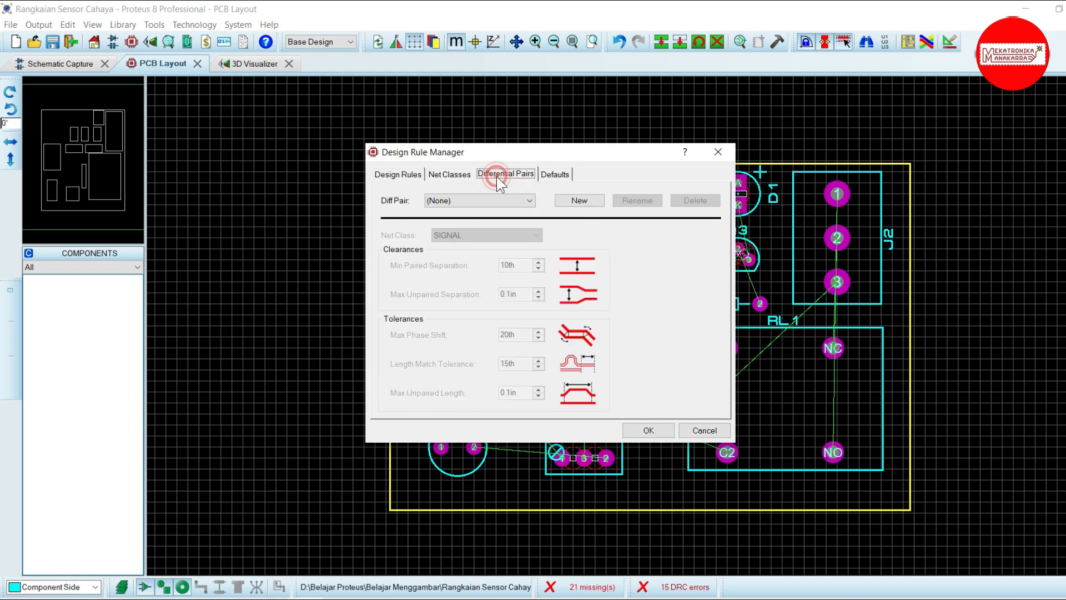
{"action": "left_click", "coordinate": [547, 175]}
{"action": "left_click", "coordinate": [648, 431]}
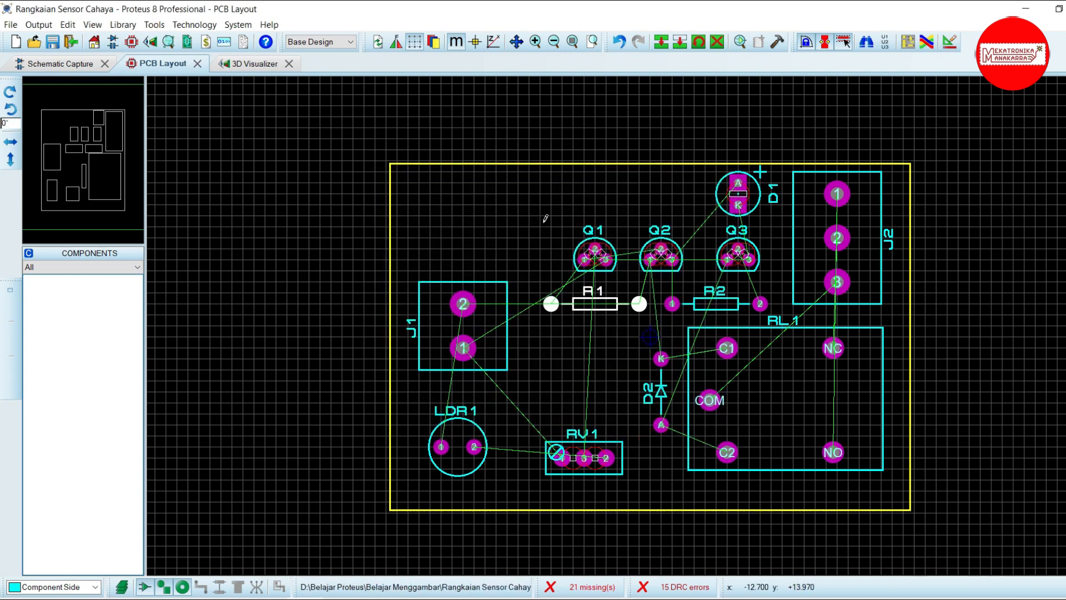
Autoroute the whole board with the Shape Based Auto Router, running the basic schedule automatically.
{"action": "left_click", "coordinate": [572, 41]}
{"action": "scroll", "coordinate": [630, 321], "scroll_direction": "up", "scroll_amount": 2}
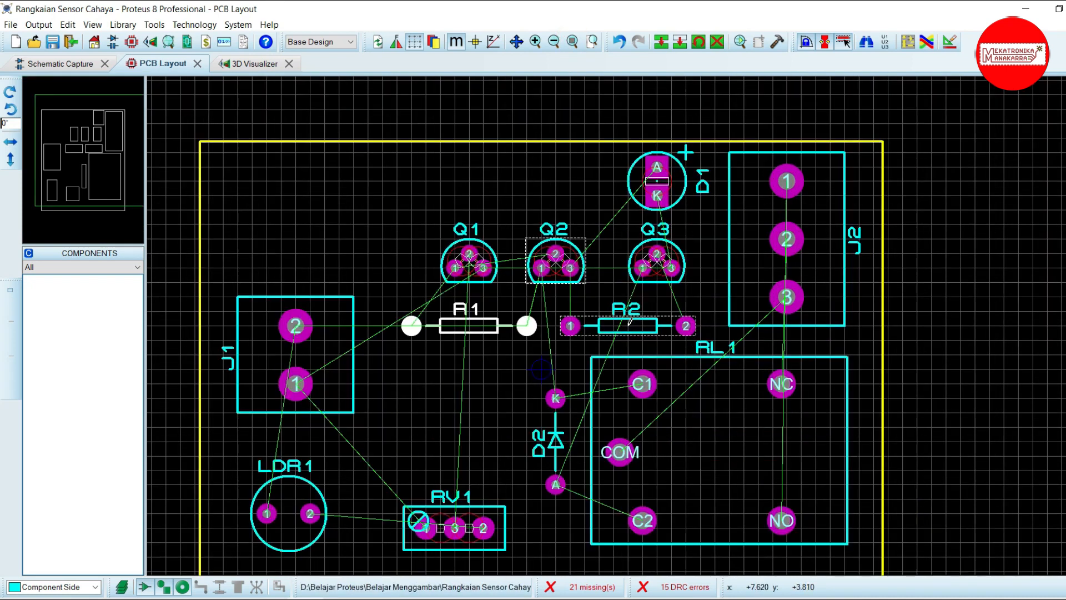
{"action": "scroll", "coordinate": [506, 331], "scroll_direction": "down", "scroll_amount": 1}
{"action": "scroll", "coordinate": [630, 321], "scroll_direction": "up", "scroll_amount": 1}
{"action": "scroll", "coordinate": [630, 321], "scroll_direction": "down", "scroll_amount": 1}
{"action": "scroll", "coordinate": [627, 316], "scroll_direction": "up", "scroll_amount": 1}
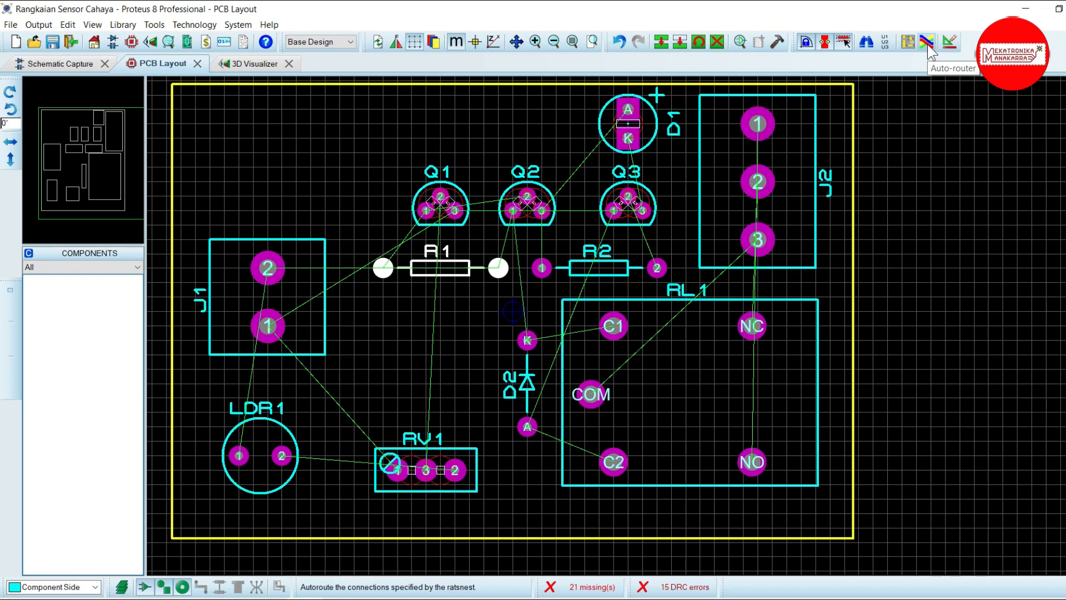
{"action": "left_click", "coordinate": [928, 47]}
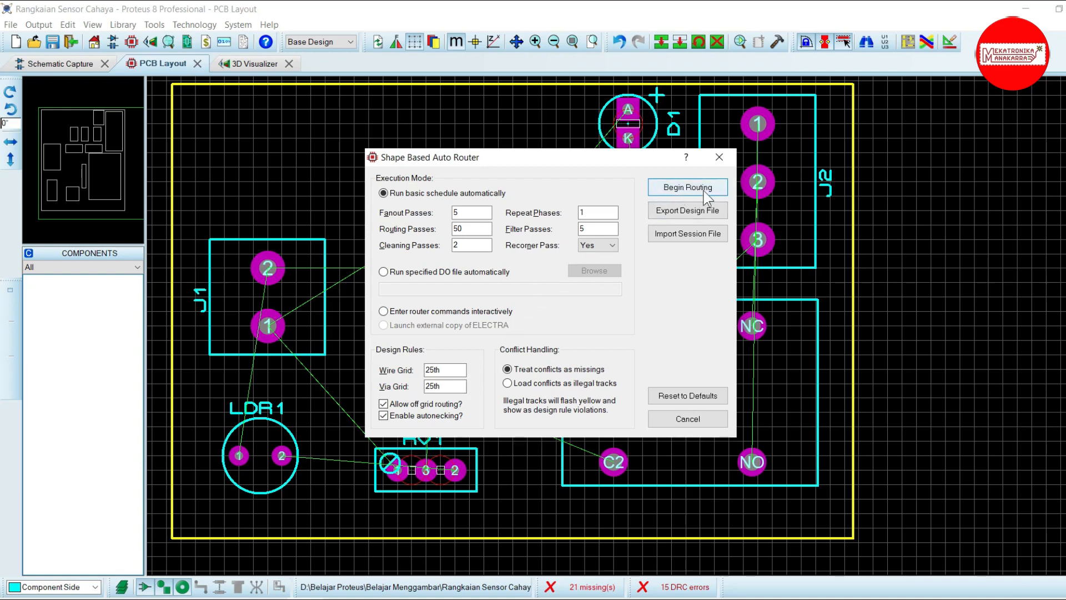
{"action": "left_click", "coordinate": [688, 188]}
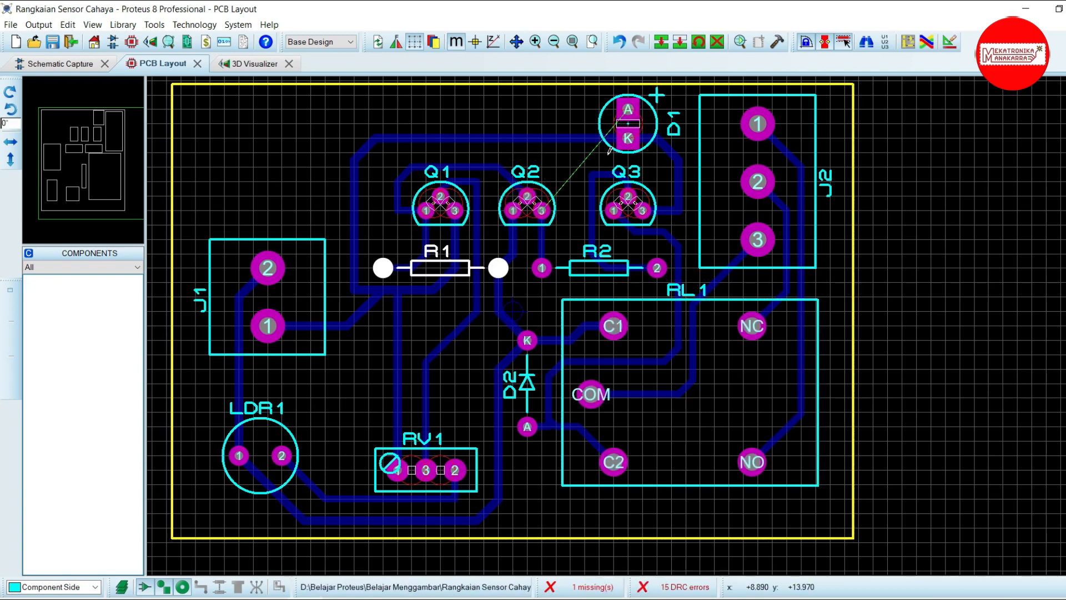
Rotate LED D1 by 180 degrees so its anode faces Q3.
{"action": "scroll", "coordinate": [609, 150], "scroll_direction": "up", "scroll_amount": 2}
{"action": "scroll", "coordinate": [599, 389], "scroll_direction": "down", "scroll_amount": 2}
{"action": "scroll", "coordinate": [572, 400], "scroll_direction": "up", "scroll_amount": 2}
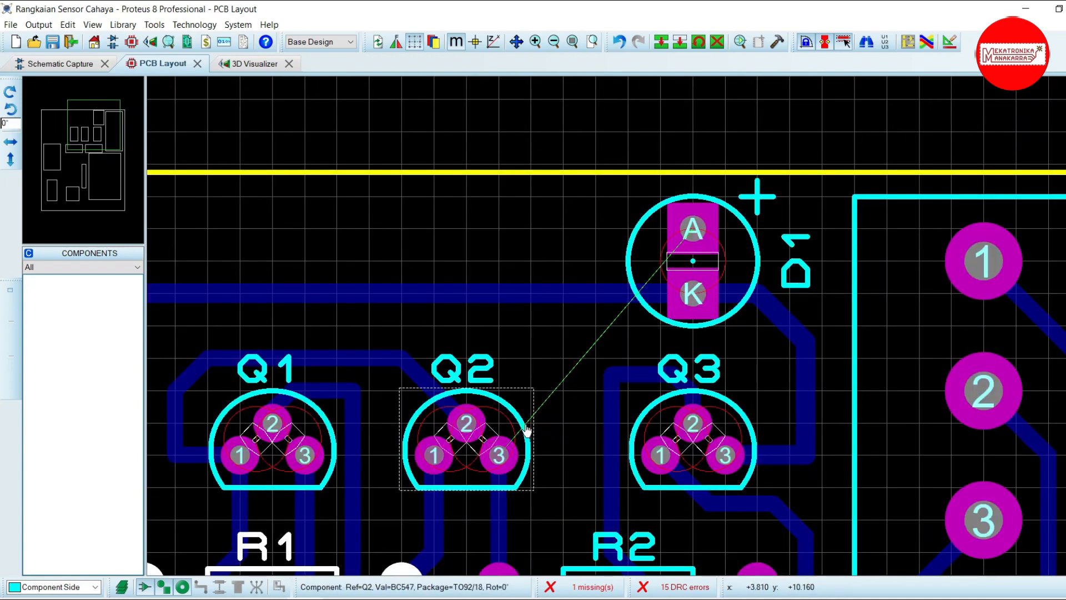
{"action": "scroll", "coordinate": [682, 270], "scroll_direction": "down", "scroll_amount": 1}
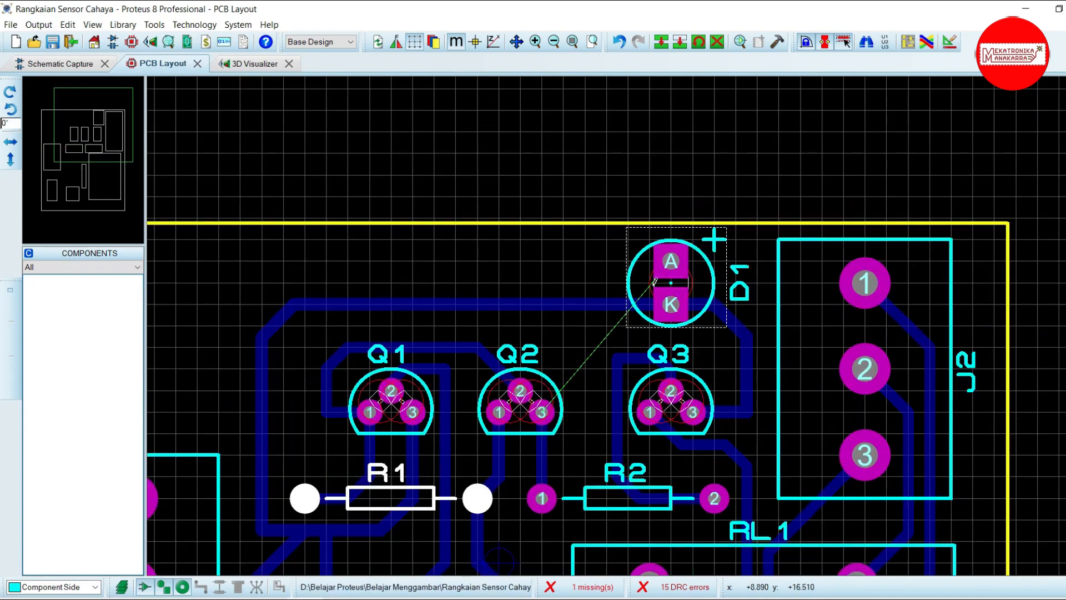
{"action": "scroll", "coordinate": [628, 317], "scroll_direction": "up", "scroll_amount": 1}
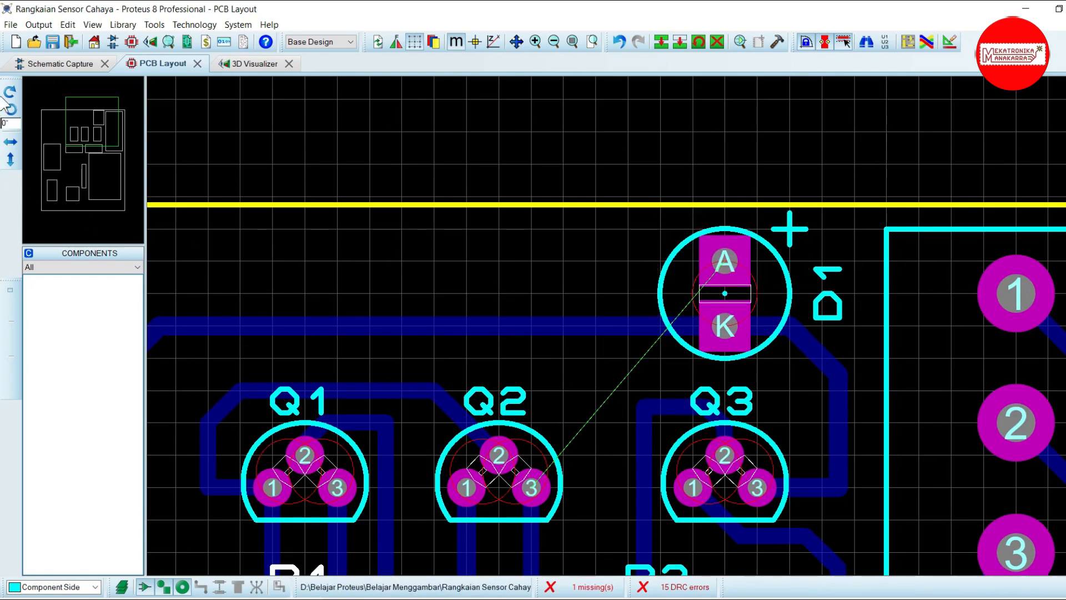
{"action": "left_click", "coordinate": [11, 292]}
{"action": "left_click", "coordinate": [13, 290]}
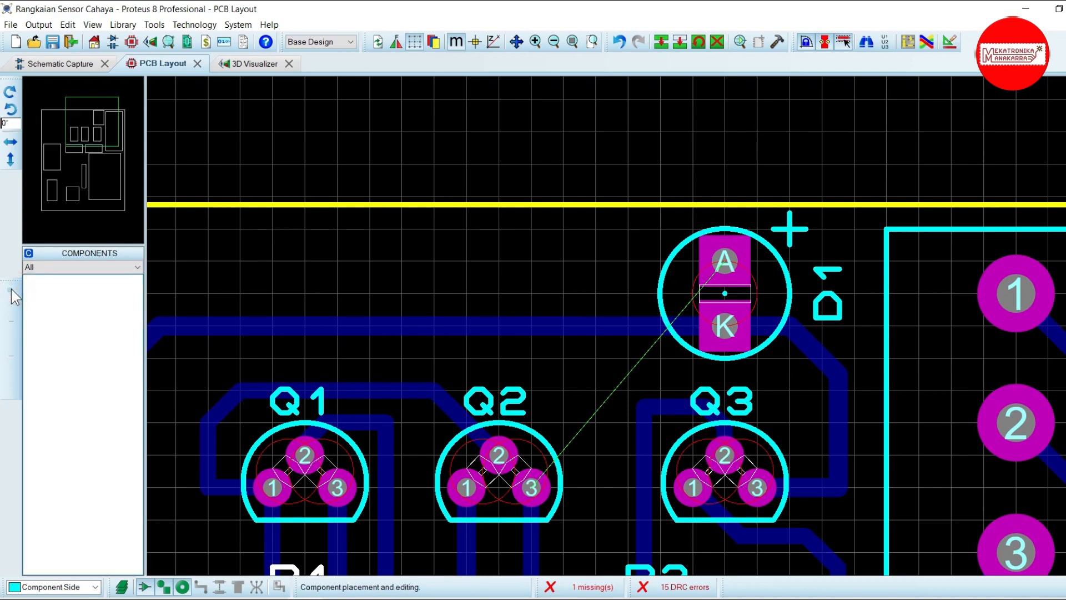
{"action": "left_click", "coordinate": [12, 287]}
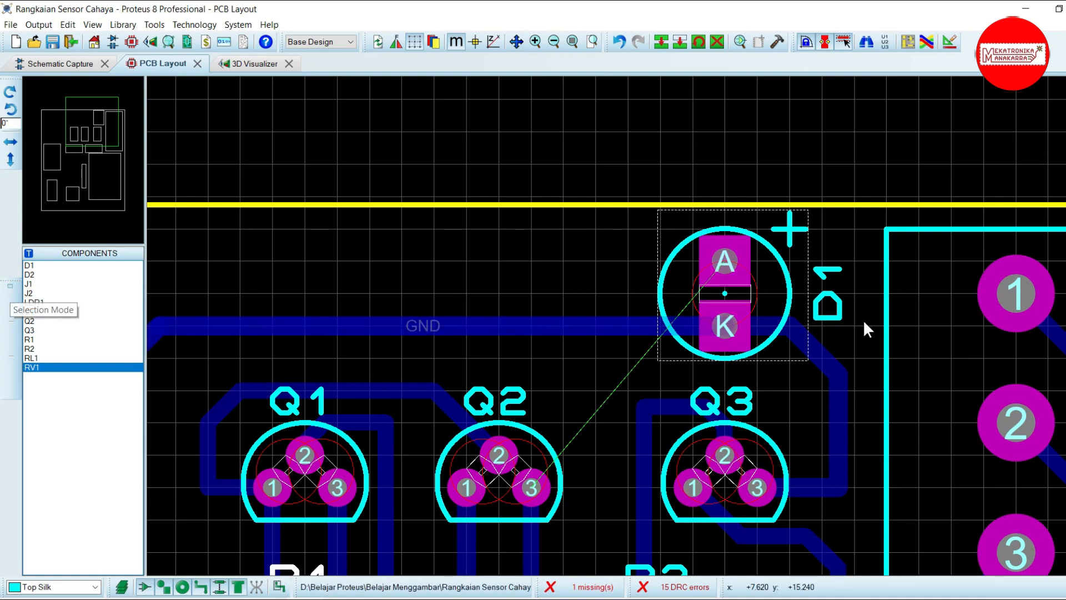
{"action": "left_click", "coordinate": [737, 299]}
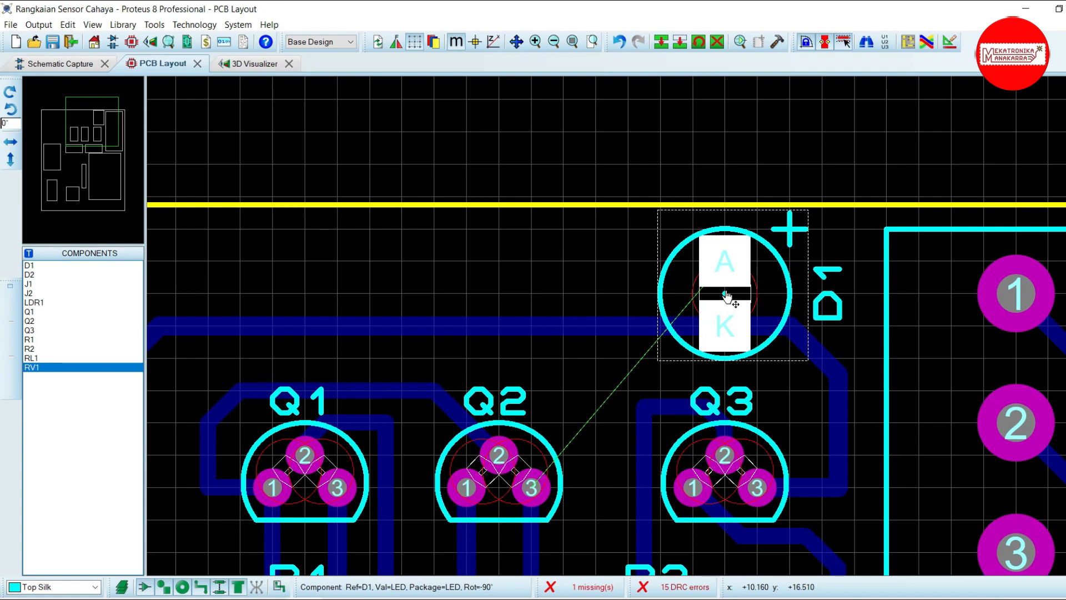
{"action": "right_click", "coordinate": [725, 299]}
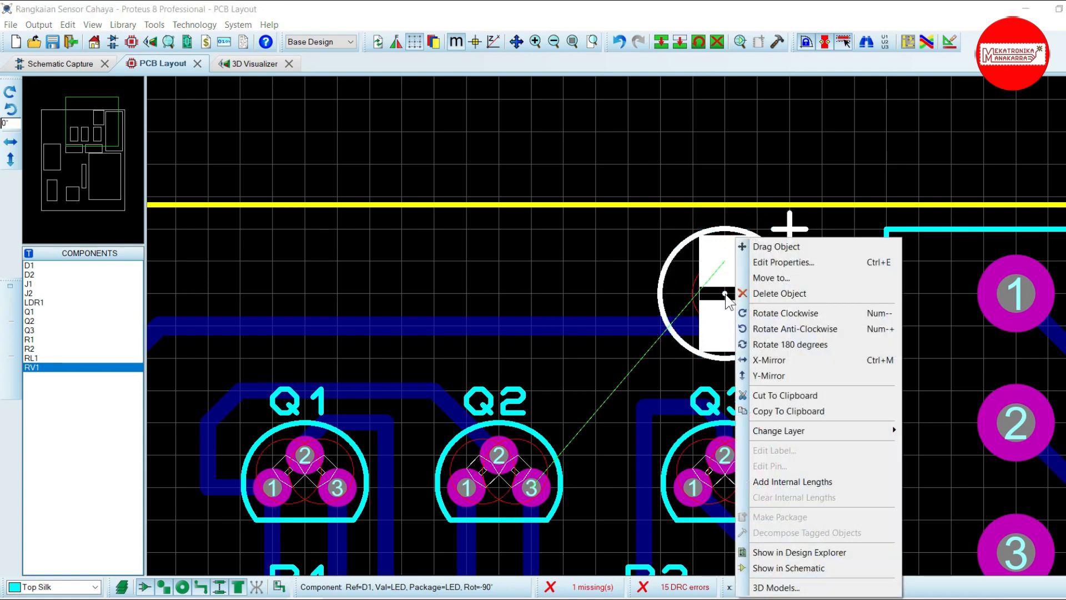
{"action": "left_click", "coordinate": [770, 345]}
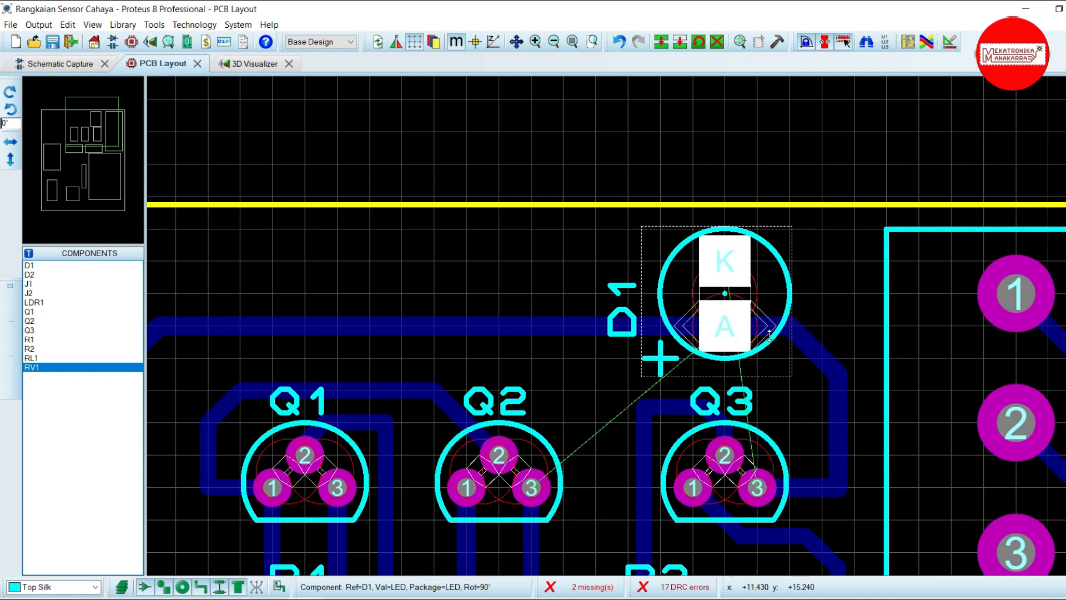
Delete the long GND trace running above Q1 and Q2 to D1 and the GND trace between D1 and Q3.
{"action": "left_click_drag", "start_coordinate": [540, 328], "coordinate": [533, 272]}
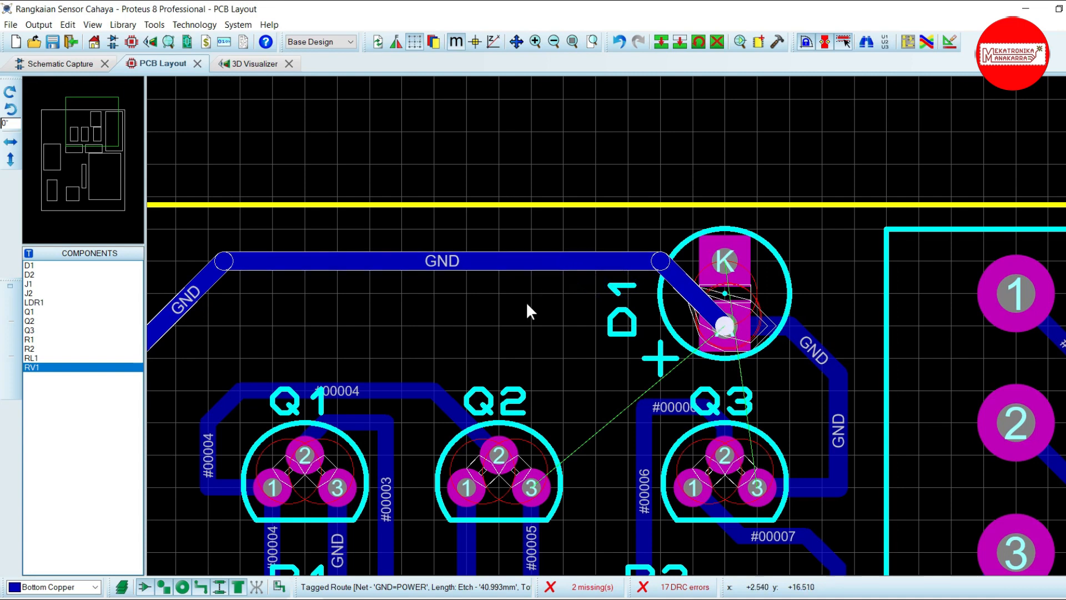
{"action": "key", "text": "Delete"}
{"action": "scroll", "coordinate": [628, 325], "scroll_direction": "down", "scroll_amount": 1}
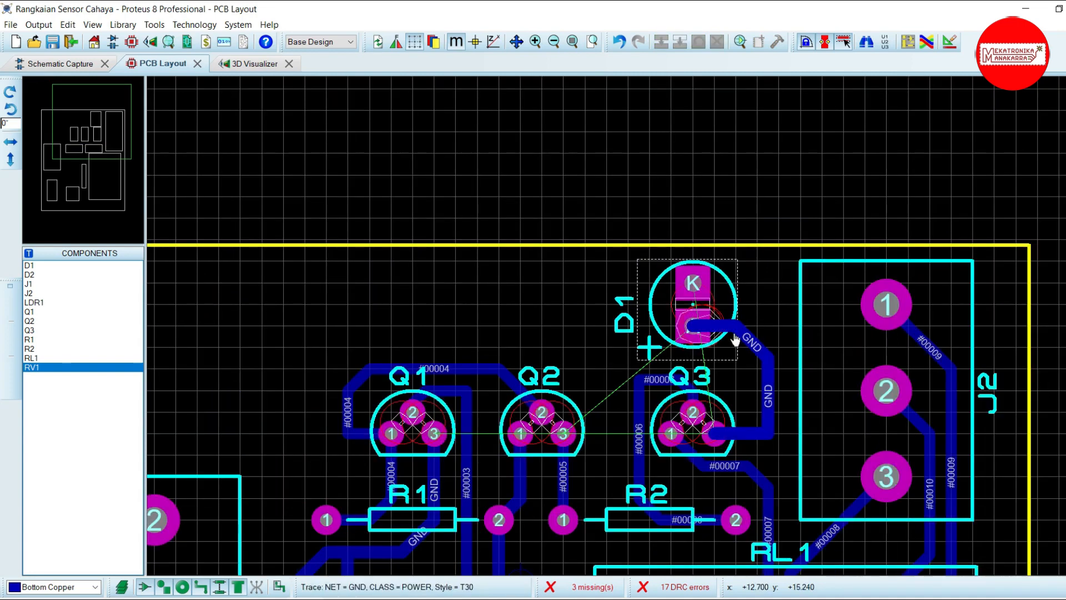
{"action": "left_click", "coordinate": [752, 343]}
{"action": "key", "text": "Delete"}
{"action": "scroll", "coordinate": [751, 335], "scroll_direction": "down", "scroll_amount": 1}
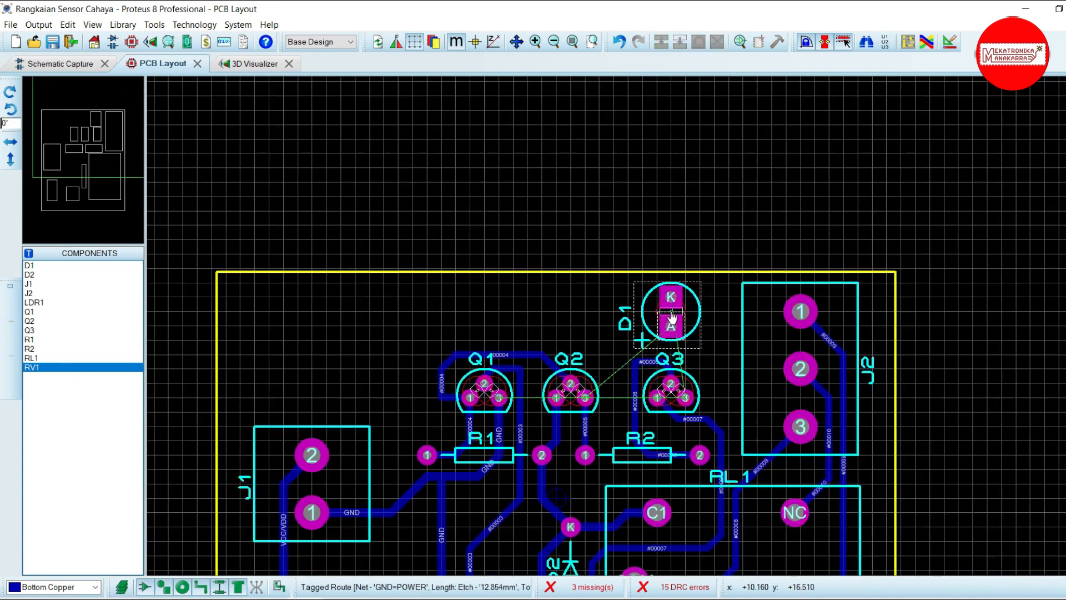
Route a T30 GND trace on bottom copper from pin 3 of Q3 around the outer side of D1 to its cathode.
{"action": "scroll", "coordinate": [629, 332], "scroll_direction": "up", "scroll_amount": 1}
{"action": "scroll", "coordinate": [630, 332], "scroll_direction": "down", "scroll_amount": 1}
{"action": "scroll", "coordinate": [629, 333], "scroll_direction": "up", "scroll_amount": 1}
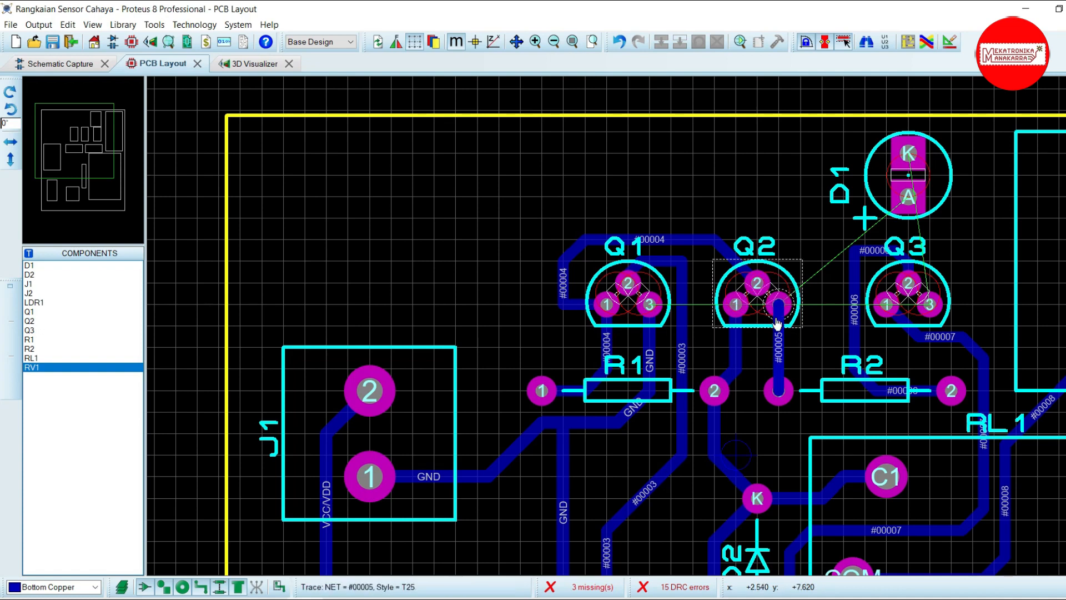
{"action": "scroll", "coordinate": [883, 315], "scroll_direction": "up", "scroll_amount": 1}
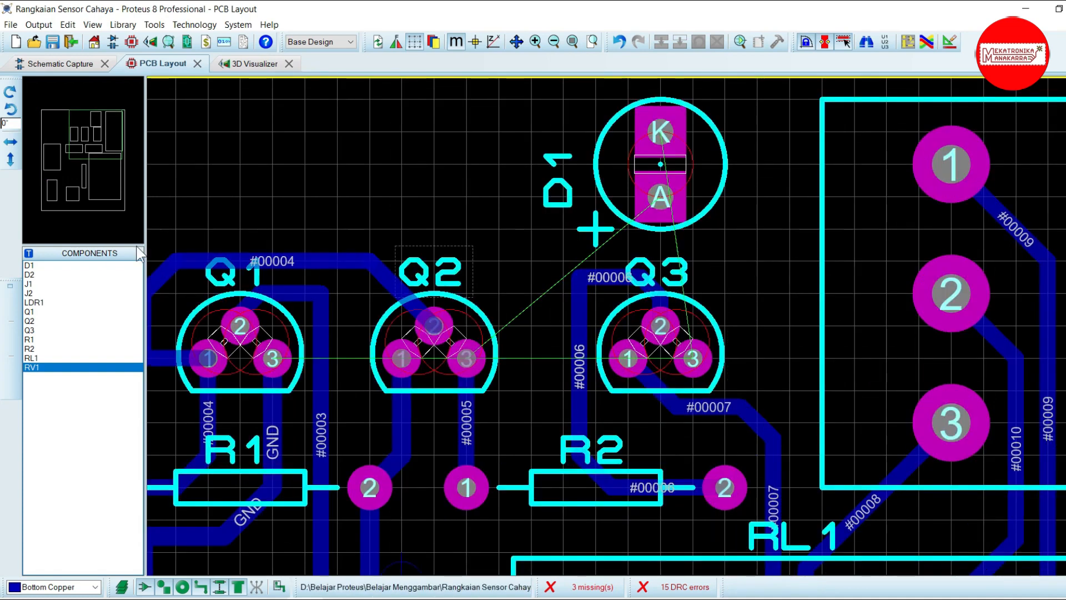
{"action": "left_click", "coordinate": [12, 302]}
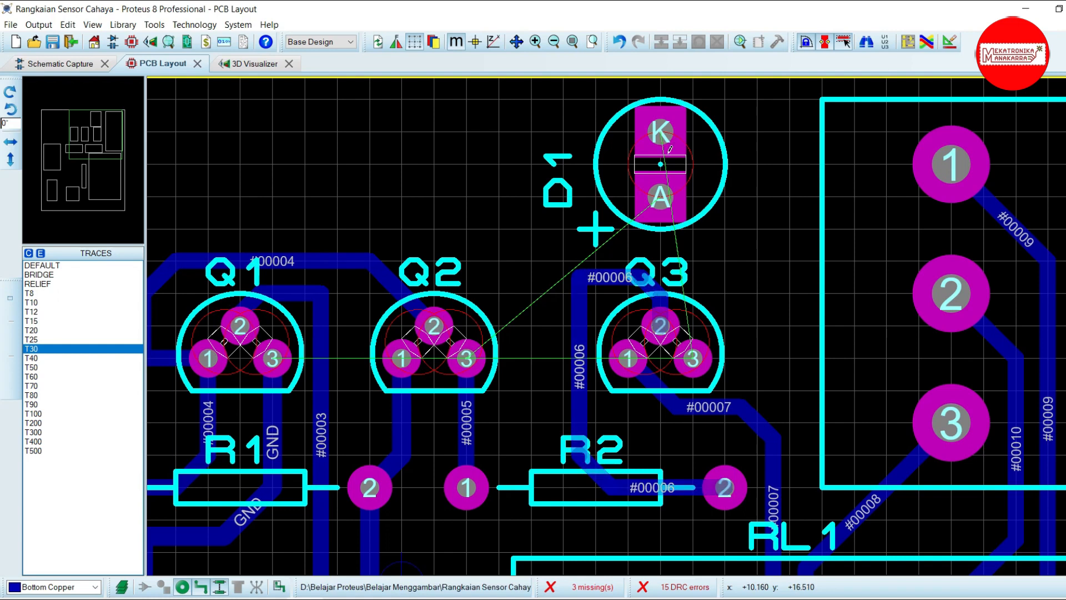
{"action": "left_click", "coordinate": [697, 354]}
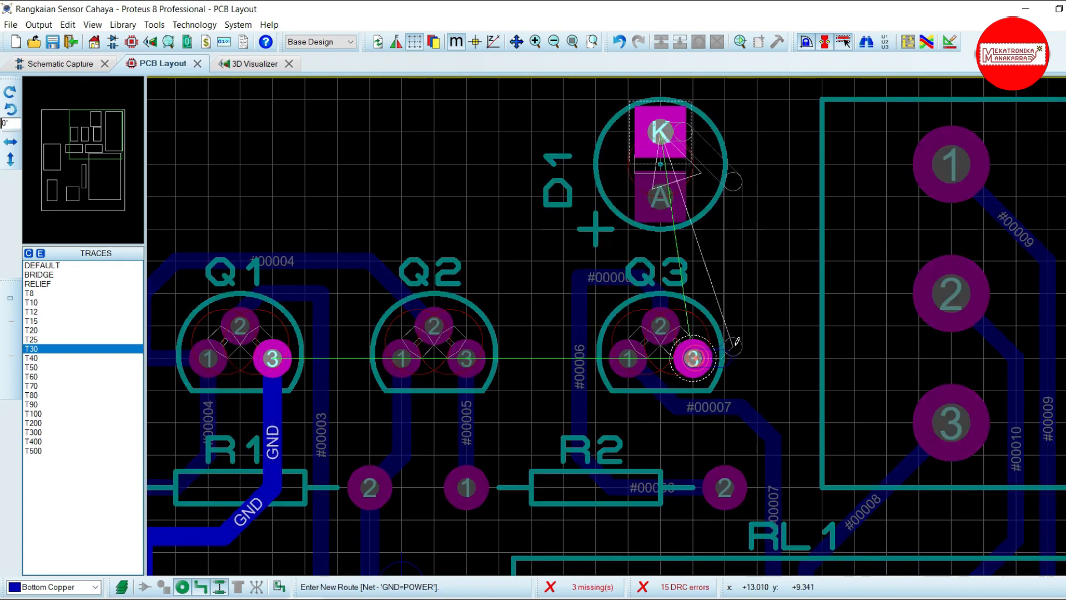
{"action": "left_click", "coordinate": [758, 322]}
{"action": "left_click", "coordinate": [758, 164]}
{"action": "left_click", "coordinate": [662, 131]}
{"action": "scroll", "coordinate": [686, 277], "scroll_direction": "down", "scroll_amount": 2}
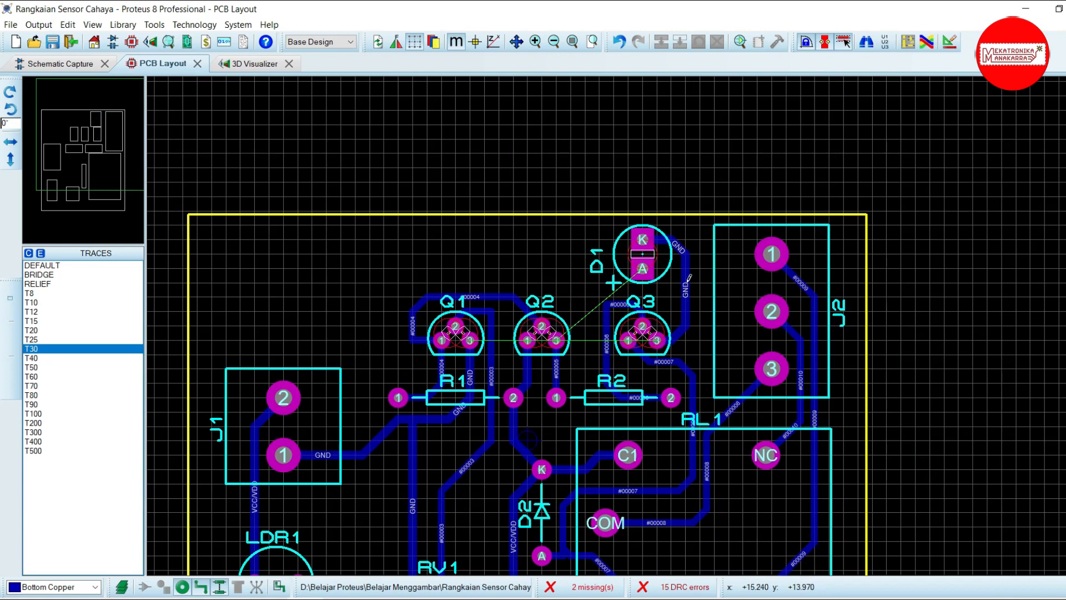
Route a T30 GND trace from the GND track beside J1 pin 1 up and over Q1 and Q2 to the cathode of D1.
{"action": "scroll", "coordinate": [630, 323], "scroll_direction": "up", "scroll_amount": 1}
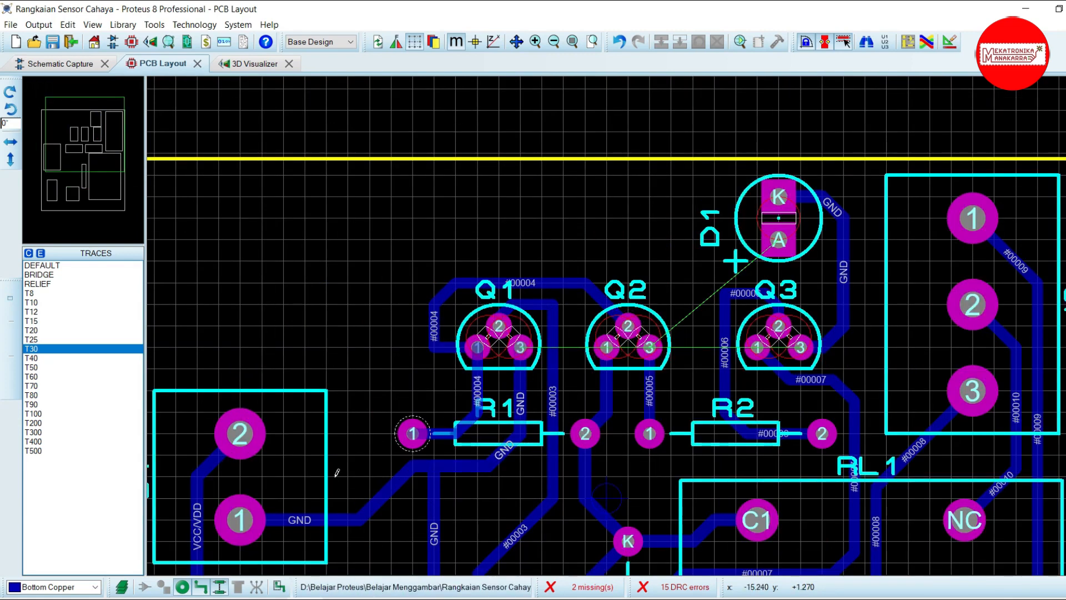
{"action": "left_click", "coordinate": [328, 517]}
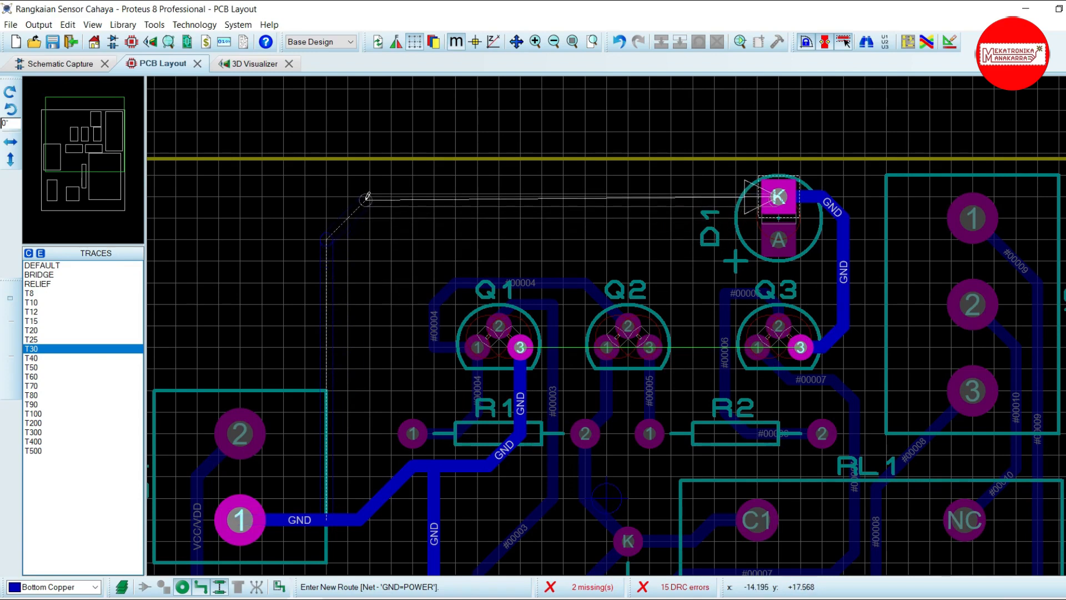
{"action": "left_click", "coordinate": [352, 218]}
{"action": "left_click", "coordinate": [793, 188]}
{"action": "left_click", "coordinate": [352, 221]}
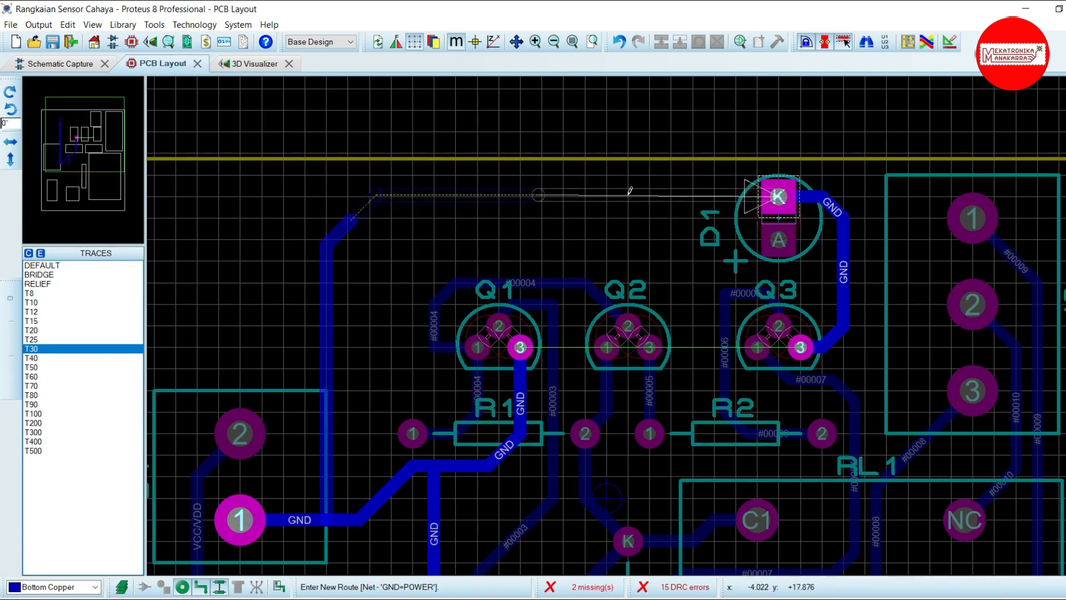
{"action": "left_click", "coordinate": [780, 198]}
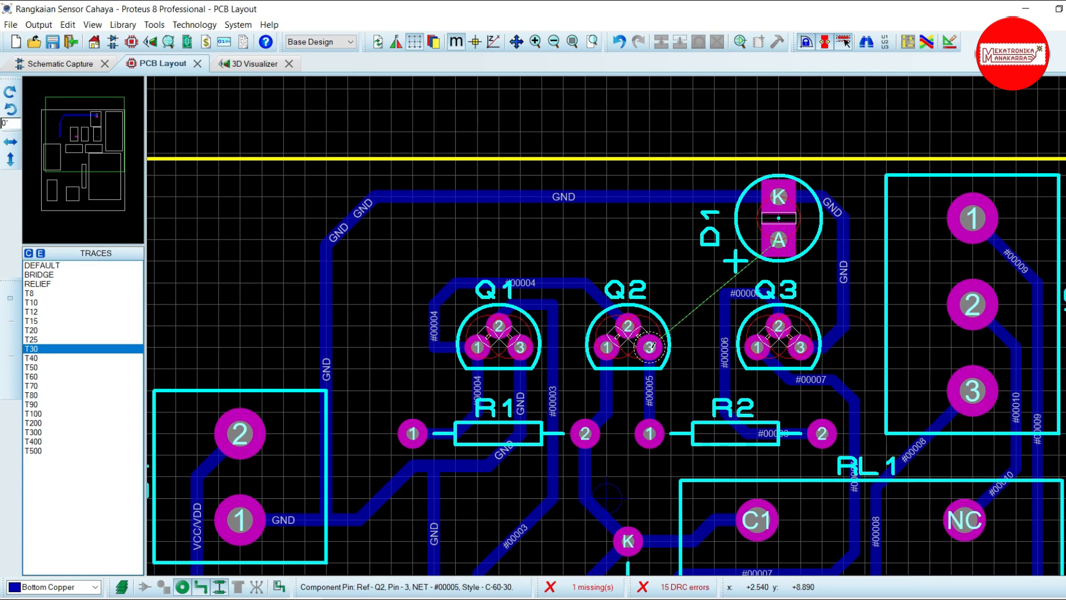
Route a T25 trace on bottom copper from pin 3 of Q2 up and across to the anode of LED D1.
{"action": "scroll", "coordinate": [650, 347], "scroll_direction": "up", "scroll_amount": 2}
{"action": "left_click", "coordinate": [650, 347]}
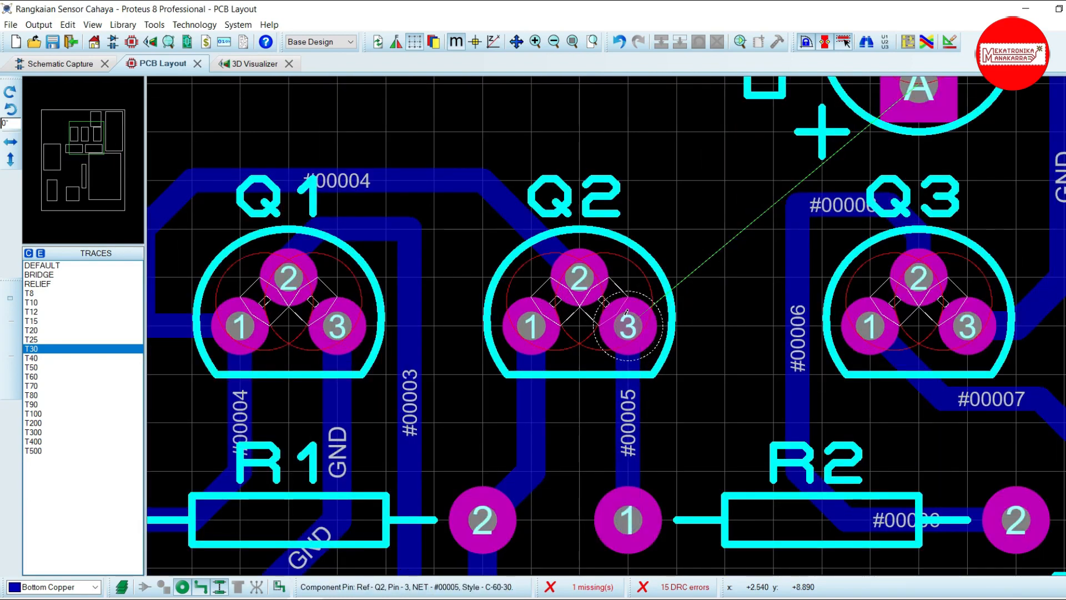
{"action": "left_click", "coordinate": [56, 339]}
{"action": "left_click", "coordinate": [628, 519]}
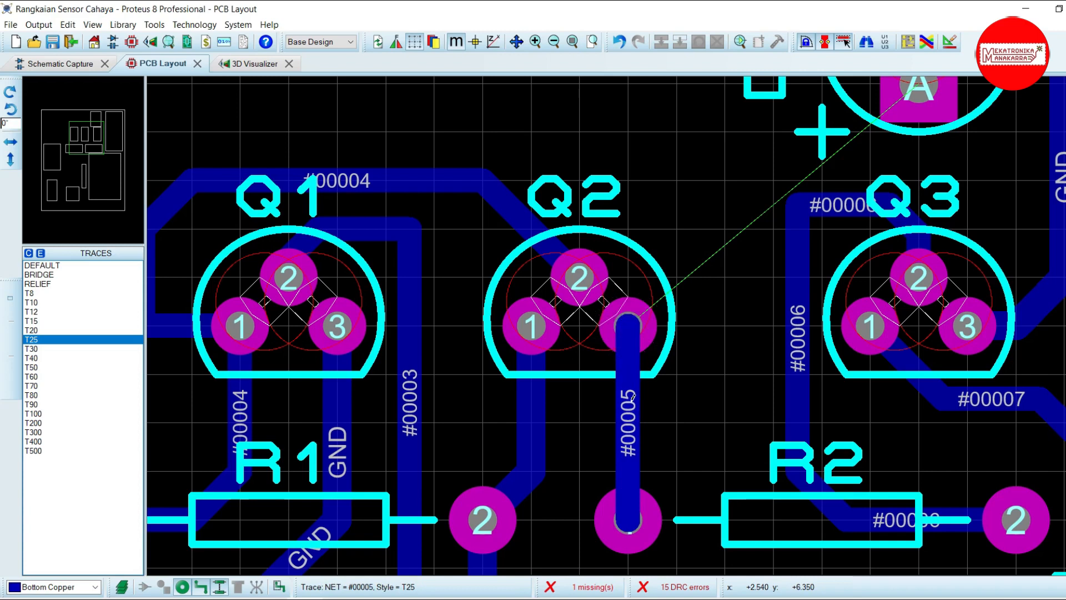
{"action": "left_click", "coordinate": [635, 328]}
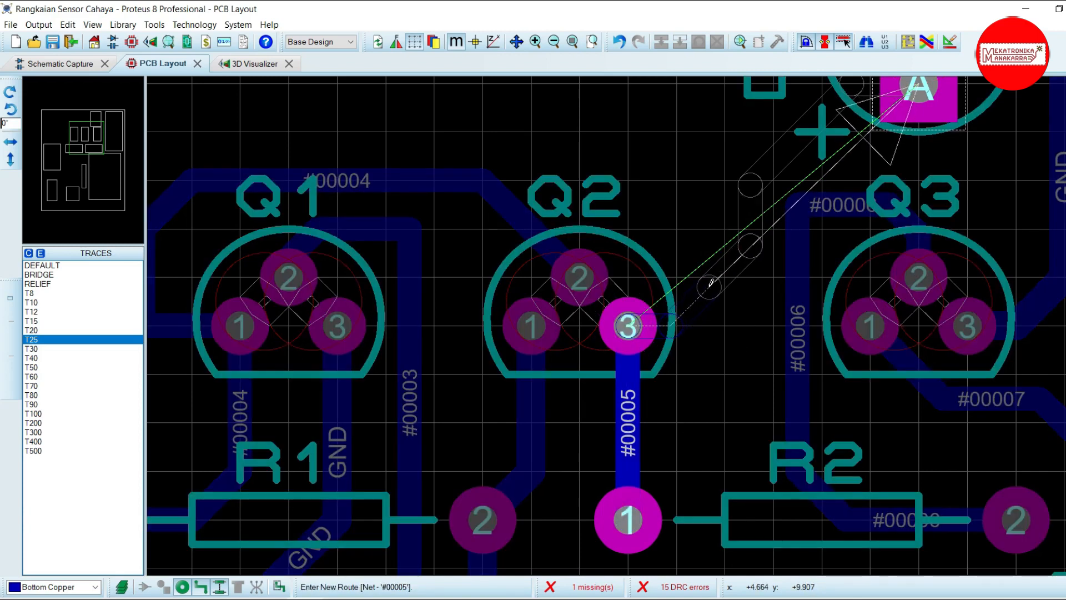
{"action": "scroll", "coordinate": [708, 286], "scroll_direction": "down", "scroll_amount": 2}
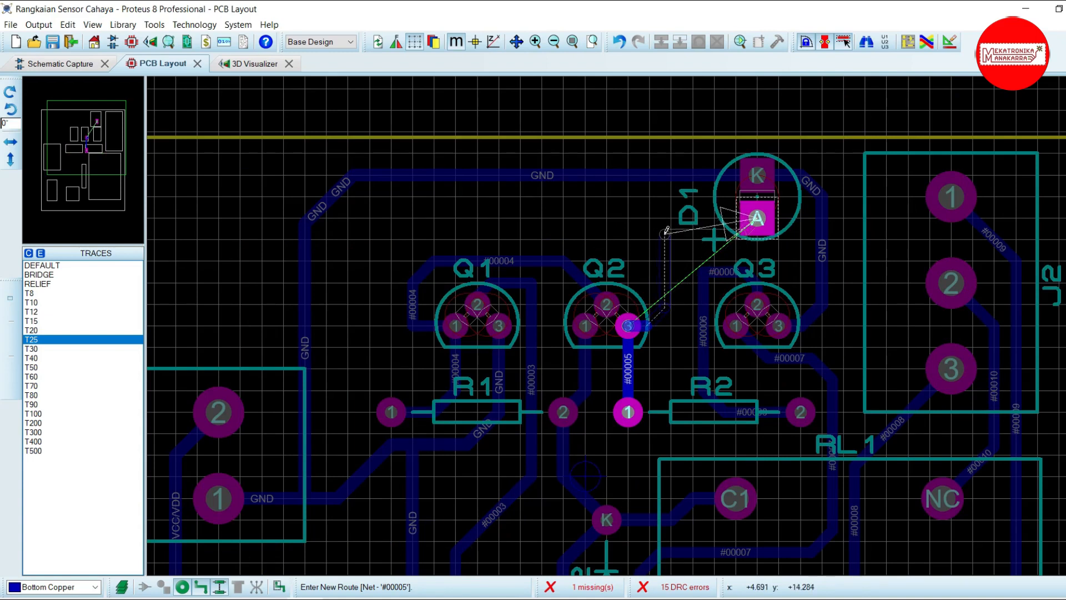
{"action": "scroll", "coordinate": [664, 225], "scroll_direction": "up", "scroll_amount": 2}
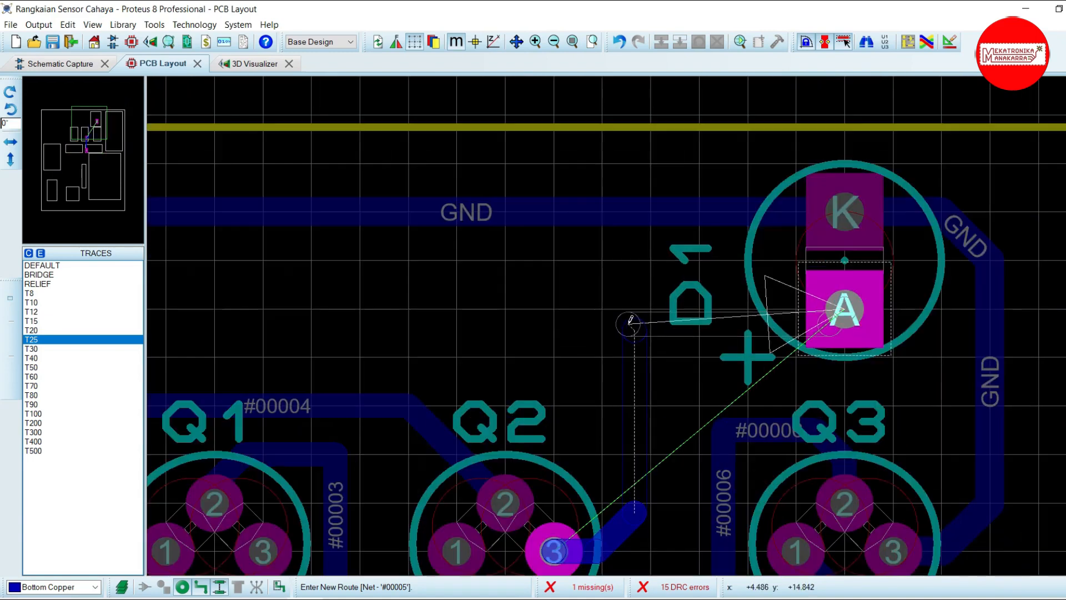
{"action": "left_click", "coordinate": [637, 345]}
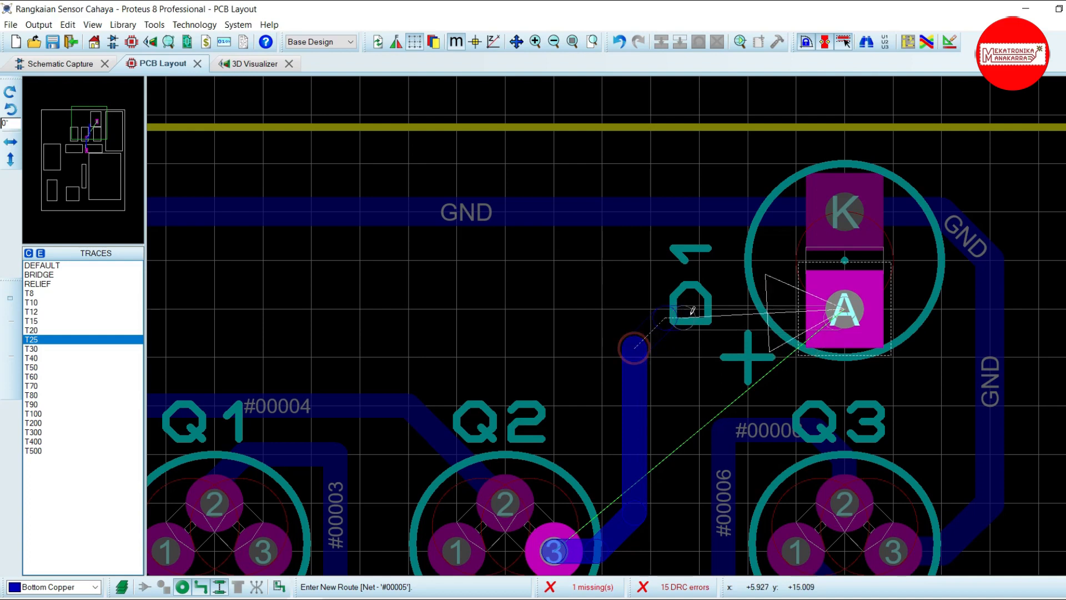
{"action": "left_click", "coordinate": [842, 307]}
{"action": "scroll", "coordinate": [843, 307], "scroll_direction": "down", "scroll_amount": 2}
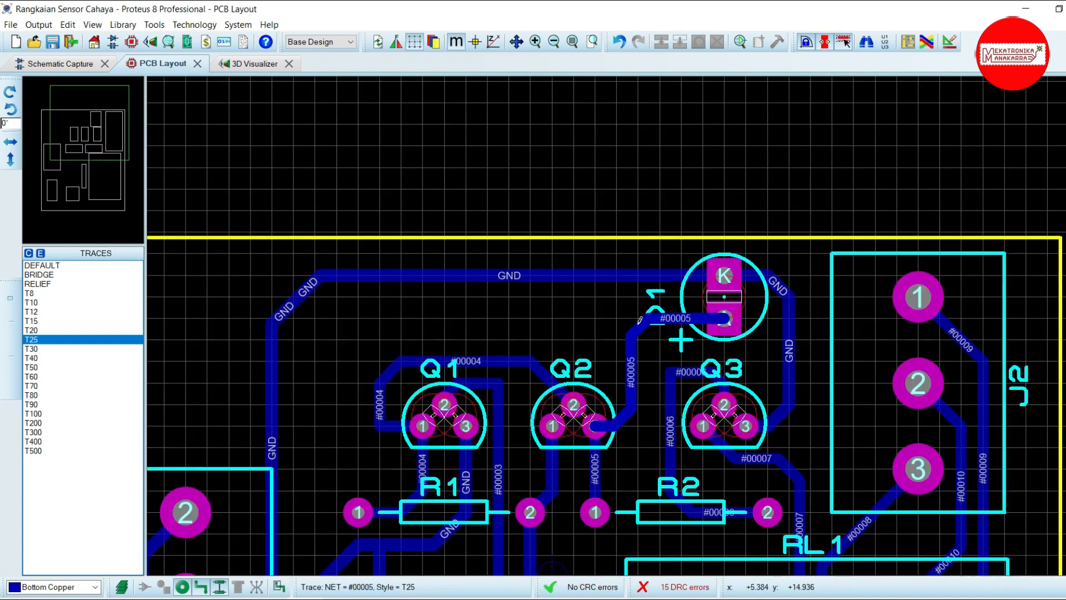
Examine the routed traces across the whole board and around Q2 and Q3.
{"action": "scroll", "coordinate": [640, 397], "scroll_direction": "down", "scroll_amount": 1}
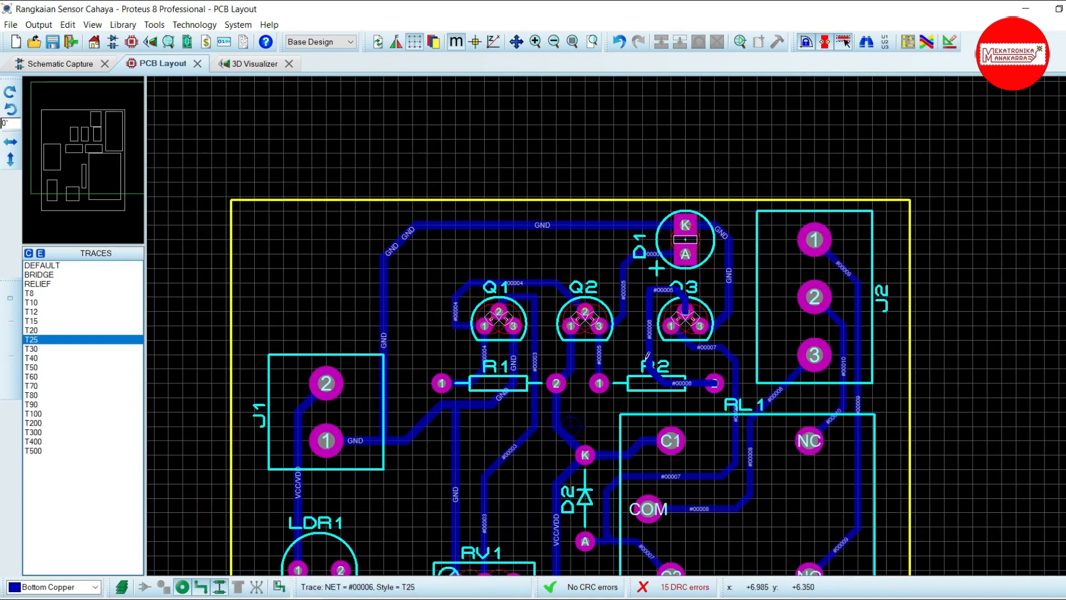
{"action": "scroll", "coordinate": [645, 339], "scroll_direction": "down", "scroll_amount": 1}
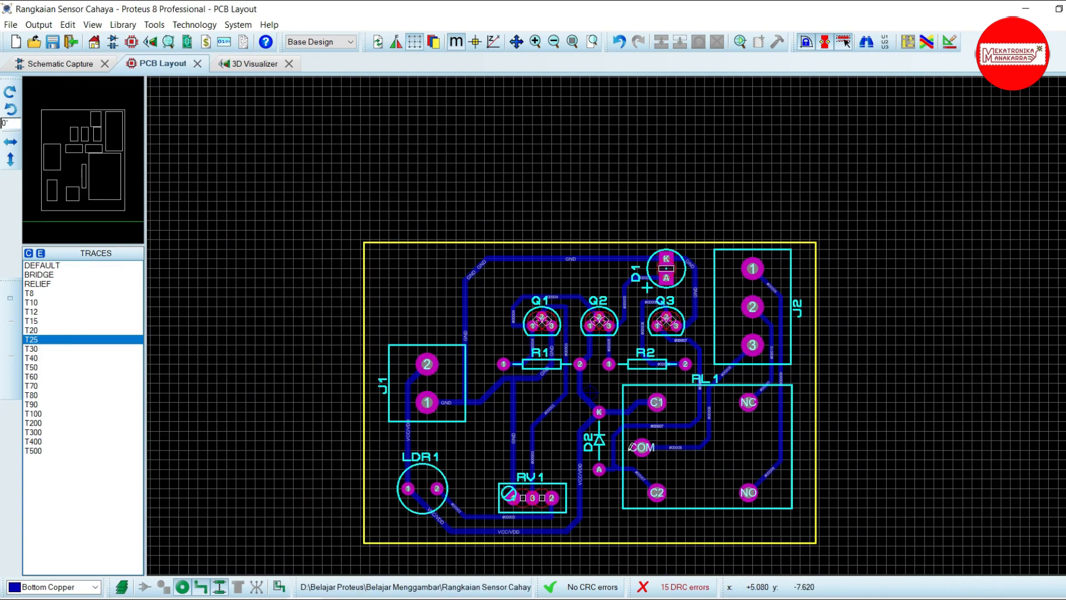
{"action": "scroll", "coordinate": [601, 406], "scroll_direction": "up", "scroll_amount": 2}
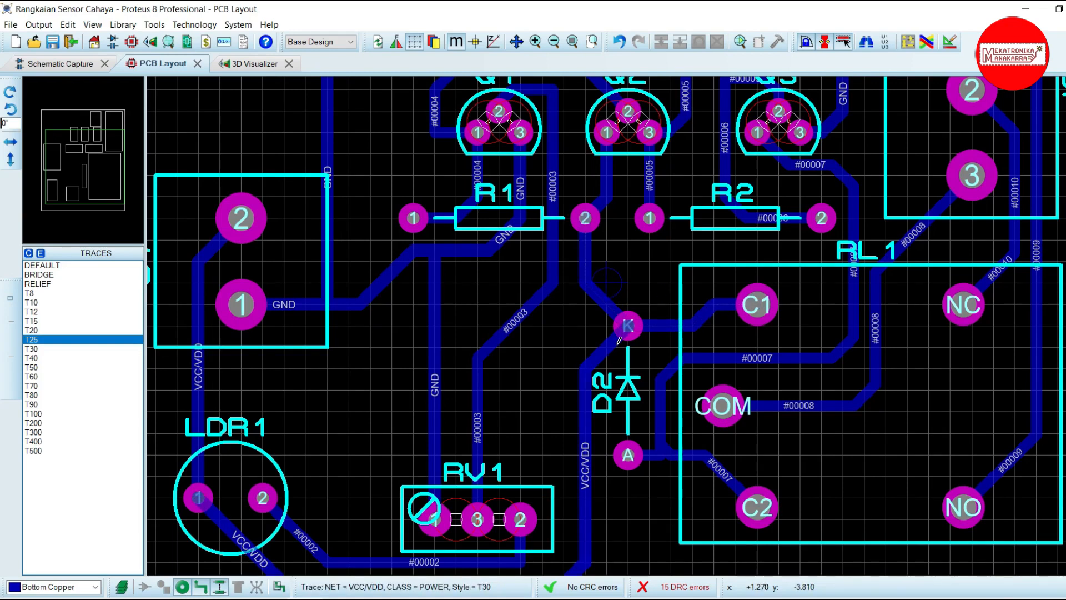
{"action": "scroll", "coordinate": [626, 314], "scroll_direction": "down", "scroll_amount": 1}
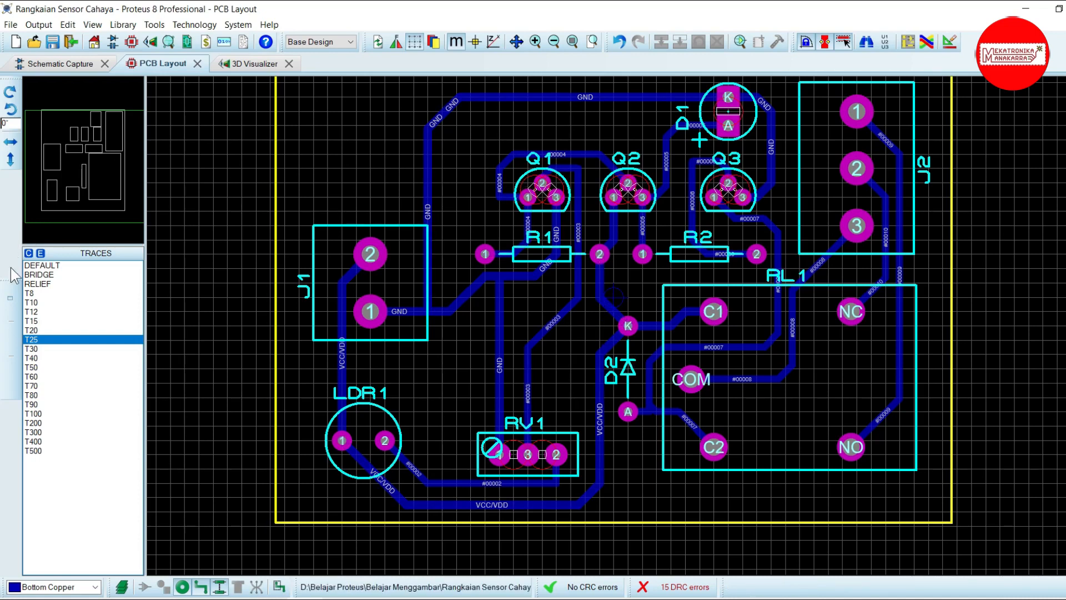
{"action": "scroll", "coordinate": [694, 190], "scroll_direction": "up", "scroll_amount": 5}
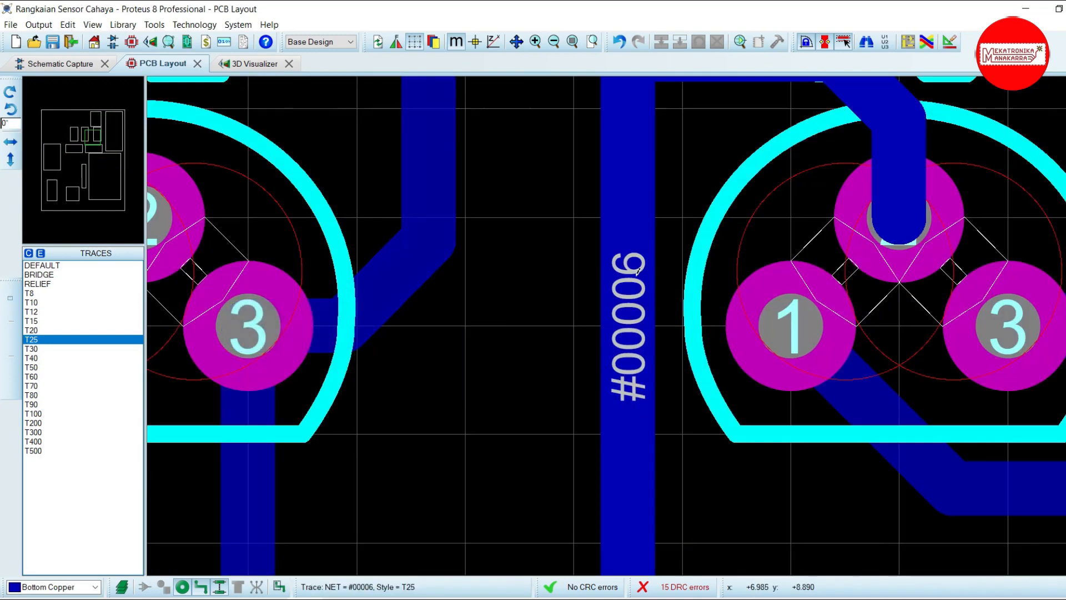
{"action": "scroll", "coordinate": [638, 271], "scroll_direction": "down", "scroll_amount": 1}
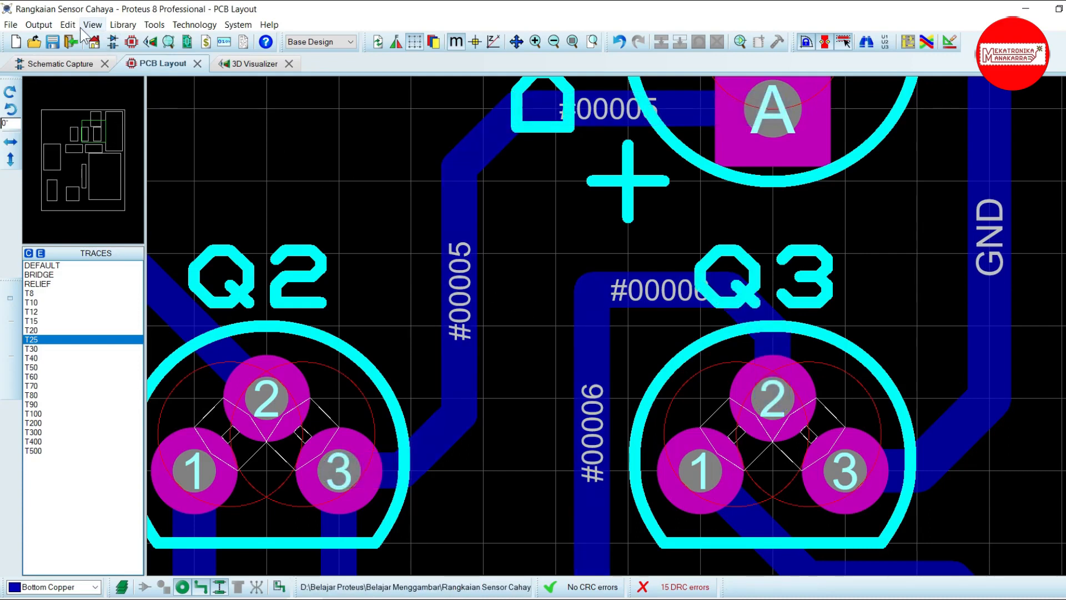
Set the metric F2 grid snap to 25th and make Snap 25th the active placement grid.
{"action": "left_click", "coordinate": [122, 25]}
{"action": "mouse_move", "coordinate": [150, 33]}
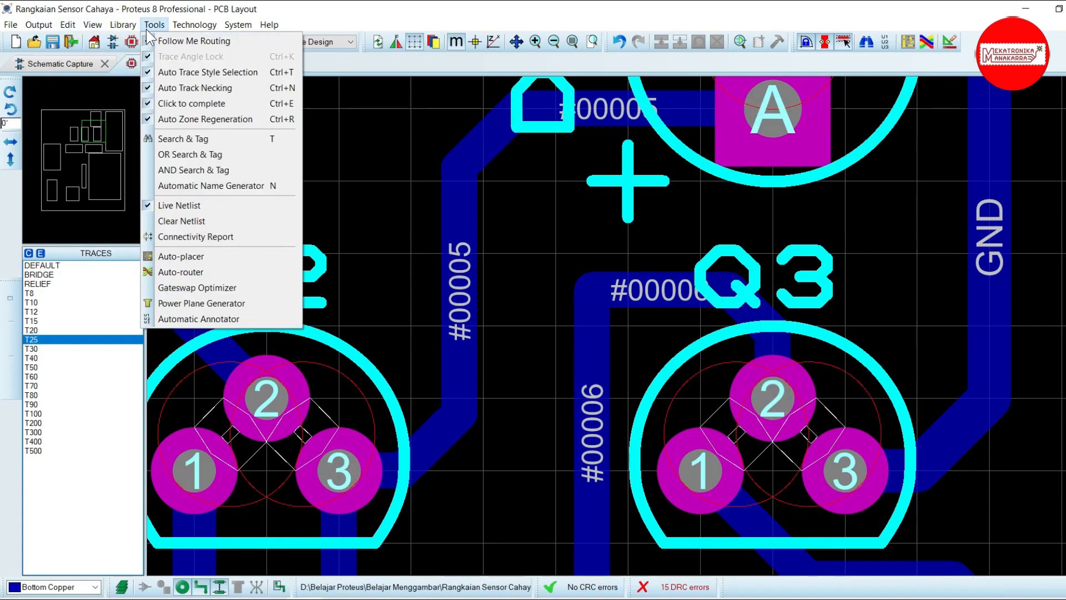
{"action": "mouse_move", "coordinate": [93, 25]}
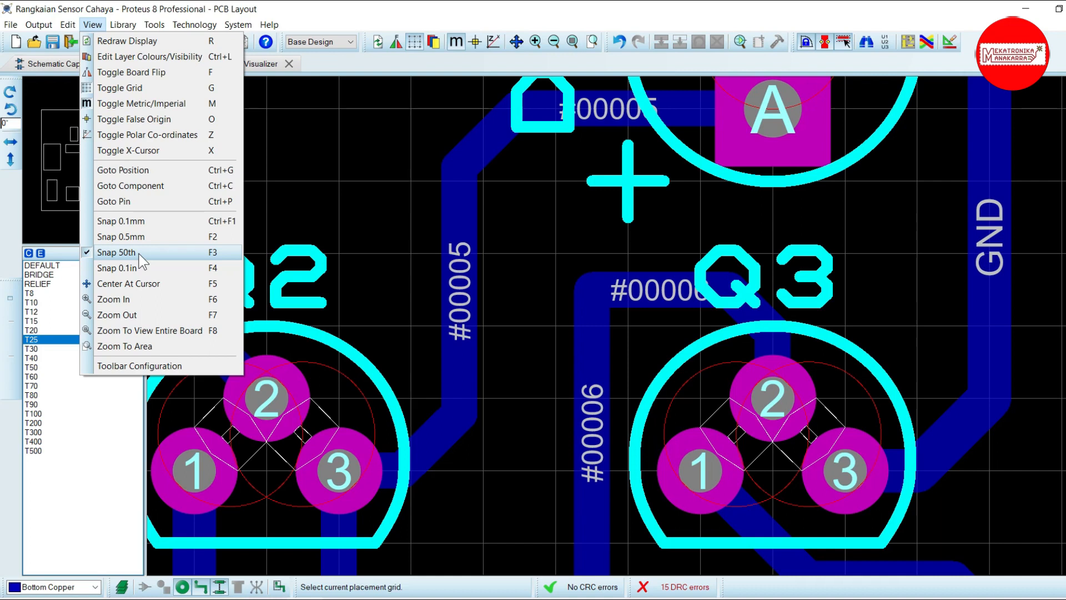
{"action": "left_click", "coordinate": [93, 25]}
{"action": "left_click", "coordinate": [238, 24]}
{"action": "left_click", "coordinate": [195, 24]}
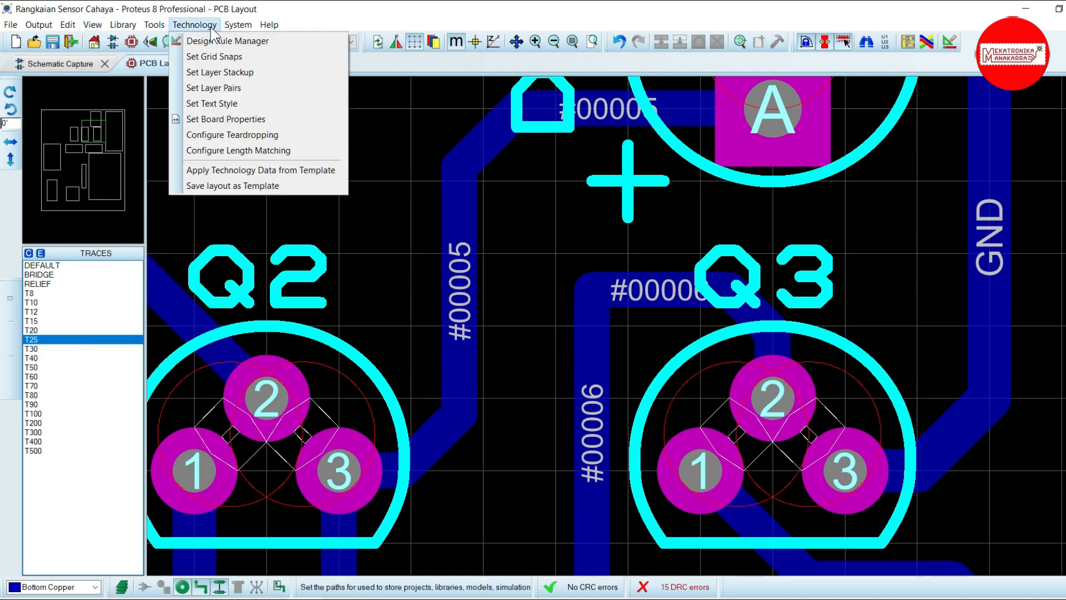
{"action": "left_click", "coordinate": [215, 58]}
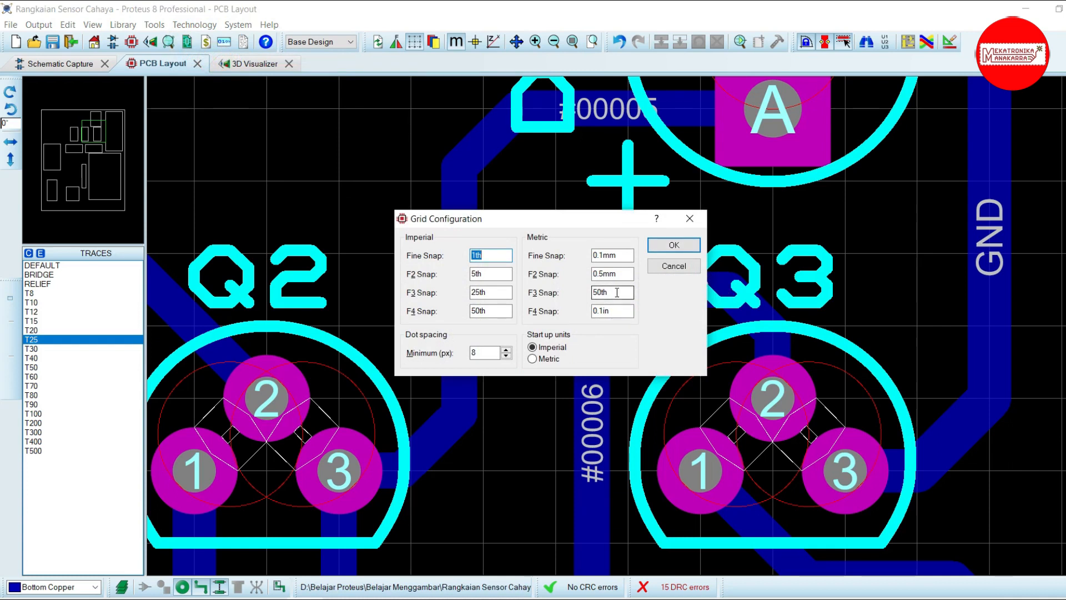
{"action": "left_click", "coordinate": [617, 292]}
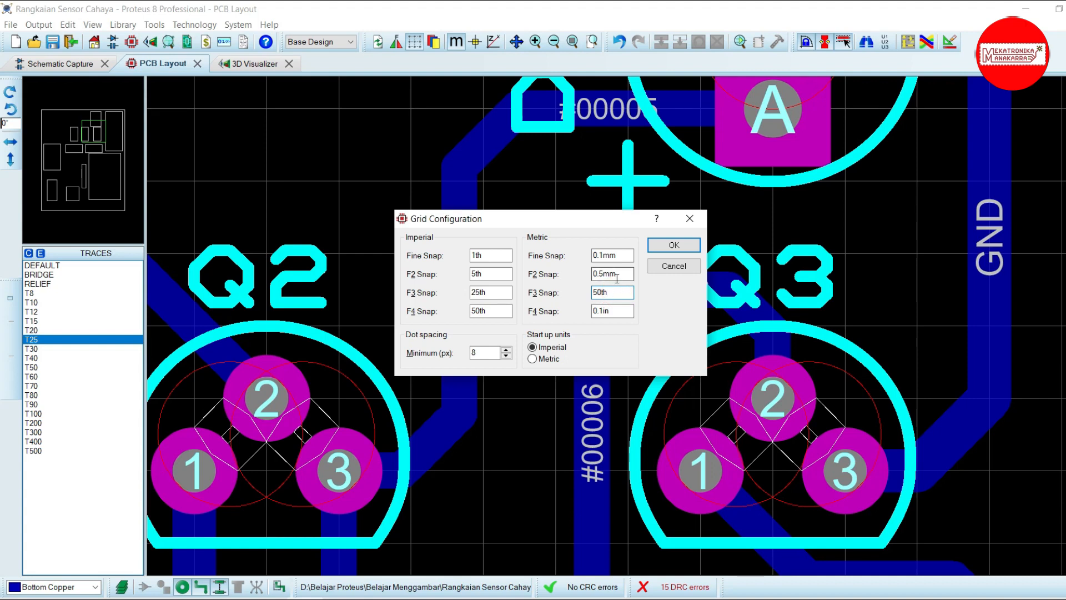
{"action": "left_click", "coordinate": [625, 272]}
{"action": "key", "text": "BackSpace"}
{"action": "key", "text": "BackSpace"}
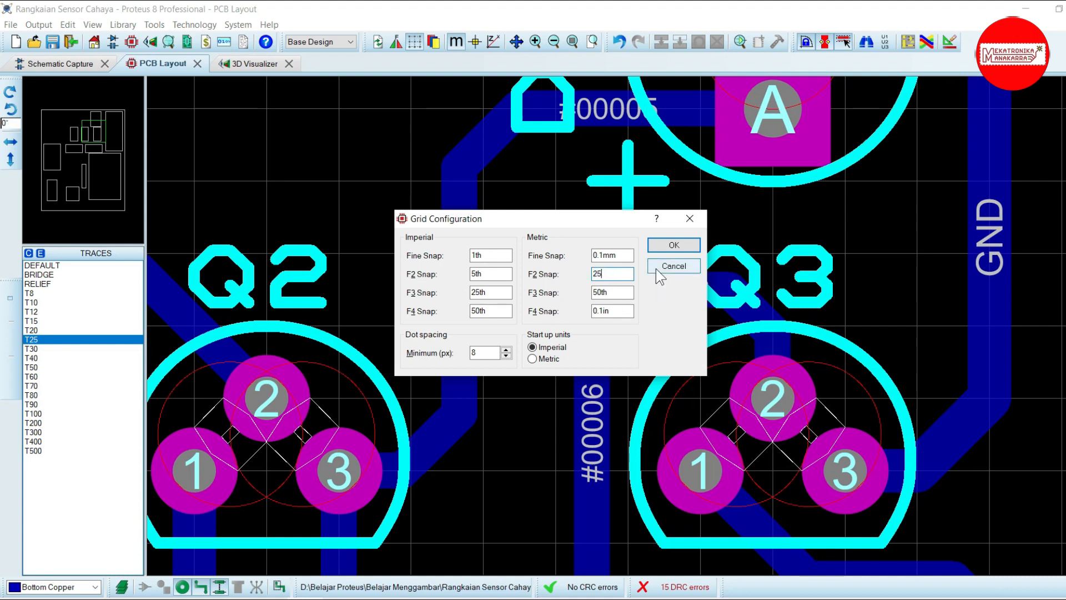
{"action": "type", "text": "th"}
{"action": "left_click", "coordinate": [673, 244]}
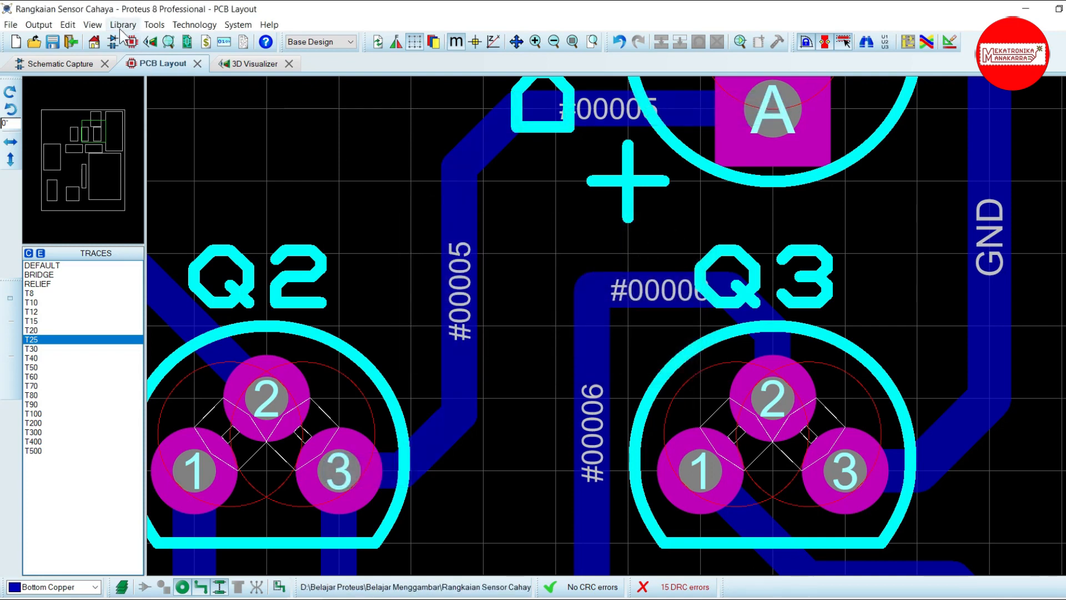
{"action": "left_click", "coordinate": [102, 27]}
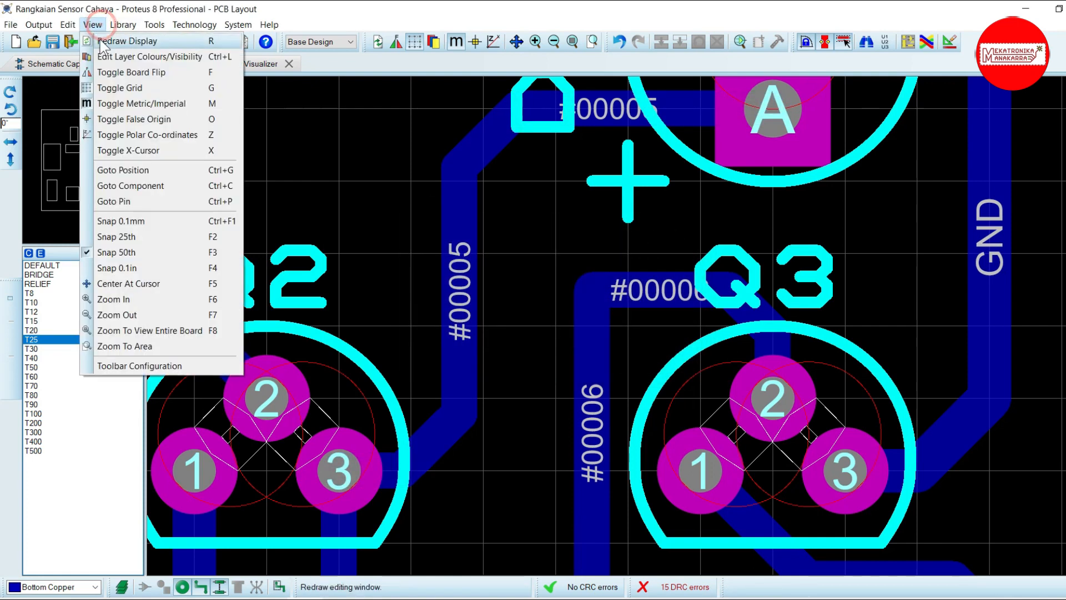
{"action": "left_click", "coordinate": [133, 236]}
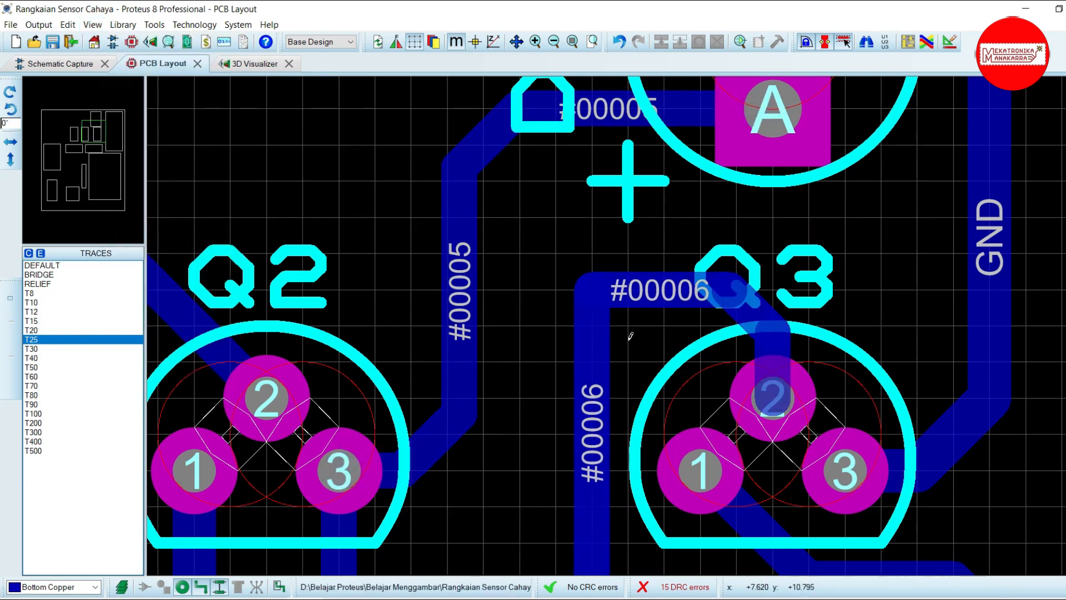
{"action": "left_click", "coordinate": [597, 326]}
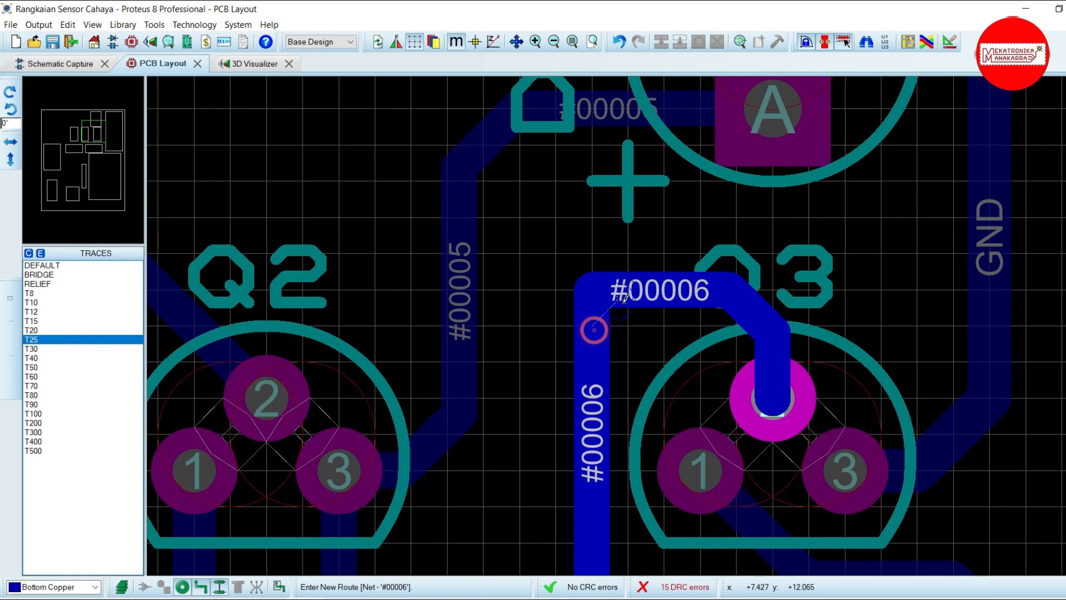
{"action": "double_click", "coordinate": [656, 289]}
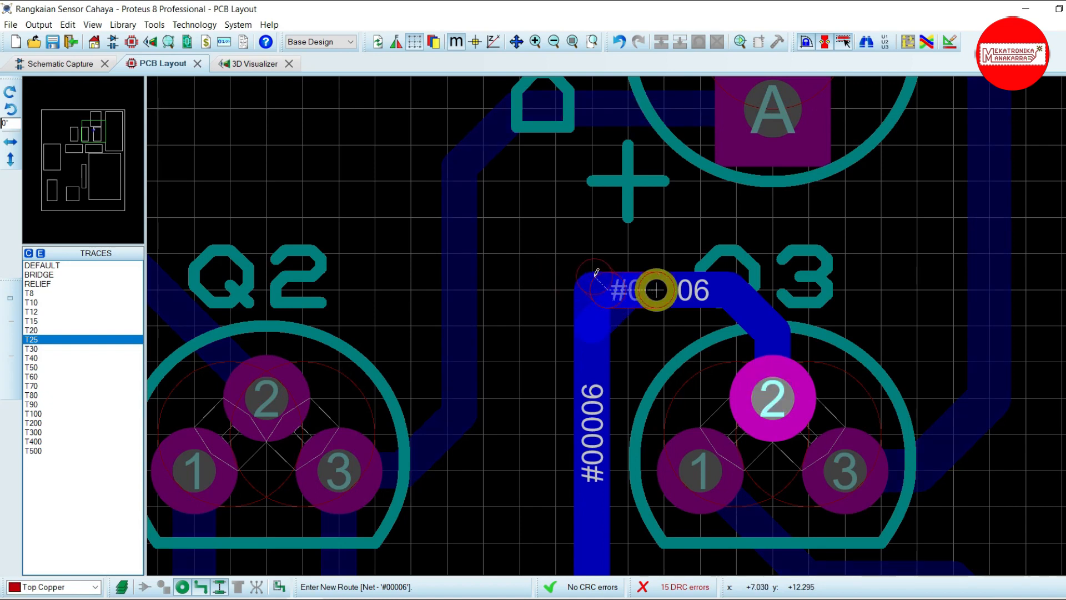
{"action": "key", "text": "Escape"}
Lay a short T25 diagonal trace on bottom copper across the square corner of the #00006 trace beside Q3.
{"action": "scroll", "coordinate": [607, 316], "scroll_direction": "up", "scroll_amount": 2}
{"action": "left_click", "coordinate": [621, 362]}
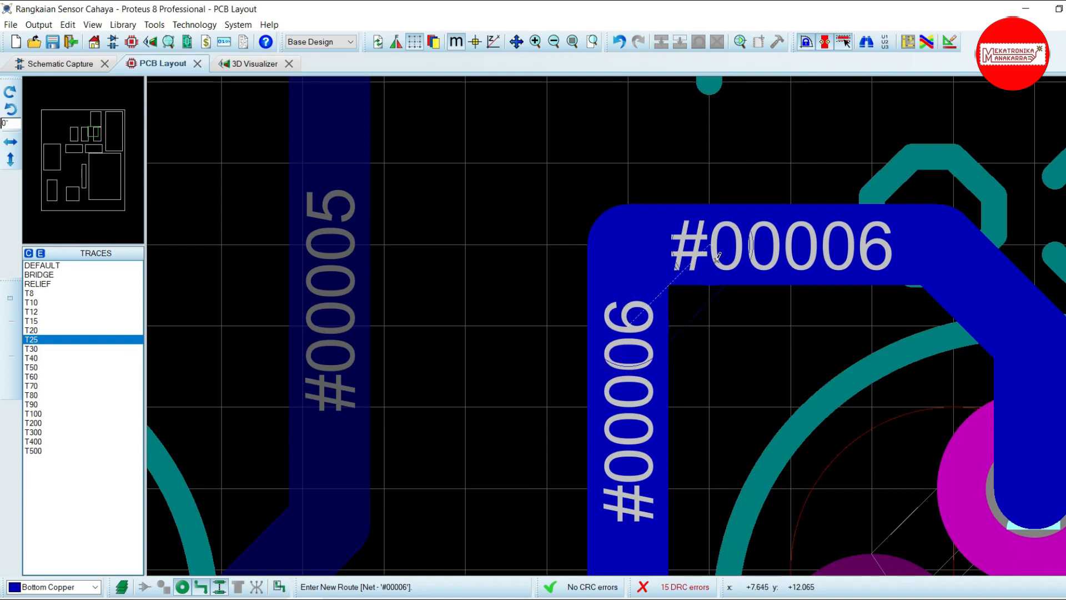
{"action": "left_click", "coordinate": [748, 234]}
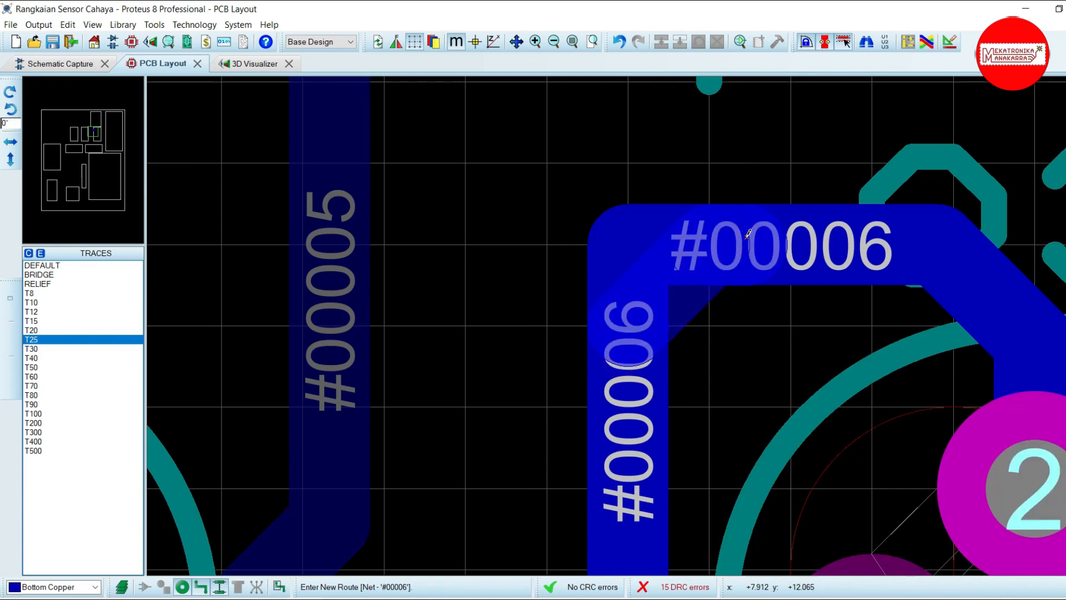
Collapse the old square corner of the #00006 trace onto its new diagonal segment beside Q3.
{"action": "left_click", "coordinate": [12, 287]}
{"action": "left_click", "coordinate": [603, 238]}
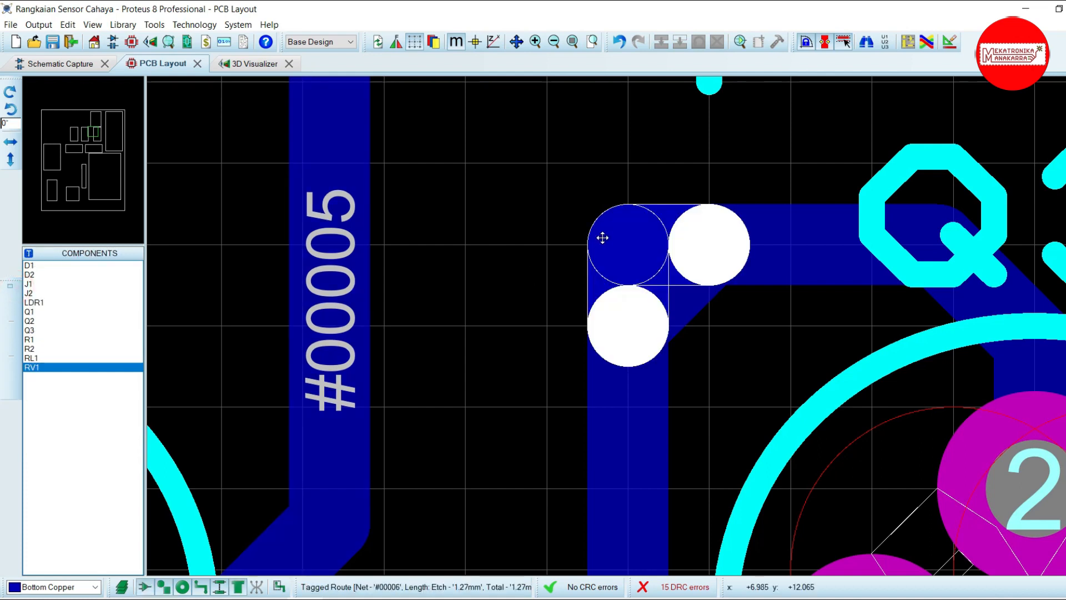
{"action": "left_click_drag", "start_coordinate": [607, 234], "coordinate": [676, 262]}
{"action": "scroll", "coordinate": [628, 306], "scroll_direction": "down", "scroll_amount": 3}
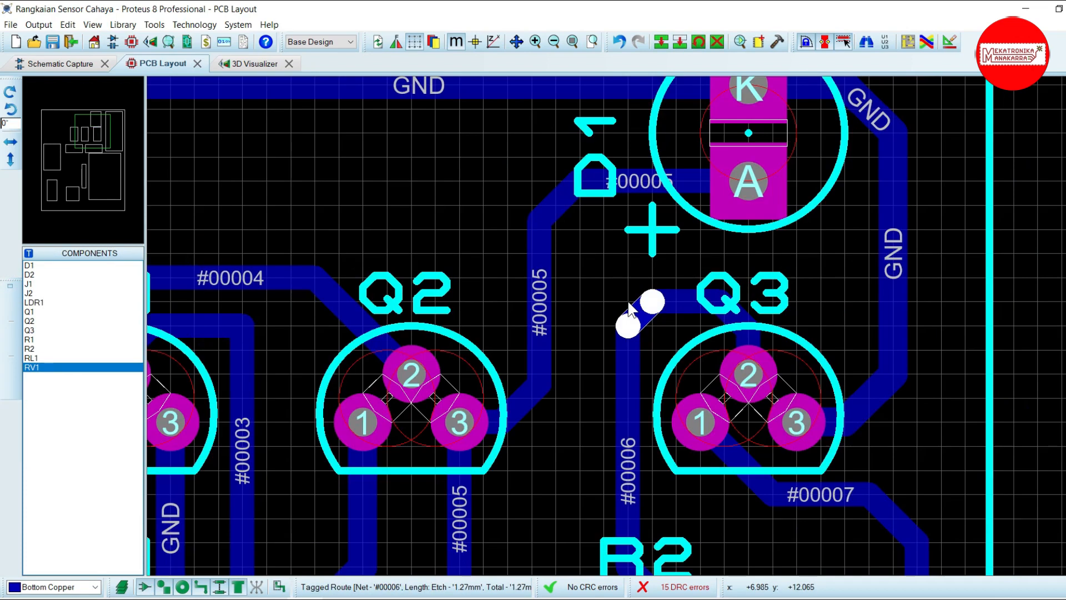
{"action": "left_click", "coordinate": [588, 292]}
Shift the VCC/VDD trace between J1 pin 2 and LDR1 pin 1 outward and bevel its bend near J1.
{"action": "scroll", "coordinate": [644, 307], "scroll_direction": "down", "scroll_amount": 4}
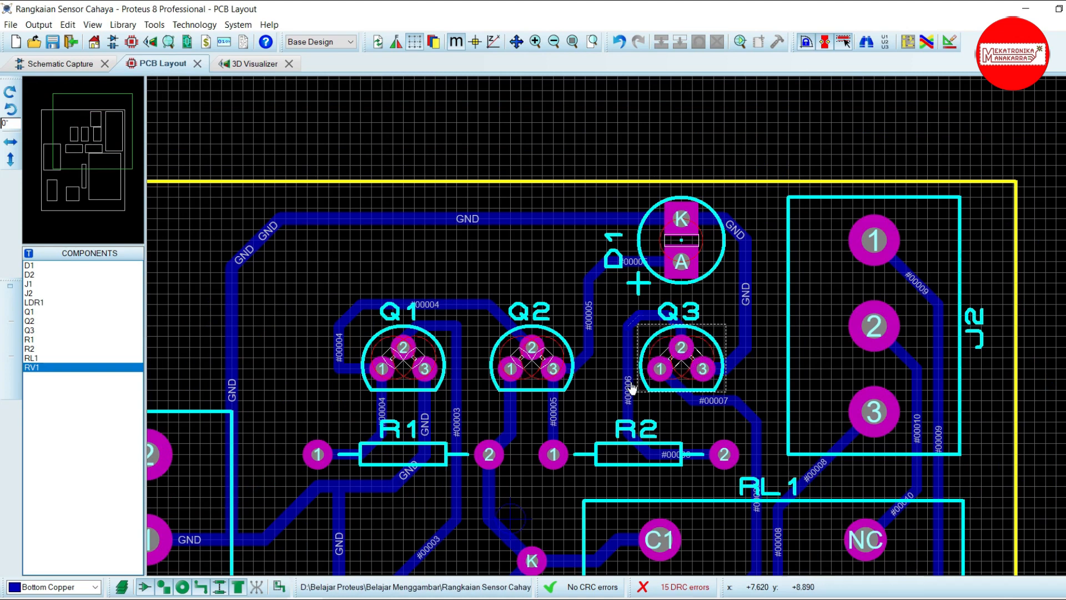
{"action": "scroll", "coordinate": [616, 275], "scroll_direction": "down", "scroll_amount": 3}
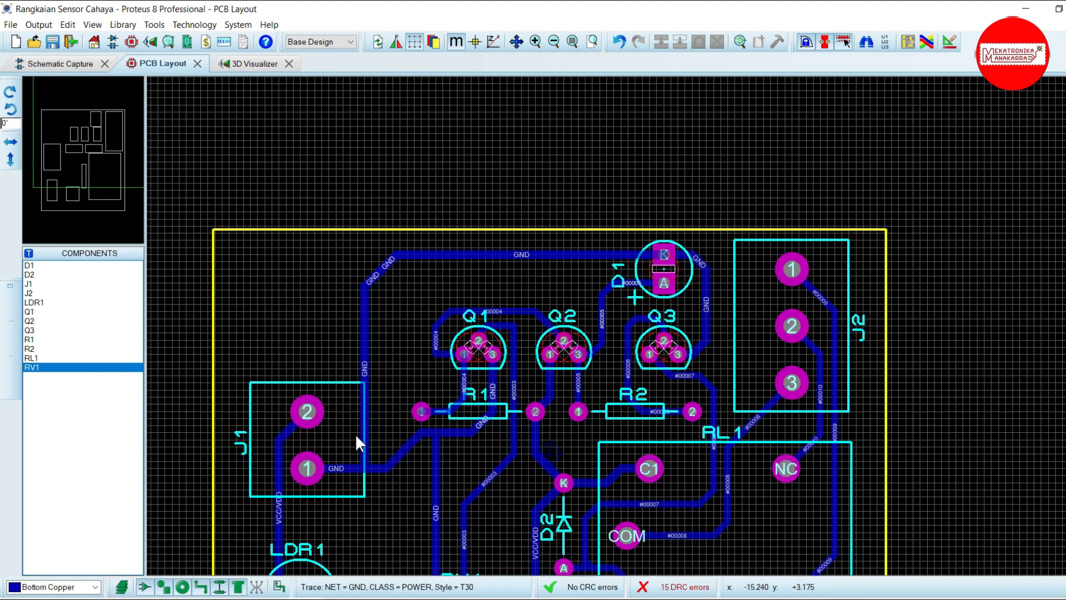
{"action": "scroll", "coordinate": [357, 443], "scroll_direction": "up", "scroll_amount": 3}
{"action": "scroll", "coordinate": [626, 330], "scroll_direction": "up", "scroll_amount": 1}
{"action": "scroll", "coordinate": [620, 193], "scroll_direction": "down", "scroll_amount": 4}
{"action": "scroll", "coordinate": [628, 309], "scroll_direction": "up", "scroll_amount": 3}
{"action": "scroll", "coordinate": [633, 316], "scroll_direction": "down", "scroll_amount": 1}
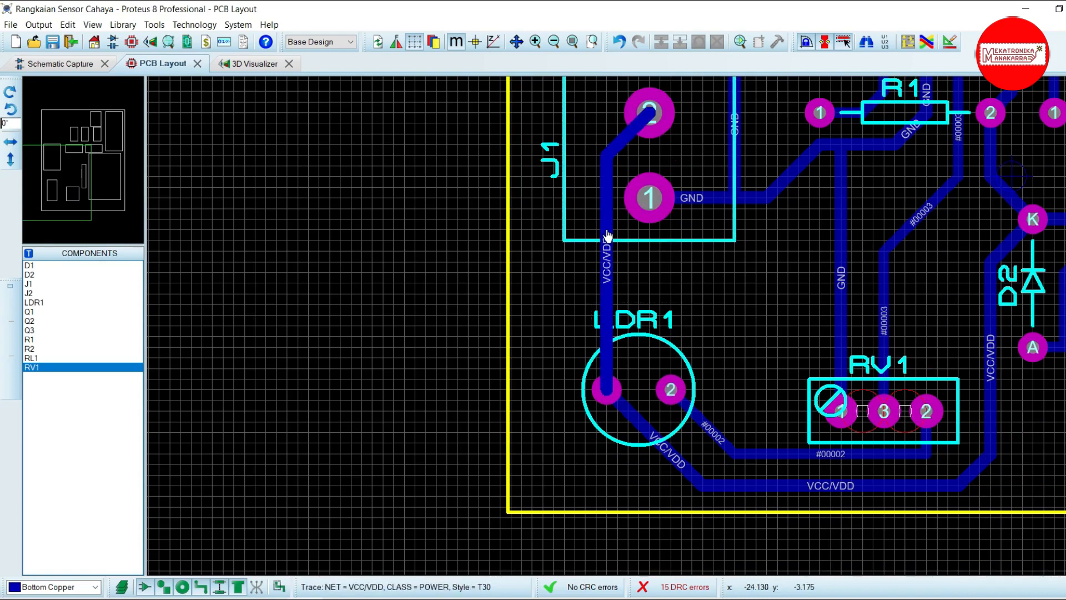
{"action": "left_click_drag", "start_coordinate": [608, 241], "coordinate": [588, 228]}
{"action": "left_click_drag", "start_coordinate": [600, 162], "coordinate": [581, 139]}
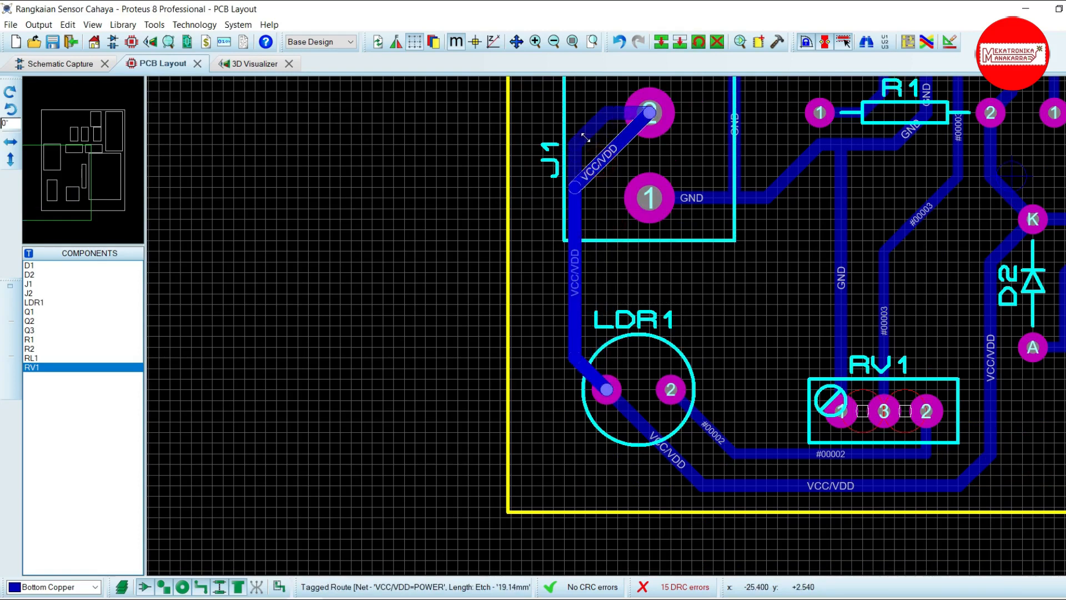
{"action": "scroll", "coordinate": [663, 151], "scroll_direction": "down", "scroll_amount": 2}
{"action": "scroll", "coordinate": [647, 263], "scroll_direction": "up", "scroll_amount": 1}
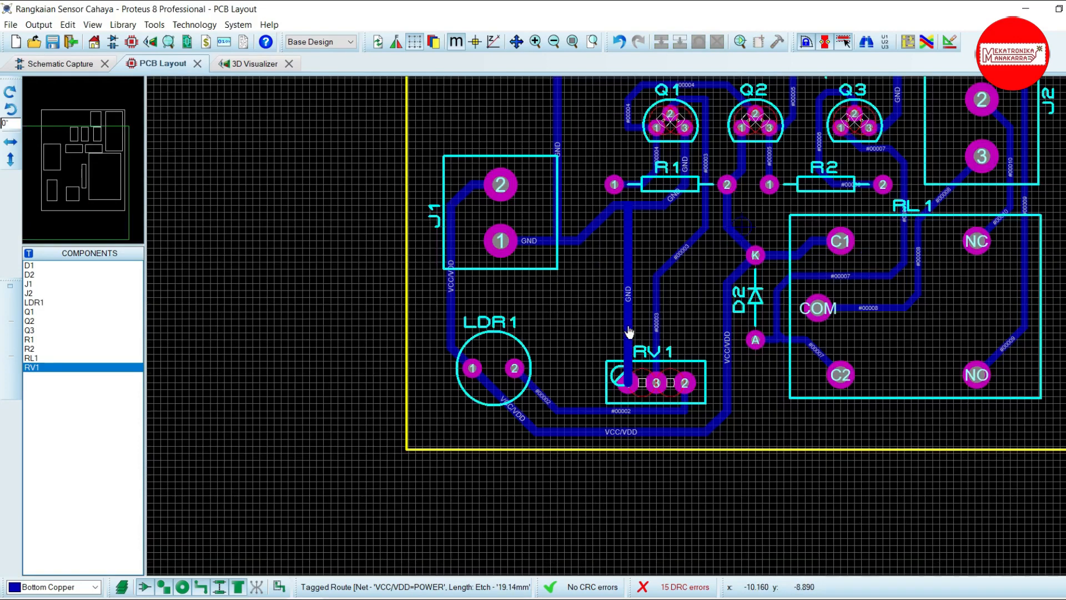
{"action": "scroll", "coordinate": [628, 324], "scroll_direction": "up", "scroll_amount": 1}
{"action": "scroll", "coordinate": [627, 324], "scroll_direction": "up", "scroll_amount": 4}
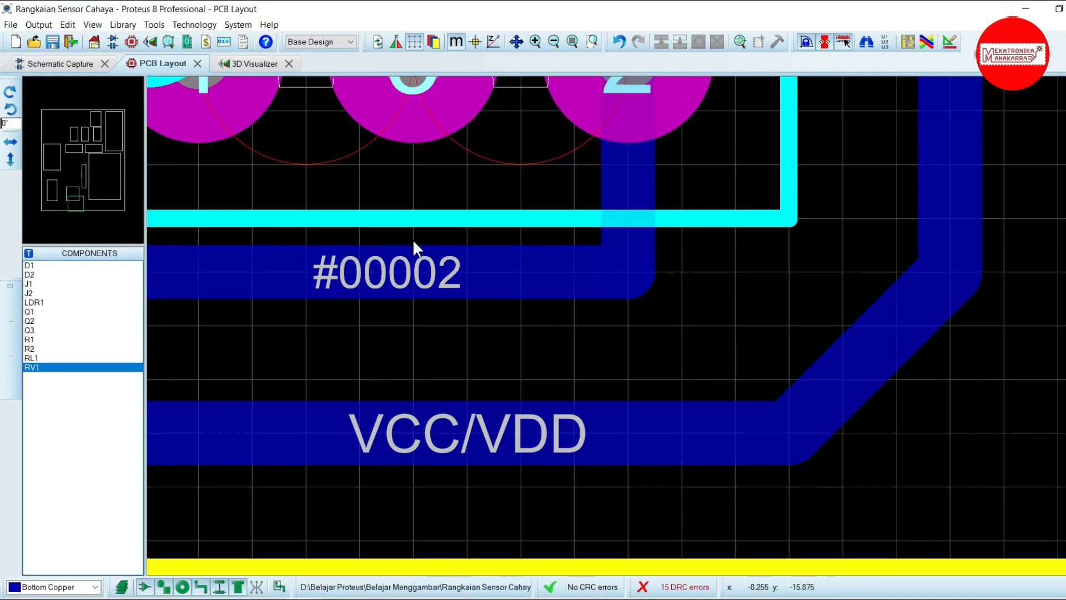
{"action": "left_click_drag", "start_coordinate": [614, 269], "coordinate": [550, 273]}
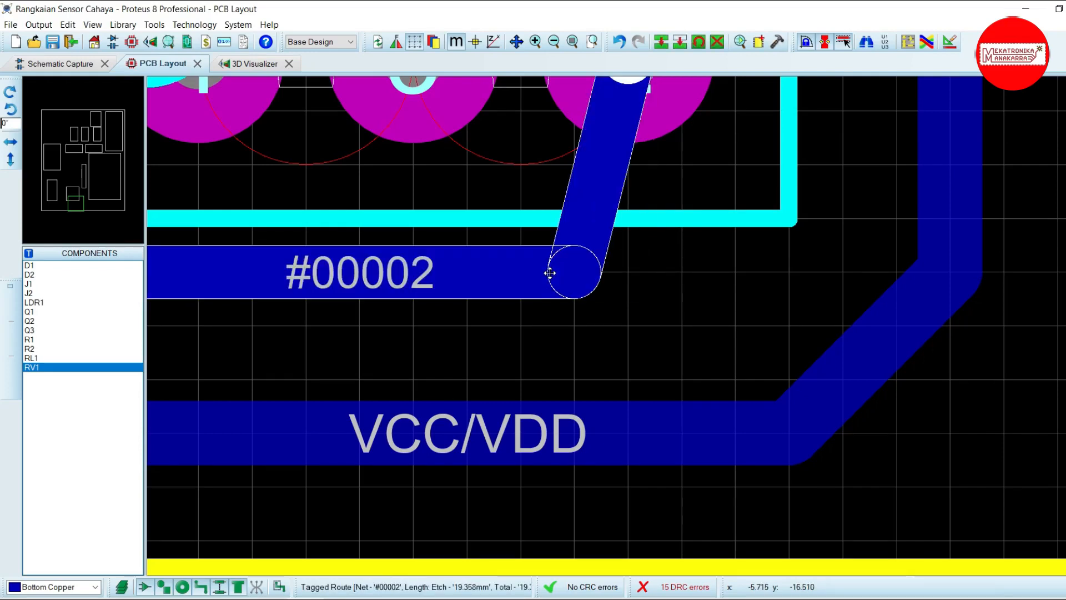
{"action": "scroll", "coordinate": [611, 311], "scroll_direction": "down", "scroll_amount": 1}
{"action": "double_click", "coordinate": [612, 214]}
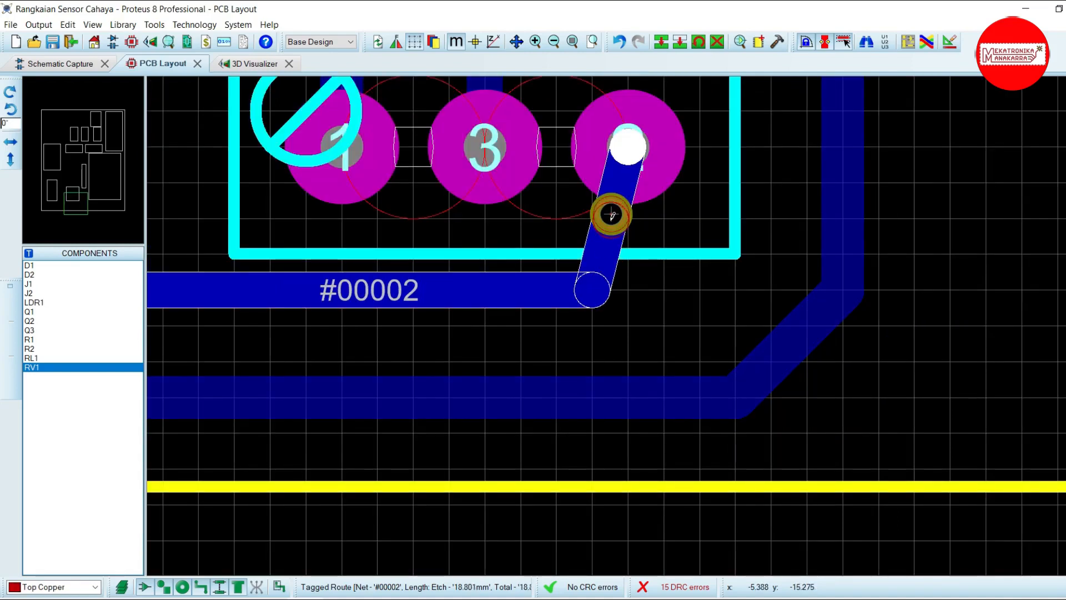
{"action": "right_click", "coordinate": [604, 234]}
{"action": "right_click", "coordinate": [612, 230]}
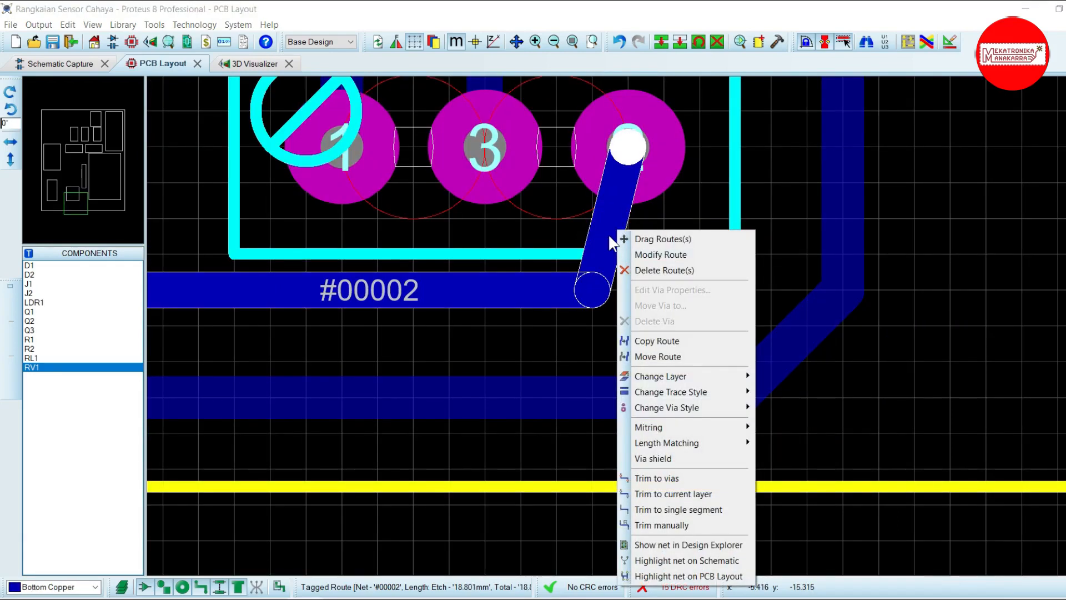
{"action": "left_click", "coordinate": [596, 230]}
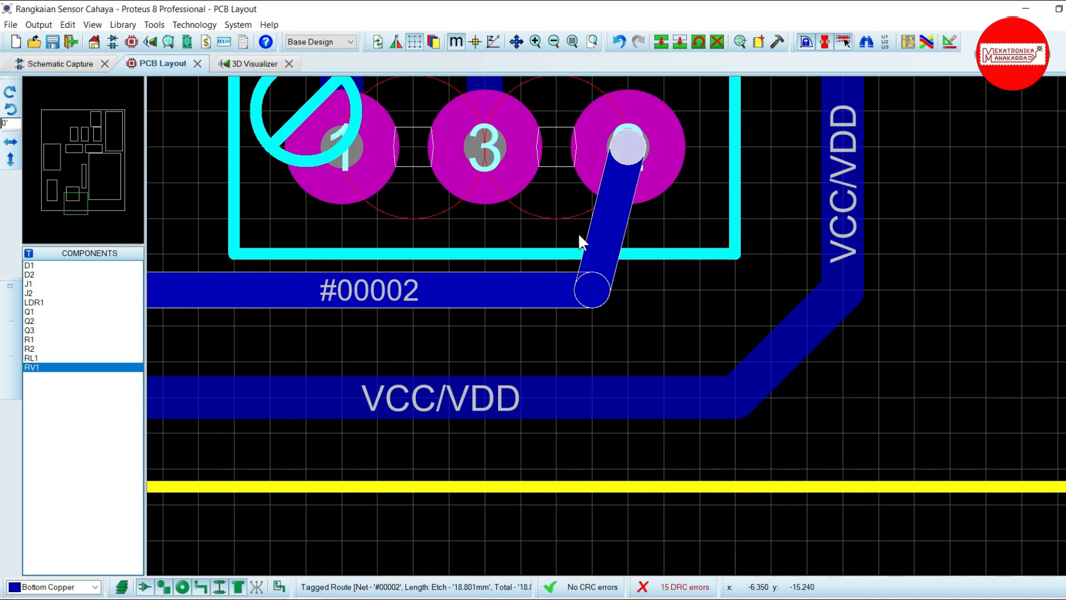
{"action": "left_click_drag", "start_coordinate": [626, 152], "coordinate": [639, 256]}
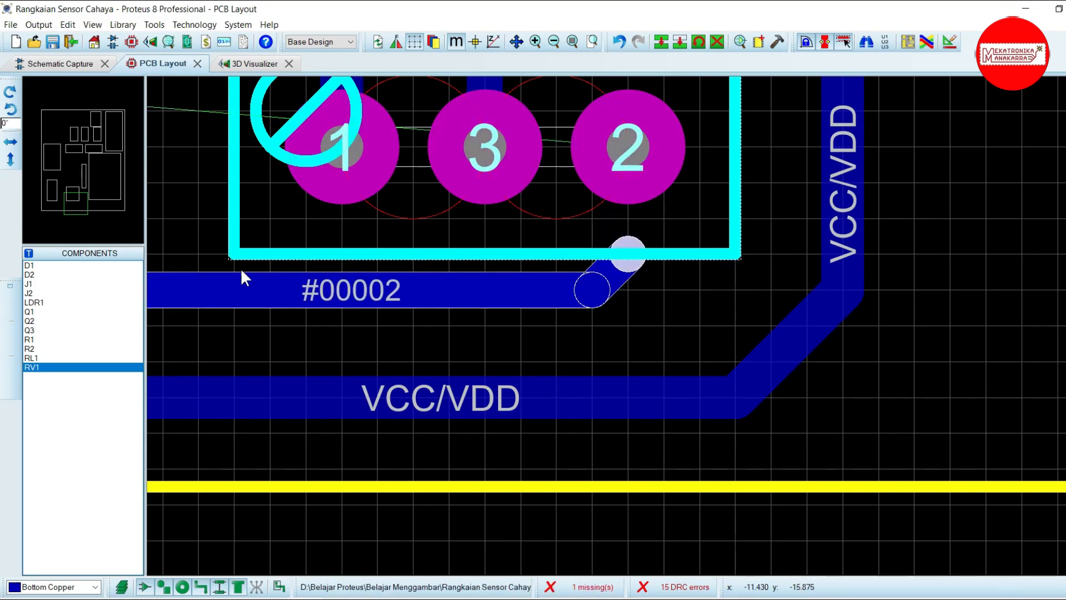
{"action": "left_click", "coordinate": [259, 280]}
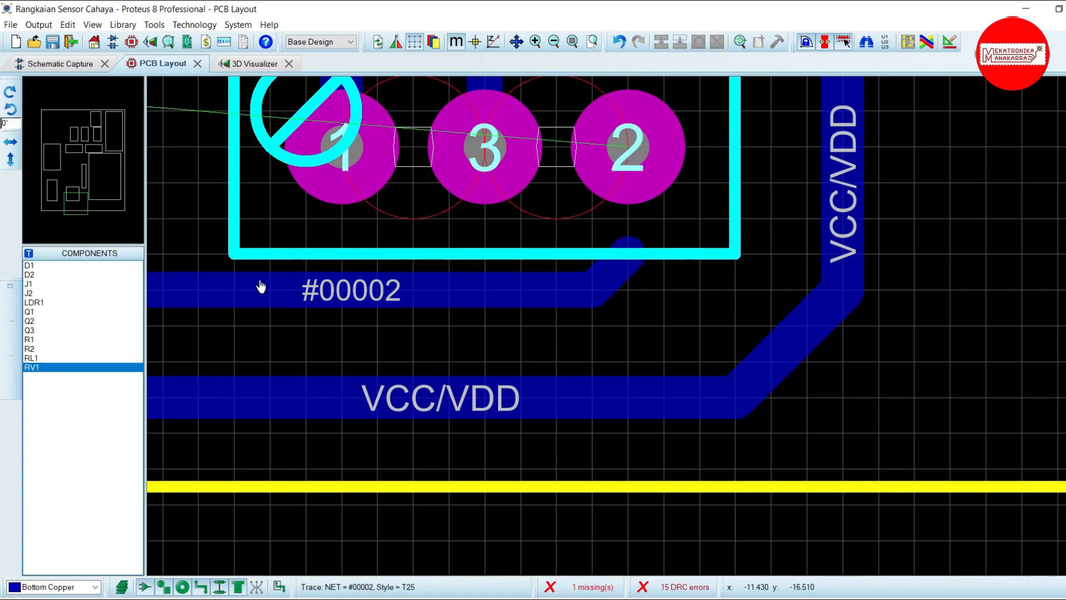
{"action": "key", "text": "ctrl+z"}
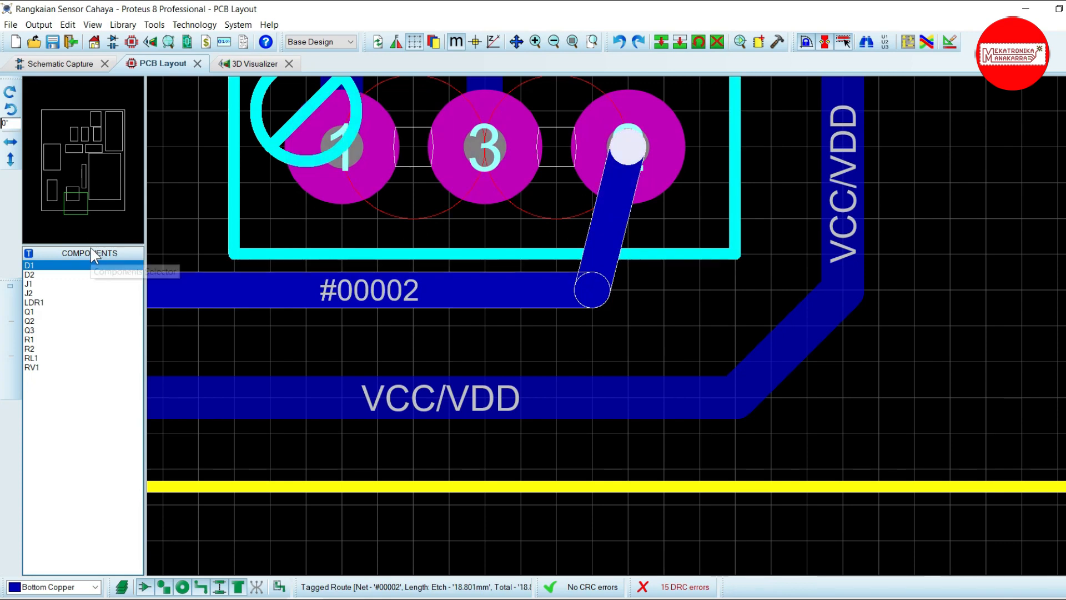
{"action": "key", "text": "ctrl+z"}
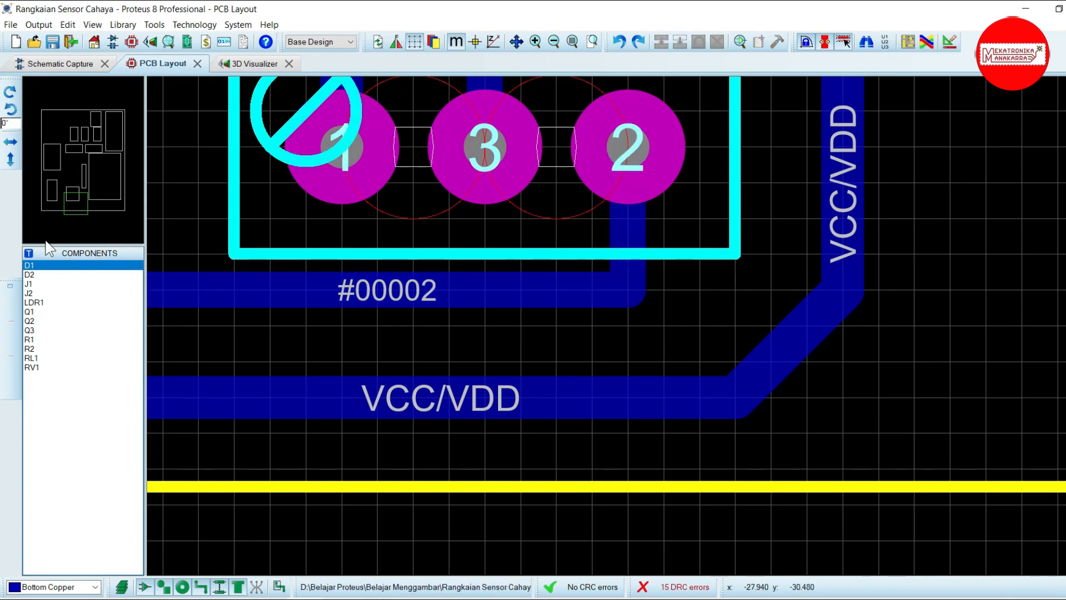
Lay a short T25 diagonal across the square #00002 corner below RV1 pin 2 and collapse the old corner onto it.
{"action": "left_click", "coordinate": [12, 302]}
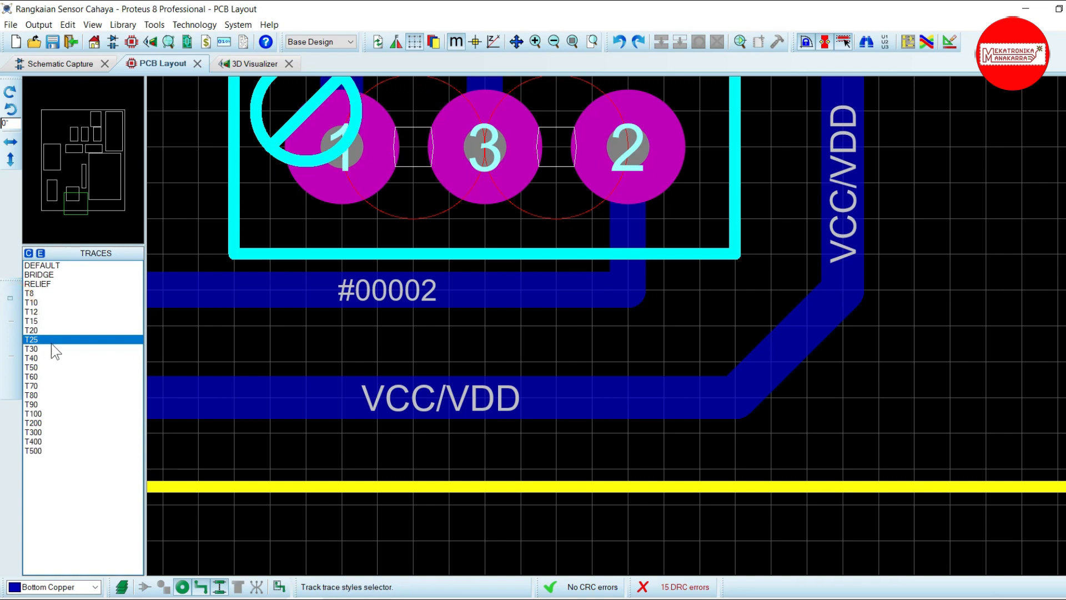
{"action": "left_click", "coordinate": [593, 289]}
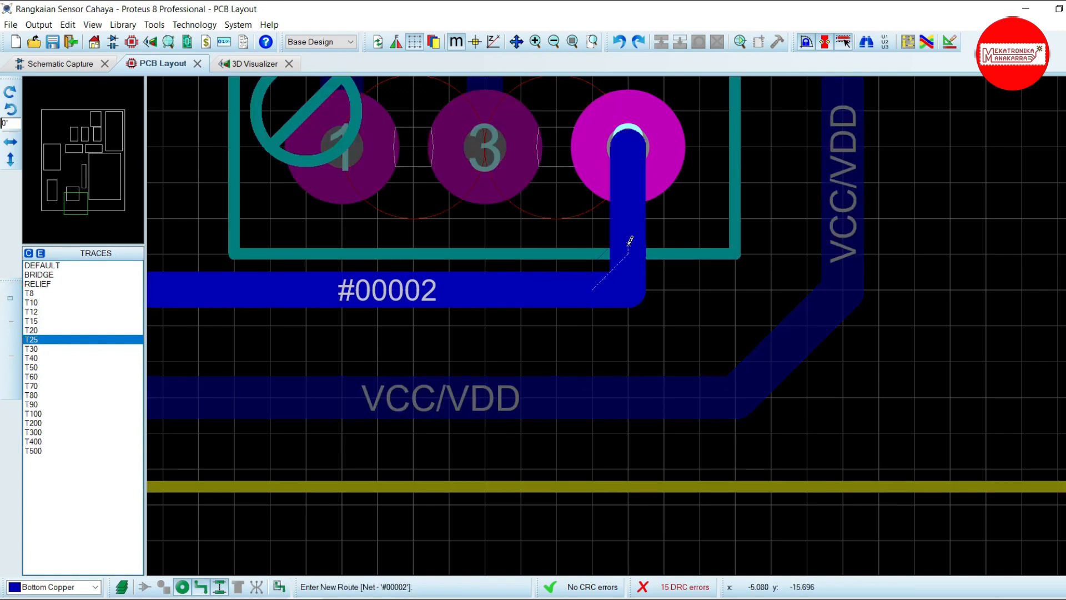
{"action": "left_click", "coordinate": [632, 235]}
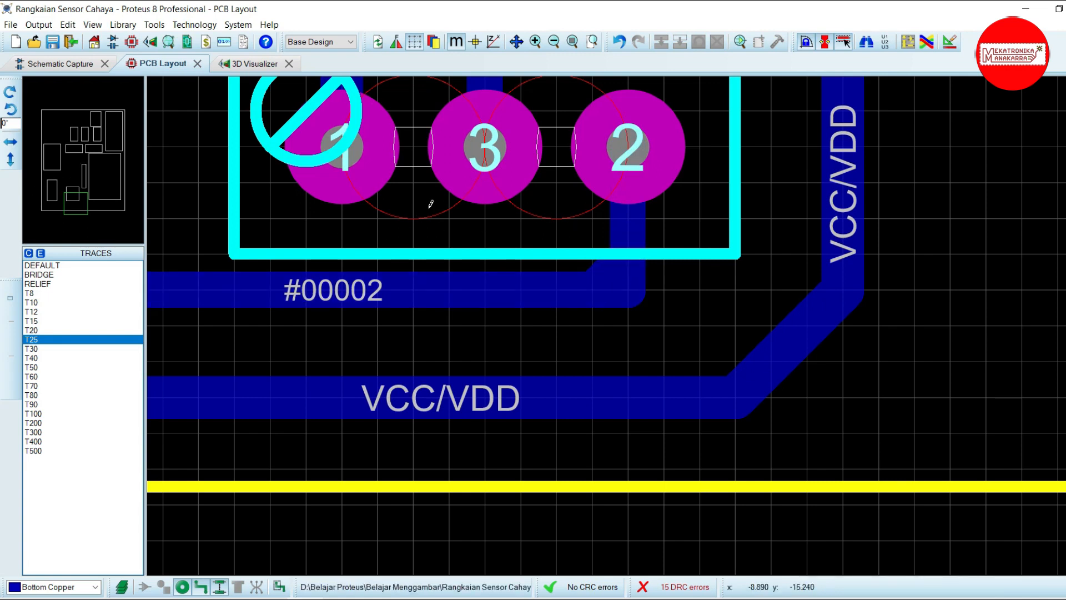
{"action": "left_click", "coordinate": [11, 296]}
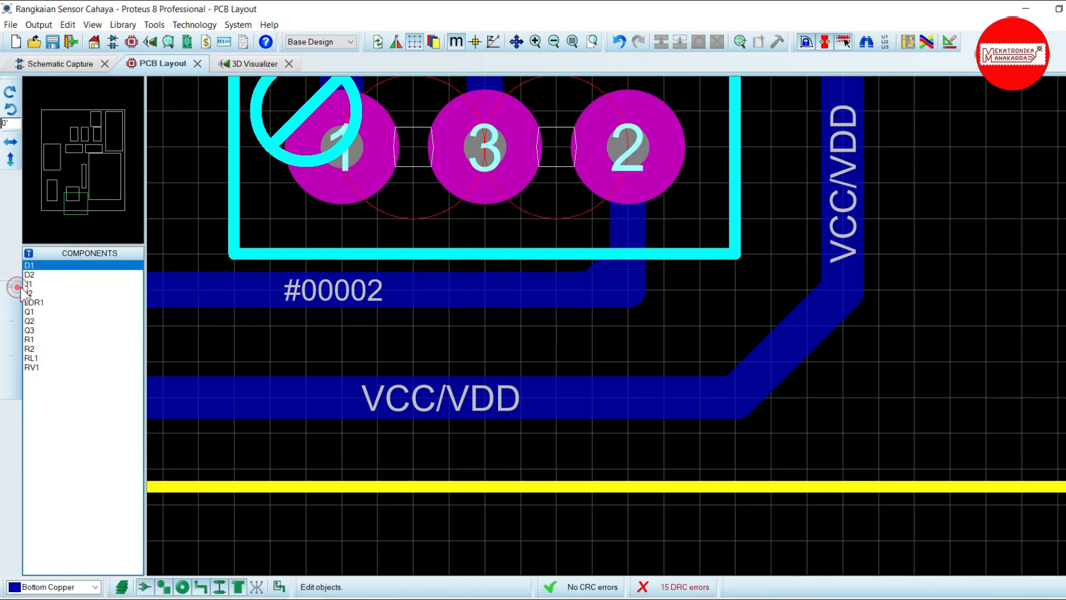
{"action": "left_click", "coordinate": [624, 295]}
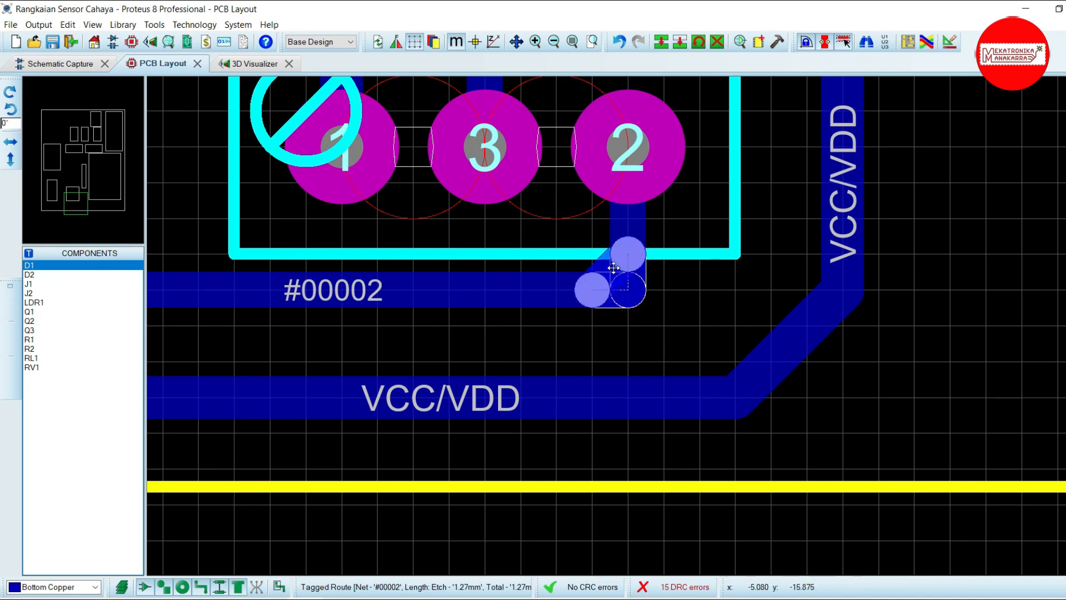
{"action": "scroll", "coordinate": [649, 328], "scroll_direction": "down", "scroll_amount": 2}
{"action": "left_click", "coordinate": [803, 341]}
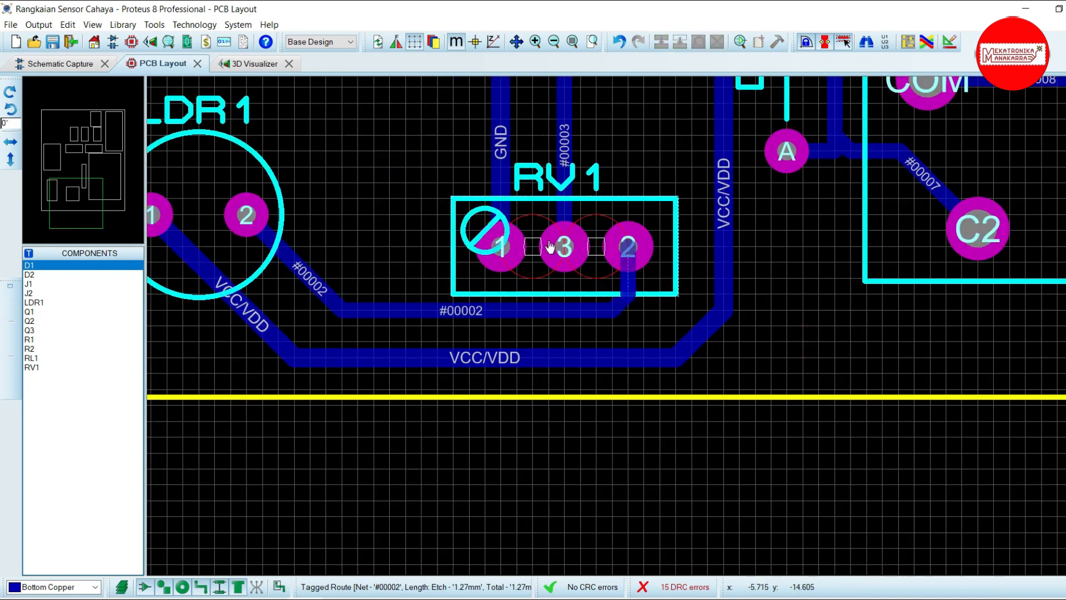
Lay short T25 diagonal traces on bottom copper across the square #00004 corner beside Q1 pin 1 and the square #00003 corner beside Q1.
{"action": "scroll", "coordinate": [803, 341], "scroll_direction": "down", "scroll_amount": 4}
{"action": "scroll", "coordinate": [630, 330], "scroll_direction": "up", "scroll_amount": 3}
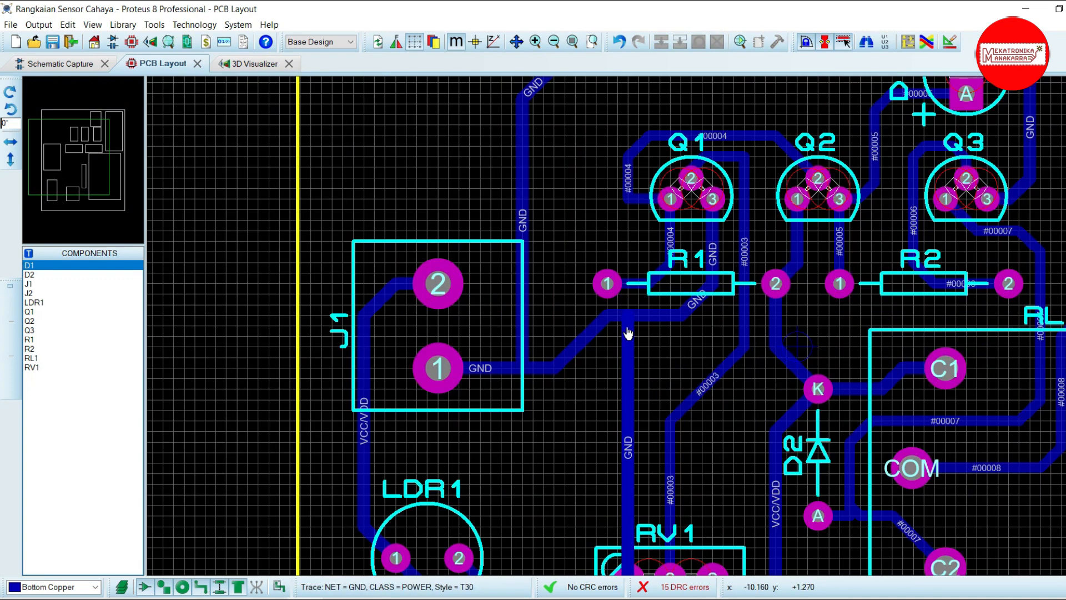
{"action": "scroll", "coordinate": [683, 194], "scroll_direction": "up", "scroll_amount": 2}
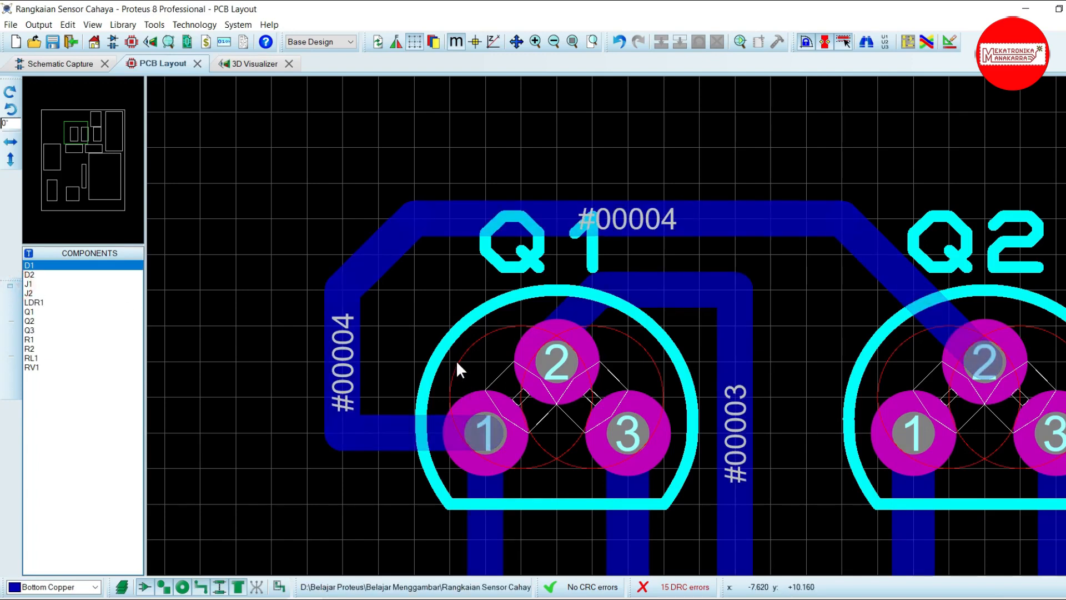
{"action": "left_click", "coordinate": [13, 302]}
{"action": "left_click", "coordinate": [484, 433]}
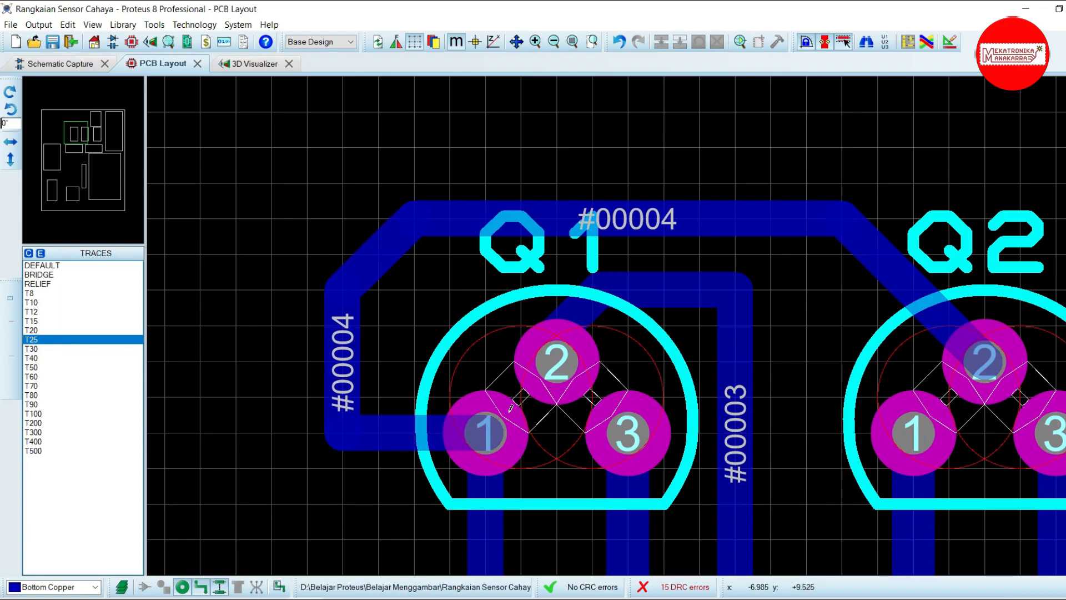
{"action": "left_click", "coordinate": [390, 431]}
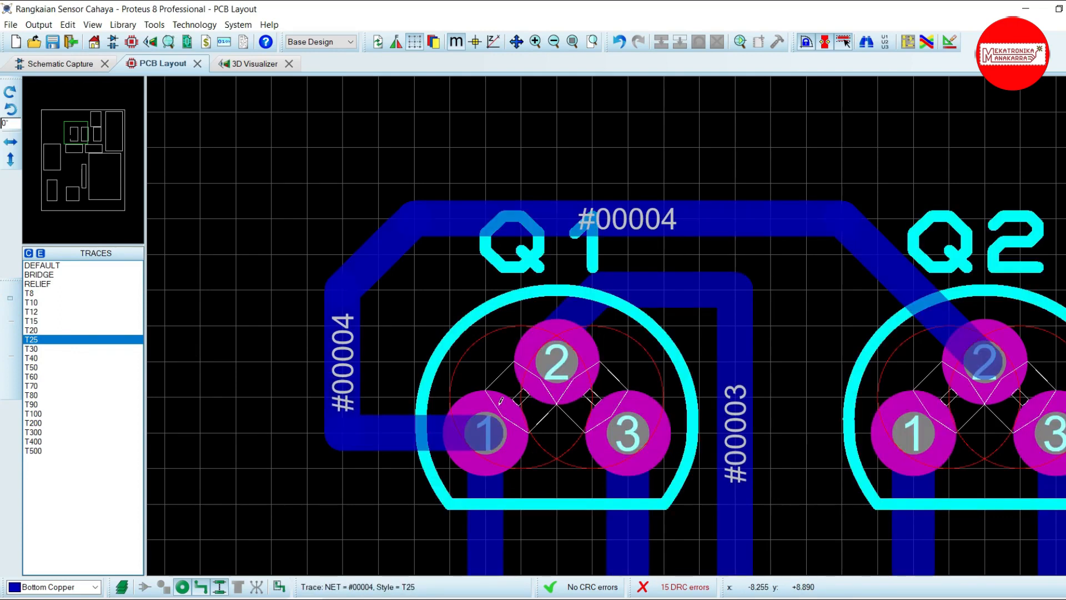
{"action": "left_click", "coordinate": [380, 430]}
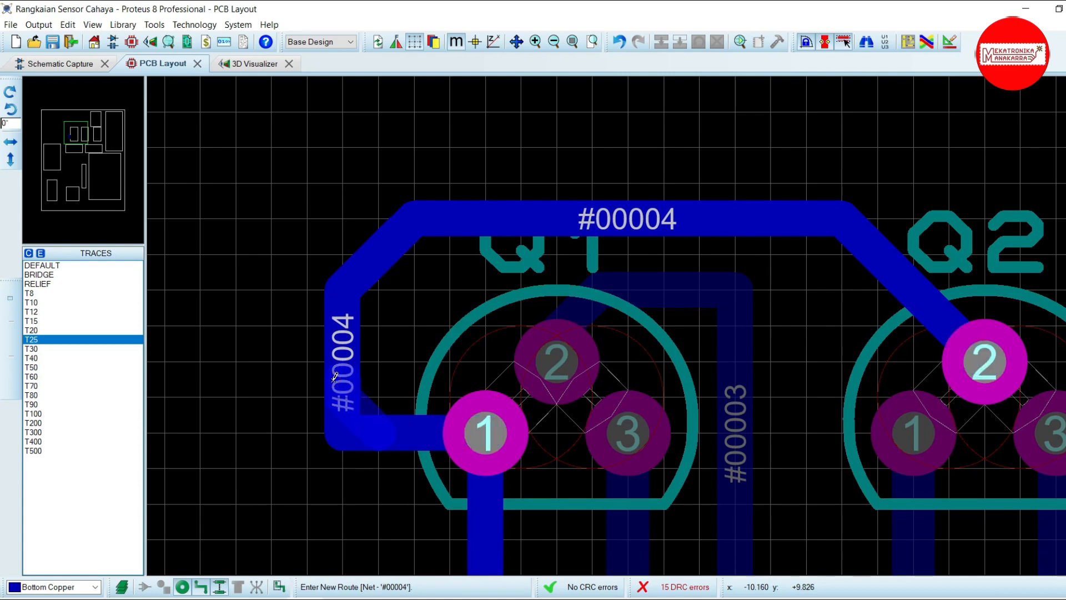
{"action": "left_click", "coordinate": [557, 362]}
{"action": "left_click", "coordinate": [691, 291]}
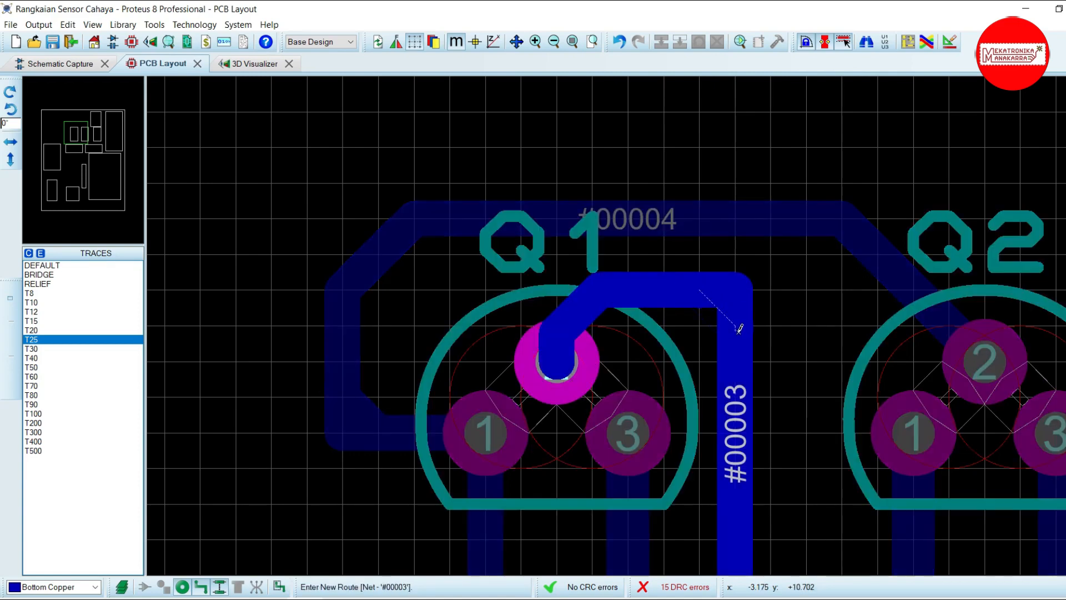
{"action": "left_click", "coordinate": [739, 329]}
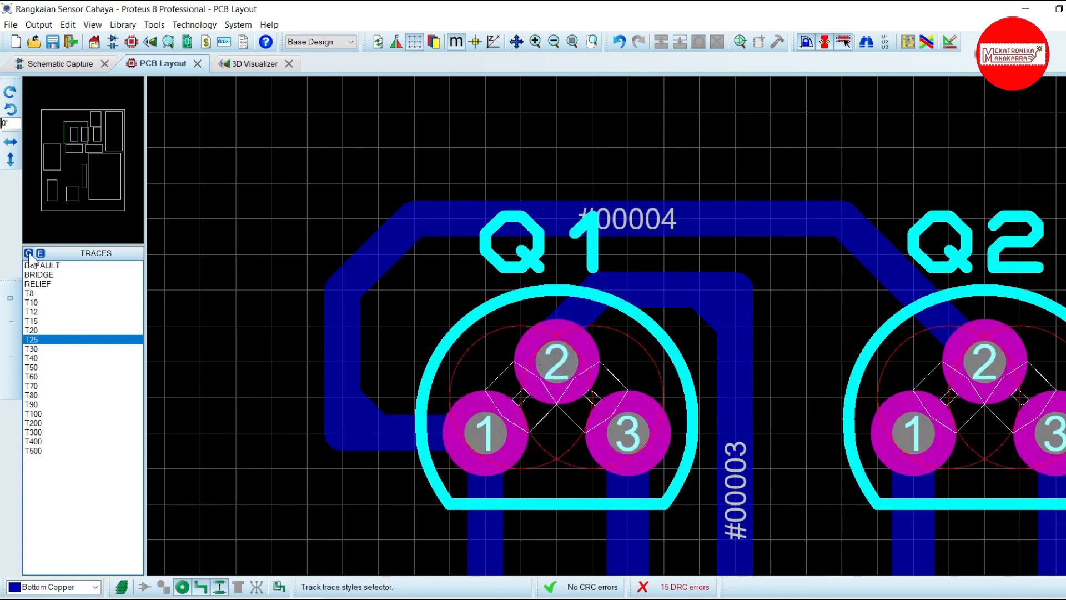
{"action": "left_click", "coordinate": [11, 287]}
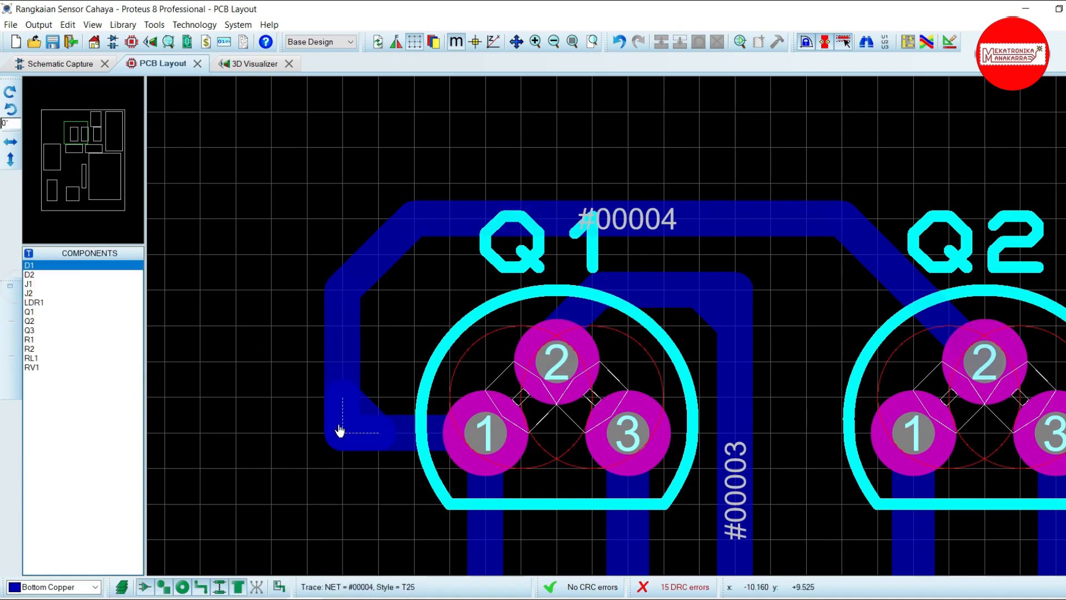
{"action": "left_click", "coordinate": [341, 428]}
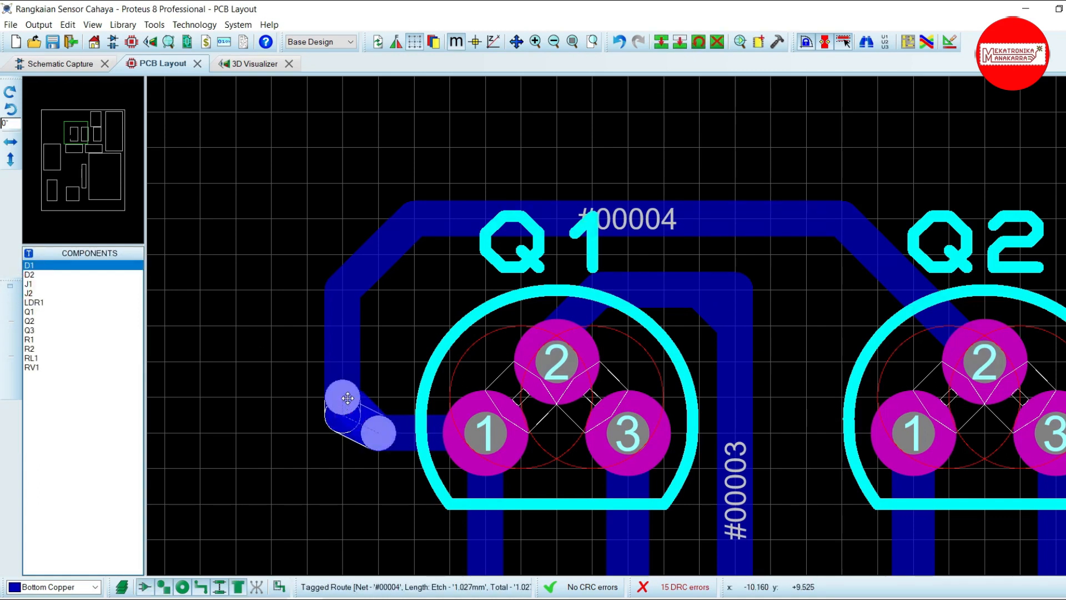
{"action": "left_click_drag", "start_coordinate": [350, 388], "coordinate": [348, 396]}
{"action": "left_click", "coordinate": [793, 331]}
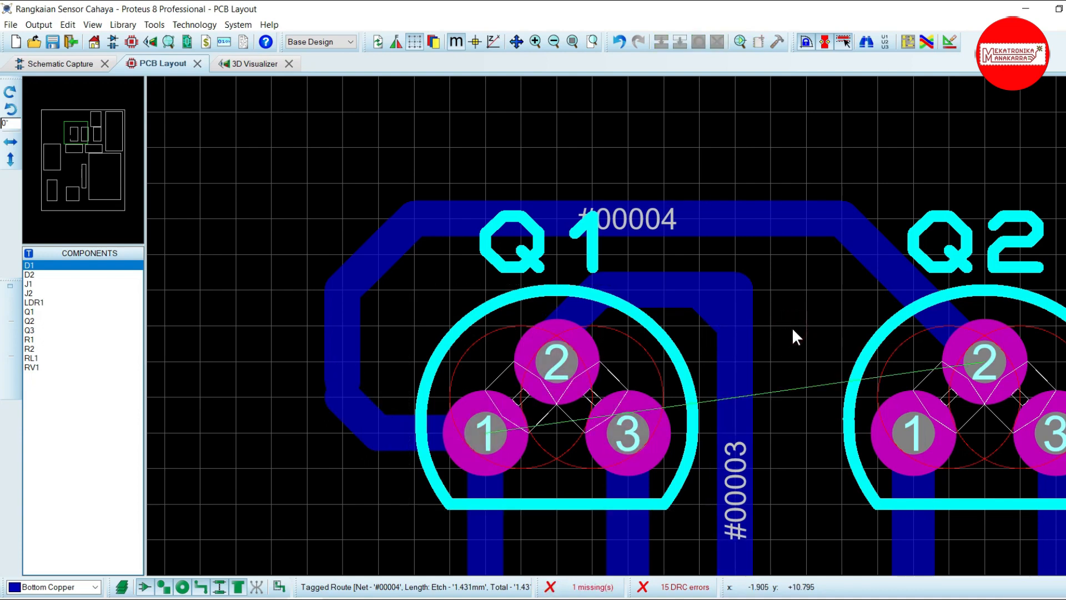
{"action": "key", "text": "ctrl+z"}
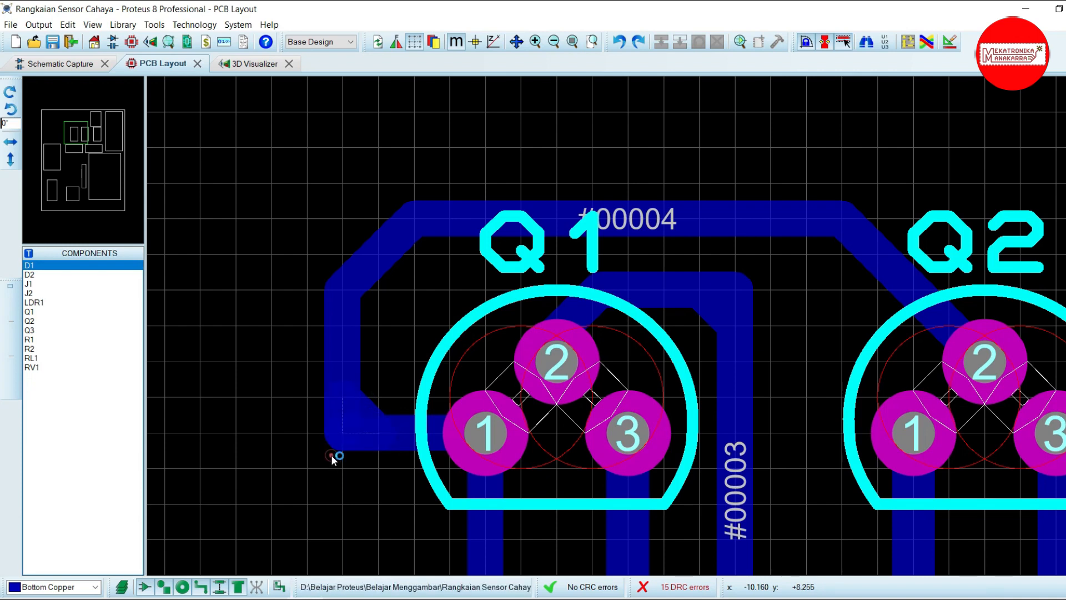
Collapse the old square corners of the #00004 and #00003 traces around Q1 onto their diagonal segments.
{"action": "left_click", "coordinate": [337, 435]}
{"action": "left_click_drag", "start_coordinate": [337, 434], "coordinate": [381, 433]}
{"action": "left_click", "coordinate": [374, 474]}
{"action": "left_click", "coordinate": [736, 290]}
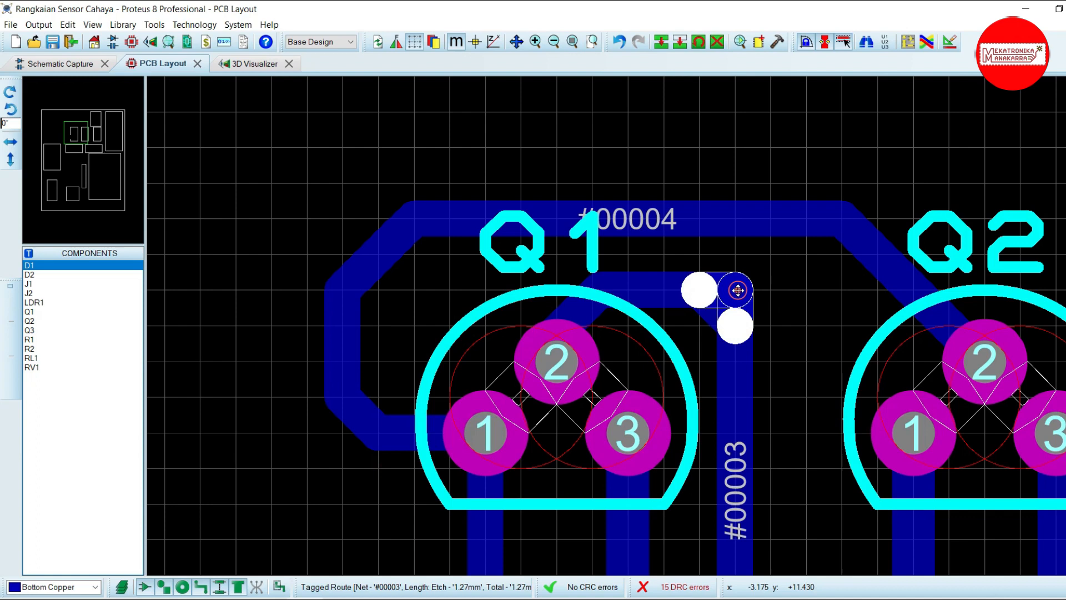
{"action": "left_click_drag", "start_coordinate": [733, 323], "coordinate": [733, 322]}
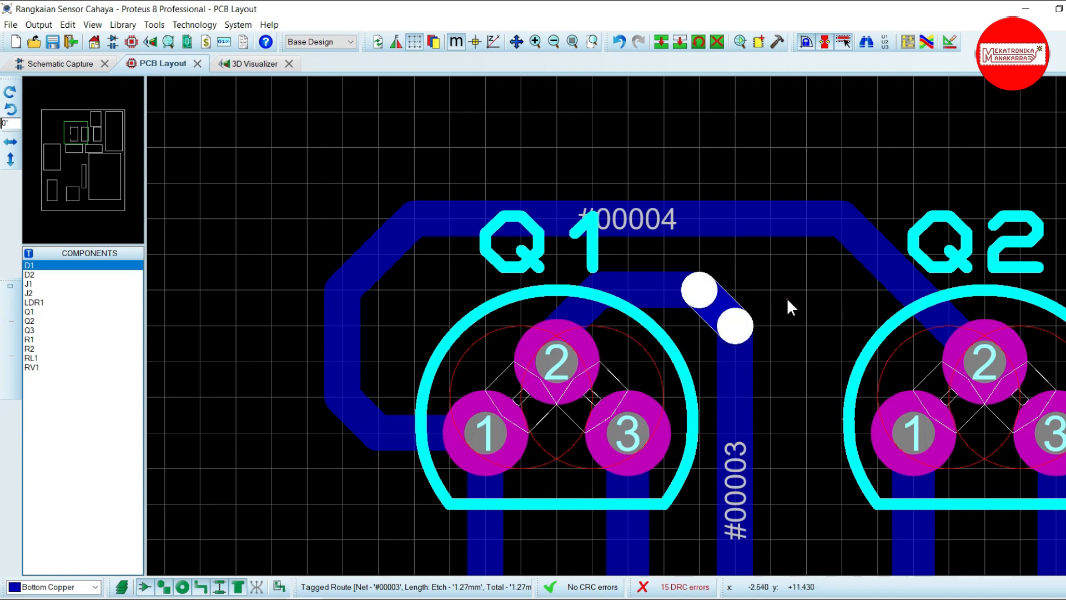
{"action": "left_click", "coordinate": [788, 300]}
Save the project with the tidied traces.
{"action": "scroll", "coordinate": [633, 325], "scroll_direction": "down", "scroll_amount": 2}
{"action": "scroll", "coordinate": [669, 324], "scroll_direction": "down", "scroll_amount": 2}
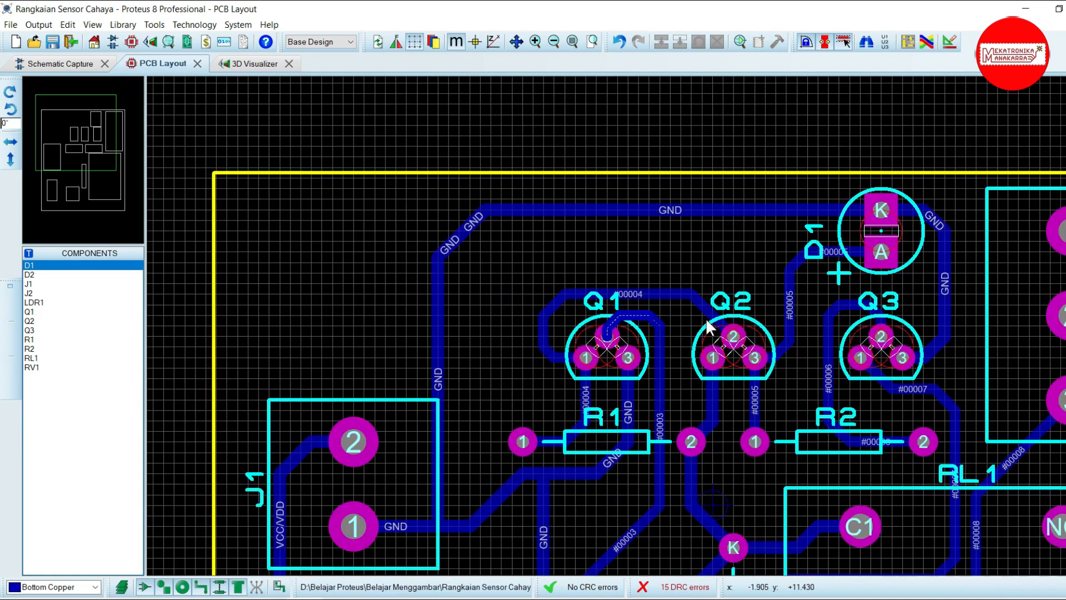
{"action": "scroll", "coordinate": [705, 318], "scroll_direction": "up", "scroll_amount": 4}
{"action": "scroll", "coordinate": [613, 325], "scroll_direction": "down", "scroll_amount": 4}
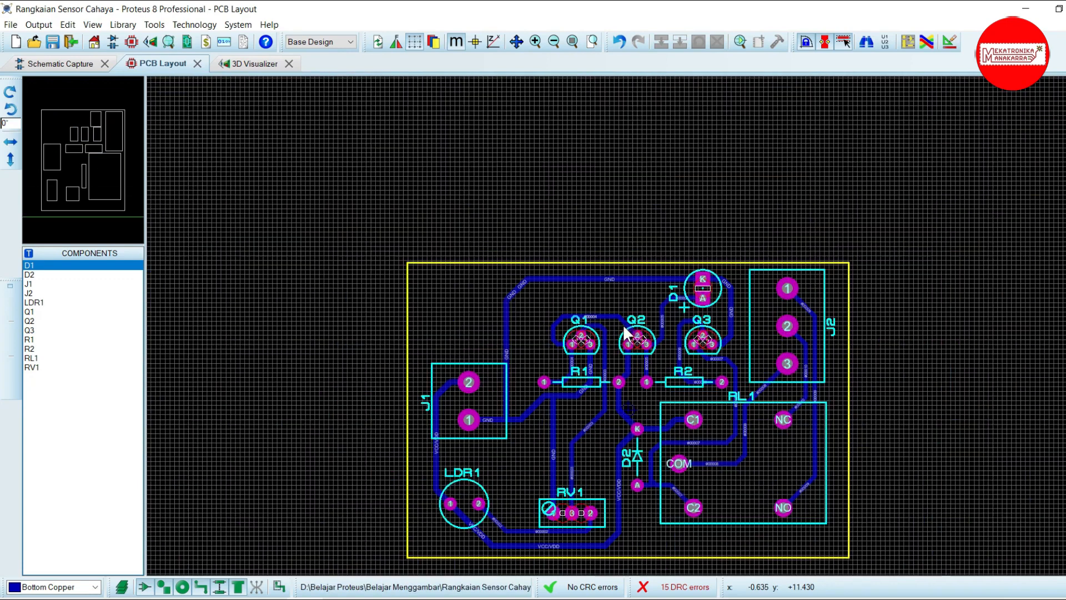
{"action": "scroll", "coordinate": [609, 528], "scroll_direction": "up", "scroll_amount": 2}
{"action": "scroll", "coordinate": [627, 327], "scroll_direction": "down", "scroll_amount": 3}
{"action": "scroll", "coordinate": [628, 324], "scroll_direction": "up", "scroll_amount": 3}
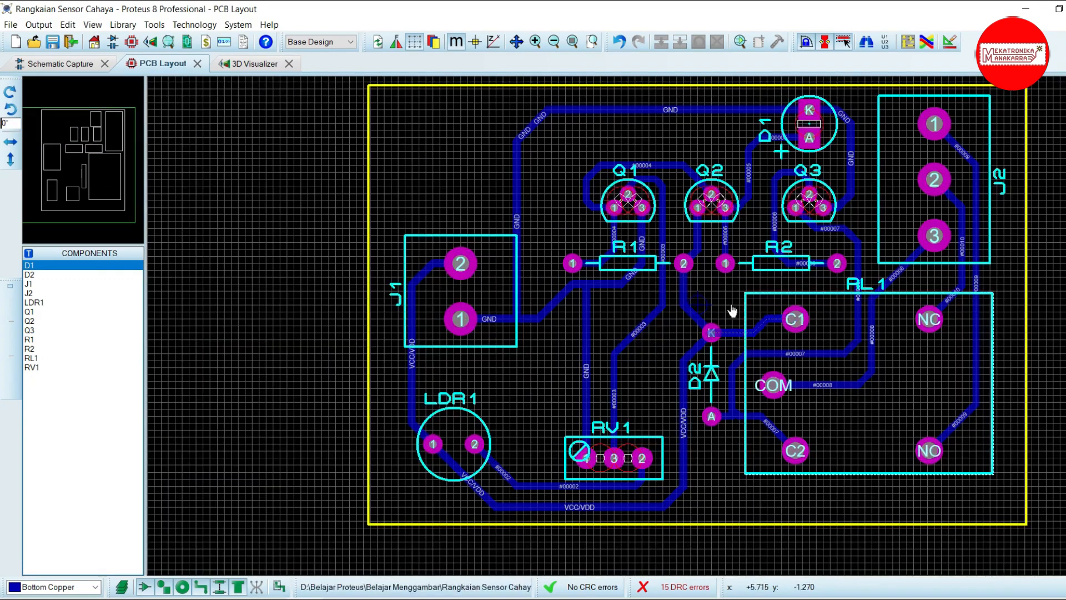
{"action": "left_click", "coordinate": [53, 43]}
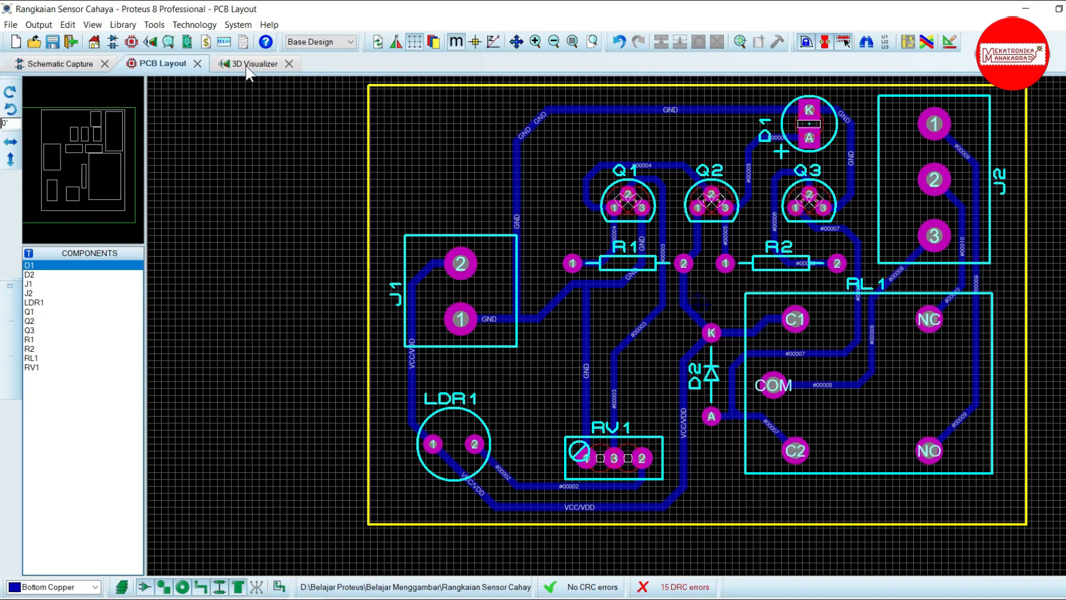
Switch to the board's 3D view and look at it from the front.
{"action": "left_click", "coordinate": [248, 72]}
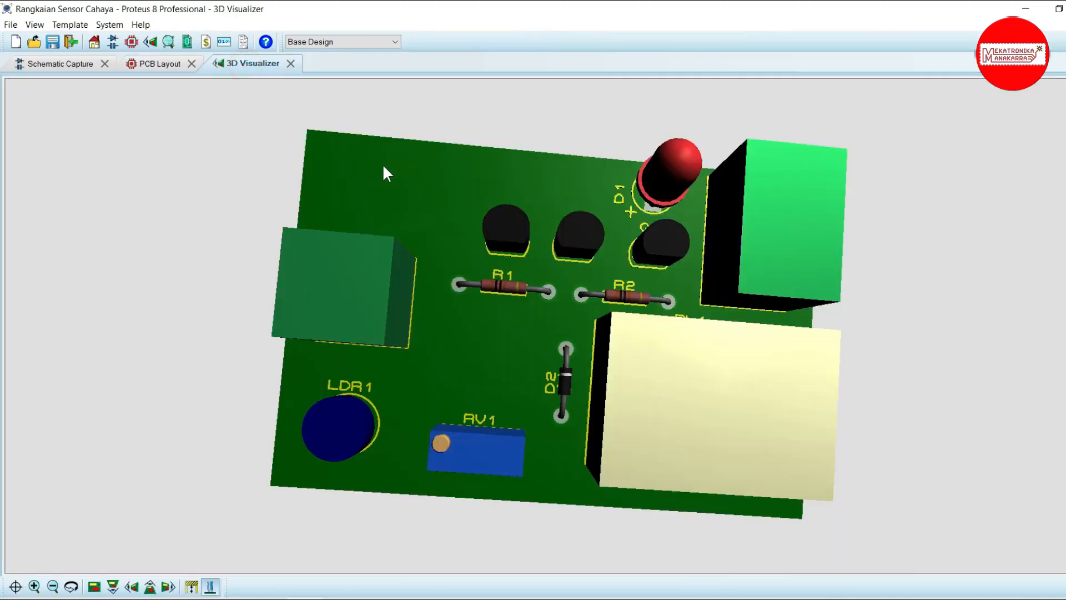
{"action": "left_click", "coordinate": [112, 589]}
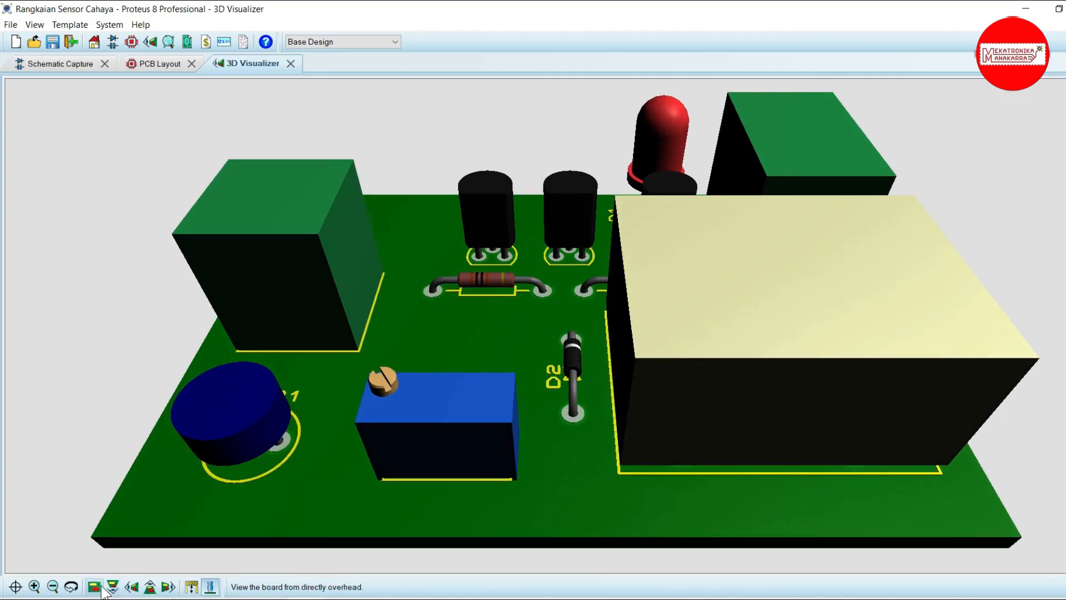
Flip the 3D board over and examine the bottom copper traces and pads from the solder side.
{"action": "left_click", "coordinate": [101, 588]}
{"action": "left_click", "coordinate": [114, 588]}
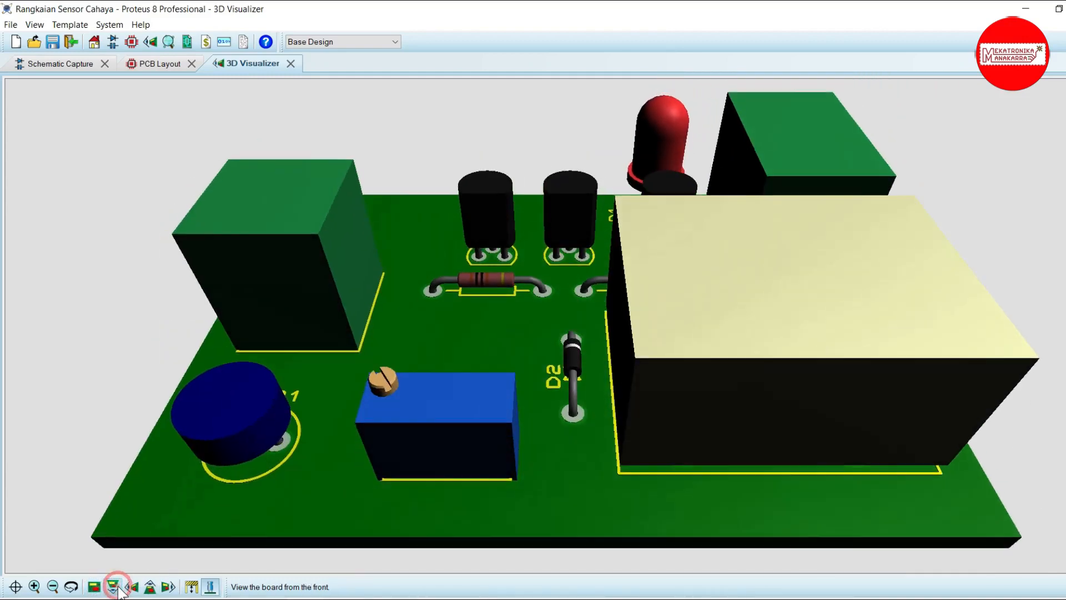
{"action": "left_click", "coordinate": [72, 587]}
{"action": "left_click", "coordinate": [72, 587]}
{"action": "left_click", "coordinate": [71, 587]}
{"action": "left_click", "coordinate": [469, 288]}
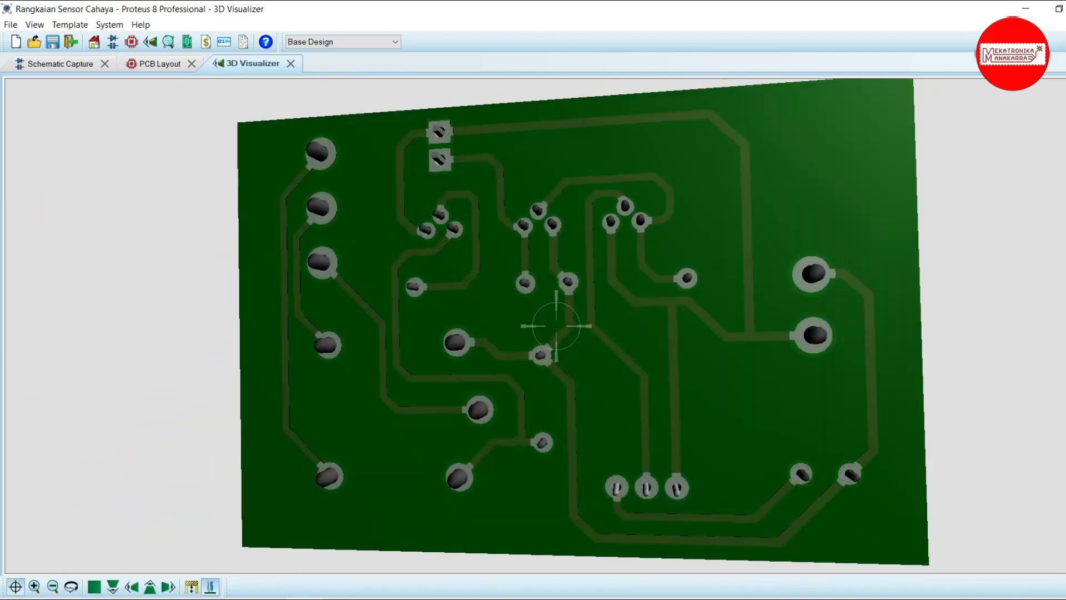
{"action": "left_click_drag", "start_coordinate": [556, 326], "coordinate": [556, 326]}
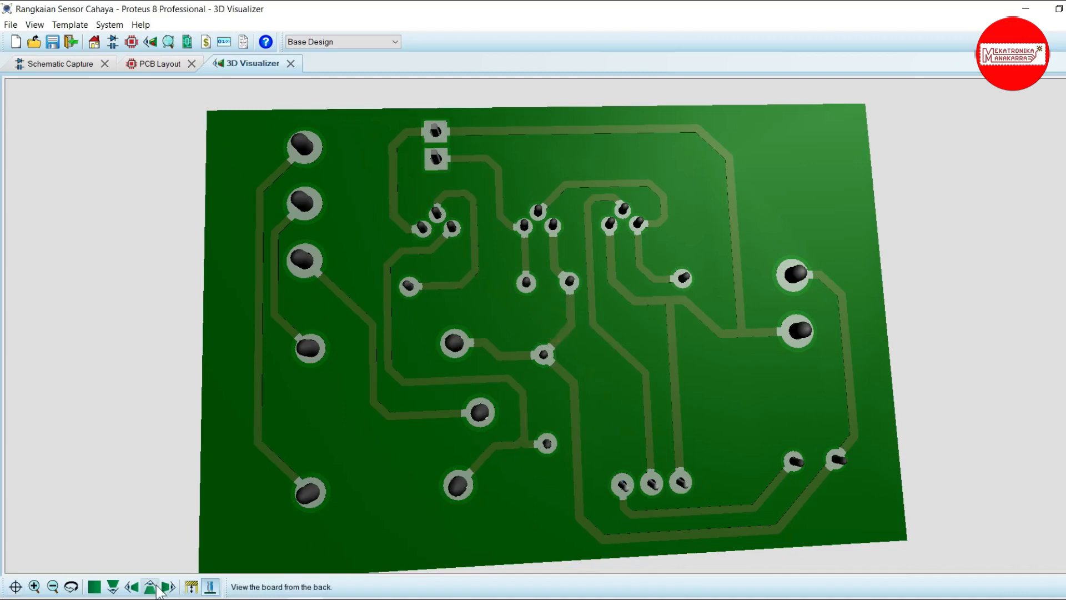
Examine the solder side from the back, then the component side from the front, left, back and a free angle.
{"action": "left_click", "coordinate": [158, 588]}
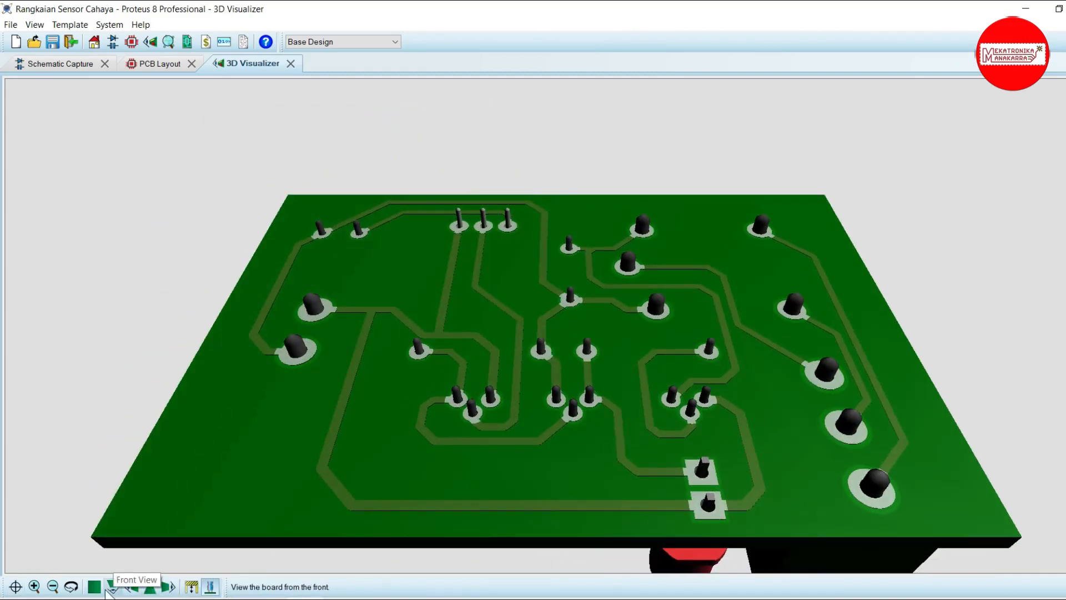
{"action": "left_click", "coordinate": [112, 587]}
{"action": "left_click", "coordinate": [94, 587]}
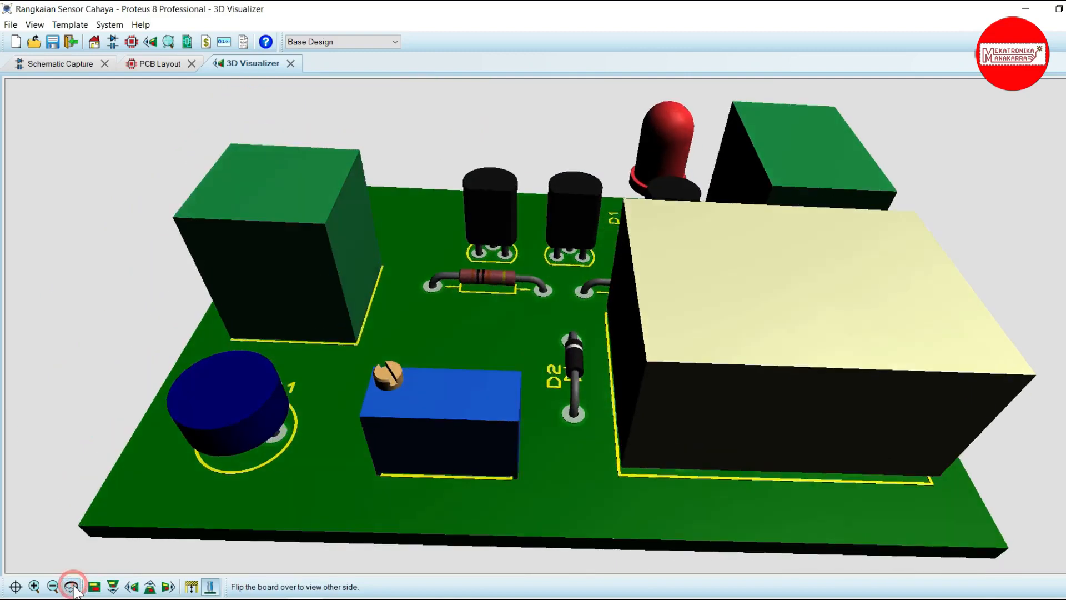
{"action": "left_click", "coordinate": [132, 587]}
{"action": "left_click", "coordinate": [150, 588]}
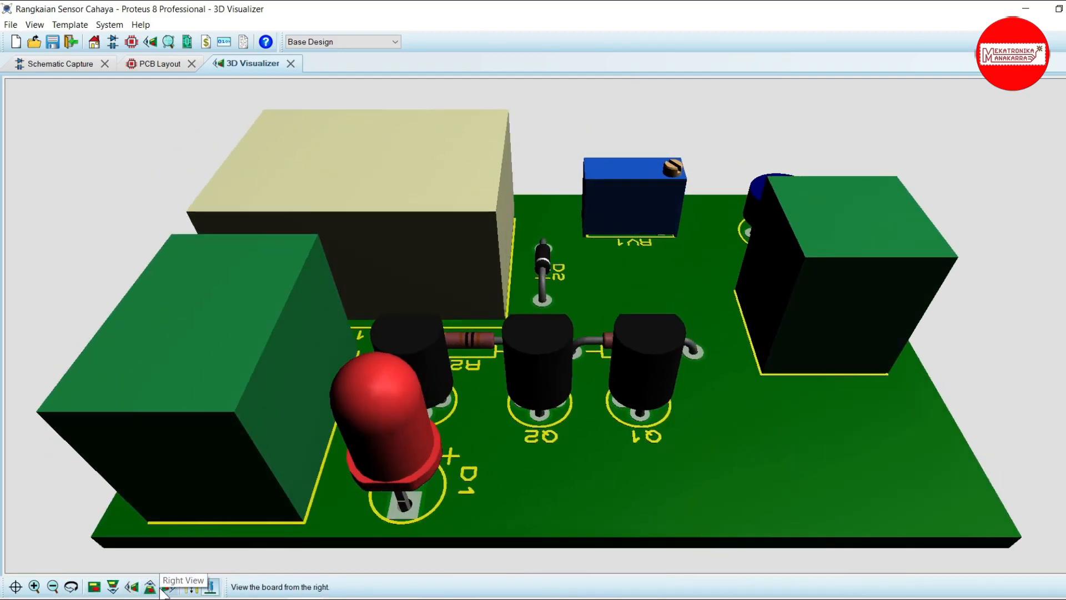
{"action": "middle_click", "coordinate": [635, 248]}
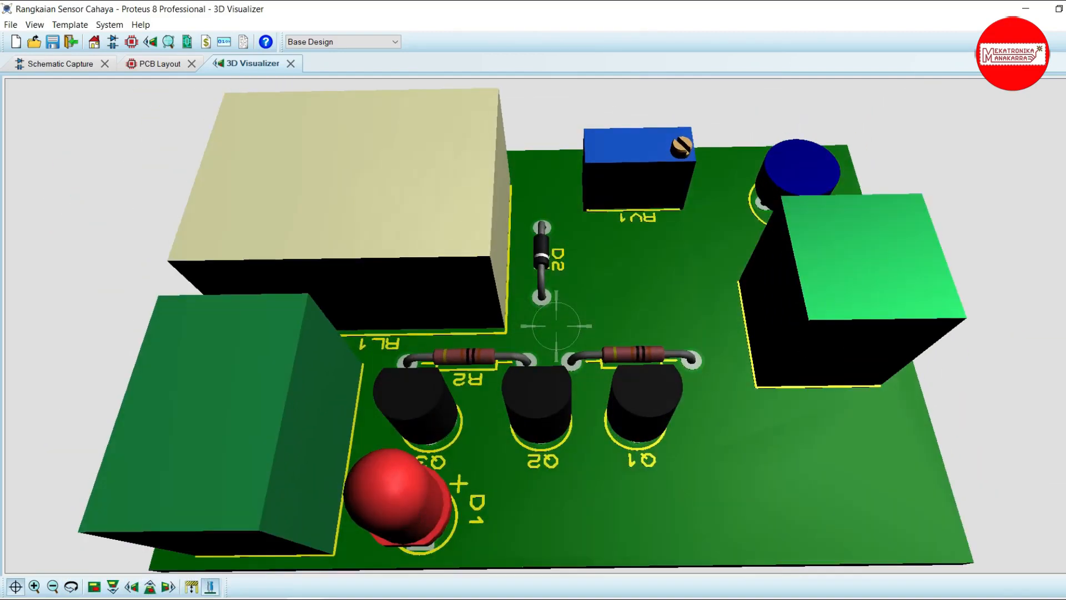
{"action": "left_click_drag", "start_coordinate": [556, 326], "coordinate": [617, 367]}
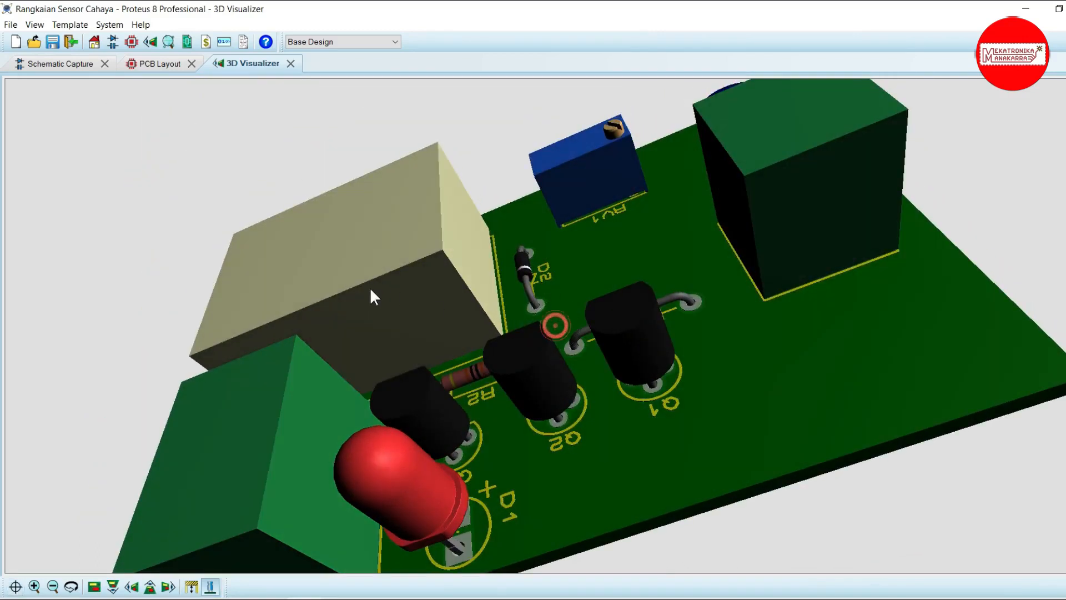
Hide the 3D components and examine the bare board's holes and silkscreen, briefly showing the height bounds.
{"action": "left_click", "coordinate": [209, 587]}
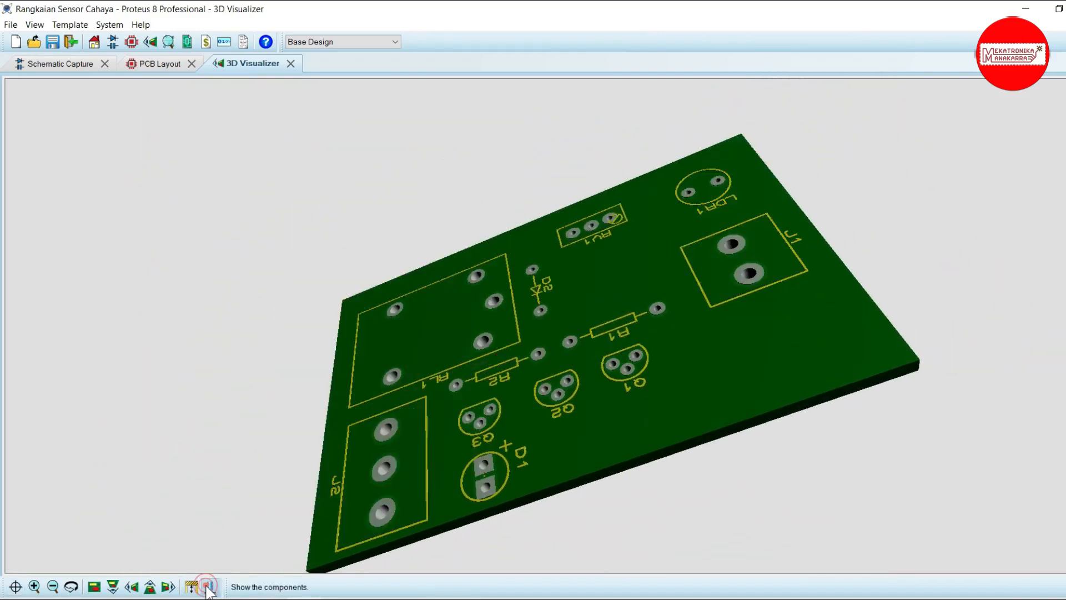
{"action": "left_click", "coordinate": [458, 345]}
{"action": "mouse_move", "coordinate": [556, 326]}
{"action": "left_mouse_down"}
{"action": "mouse_move", "coordinate": [577, 326]}
{"action": "mouse_move", "coordinate": [556, 389]}
{"action": "mouse_move", "coordinate": [557, 306]}
{"action": "left_mouse_up"}
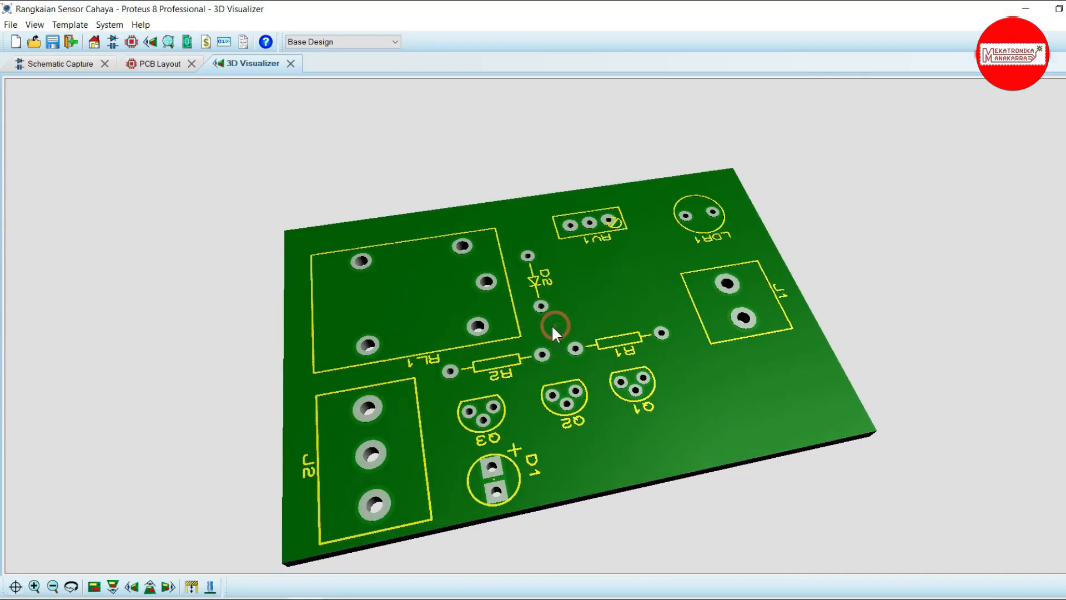
{"action": "left_click", "coordinate": [191, 586]}
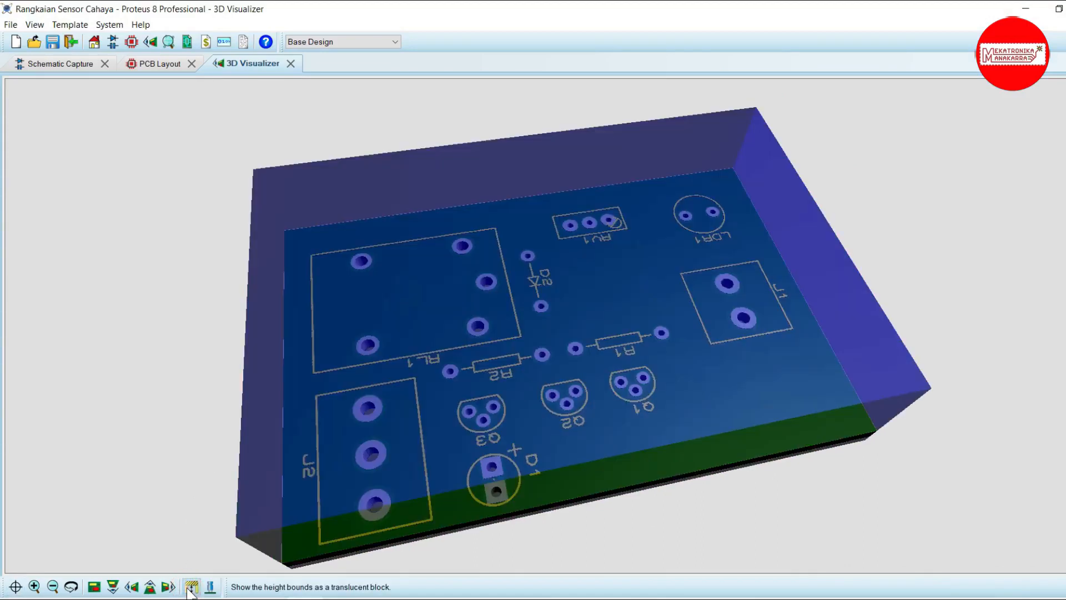
{"action": "left_click", "coordinate": [191, 587]}
{"action": "mouse_move", "coordinate": [357, 300]}
{"action": "left_mouse_down"}
{"action": "mouse_move", "coordinate": [345, 369]}
{"action": "mouse_move", "coordinate": [353, 320]}
{"action": "left_mouse_up"}
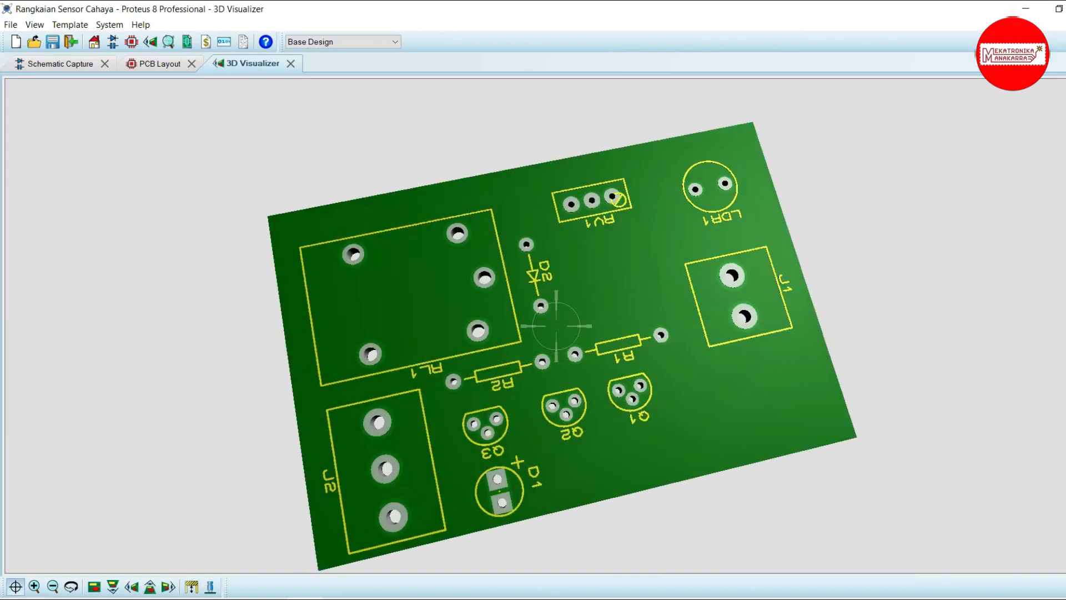
{"action": "left_click_drag", "start_coordinate": [556, 326], "coordinate": [564, 300]}
{"action": "right_click", "coordinate": [556, 326]}
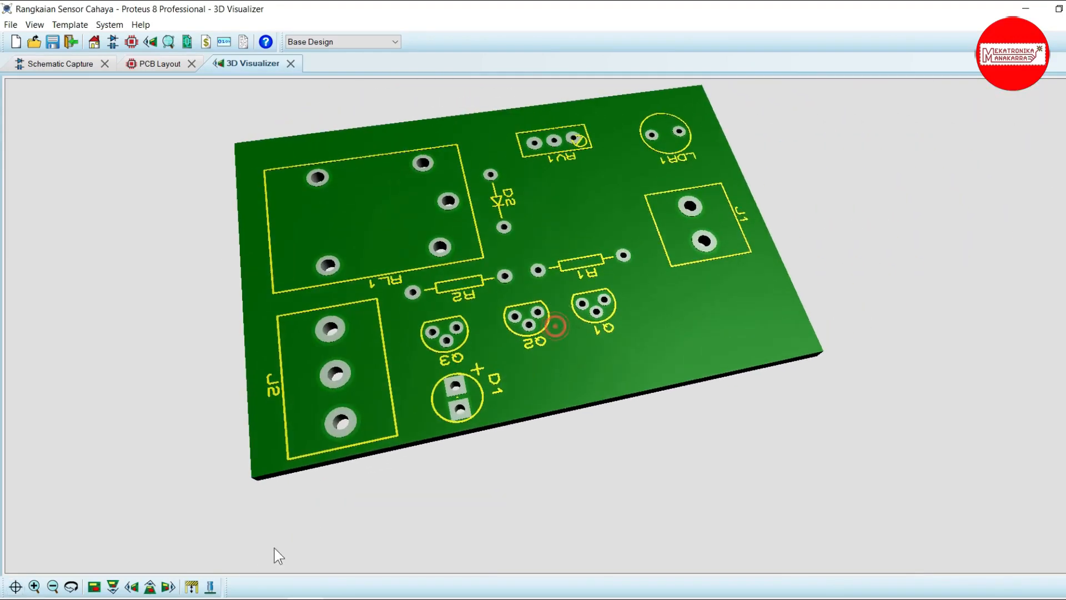
Show the 3D components again and flip the board to inspect both its solder side and its component side.
{"action": "left_click", "coordinate": [211, 588]}
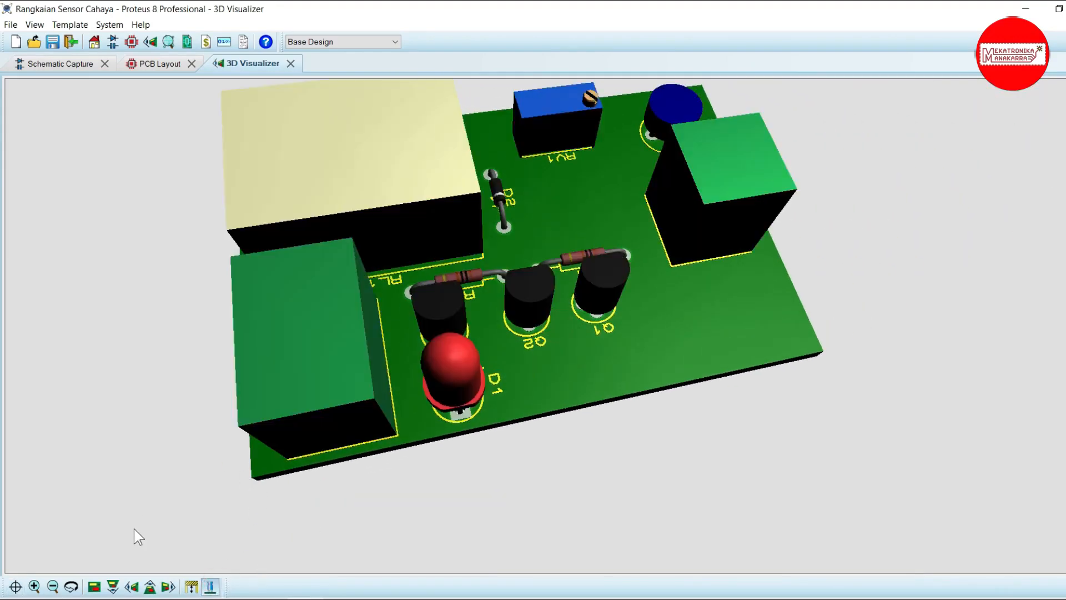
{"action": "left_click", "coordinate": [94, 587]}
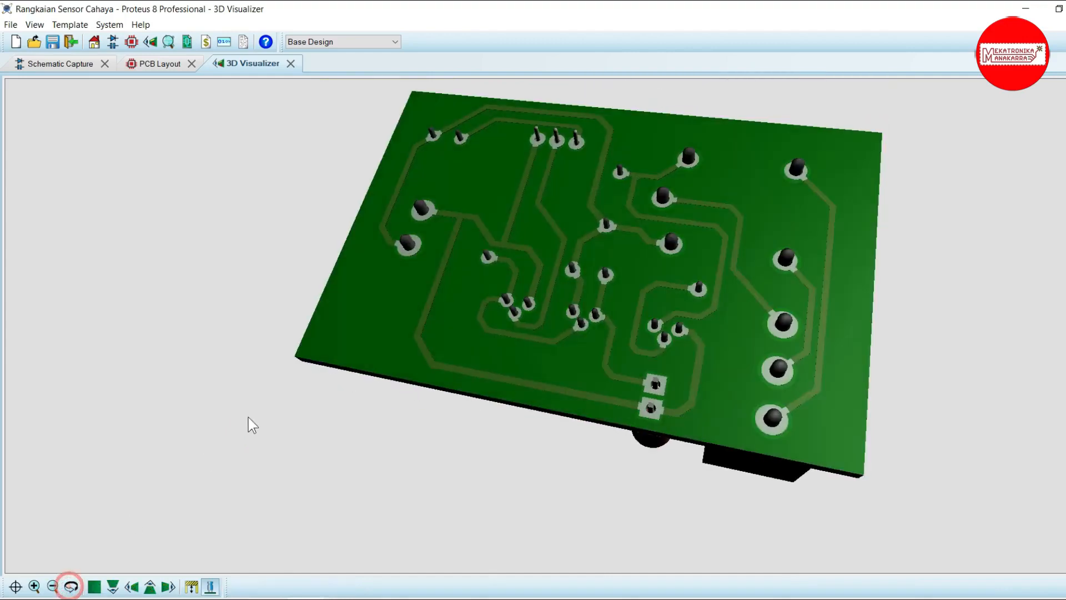
{"action": "left_click", "coordinate": [94, 587]}
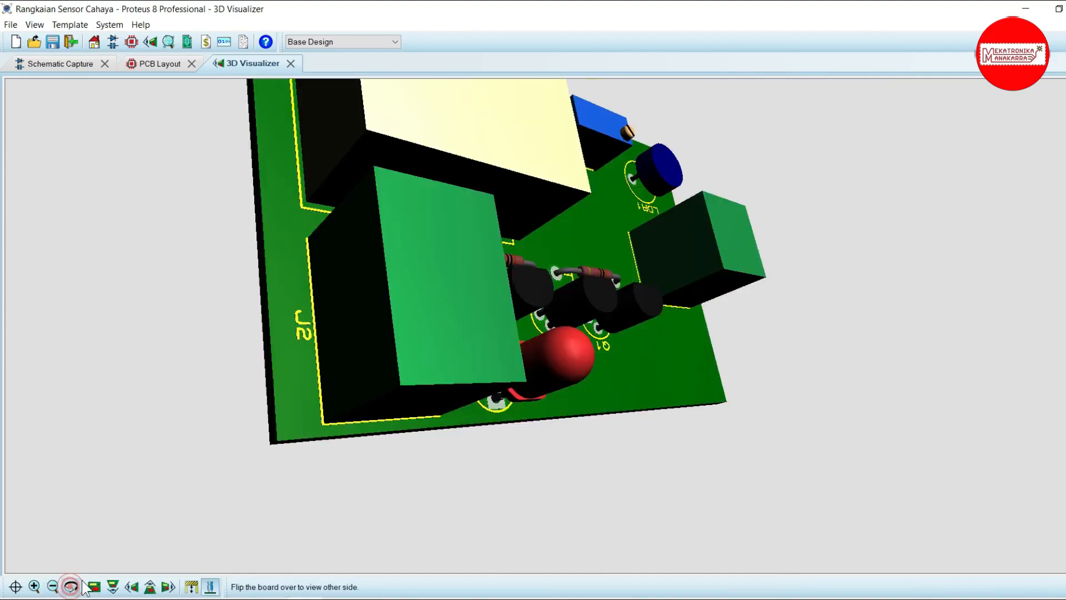
{"action": "left_click", "coordinate": [298, 511]}
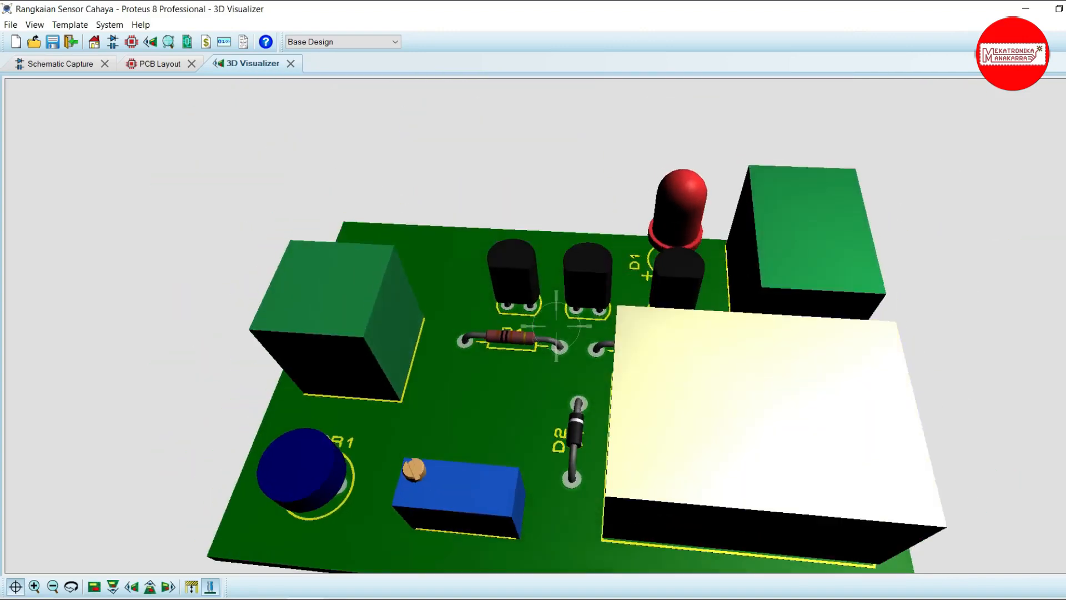
{"action": "key", "text": "Escape"}
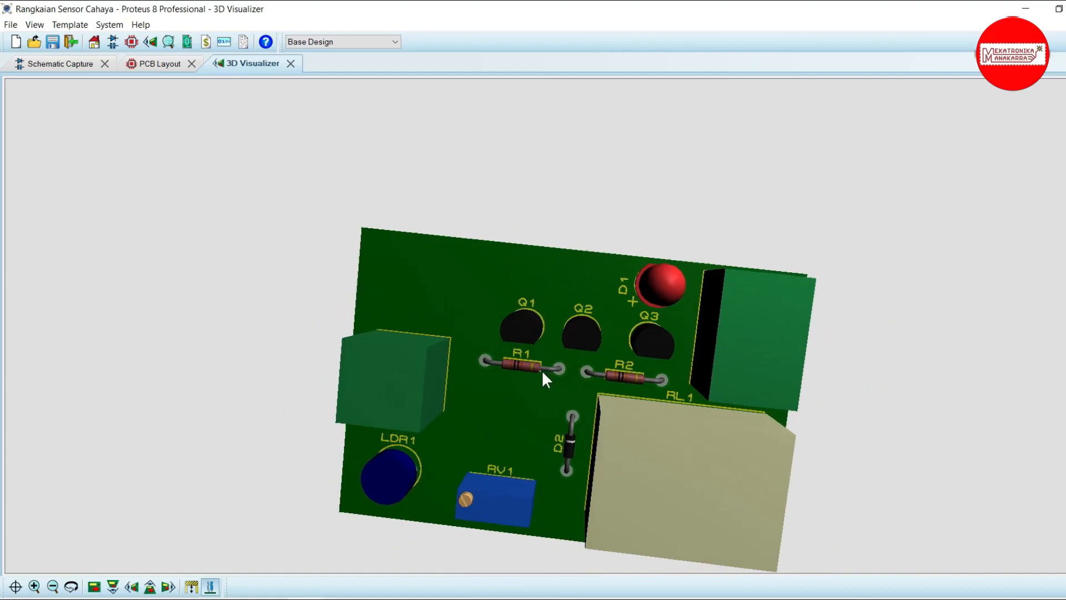
View the populated board from the right, the left and the back.
{"action": "left_click", "coordinate": [167, 589]}
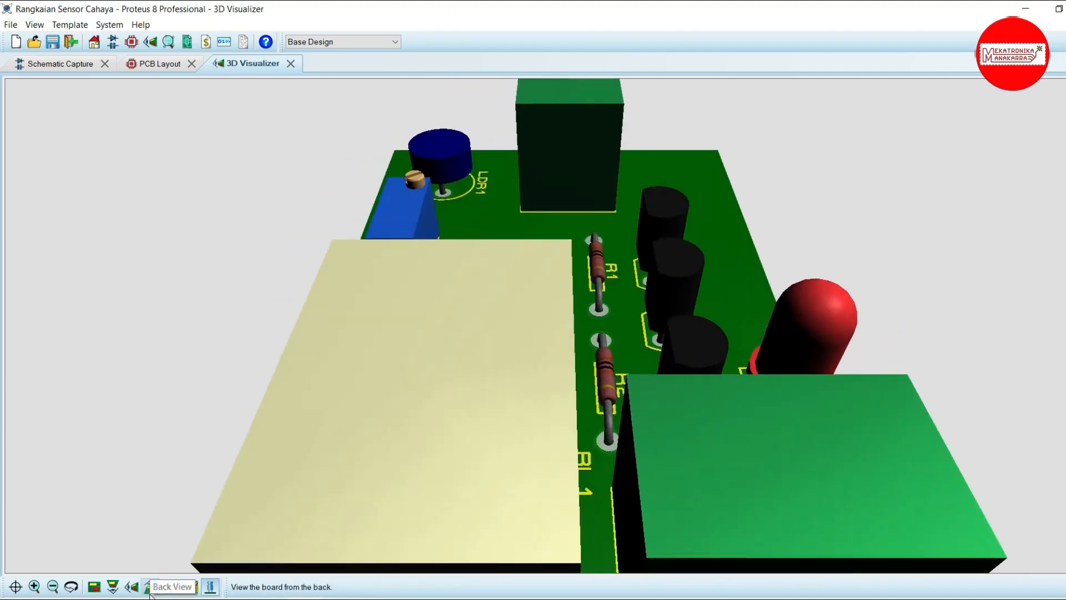
{"action": "left_click", "coordinate": [130, 590]}
{"action": "left_click", "coordinate": [129, 589]}
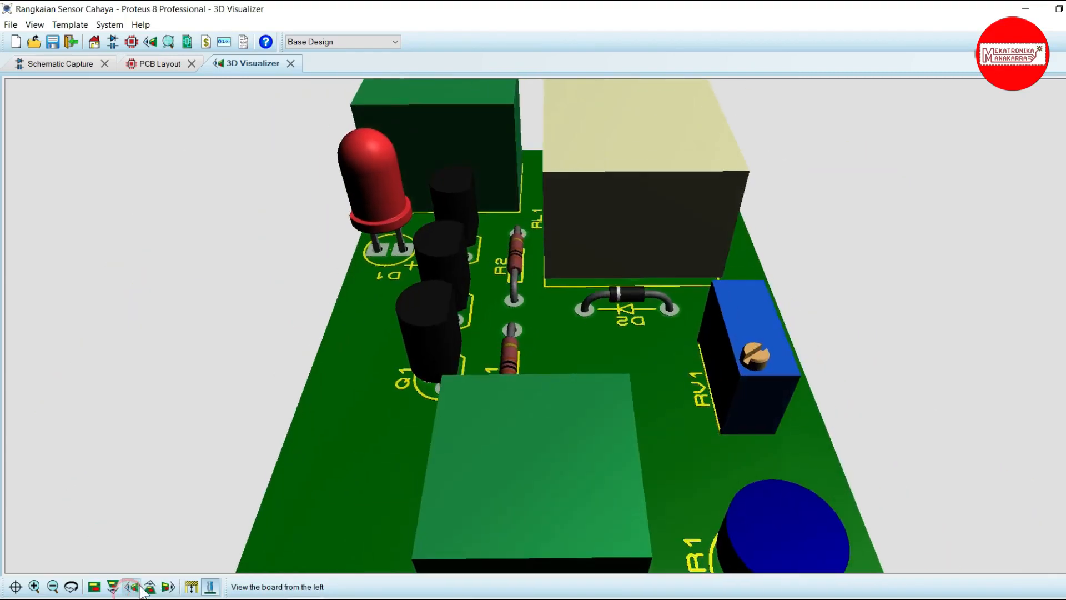
{"action": "left_click", "coordinate": [149, 588]}
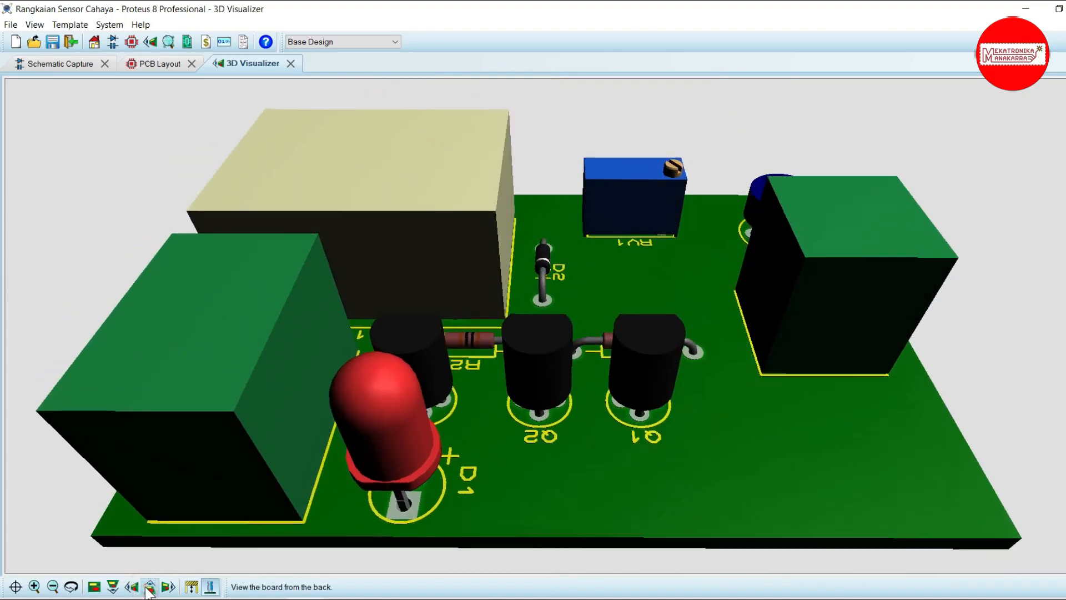
{"action": "scroll", "coordinate": [423, 320], "scroll_direction": "down", "scroll_amount": 2}
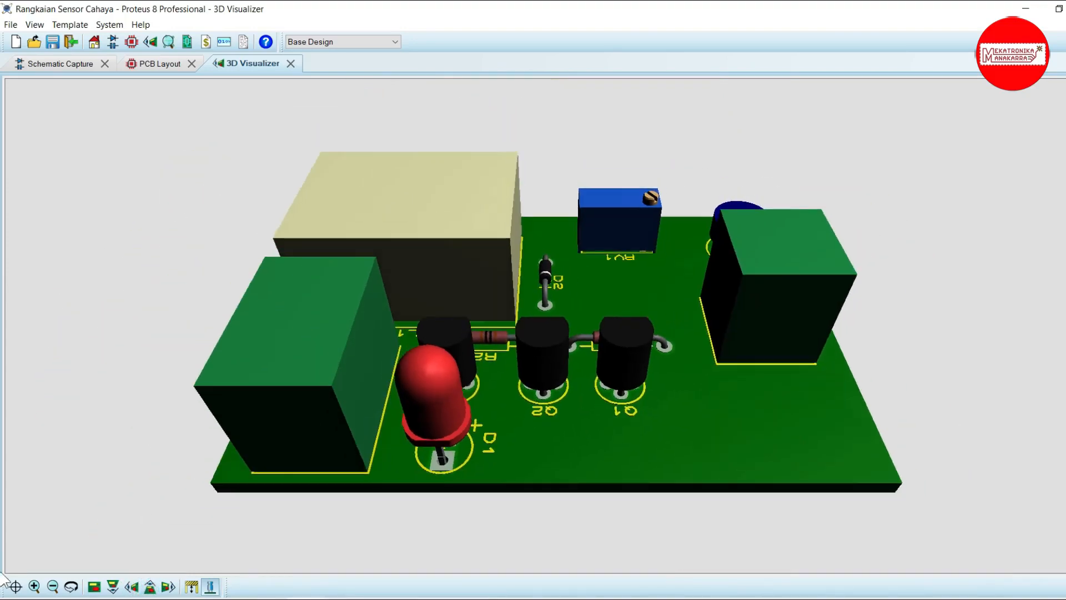
Navigate freely around the populated 3D board to inspect the components up close and from overhead.
{"action": "left_click", "coordinate": [14, 586]}
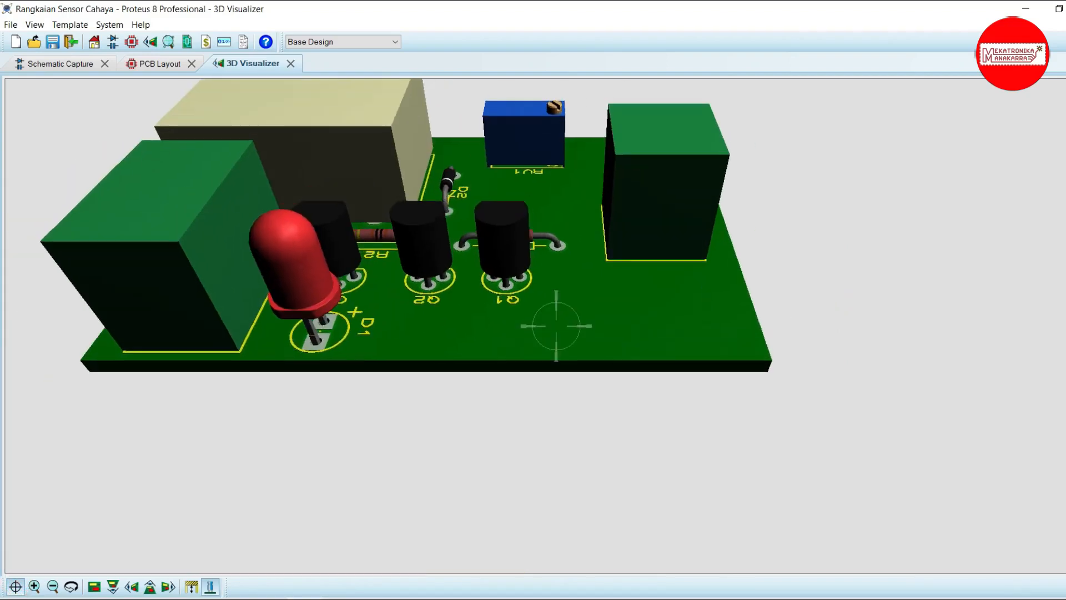
{"action": "right_click", "coordinate": [434, 202]}
{"action": "left_click_drag", "start_coordinate": [406, 196], "coordinate": [411, 272]}
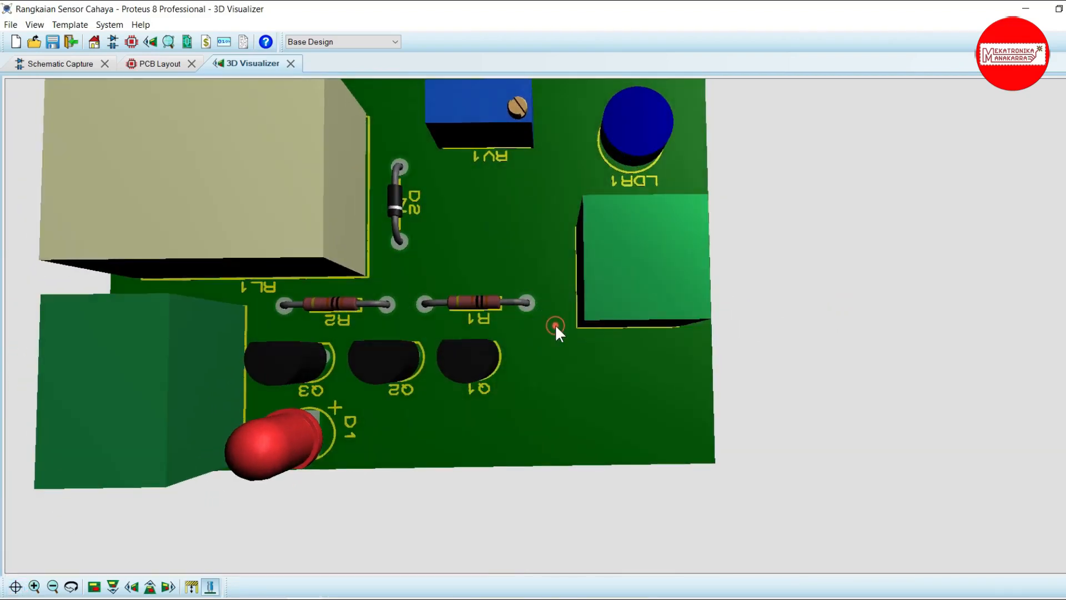
{"action": "scroll", "coordinate": [854, 392], "scroll_direction": "down", "scroll_amount": 2}
{"action": "left_click_drag", "start_coordinate": [359, 363], "coordinate": [383, 416]}
Review the PCB layout, 3D model and schematic of the light sensor in turn, ending on the PCB layout.
{"action": "left_click", "coordinate": [154, 68]}
{"action": "scroll", "coordinate": [672, 321], "scroll_direction": "down", "scroll_amount": 2}
{"action": "scroll", "coordinate": [628, 324], "scroll_direction": "up", "scroll_amount": 1}
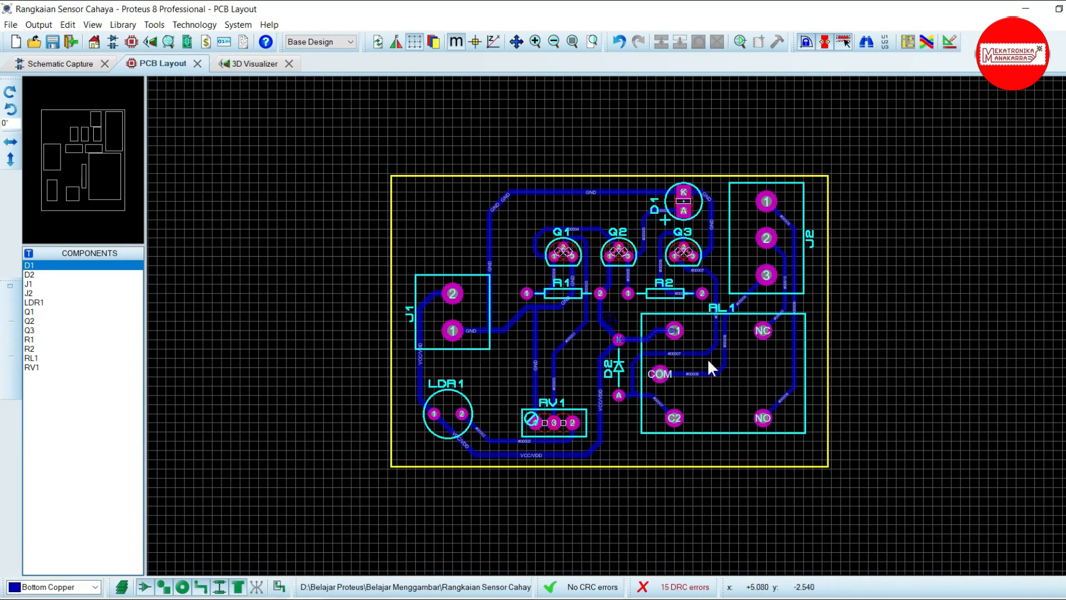
{"action": "left_click", "coordinate": [250, 67]}
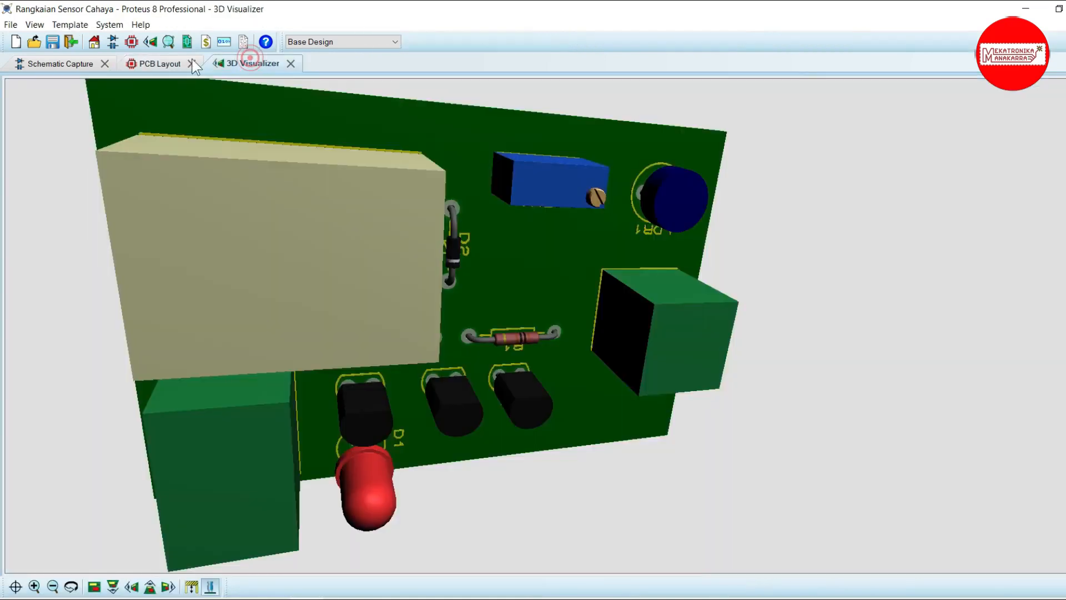
{"action": "left_click", "coordinate": [67, 63]}
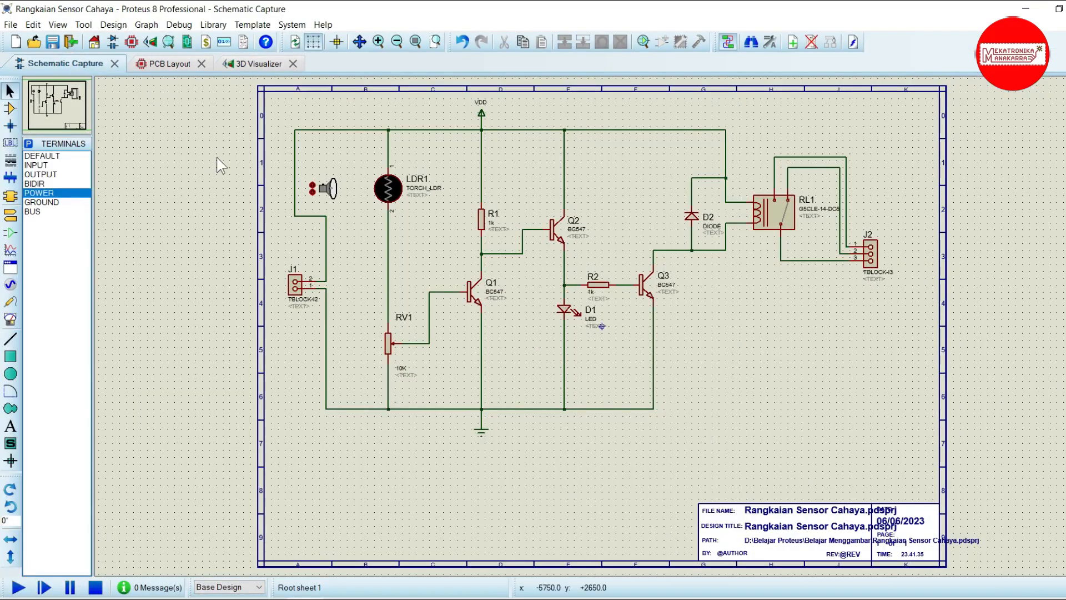
{"action": "left_click", "coordinate": [167, 64]}
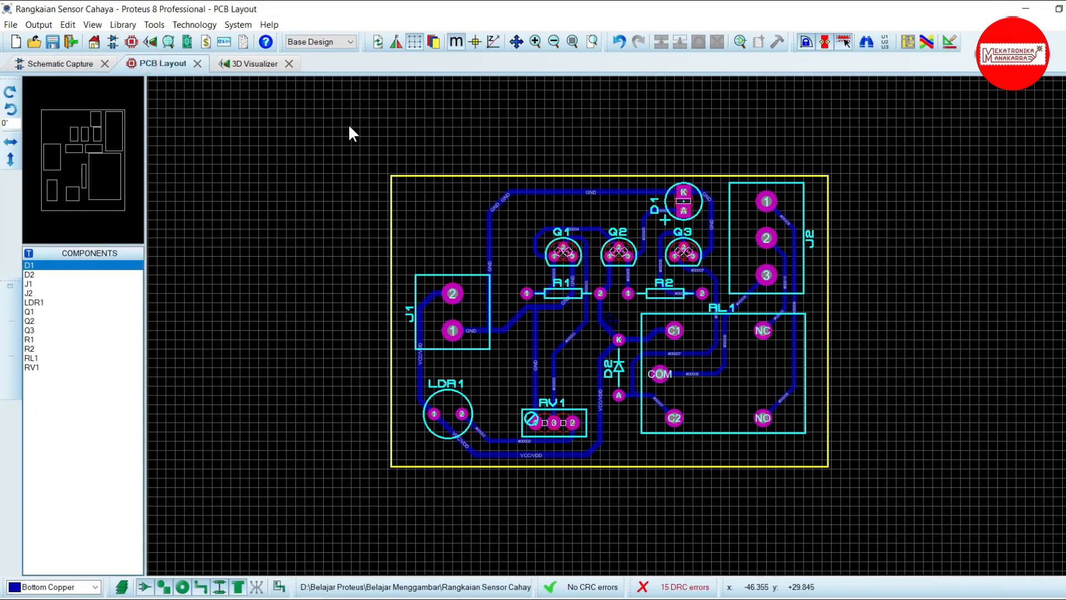
Examine the bottom copper routing in the PCB layout, both across the whole board and close up around Q1, D2 and RL1.
{"action": "scroll", "coordinate": [624, 328], "scroll_direction": "up", "scroll_amount": 1}
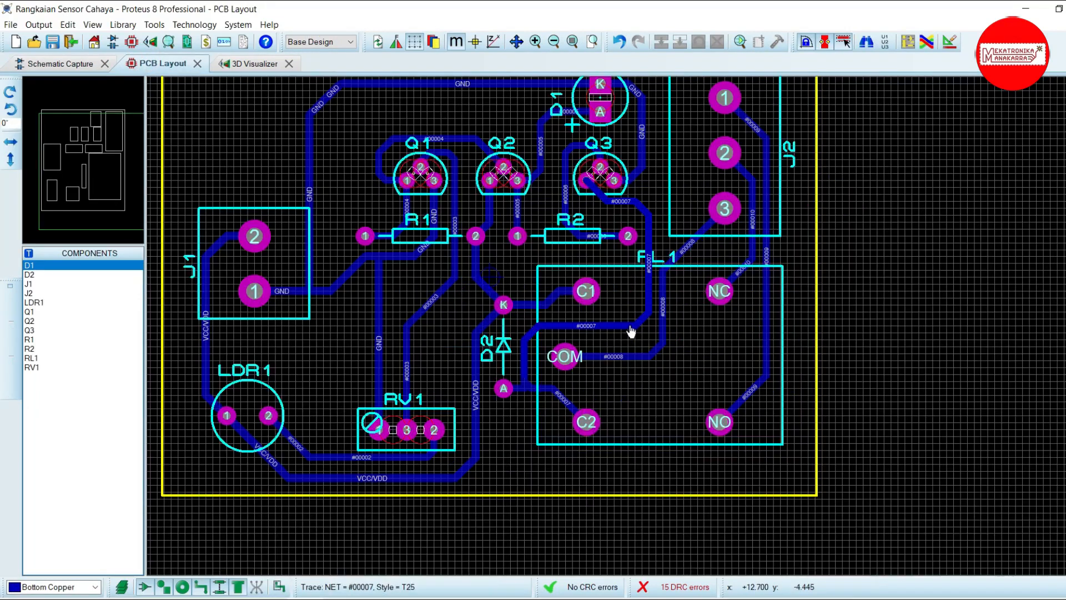
{"action": "scroll", "coordinate": [562, 290], "scroll_direction": "down", "scroll_amount": 2}
{"action": "scroll", "coordinate": [637, 334], "scroll_direction": "up", "scroll_amount": 2}
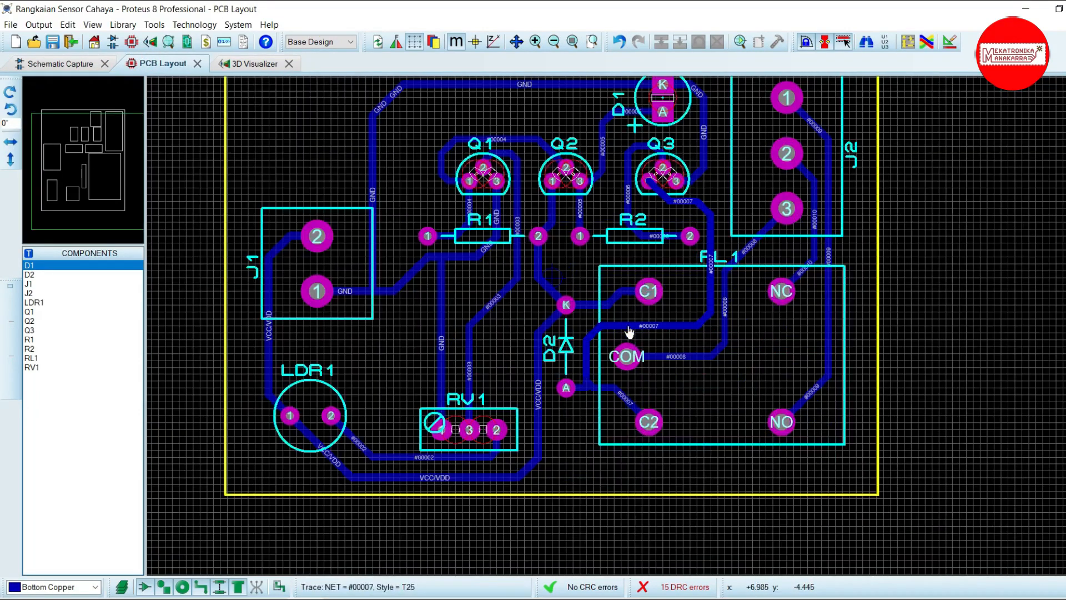
{"action": "scroll", "coordinate": [628, 324], "scroll_direction": "down", "scroll_amount": 1}
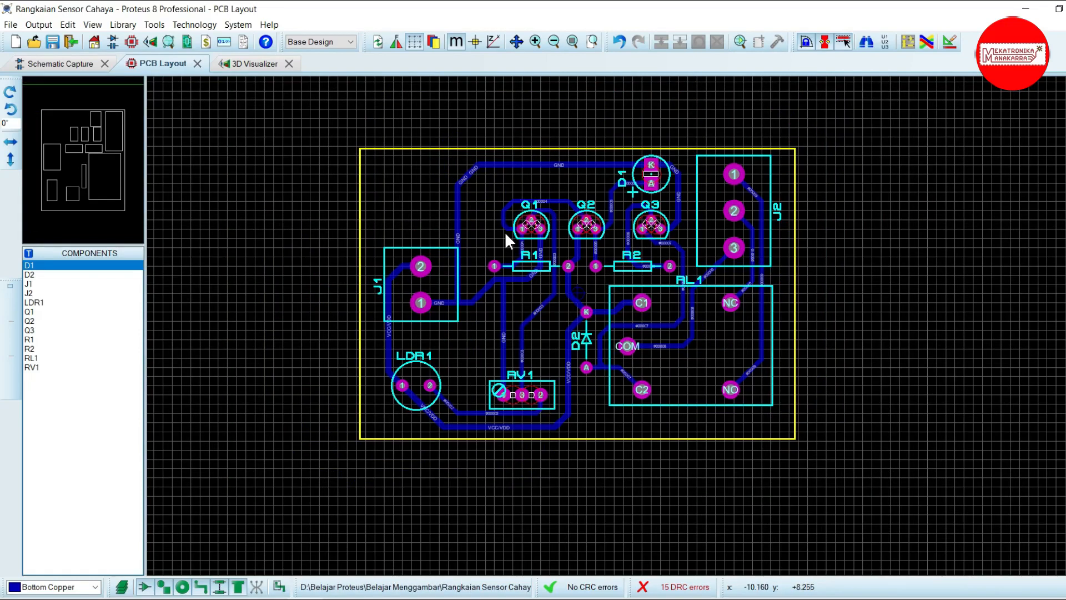
{"action": "scroll", "coordinate": [627, 324], "scroll_direction": "up", "scroll_amount": 2}
{"action": "scroll", "coordinate": [628, 325], "scroll_direction": "down", "scroll_amount": 2}
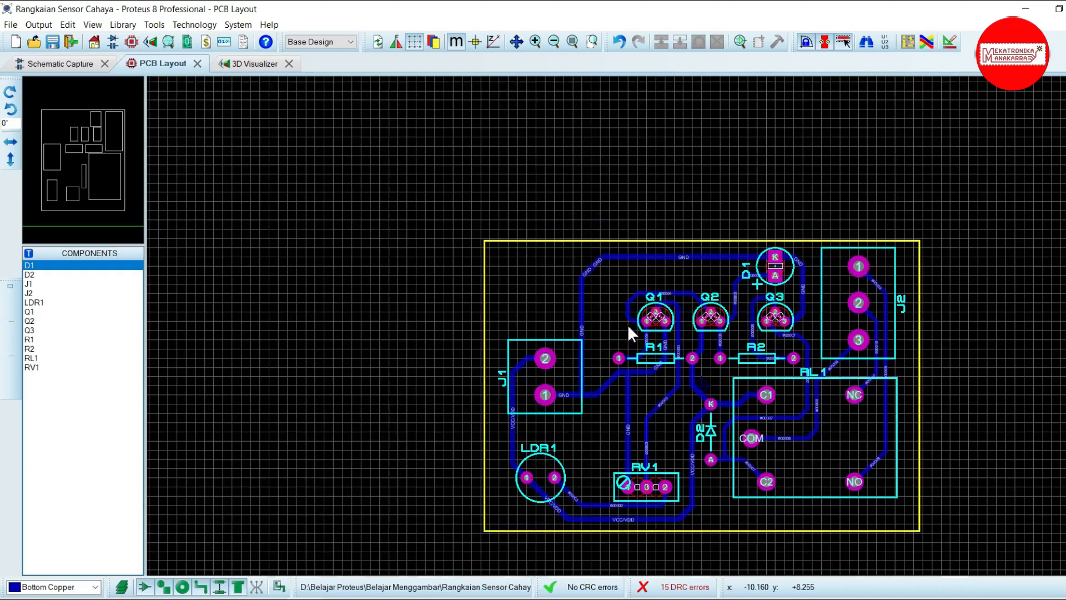
{"action": "scroll", "coordinate": [630, 331], "scroll_direction": "up", "scroll_amount": 1}
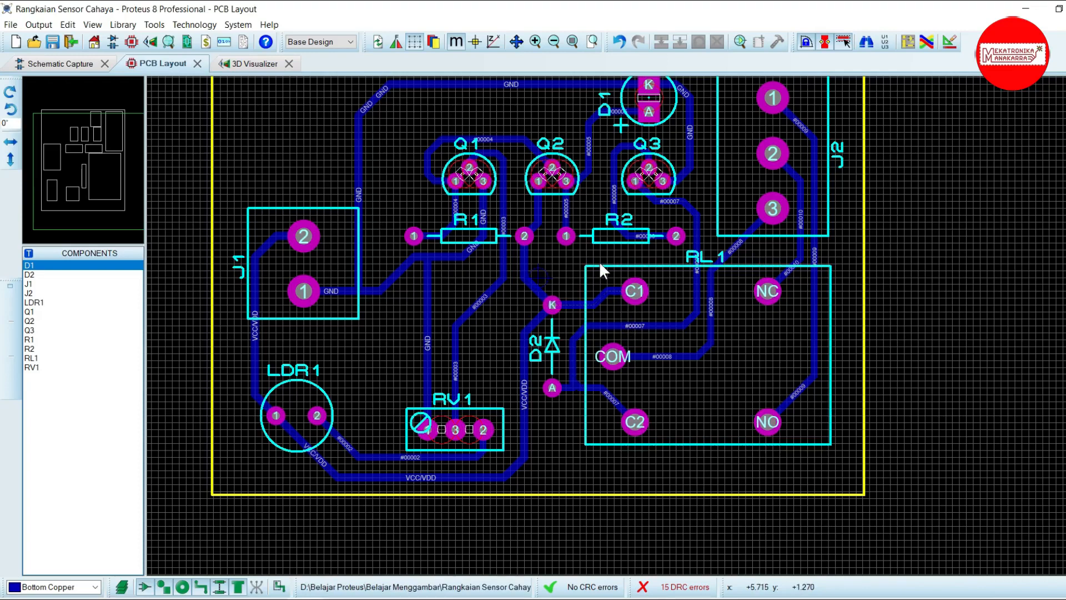
{"action": "scroll", "coordinate": [581, 272], "scroll_direction": "down", "scroll_amount": 1}
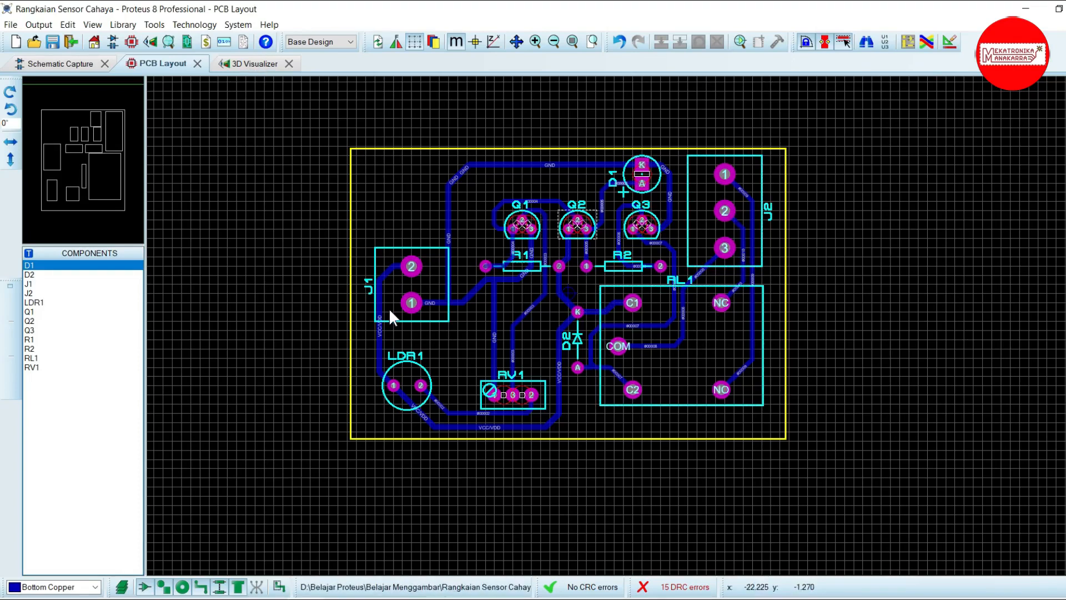
{"action": "scroll", "coordinate": [385, 310], "scroll_direction": "up", "scroll_amount": 2}
{"action": "scroll", "coordinate": [900, 321], "scroll_direction": "up", "scroll_amount": 1}
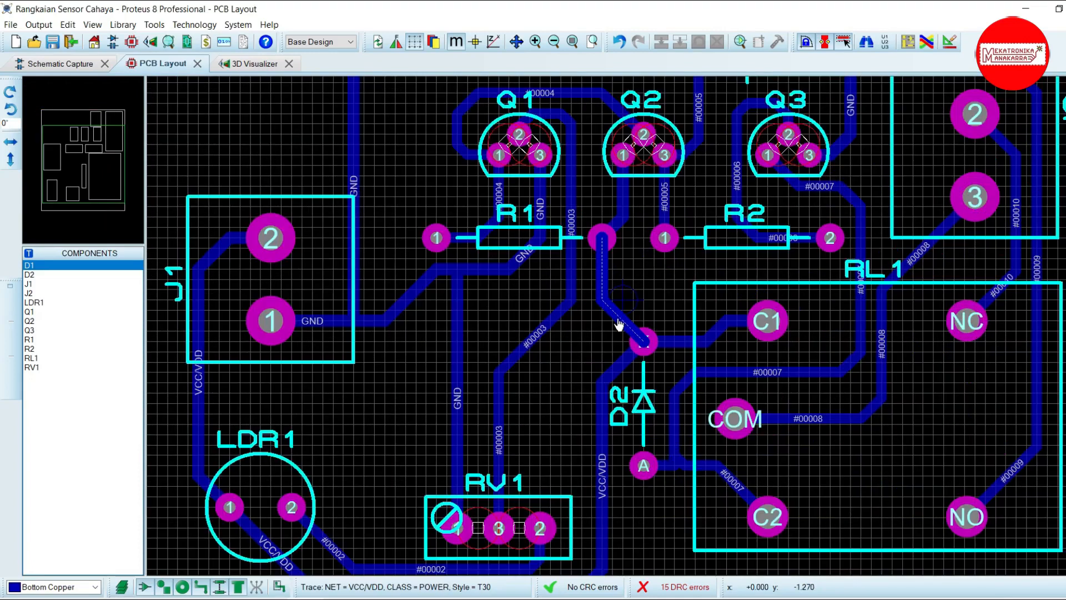
Add the top silk text SENSOR CAHAYA near the board's upper edge and move it clear of Q1 and Q2.
{"action": "scroll", "coordinate": [619, 325], "scroll_direction": "down", "scroll_amount": 1}
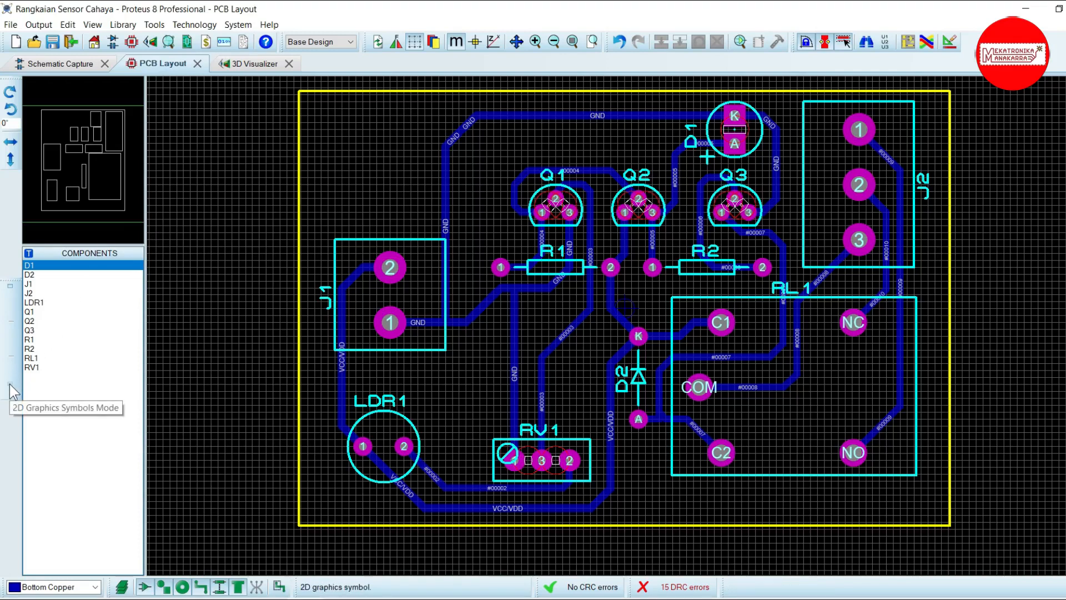
{"action": "type", "text": "NSOR CAHAYA"}
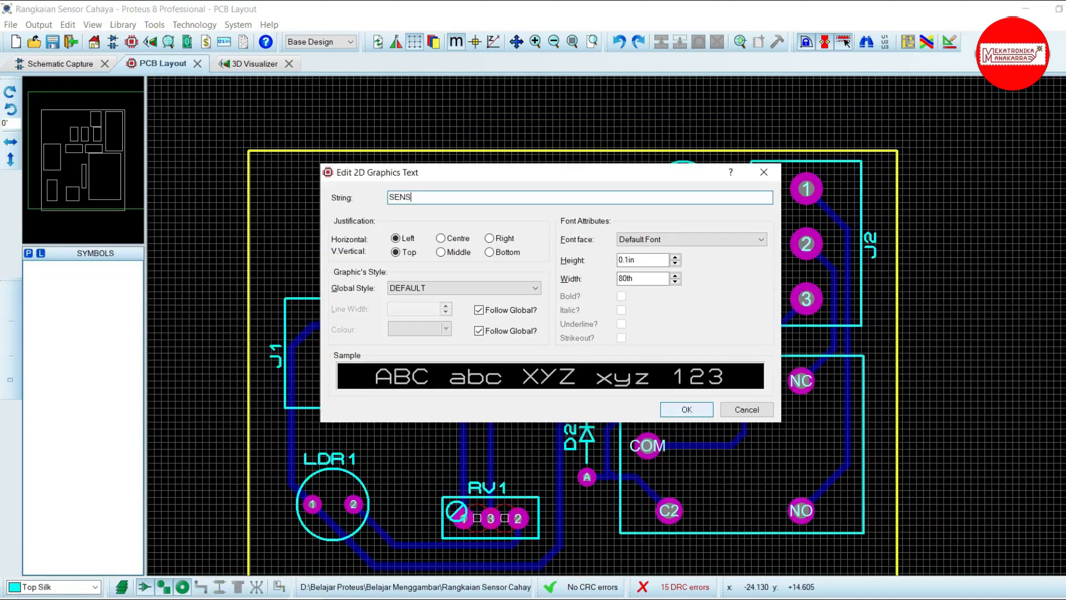
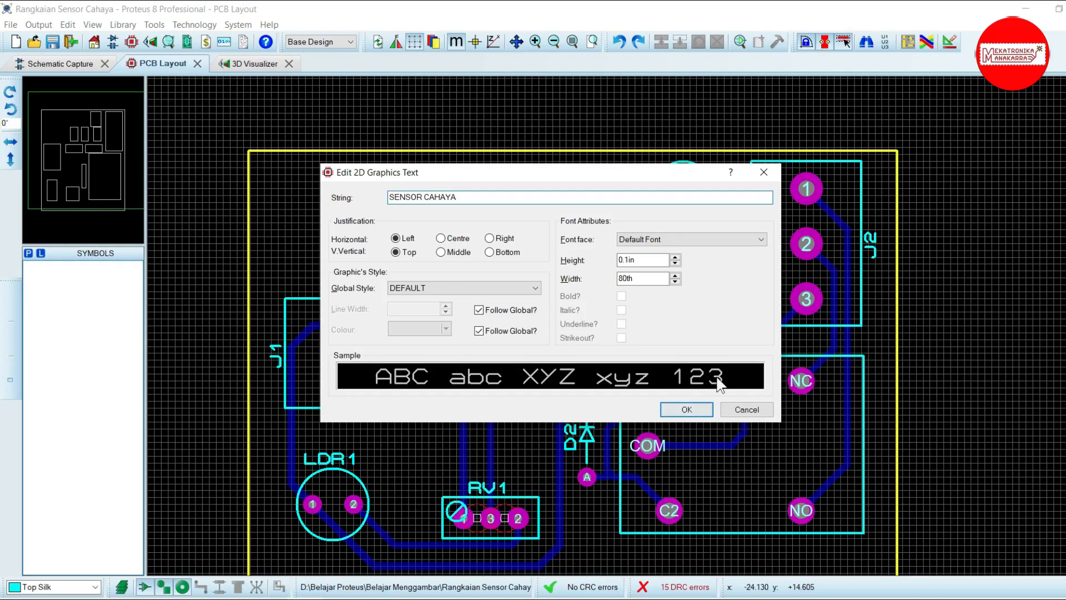
{"action": "left_click", "coordinate": [687, 411]}
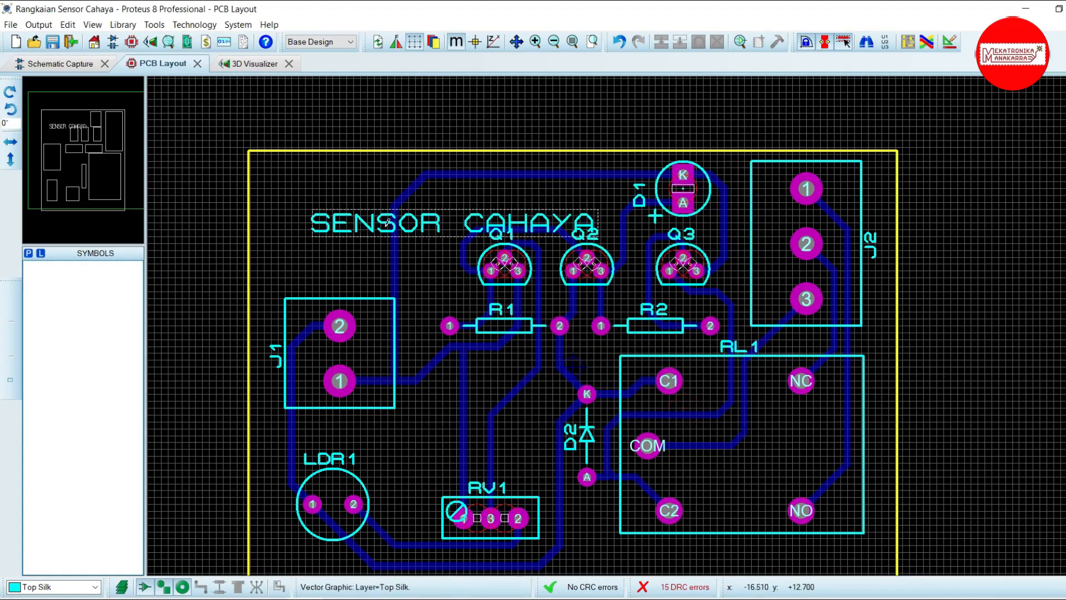
{"action": "left_click", "coordinate": [15, 285]}
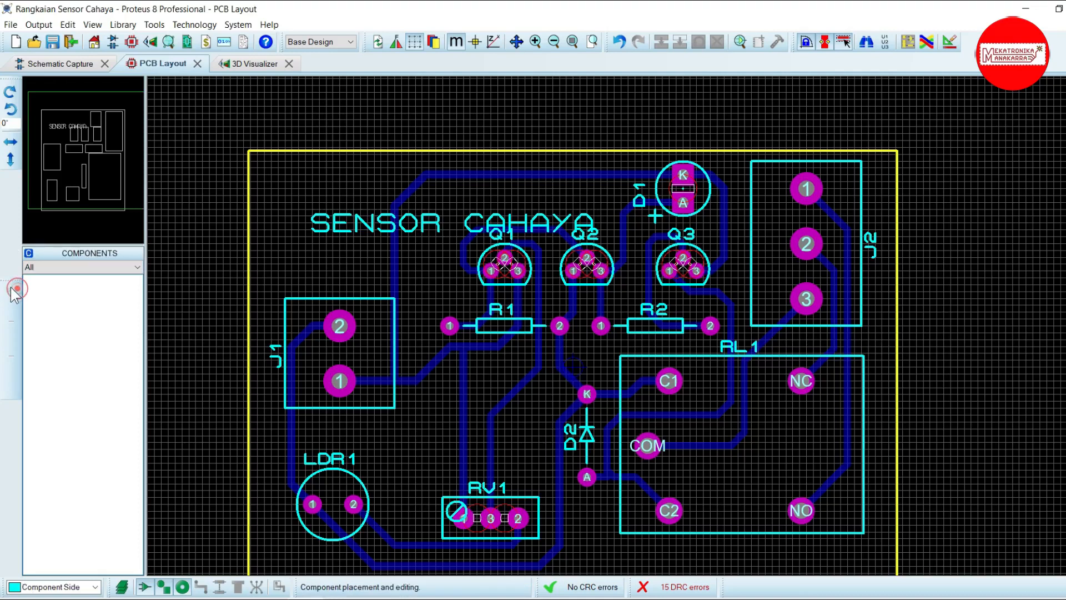
{"action": "left_click_drag", "start_coordinate": [331, 227], "coordinate": [302, 199]}
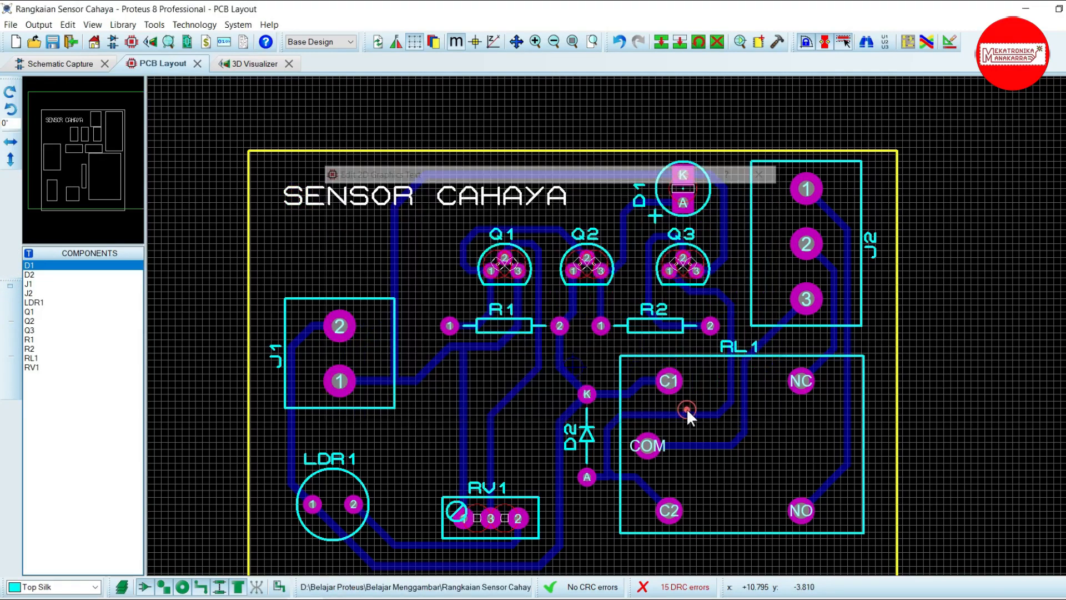
Set the SENSOR CAHAYA text height to 0.2in and shift the text up toward the board's upper edge.
{"action": "double_click", "coordinate": [365, 198]}
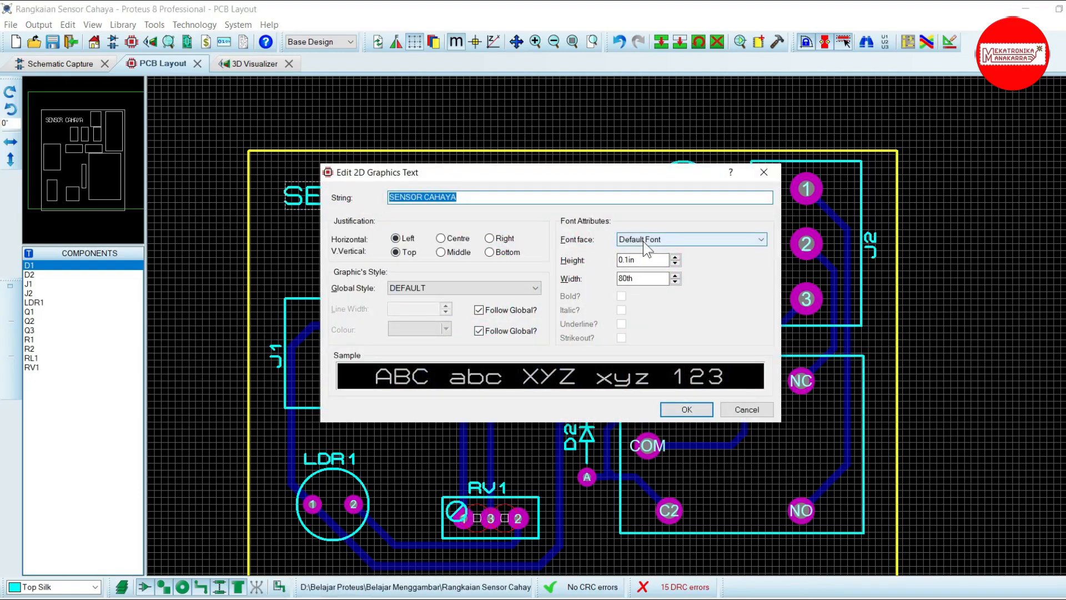
{"action": "left_click", "coordinate": [642, 260]}
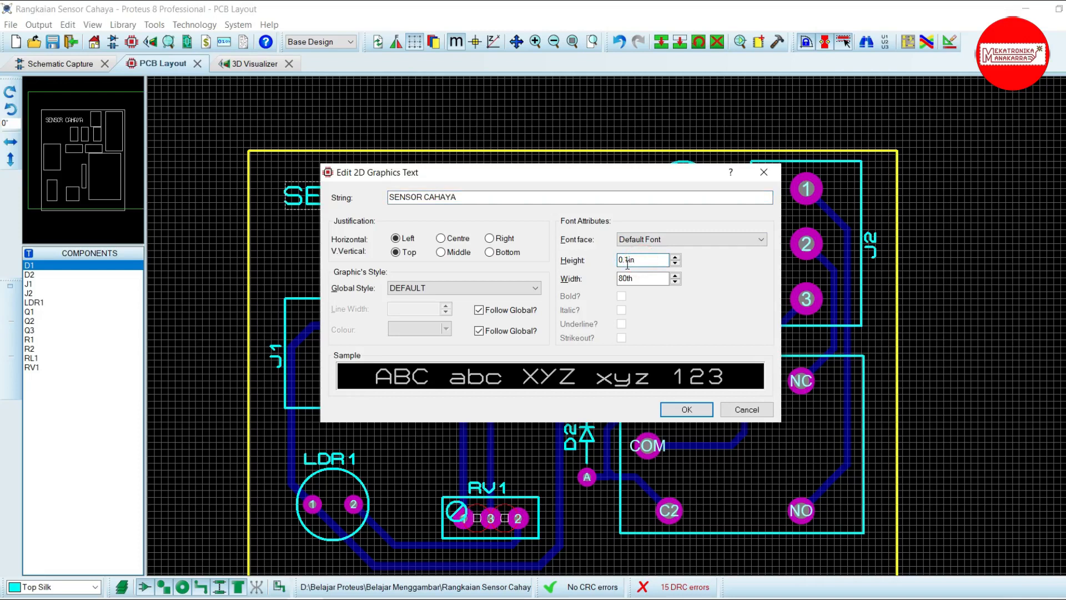
{"action": "left_click_drag", "start_coordinate": [626, 260], "coordinate": [630, 260]}
{"action": "left_click", "coordinate": [686, 410]}
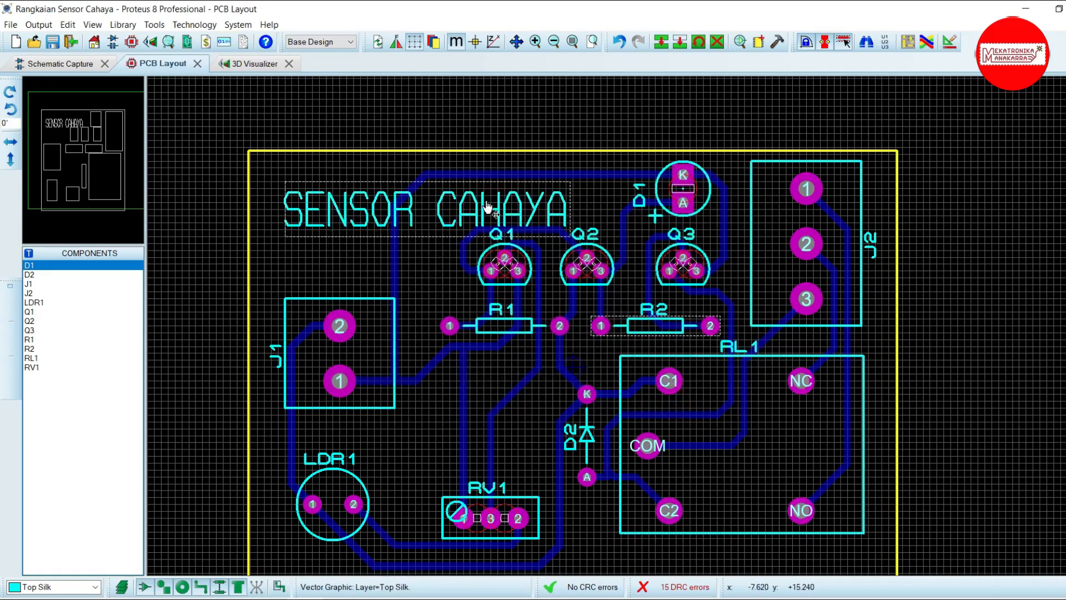
{"action": "left_click_drag", "start_coordinate": [489, 207], "coordinate": [495, 187]}
{"action": "left_click", "coordinate": [688, 409]}
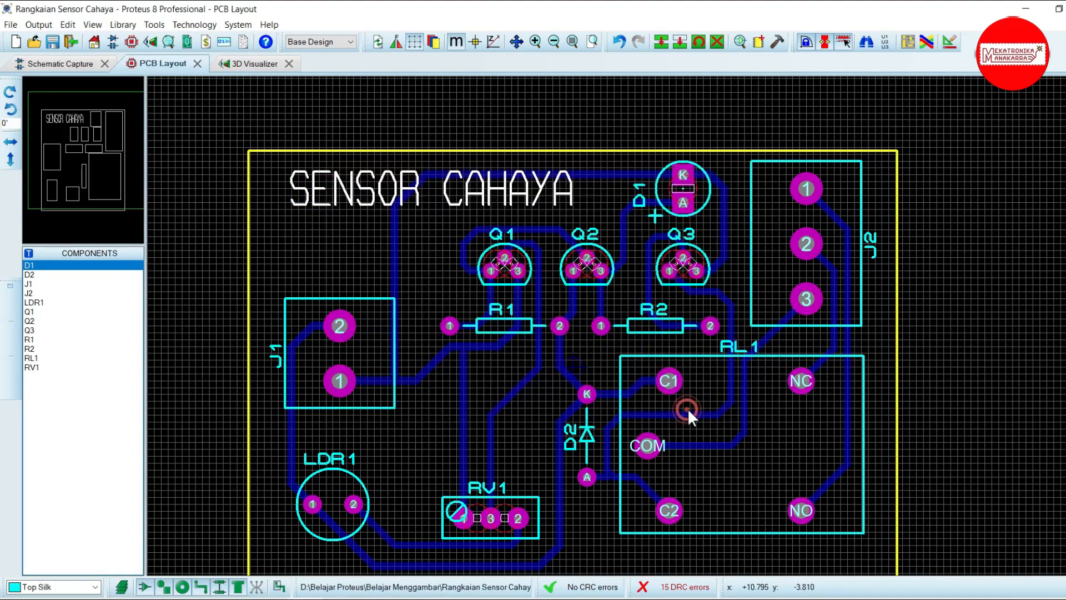
Change the SENSOR CAHAYA text's font face to Vector Font and nudge the text slightly down and to the right.
{"action": "double_click", "coordinate": [509, 195]}
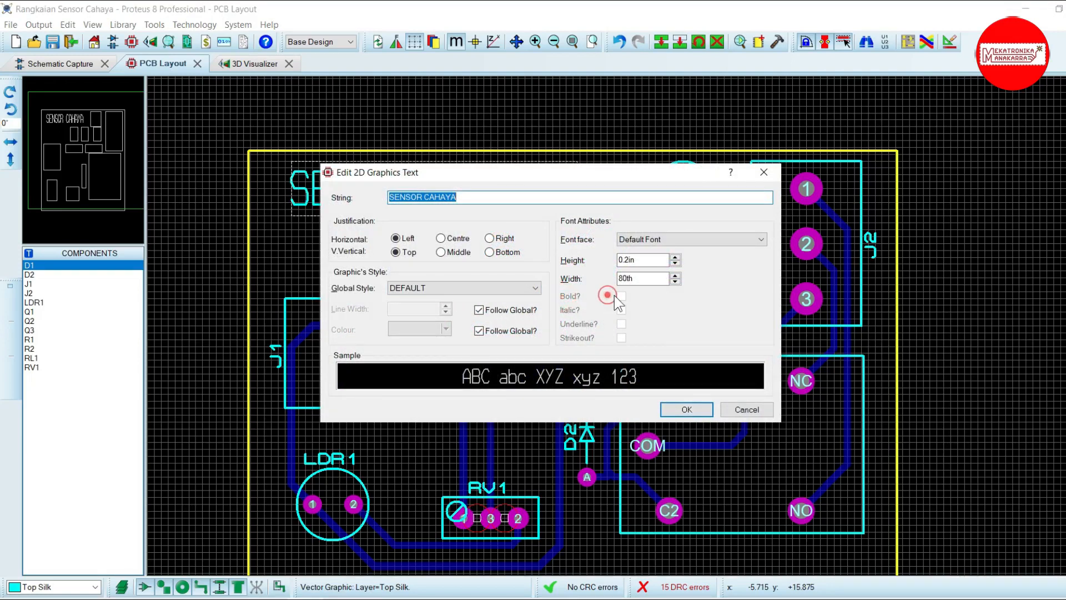
{"action": "left_click", "coordinate": [647, 241]}
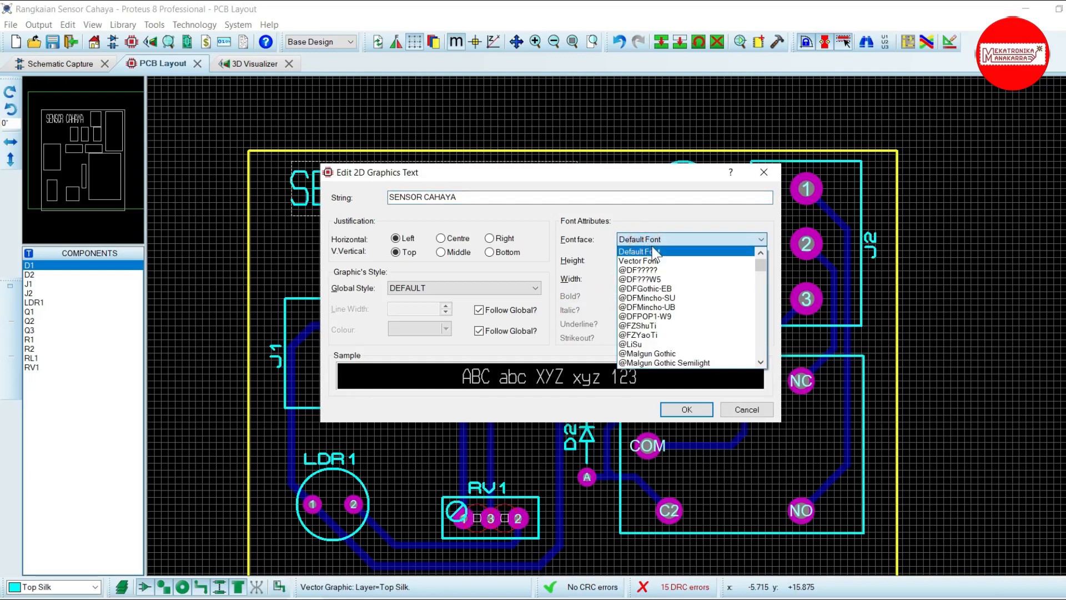
{"action": "left_click", "coordinate": [647, 260]}
{"action": "left_click", "coordinate": [620, 294]}
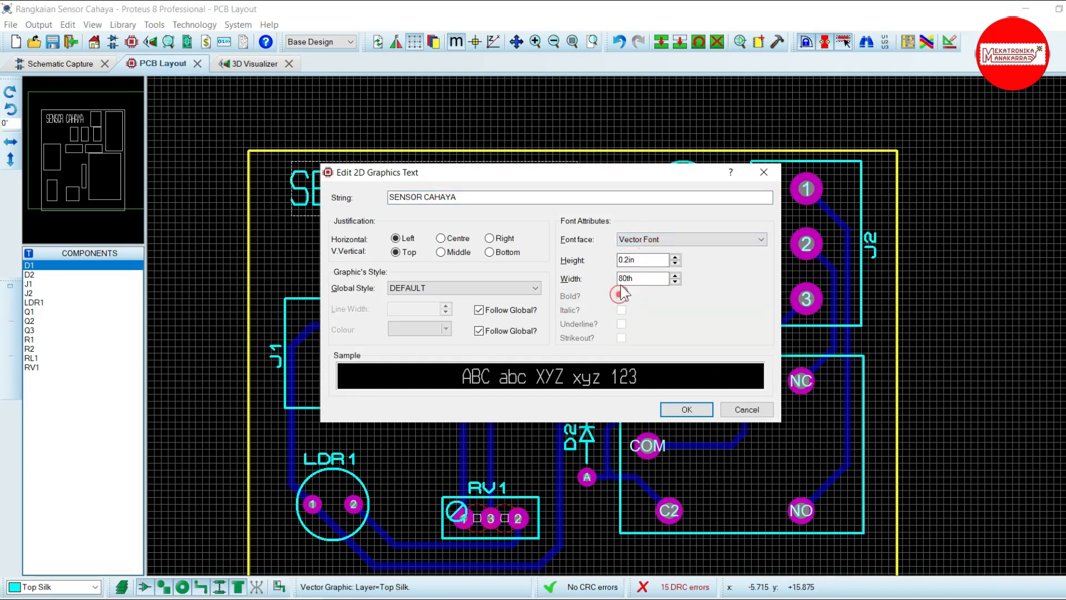
{"action": "left_click", "coordinate": [687, 409]}
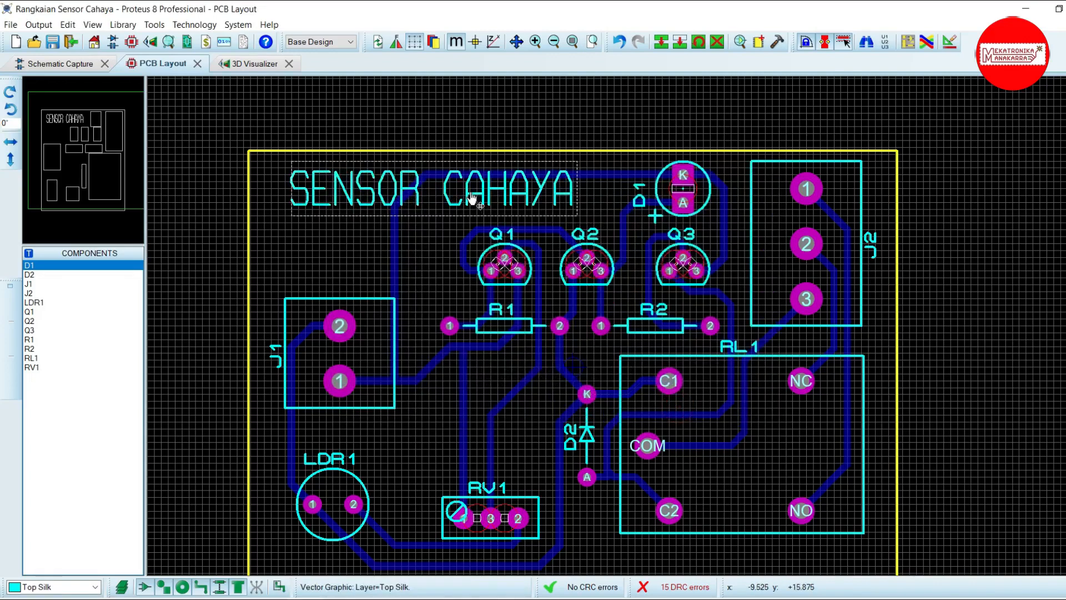
{"action": "left_click_drag", "start_coordinate": [471, 199], "coordinate": [478, 206]}
{"action": "left_click", "coordinate": [198, 213]}
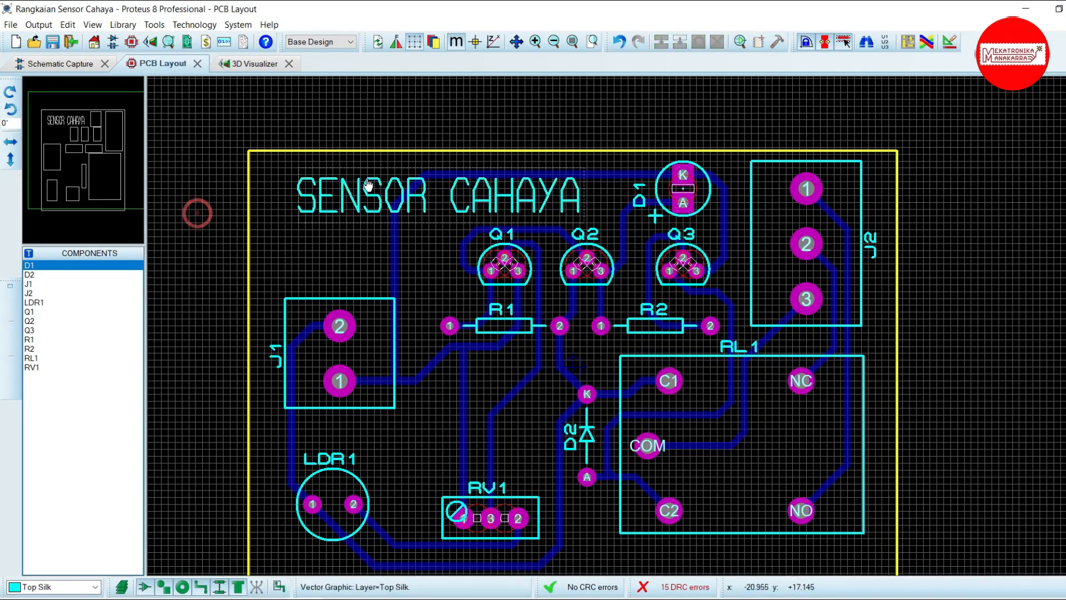
Add the top silk text Mekatronika Manakarra and fit it inside the board's lower edge, below RV1 and RL1.
{"action": "scroll", "coordinate": [383, 194], "scroll_direction": "down", "scroll_amount": 1}
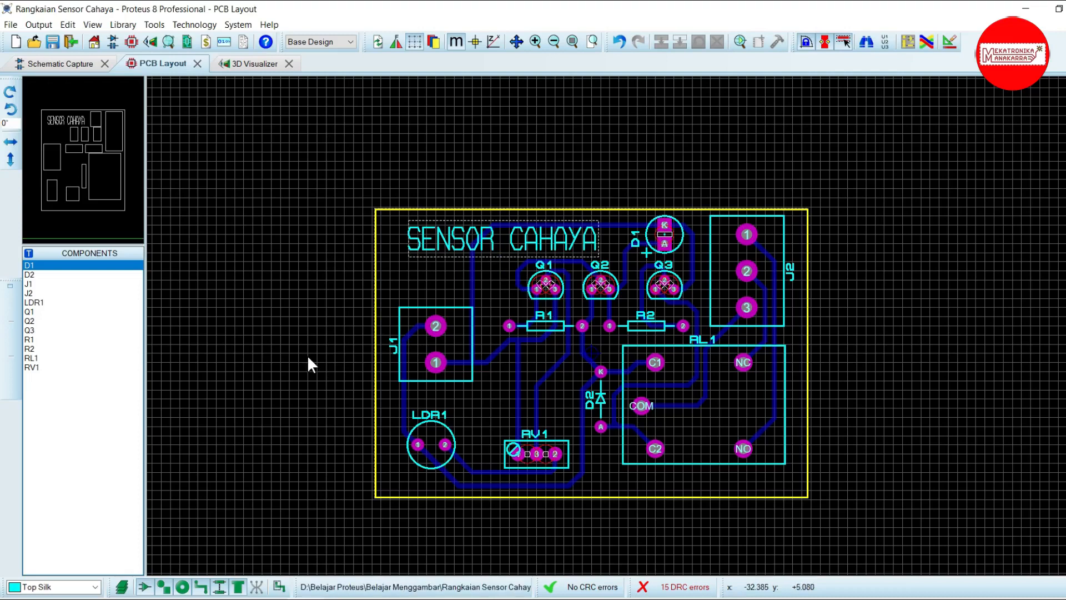
{"action": "right_click", "coordinate": [261, 371]}
{"action": "mouse_move", "coordinate": [274, 383]}
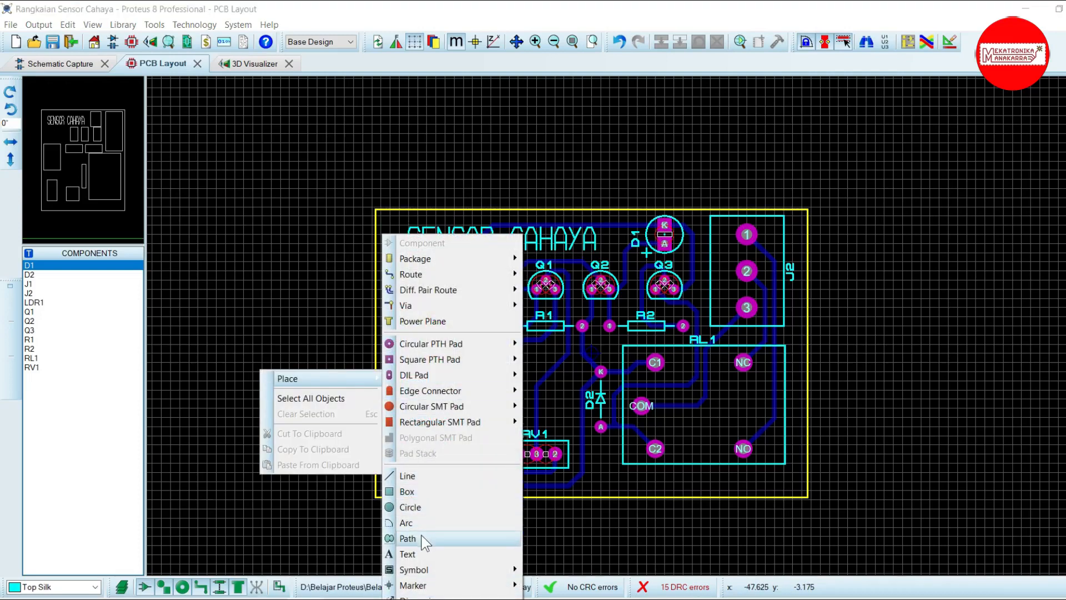
{"action": "left_click", "coordinate": [414, 570]}
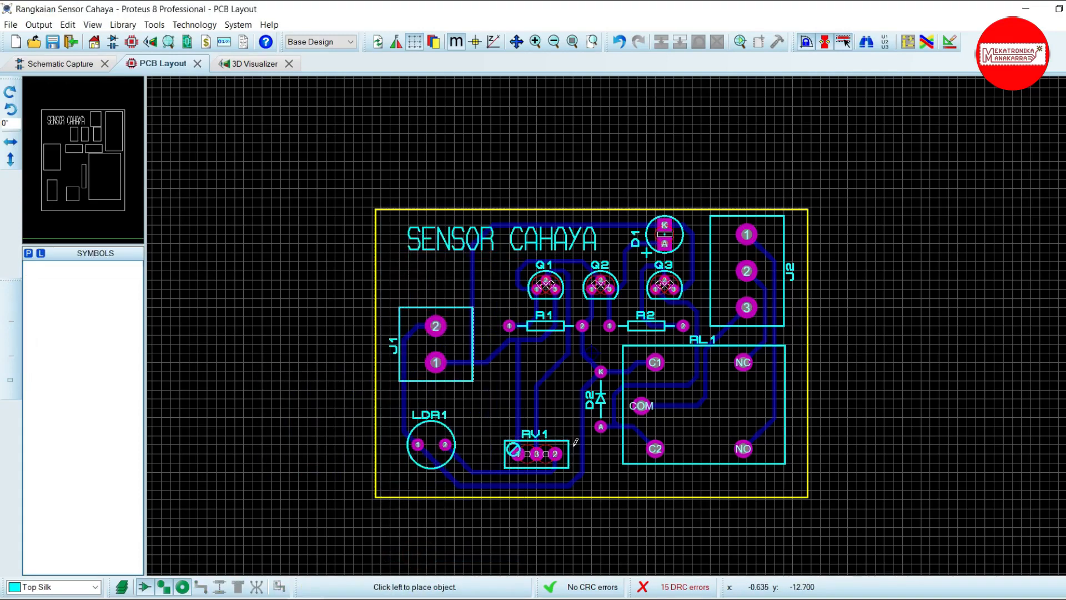
{"action": "left_click", "coordinate": [646, 476]}
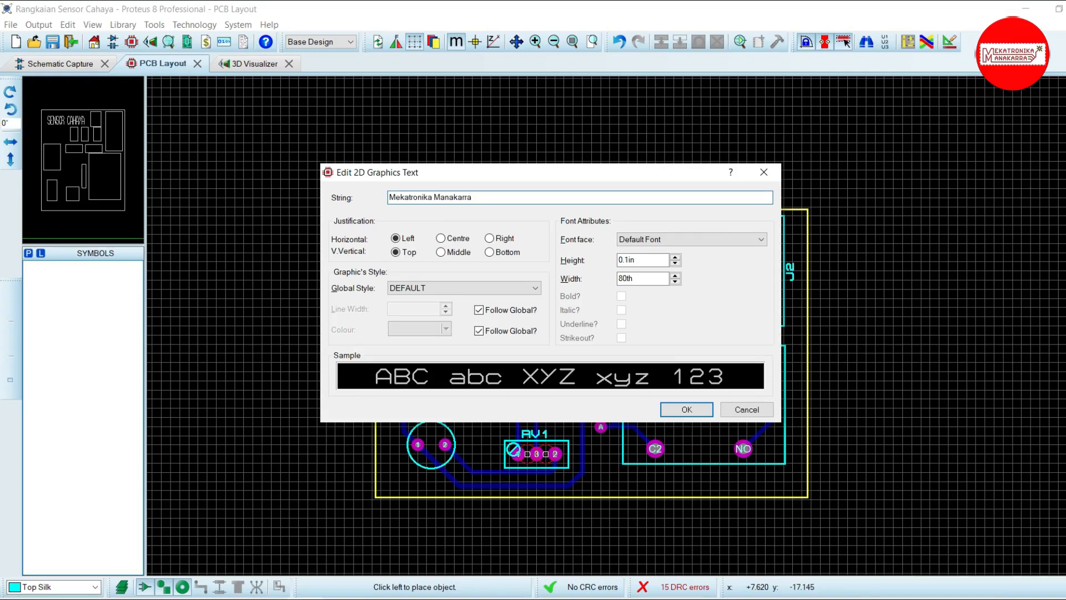
{"action": "left_click", "coordinate": [687, 410]}
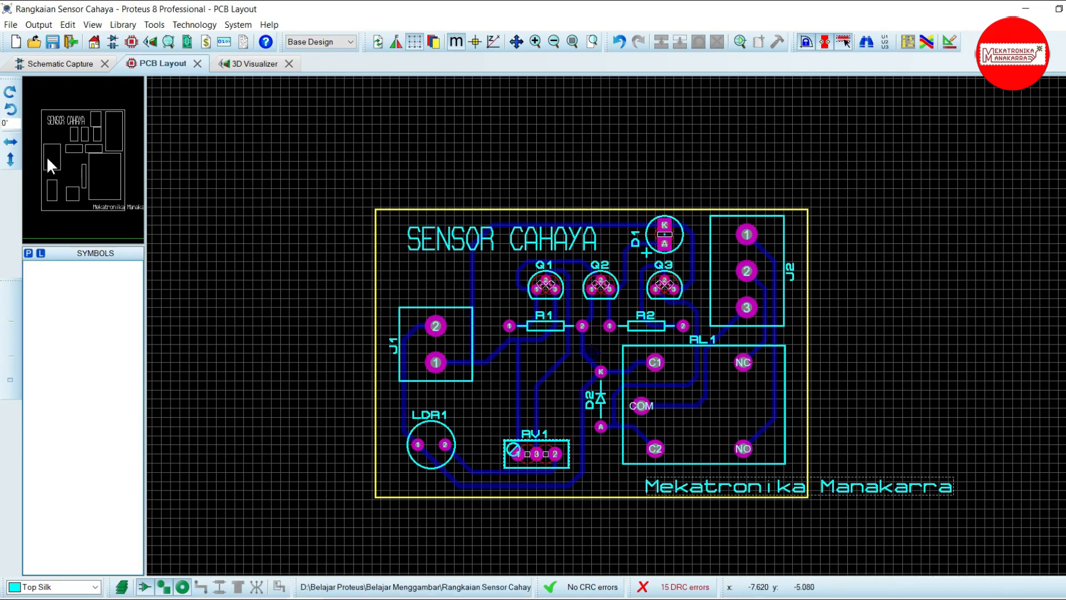
{"action": "left_click", "coordinate": [10, 286]}
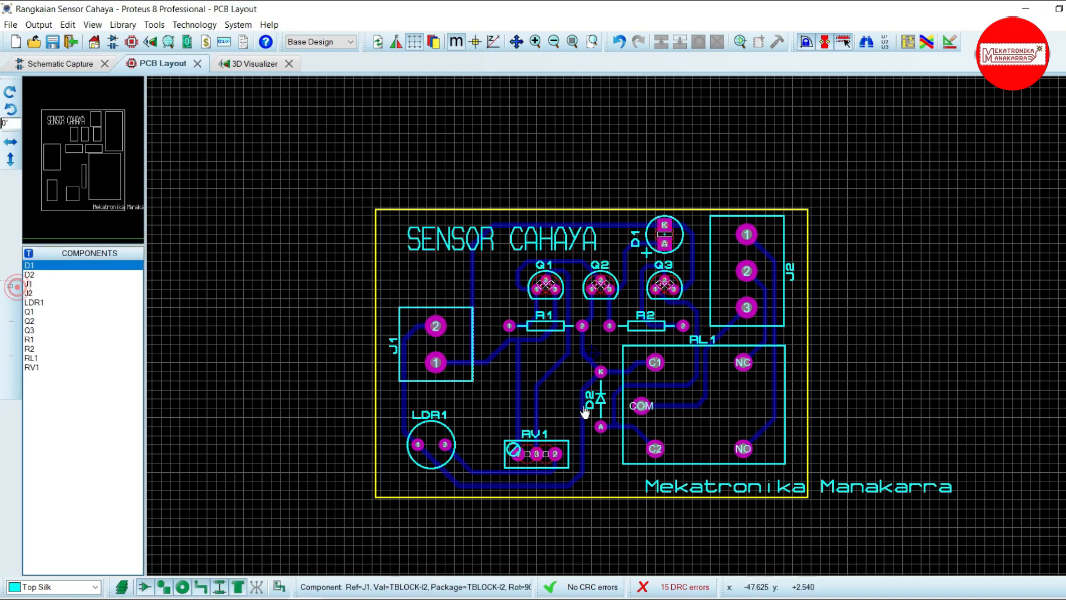
{"action": "left_click_drag", "start_coordinate": [732, 496], "coordinate": [577, 482]}
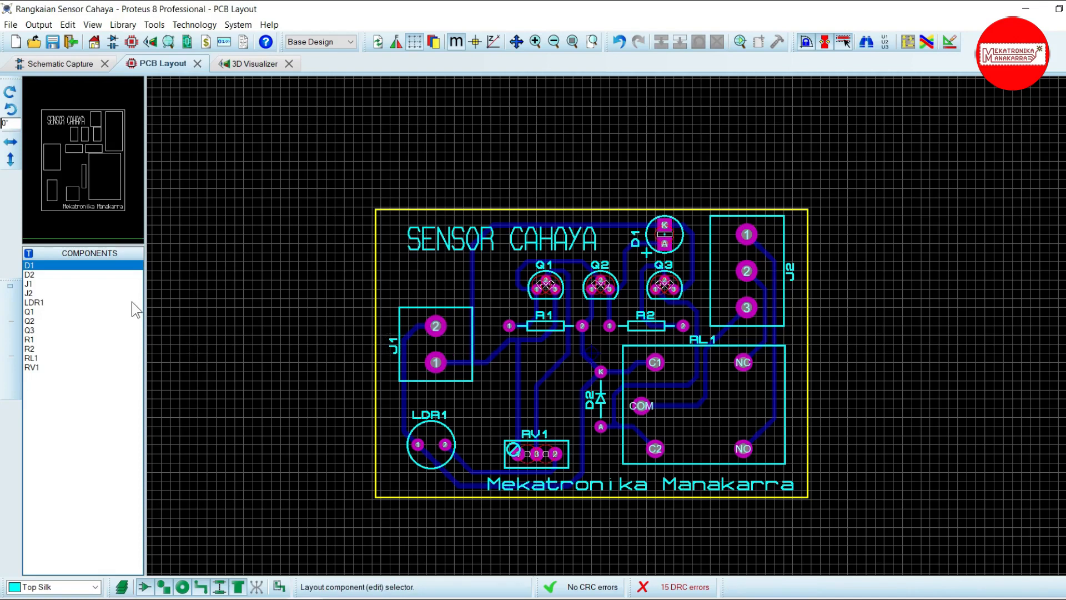
Place the top silk text 9V between terminal block J1 and resistor R1.
{"action": "right_click", "coordinate": [315, 290]}
{"action": "mouse_move", "coordinate": [322, 300]}
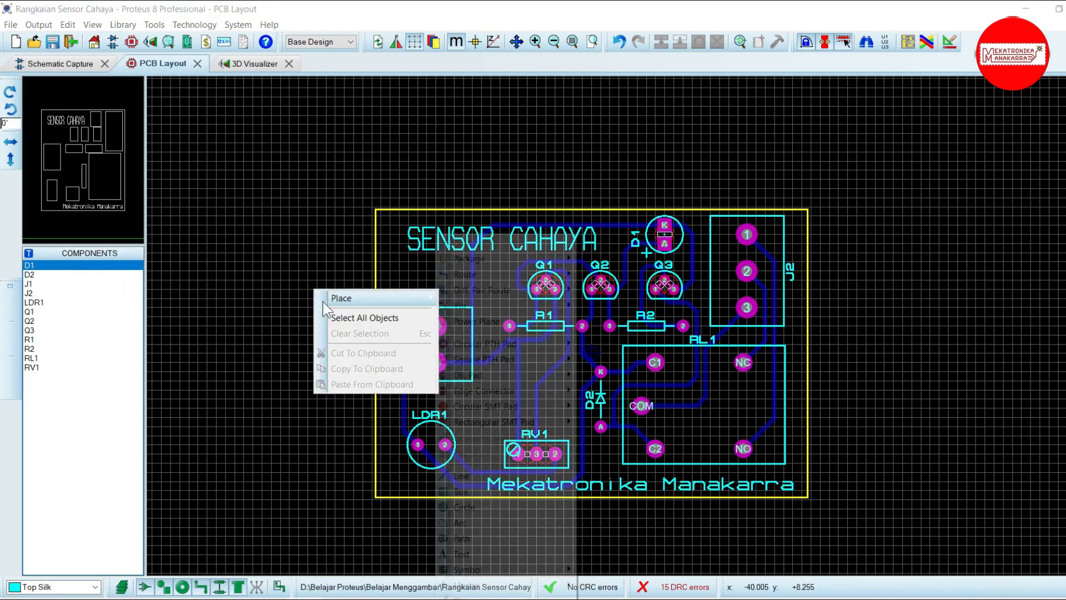
{"action": "left_click", "coordinate": [461, 554]}
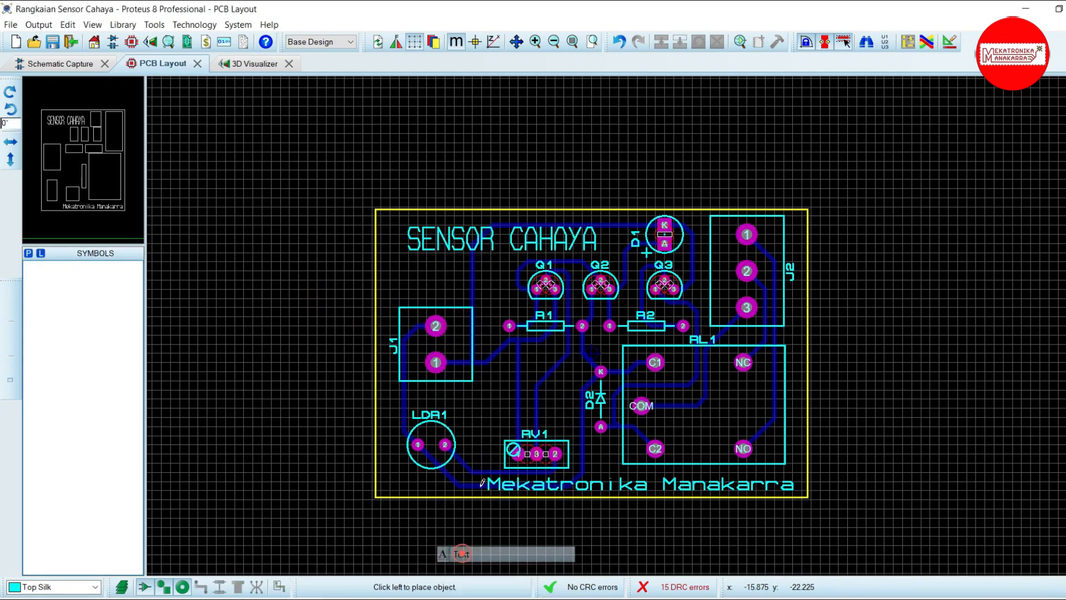
{"action": "right_click", "coordinate": [484, 323]}
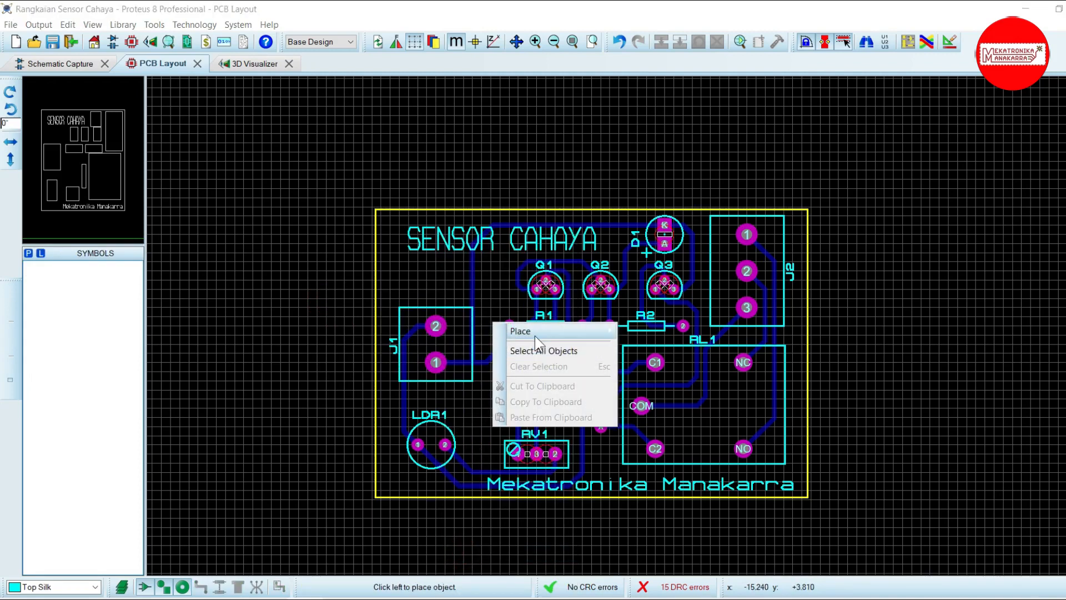
{"action": "mouse_move", "coordinate": [535, 335]}
{"action": "left_click", "coordinate": [642, 554]}
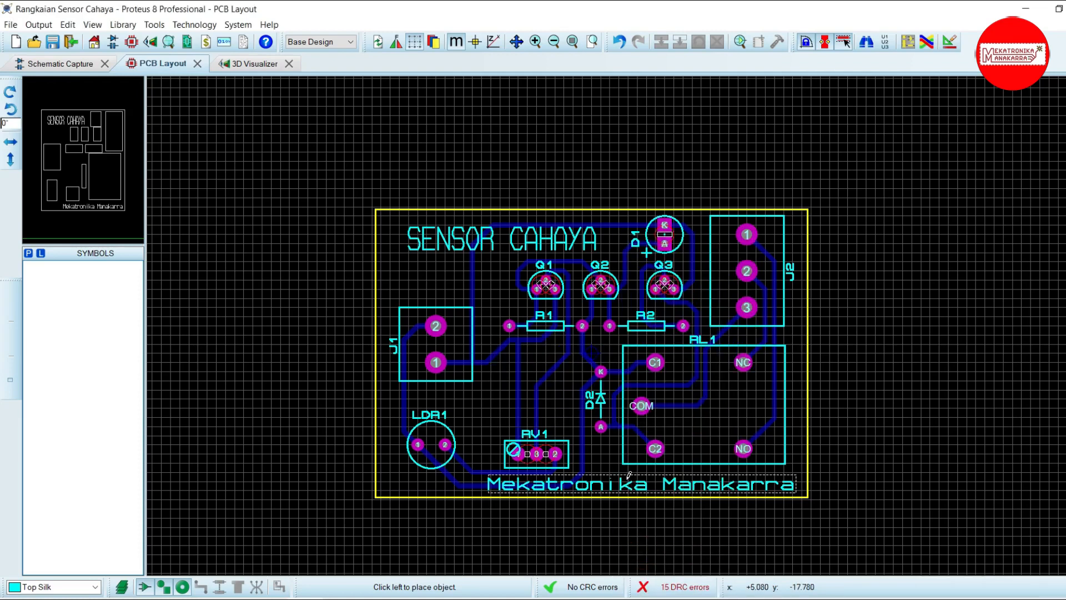
{"action": "left_click", "coordinate": [481, 321]}
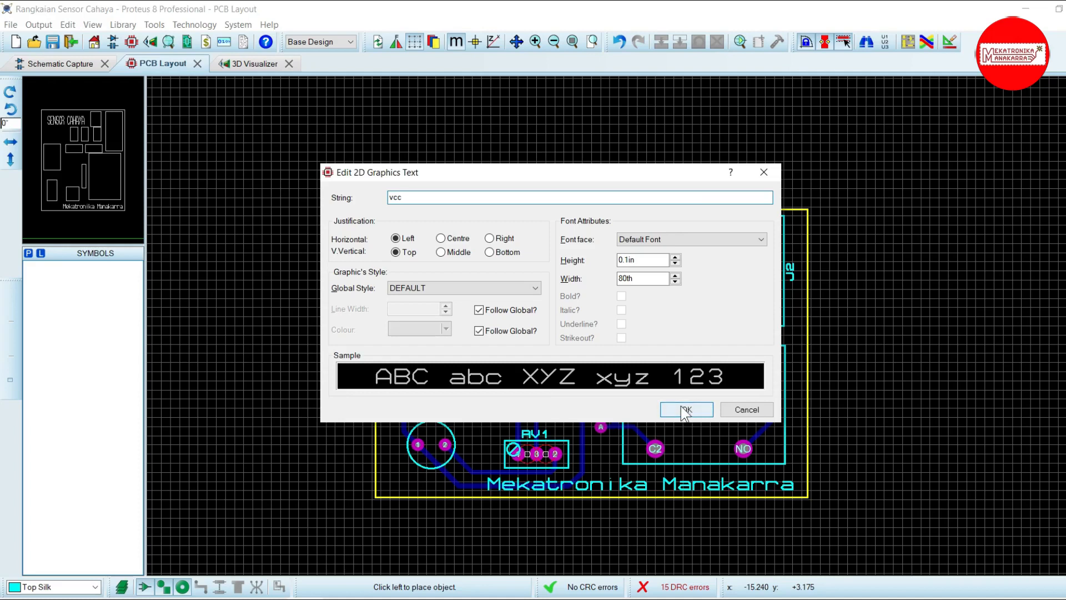
{"action": "double_click", "coordinate": [421, 196]}
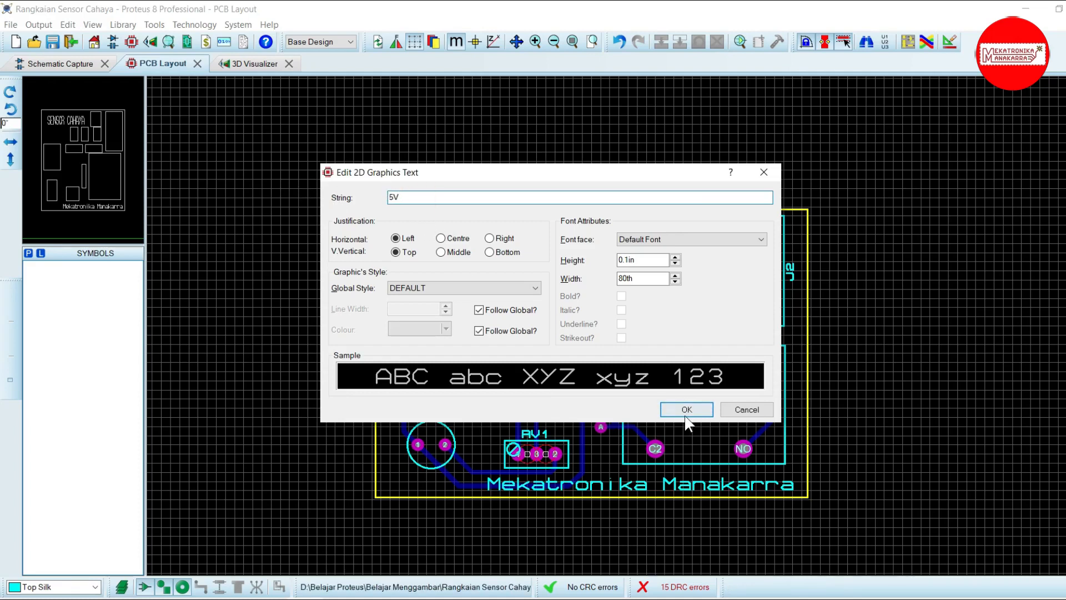
{"action": "left_click_drag", "start_coordinate": [393, 197], "coordinate": [381, 201]}
{"action": "left_click", "coordinate": [671, 410]}
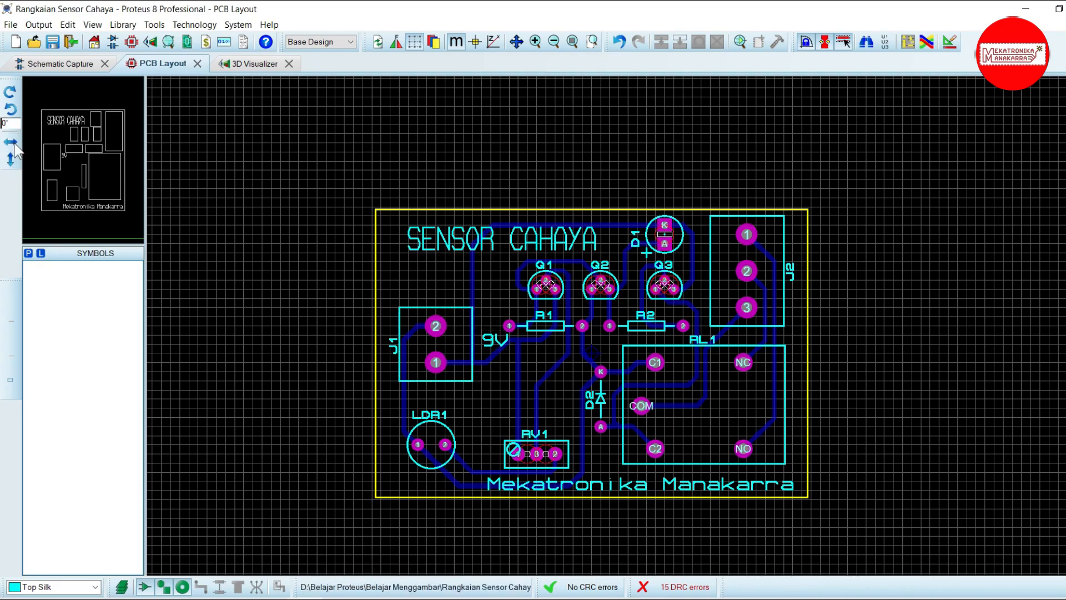
Move the 9V label up beside pin 2 of J1, just left of R1.
{"action": "left_click", "coordinate": [10, 286]}
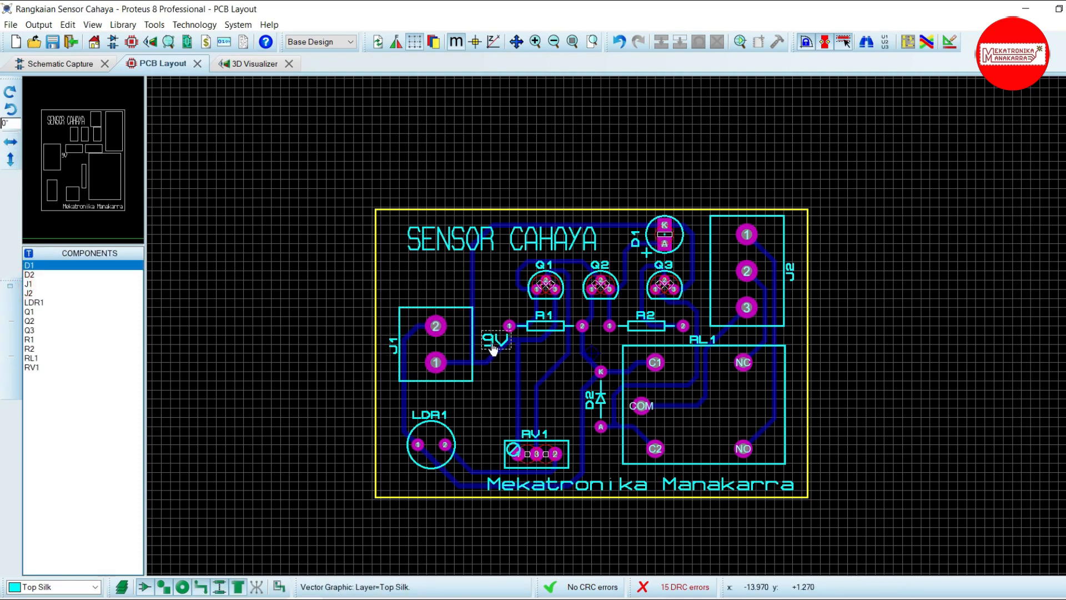
{"action": "left_click_drag", "start_coordinate": [487, 337], "coordinate": [483, 321]}
{"action": "scroll", "coordinate": [482, 331], "scroll_direction": "up", "scroll_amount": 4}
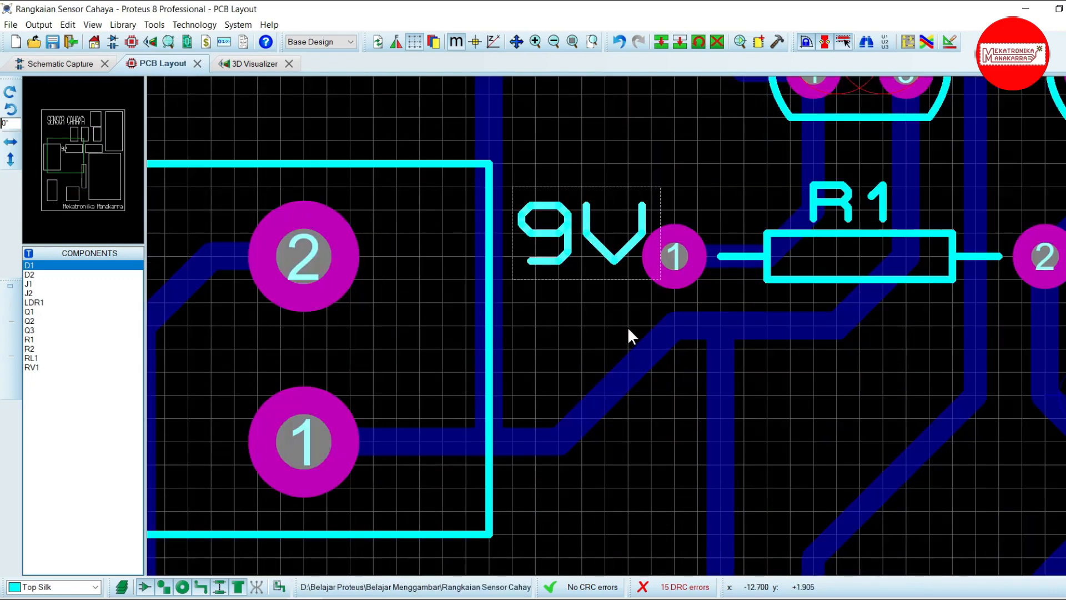
Inspect the GND track from J1 pin 1 and the 9V label's position between J1 and R1.
{"action": "left_click", "coordinate": [612, 377]}
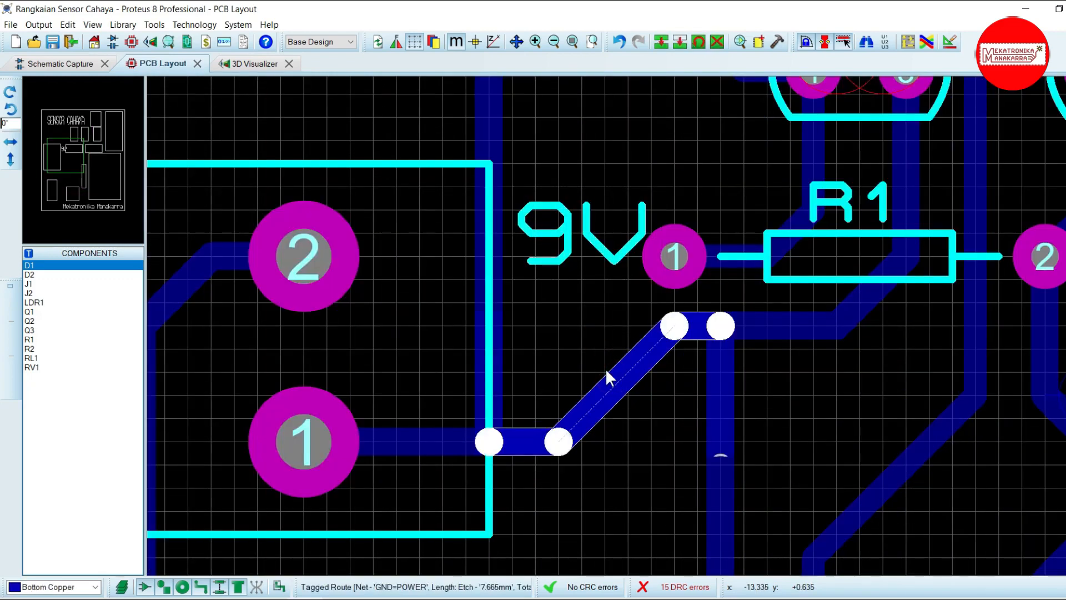
{"action": "scroll", "coordinate": [602, 367], "scroll_direction": "down", "scroll_amount": 1}
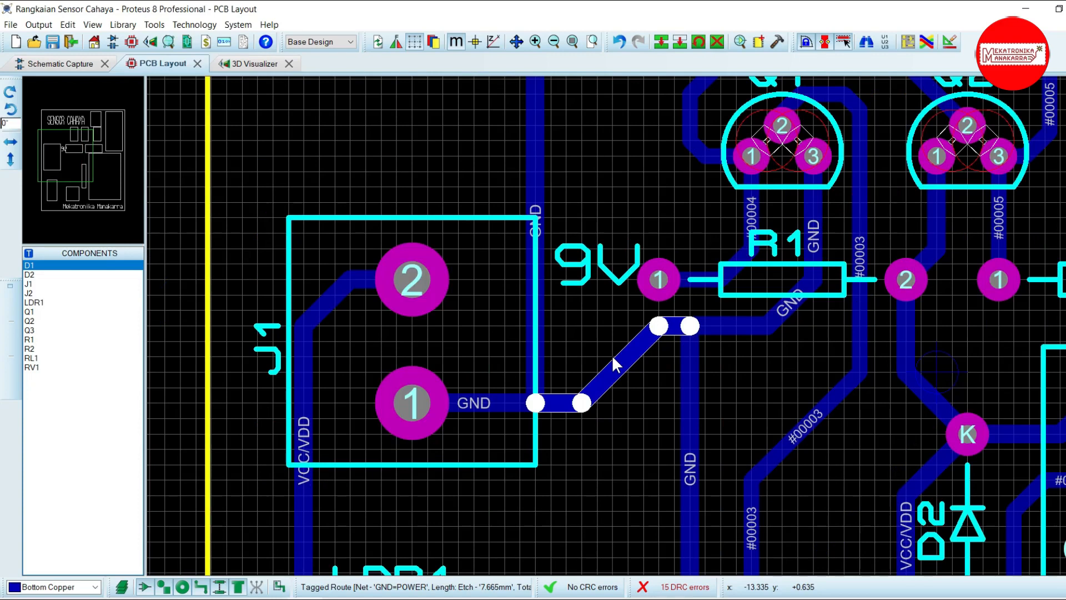
{"action": "left_click", "coordinate": [634, 412]}
{"action": "left_click", "coordinate": [572, 280]}
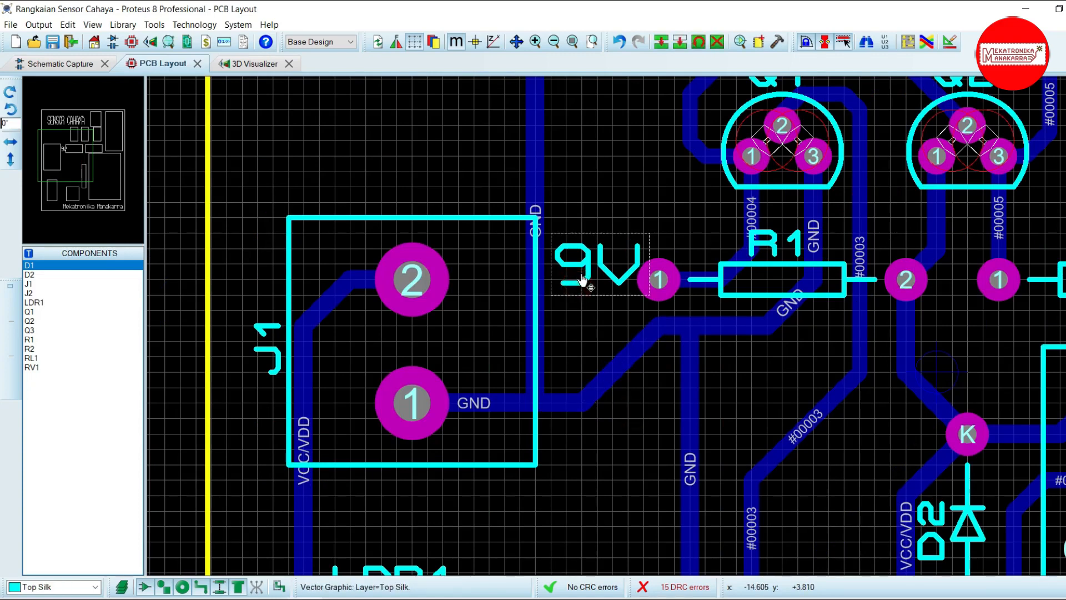
{"action": "key", "text": "e"}
{"action": "left_click", "coordinate": [581, 316]}
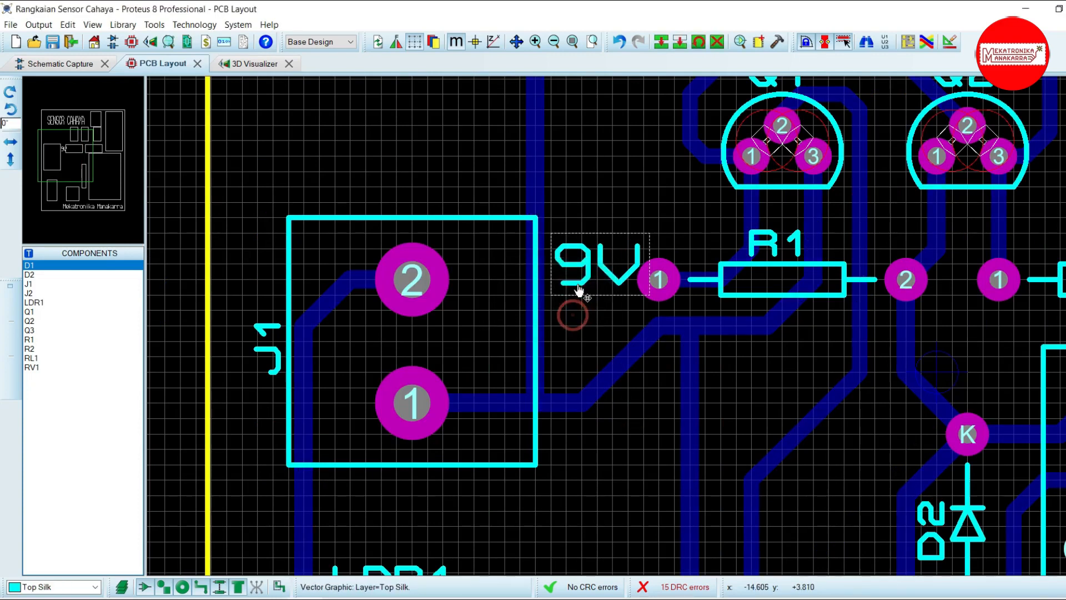
Copy the 9V label and place the duplicate beside pin 1 of J1, directly below the original.
{"action": "right_click", "coordinate": [587, 290]}
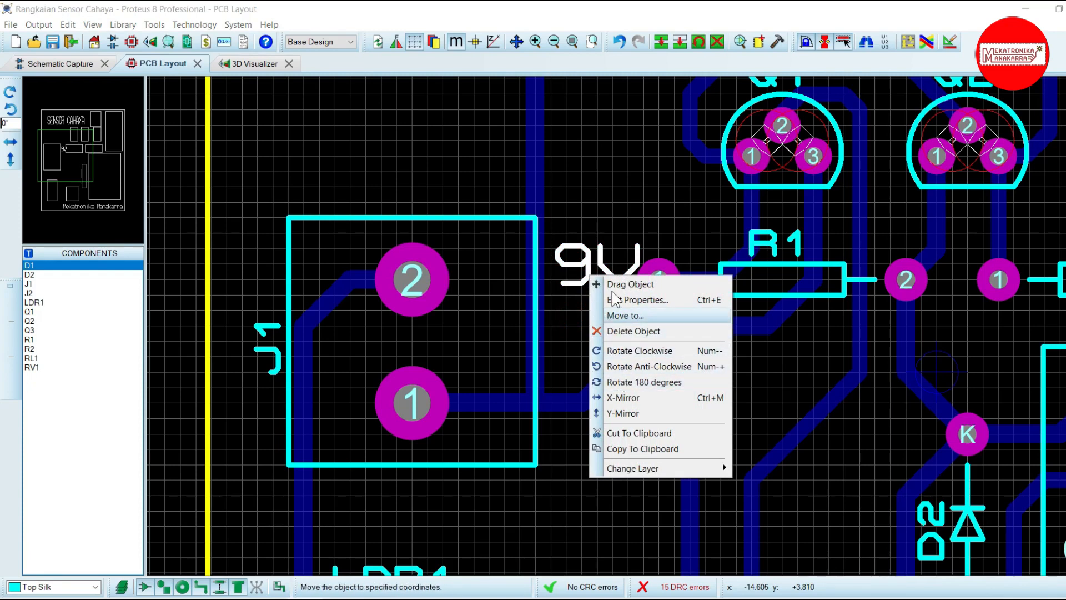
{"action": "left_click", "coordinate": [604, 202]}
{"action": "left_click", "coordinate": [599, 253]}
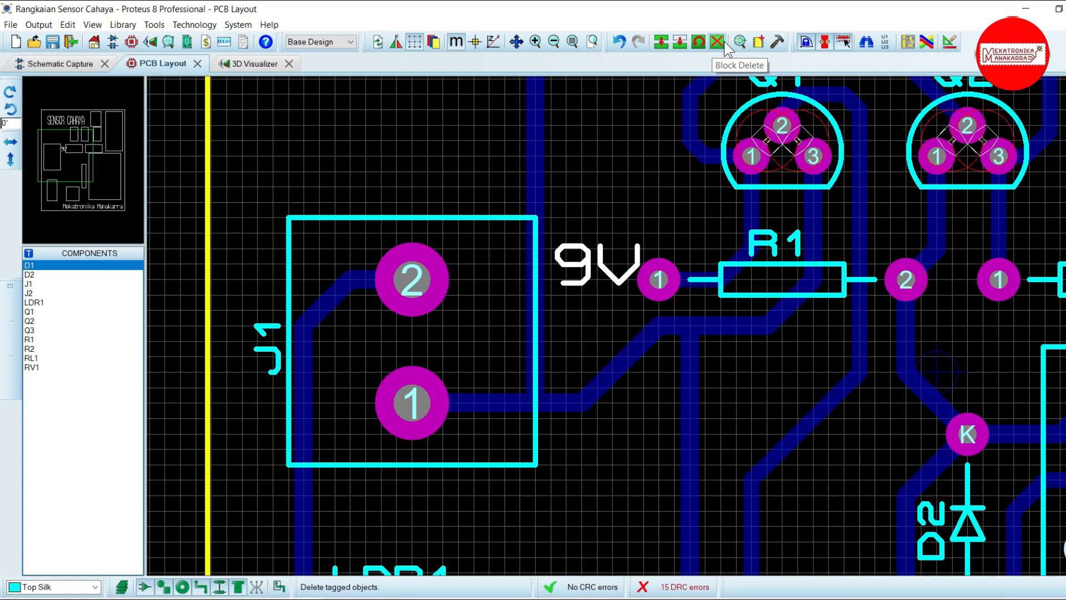
{"action": "left_click", "coordinate": [671, 45]}
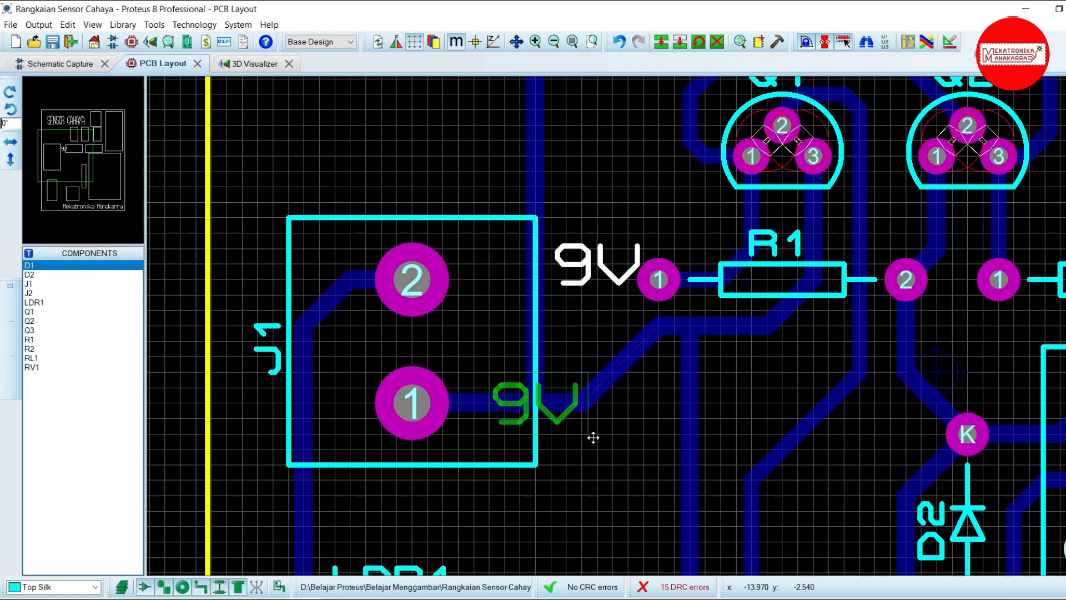
{"action": "left_click", "coordinate": [656, 437]}
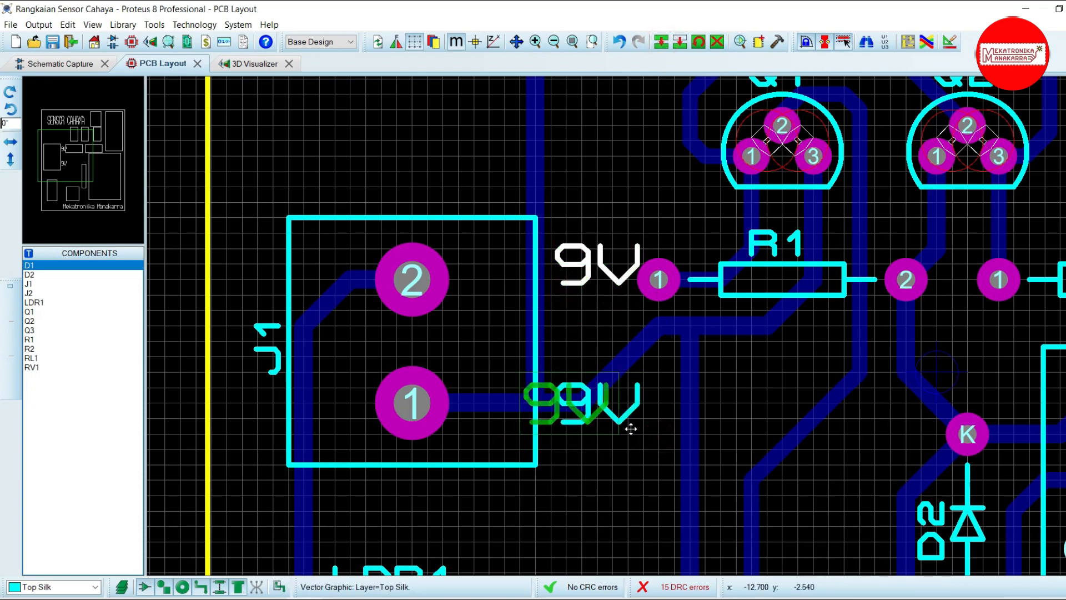
Change the text of the label beside J1 pin 1 to GND.
{"action": "double_click", "coordinate": [629, 420]}
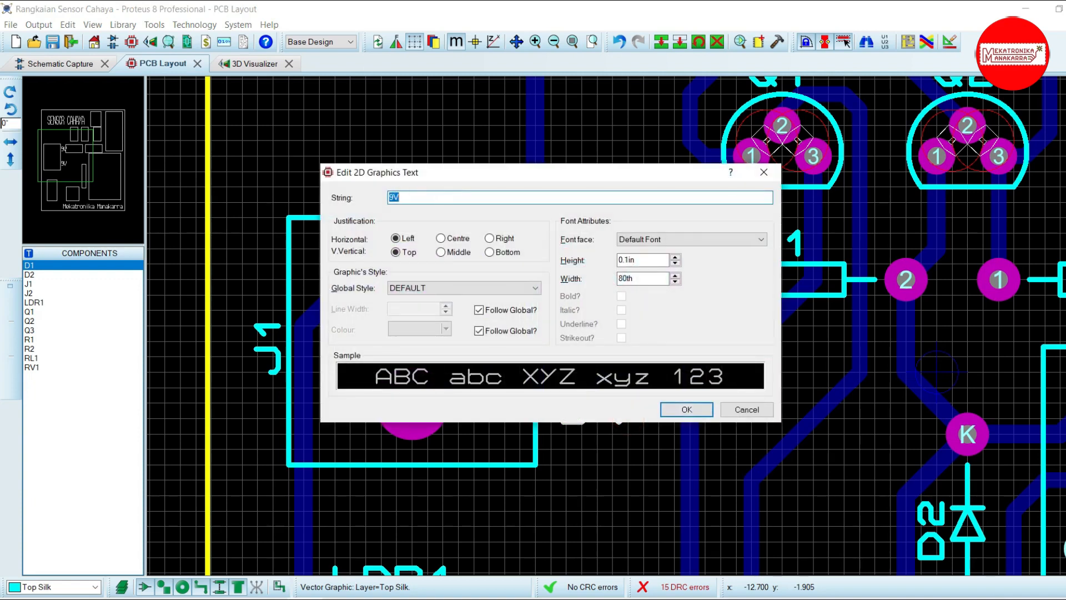
{"action": "type", "text": "gnd"}
{"action": "double_click", "coordinate": [449, 199]}
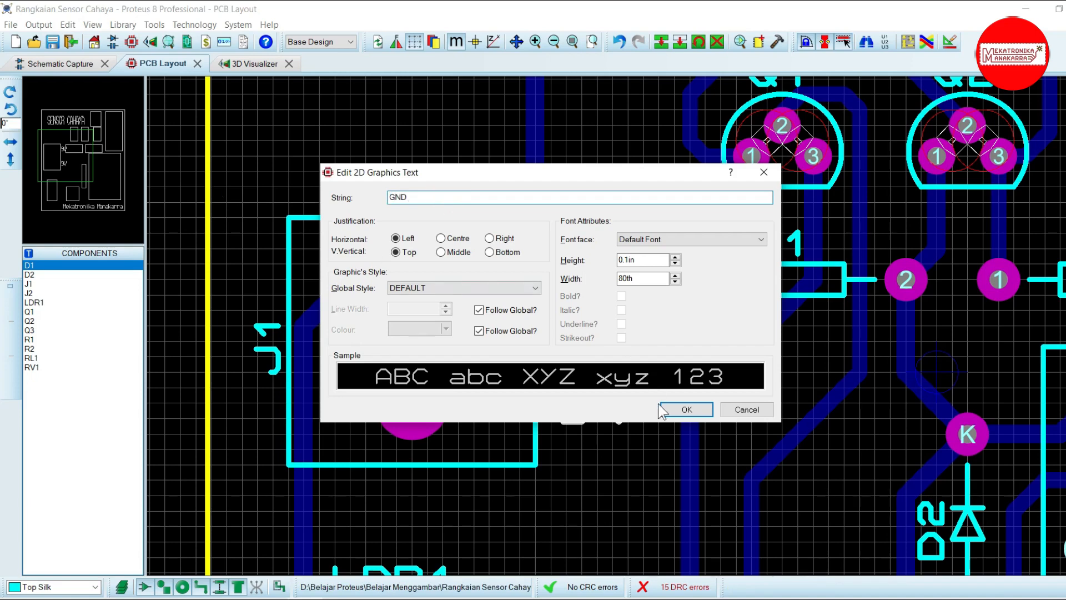
{"action": "left_click", "coordinate": [683, 410]}
{"action": "left_click", "coordinate": [609, 465]}
Copy the 9V label from J1 to the free space left of terminal block J2, level with pin 3.
{"action": "scroll", "coordinate": [555, 386], "scroll_direction": "down", "scroll_amount": 3}
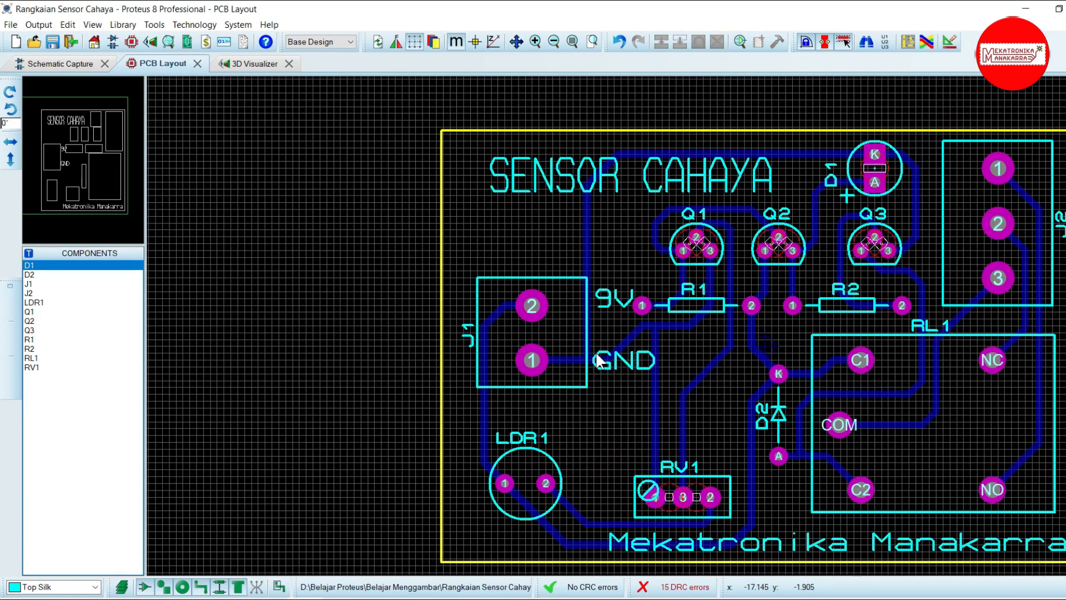
{"action": "scroll", "coordinate": [949, 270], "scroll_direction": "up", "scroll_amount": 1}
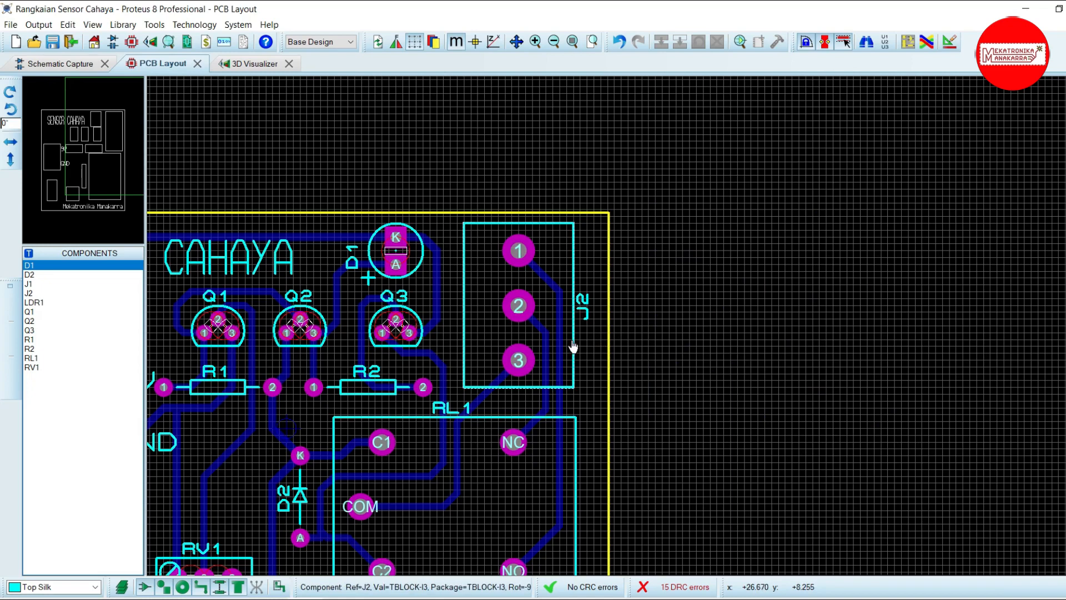
{"action": "scroll", "coordinate": [573, 347], "scroll_direction": "down", "scroll_amount": 1}
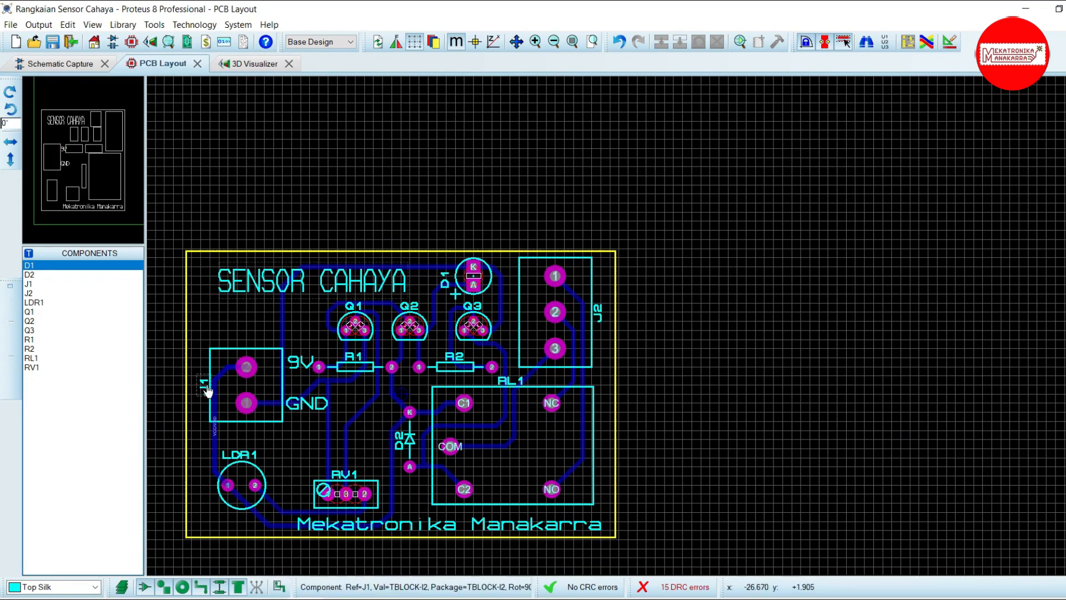
{"action": "left_click", "coordinate": [300, 363]}
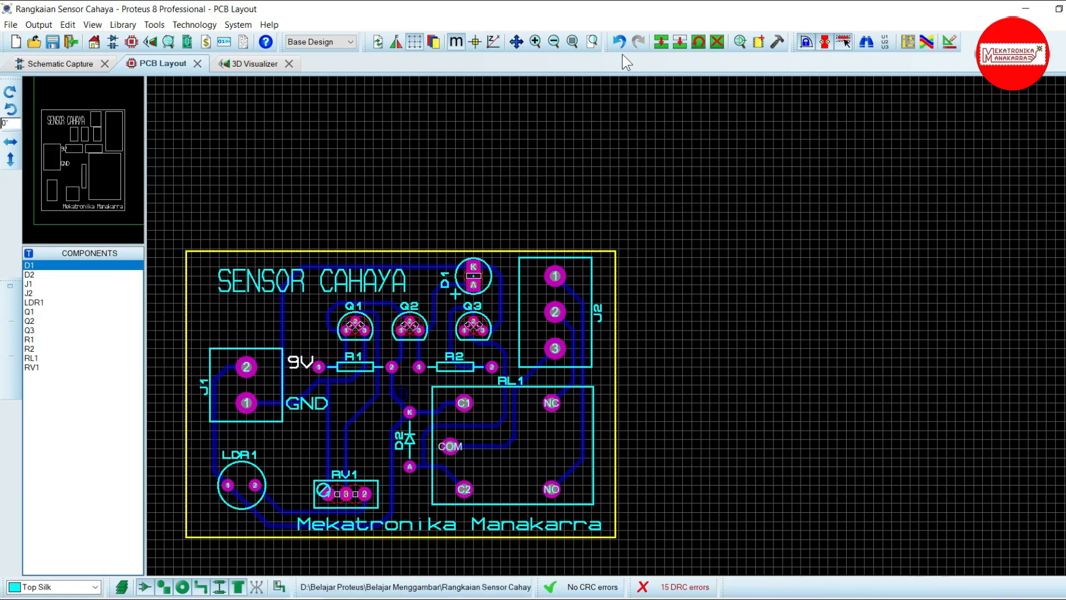
{"action": "left_click", "coordinate": [661, 41]}
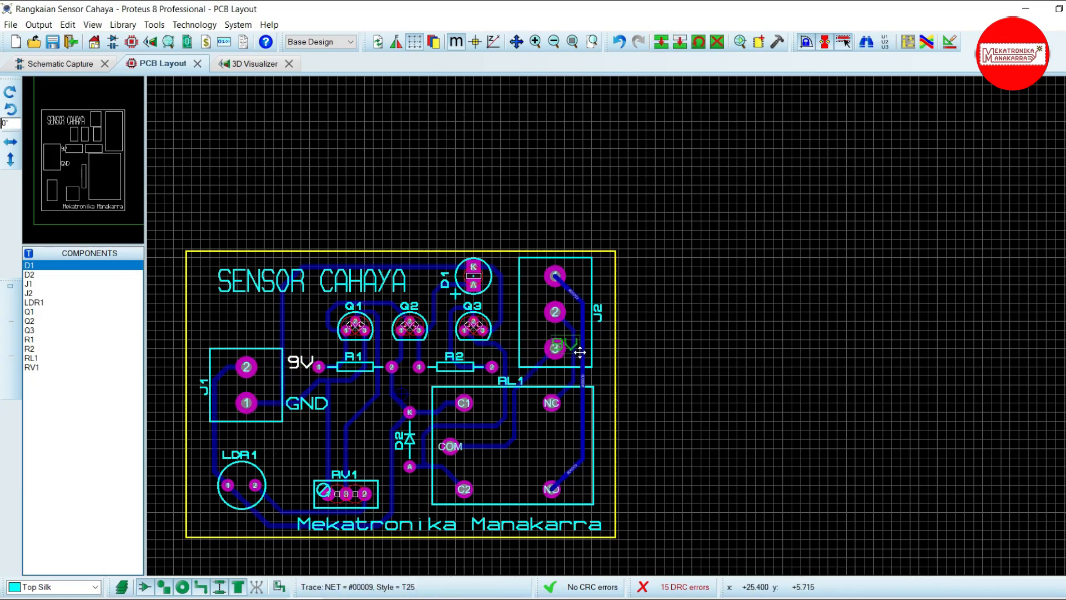
{"action": "scroll", "coordinate": [616, 292], "scroll_direction": "up", "scroll_amount": 2}
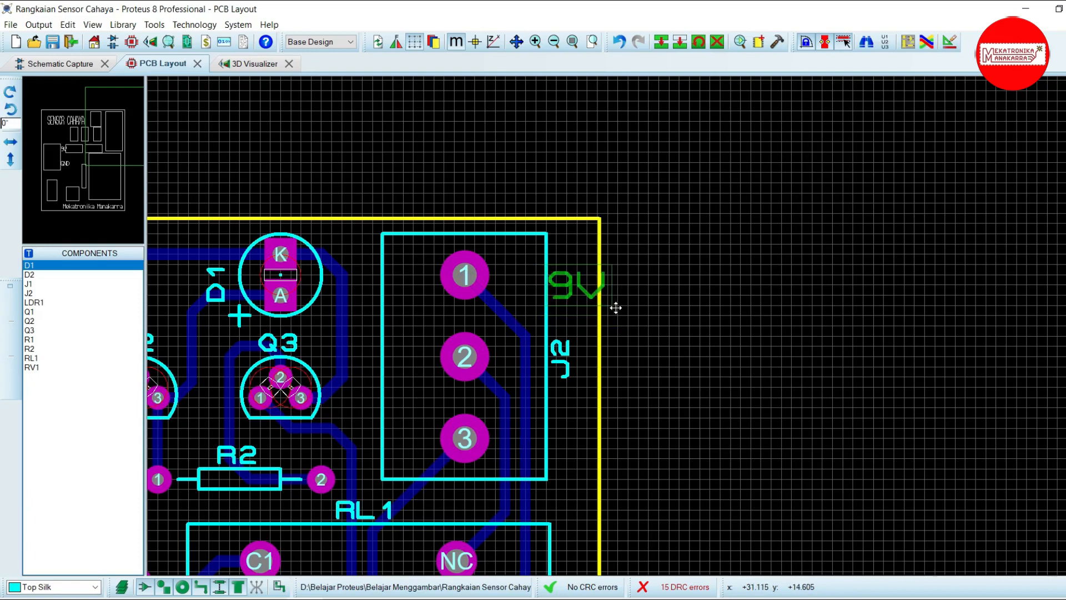
{"action": "scroll", "coordinate": [620, 311], "scroll_direction": "down", "scroll_amount": 1}
{"action": "scroll", "coordinate": [621, 312], "scroll_direction": "down", "scroll_amount": 1}
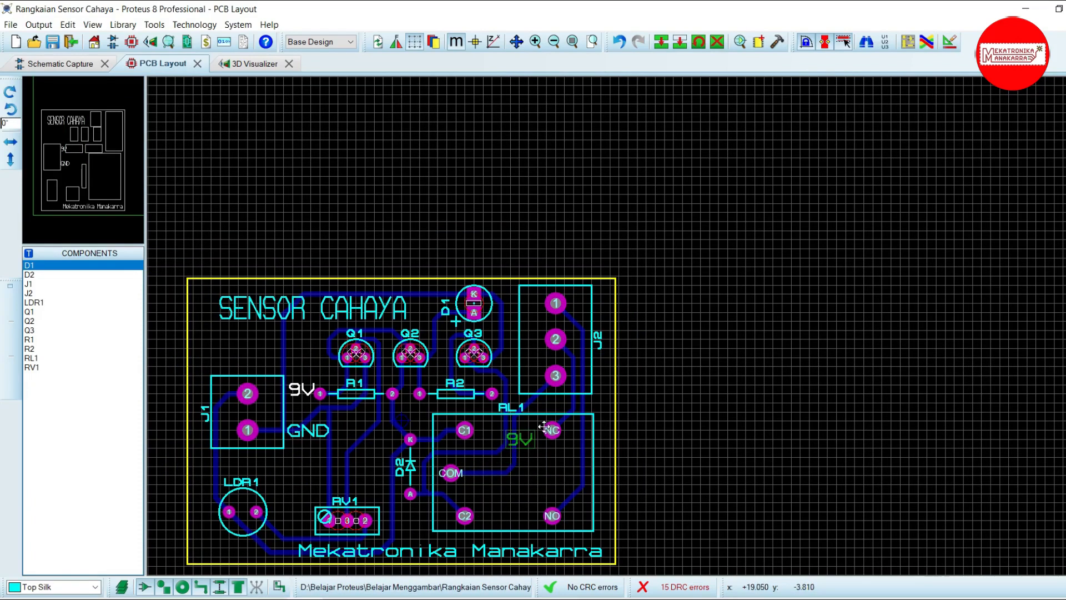
{"action": "scroll", "coordinate": [609, 311], "scroll_direction": "up", "scroll_amount": 1}
{"action": "scroll", "coordinate": [583, 308], "scroll_direction": "up", "scroll_amount": 1}
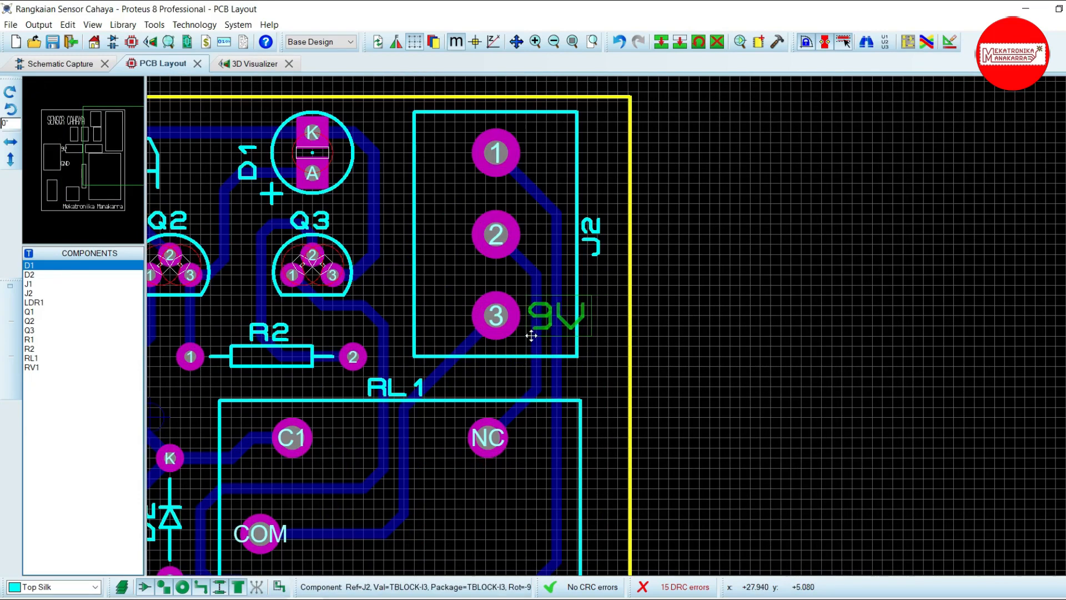
{"action": "left_click", "coordinate": [424, 325]}
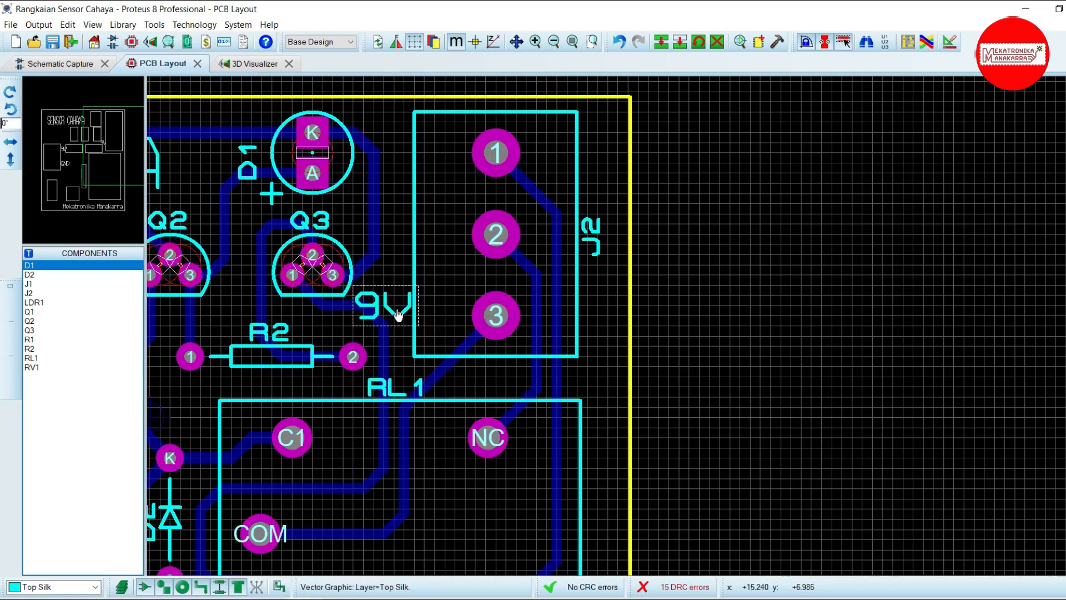
Rotate the 9V label beside J2 anti-clockwise so it reads vertically.
{"action": "right_click", "coordinate": [398, 315]}
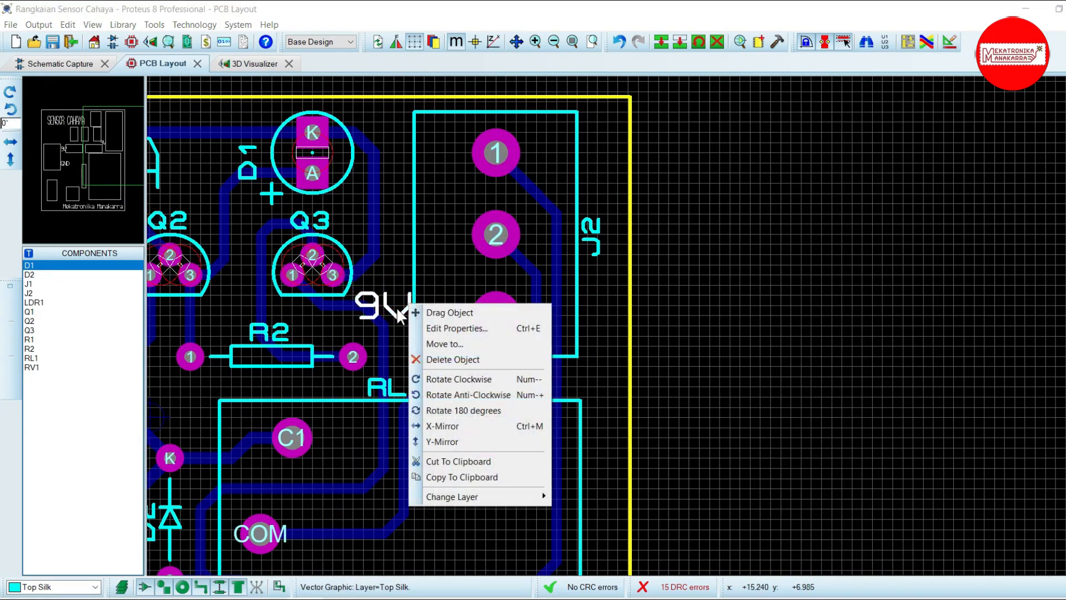
{"action": "left_click", "coordinate": [439, 395]}
{"action": "double_click", "coordinate": [389, 275]}
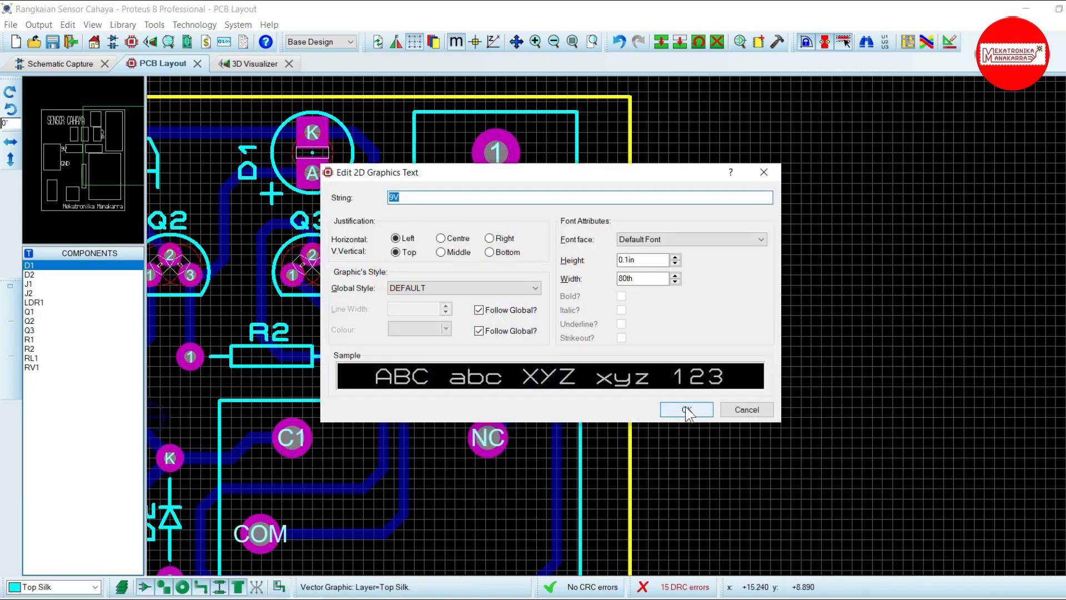
{"action": "left_click", "coordinate": [687, 410]}
Move the vertical label down beside J2 pin 3 and change its text to COM.
{"action": "left_click_drag", "start_coordinate": [389, 274], "coordinate": [399, 336]}
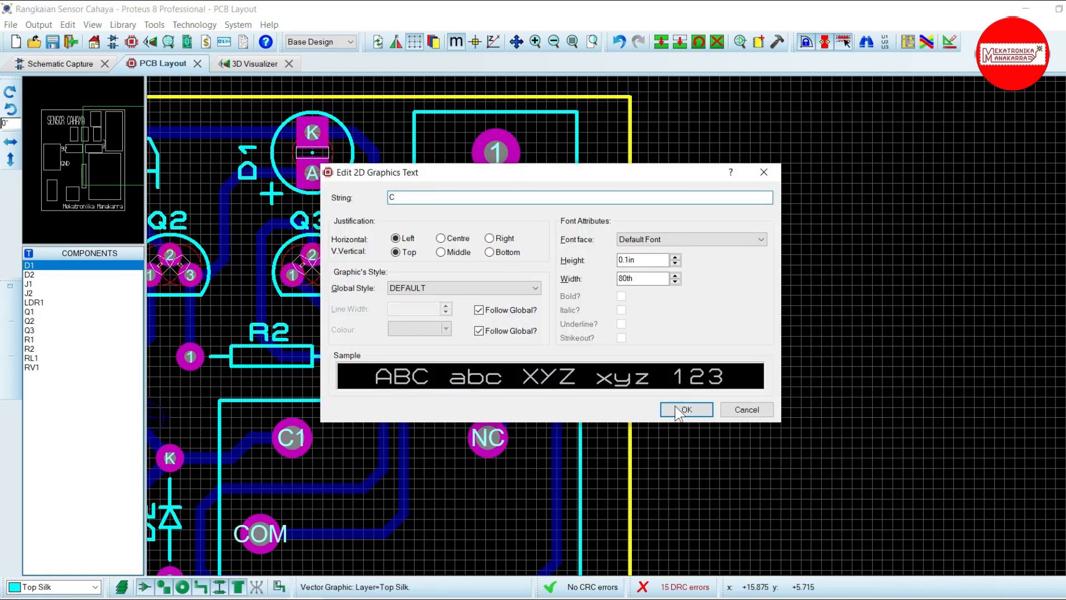
{"action": "left_click", "coordinate": [683, 410]}
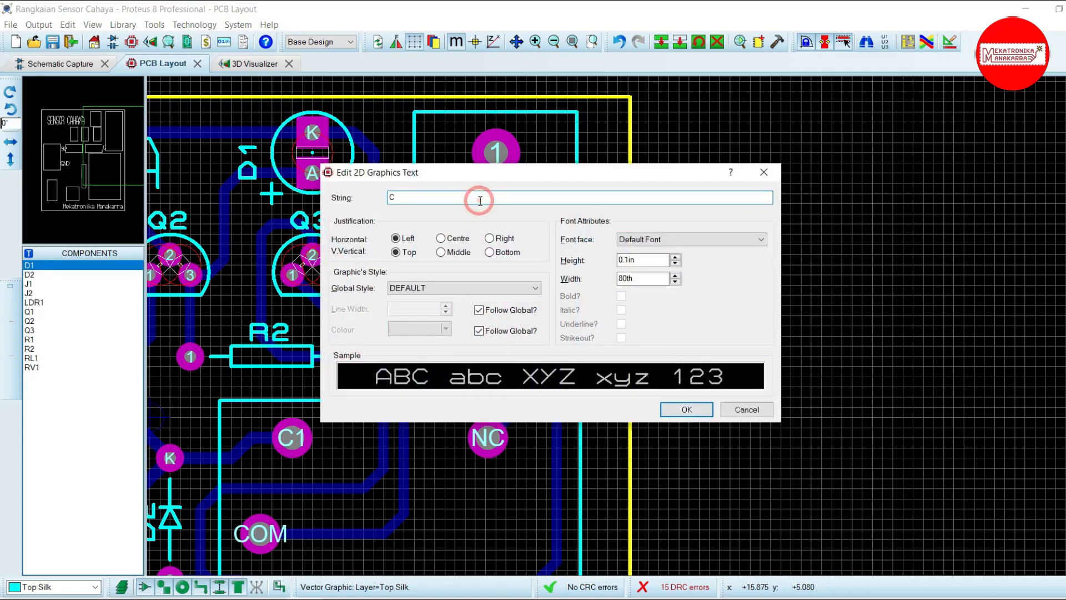
{"action": "key", "text": "Return"}
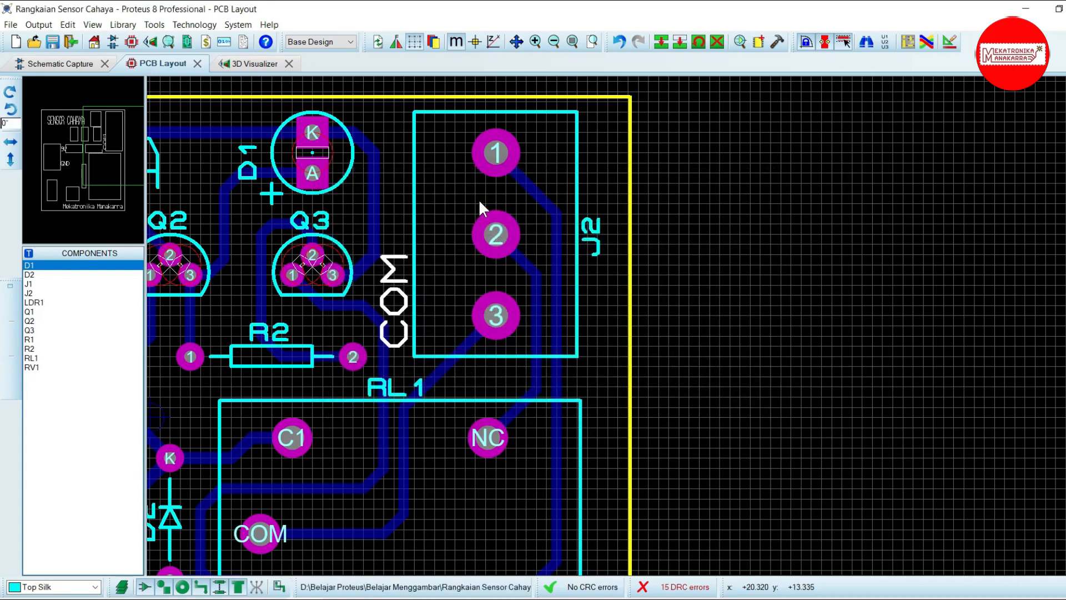
Try to copy the COM label upward beside J2 pin 2, and undo each copy.
{"action": "double_click", "coordinate": [406, 277]}
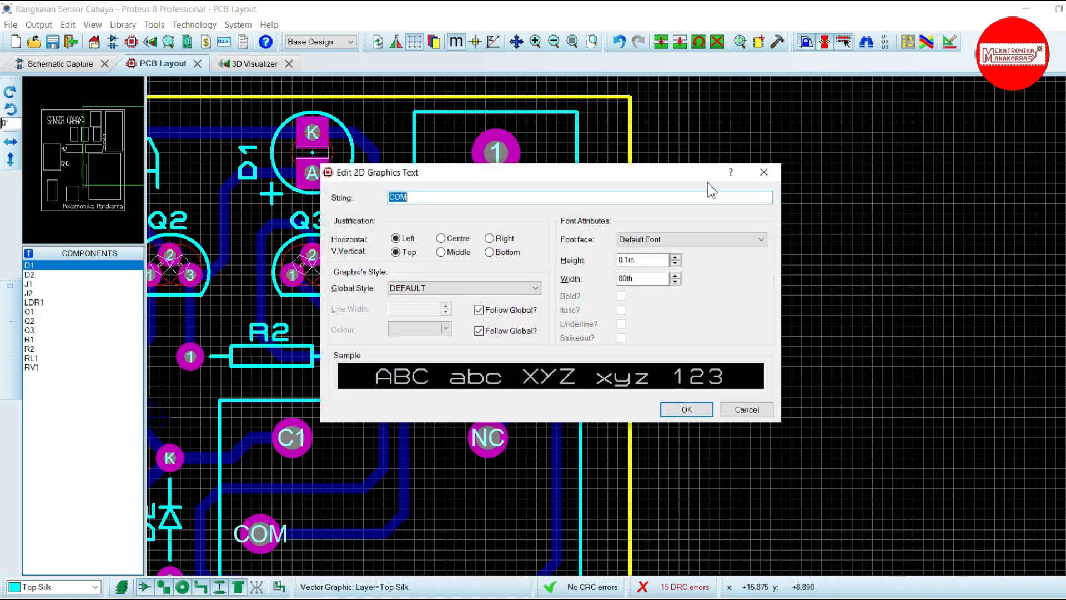
{"action": "left_click", "coordinate": [764, 175]}
{"action": "left_click", "coordinate": [661, 43]}
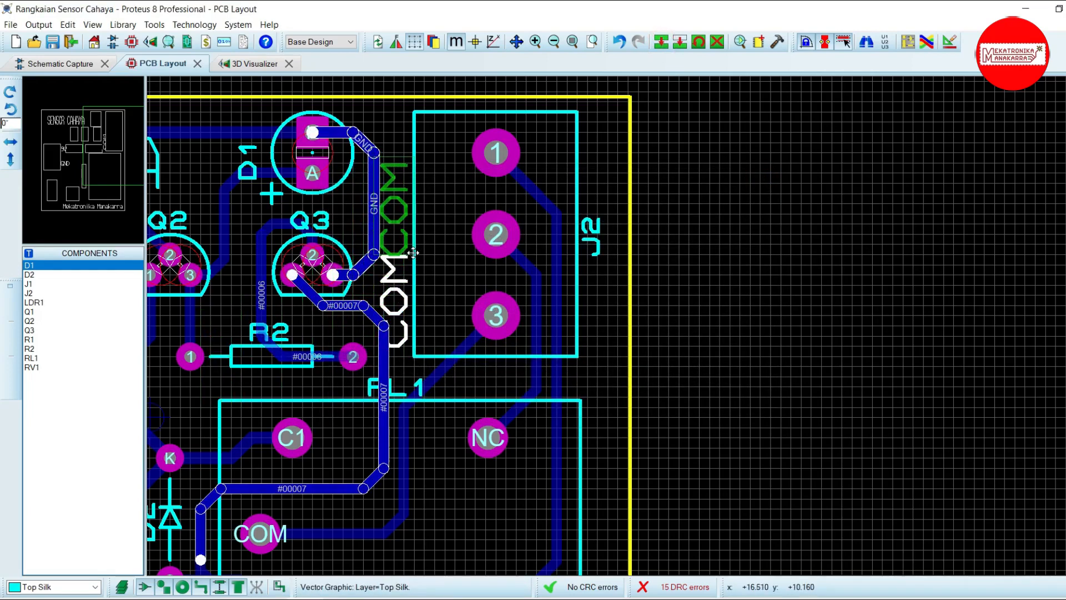
{"action": "left_click", "coordinate": [410, 242]}
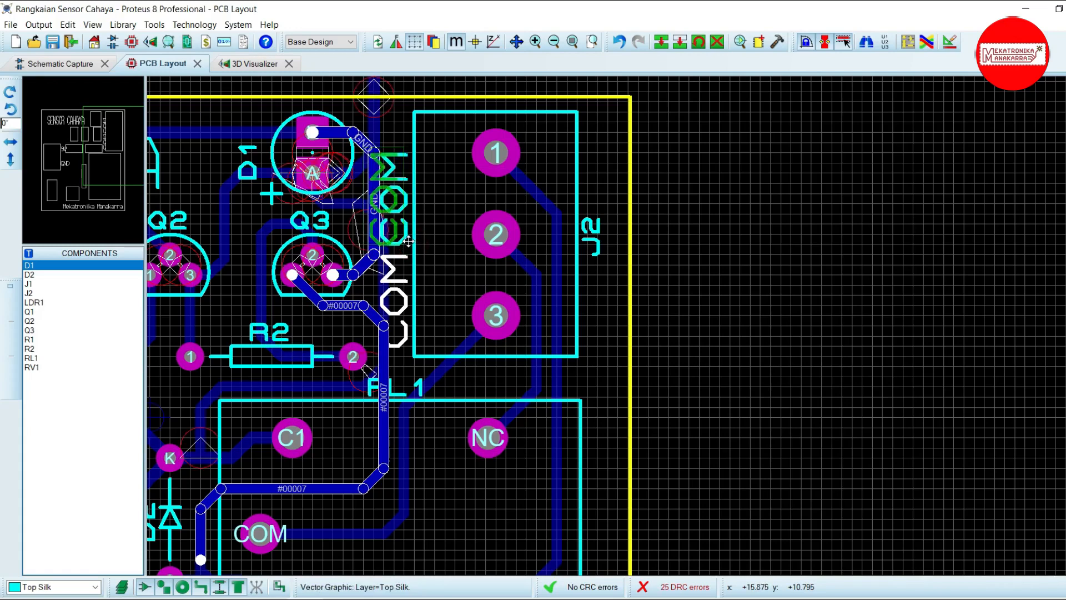
{"action": "key", "text": "ctrl+z"}
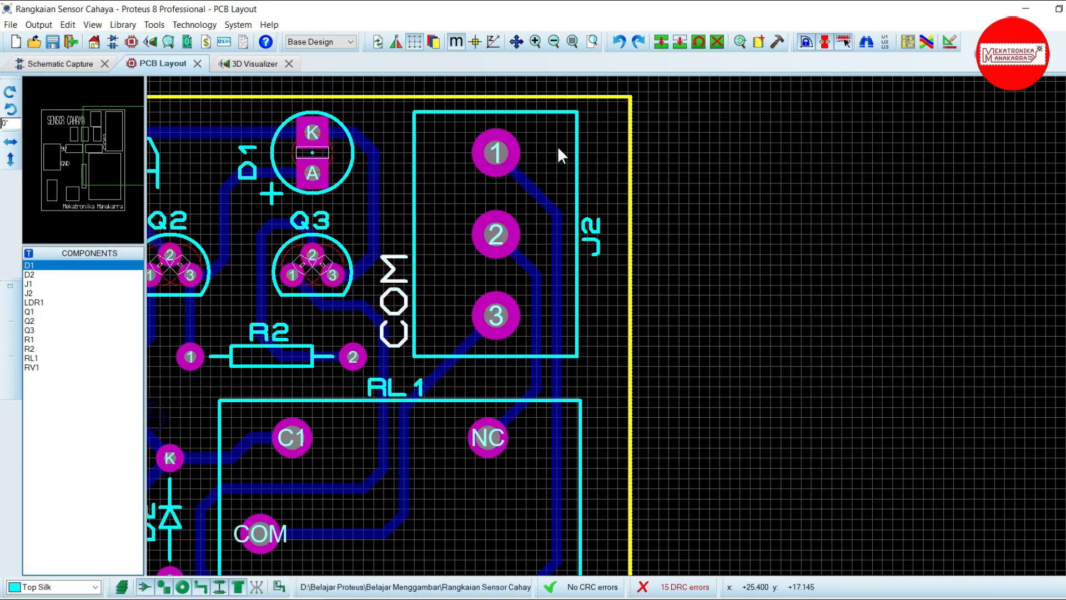
{"action": "left_click", "coordinate": [662, 41]}
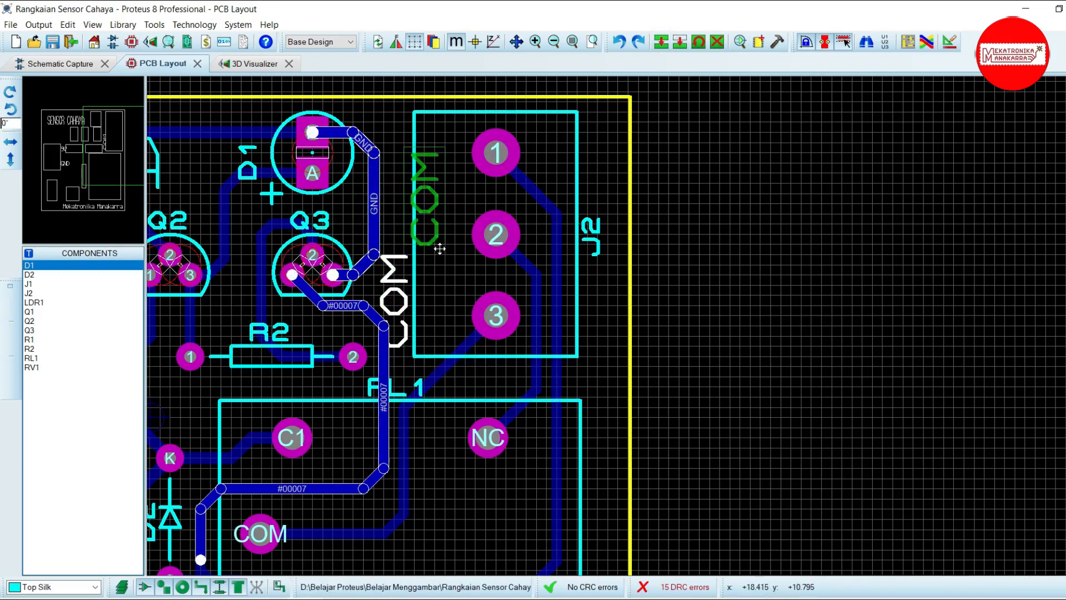
{"action": "left_click", "coordinate": [410, 248]}
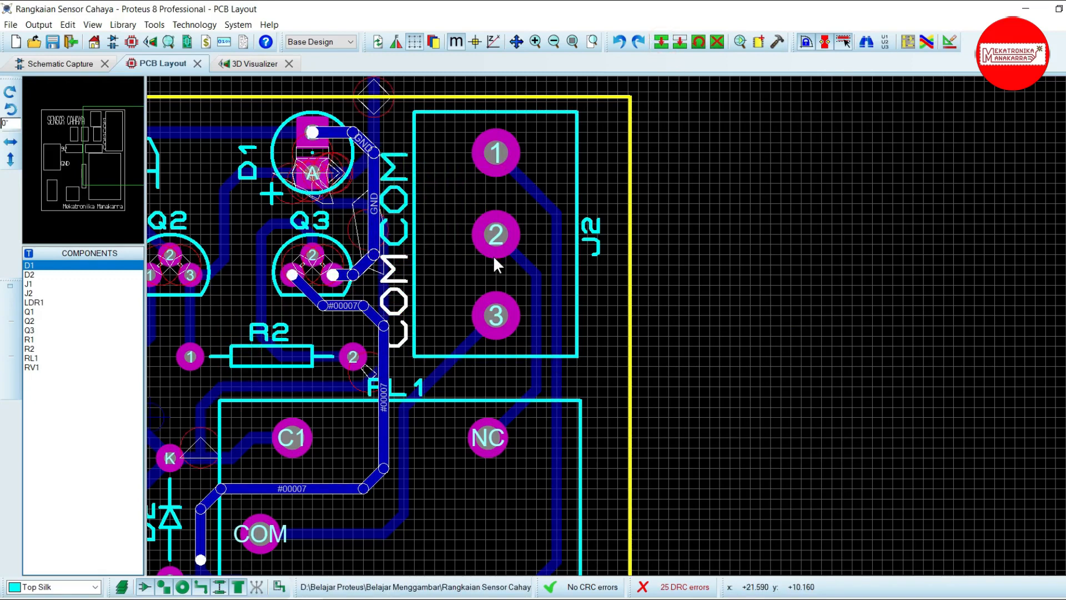
{"action": "key", "text": "ctrl+z"}
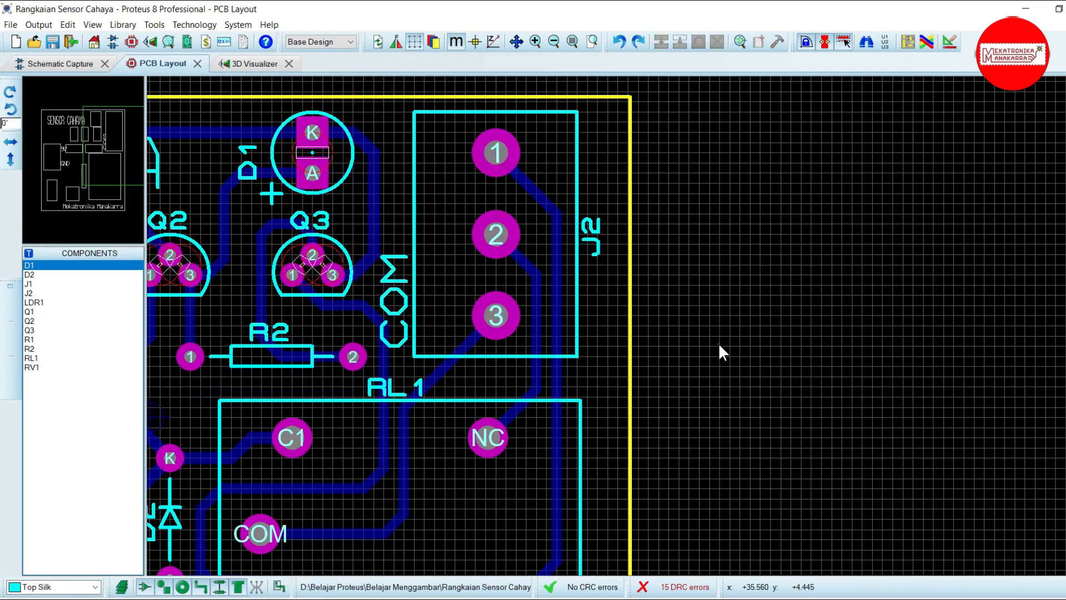
Move the COM label outside the board's right edge, away from the tracks, and copy it back beside J2 pin 2.
{"action": "left_click", "coordinate": [400, 299]}
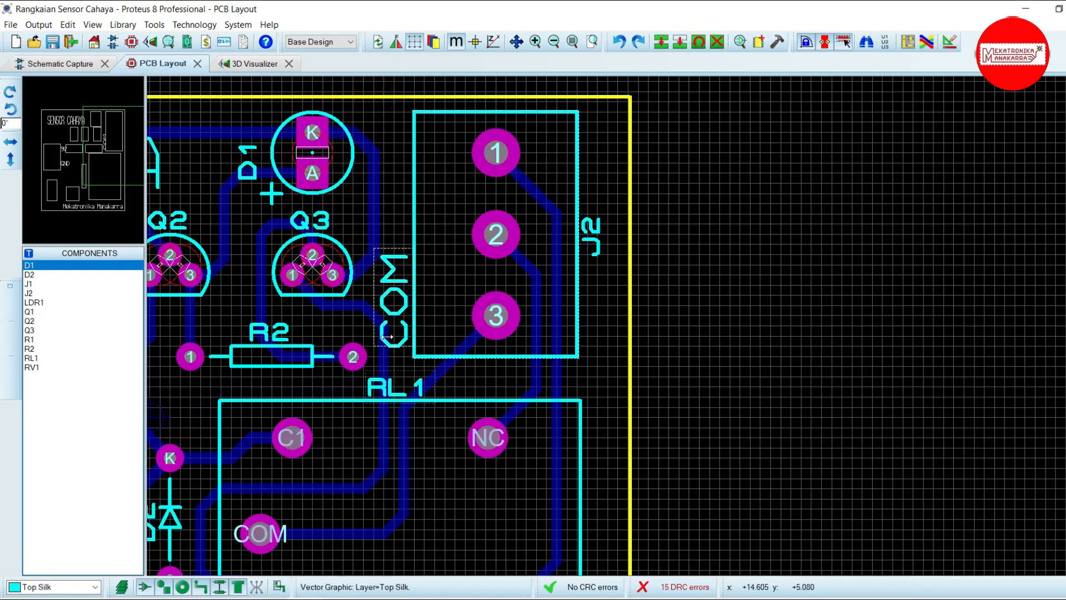
{"action": "double_click", "coordinate": [400, 349]}
{"action": "left_click", "coordinate": [687, 409]}
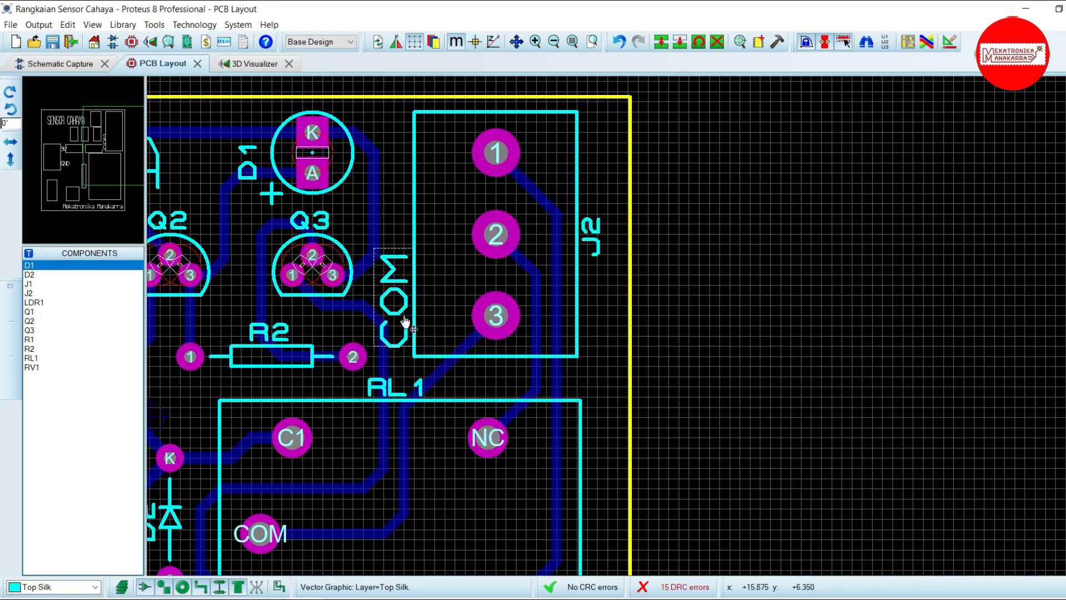
{"action": "left_click_drag", "start_coordinate": [403, 321], "coordinate": [770, 321]}
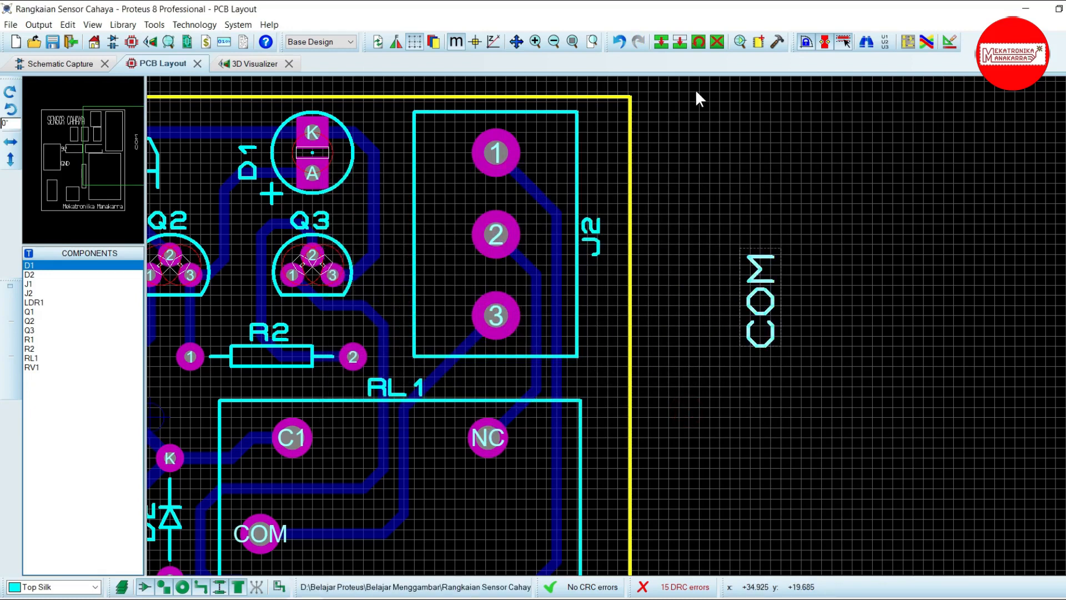
{"action": "left_click", "coordinate": [664, 44]}
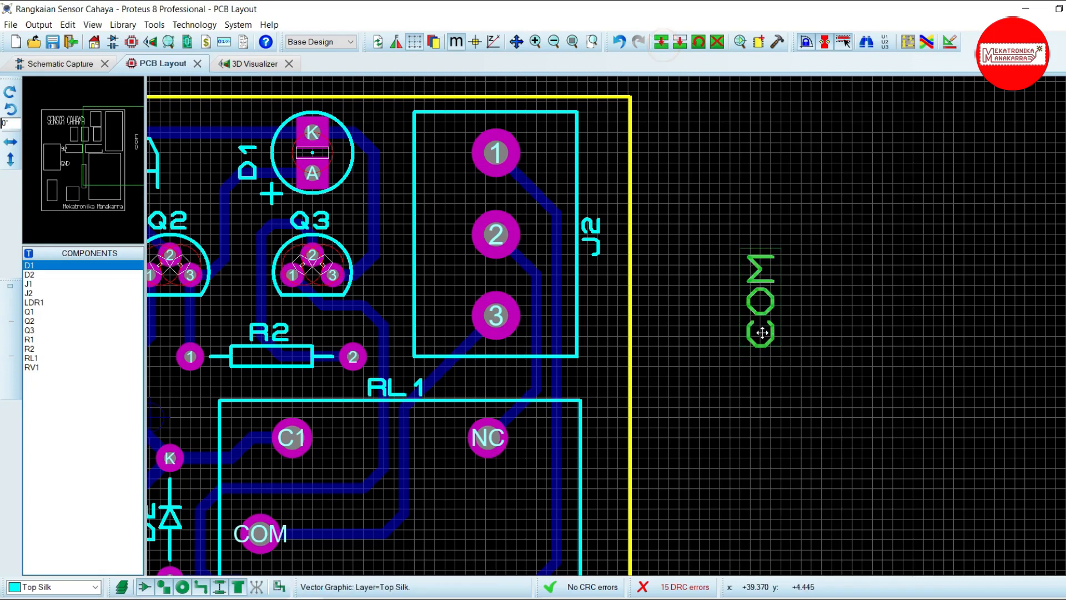
{"action": "left_click", "coordinate": [412, 268]}
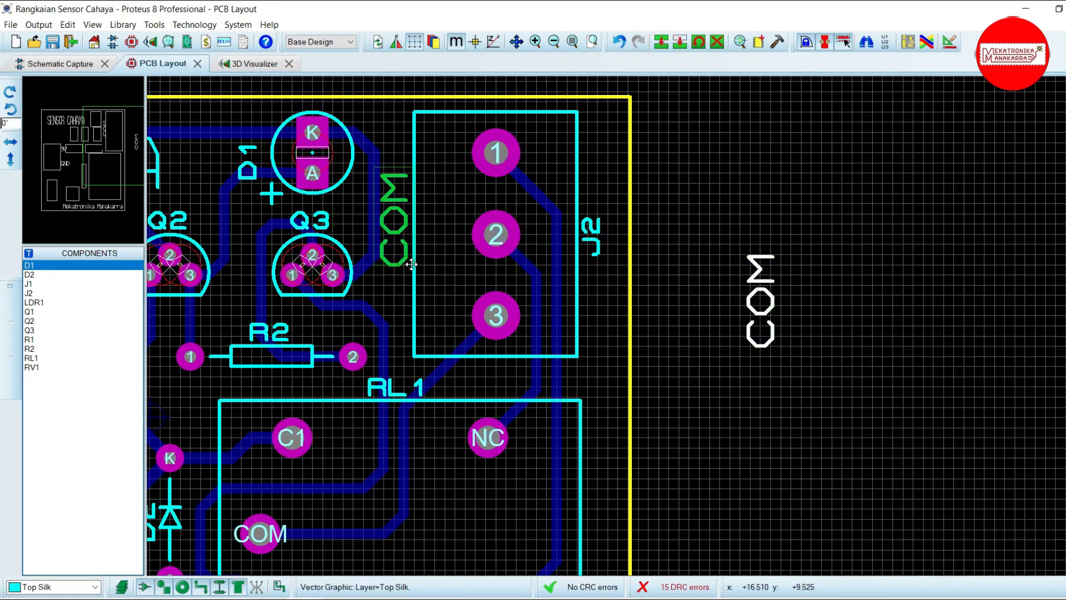
Change the label beside J2 pin 2 to NC and copy it upward beside J2 pin 1.
{"action": "double_click", "coordinate": [404, 270]}
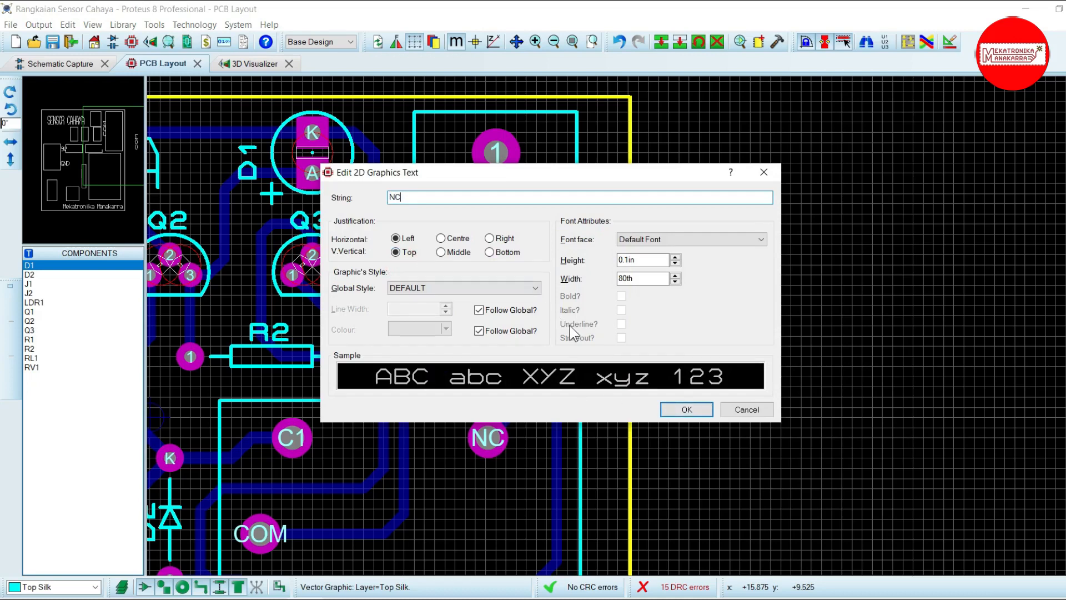
{"action": "left_click", "coordinate": [700, 411]}
{"action": "left_click", "coordinate": [407, 223]}
{"action": "left_click", "coordinate": [661, 42]}
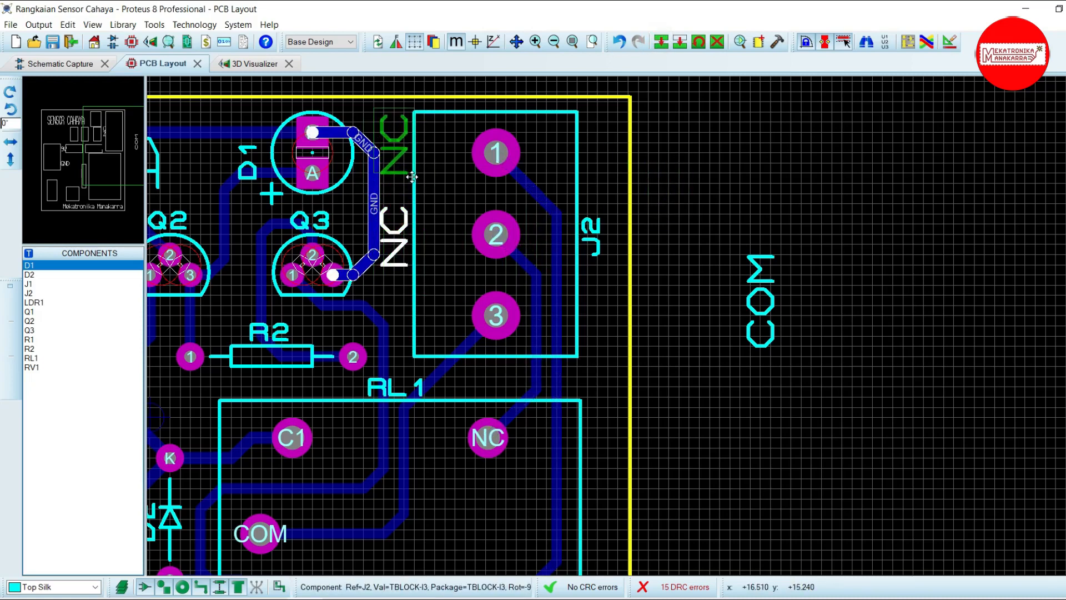
{"action": "left_click", "coordinate": [409, 175]}
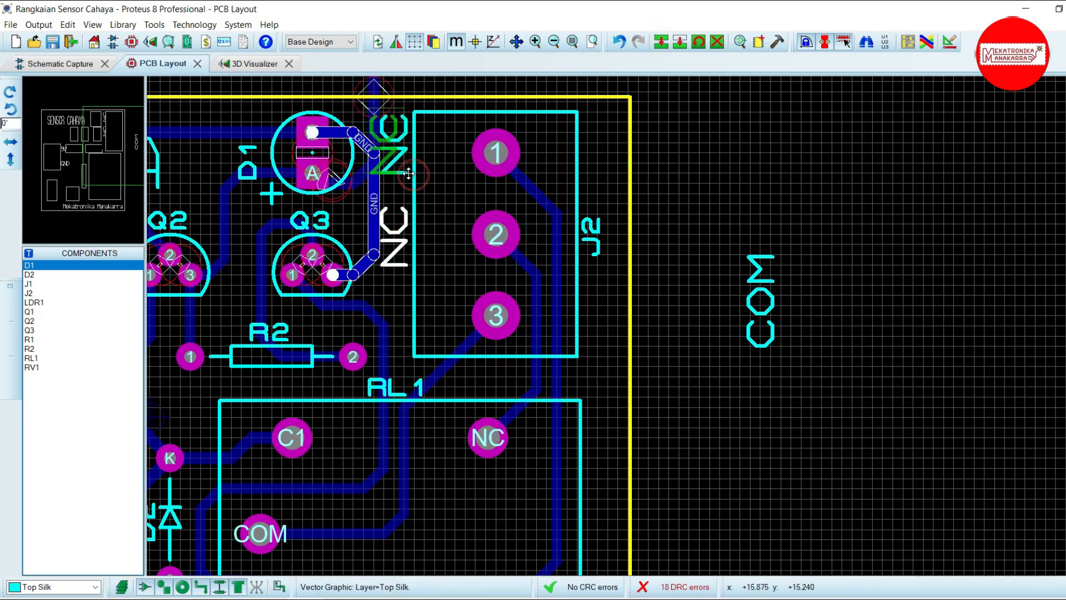
Cancel the further NC copy and undo the NC label placed beside J2 pin 1.
{"action": "right_click", "coordinate": [703, 208]}
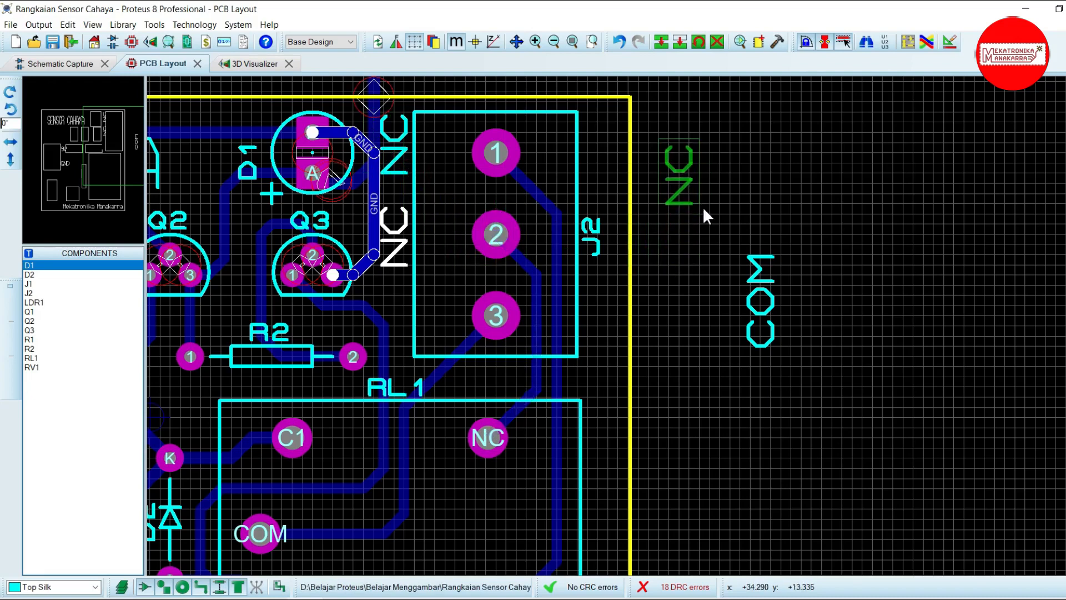
{"action": "left_click", "coordinate": [703, 208]}
{"action": "key", "text": "ctrl+z"}
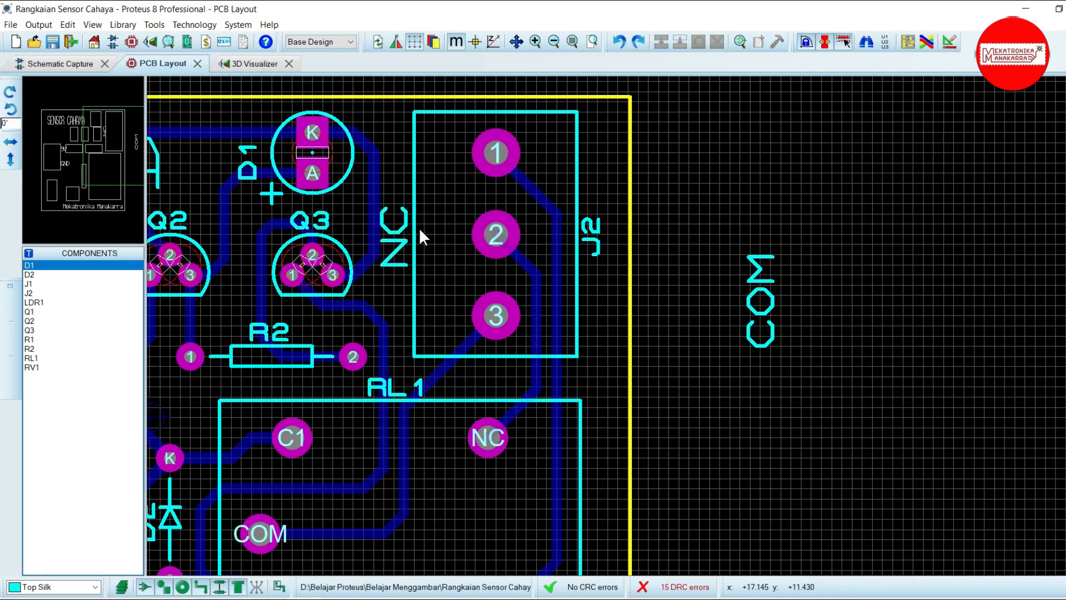
Copy the COM label to the empty area outside the board and change the copy's text to NO.
{"action": "left_click", "coordinate": [771, 323]}
{"action": "left_click", "coordinate": [663, 45]}
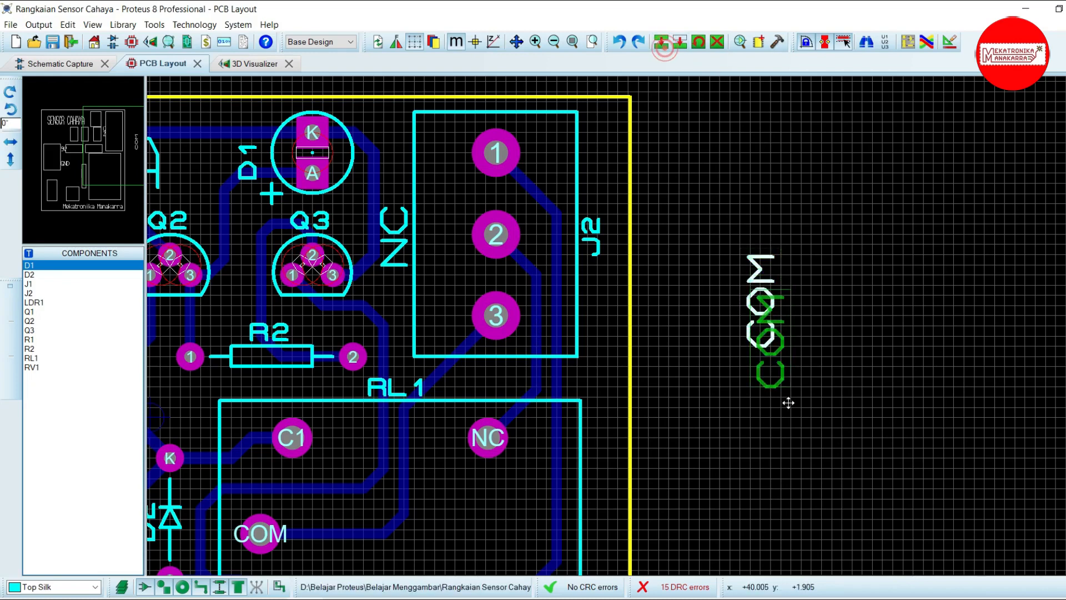
{"action": "left_click", "coordinate": [702, 215]}
{"action": "right_click", "coordinate": [710, 224]}
{"action": "double_click", "coordinate": [681, 183]}
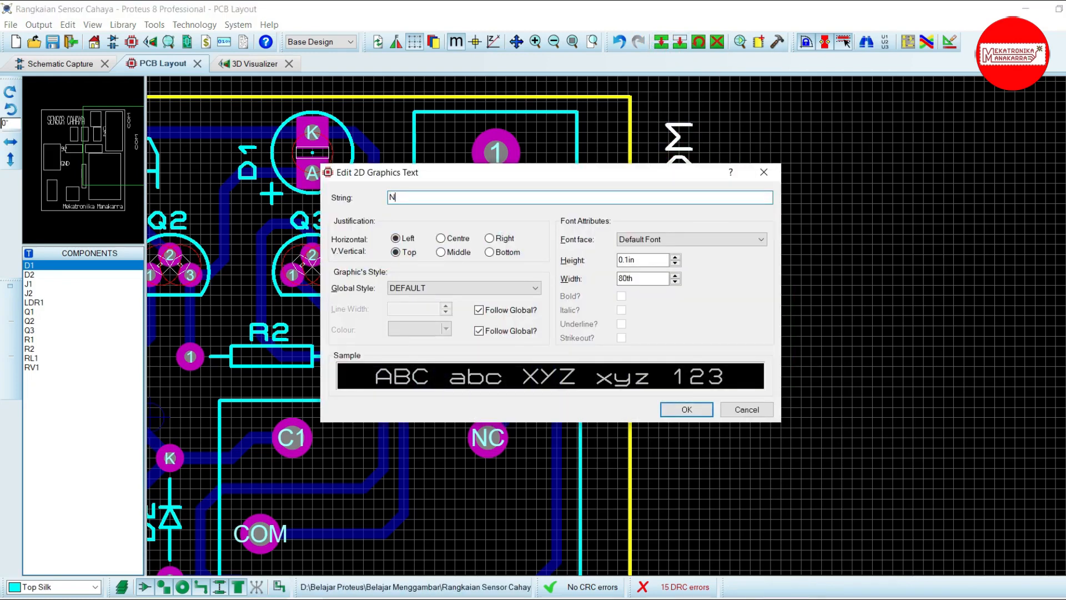
{"action": "left_click", "coordinate": [691, 411]}
Move the NO label beside J2 pin 1 and the COM label beside J2 pin 3.
{"action": "left_click_drag", "start_coordinate": [677, 206], "coordinate": [389, 167]}
{"action": "double_click", "coordinate": [761, 299]}
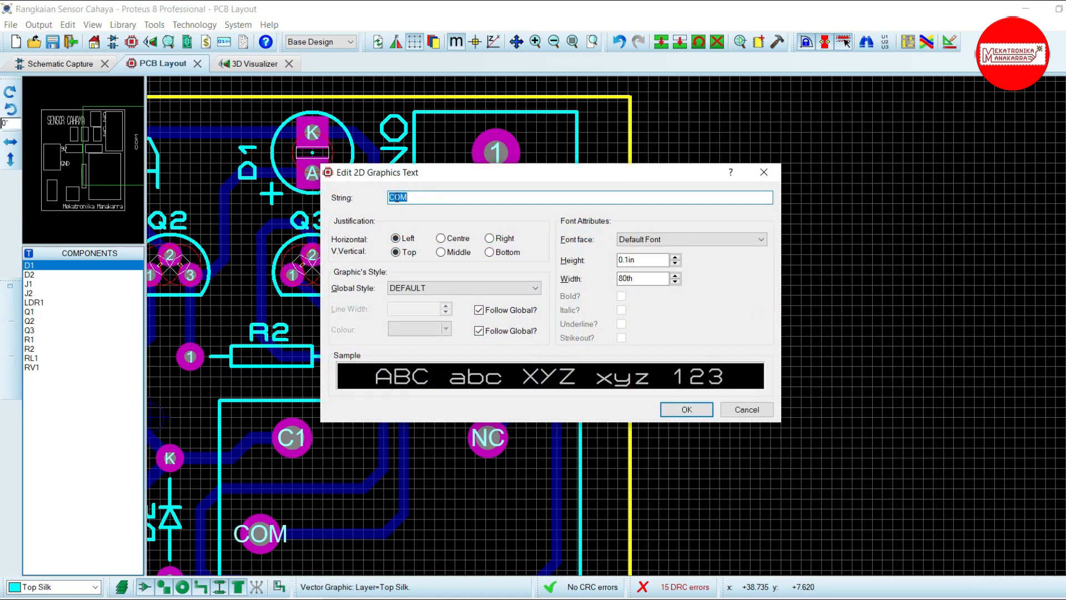
{"action": "left_click", "coordinate": [685, 409]}
{"action": "left_click_drag", "start_coordinate": [761, 300], "coordinate": [393, 327]}
Move the RL1 reference label to the upper-right corner of the relay outline and save the project.
{"action": "left_click_drag", "start_coordinate": [418, 395], "coordinate": [579, 392]}
{"action": "left_click", "coordinate": [749, 356]}
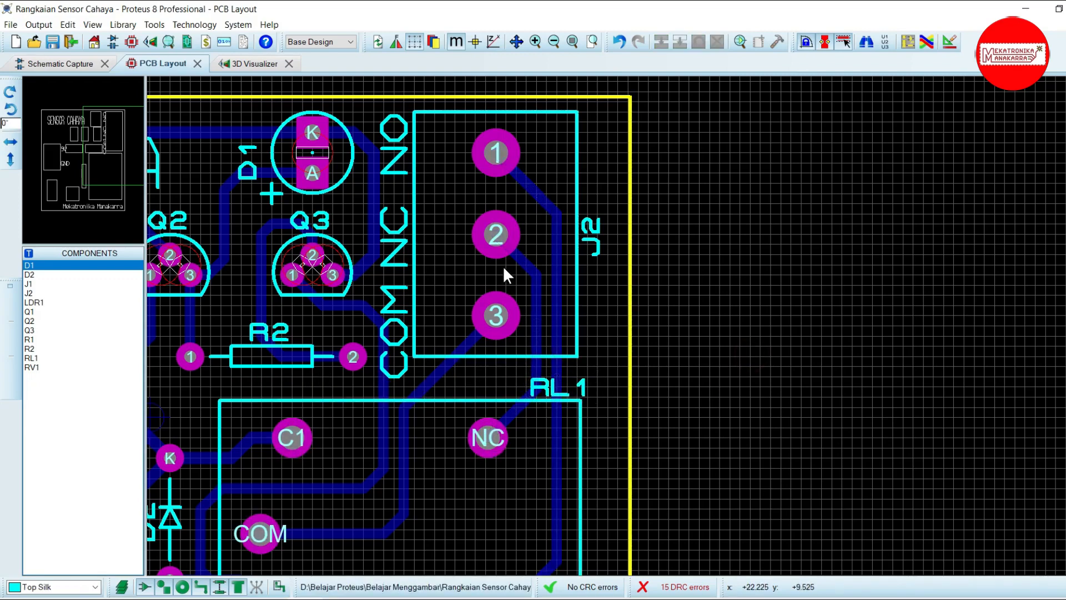
{"action": "scroll", "coordinate": [507, 274], "scroll_direction": "down", "scroll_amount": 1}
{"action": "scroll", "coordinate": [555, 300], "scroll_direction": "down", "scroll_amount": 1}
{"action": "scroll", "coordinate": [633, 294], "scroll_direction": "down", "scroll_amount": 1}
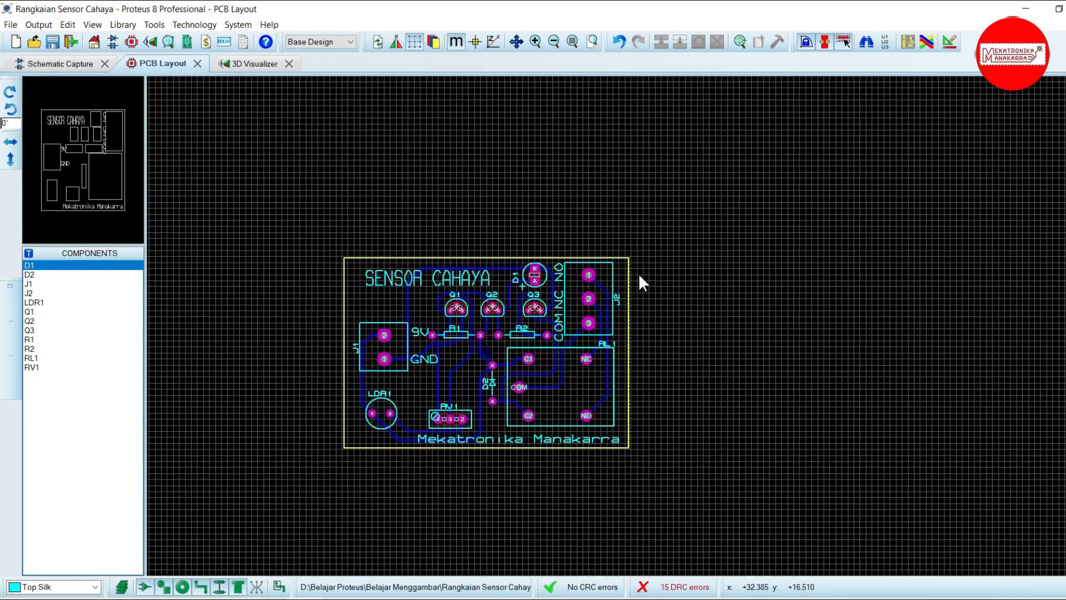
{"action": "left_click", "coordinate": [573, 41]}
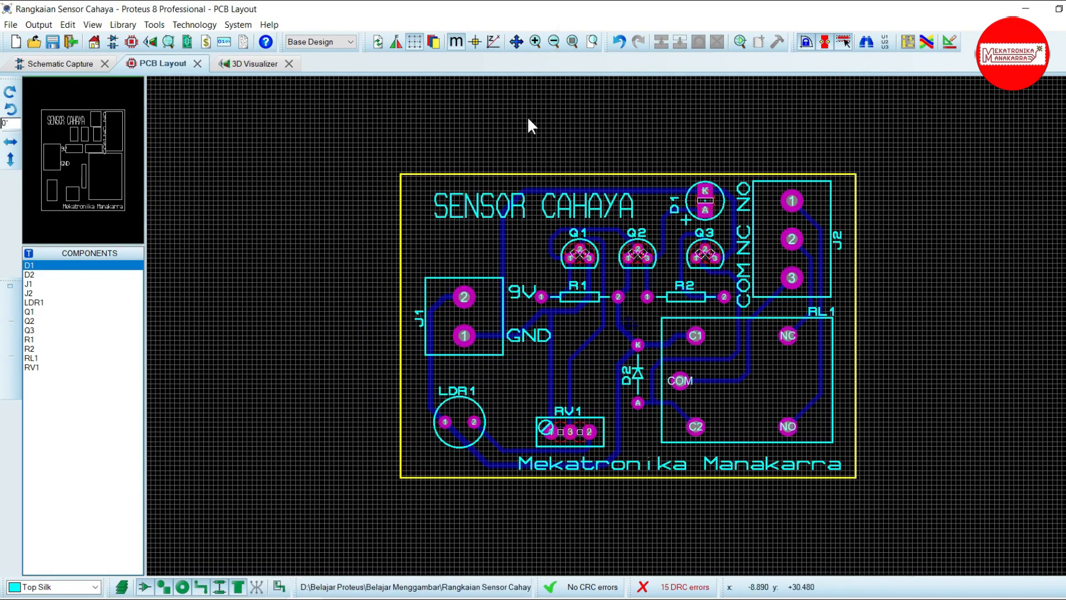
{"action": "left_click", "coordinate": [55, 42]}
{"action": "scroll", "coordinate": [628, 324], "scroll_direction": "up", "scroll_amount": 1}
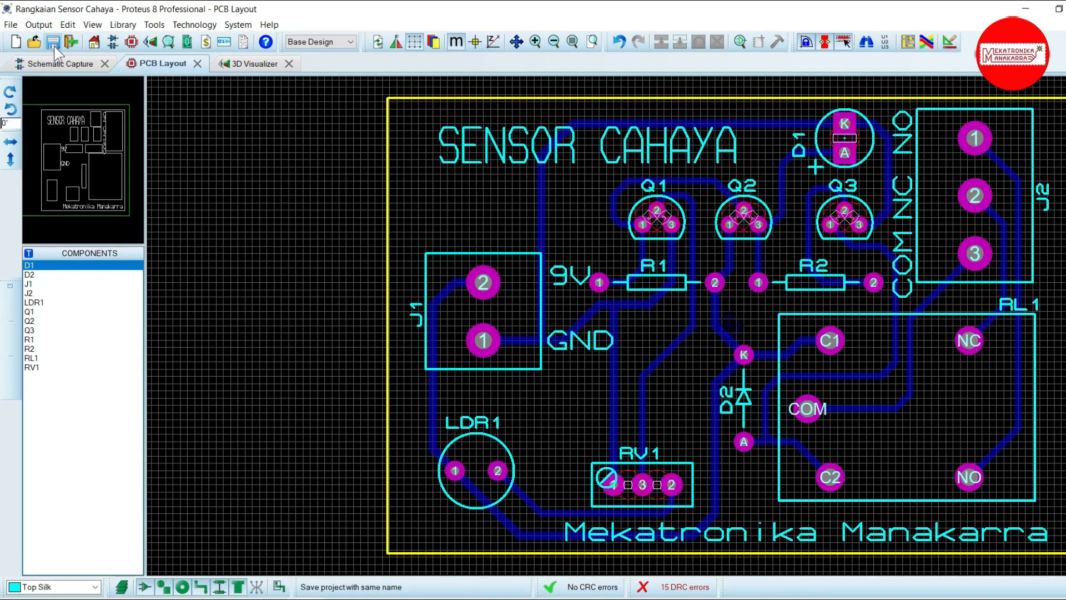
Open the 3D view of the board and examine the component side with its title and terminal labels.
{"action": "left_click", "coordinate": [259, 66]}
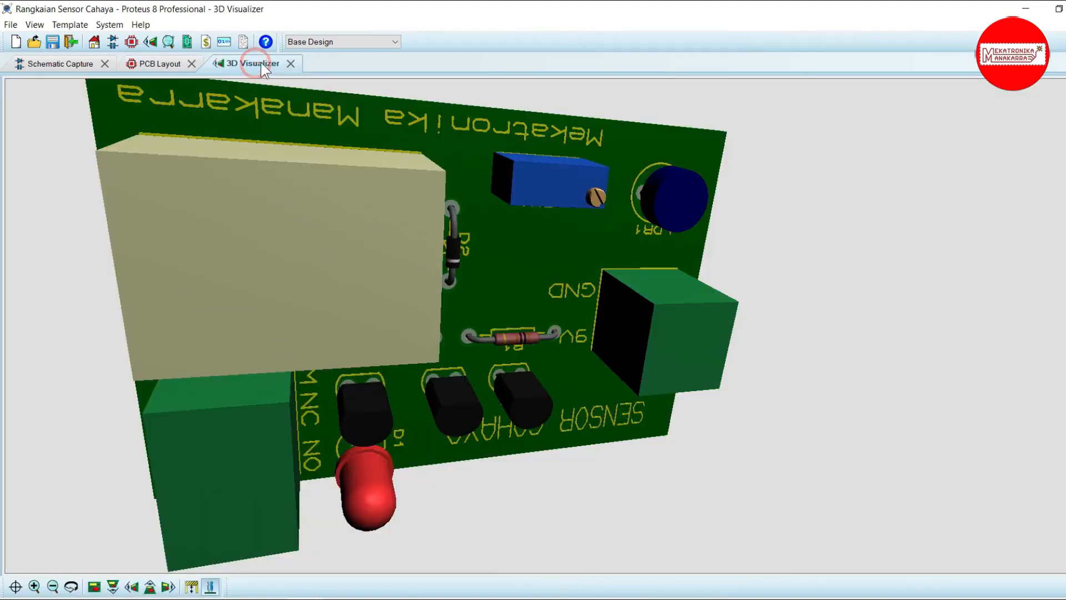
{"action": "left_click", "coordinate": [93, 589]}
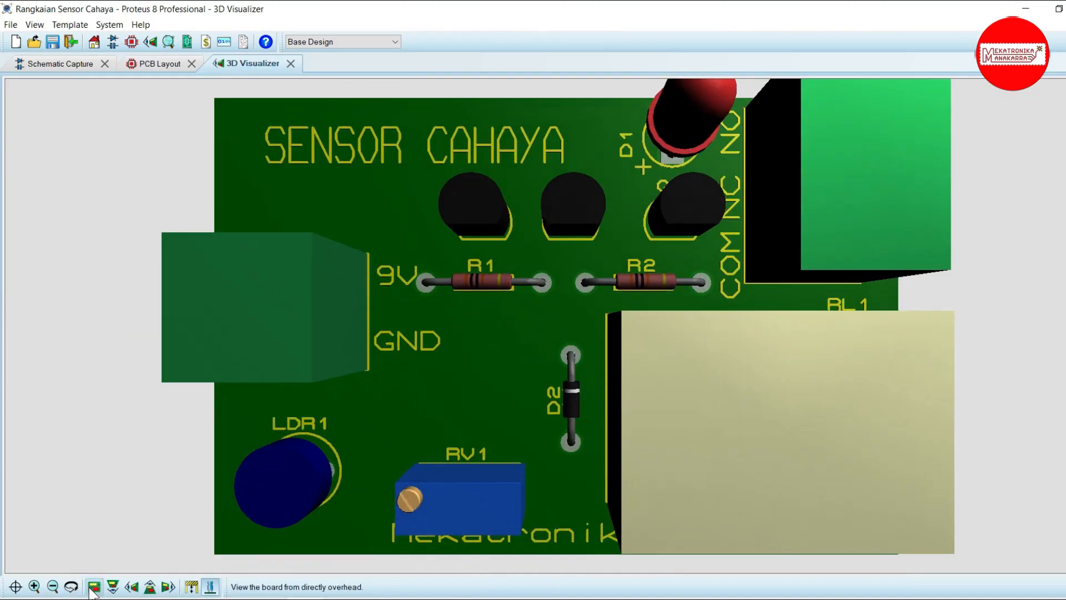
{"action": "middle_click", "coordinate": [588, 439]}
{"action": "mouse_move", "coordinate": [556, 326]}
{"action": "left_mouse_down"}
{"action": "mouse_move", "coordinate": [579, 332]}
{"action": "mouse_move", "coordinate": [624, 376]}
{"action": "mouse_move", "coordinate": [590, 360]}
{"action": "mouse_move", "coordinate": [634, 326]}
{"action": "mouse_move", "coordinate": [501, 332]}
{"action": "mouse_move", "coordinate": [563, 354]}
{"action": "mouse_move", "coordinate": [578, 324]}
{"action": "mouse_move", "coordinate": [551, 312]}
{"action": "mouse_move", "coordinate": [544, 278]}
{"action": "mouse_move", "coordinate": [564, 314]}
{"action": "mouse_move", "coordinate": [534, 344]}
{"action": "mouse_move", "coordinate": [557, 326]}
{"action": "mouse_move", "coordinate": [622, 328]}
{"action": "mouse_move", "coordinate": [556, 326]}
{"action": "left_mouse_up"}
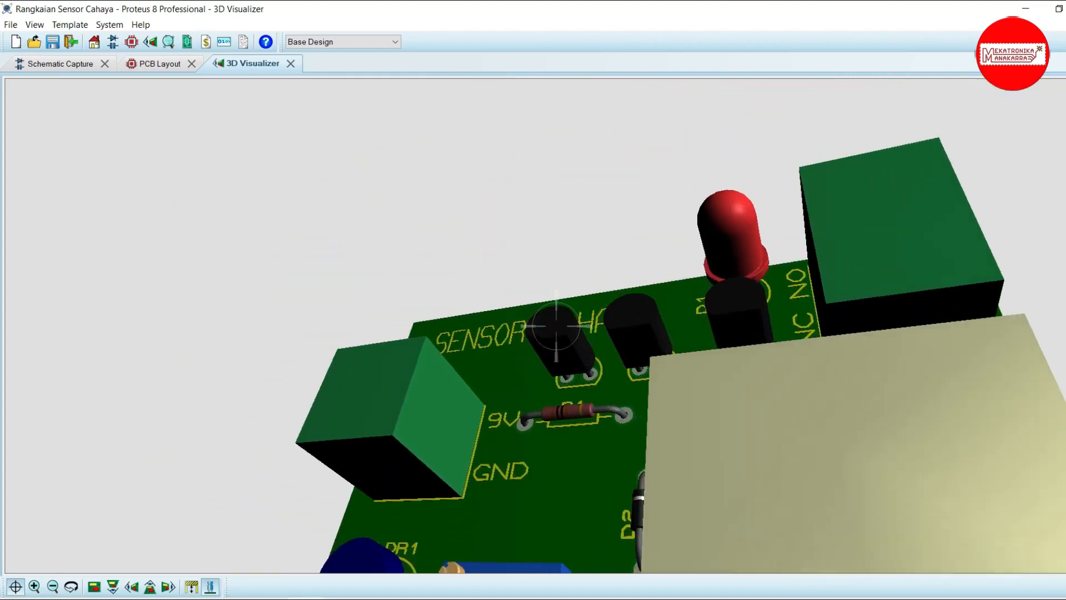
{"action": "left_click_drag", "start_coordinate": [557, 326], "coordinate": [557, 302]}
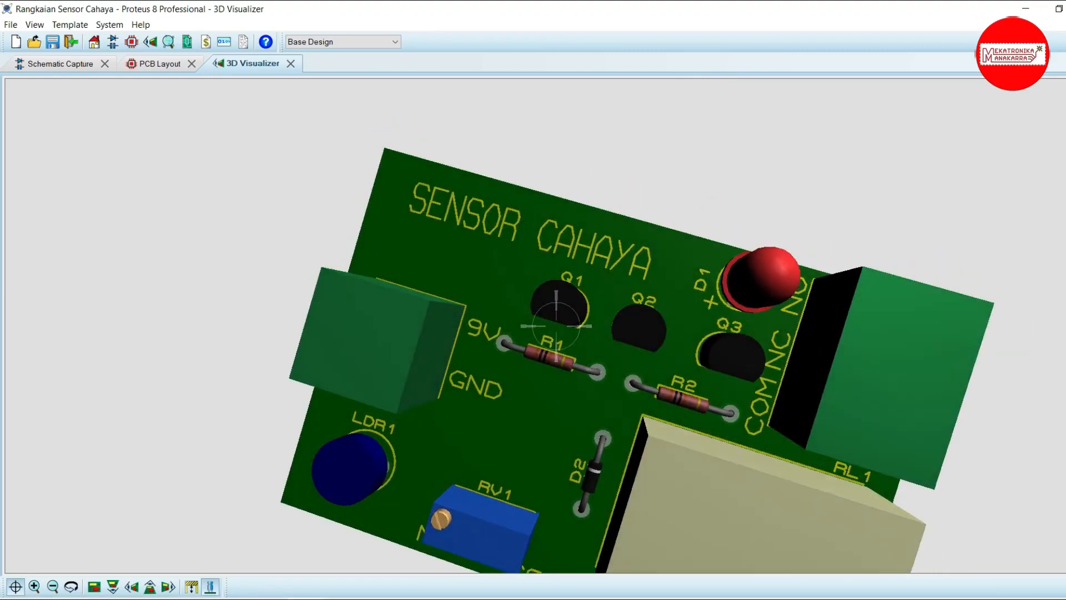
{"action": "right_click", "coordinate": [701, 290]}
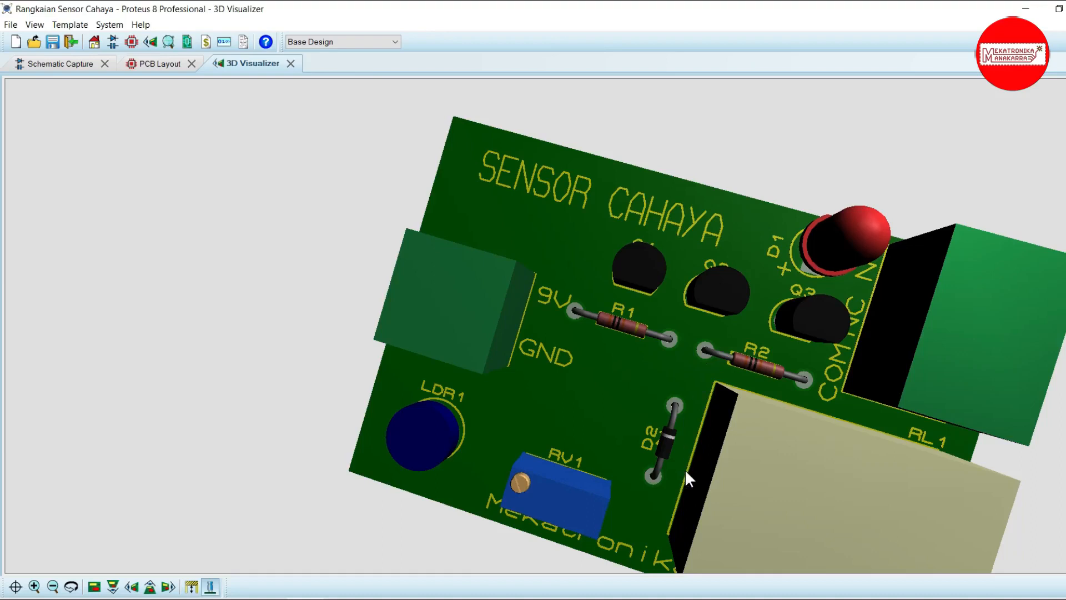
Turn the 3D board over and examine the bottom tracks and pads from the back, front and overhead.
{"action": "left_click", "coordinate": [686, 495]}
{"action": "left_click_drag", "start_coordinate": [556, 326], "coordinate": [522, 277]}
{"action": "scroll", "coordinate": [492, 248], "scroll_direction": "down", "scroll_amount": 3}
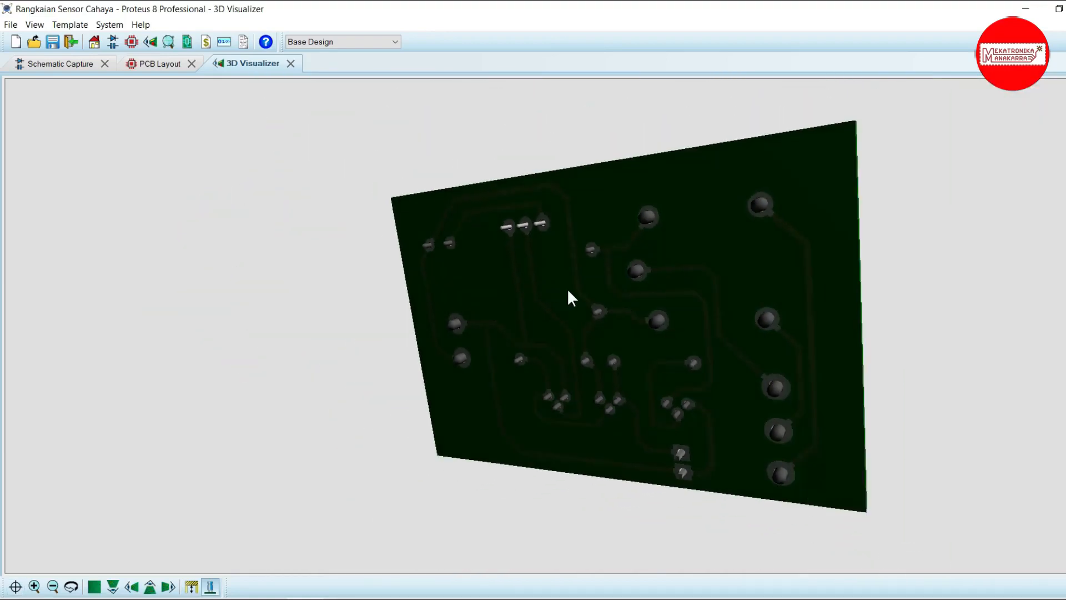
{"action": "left_click", "coordinate": [620, 297]}
{"action": "left_click_drag", "start_coordinate": [556, 326], "coordinate": [566, 281]}
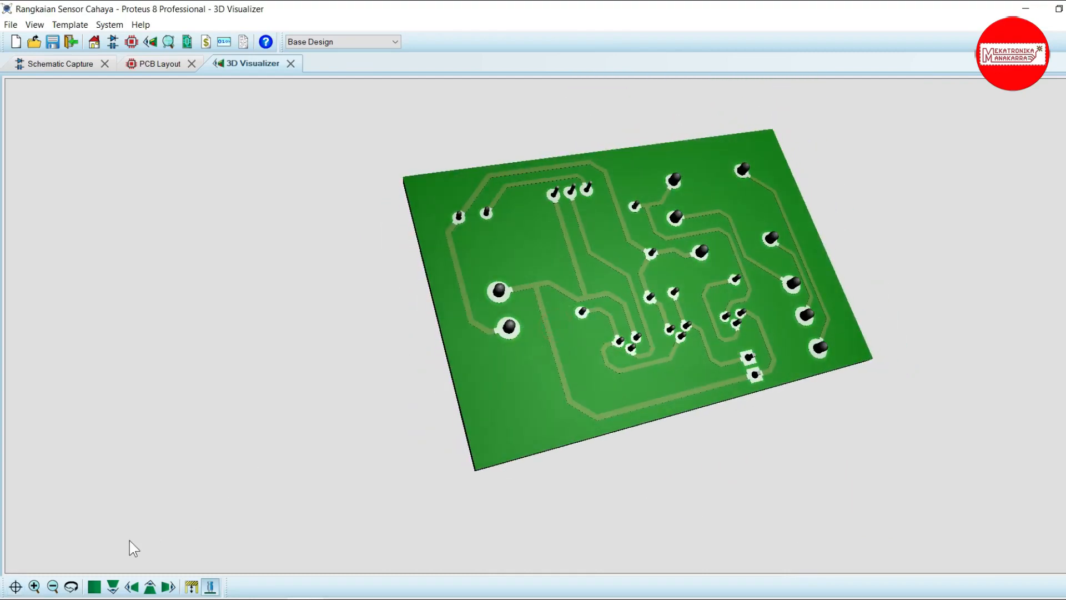
{"action": "left_click", "coordinate": [149, 587]}
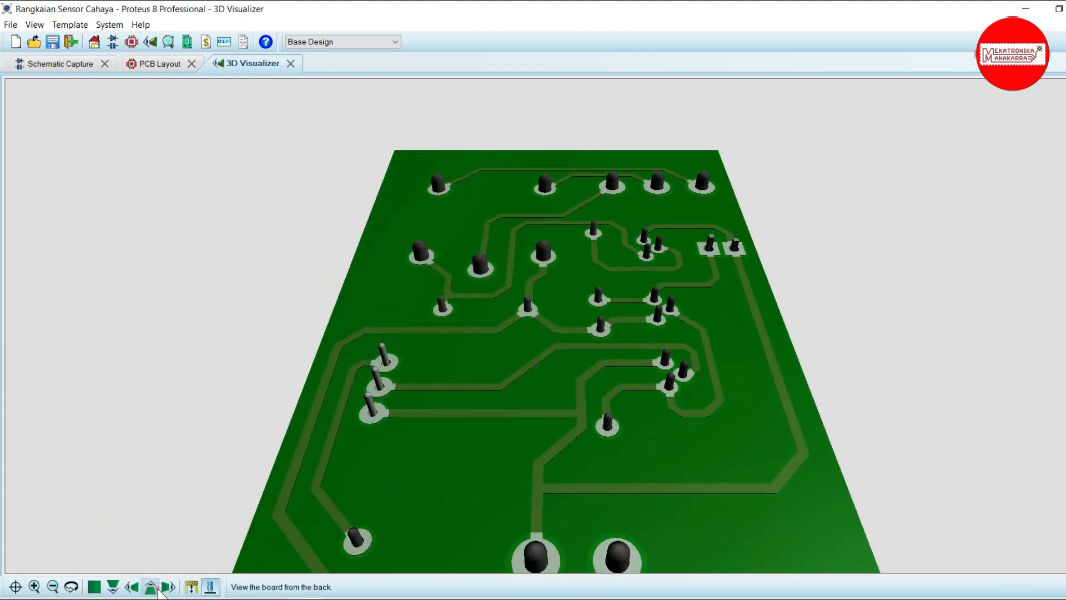
{"action": "left_click", "coordinate": [113, 587]}
{"action": "left_click", "coordinate": [94, 586]}
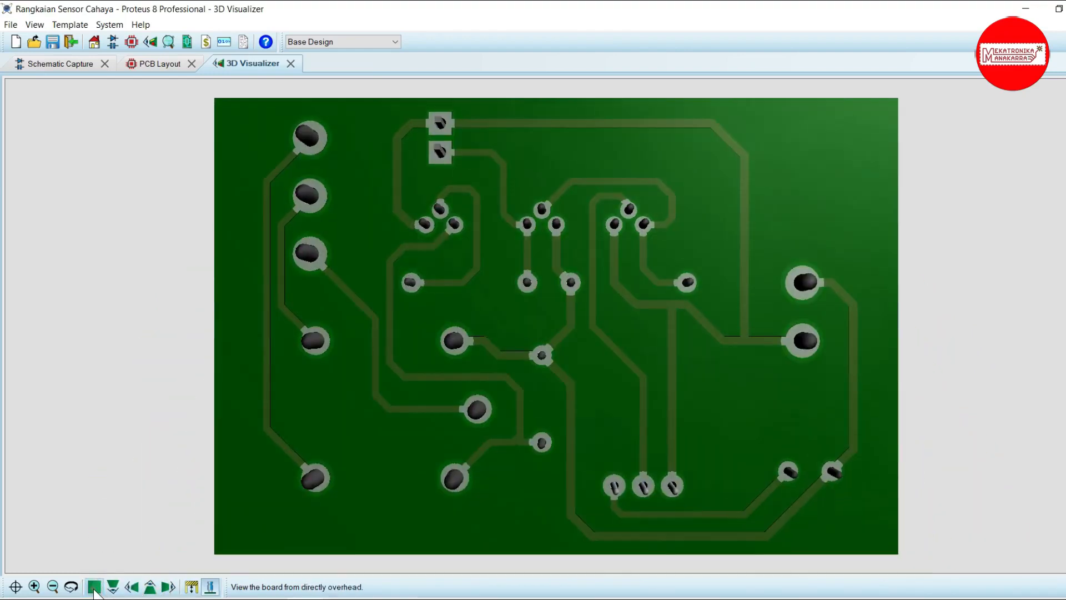
{"action": "left_click", "coordinate": [113, 587]}
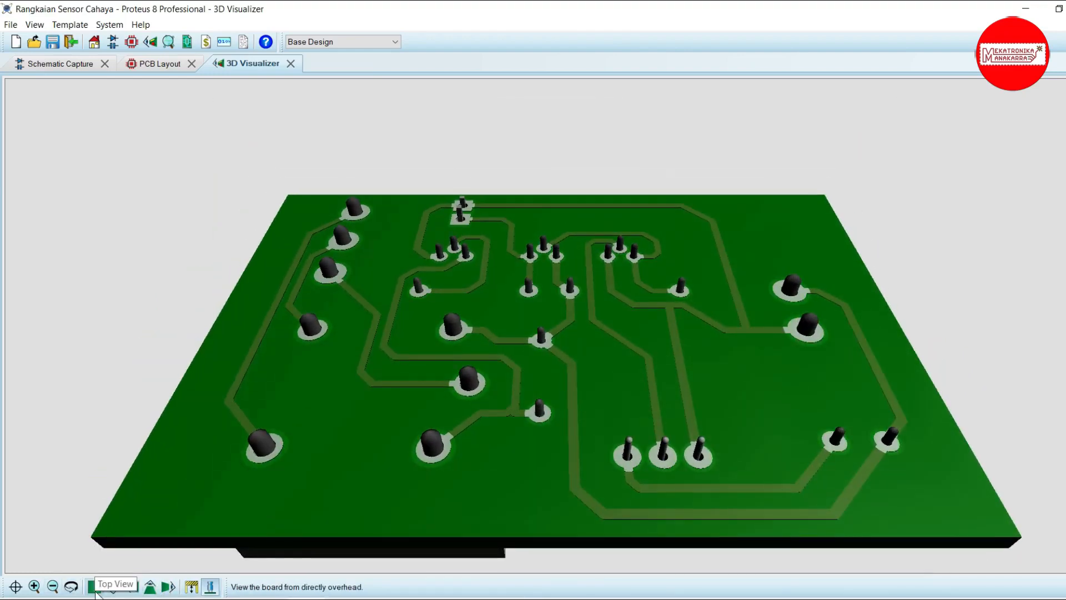
{"action": "left_click", "coordinate": [94, 586]}
Return to the component side and examine the assembled board from overhead, front, back, right and left.
{"action": "left_click", "coordinate": [94, 586]}
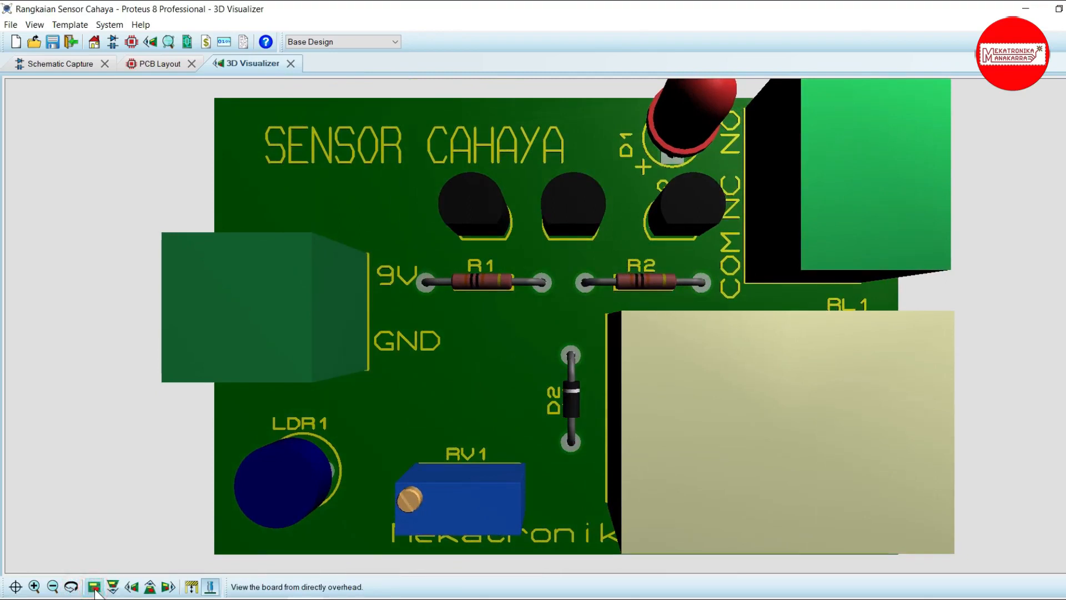
{"action": "left_click", "coordinate": [113, 587]}
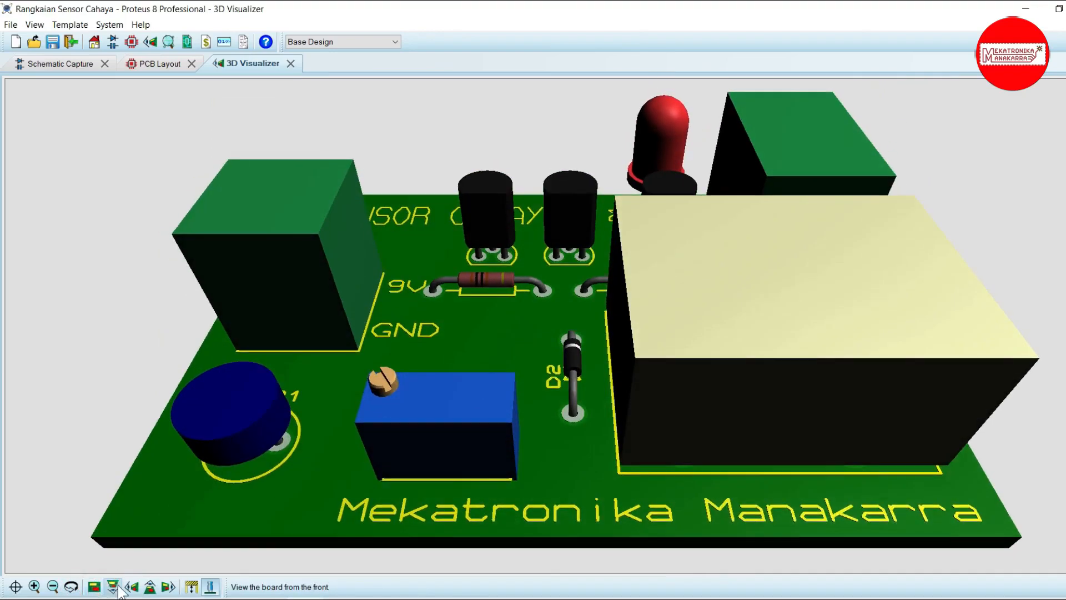
{"action": "left_click", "coordinate": [150, 587]}
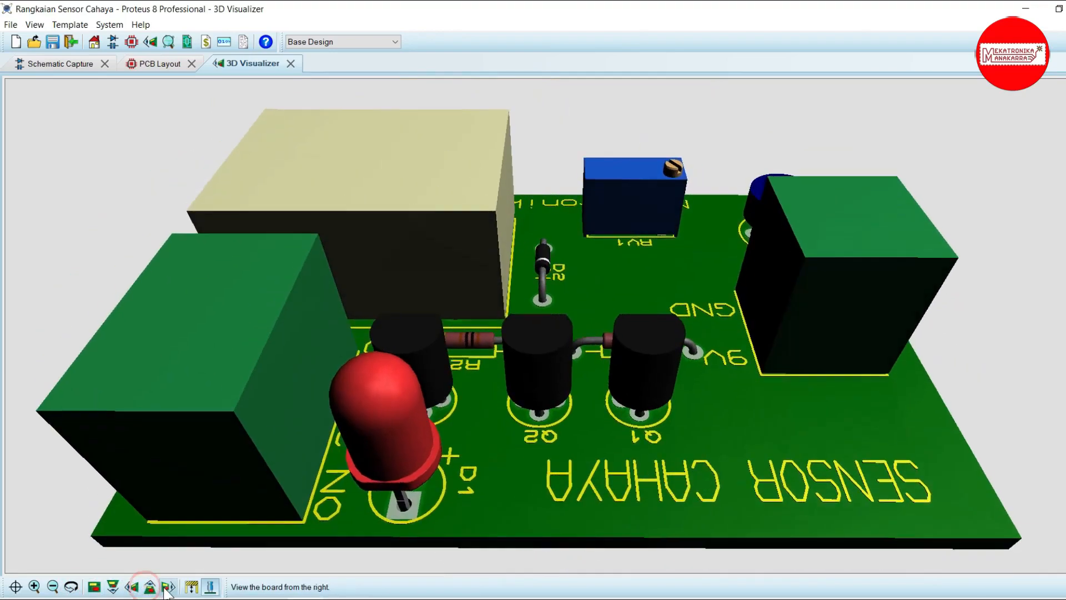
{"action": "left_click", "coordinate": [167, 587]}
{"action": "left_click", "coordinate": [131, 587]}
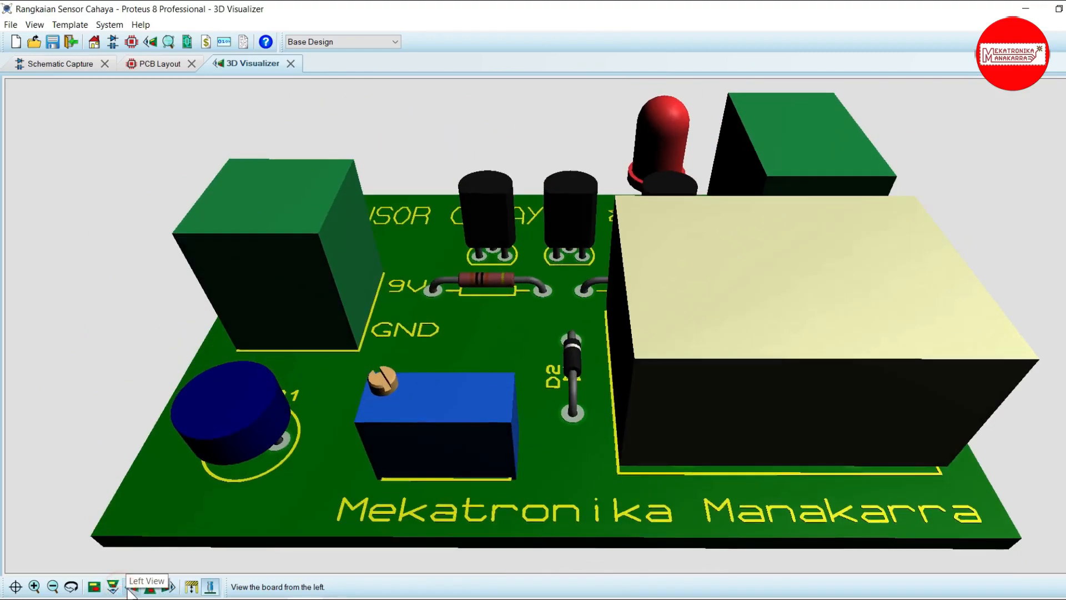
{"action": "left_click", "coordinate": [113, 587]}
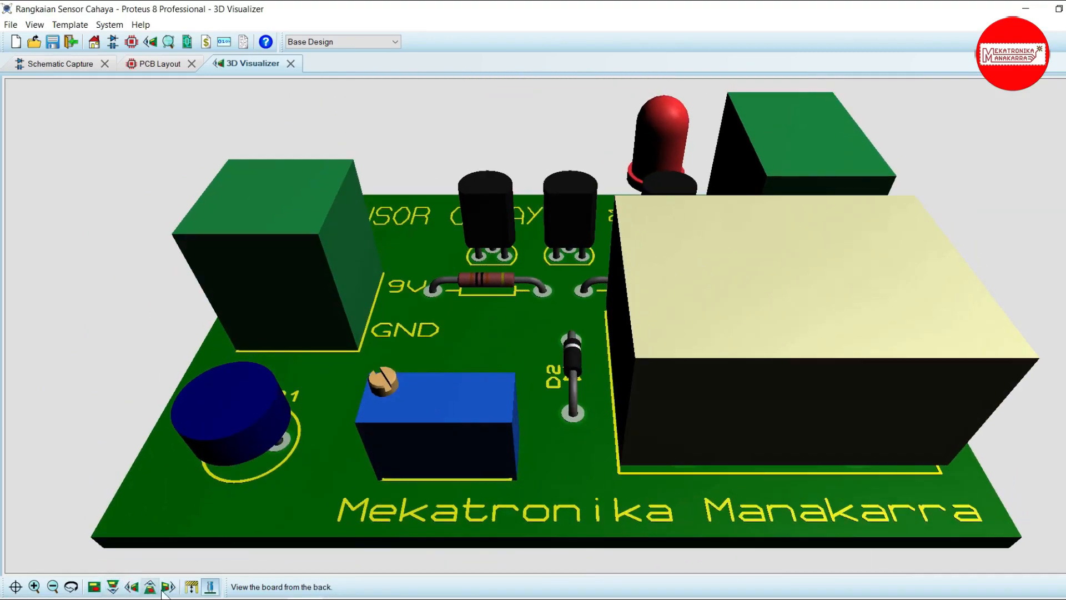
Hide the 3D components to examine the bare board's silkscreen and pads, and show them again.
{"action": "left_click", "coordinate": [208, 588]}
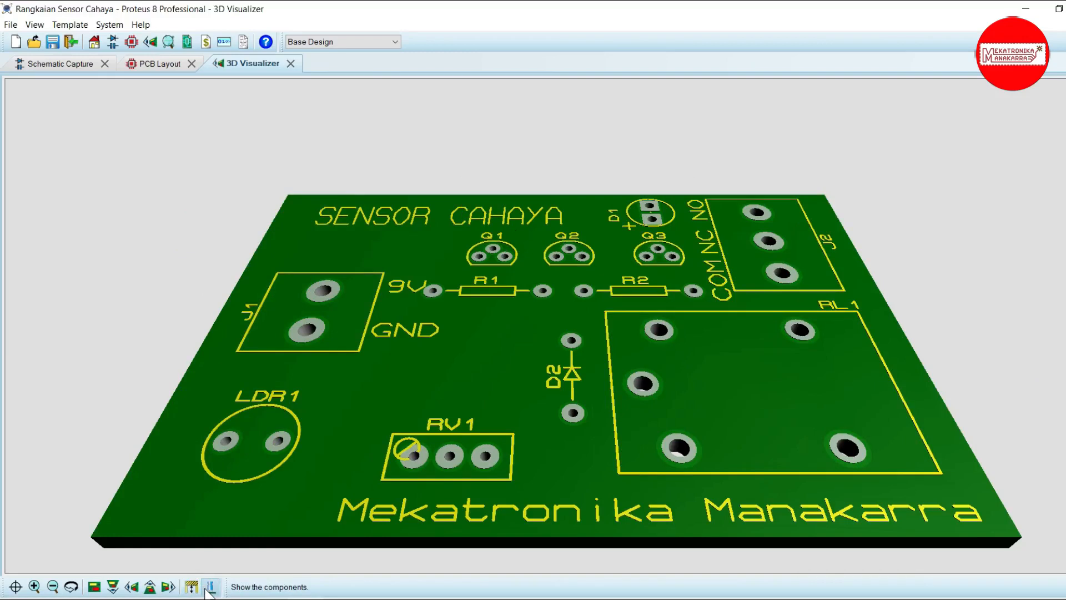
{"action": "left_click", "coordinate": [209, 588]}
{"action": "left_click", "coordinate": [209, 587]}
{"action": "left_click", "coordinate": [209, 588]}
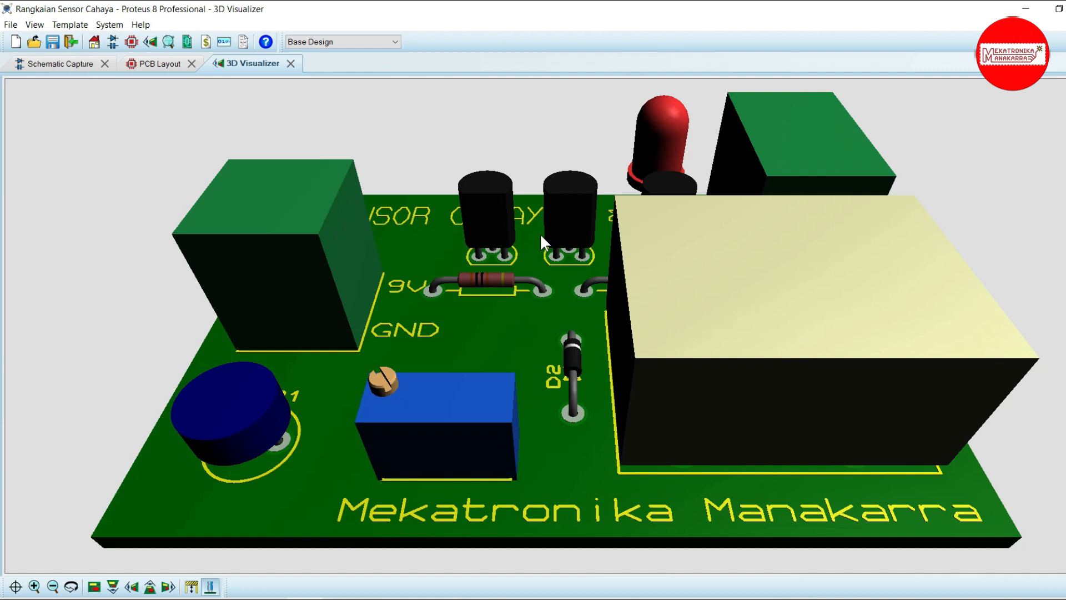
{"action": "middle_click", "coordinate": [601, 243]}
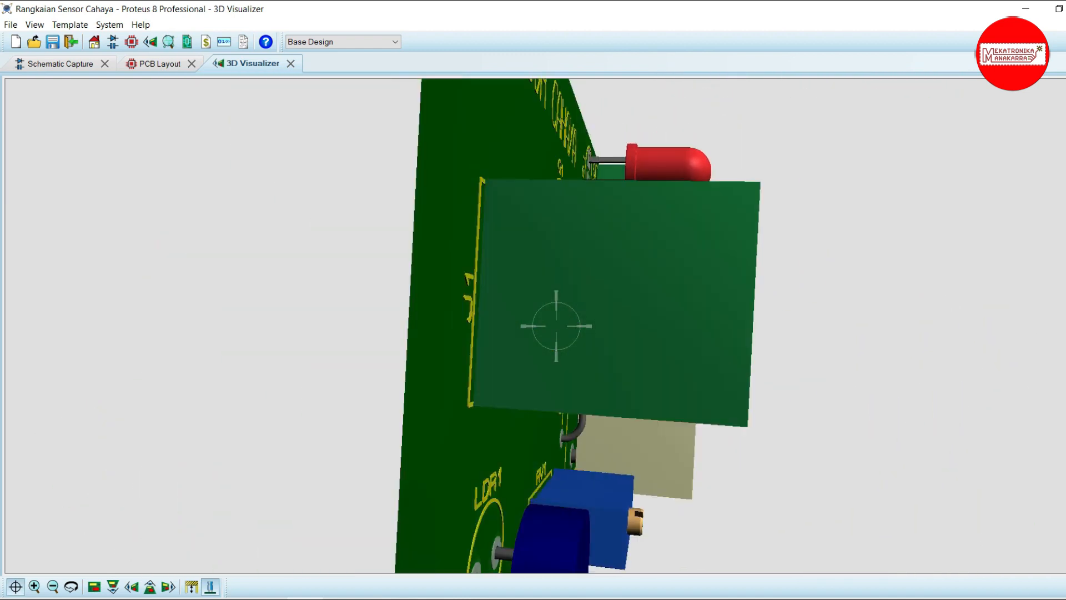